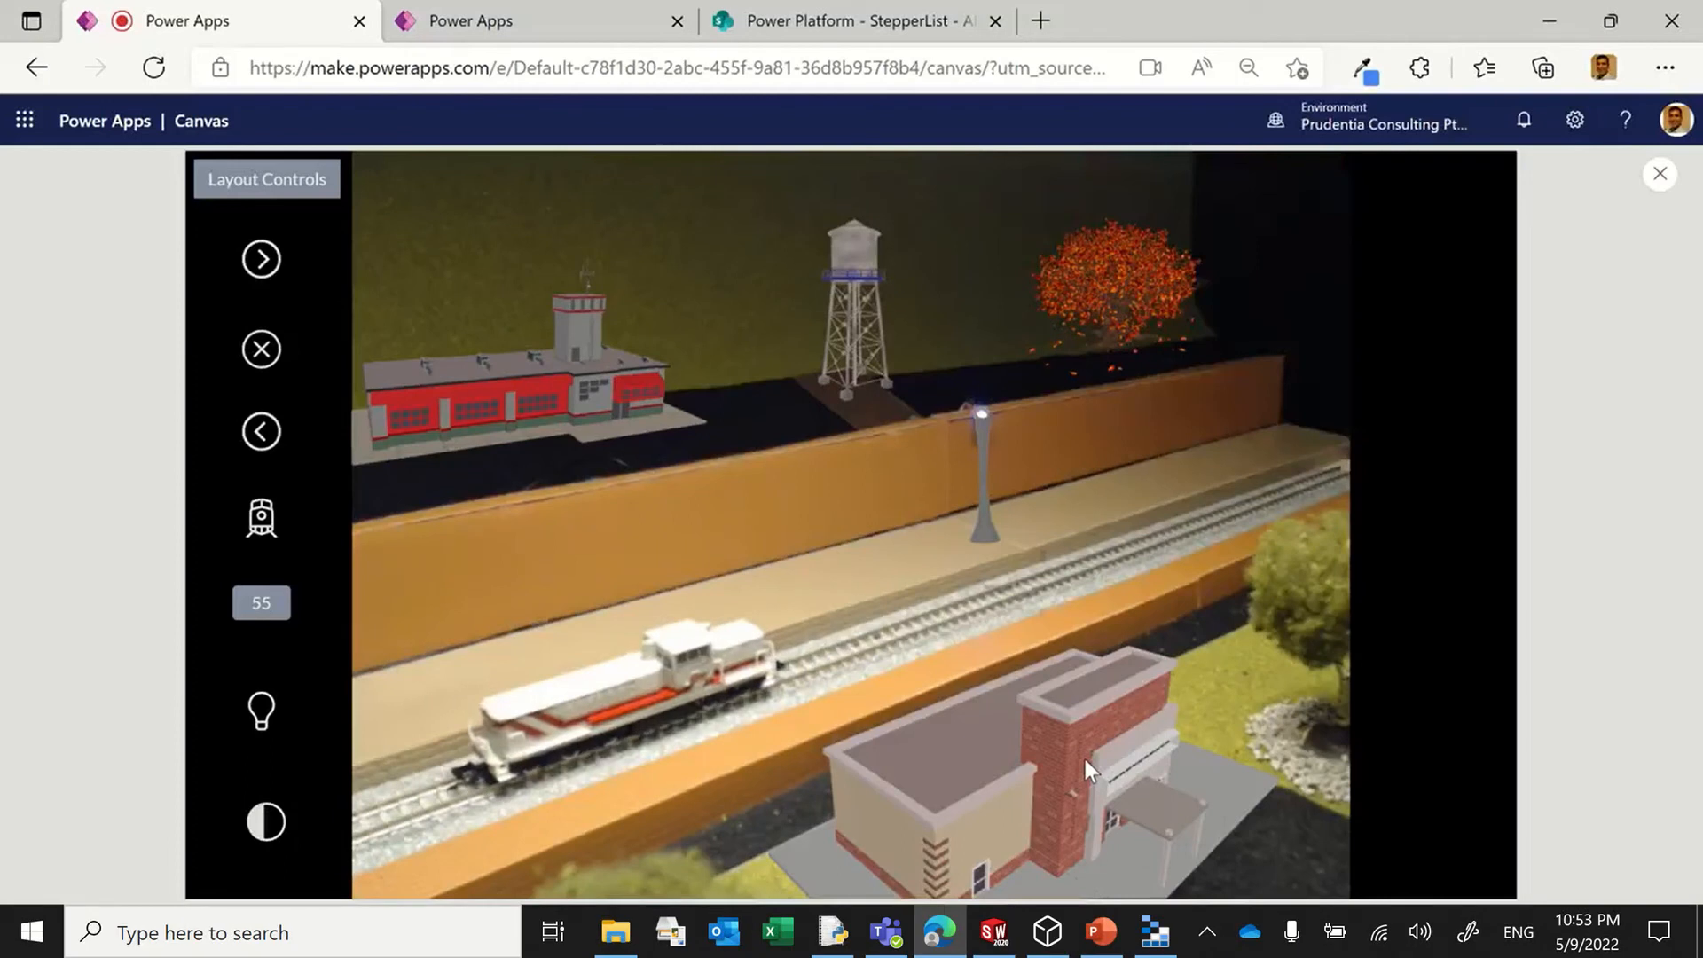
Step: Leave the full-screen model train video, find the post on drone-based preventative maintenance, and view its video full screen
{"action": "key", "text": "Escape"}
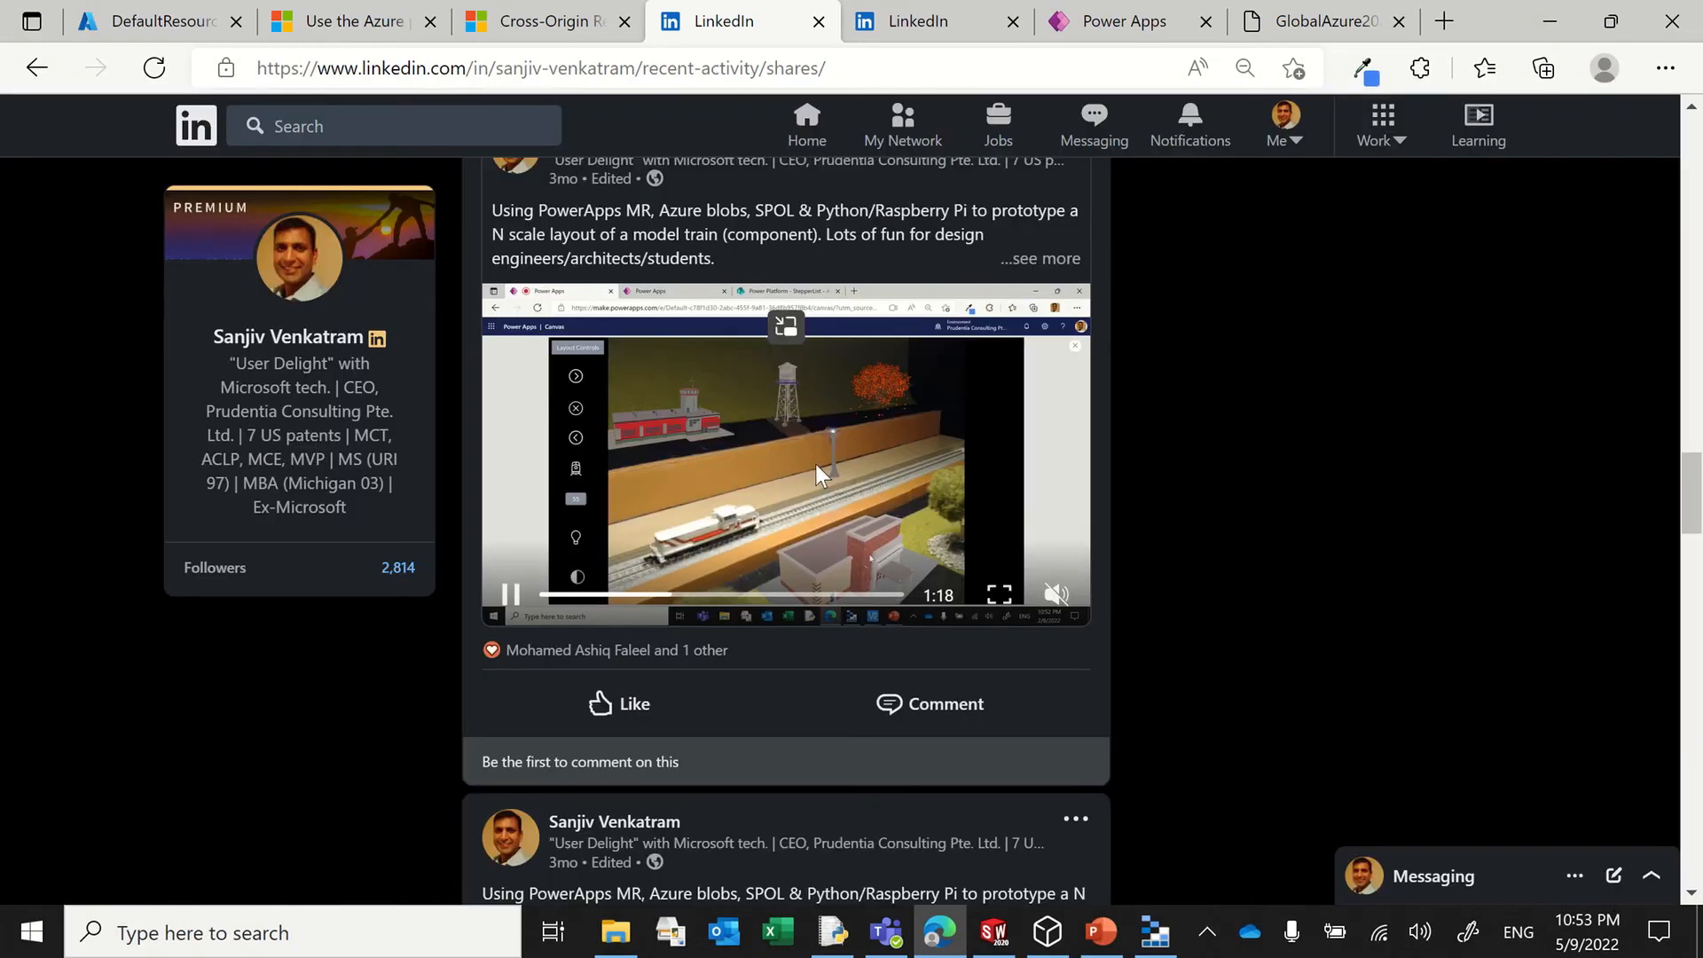
{"action": "scroll", "coordinate": [815, 465], "scroll_direction": "down", "scroll_amount": 5}
{"action": "scroll", "coordinate": [810, 461], "scroll_direction": "down", "scroll_amount": 20}
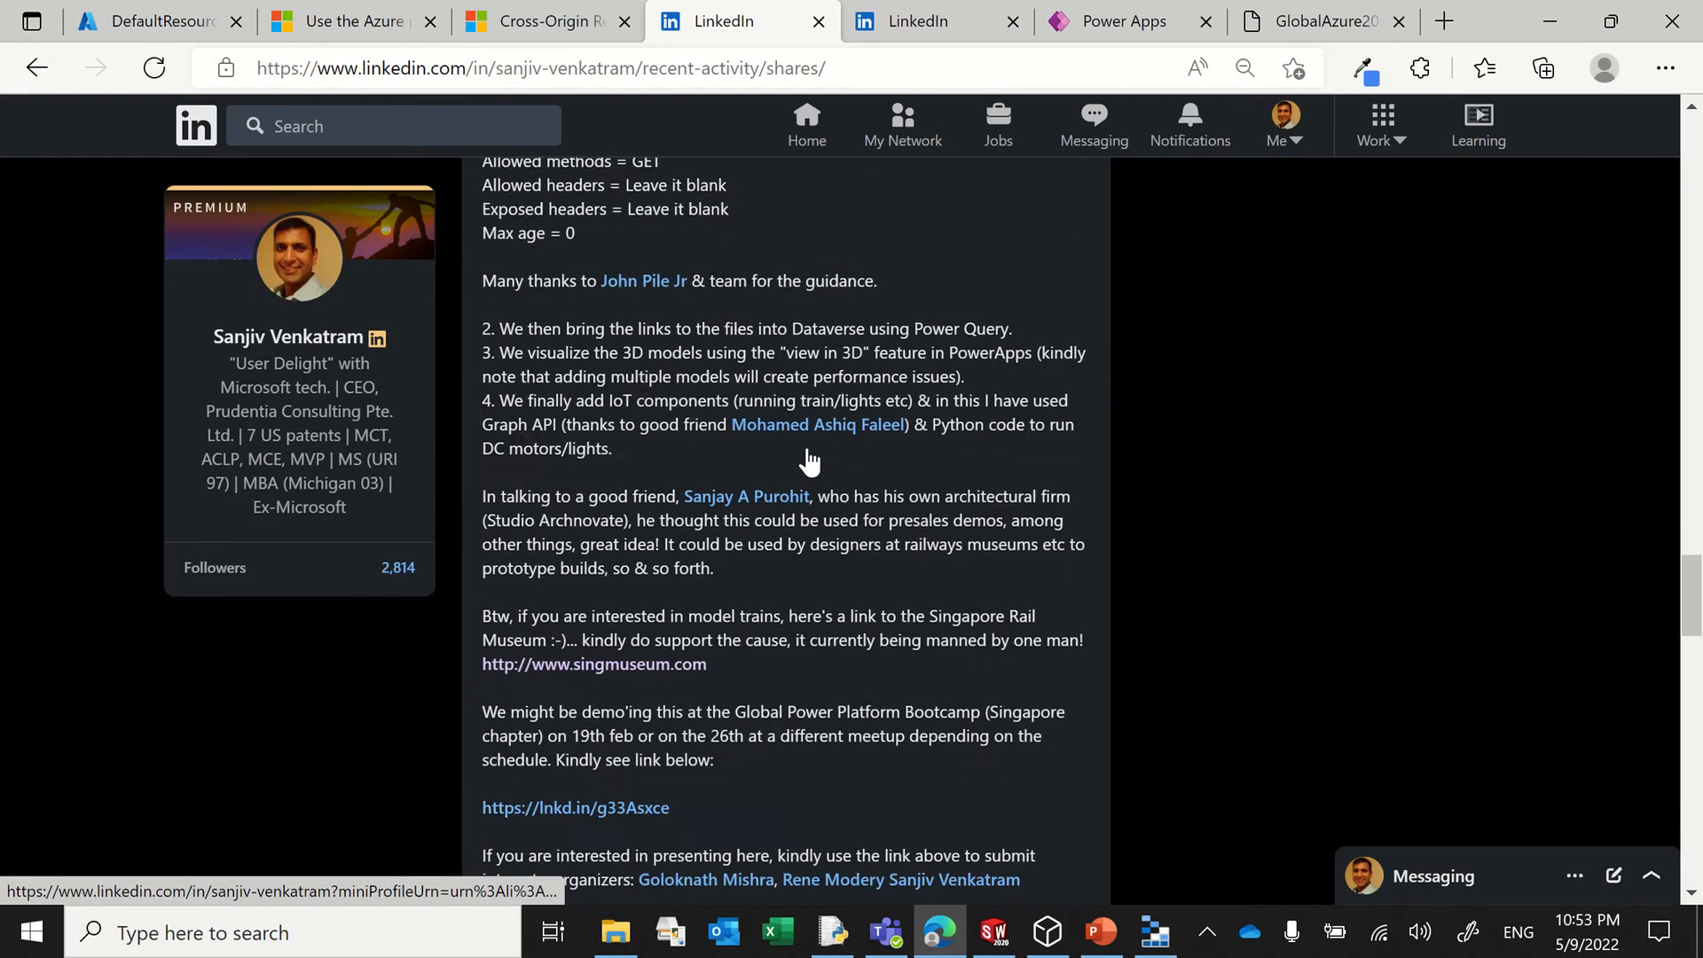
{"action": "scroll", "coordinate": [809, 435], "scroll_direction": "down", "scroll_amount": 10}
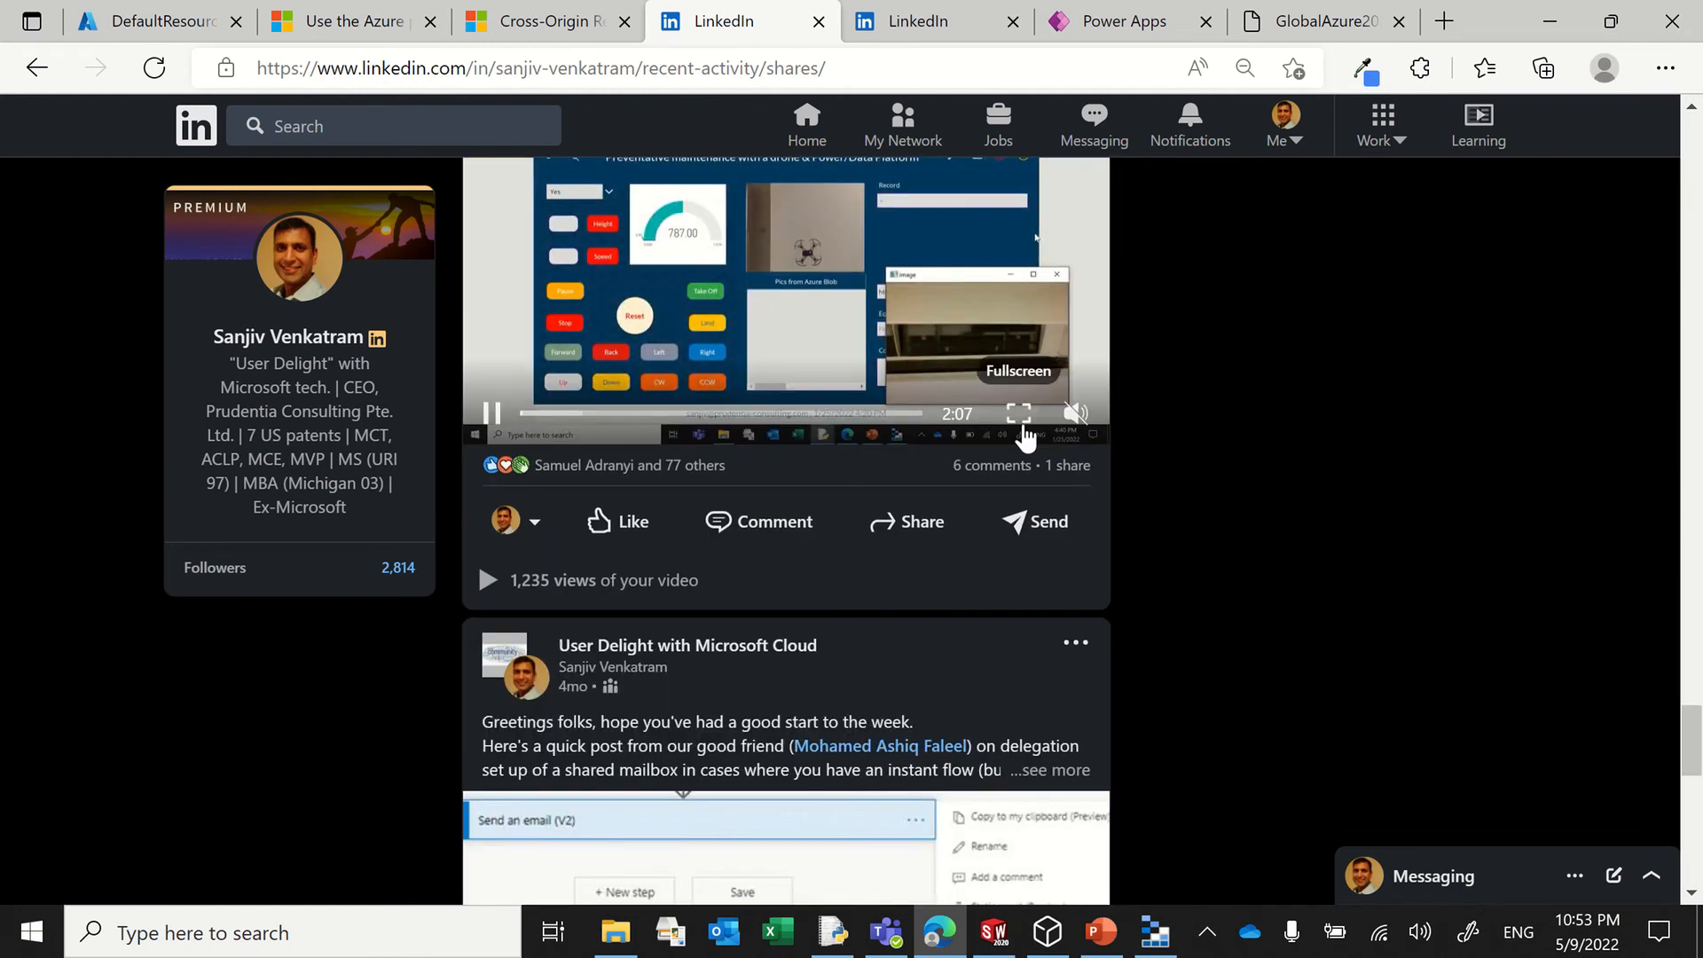
{"action": "left_click", "coordinate": [1018, 413]}
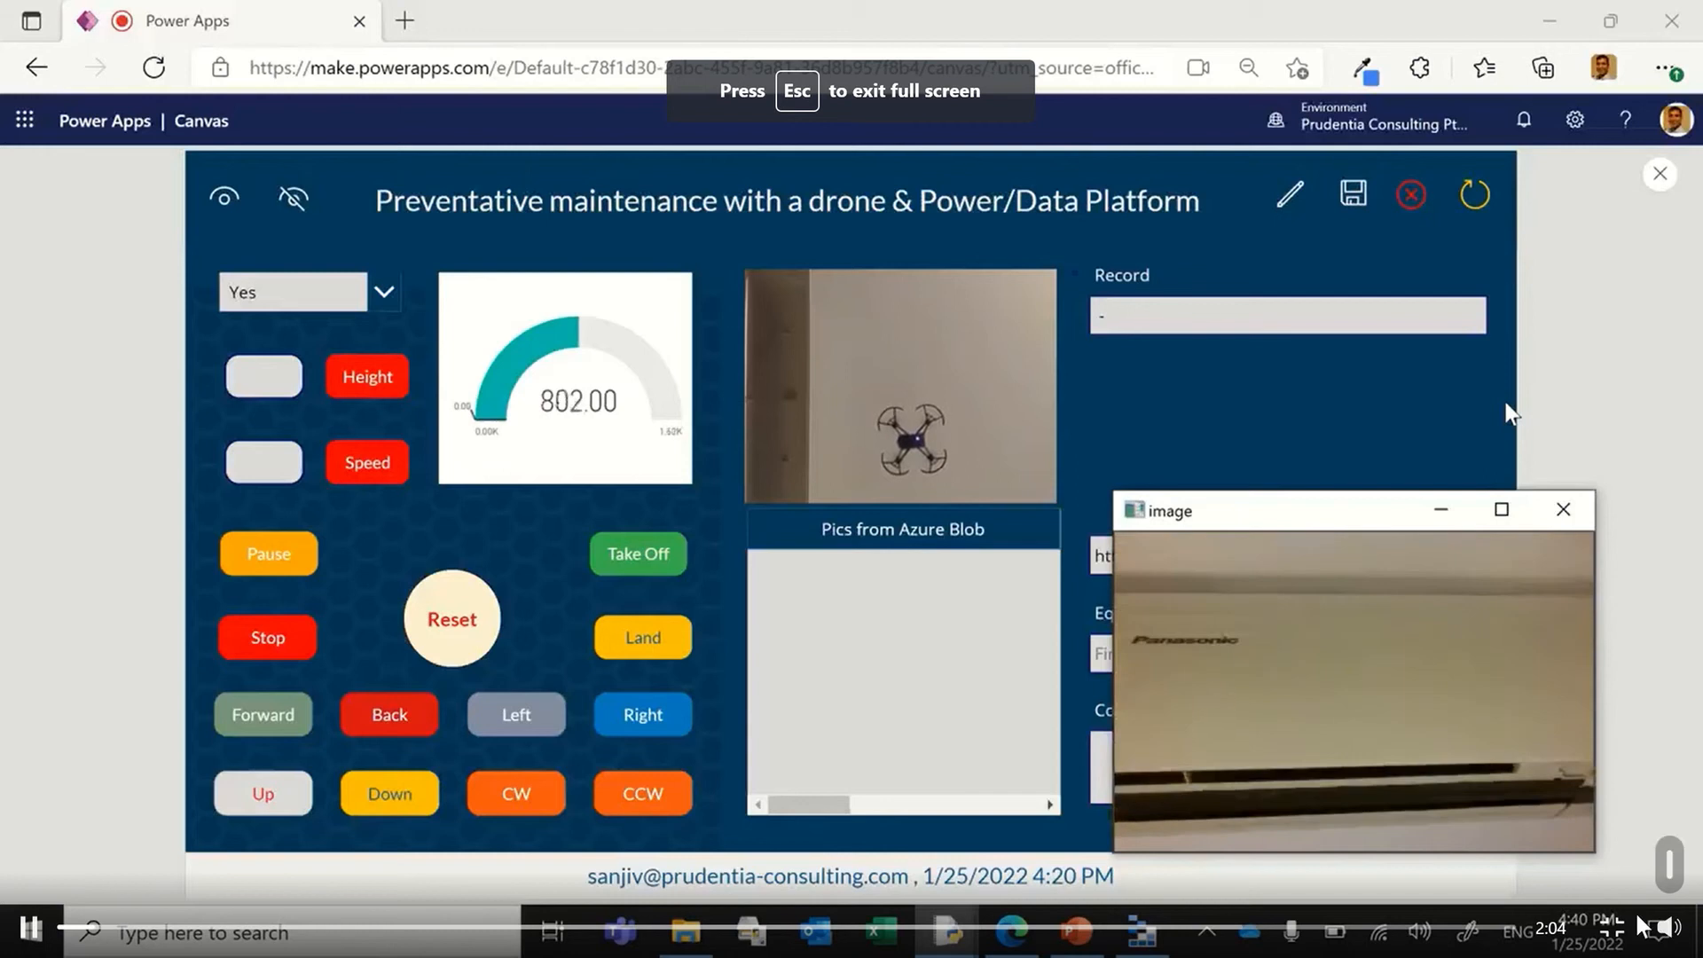
{"action": "left_click", "coordinate": [1664, 928]}
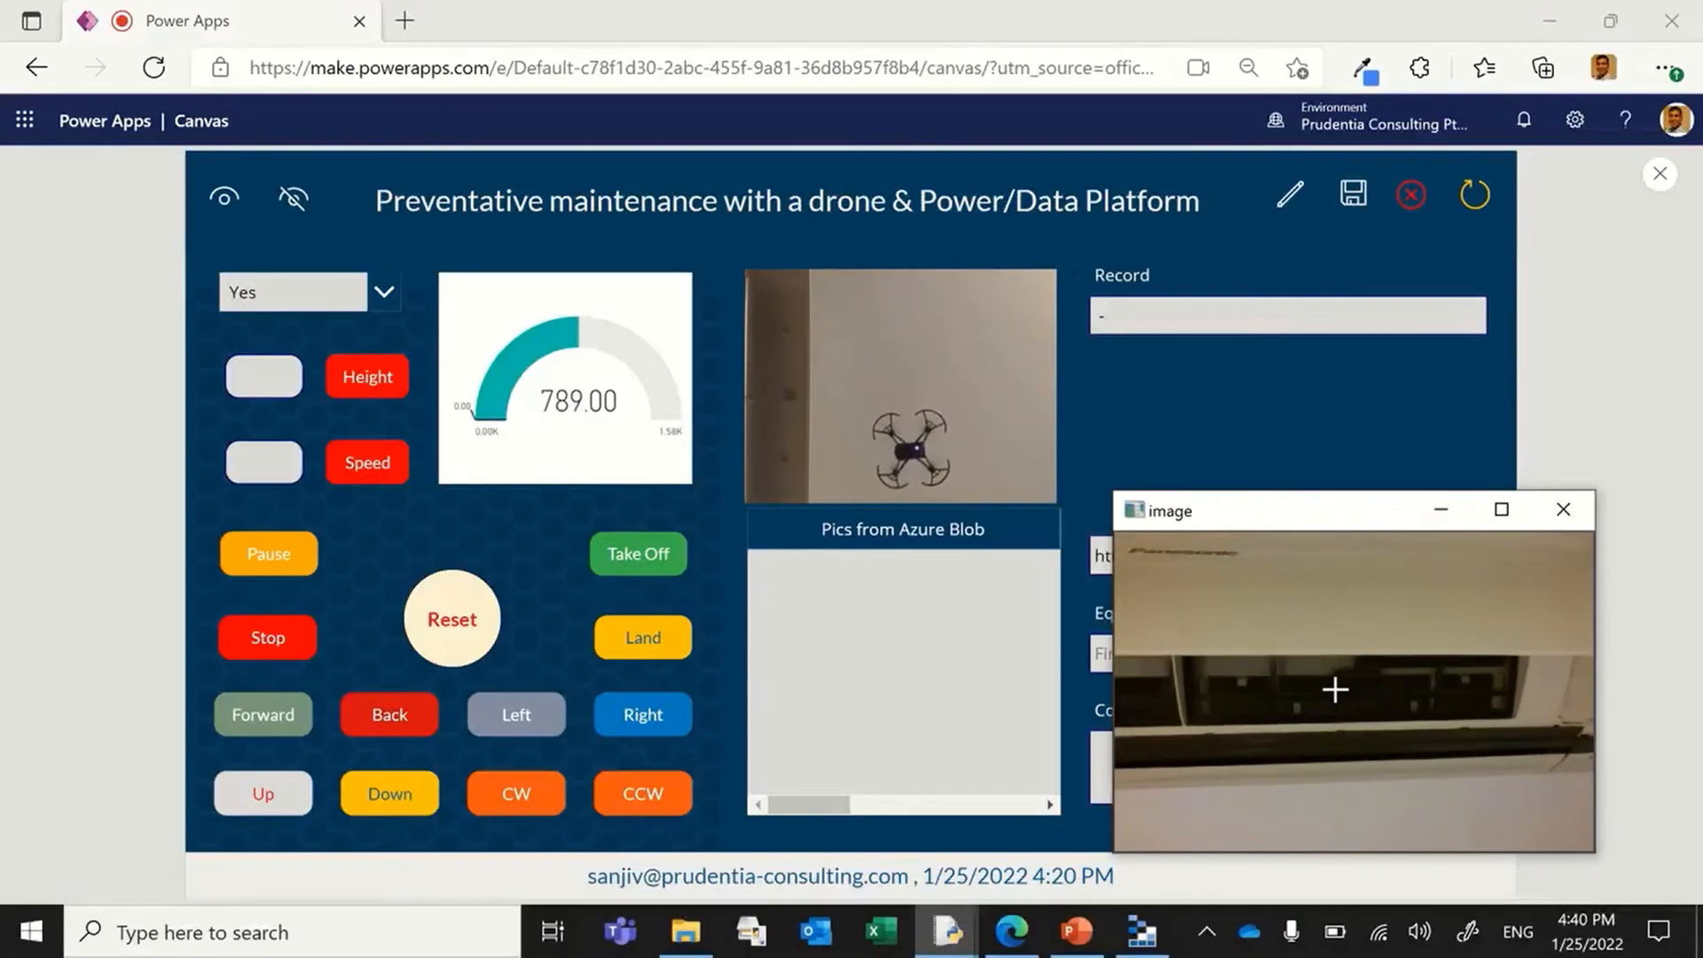
{"action": "left_click", "coordinate": [1141, 930]}
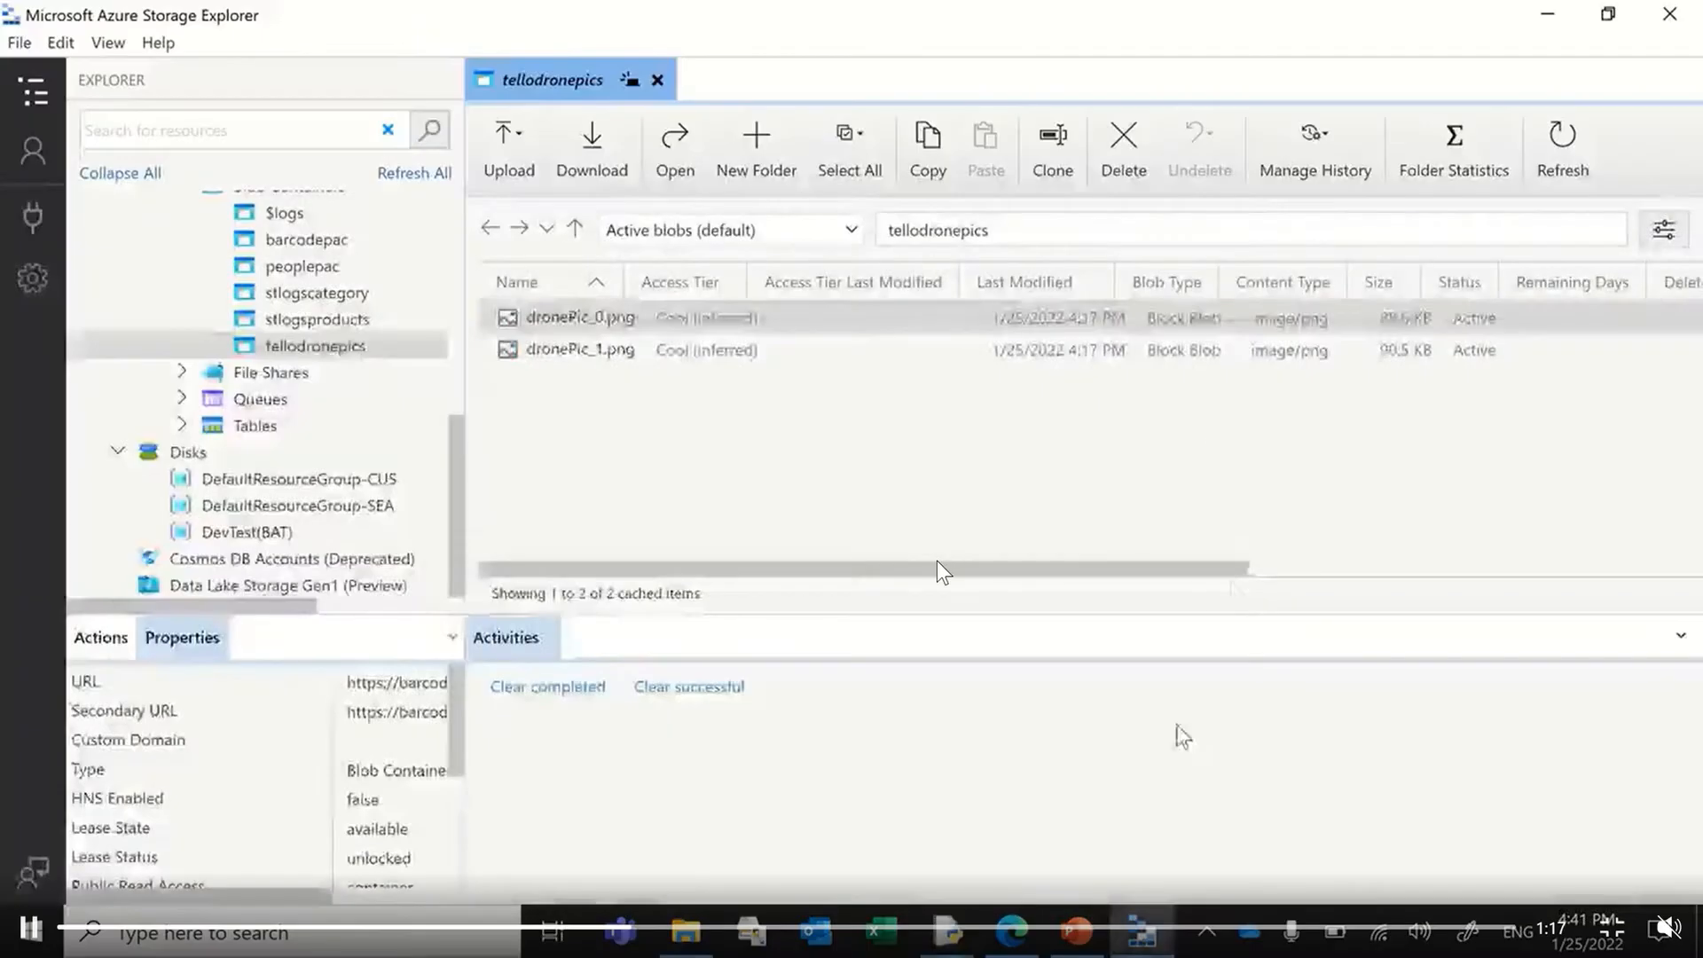
{"action": "left_click", "coordinate": [1561, 141]}
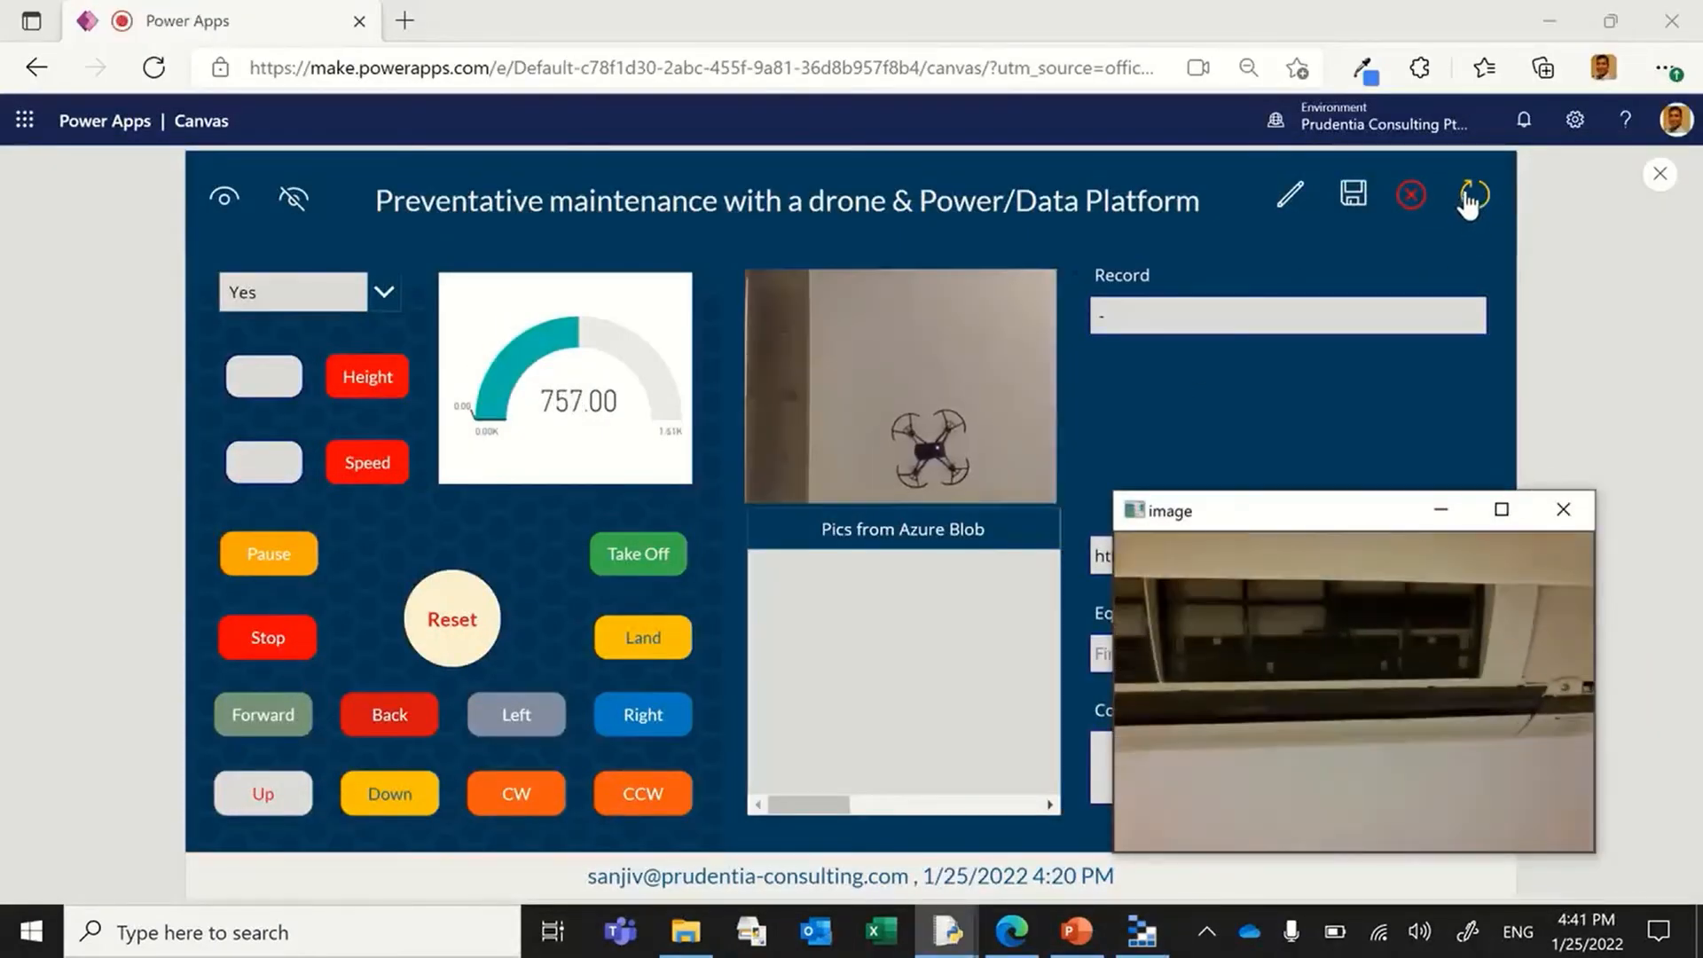
{"action": "left_click", "coordinate": [1468, 197]}
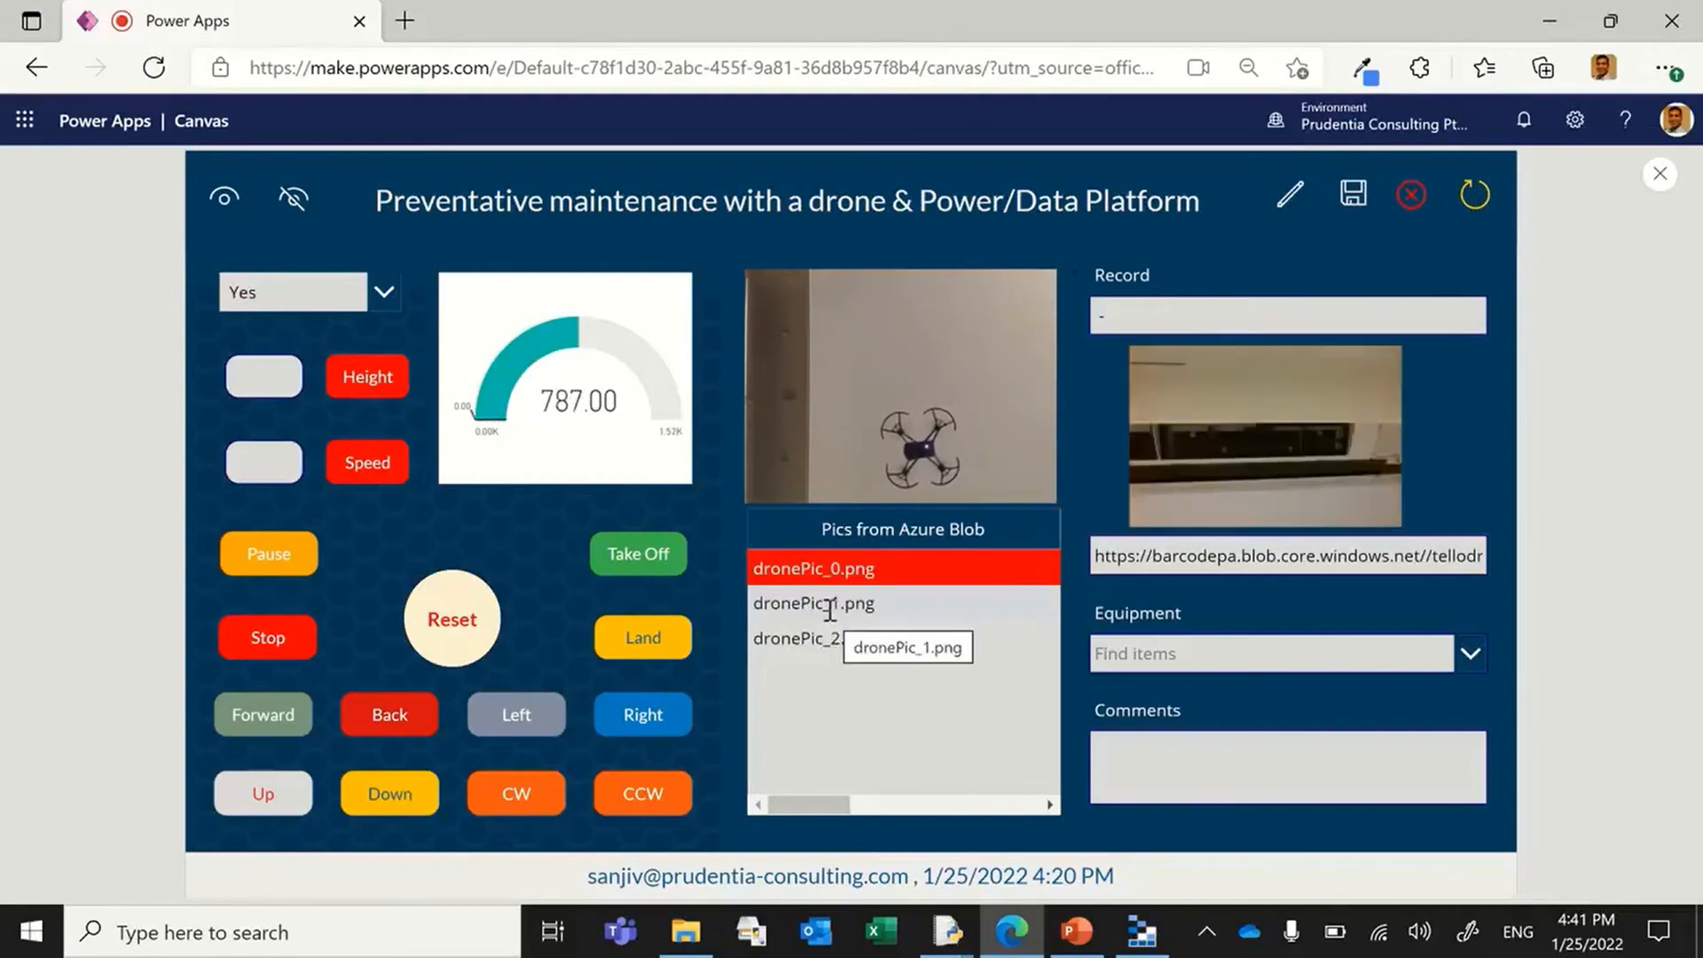
{"action": "left_click", "coordinate": [827, 616]}
{"action": "left_click", "coordinate": [823, 636]}
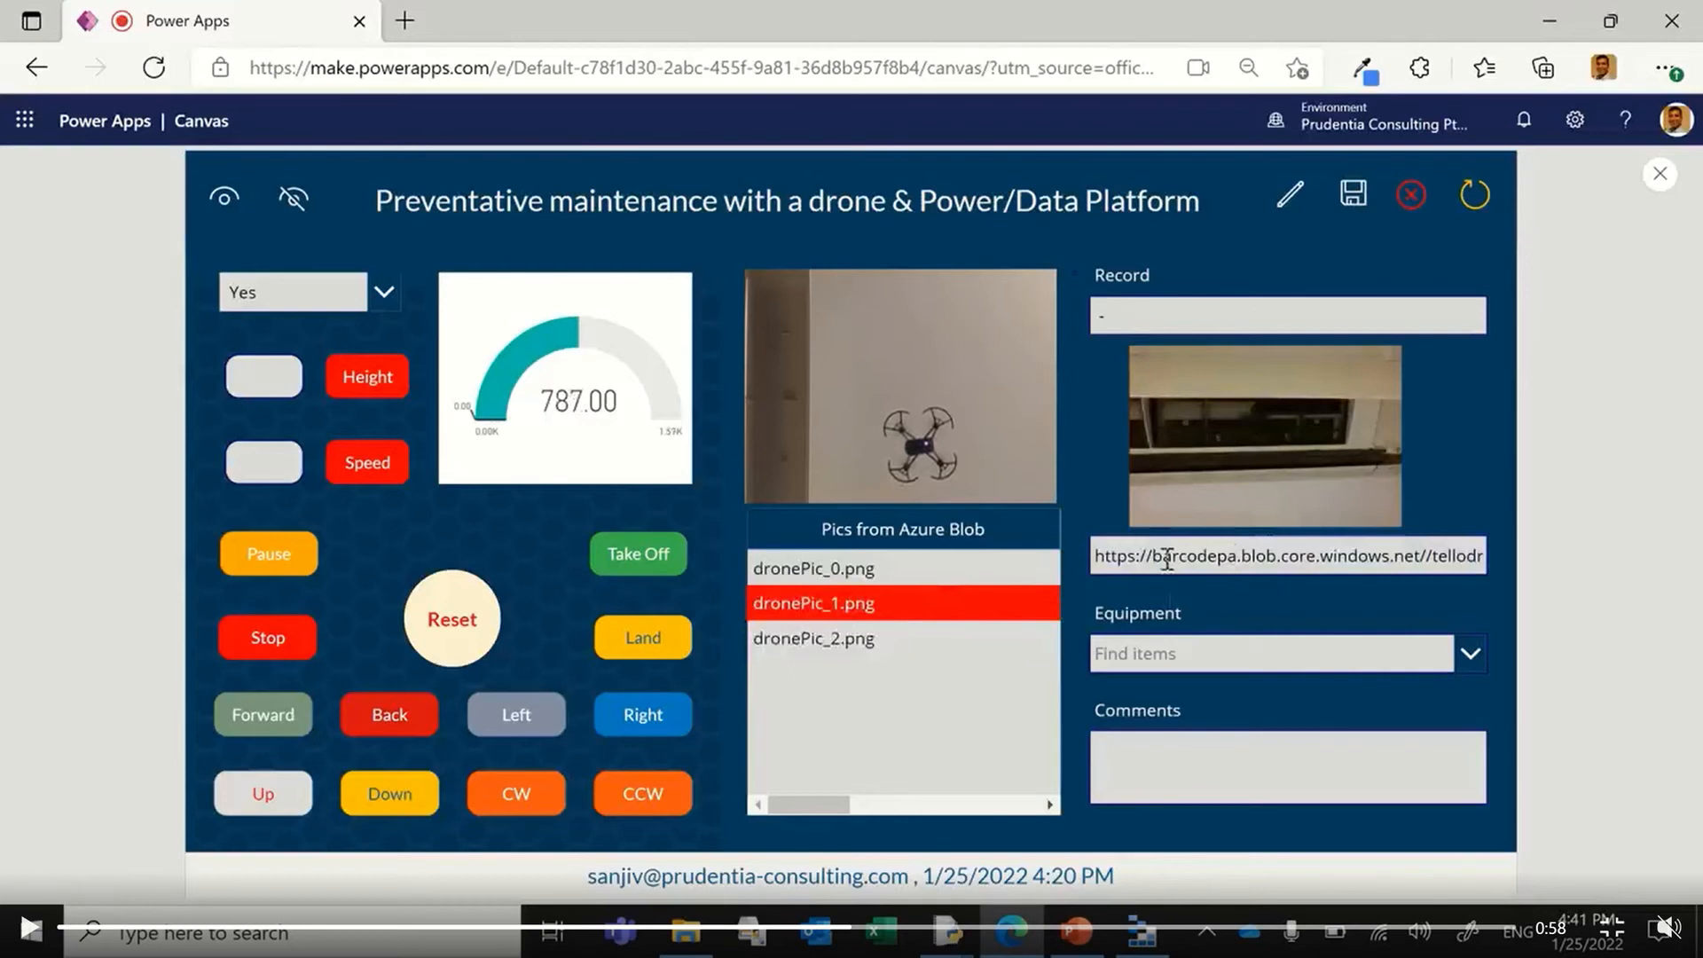
Step: Leave the full-screen video and start creating a storage account from DefaultResourceGroup-SEA in the Azure portal
{"action": "key", "text": "Escape"}
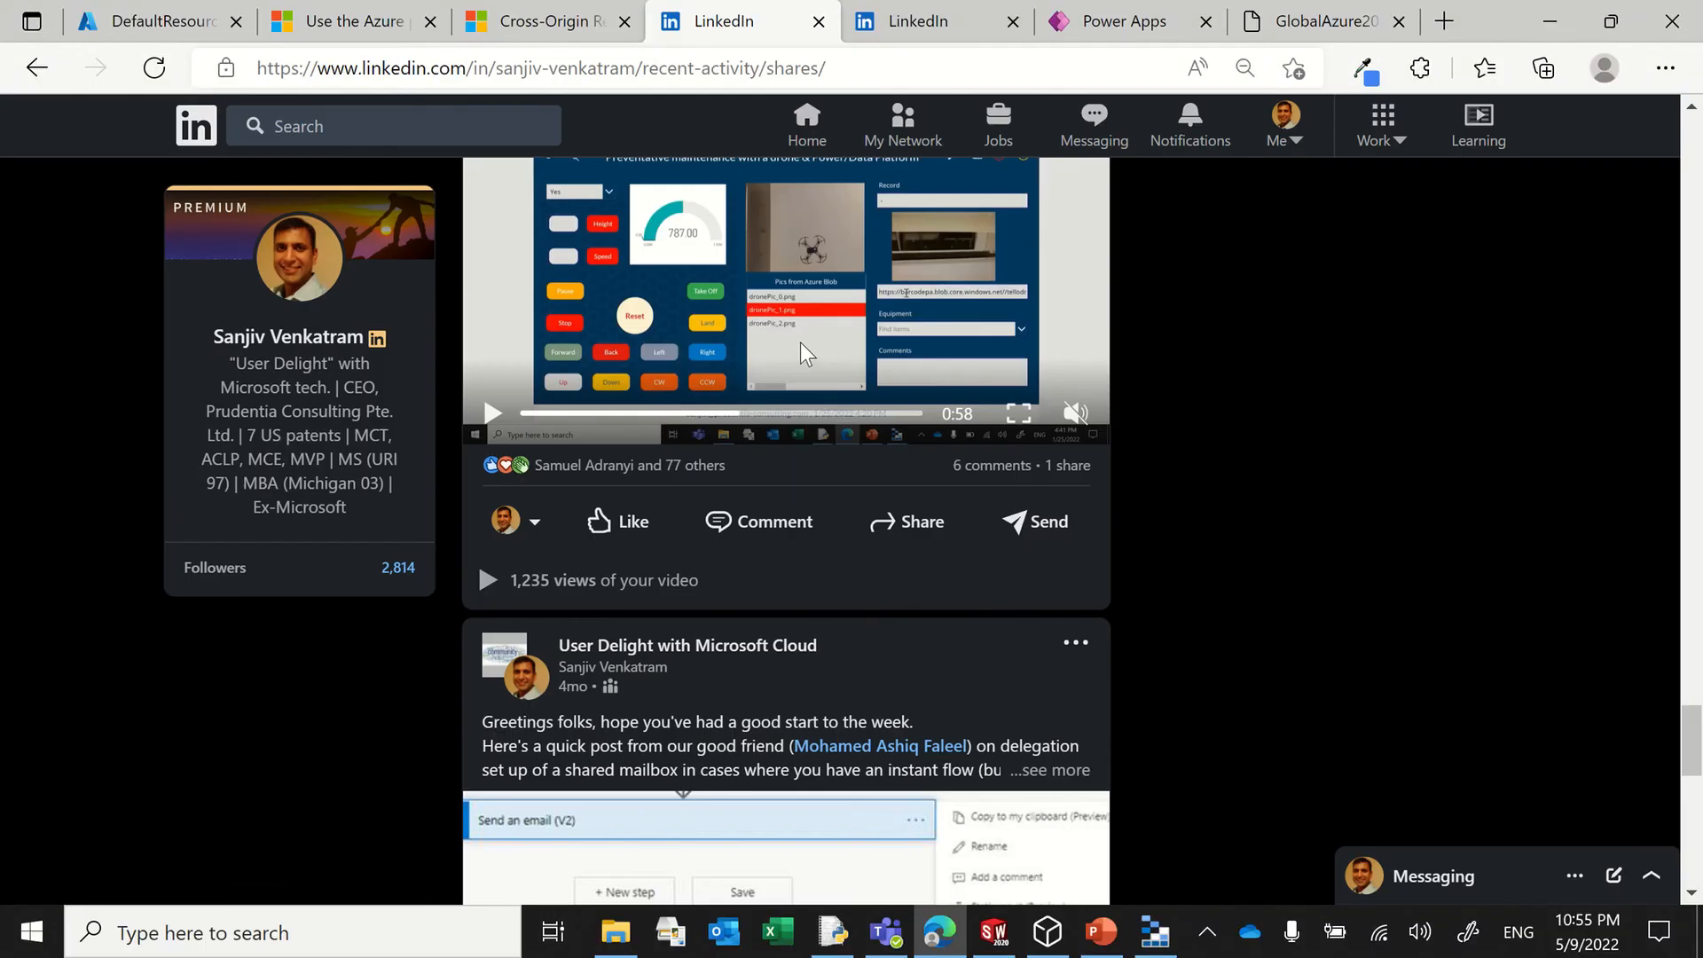
{"action": "left_click", "coordinate": [147, 22]}
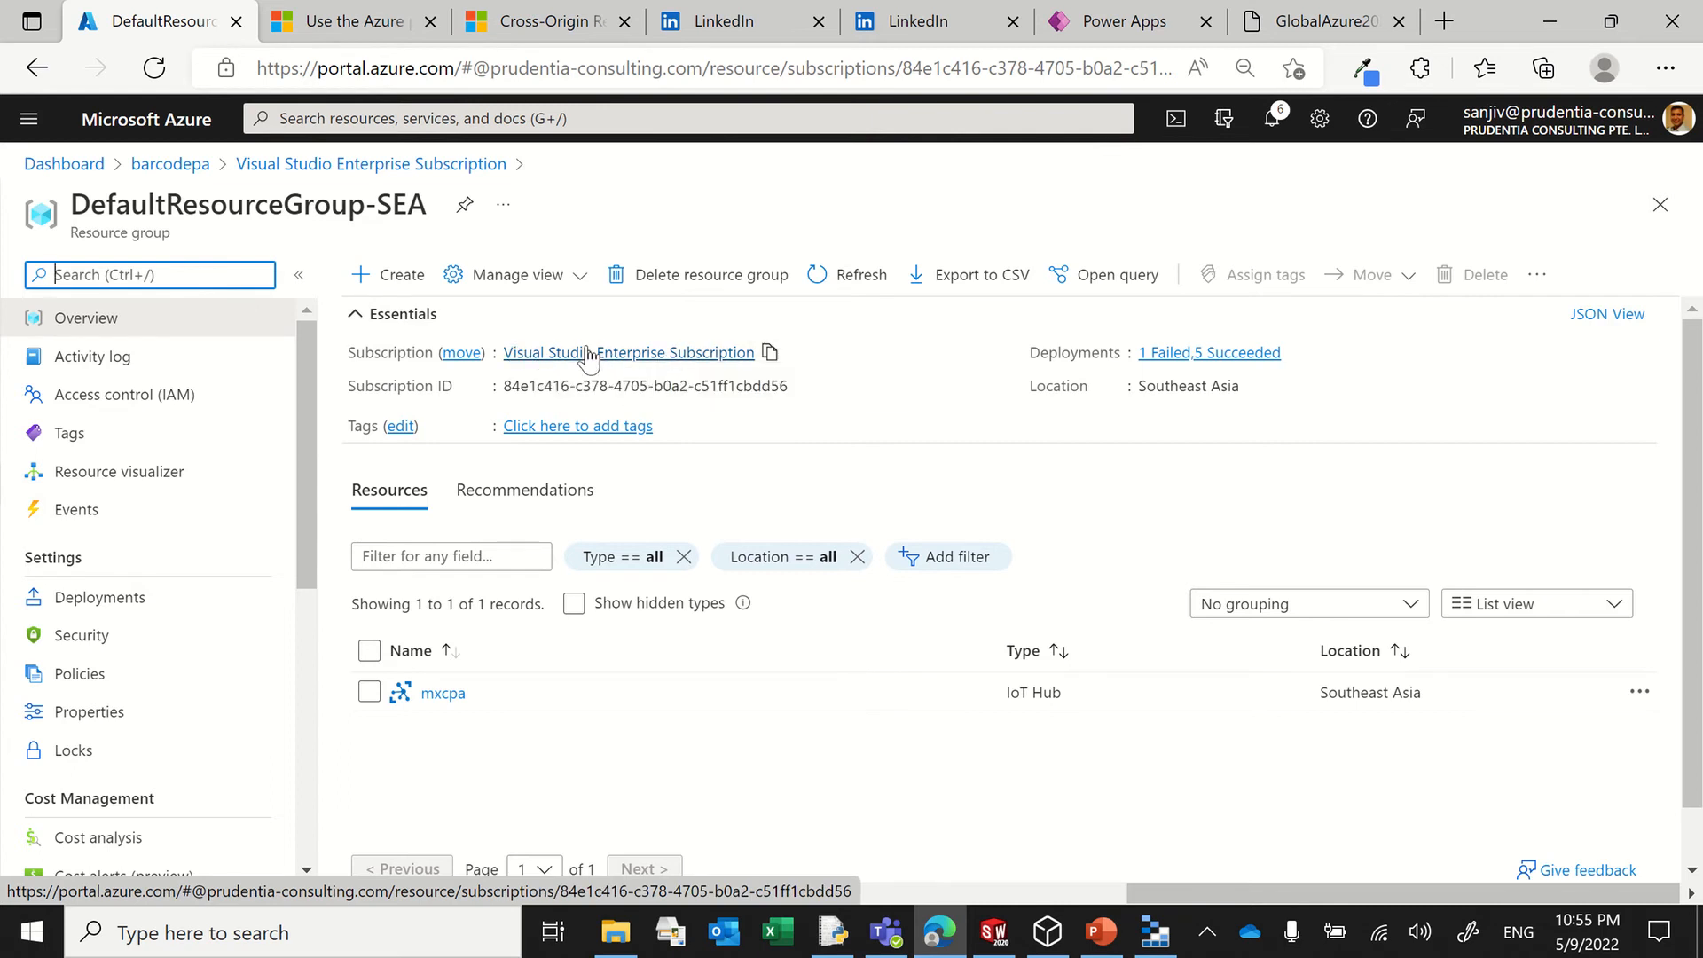
{"action": "scroll", "coordinate": [587, 349], "scroll_direction": "down", "scroll_amount": 1}
{"action": "scroll", "coordinate": [588, 350], "scroll_direction": "up", "scroll_amount": 1}
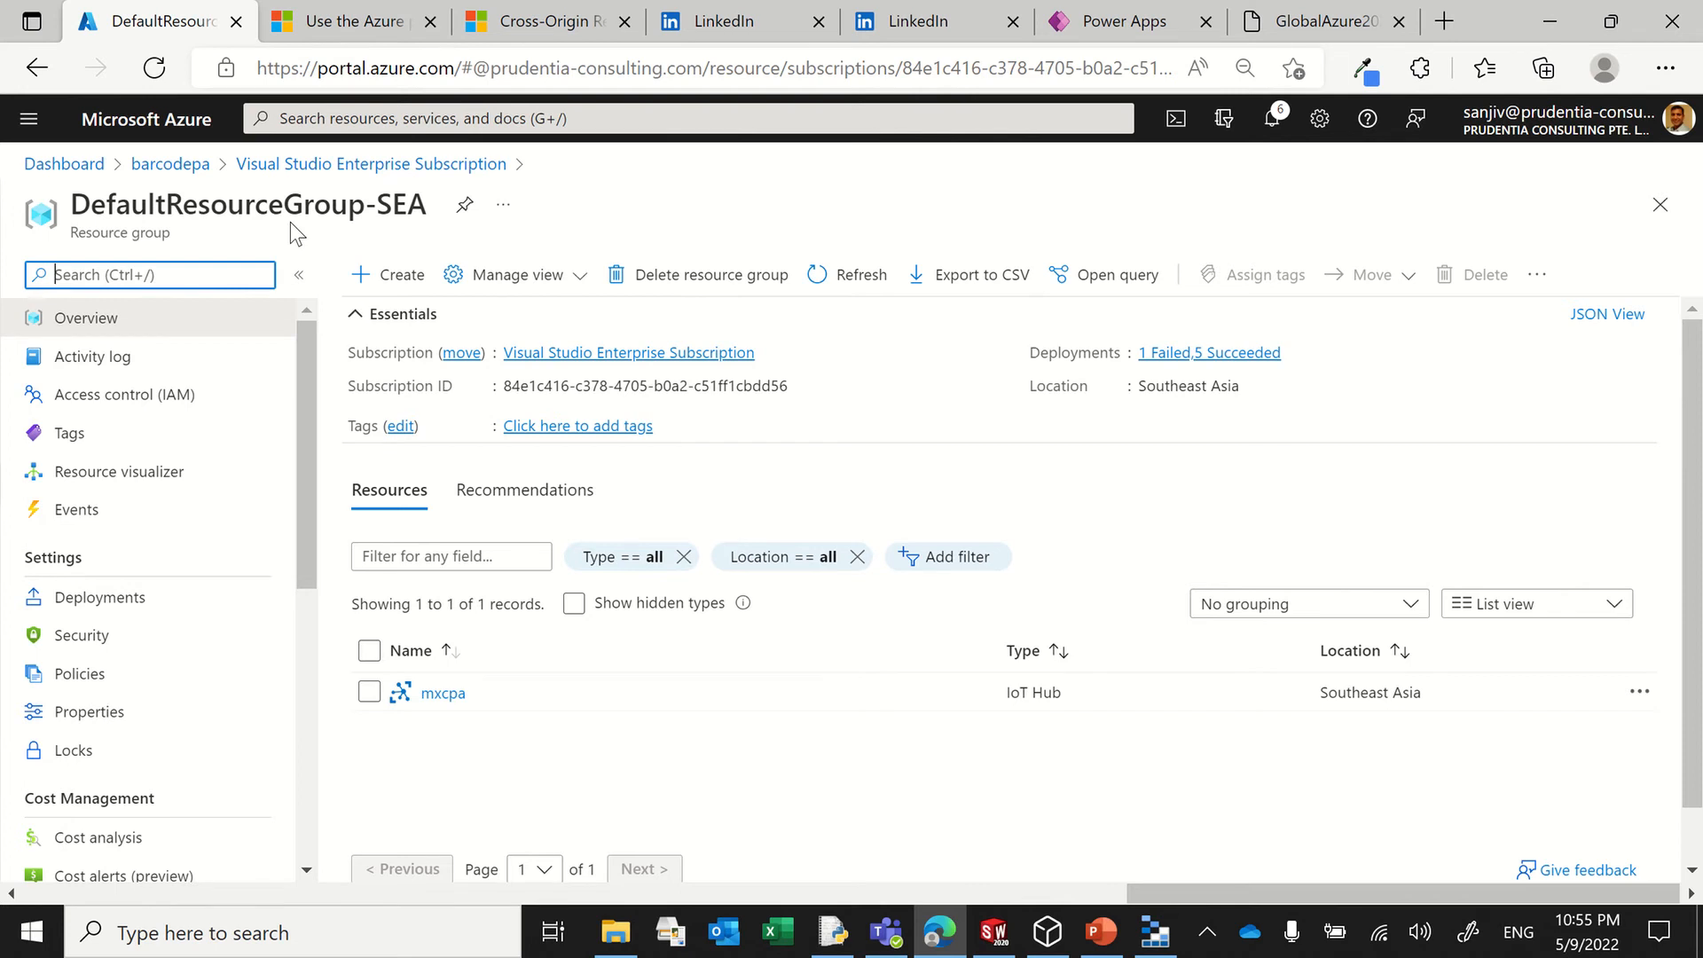
{"action": "left_click", "coordinate": [383, 280]}
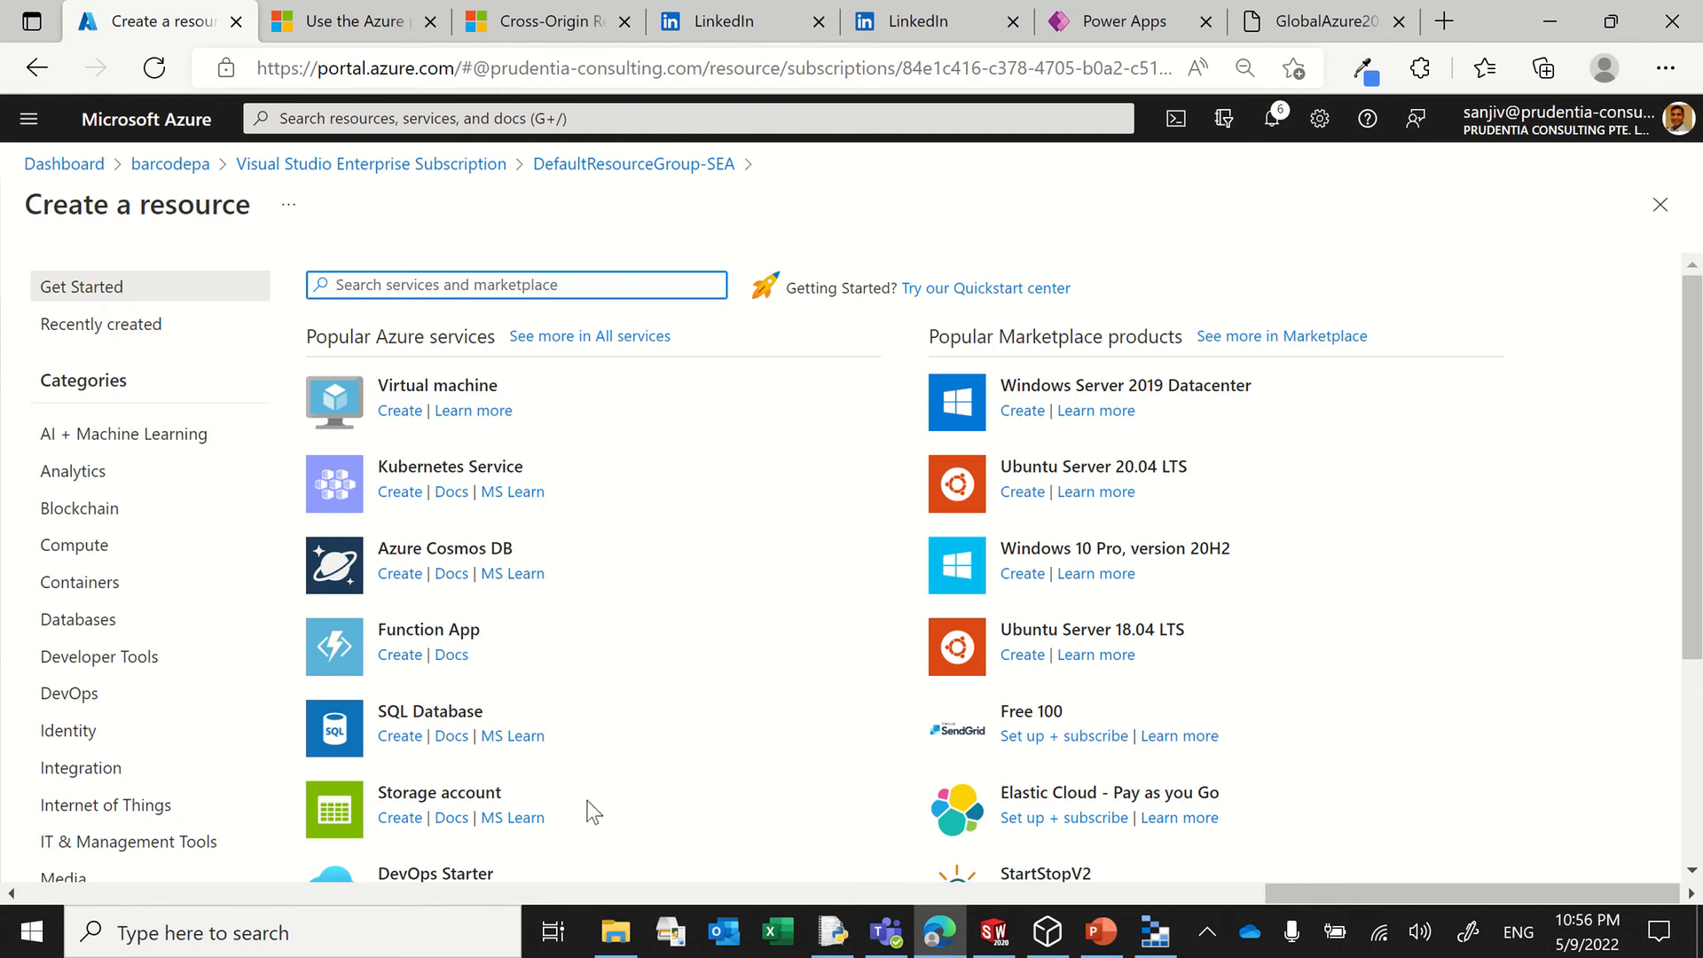
{"action": "left_click", "coordinate": [404, 820]}
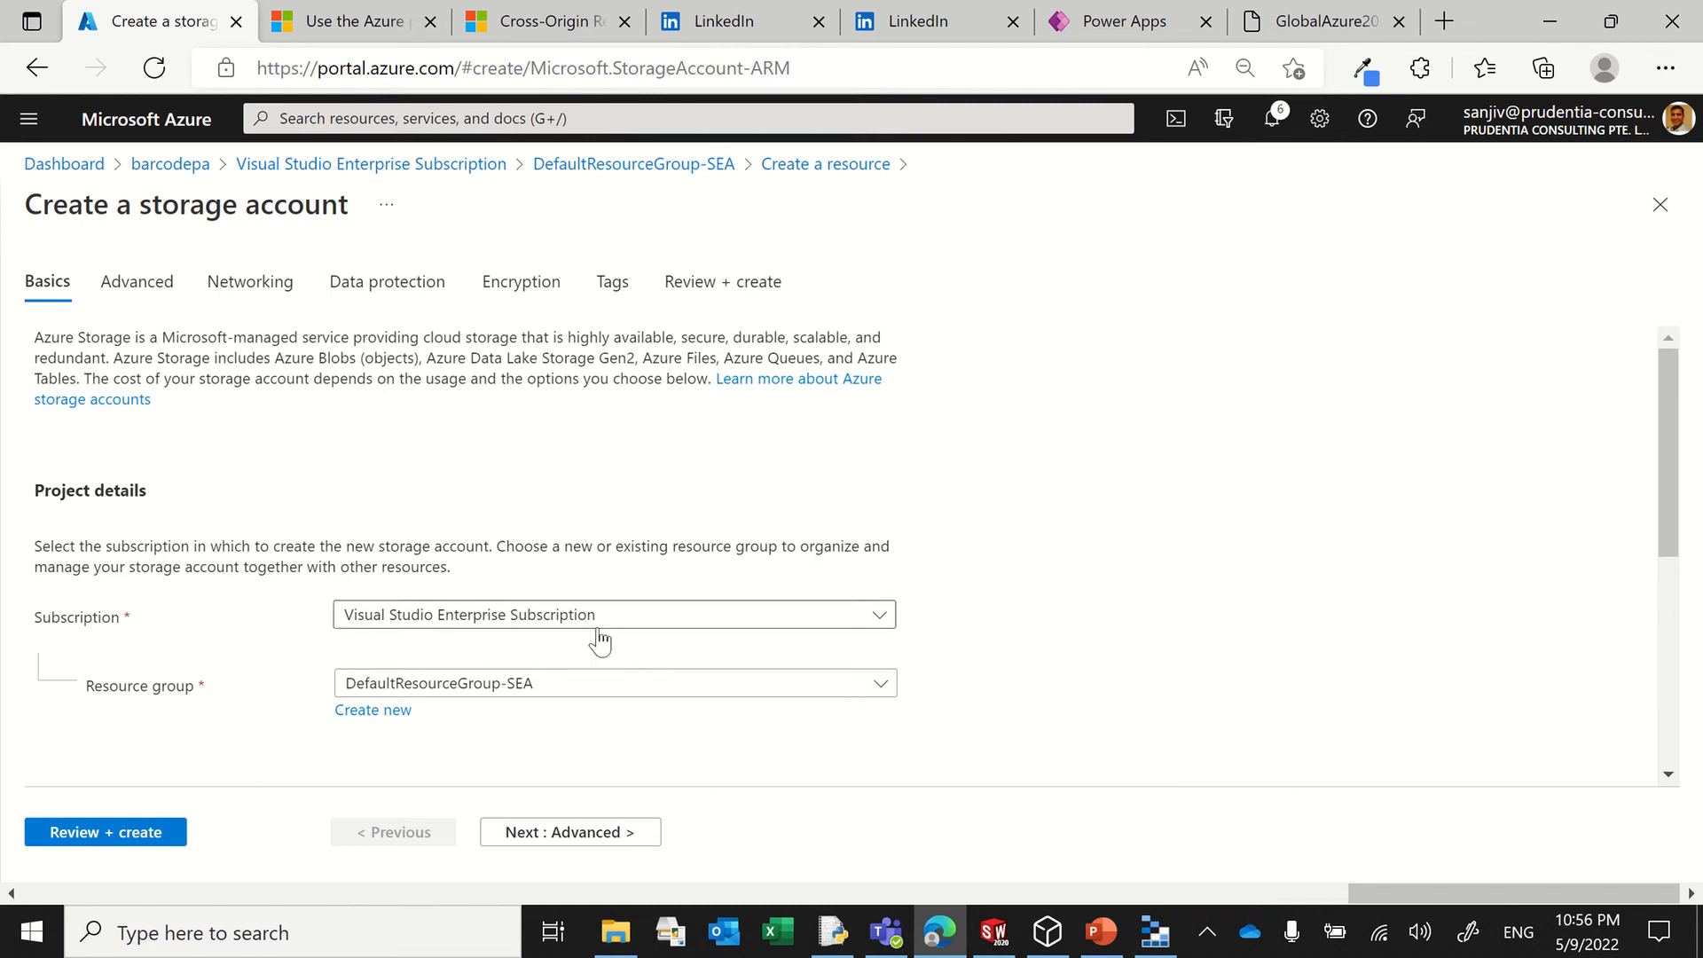
Step: Name the new storage account adlsmediasv
{"action": "scroll", "coordinate": [1104, 630], "scroll_direction": "down", "scroll_amount": 2}
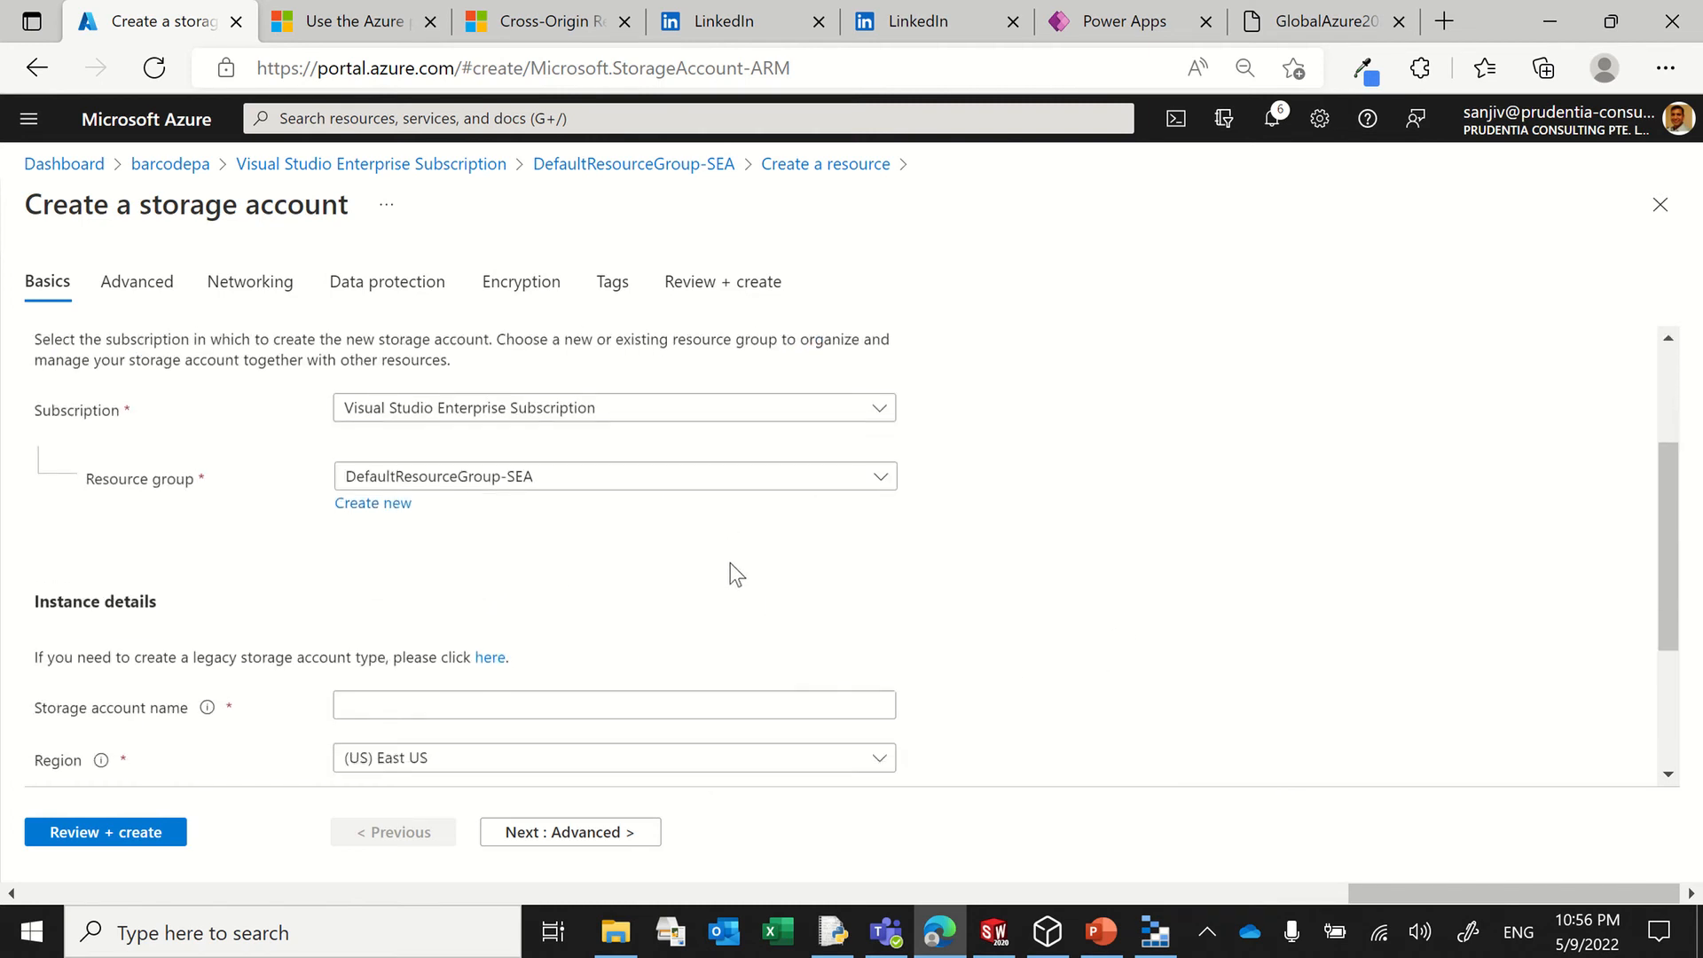
{"action": "left_click", "coordinate": [419, 708]}
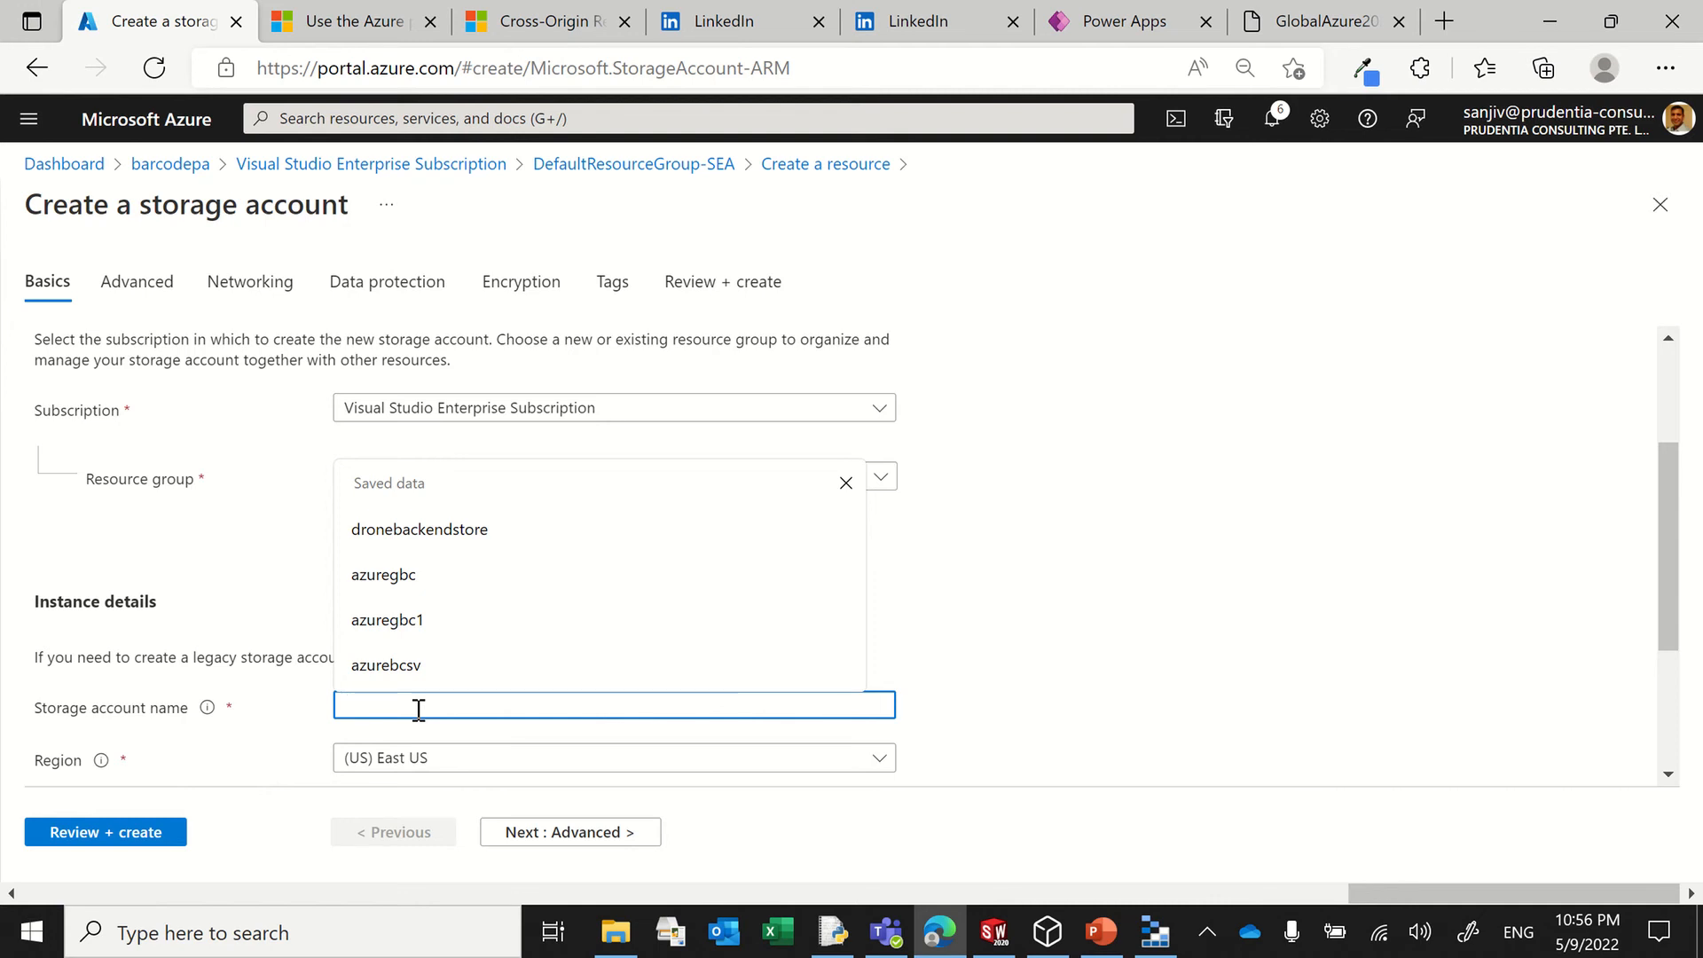
{"action": "type", "text": "adls"}
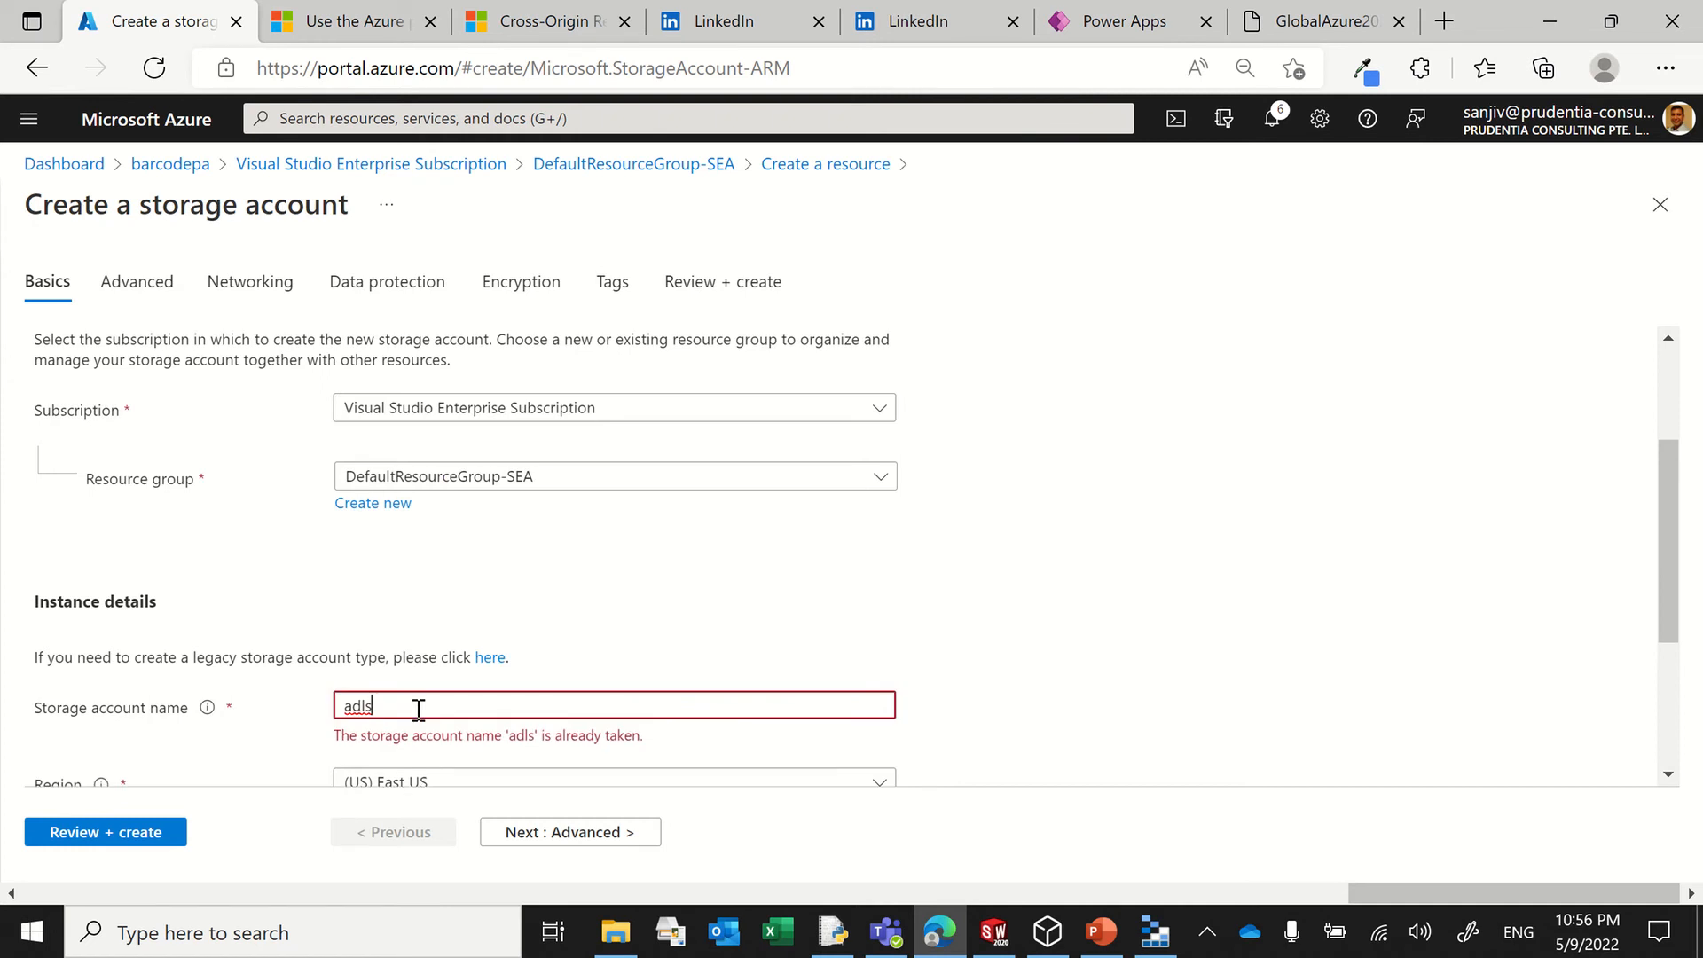
{"action": "type", "text": "media"}
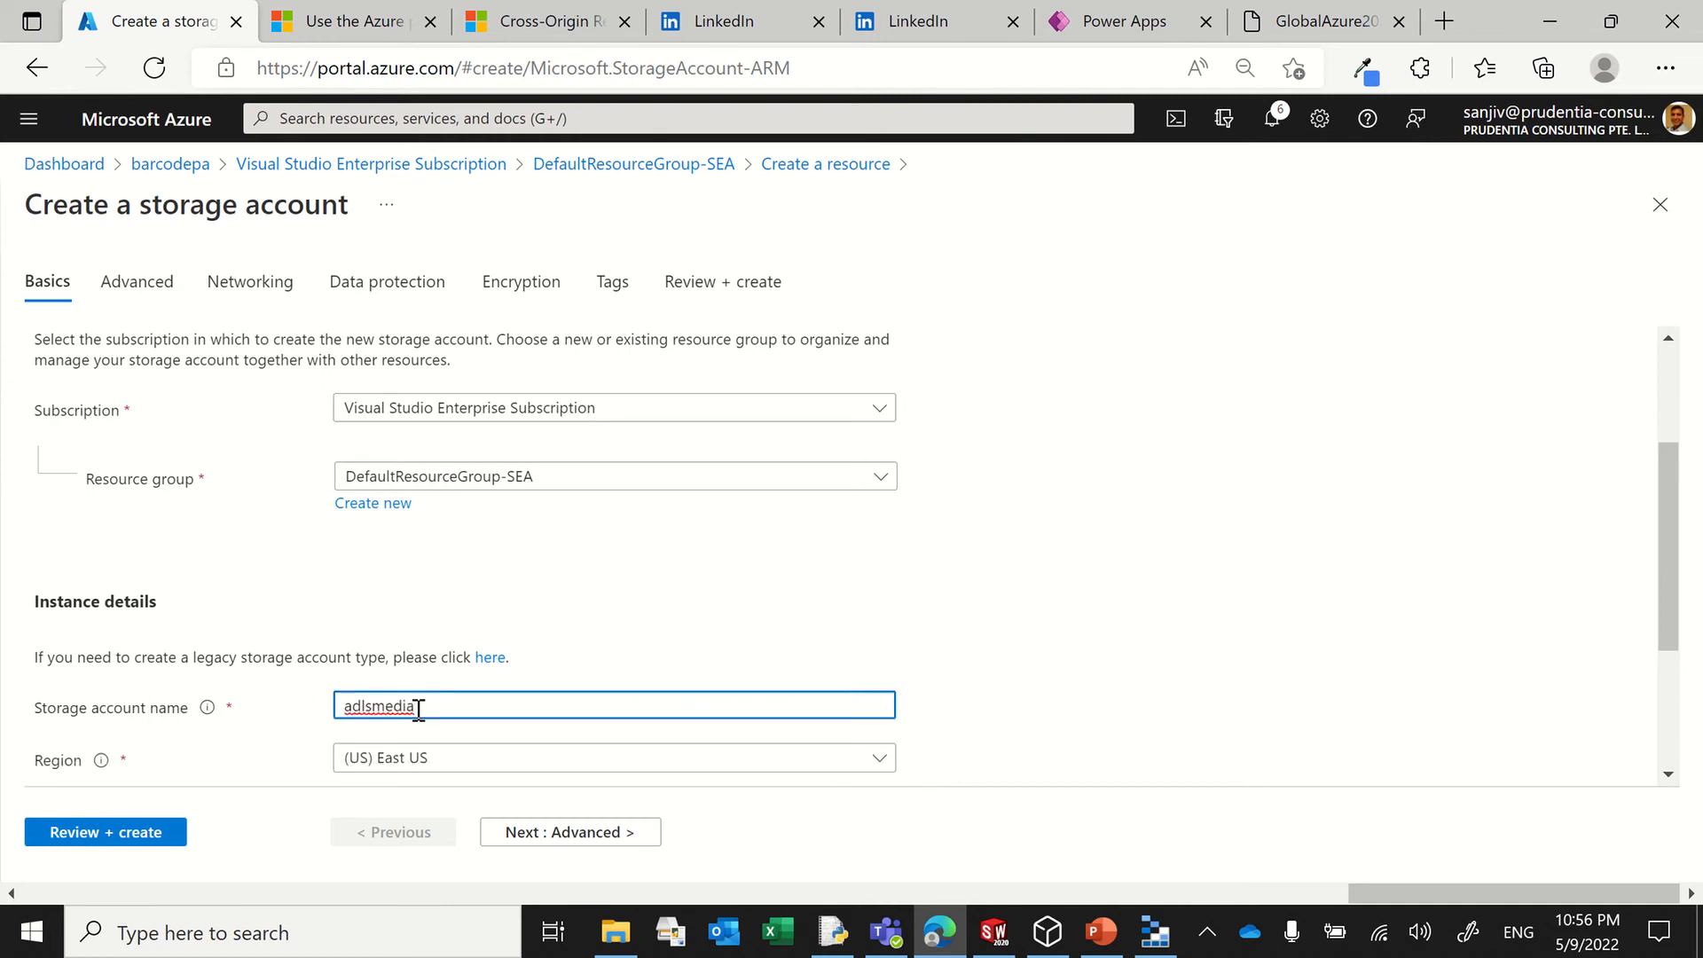
{"action": "type", "text": "sv"}
Step: Set the storage account's region to (Asia Pacific) Southeast Asia
{"action": "left_click", "coordinate": [434, 756]}
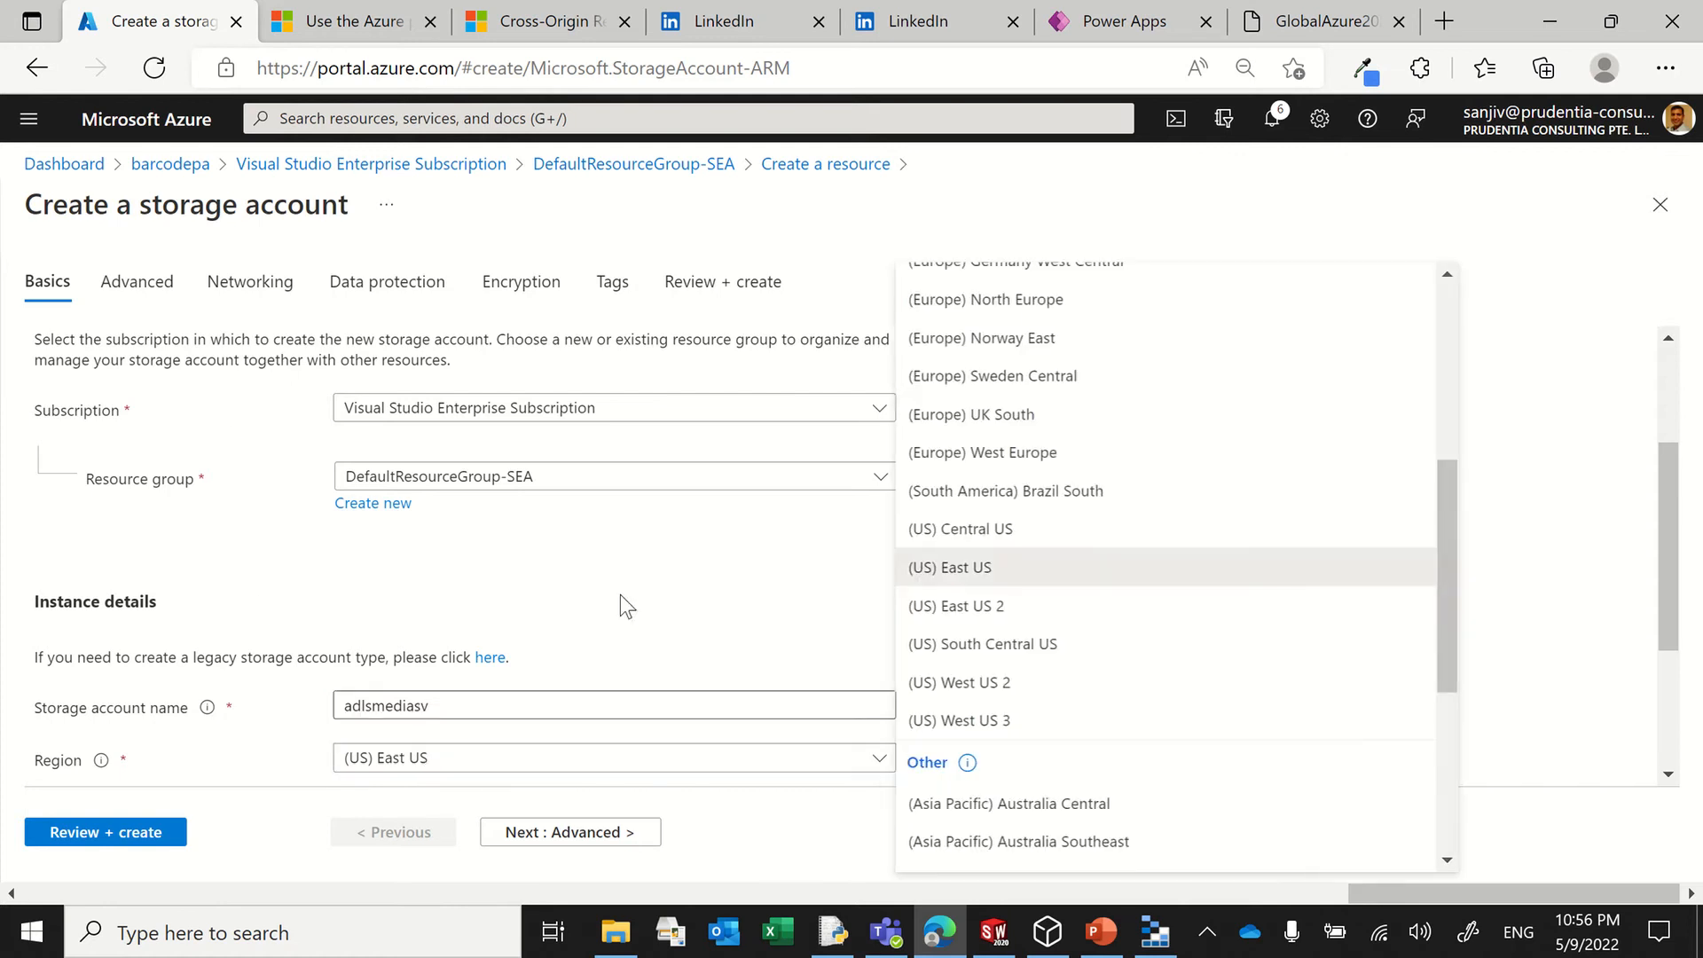
{"action": "scroll", "coordinate": [1020, 452], "scroll_direction": "up", "scroll_amount": 5}
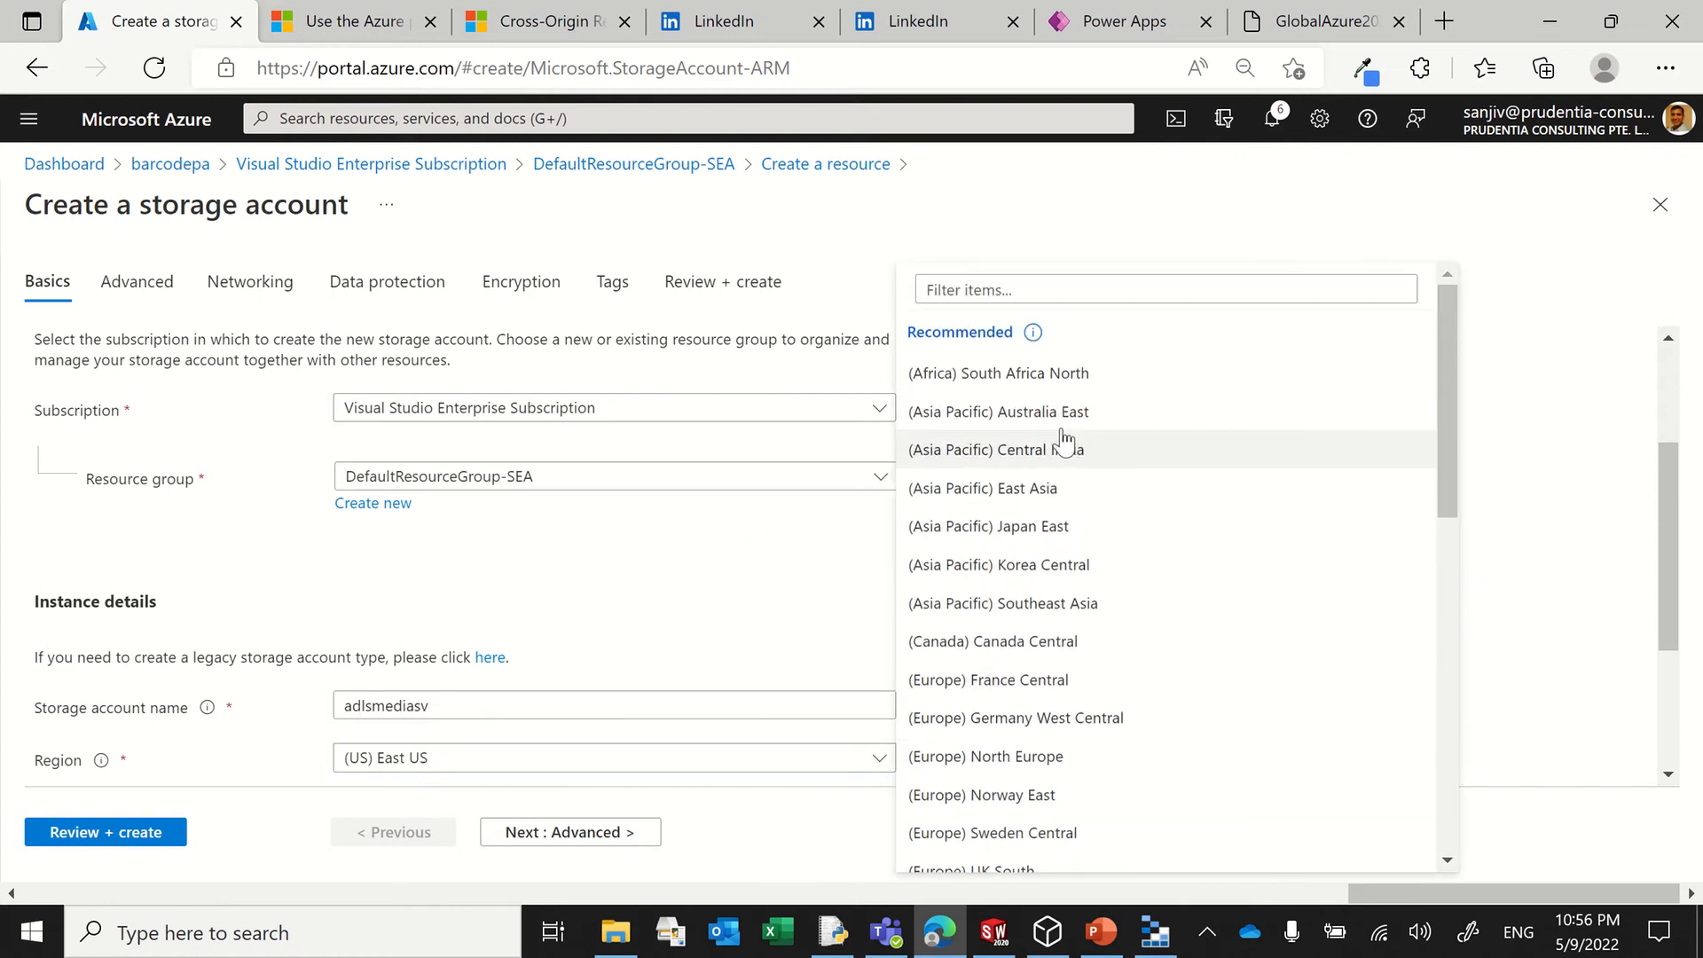
{"action": "scroll", "coordinate": [1023, 498], "scroll_direction": "down", "scroll_amount": 1}
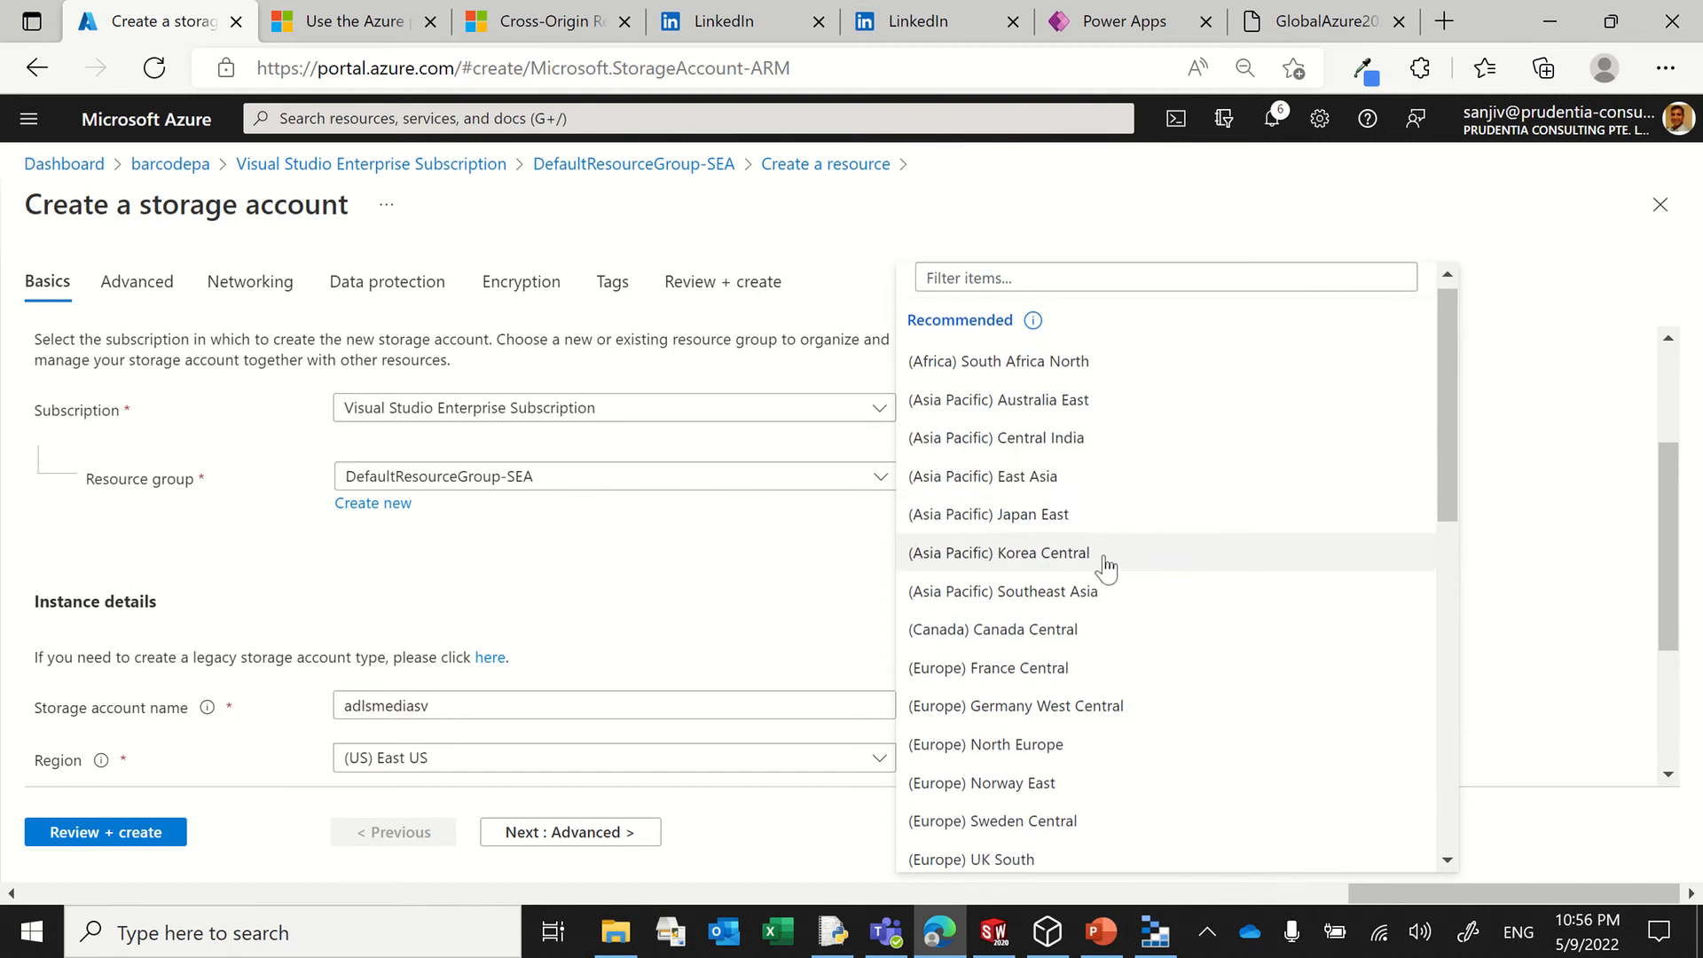
{"action": "left_click", "coordinate": [1026, 592]}
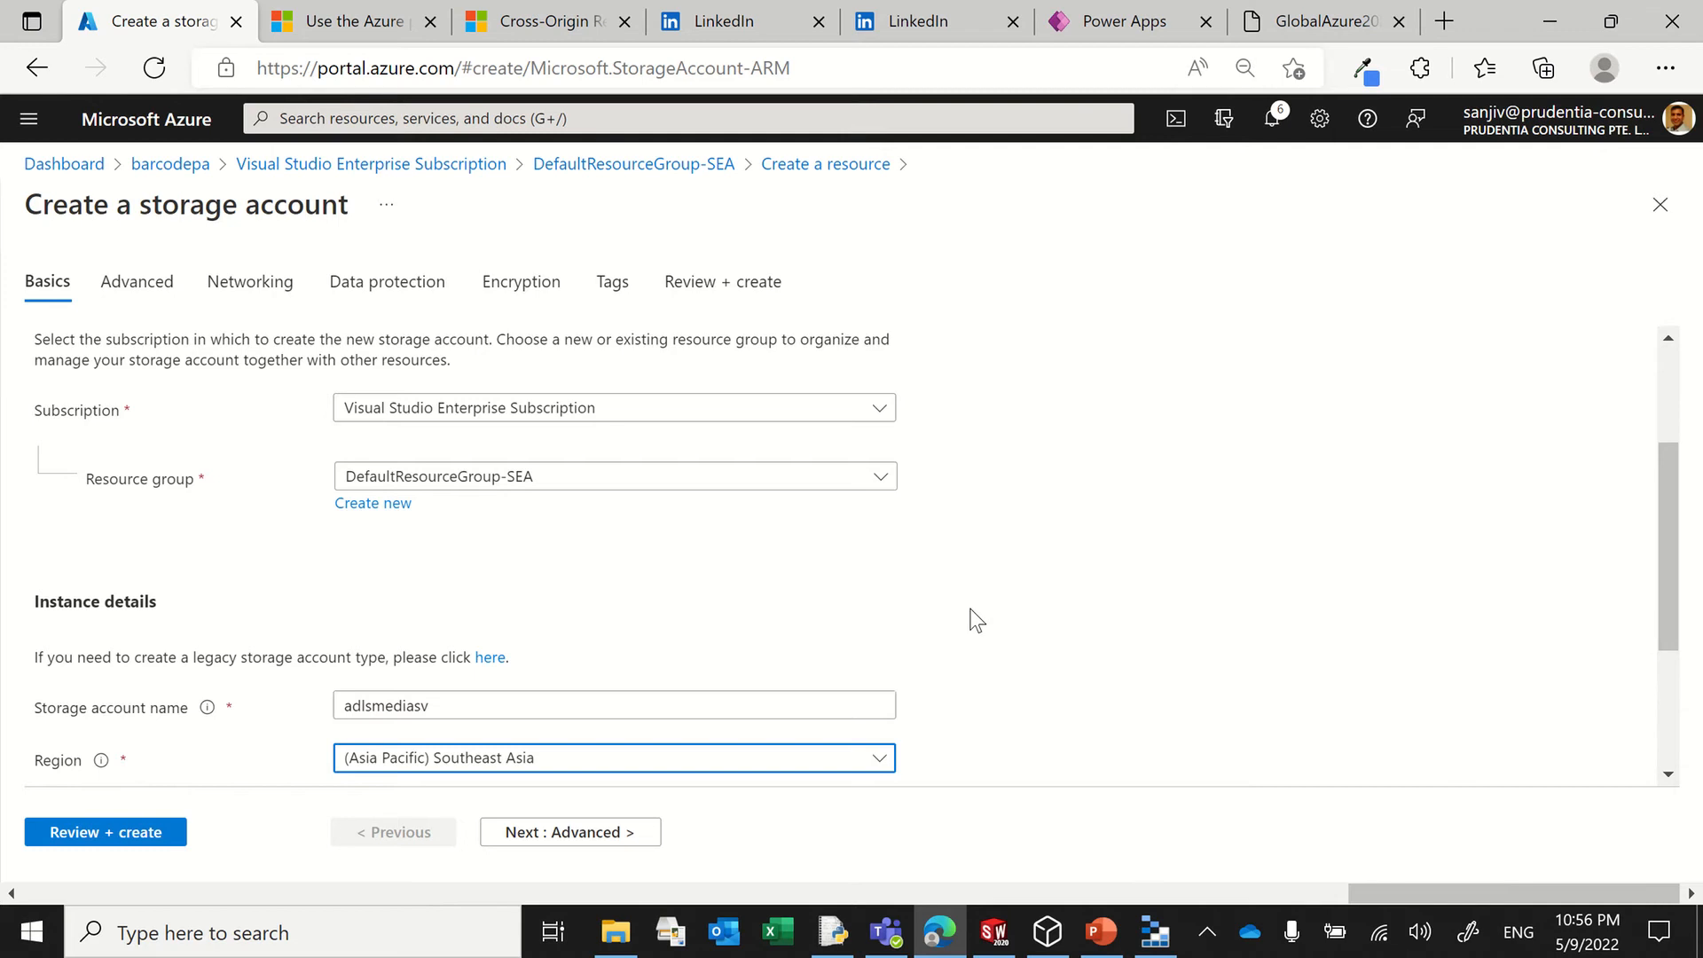
Step: Examine the performance choices and the available redundancy options for the storage account
{"action": "scroll", "coordinate": [646, 673], "scroll_direction": "down", "scroll_amount": 1}
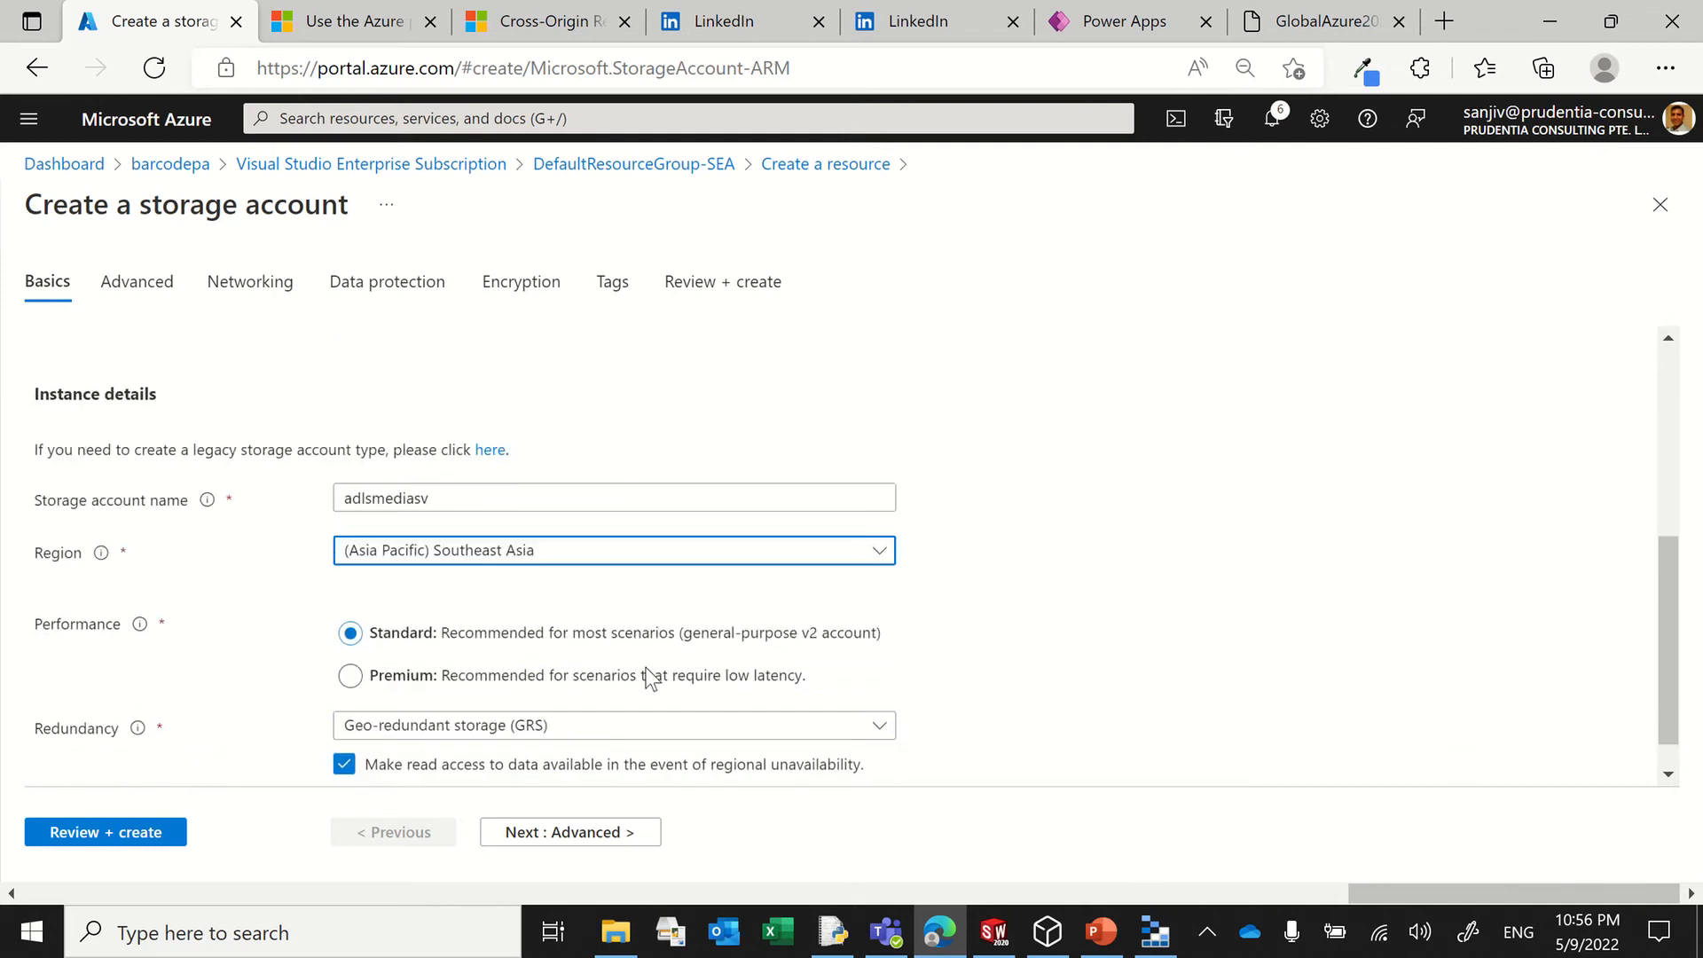
{"action": "scroll", "coordinate": [768, 529], "scroll_direction": "down", "scroll_amount": 1}
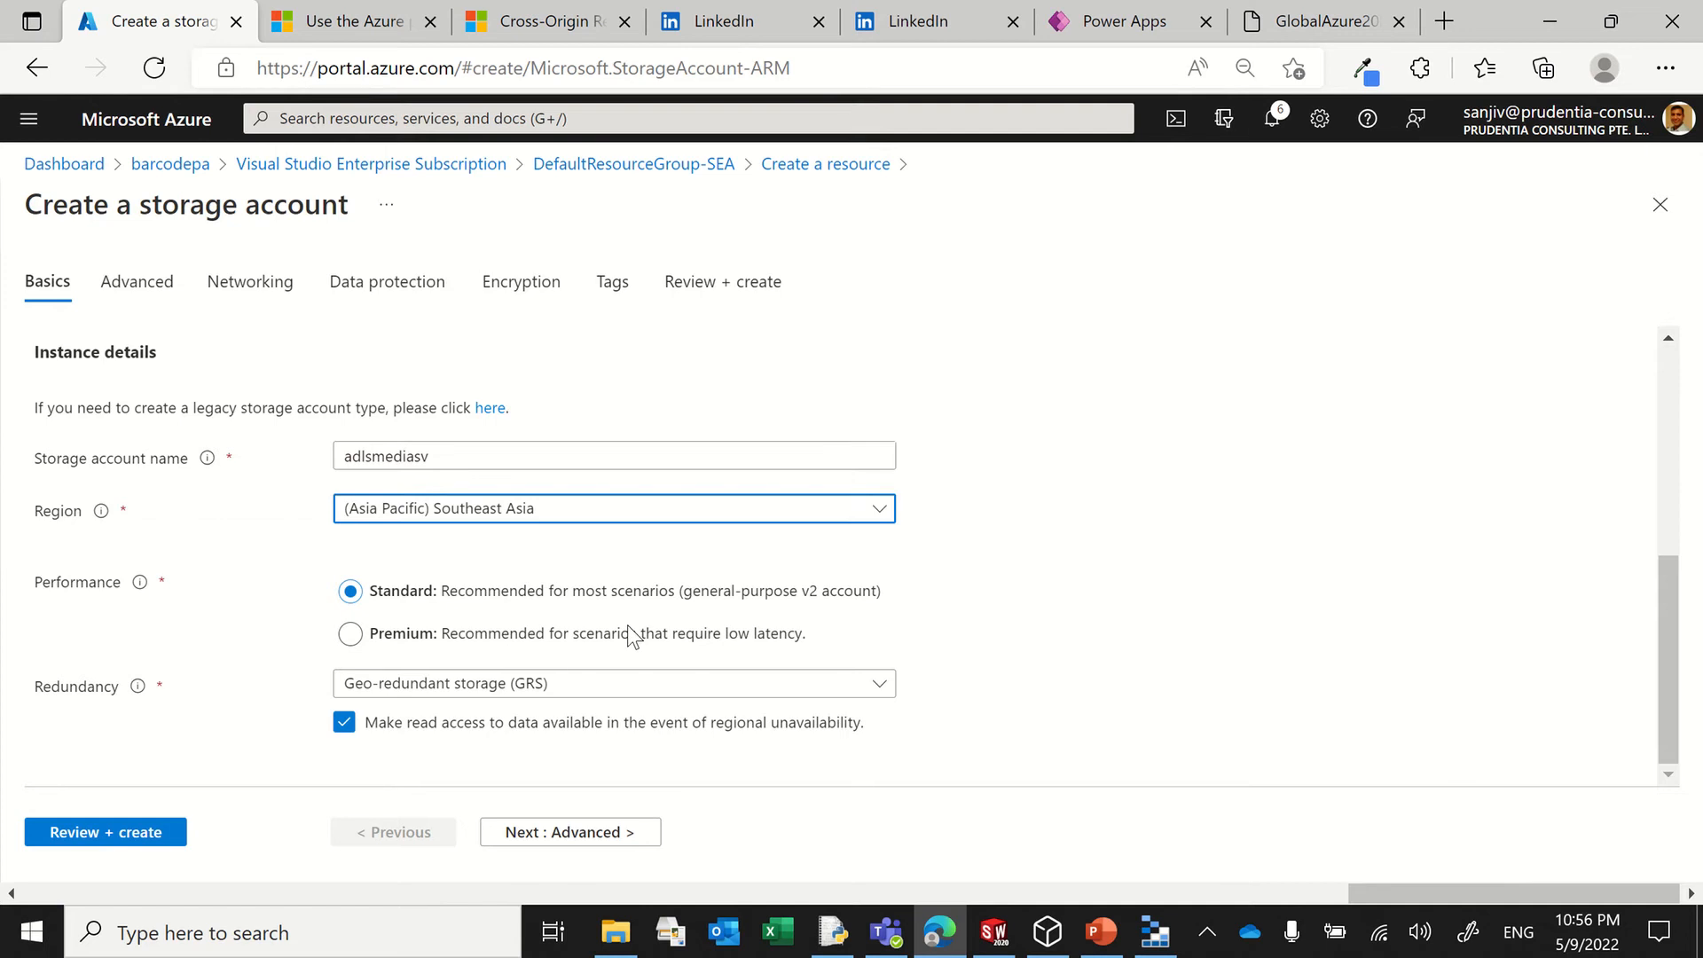
{"action": "left_click", "coordinate": [564, 697]}
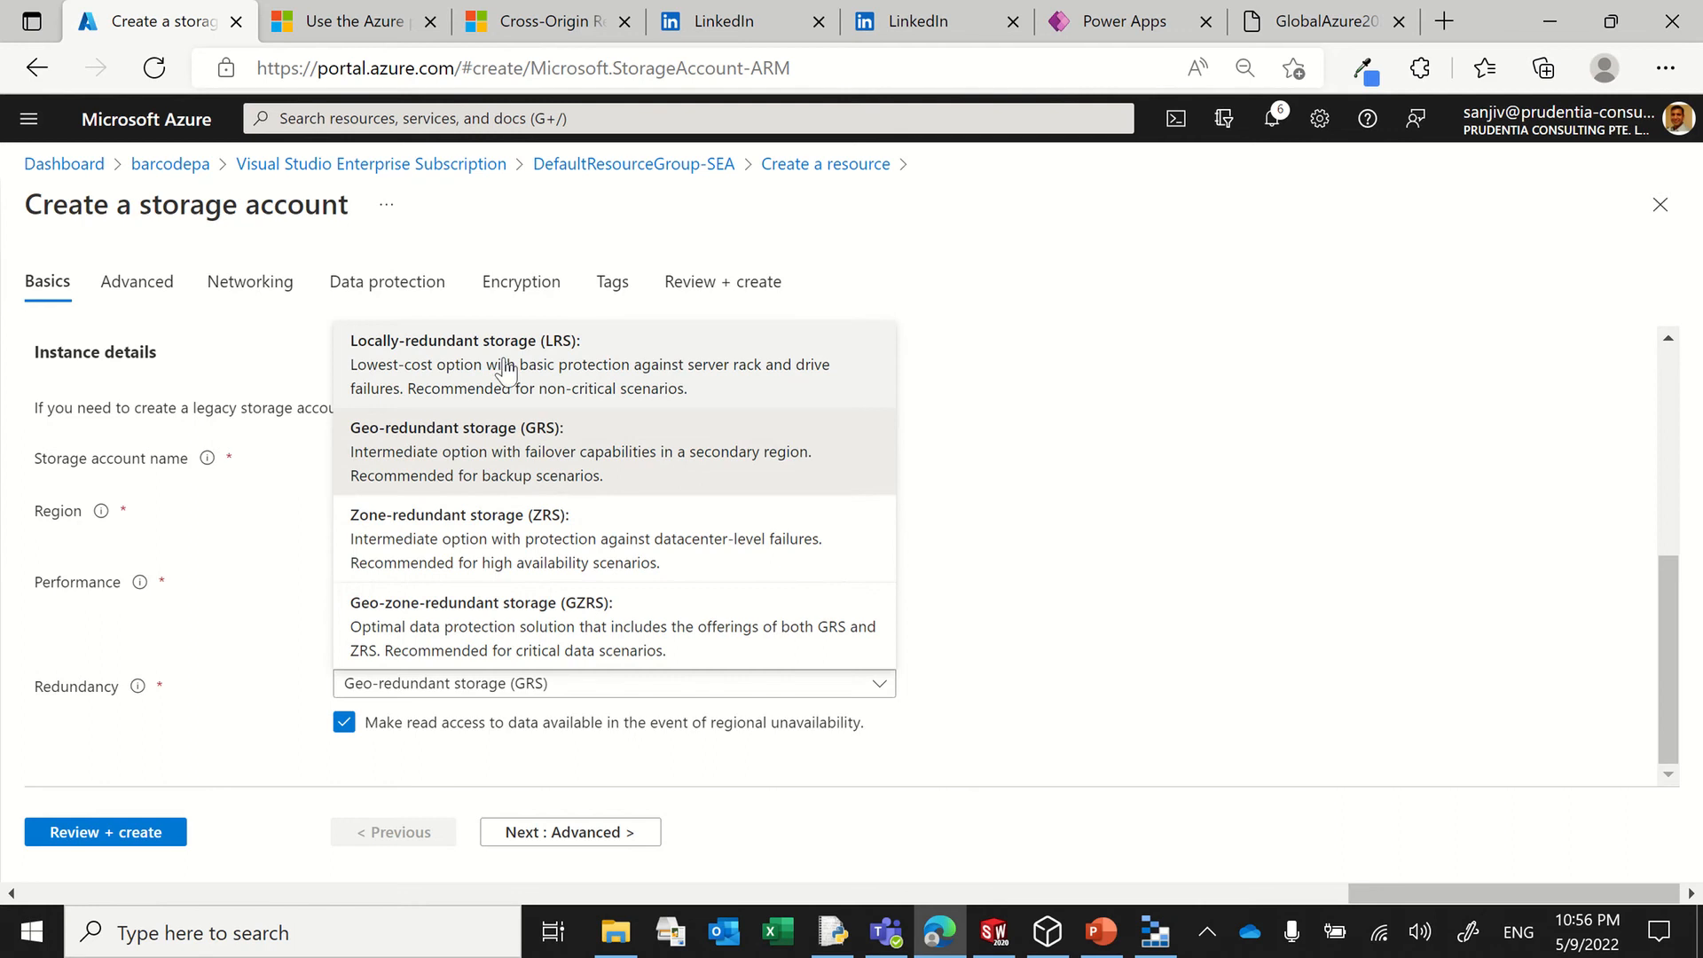
{"action": "left_click", "coordinate": [1094, 696]}
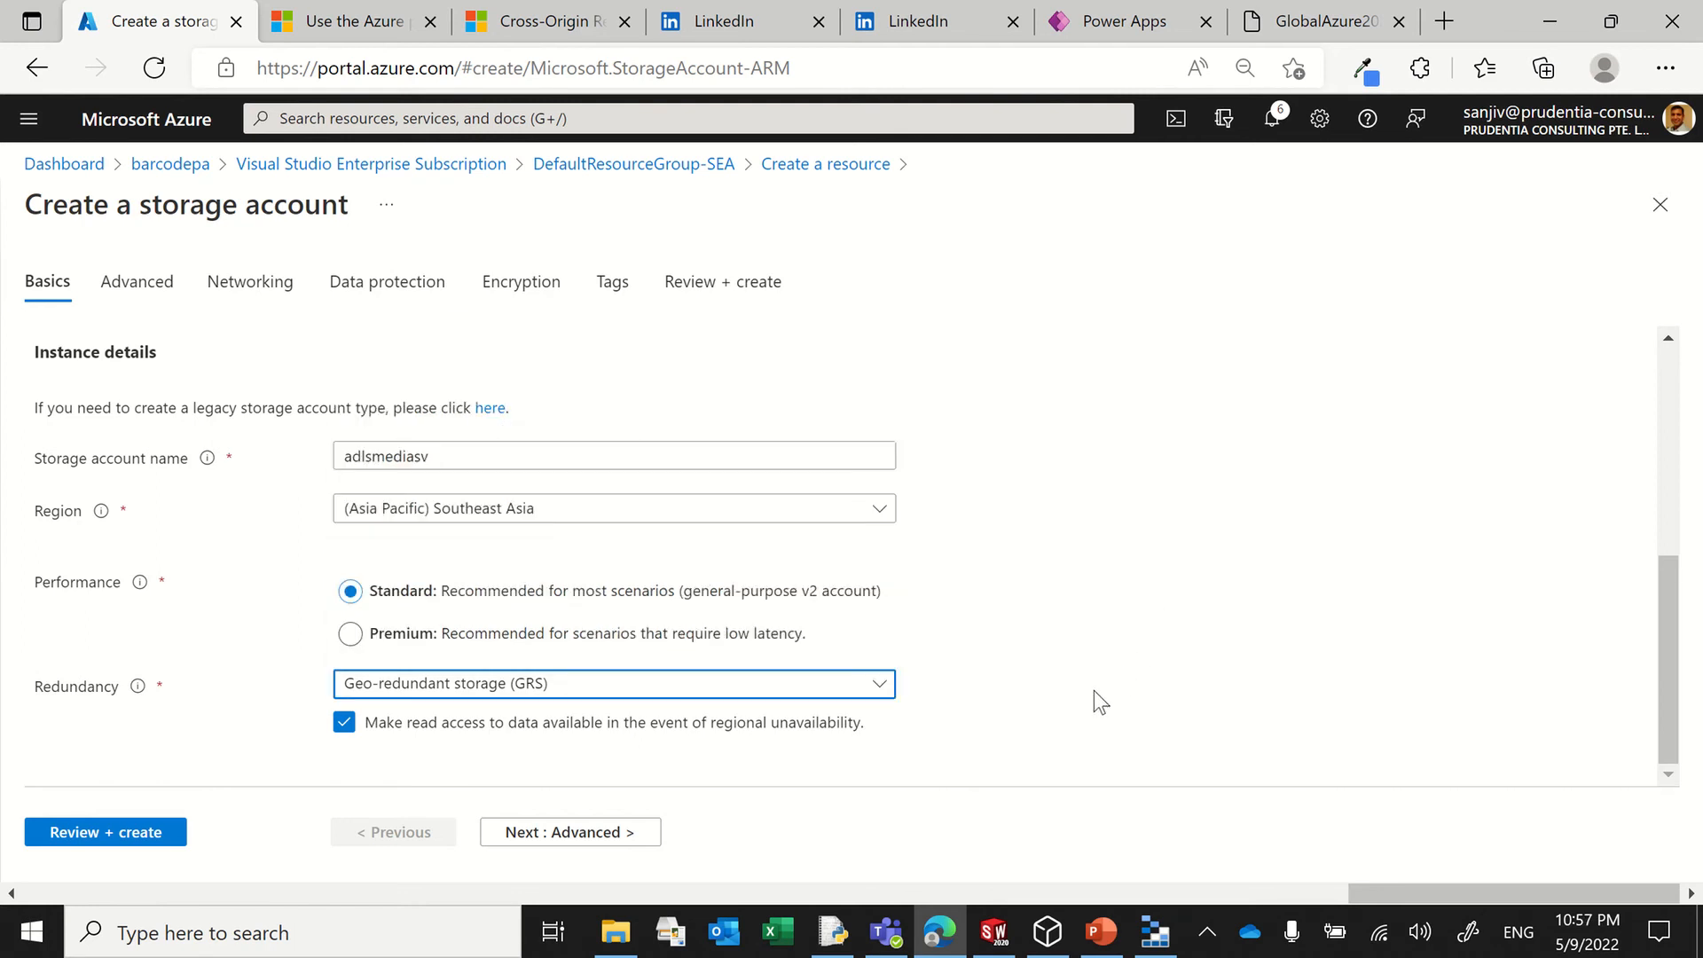
{"action": "left_click", "coordinate": [707, 689]}
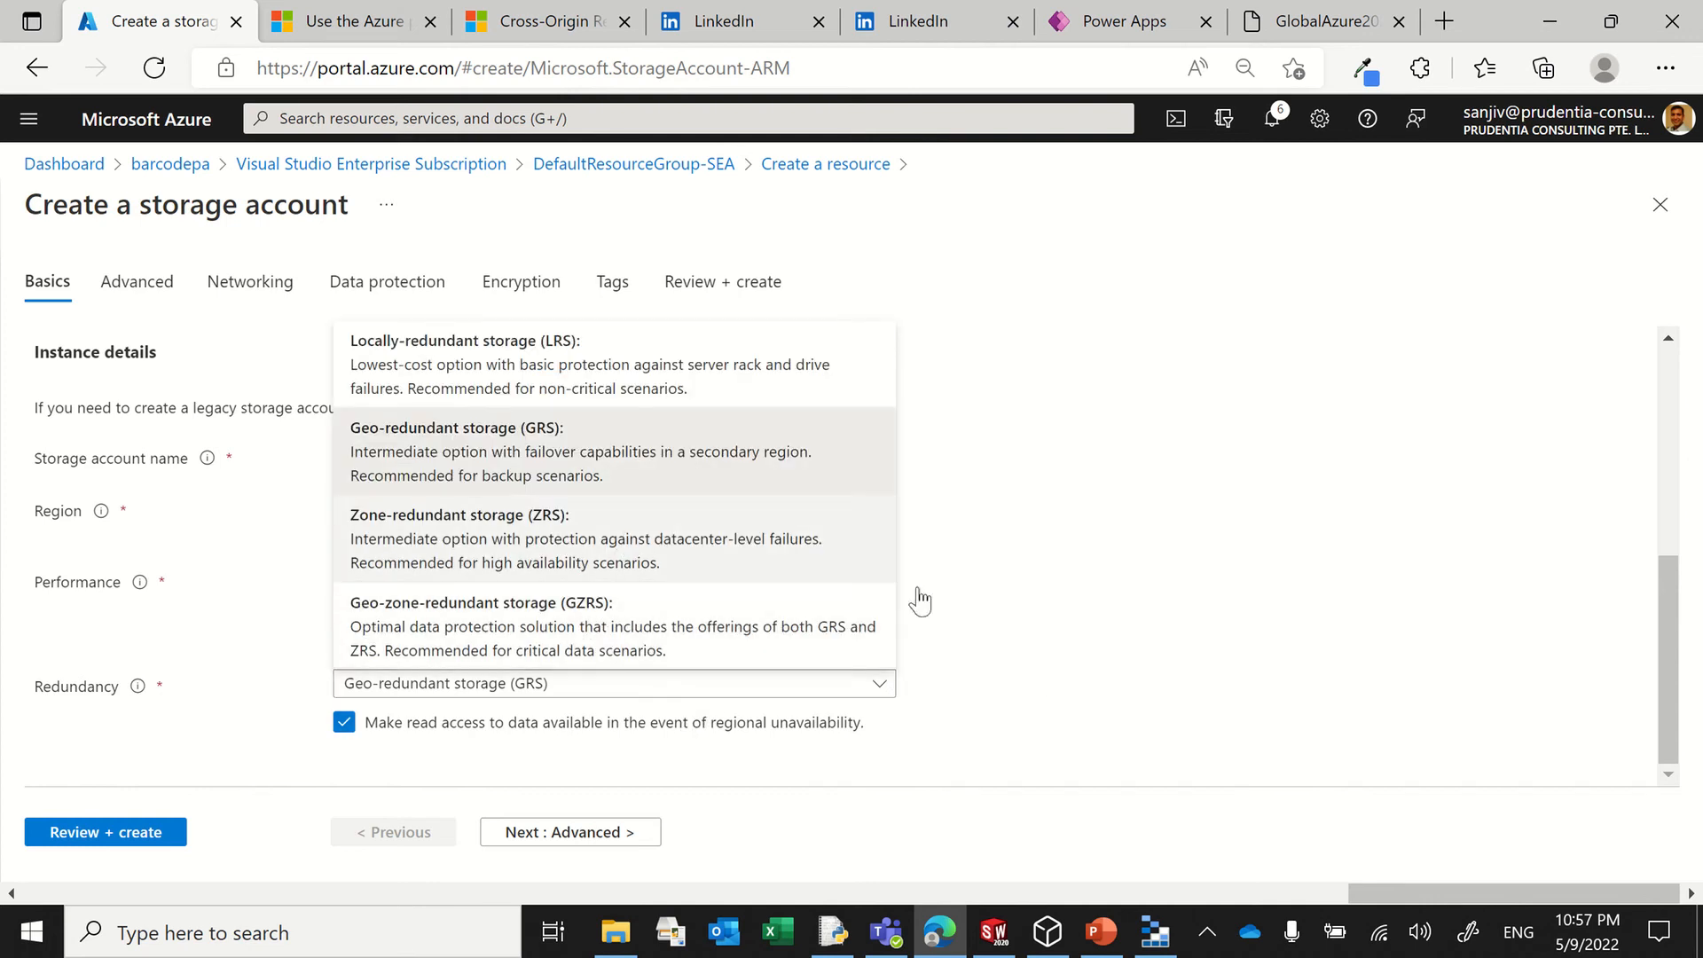
{"action": "left_click", "coordinate": [1294, 584]}
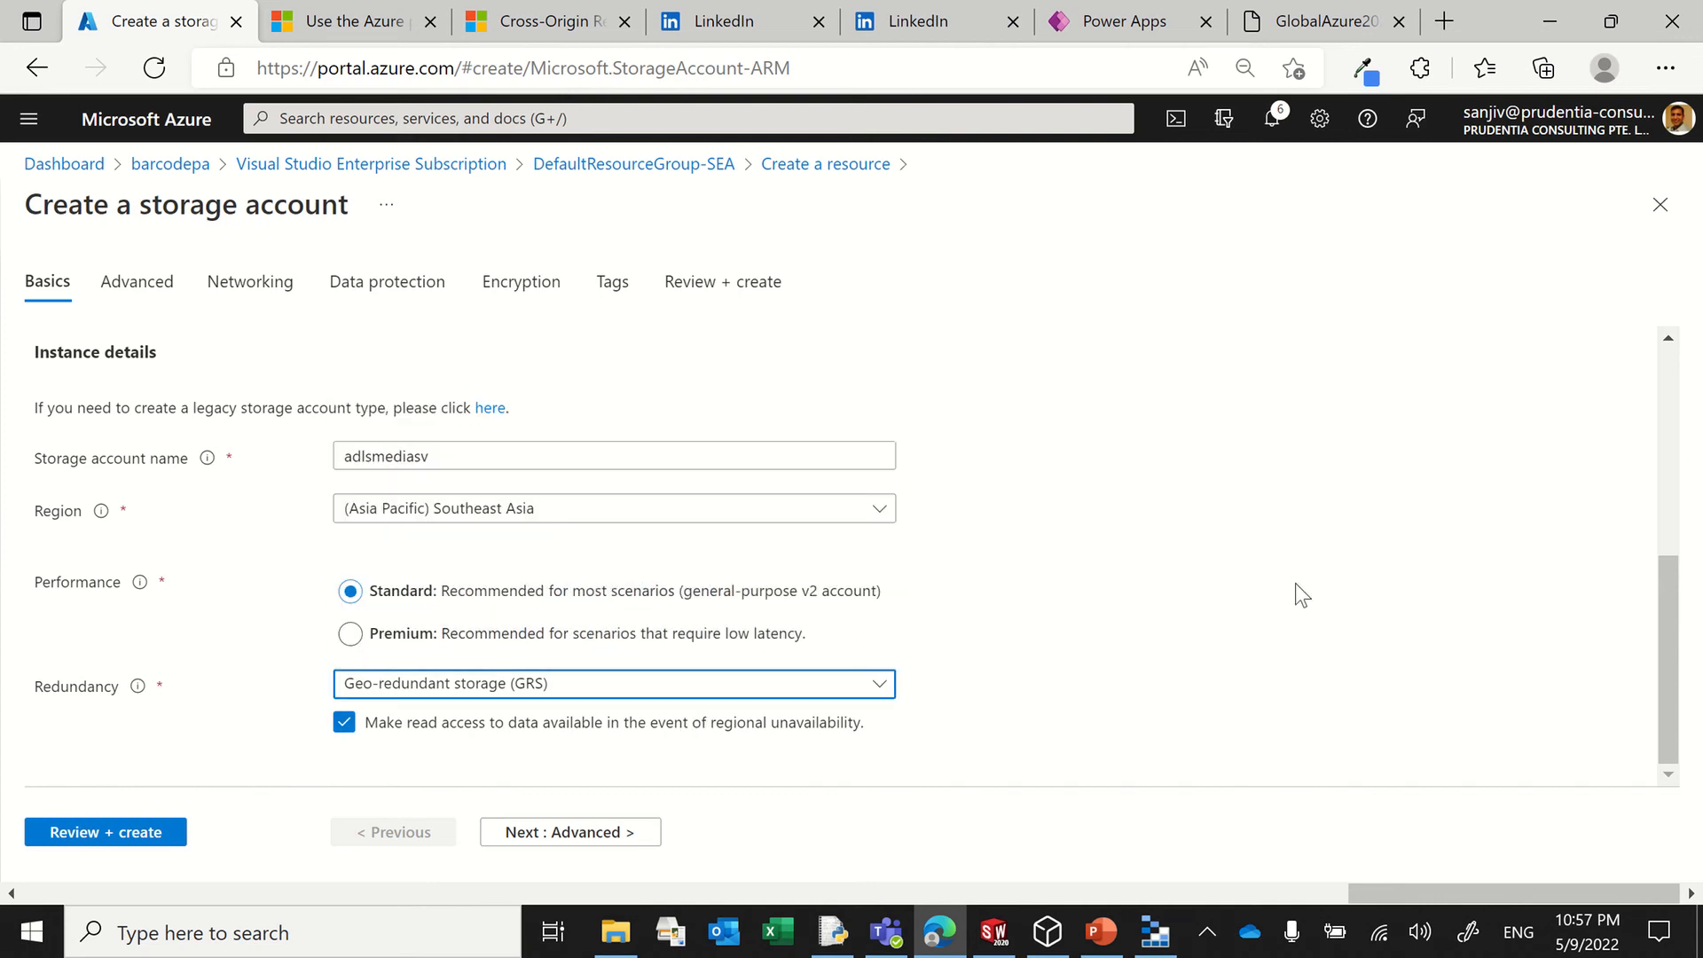
Step: Review the storage account's advanced security settings and the Data Lake Storage Gen2 hierarchical namespace option
{"action": "left_click", "coordinate": [158, 293]}
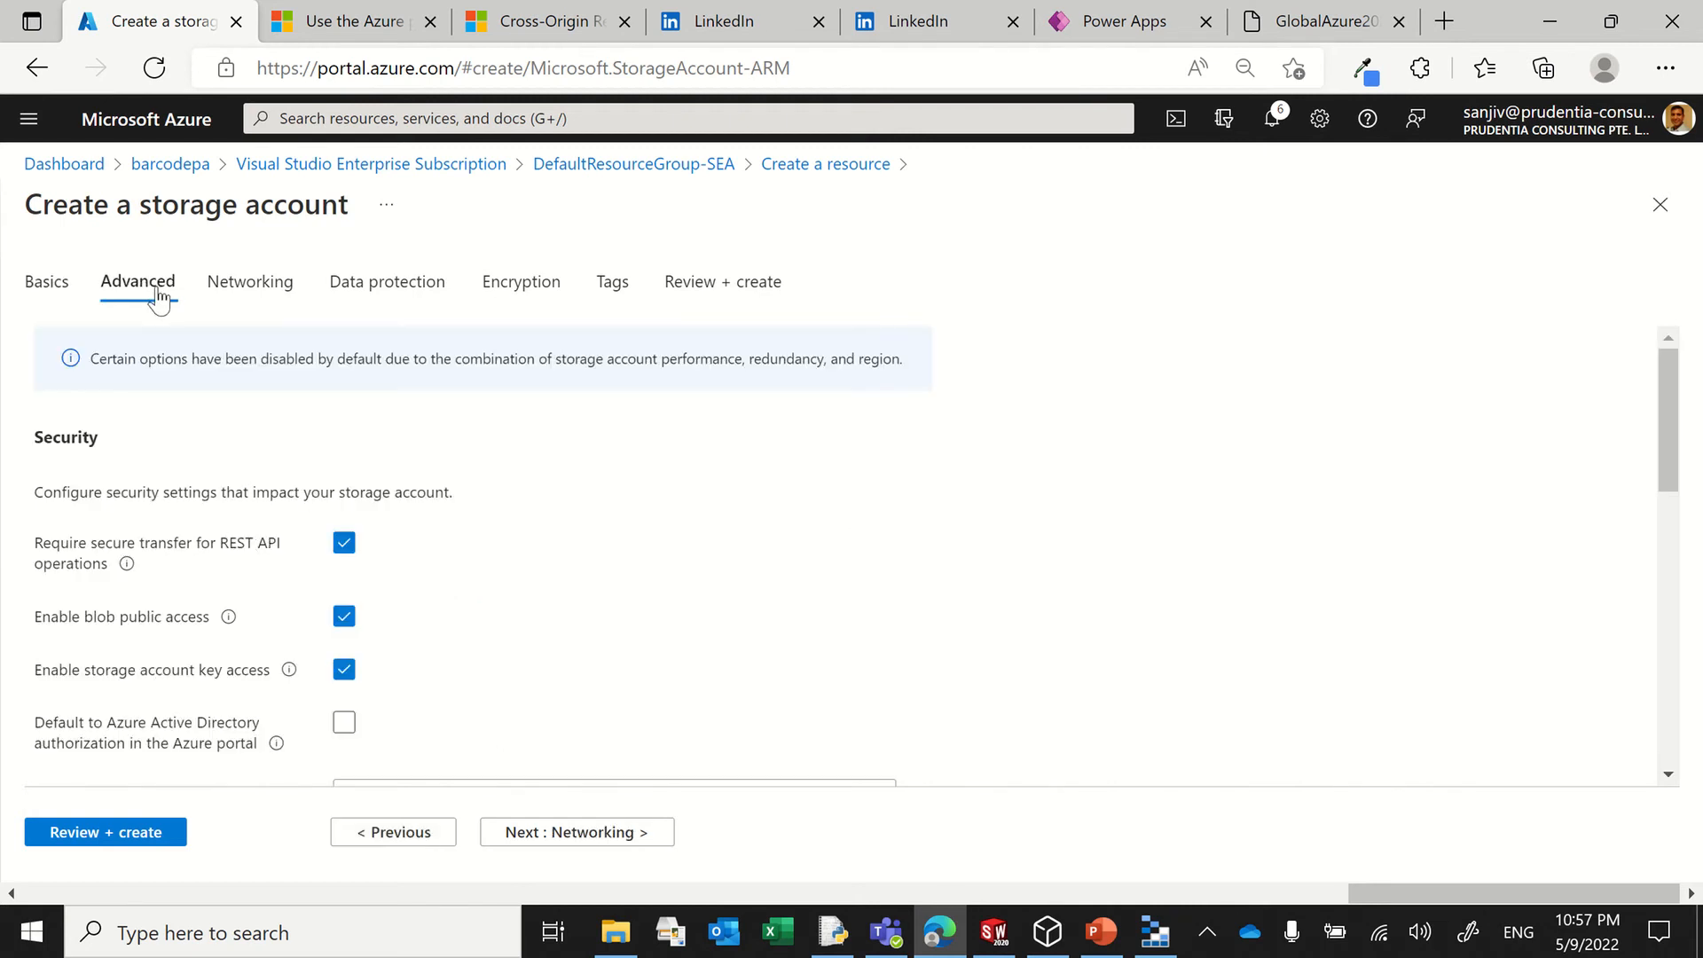
{"action": "scroll", "coordinate": [563, 558], "scroll_direction": "down", "scroll_amount": 2}
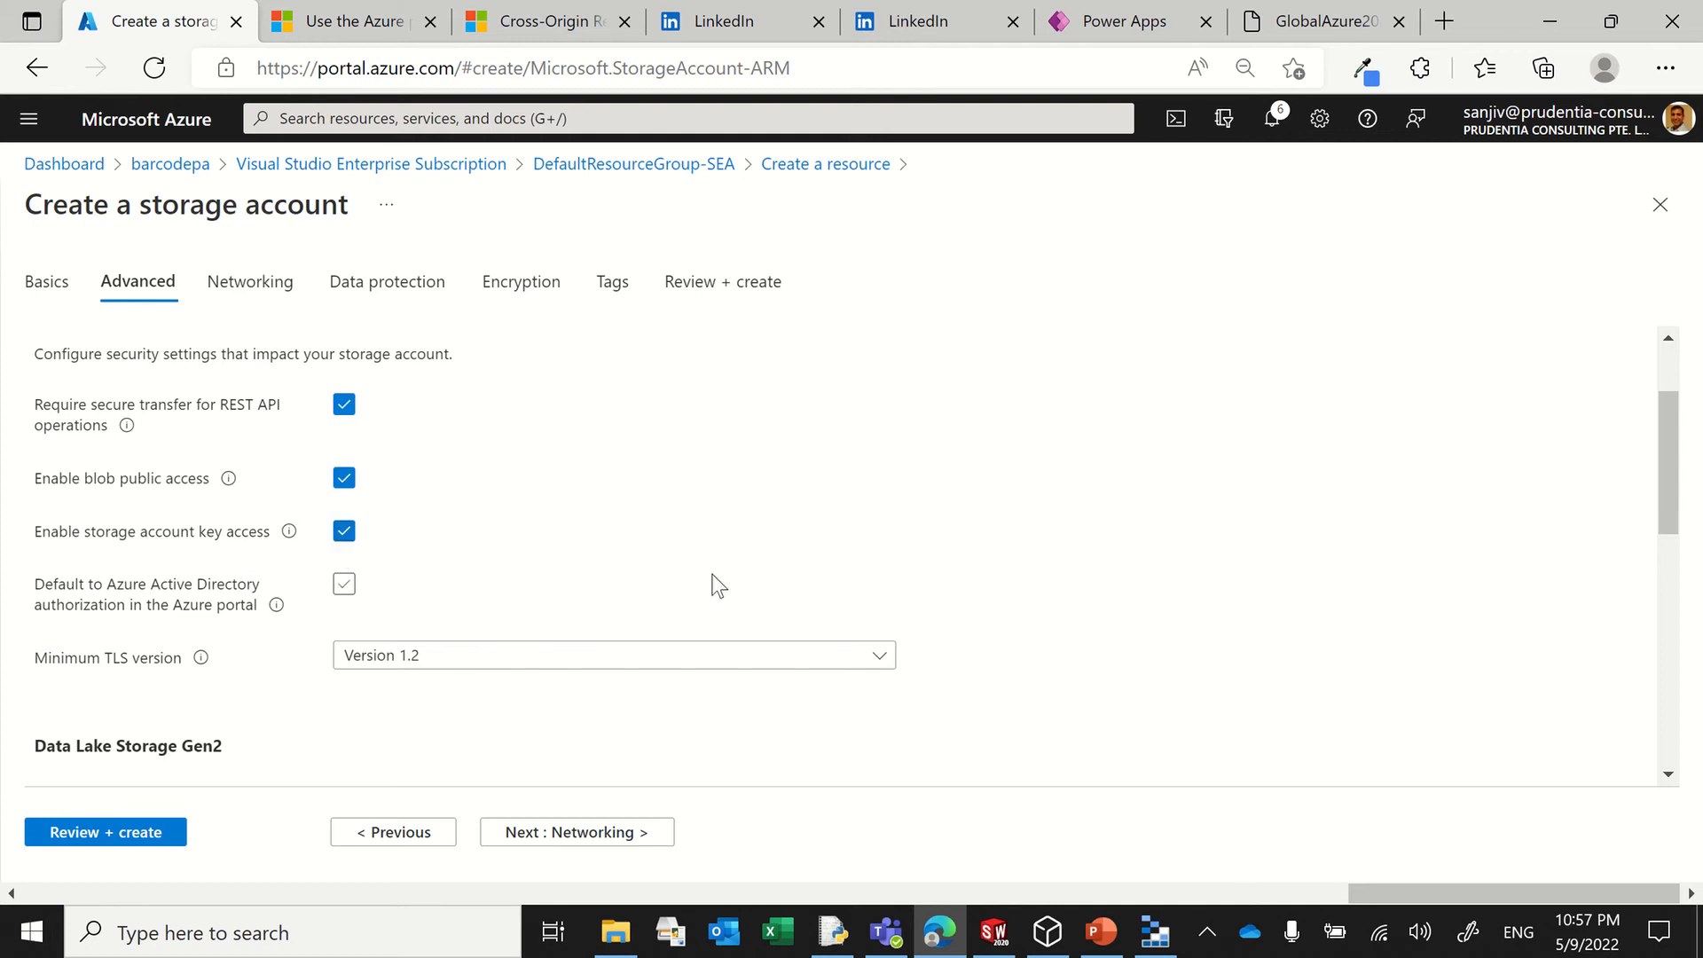
{"action": "scroll", "coordinate": [710, 580], "scroll_direction": "down", "scroll_amount": 2}
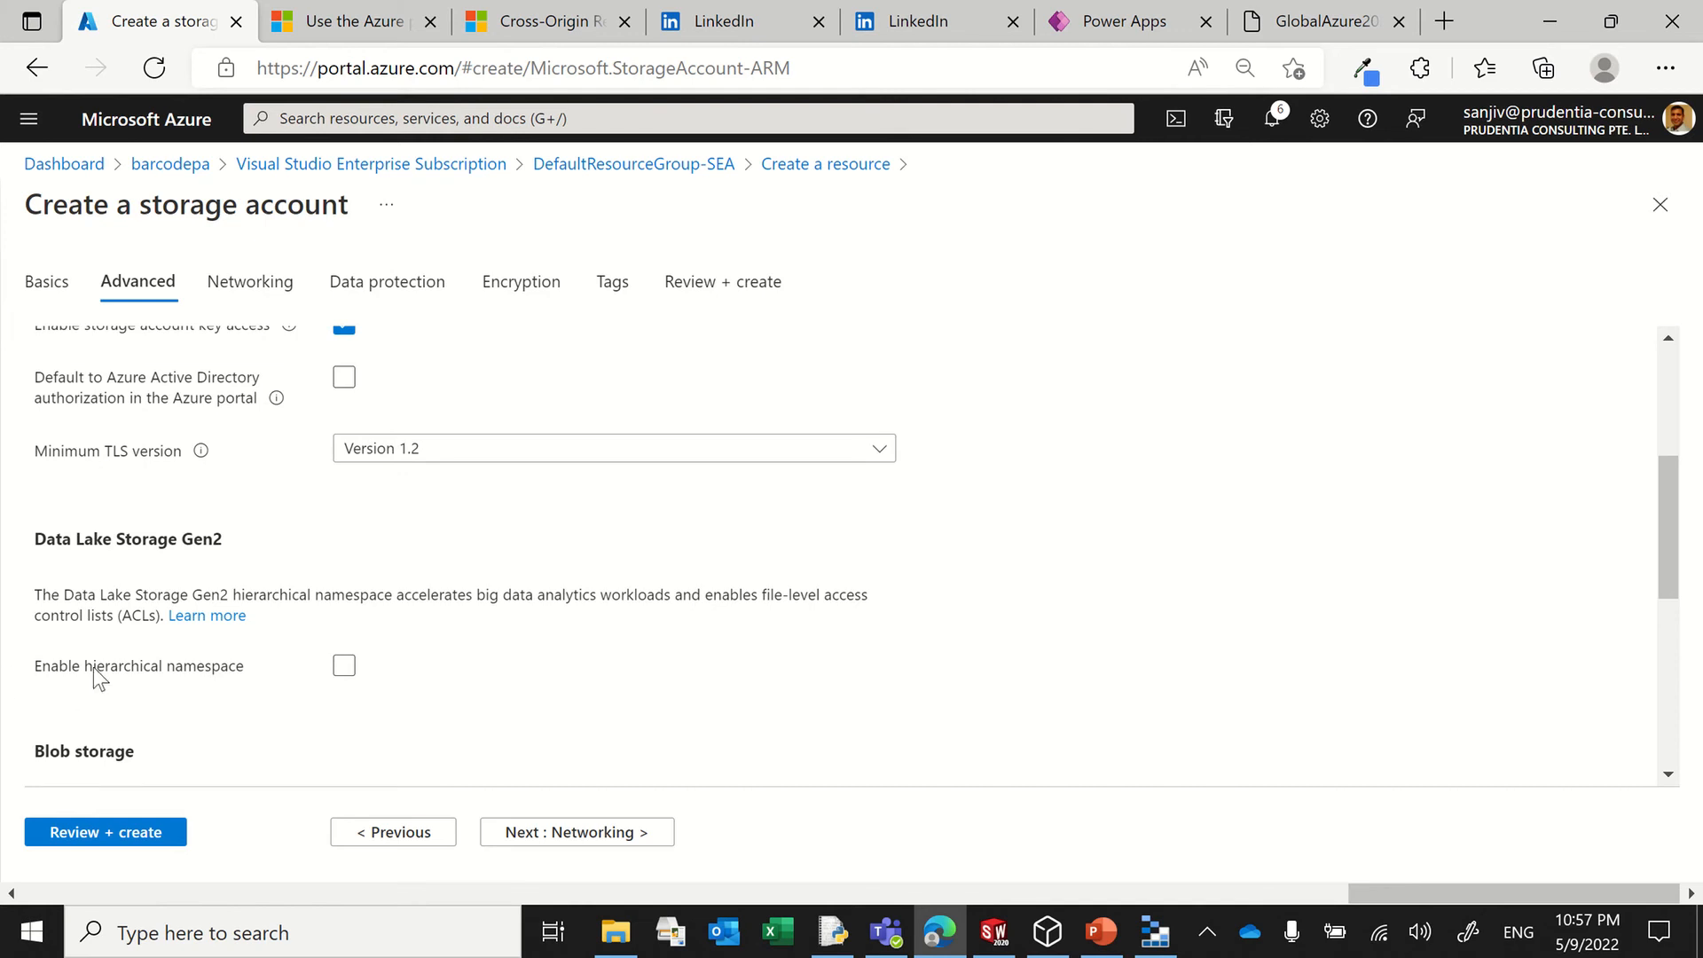
Step: Switch to Azure Storage Explorer, look through barcodepa's blob containers, and open the tellodronepics container
{"action": "left_click", "coordinate": [1151, 938]}
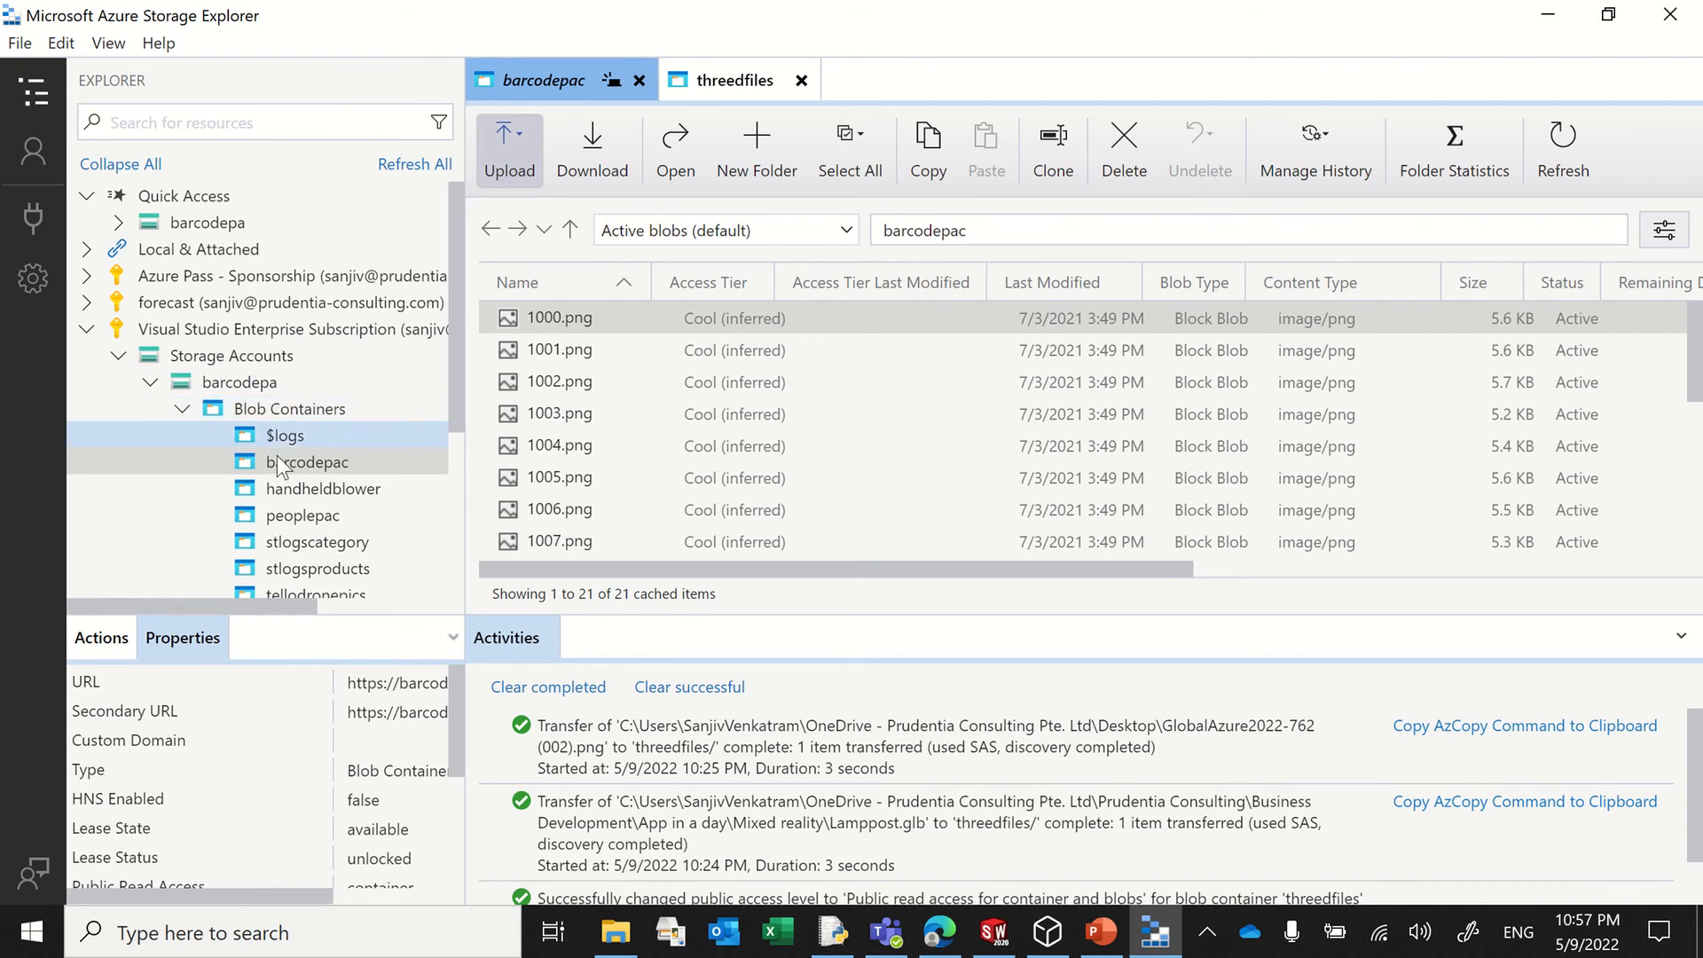
{"action": "scroll", "coordinate": [319, 502], "scroll_direction": "down", "scroll_amount": 4}
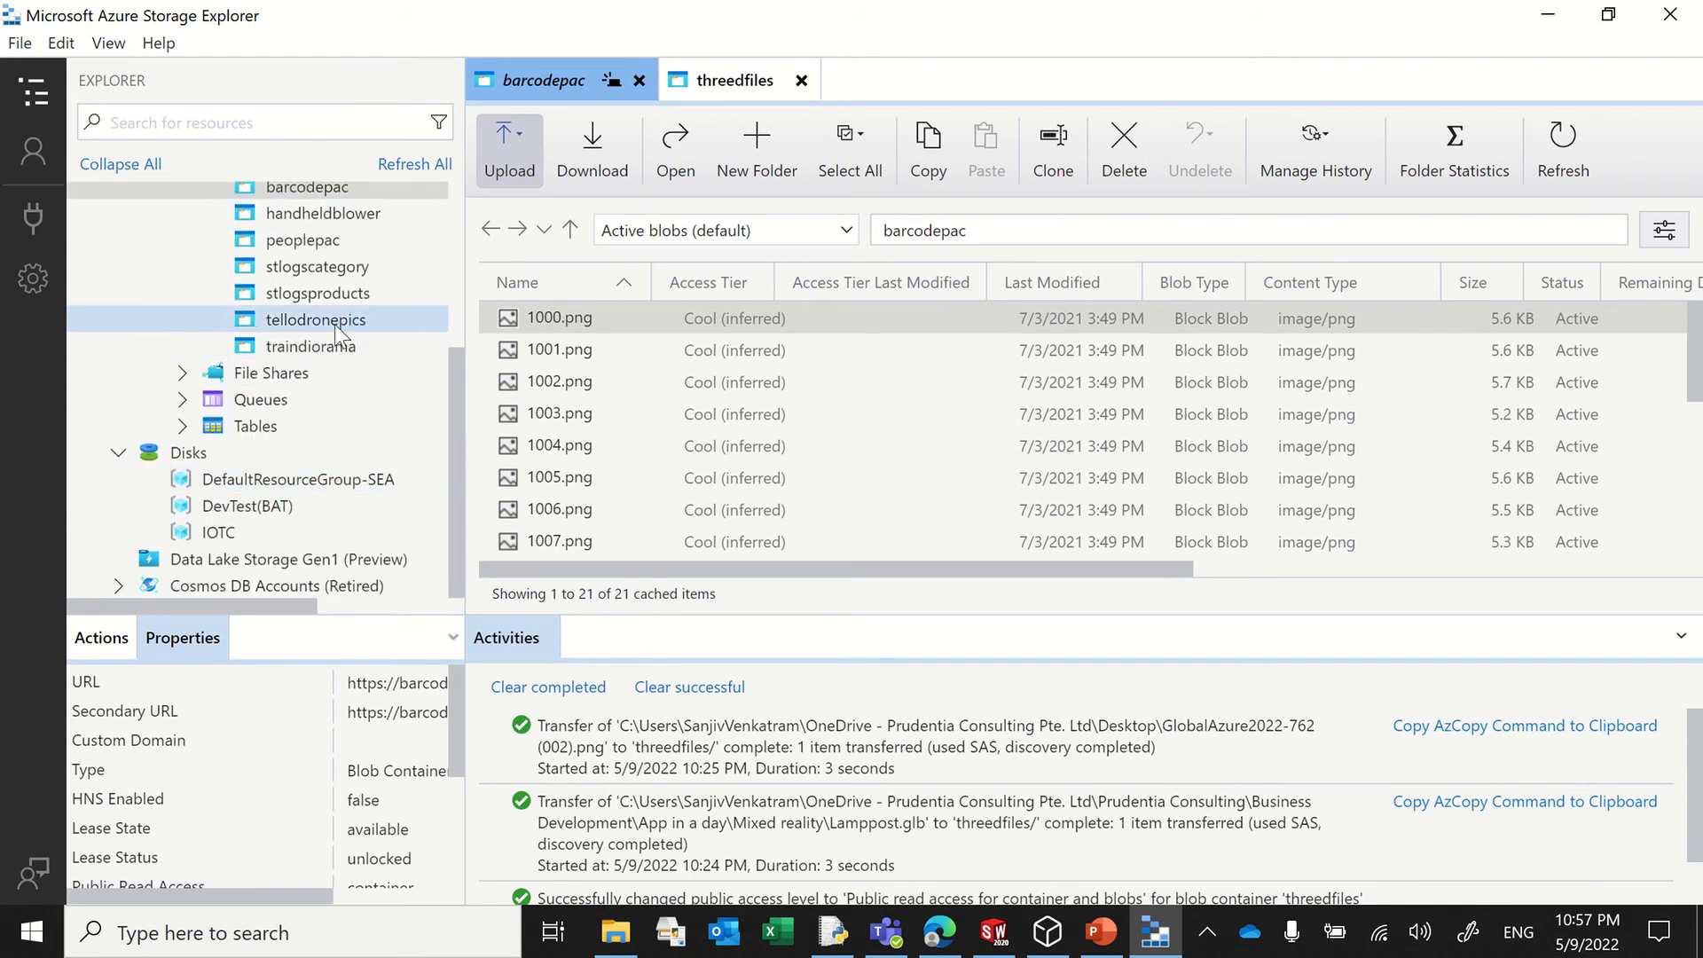
{"action": "scroll", "coordinate": [332, 359], "scroll_direction": "up", "scroll_amount": 2}
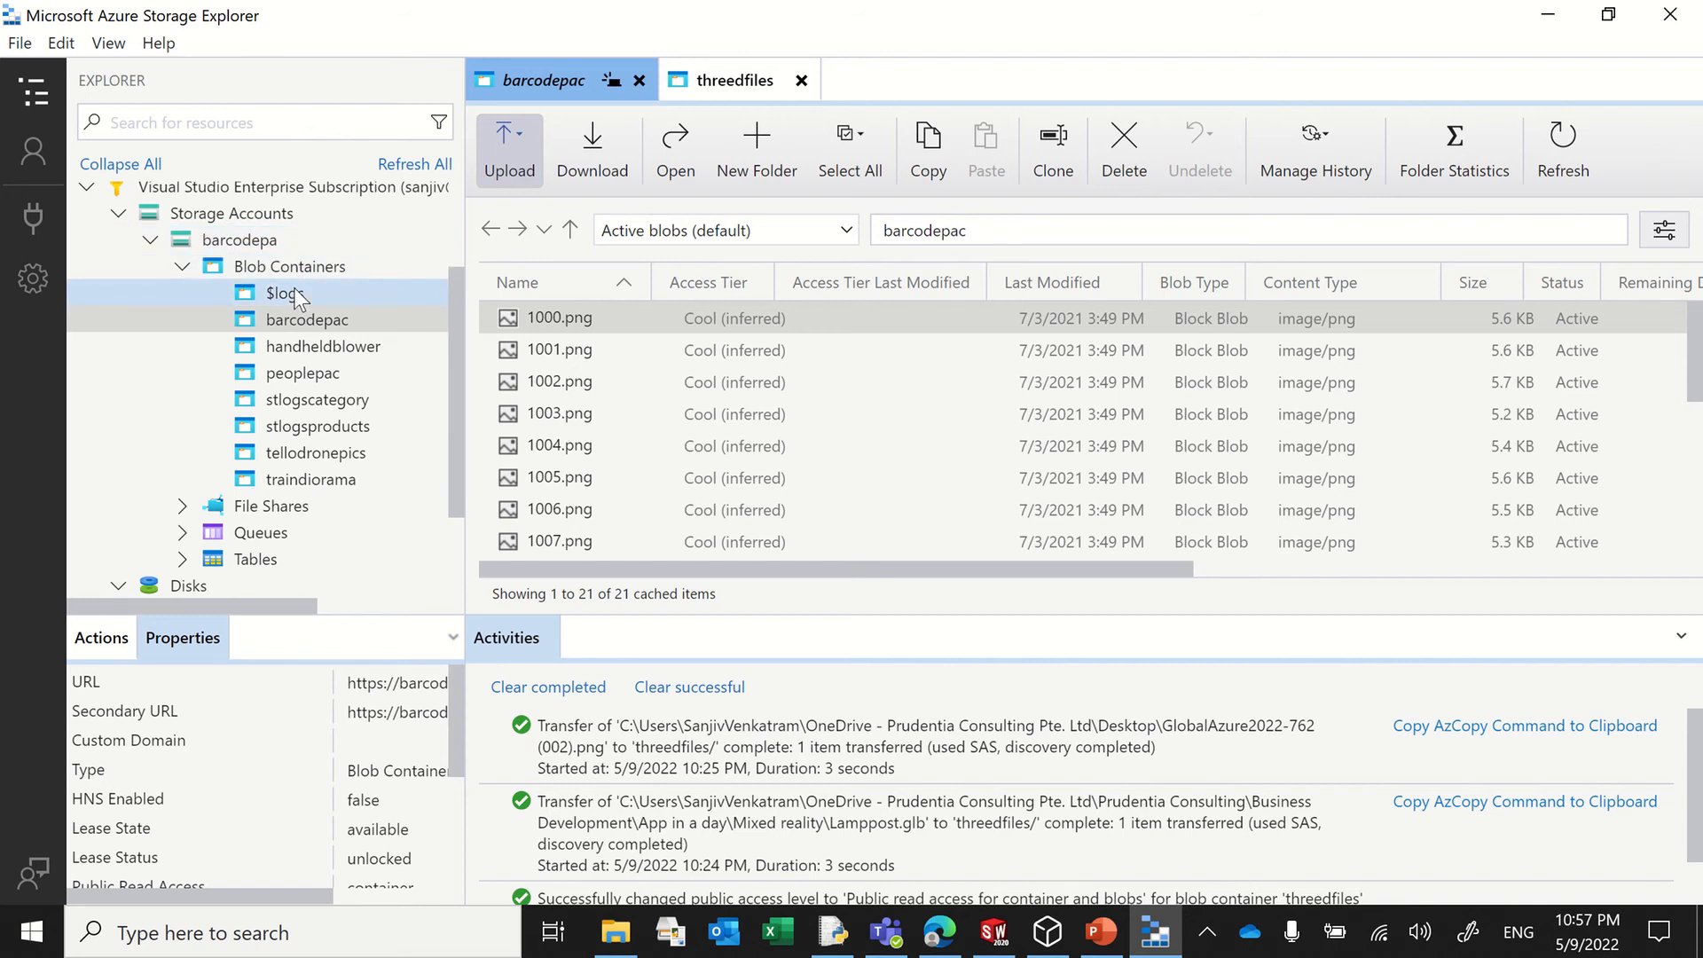
{"action": "left_click", "coordinate": [329, 453]}
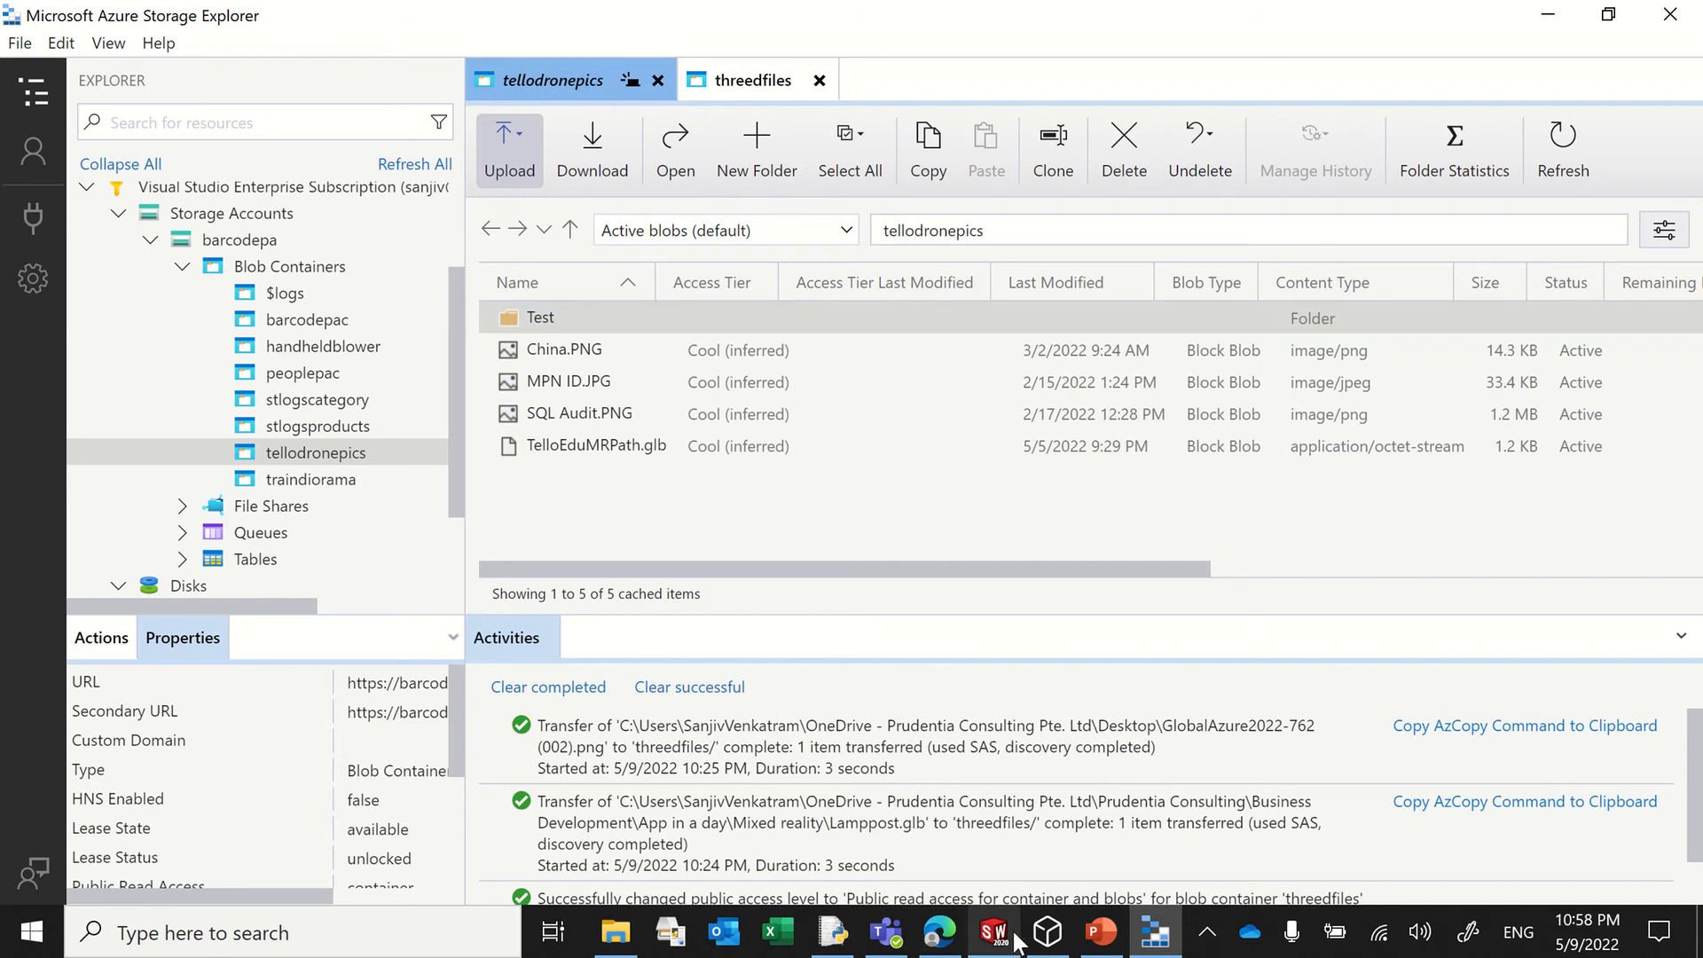
Step: Switch back to the Azure portal in the browser and enable the hierarchical namespace for the new storage account
{"action": "left_click", "coordinate": [939, 931]}
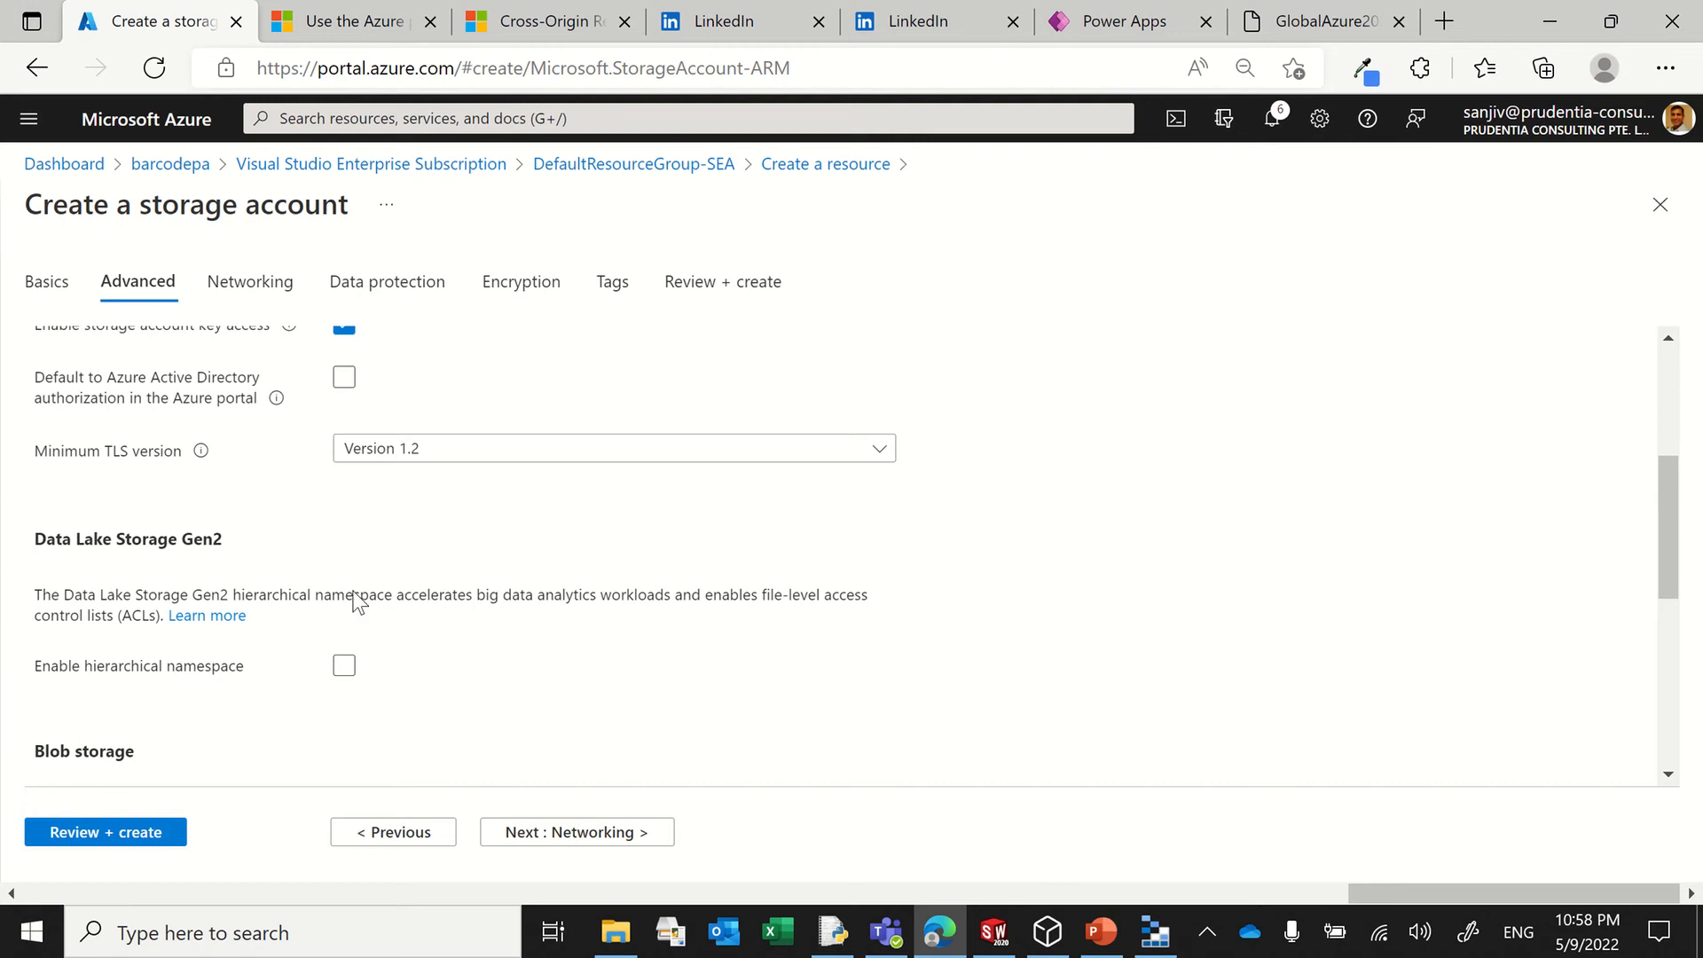
{"action": "left_click", "coordinate": [345, 669]}
{"action": "scroll", "coordinate": [388, 600], "scroll_direction": "down", "scroll_amount": 3}
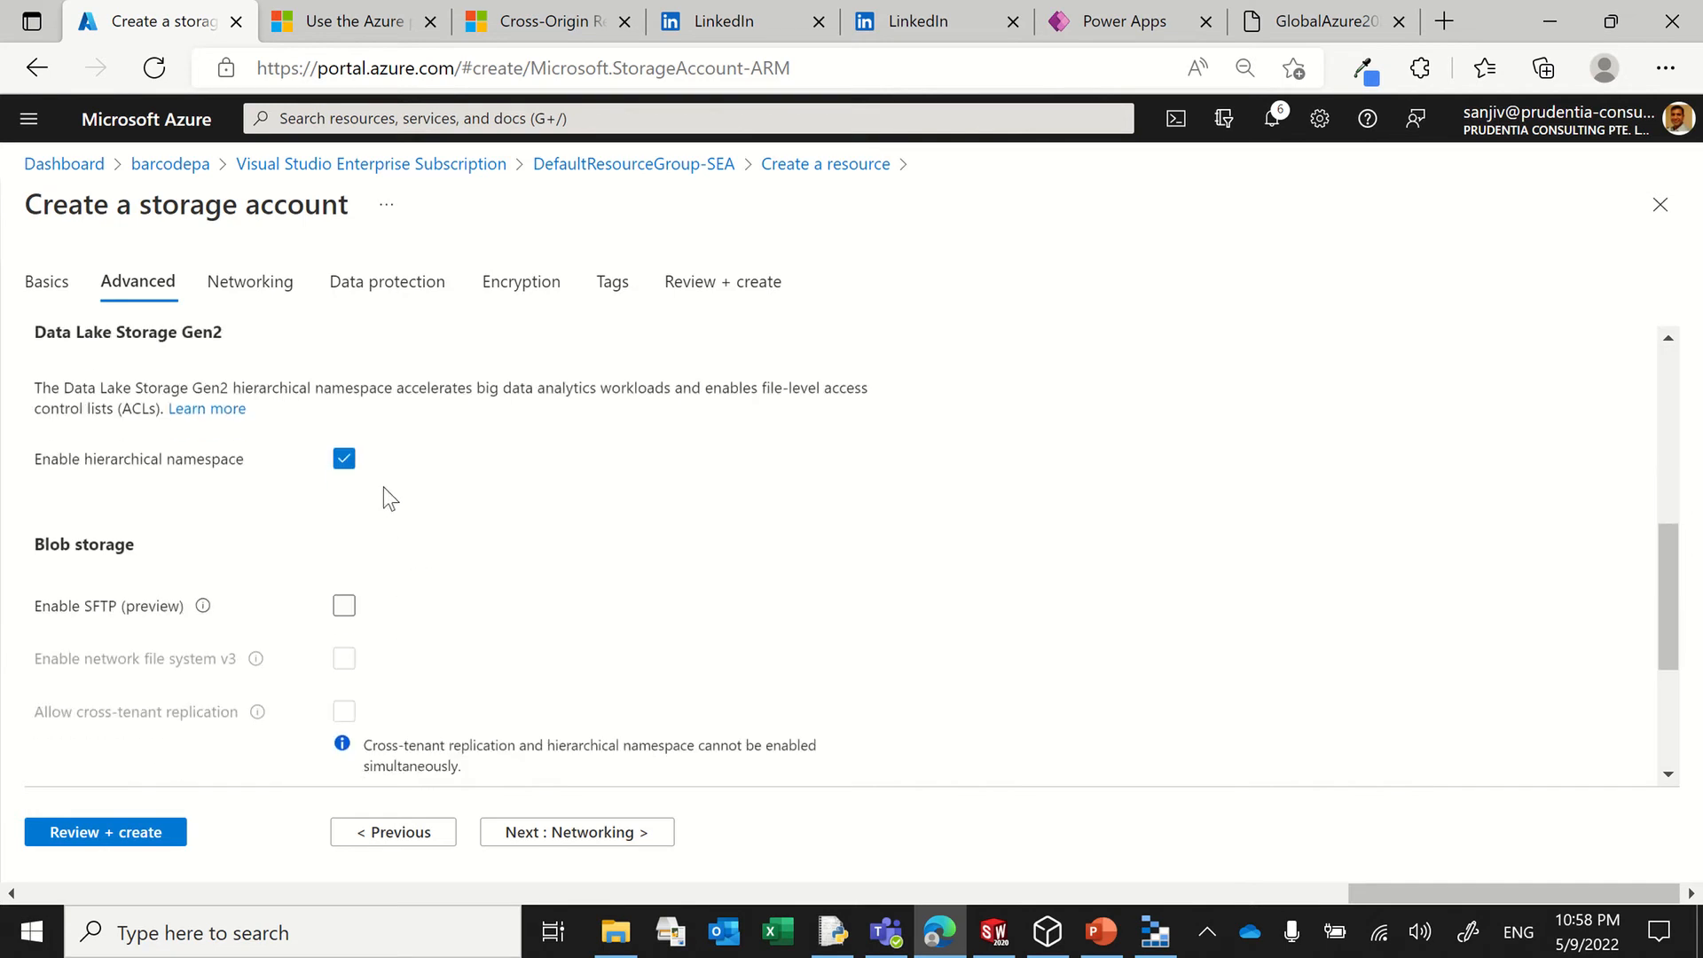
Step: Review the configuration summary of the adlsmediasv storage account and create it
{"action": "left_click", "coordinate": [145, 833]}
{"action": "scroll", "coordinate": [481, 638], "scroll_direction": "down", "scroll_amount": 3}
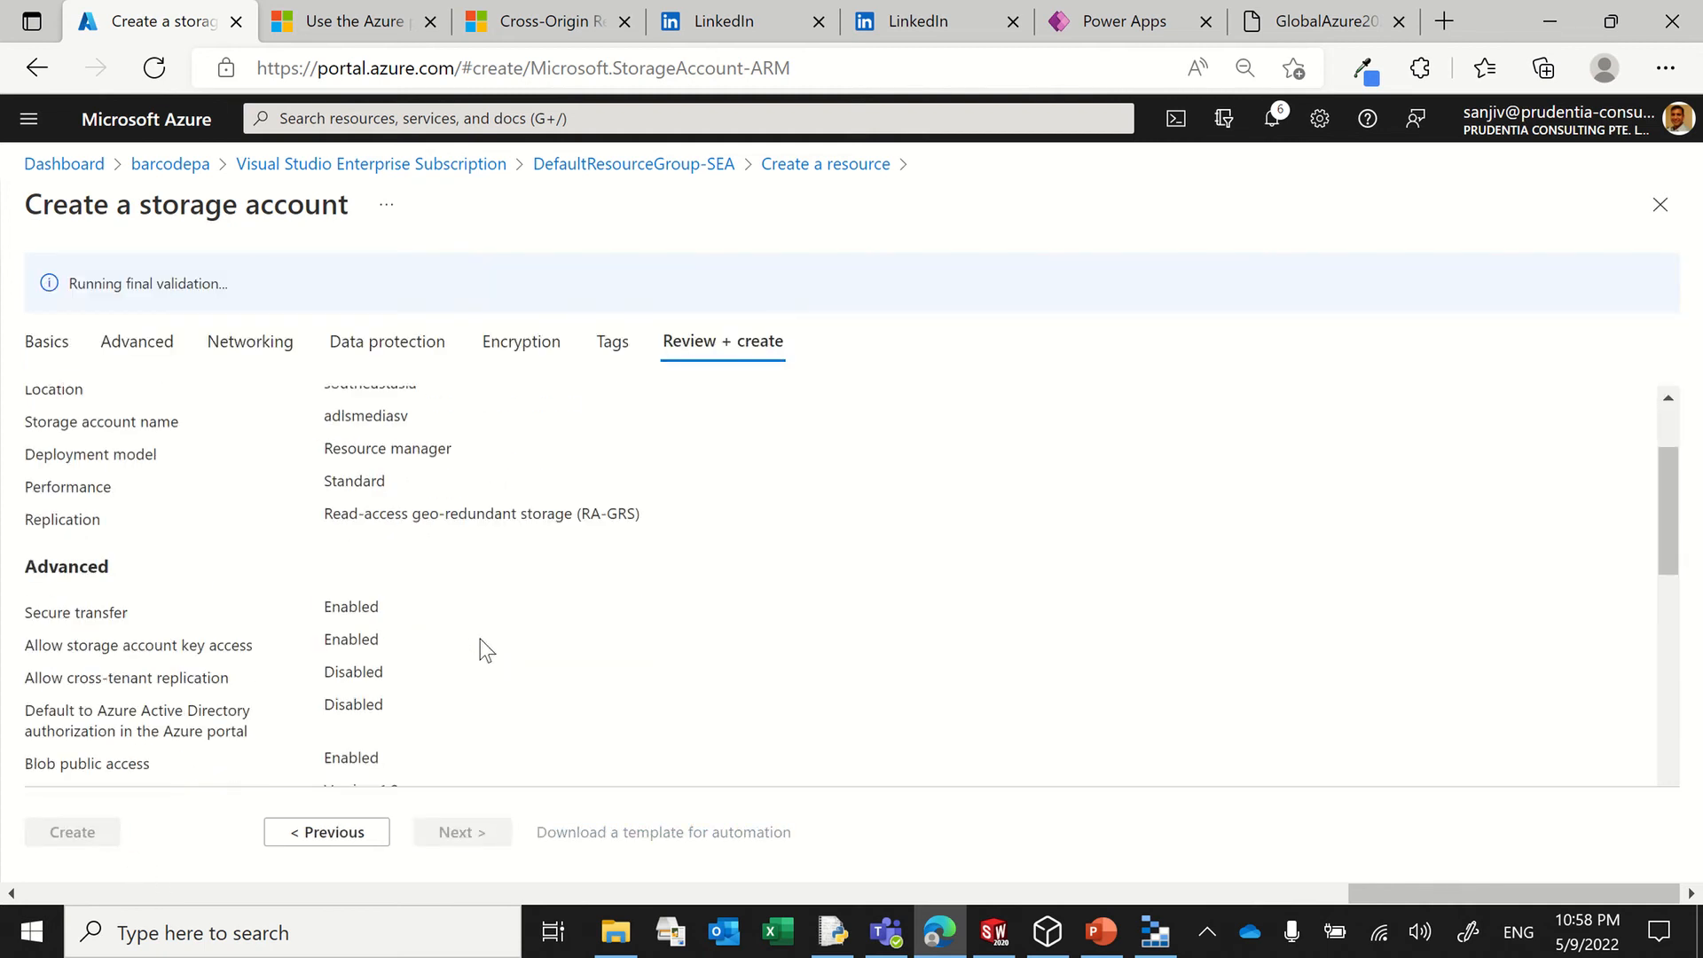
{"action": "scroll", "coordinate": [392, 715], "scroll_direction": "down", "scroll_amount": 3}
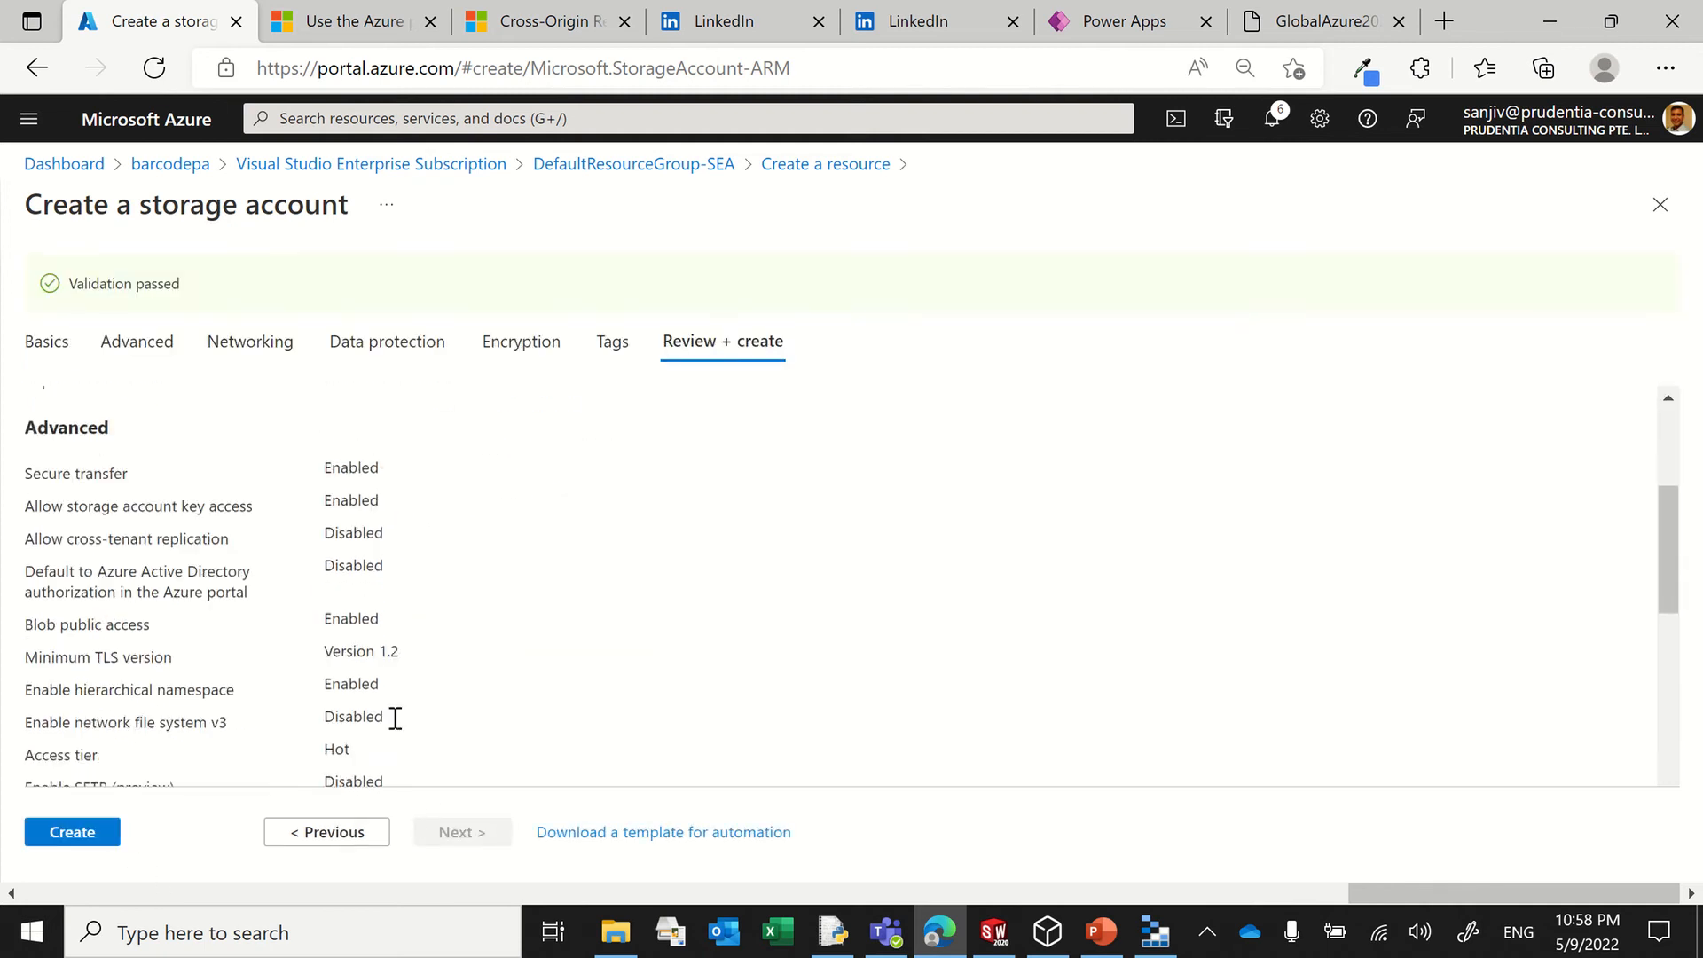
{"action": "left_click", "coordinate": [98, 833]}
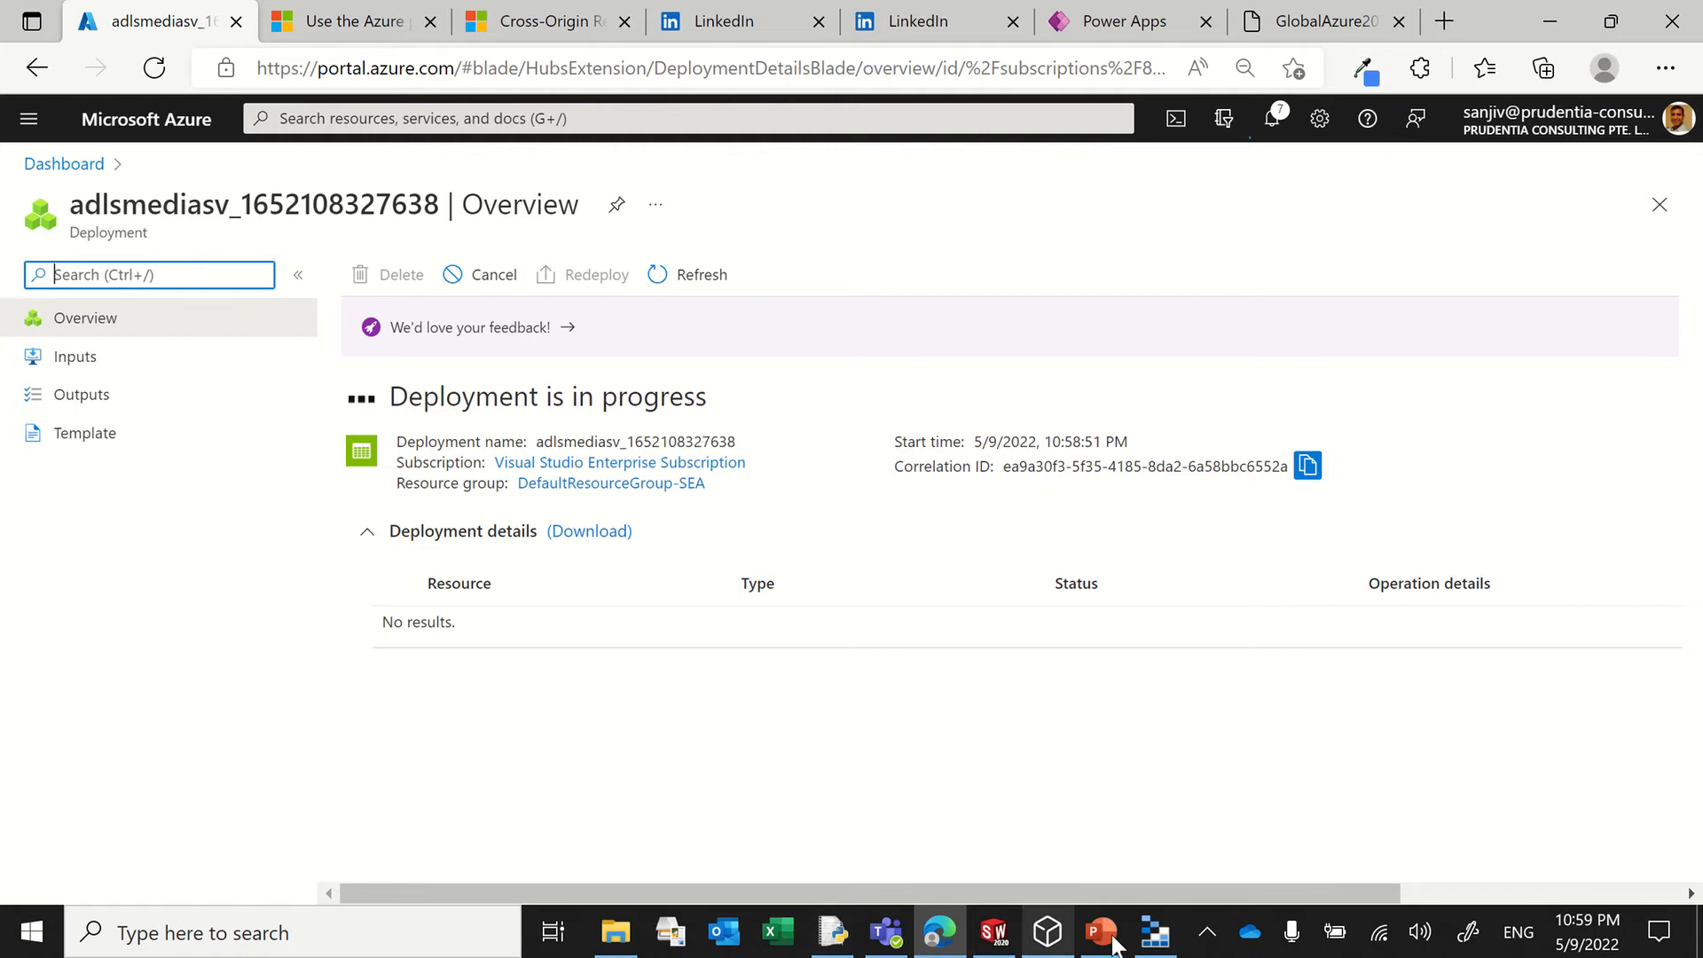
Step: Switch to Azure Storage Explorer and briefly look at the Desktop folder in File Explorer
{"action": "left_click", "coordinate": [1151, 931]}
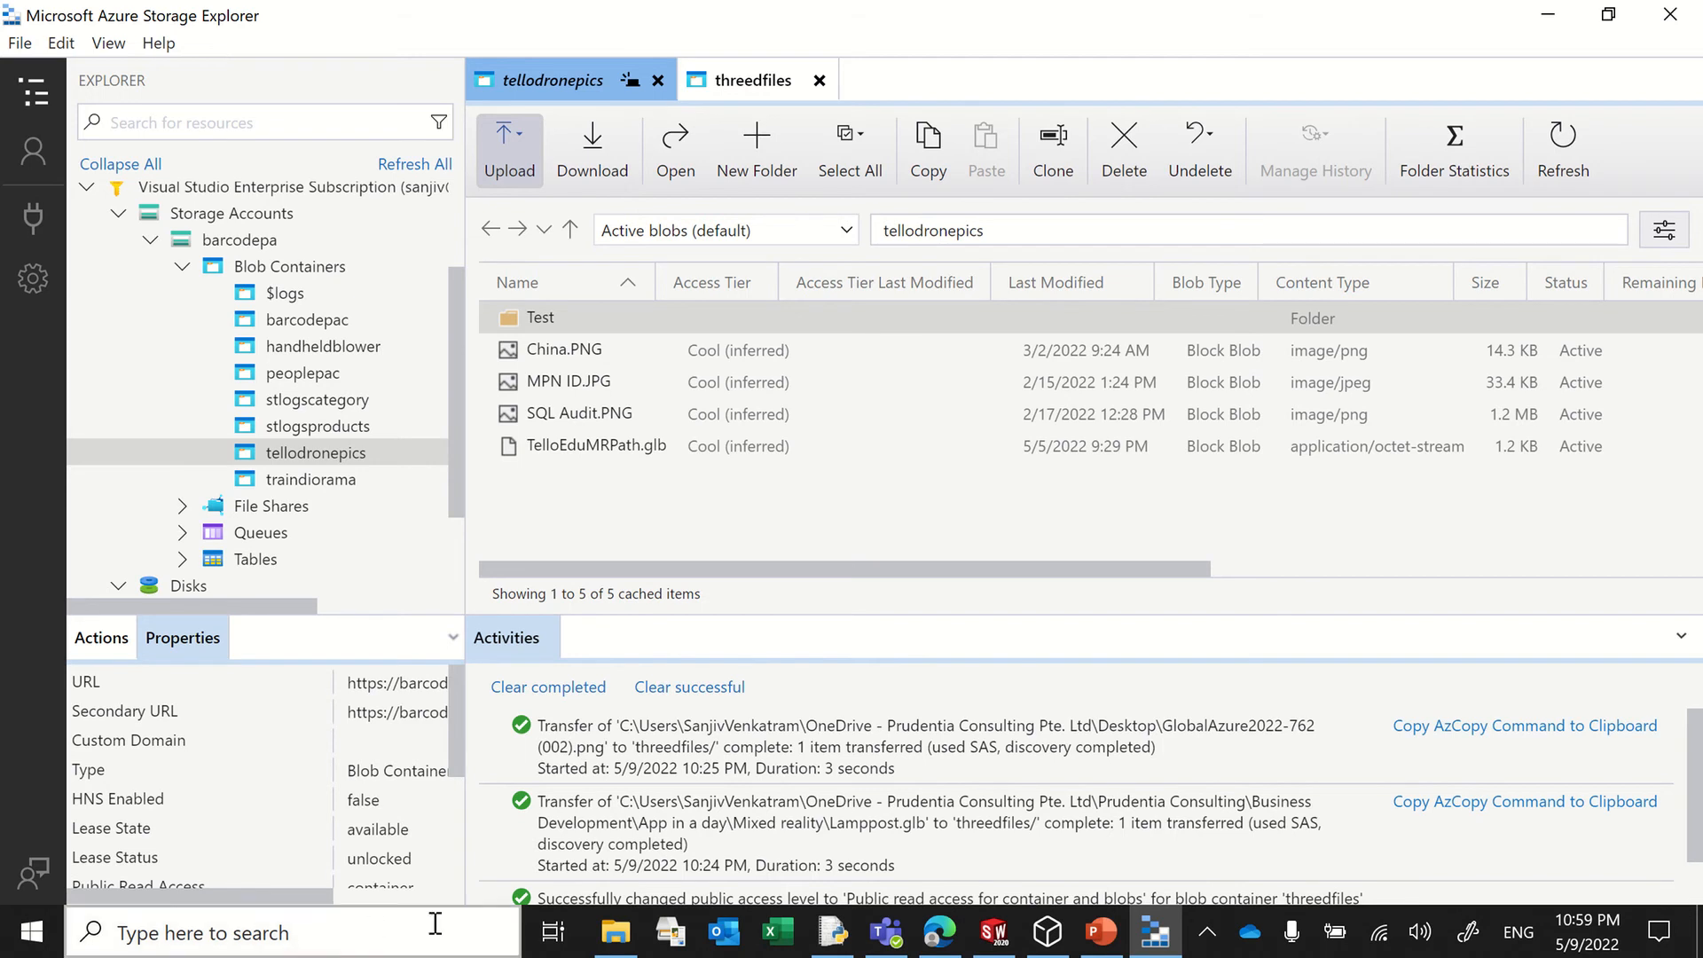
{"action": "left_click", "coordinate": [621, 933]}
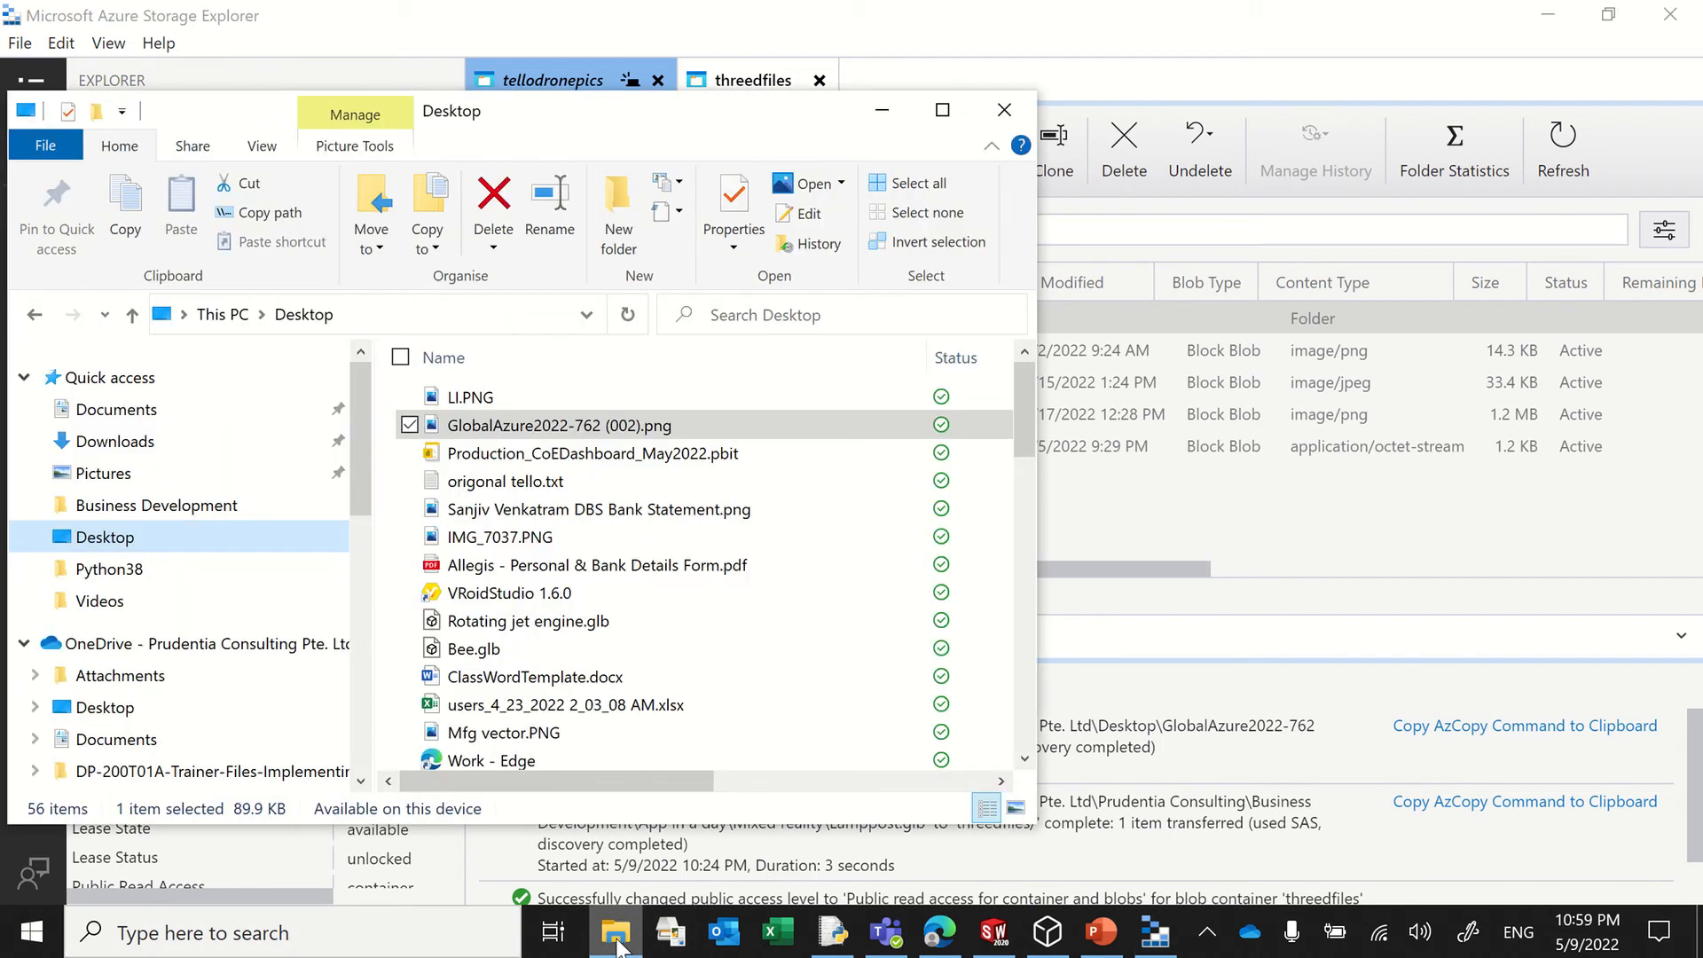
{"action": "left_click", "coordinate": [618, 938]}
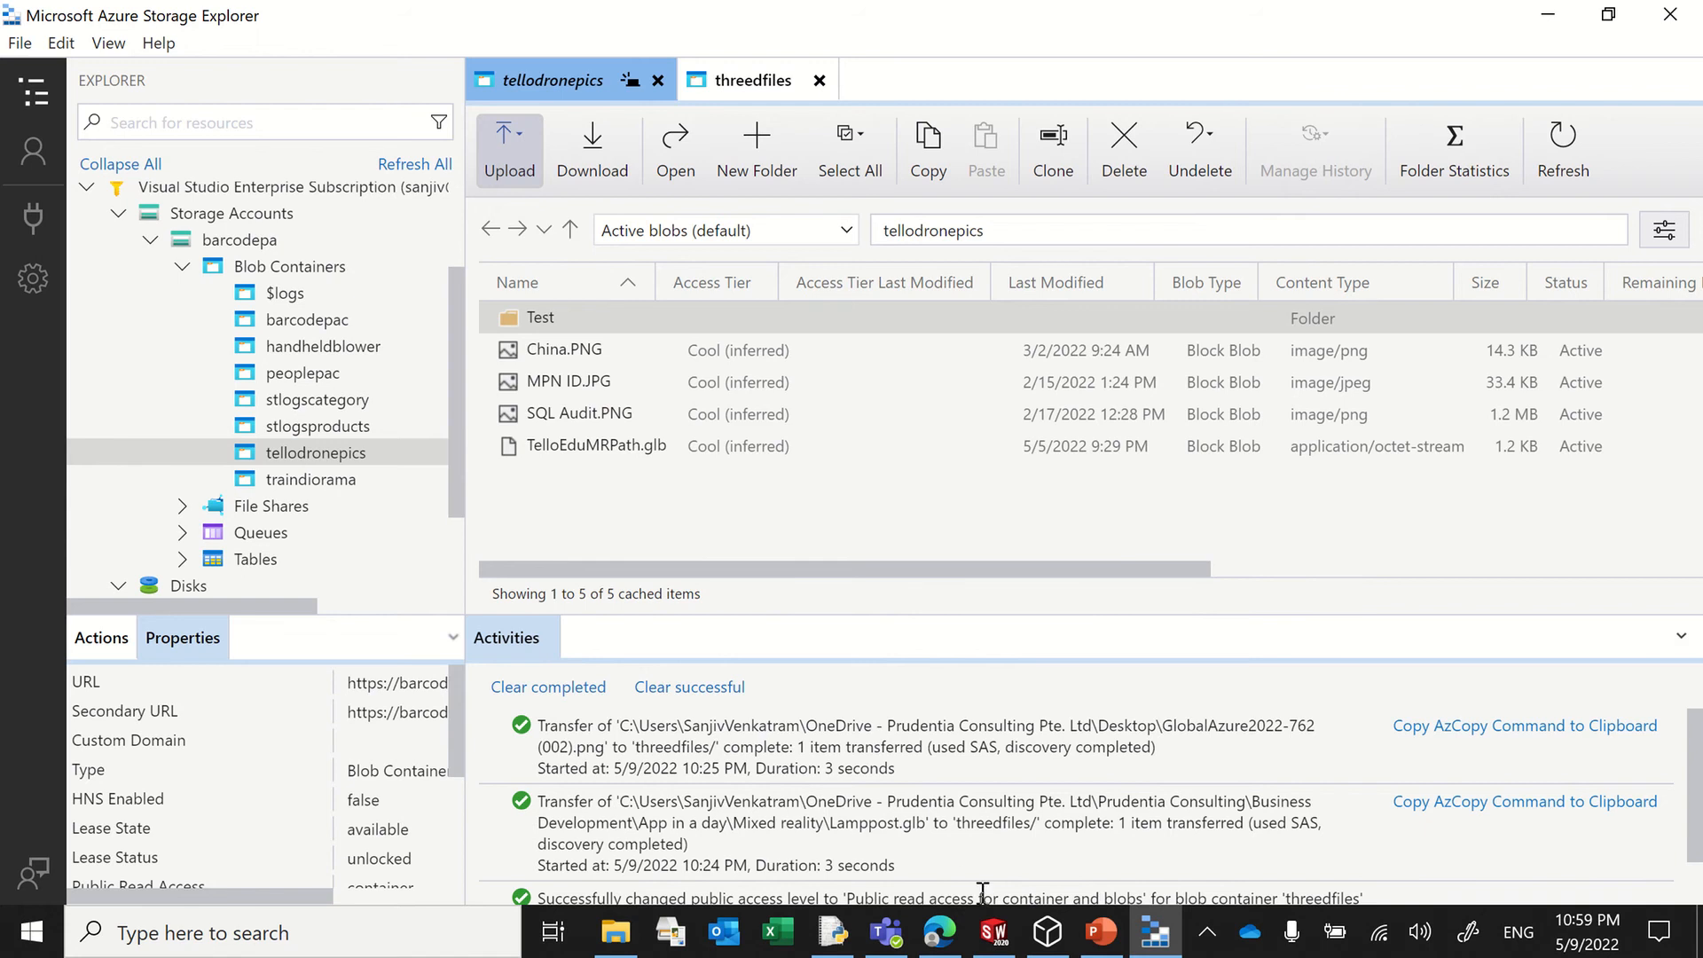
Step: Return to the Azure portal, go to the deployed adlsmediasv resource, and view its blob containers in the storage browser
{"action": "left_click", "coordinate": [956, 947]}
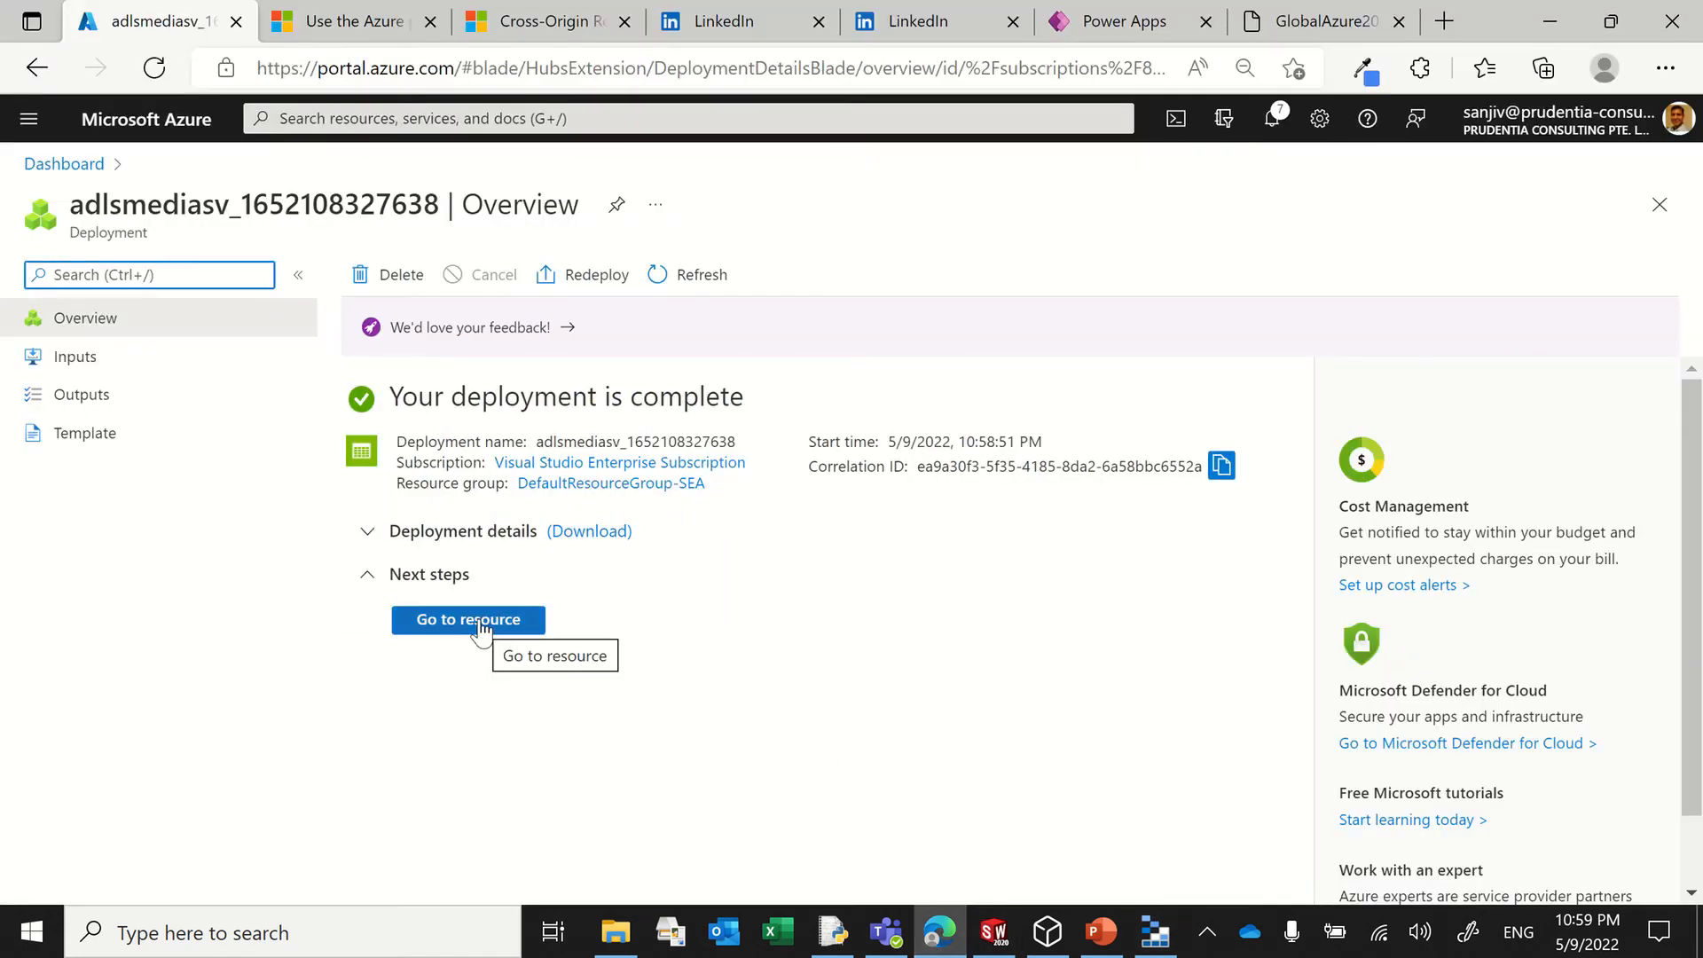
{"action": "left_click", "coordinate": [480, 621]}
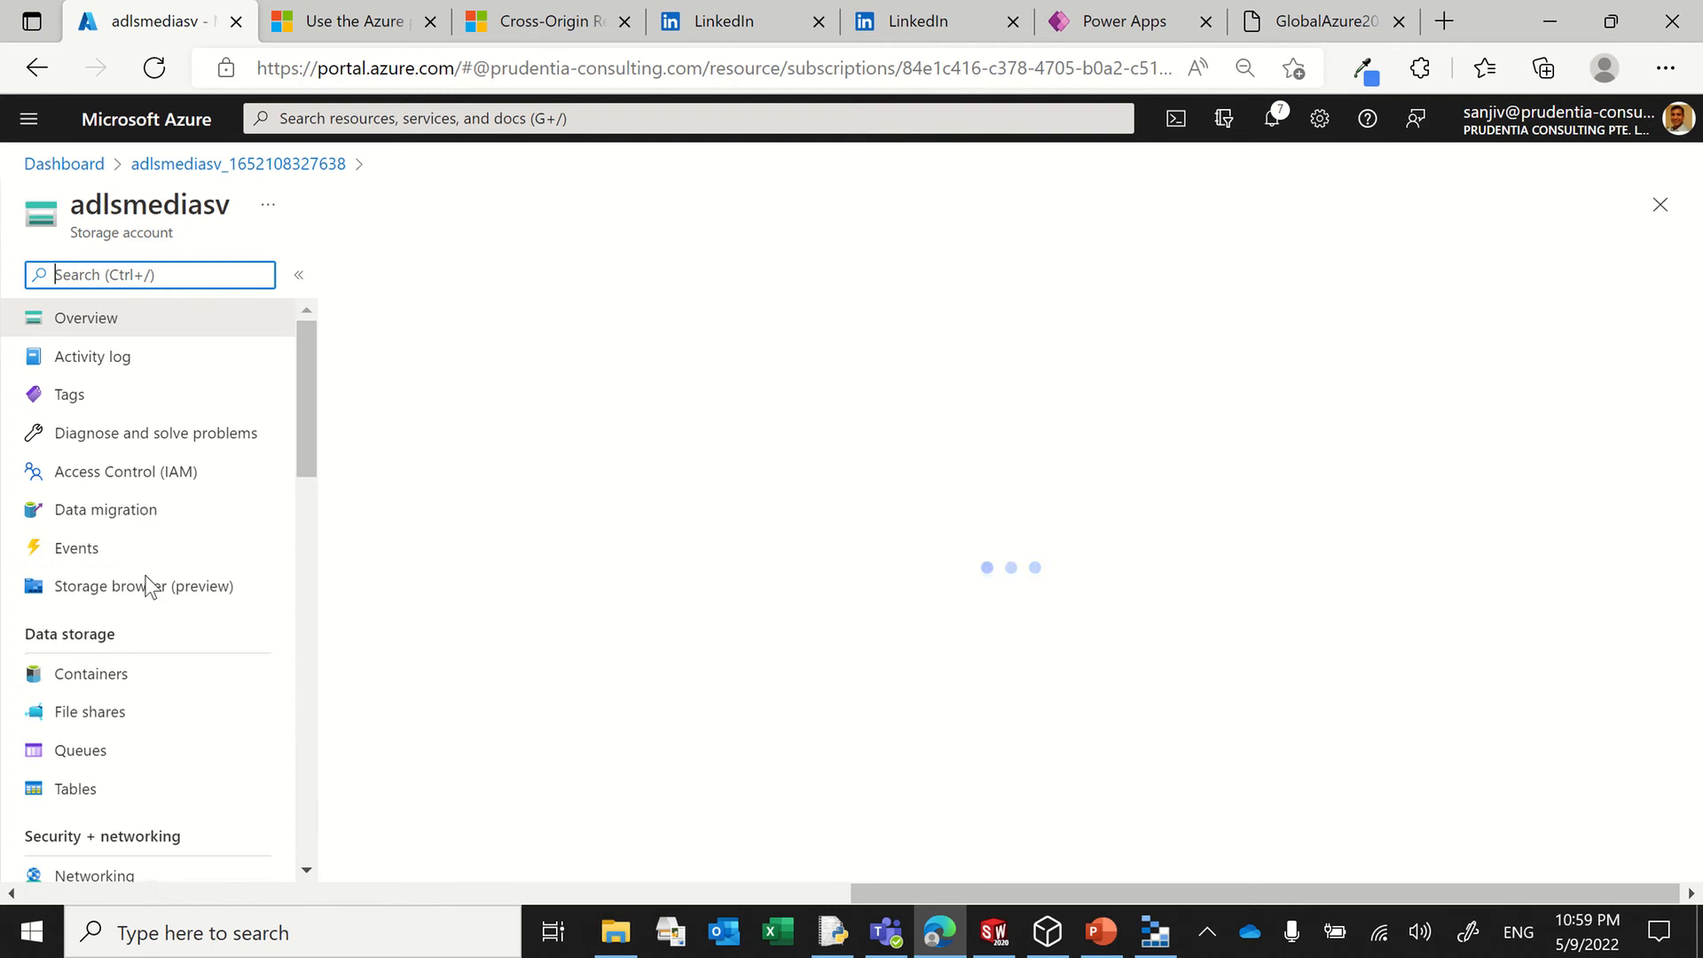
{"action": "left_click", "coordinate": [133, 587]}
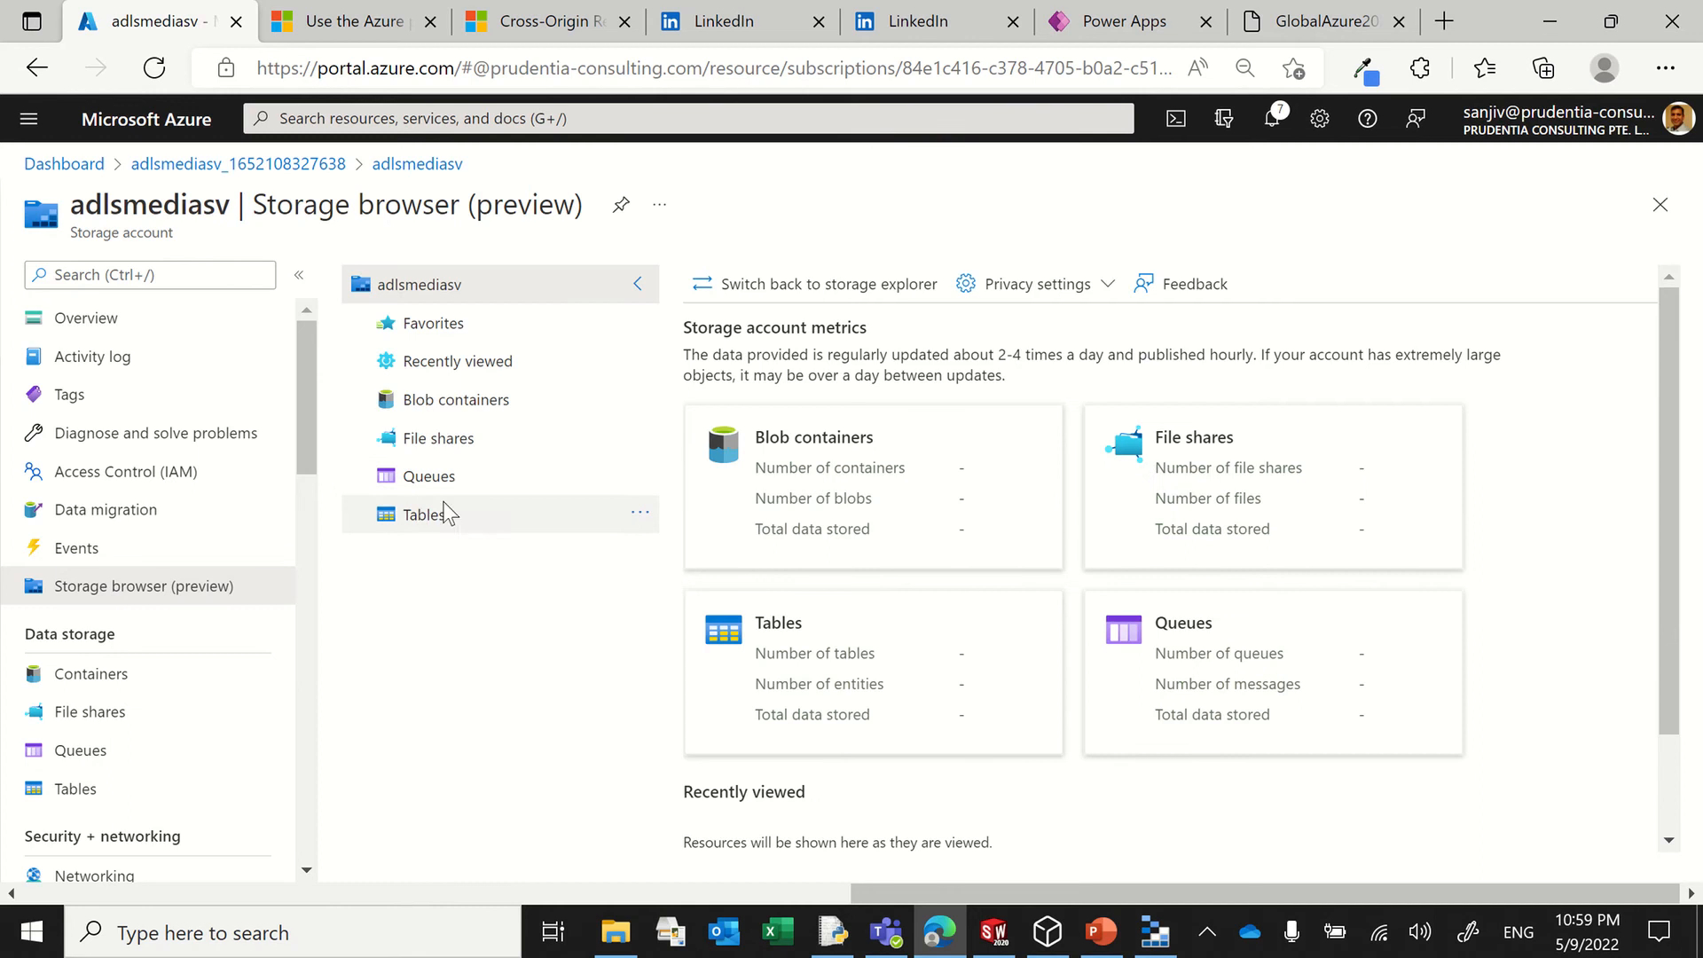
{"action": "left_click", "coordinate": [497, 401]}
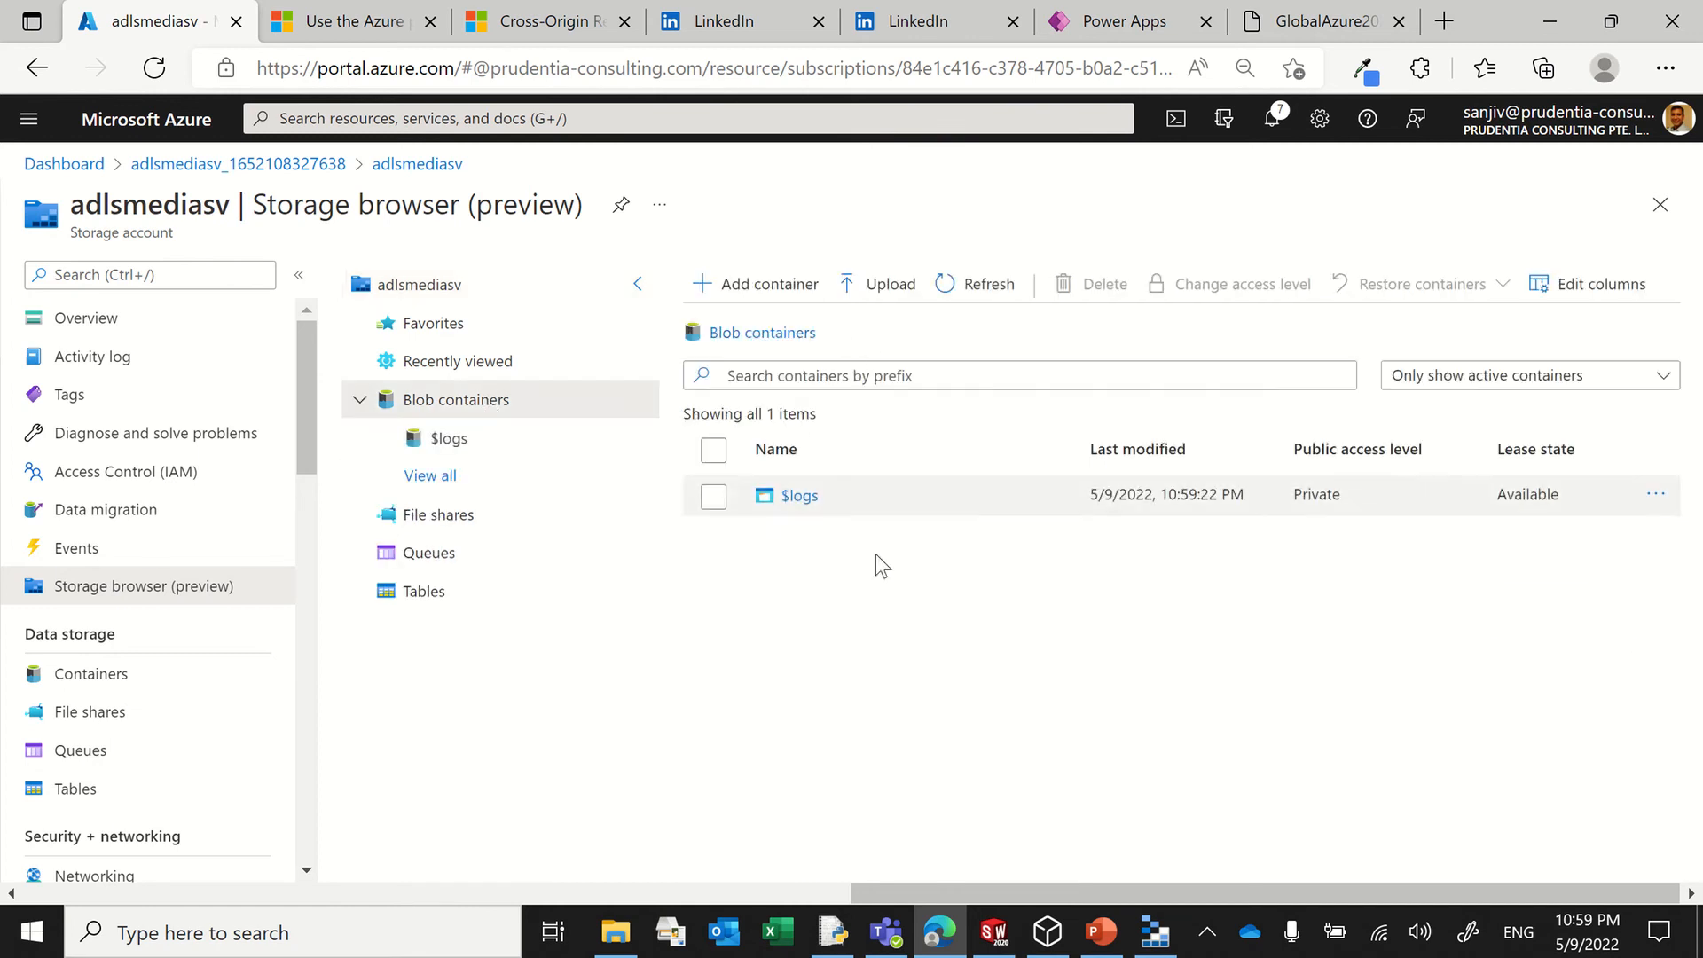
Step: Switch to Azure Storage Explorer, refresh all resources, and expand adlsmediasv's blob containers under Visual Studio Enterprise Subscription
{"action": "left_click", "coordinate": [1154, 933]}
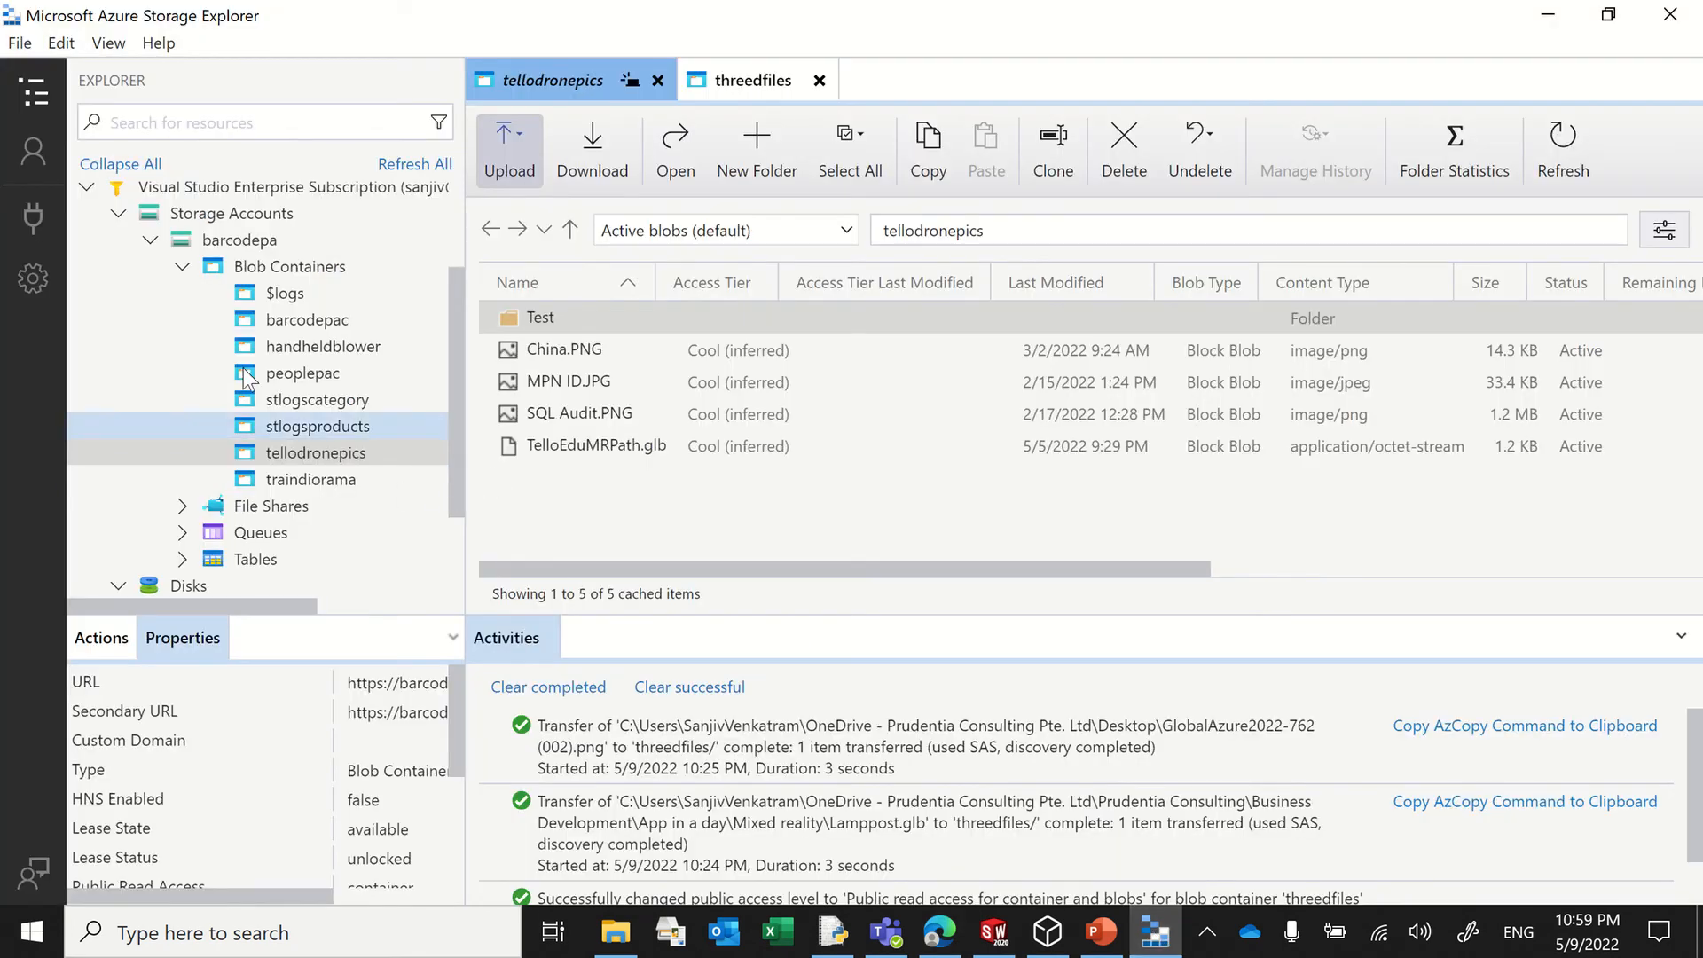
{"action": "left_click", "coordinate": [395, 166]}
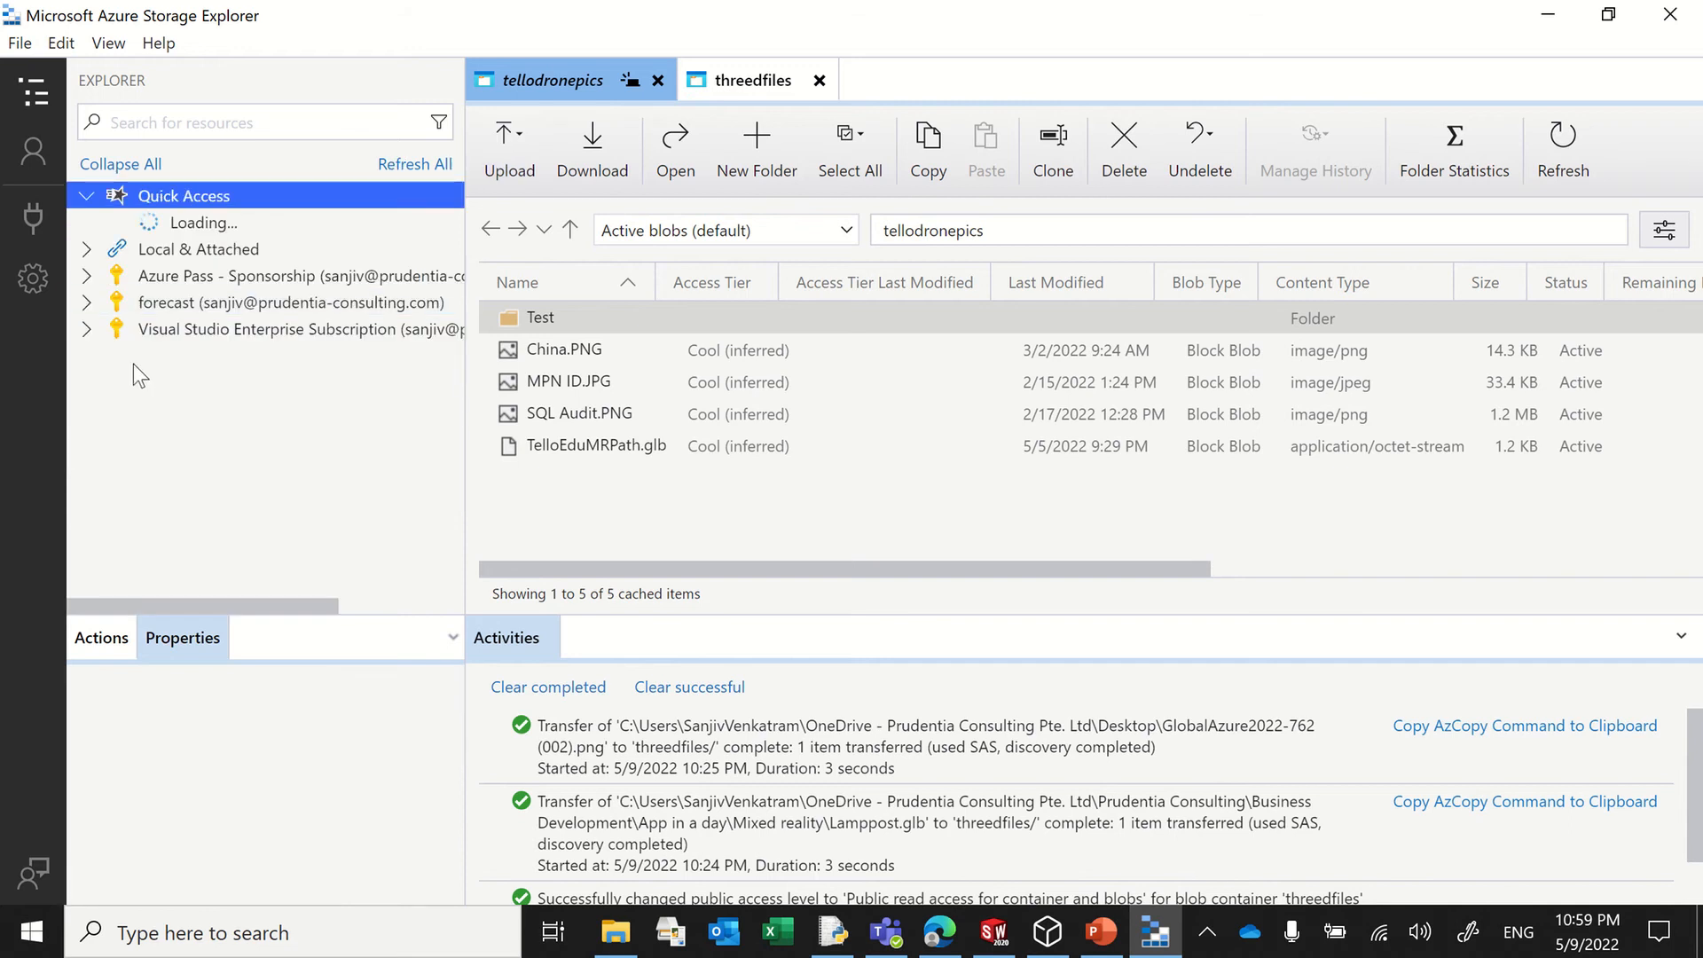
{"action": "left_click", "coordinate": [94, 333]}
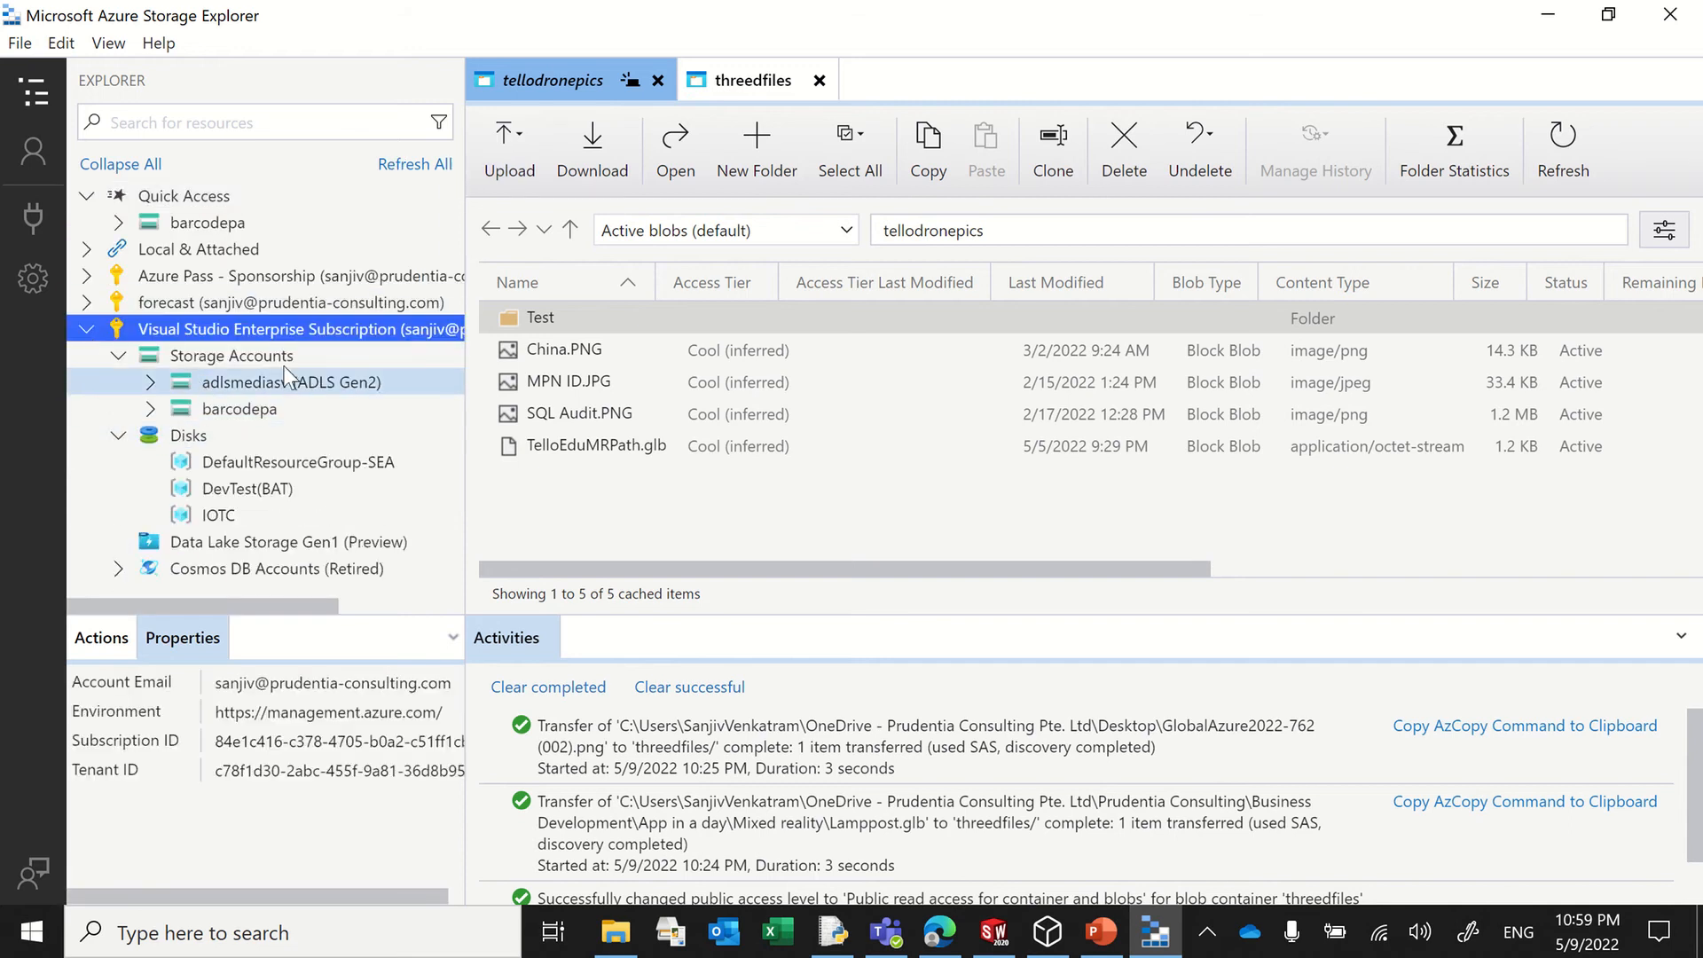
{"action": "left_click", "coordinate": [151, 382]}
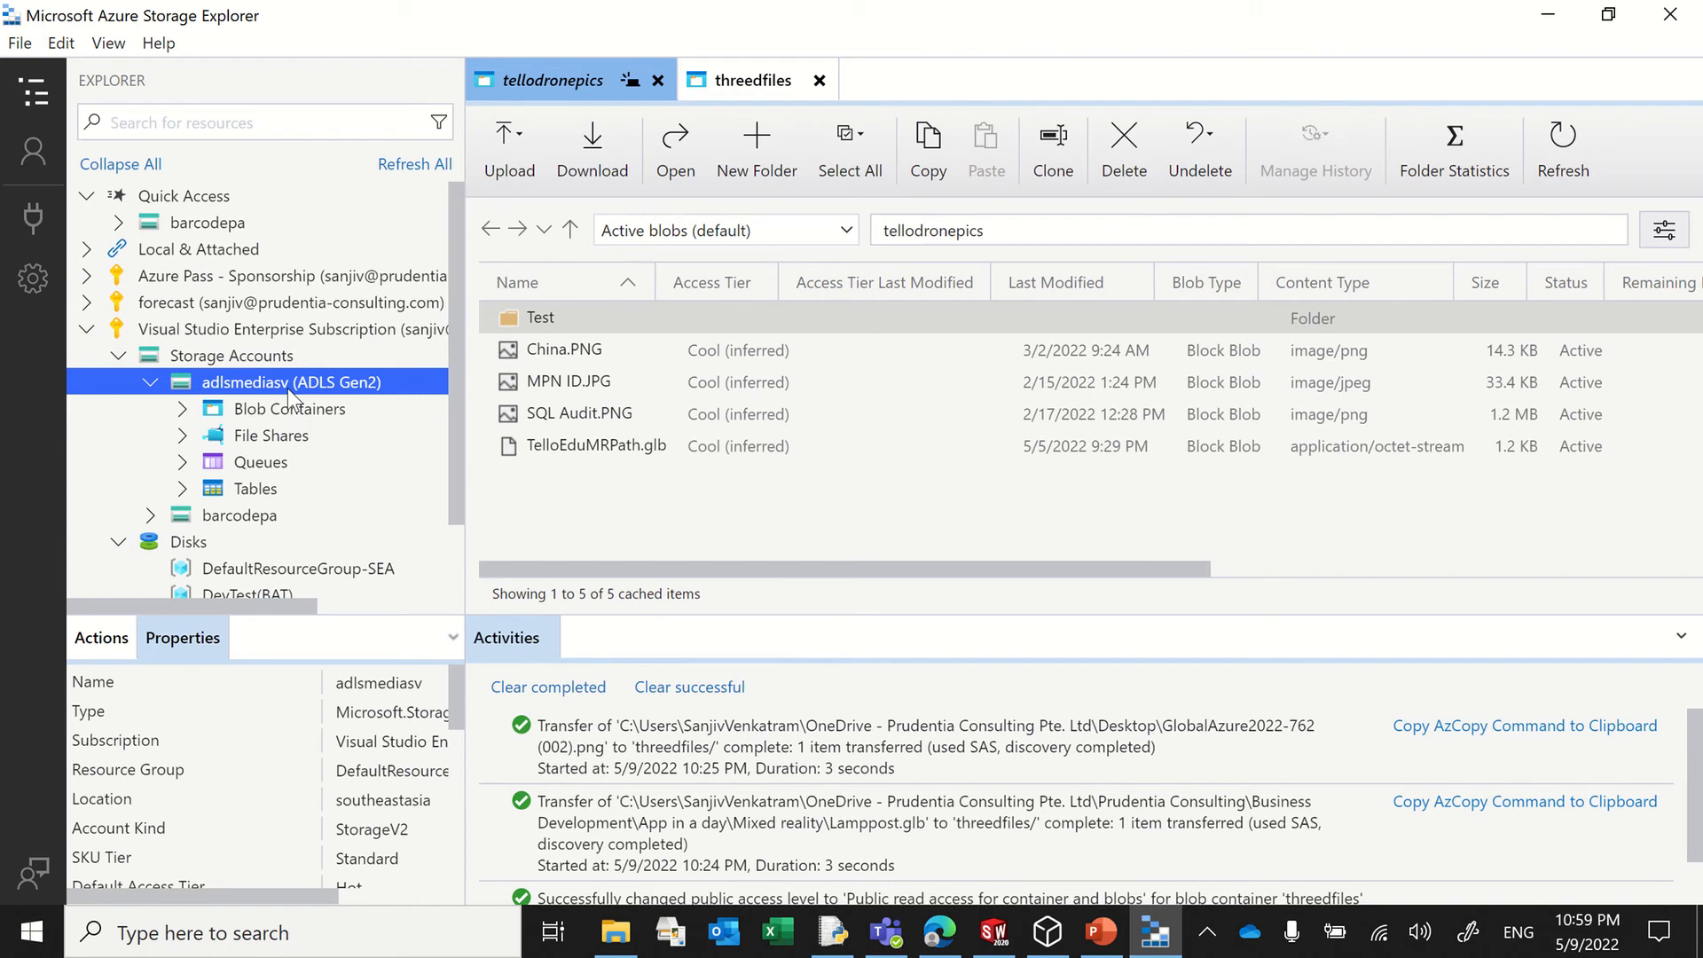
{"action": "left_click", "coordinate": [171, 405]}
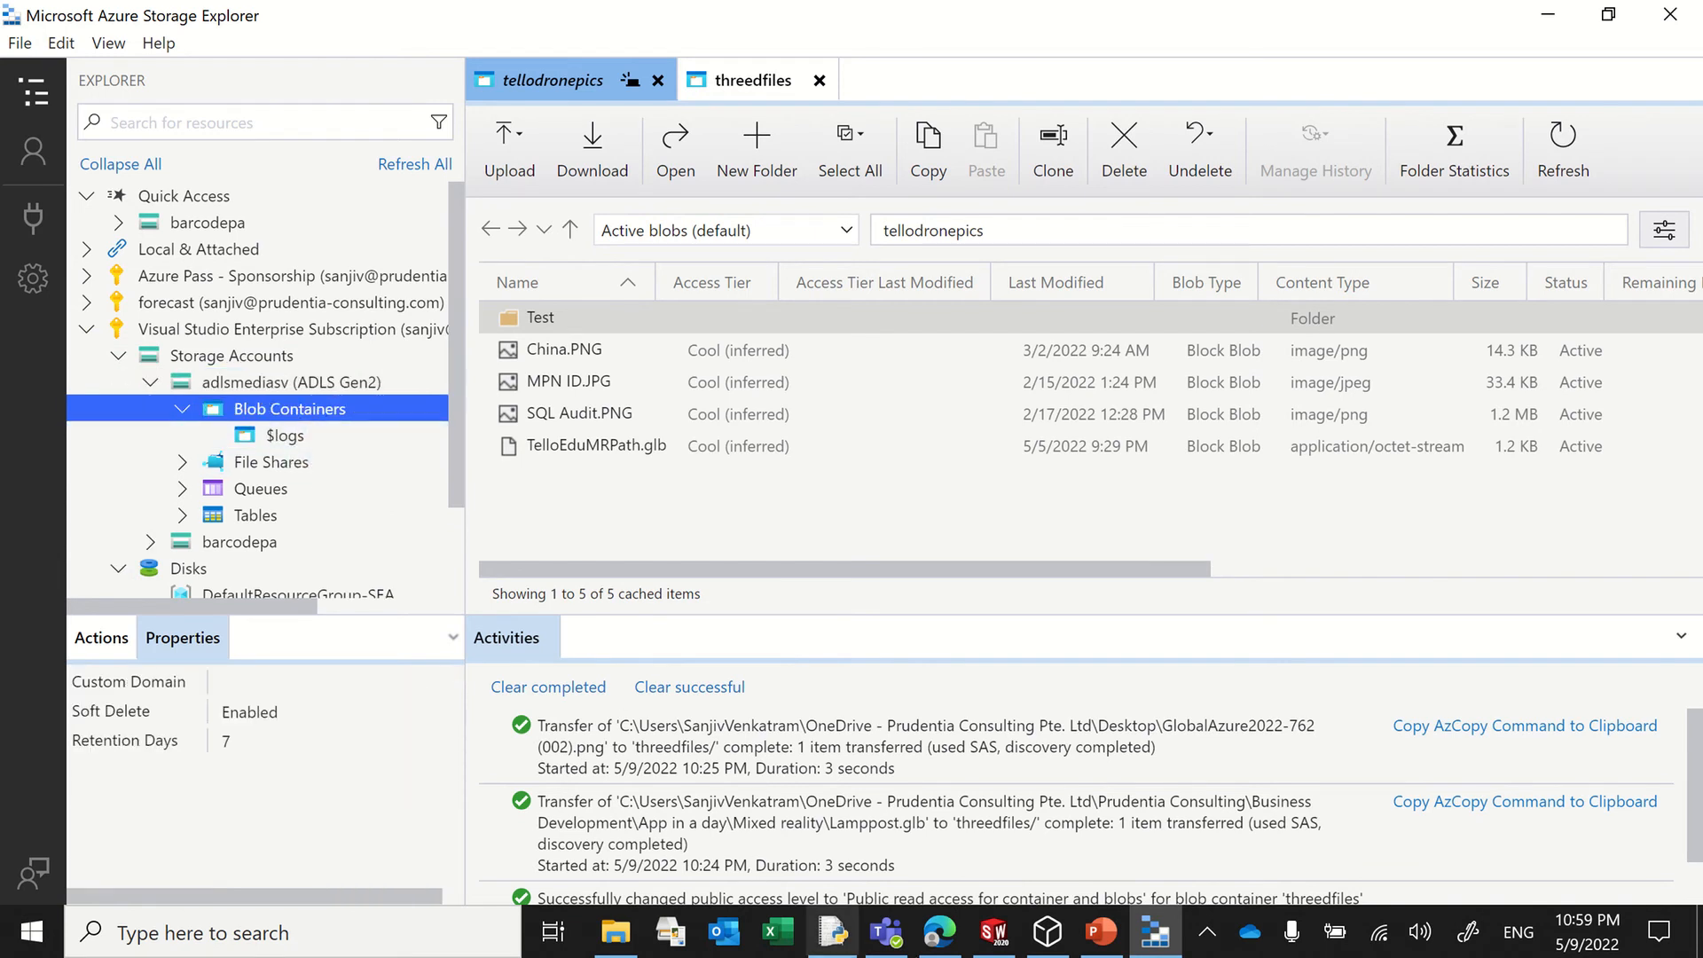
{"action": "left_click", "coordinate": [940, 931]}
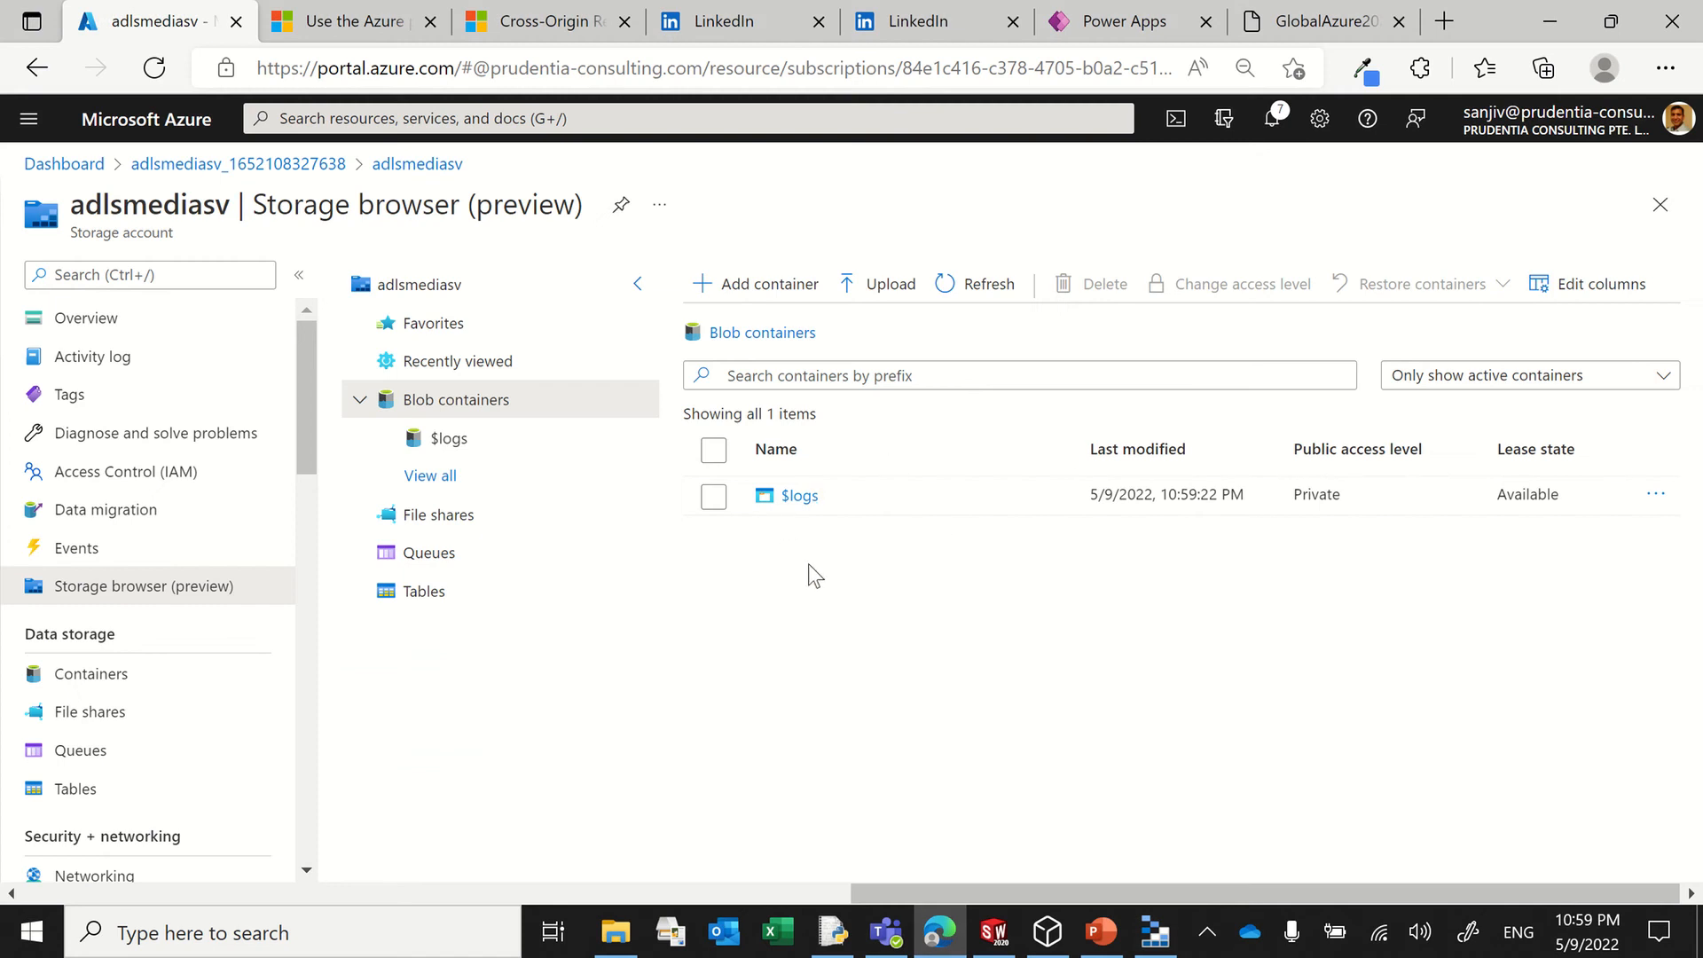
{"action": "left_click", "coordinate": [1547, 23]}
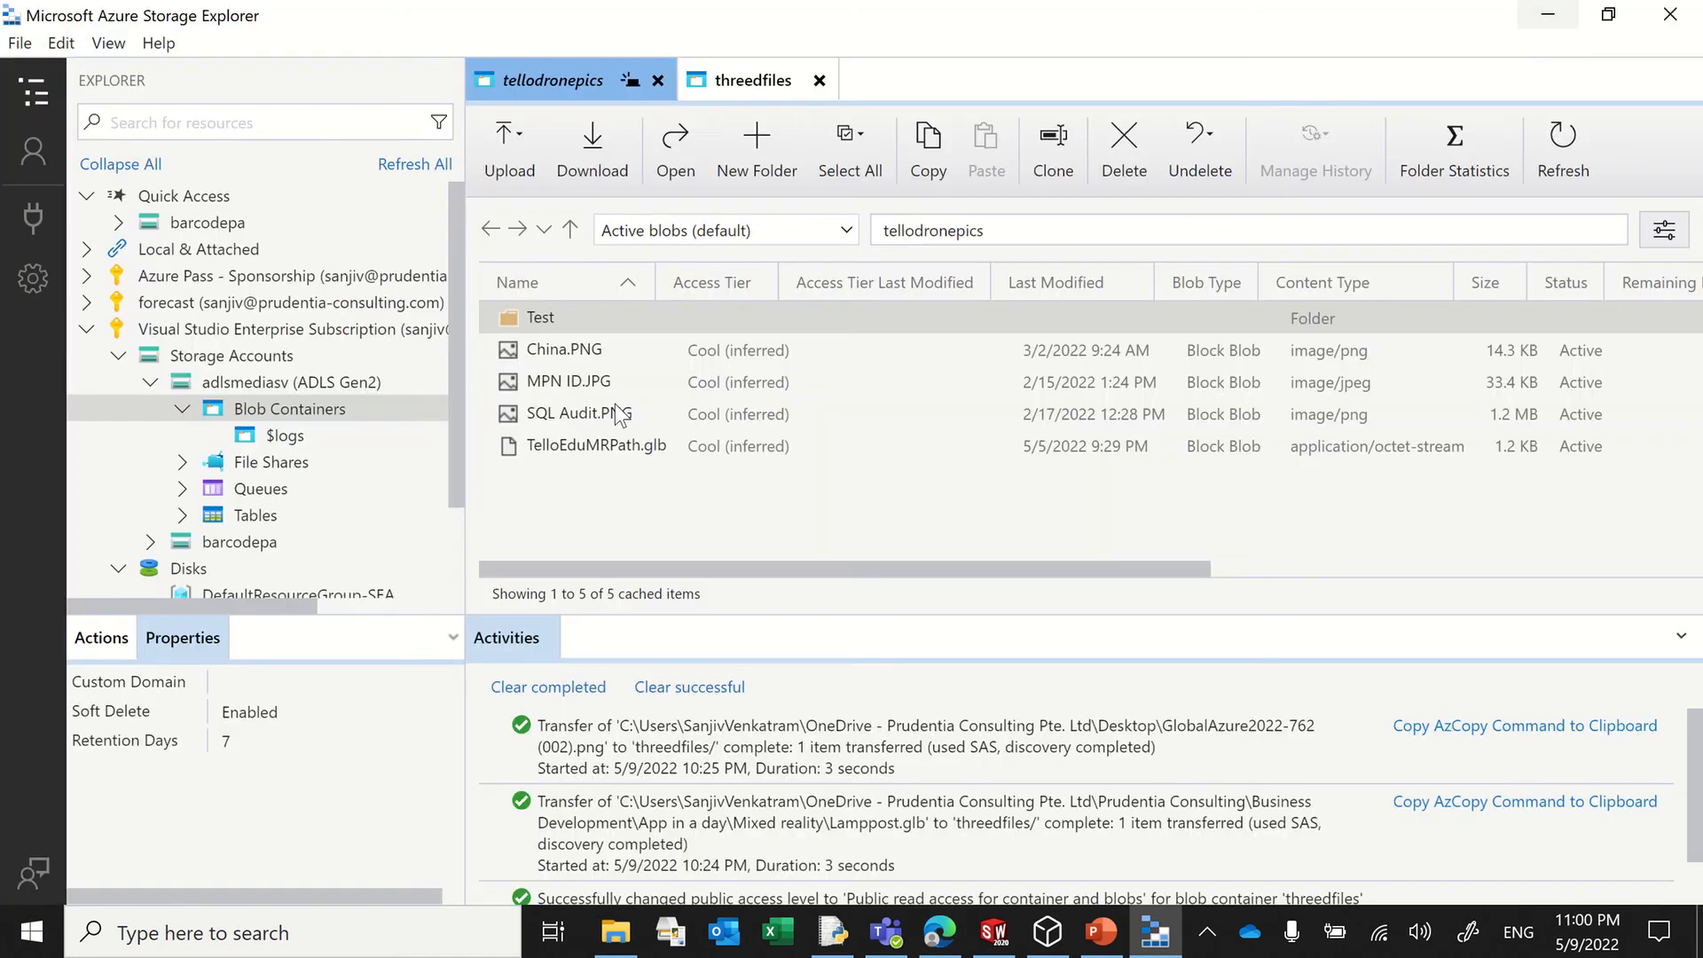
{"action": "right_click", "coordinate": [280, 380]}
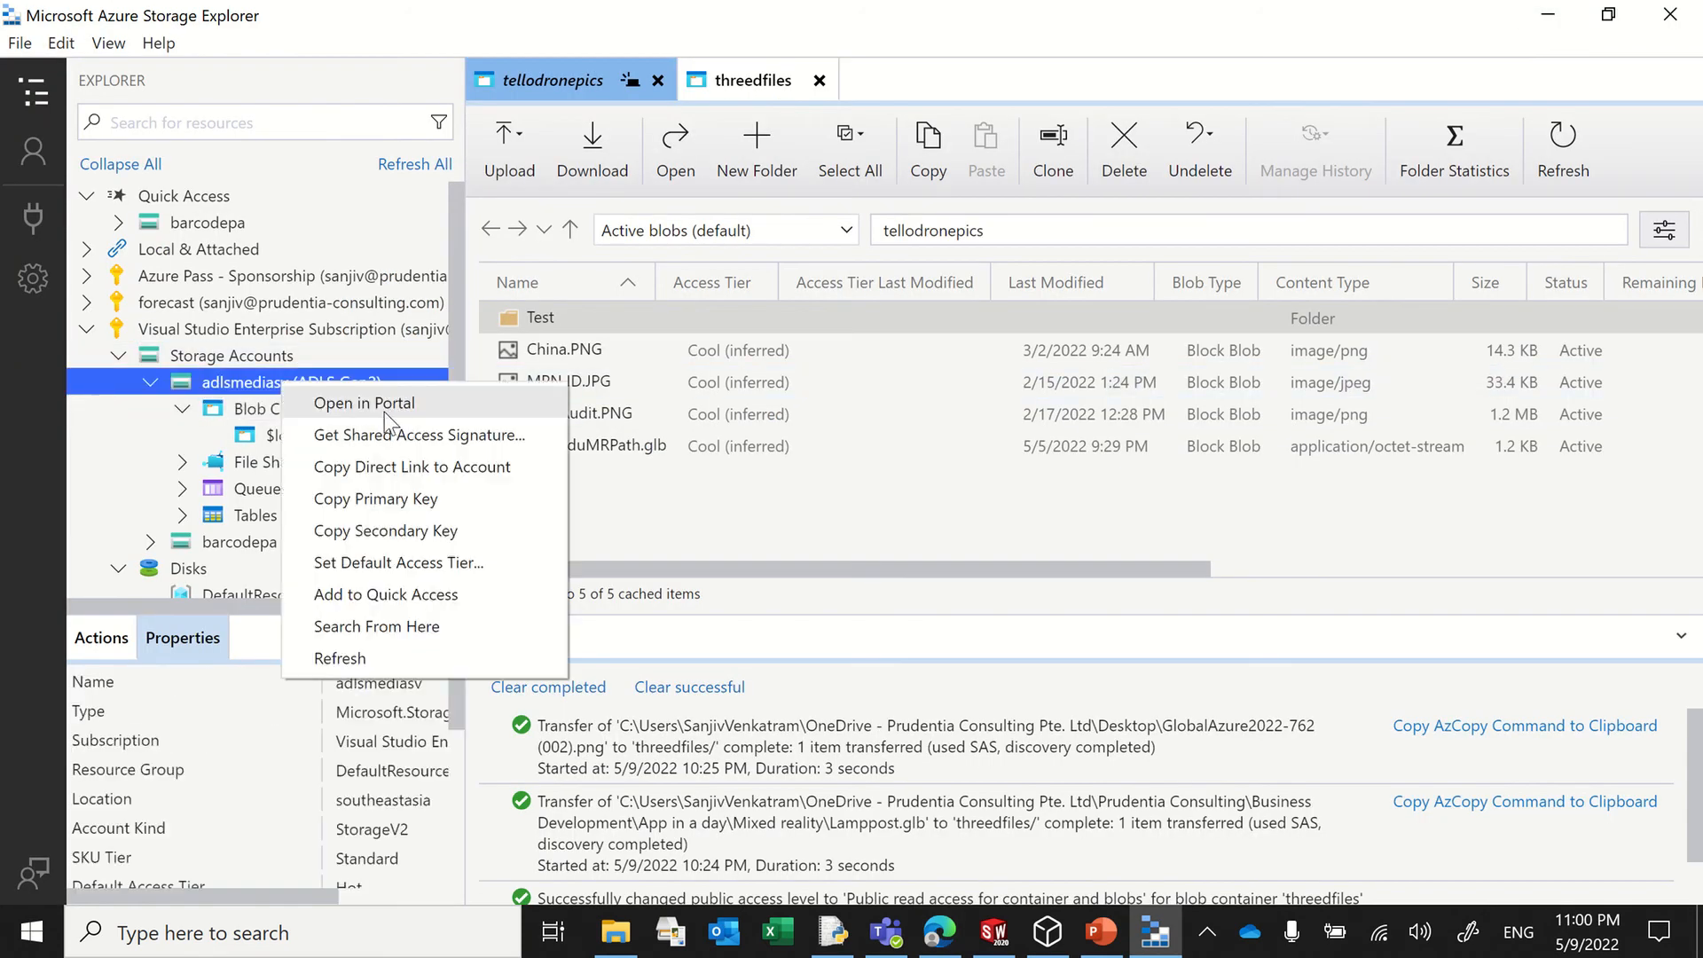
{"action": "left_click", "coordinate": [231, 380]}
{"action": "right_click", "coordinate": [232, 390]}
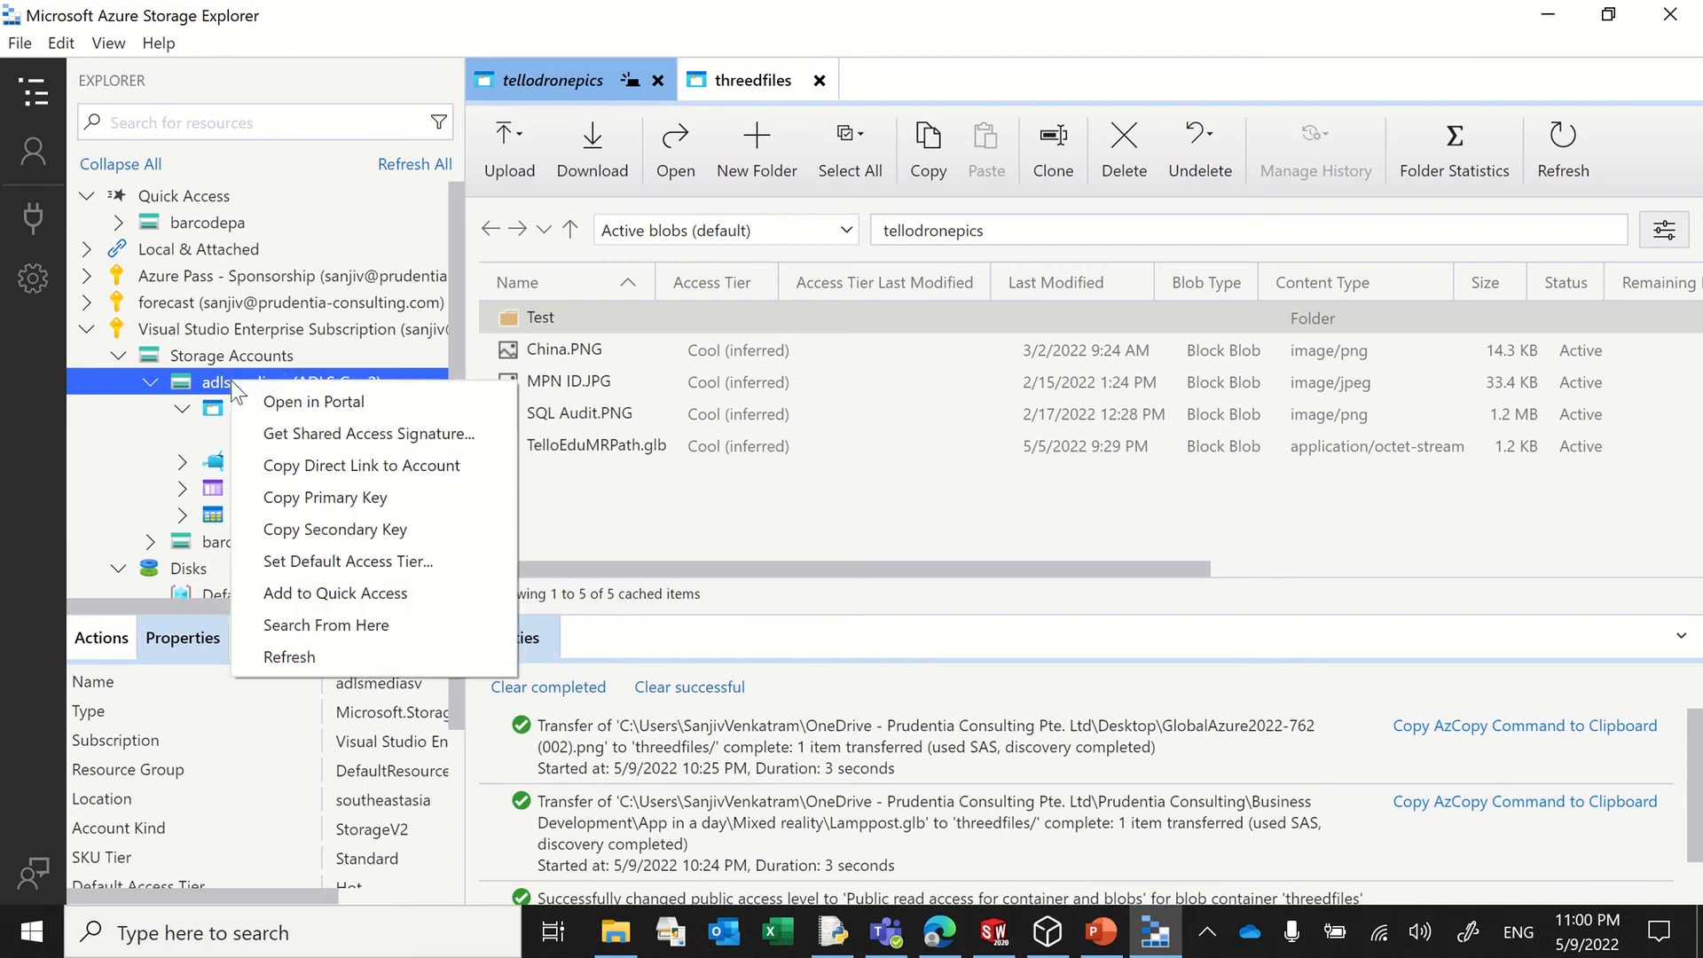
{"action": "left_click", "coordinate": [241, 354]}
Step: Create a blob container named threedfiles in the adlsmediasv storage account
{"action": "left_click", "coordinate": [274, 406]}
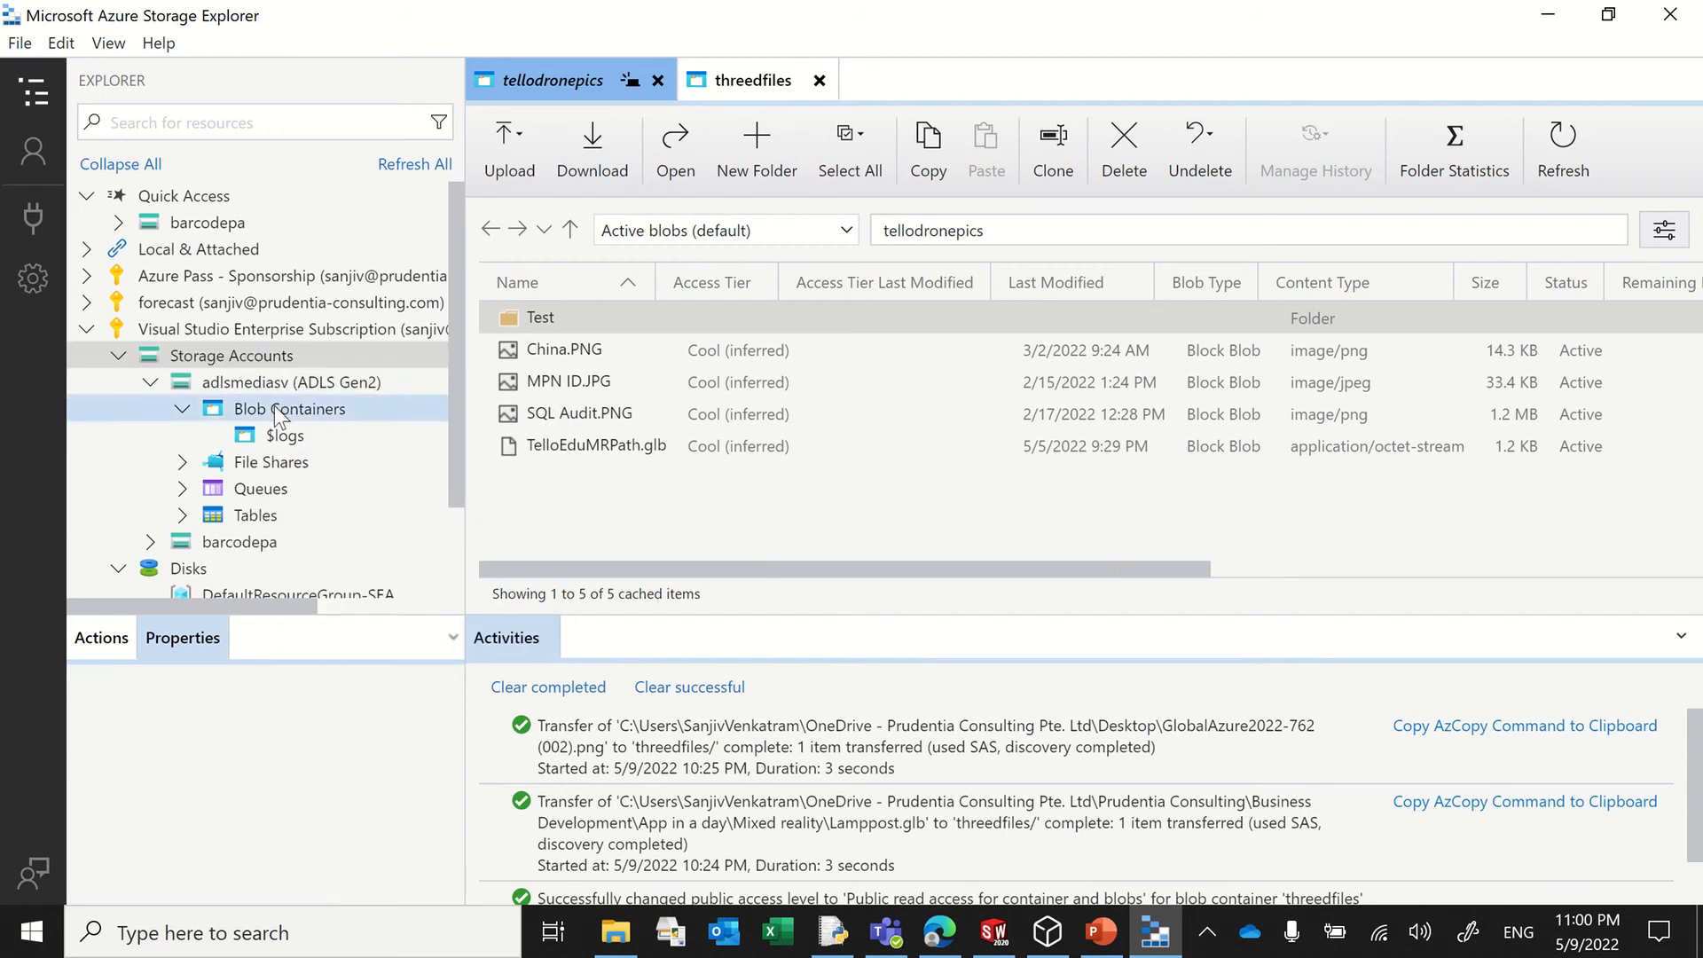
{"action": "right_click", "coordinate": [274, 406]}
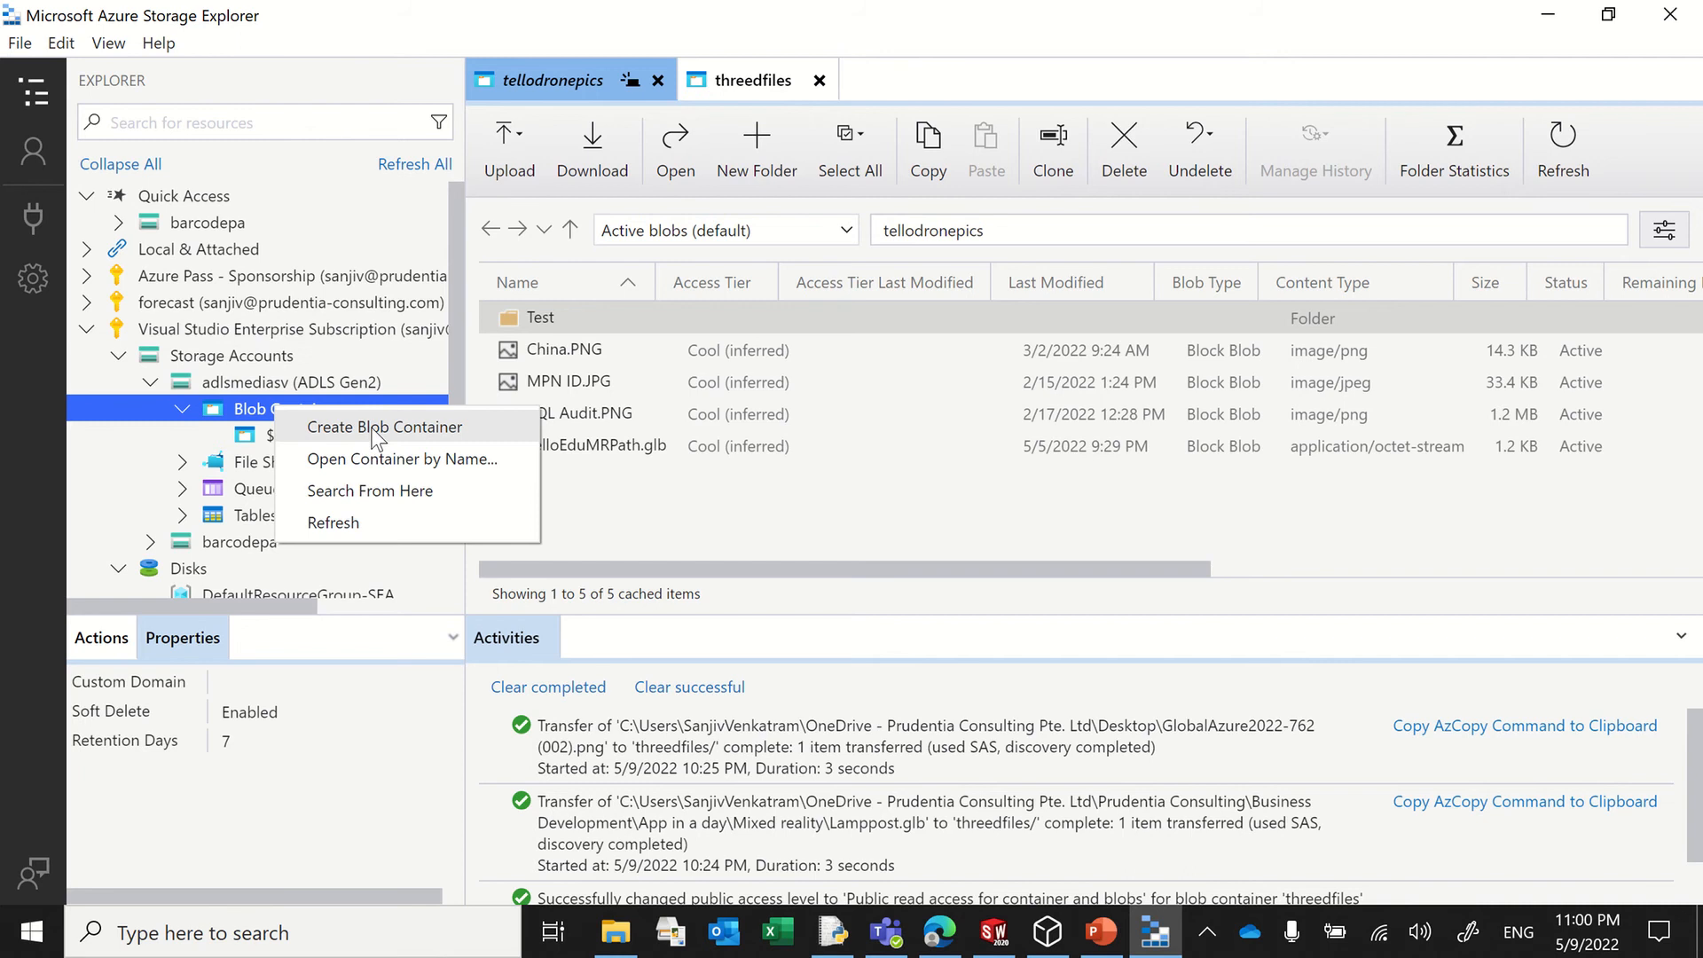
{"action": "left_click", "coordinate": [376, 430]}
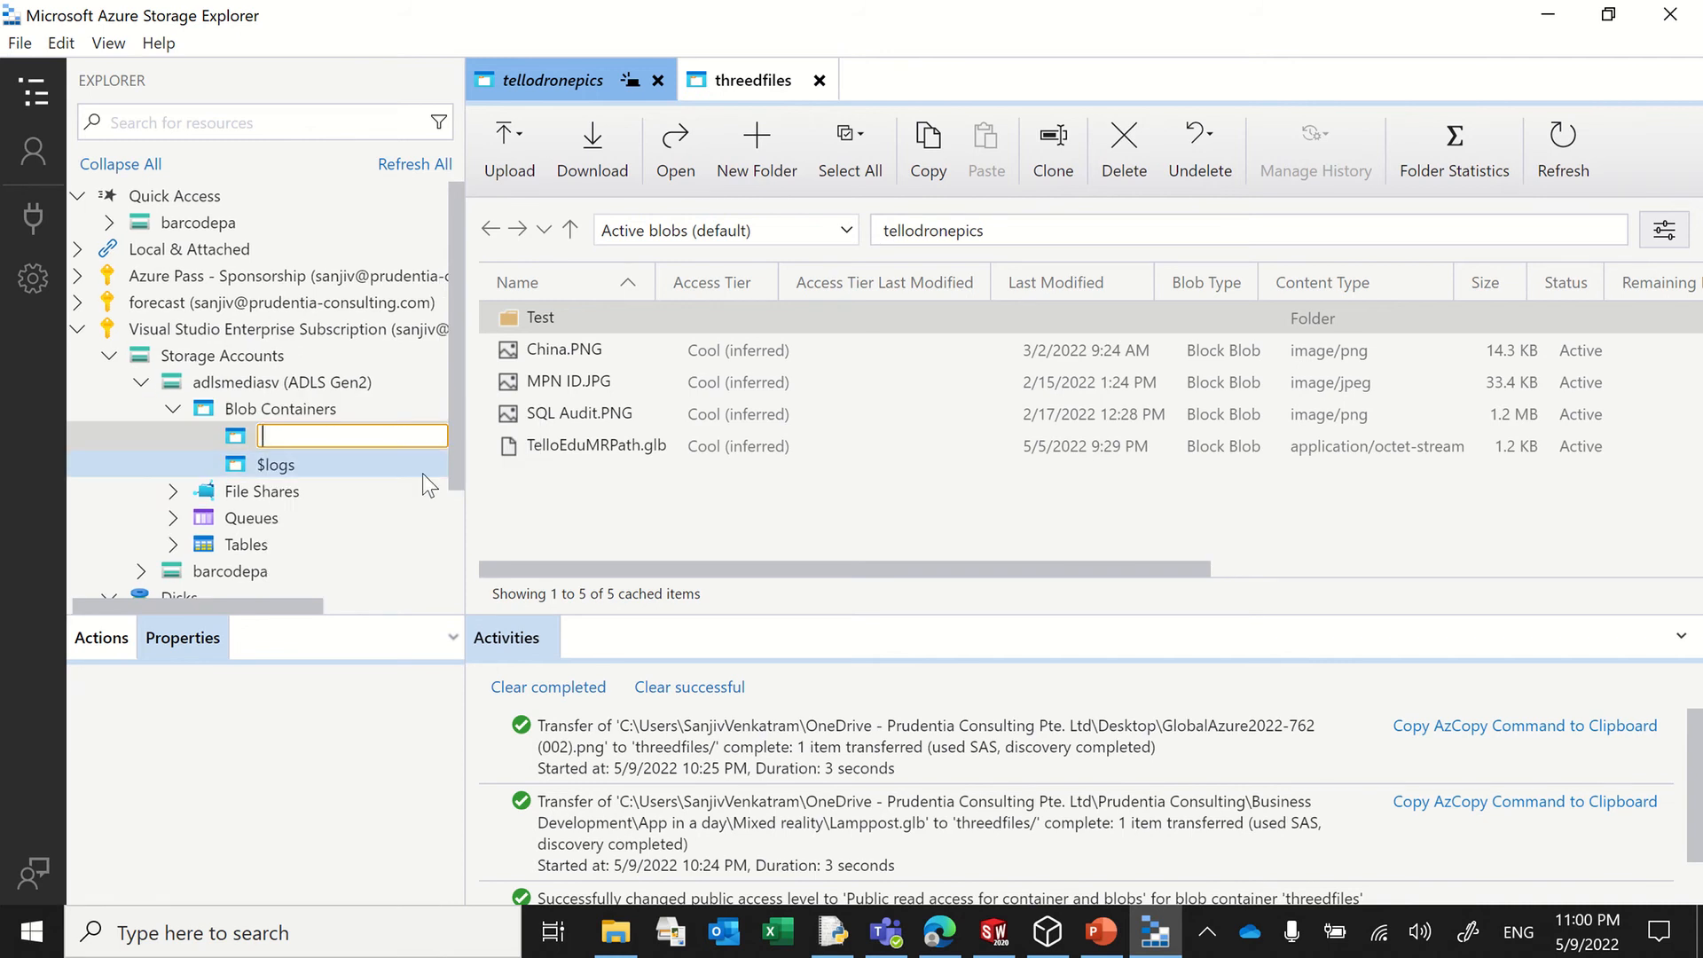
{"action": "type", "text": "threedfiles"}
{"action": "key", "text": "Return"}
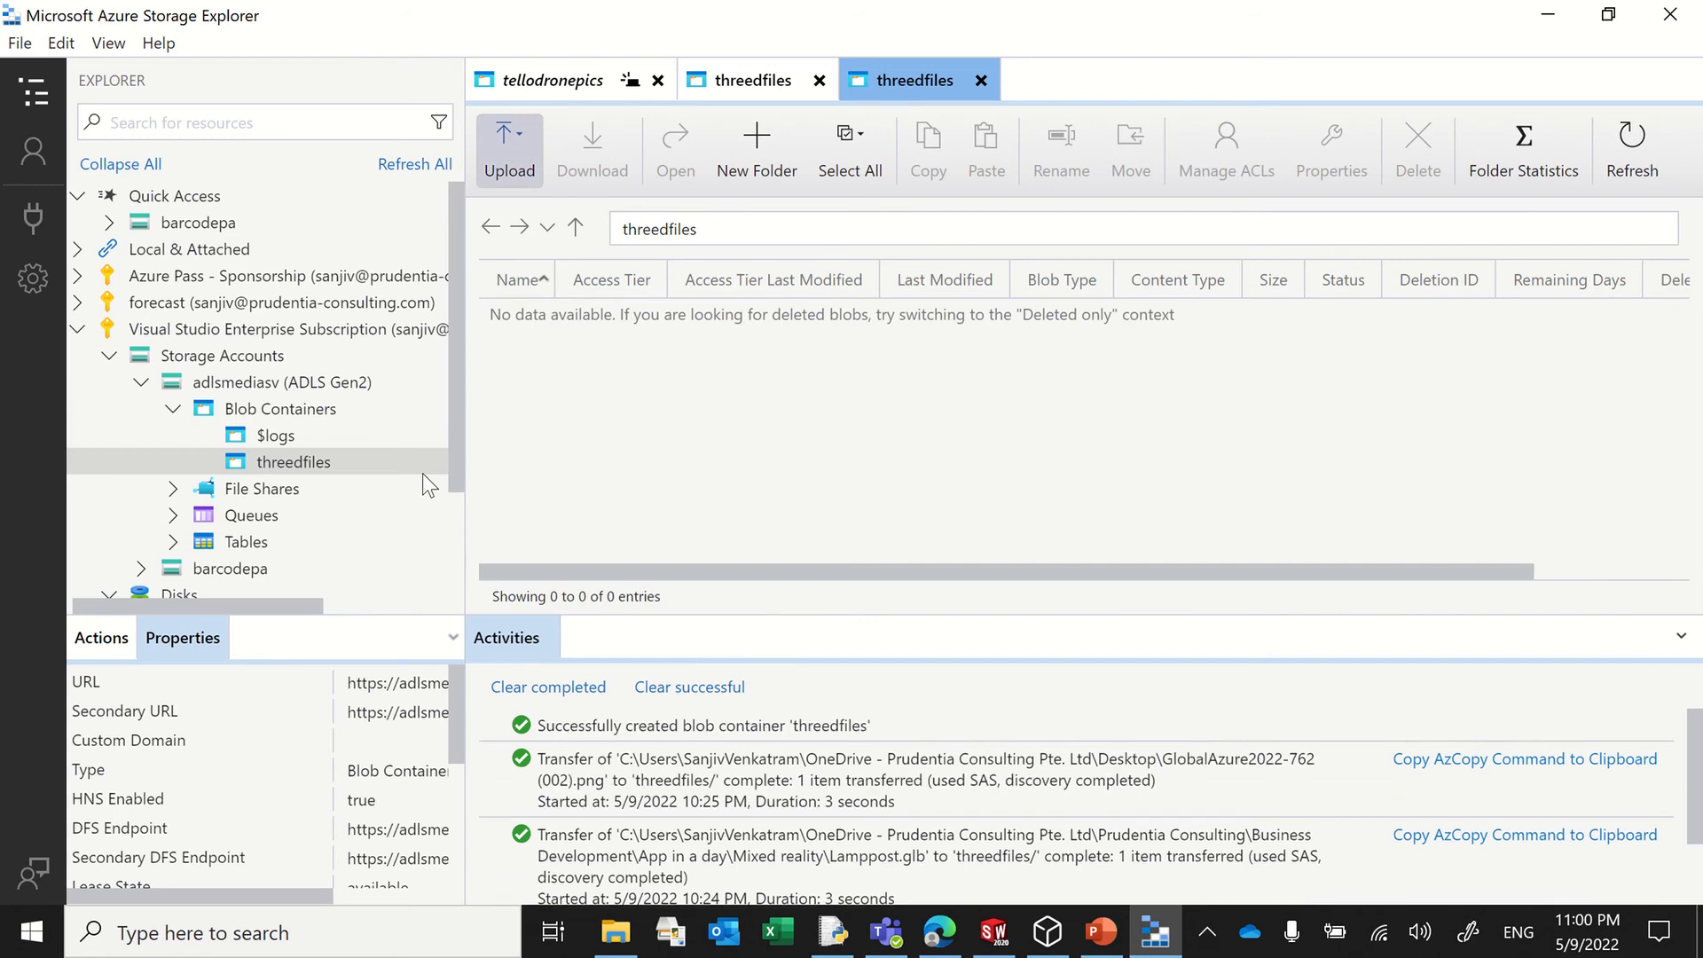
Step: Set the public access level of adlsmediasv's threedfiles container to Public read access for container and blobs
{"action": "left_click", "coordinate": [303, 469]}
{"action": "right_click", "coordinate": [306, 470]}
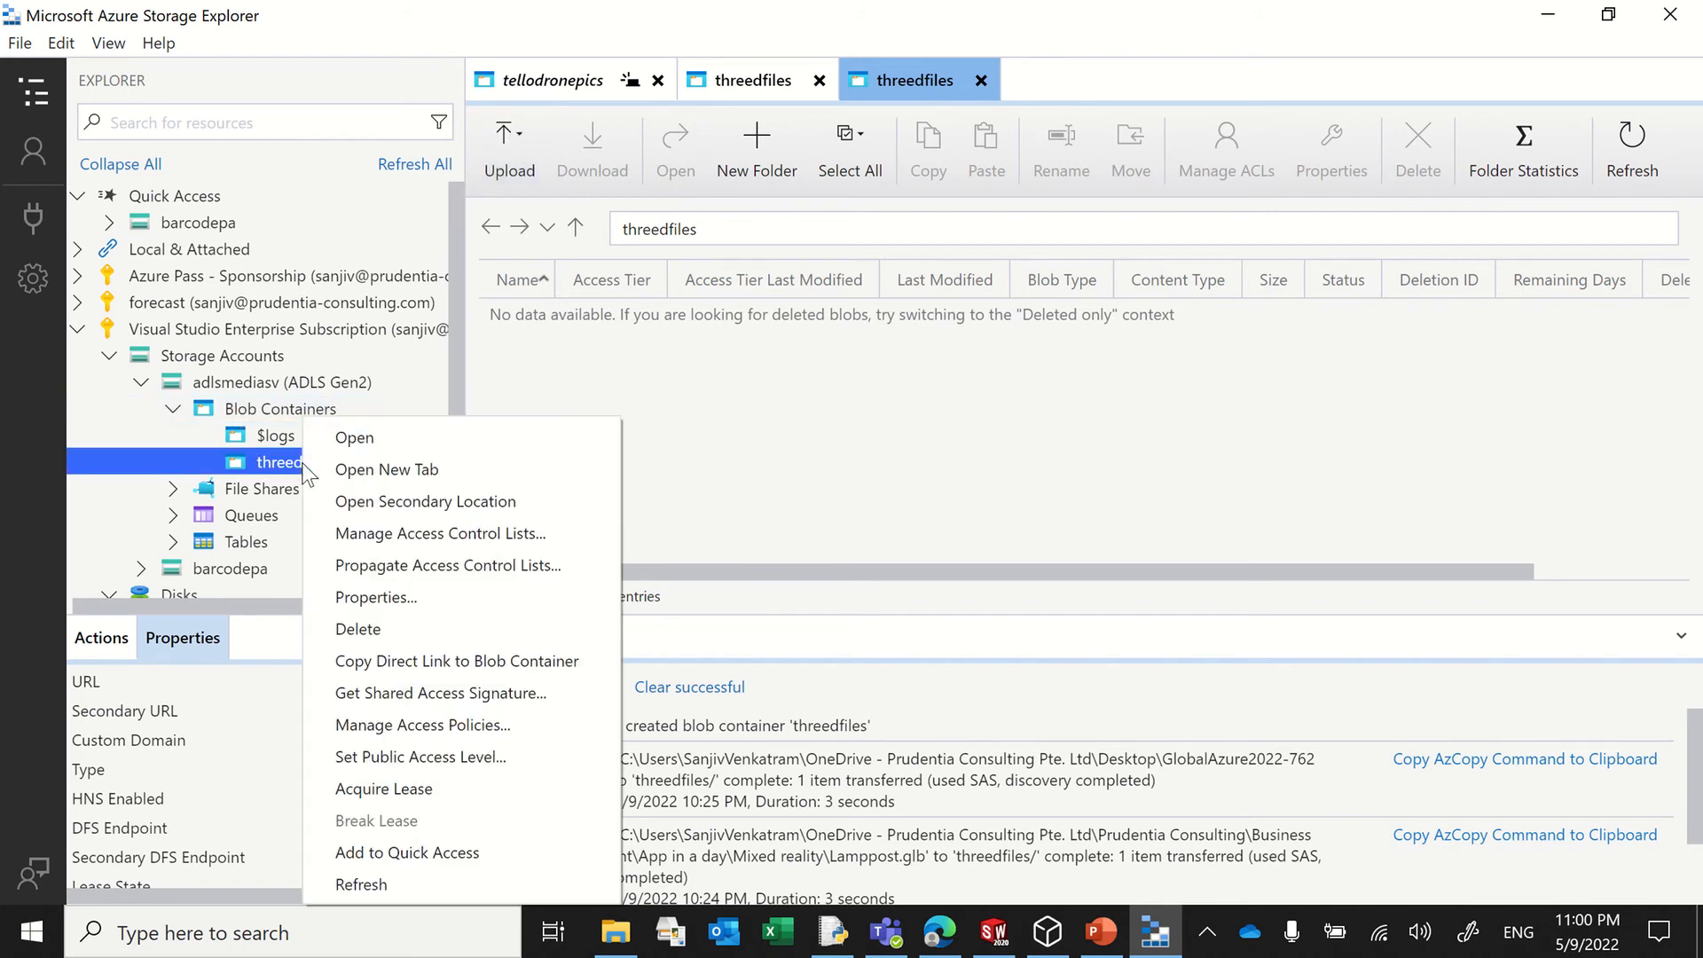
{"action": "left_click", "coordinate": [396, 756]}
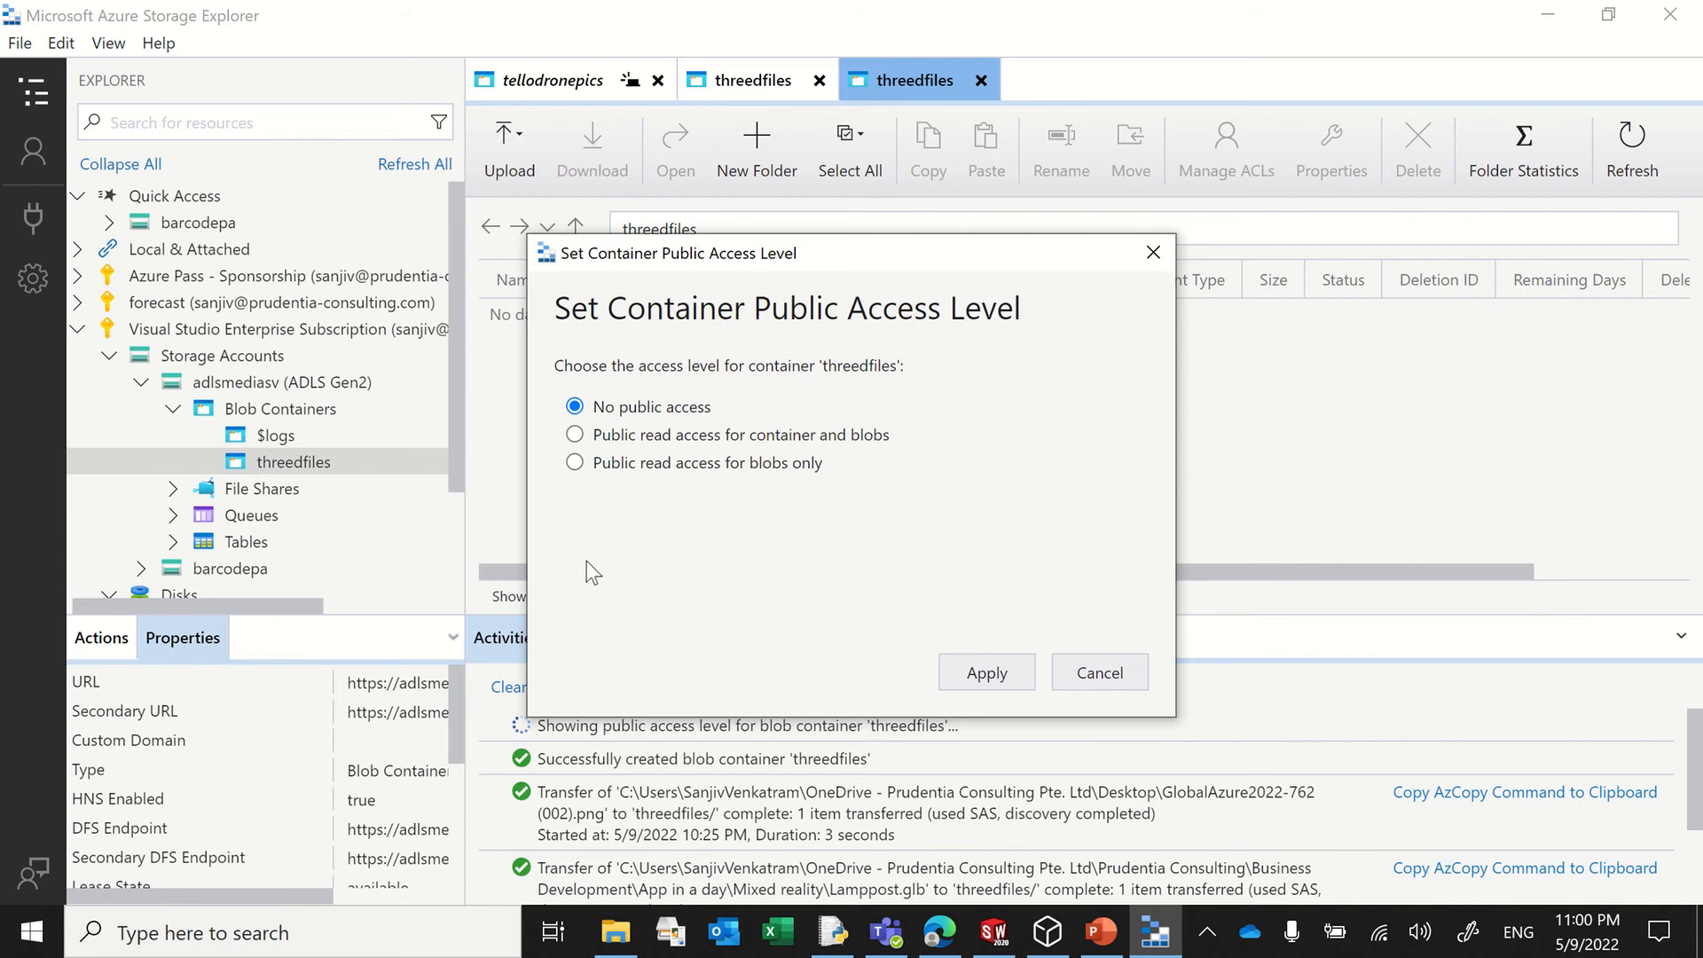
{"action": "left_click", "coordinate": [629, 434]}
{"action": "left_click", "coordinate": [995, 675]}
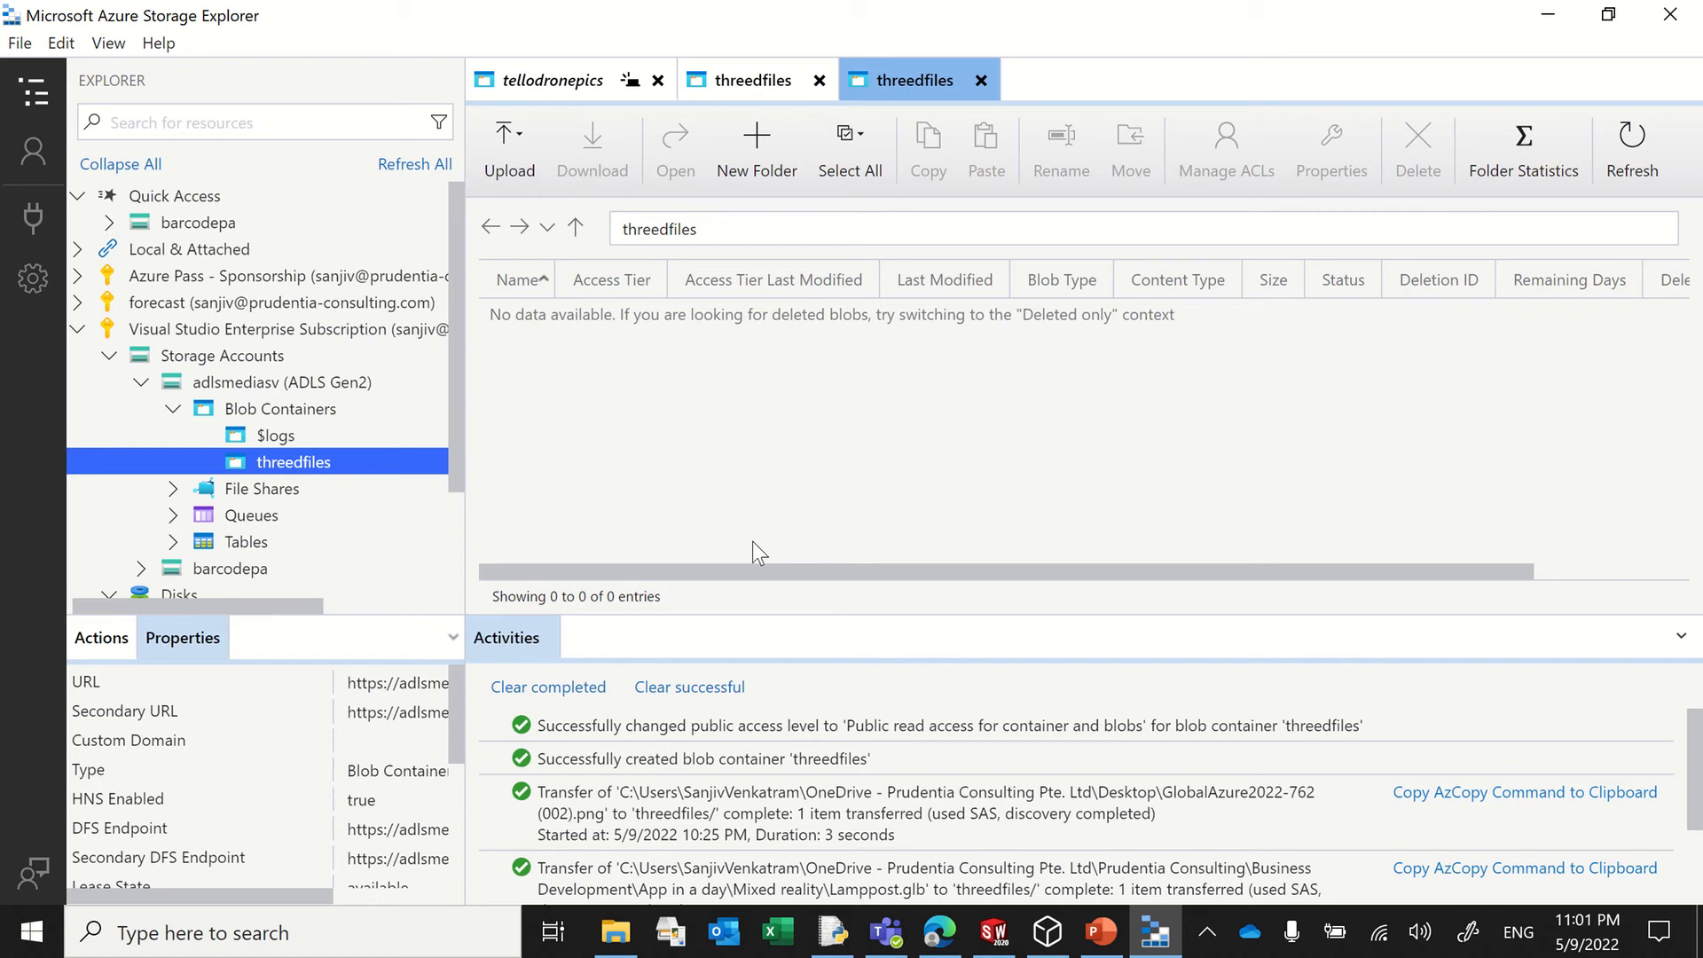
Step: Switch to the Azure portal in the browser and open adlsmediasv's Resource sharing (CORS) settings
{"action": "mouse_move", "coordinate": [940, 931]}
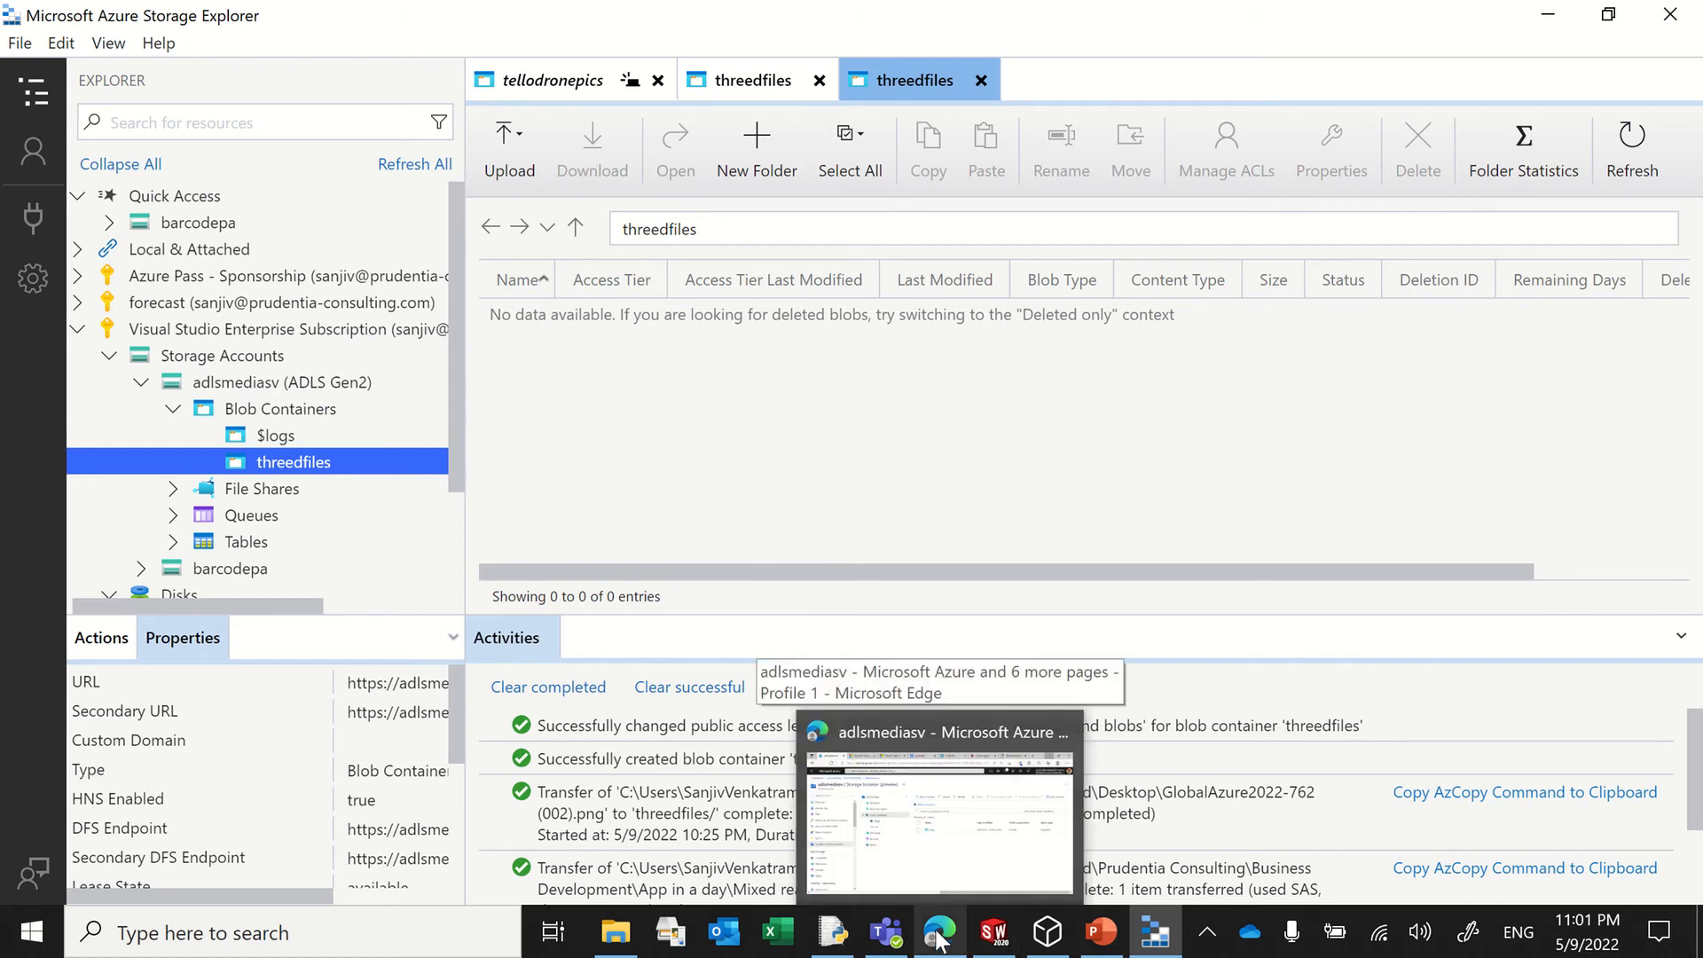
{"action": "left_click", "coordinate": [938, 931]}
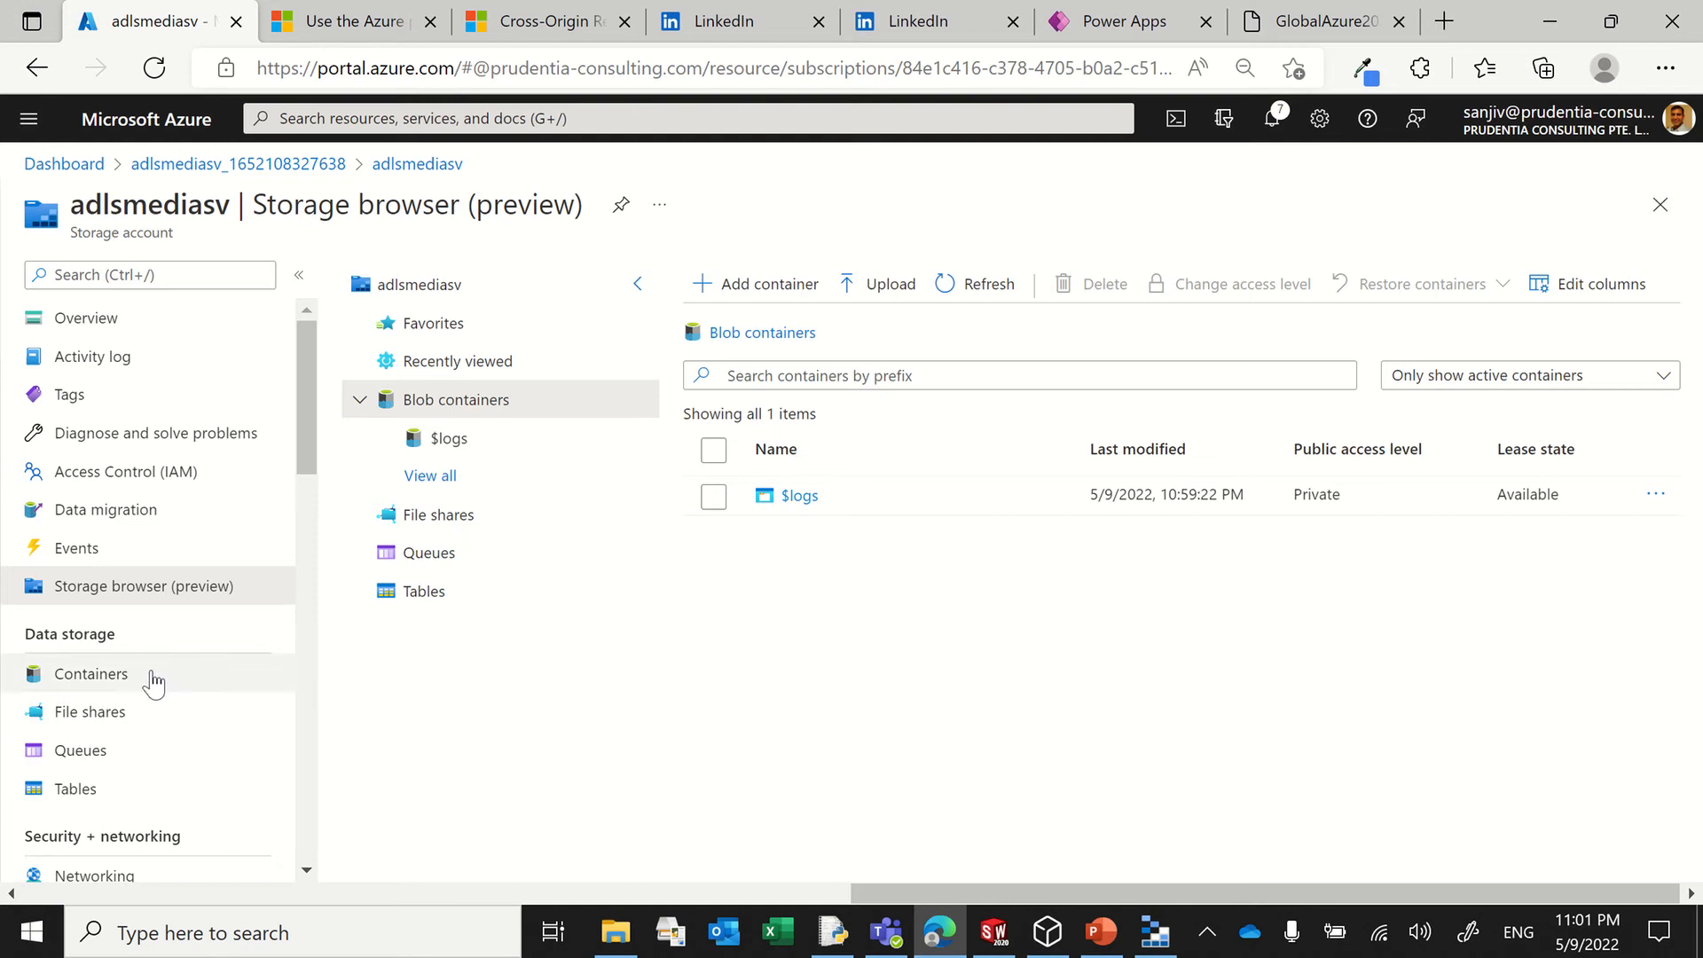
{"action": "scroll", "coordinate": [153, 681], "scroll_direction": "down", "scroll_amount": 3}
{"action": "scroll", "coordinate": [152, 674], "scroll_direction": "down", "scroll_amount": 5}
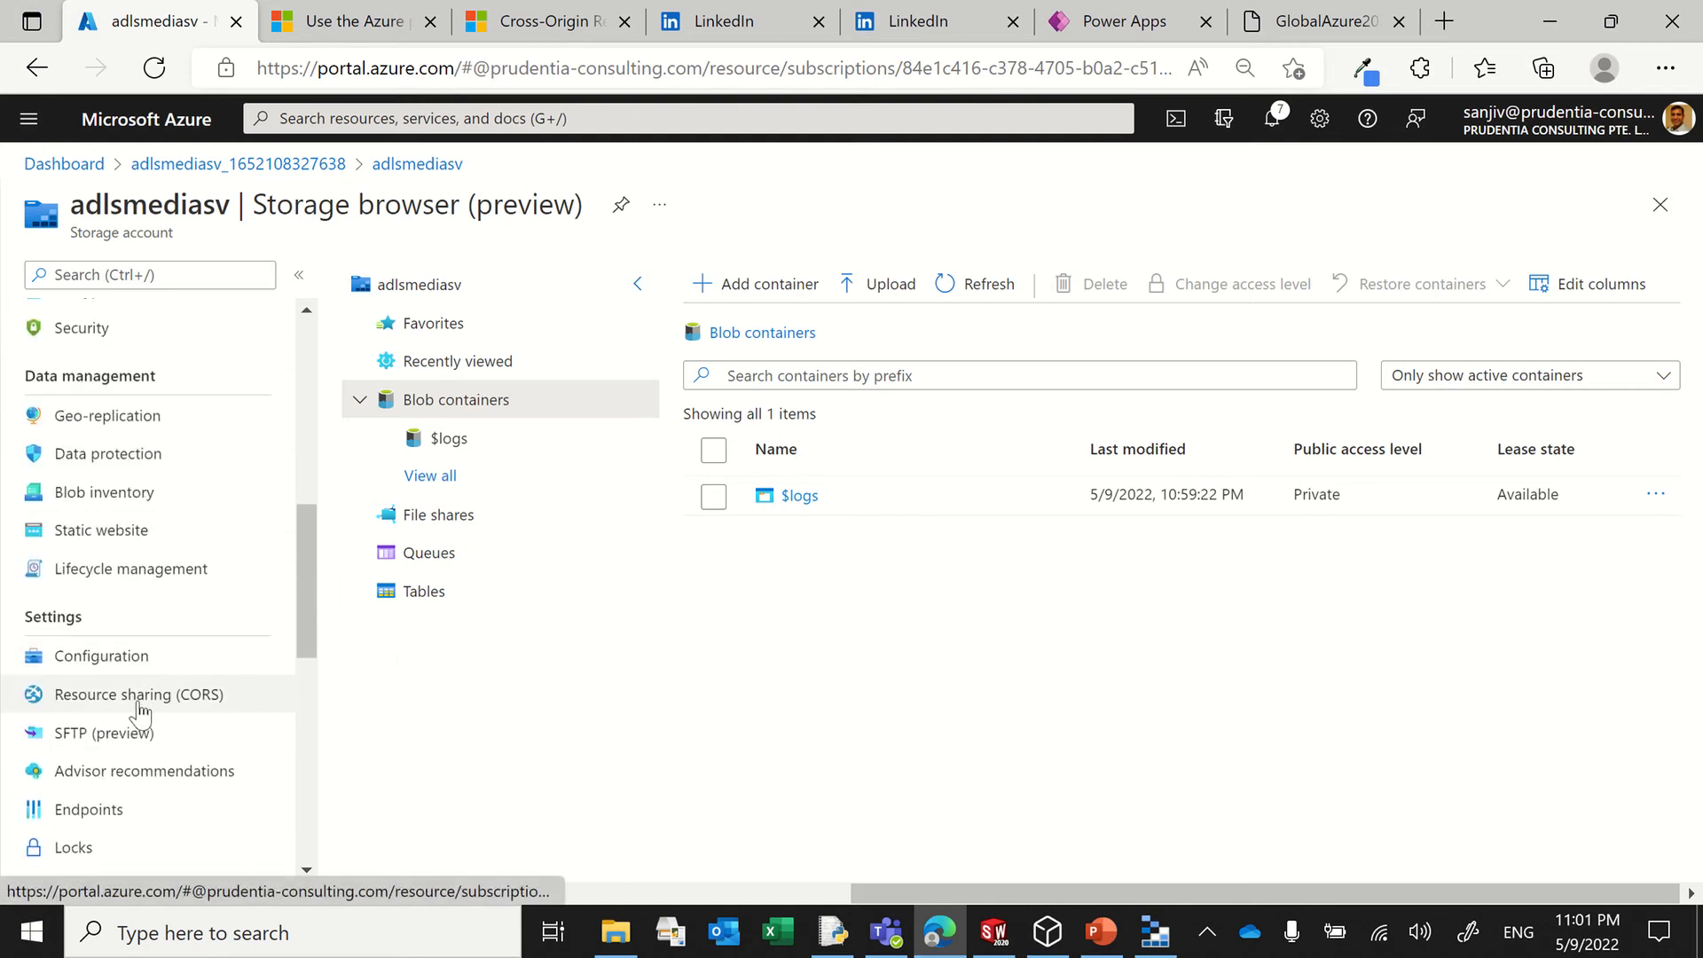
{"action": "left_click", "coordinate": [157, 701]}
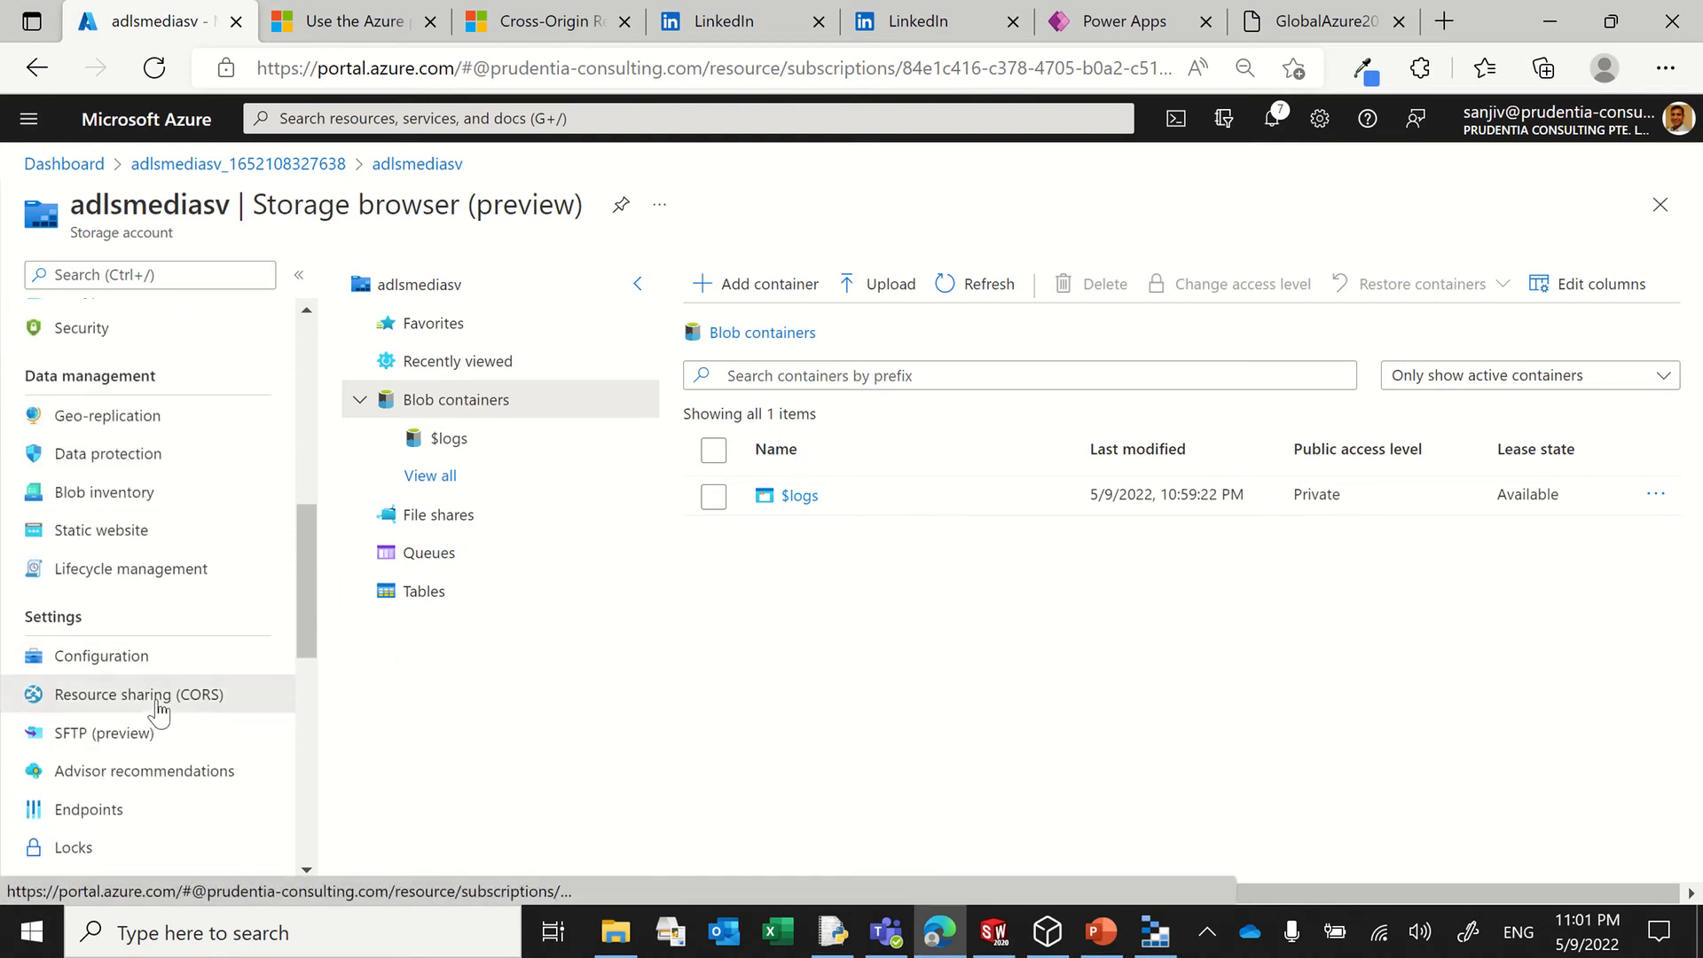
Step: Consult the Microsoft Docs article on CORS support for Azure Storage and return to adlsmediasv's Resource sharing (CORS) settings
{"action": "left_click", "coordinate": [542, 25]}
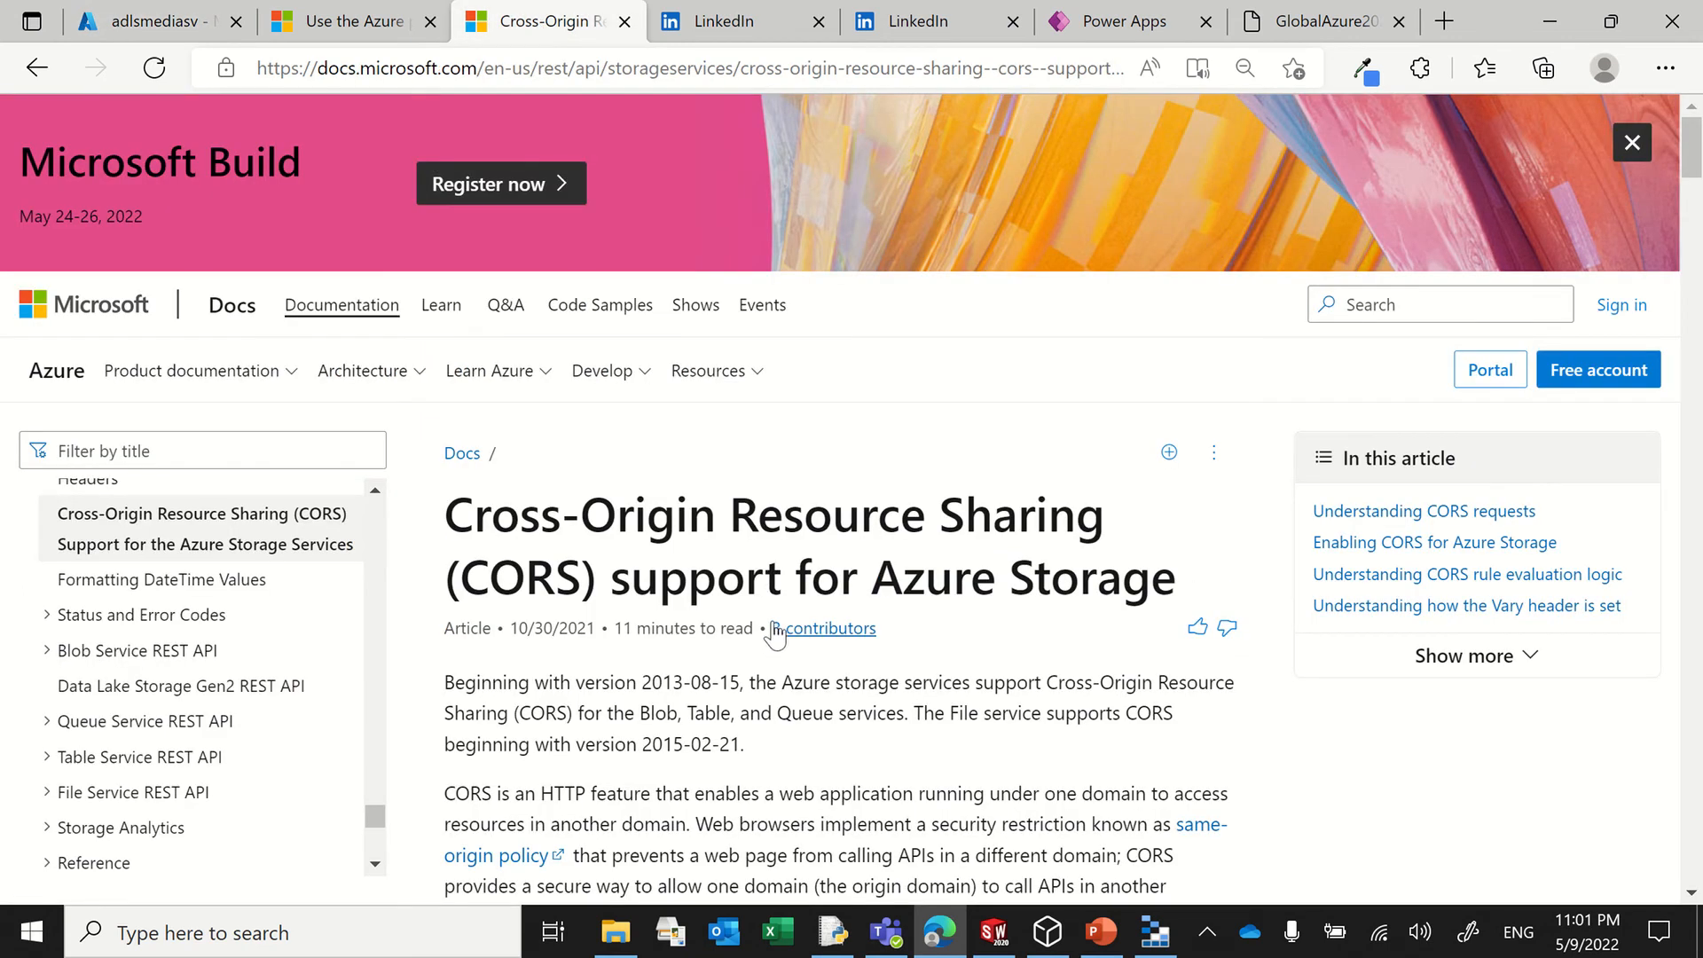
{"action": "scroll", "coordinate": [752, 583], "scroll_direction": "down", "scroll_amount": 3}
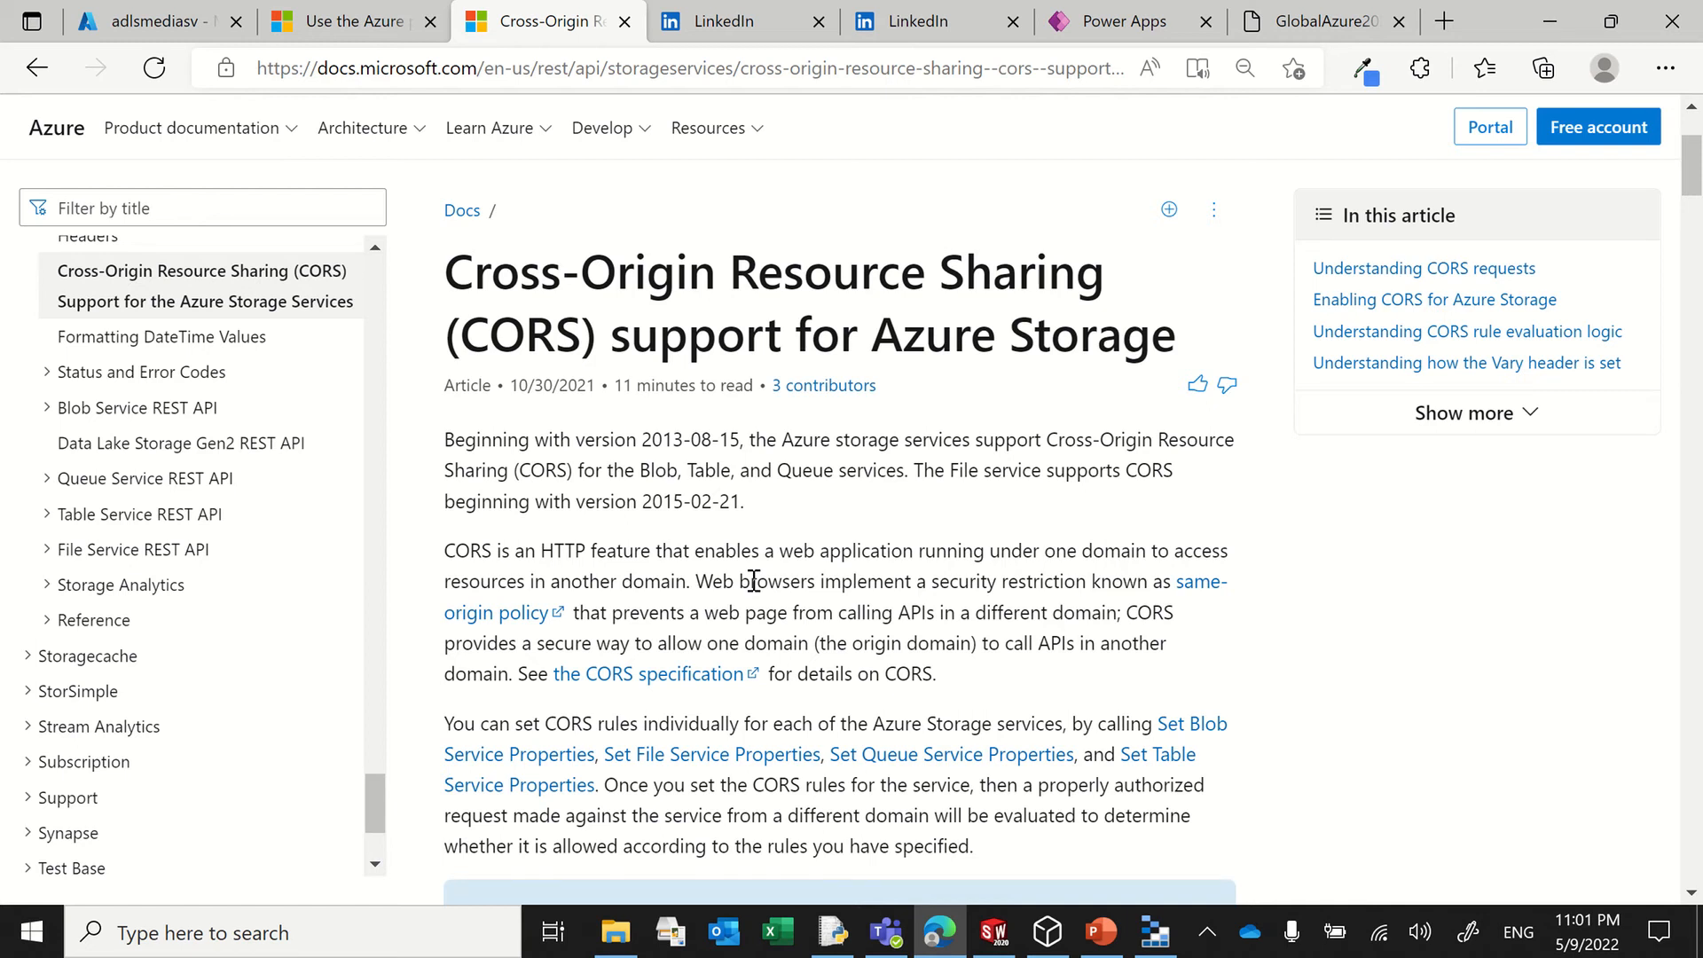
{"action": "left_click", "coordinate": [151, 22]}
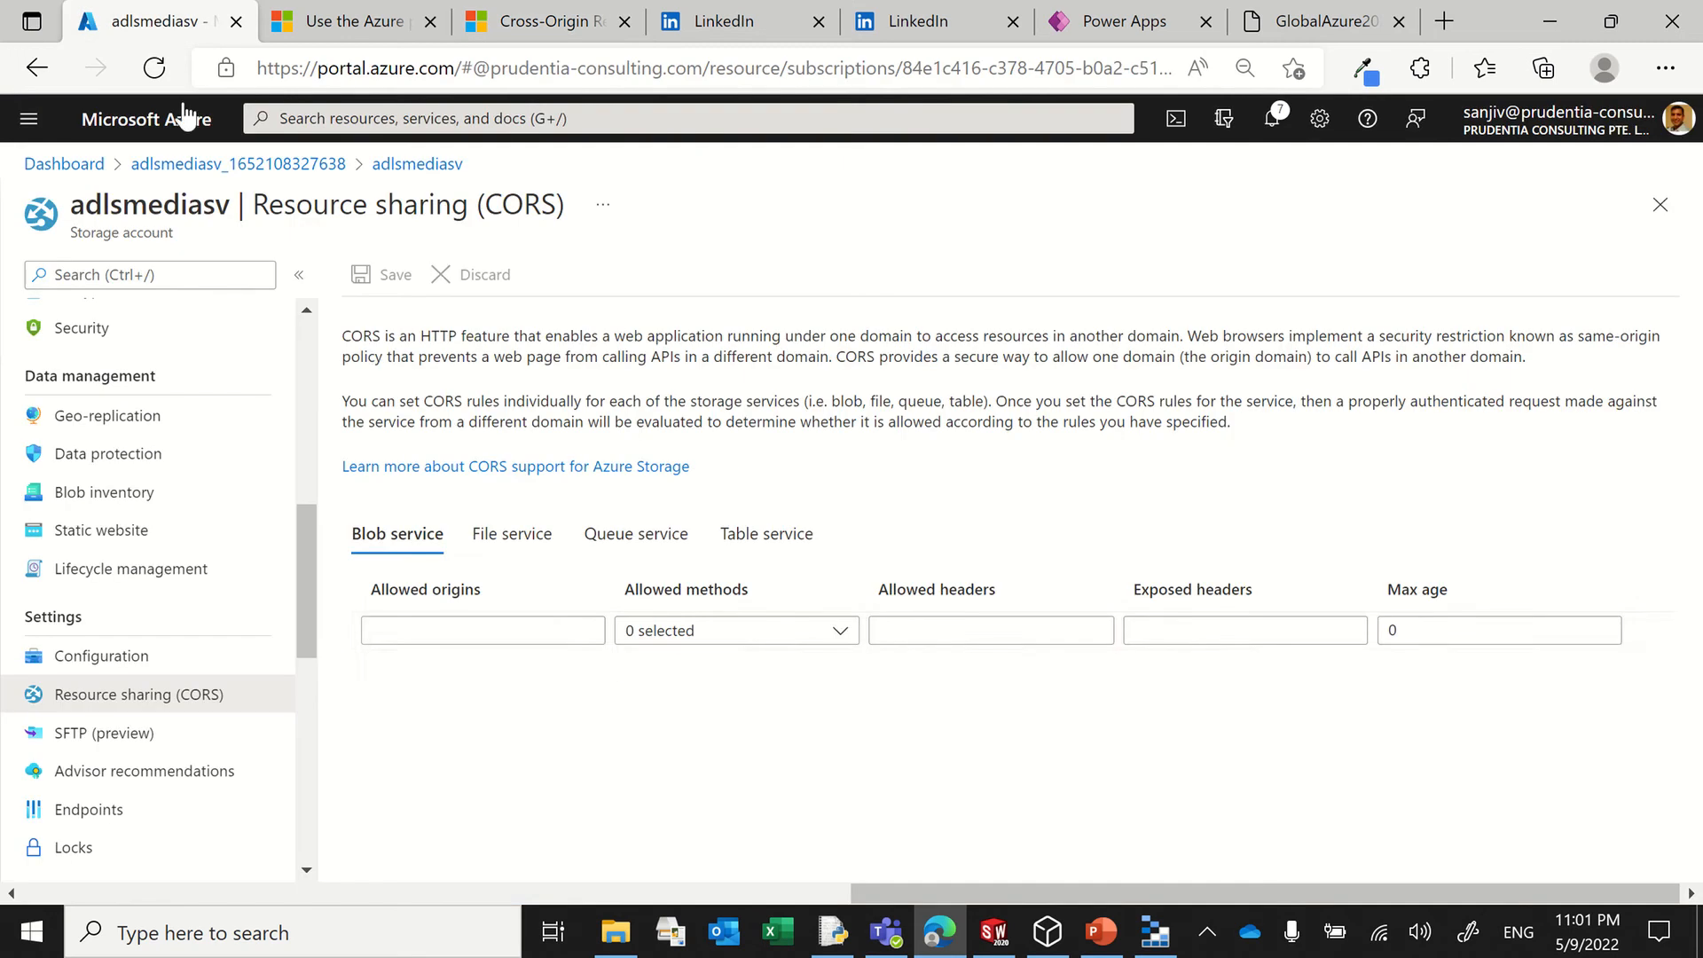
Step: Add and save a Blob service CORS rule with allowed origin * and allowed method GET
{"action": "left_click", "coordinate": [415, 629]}
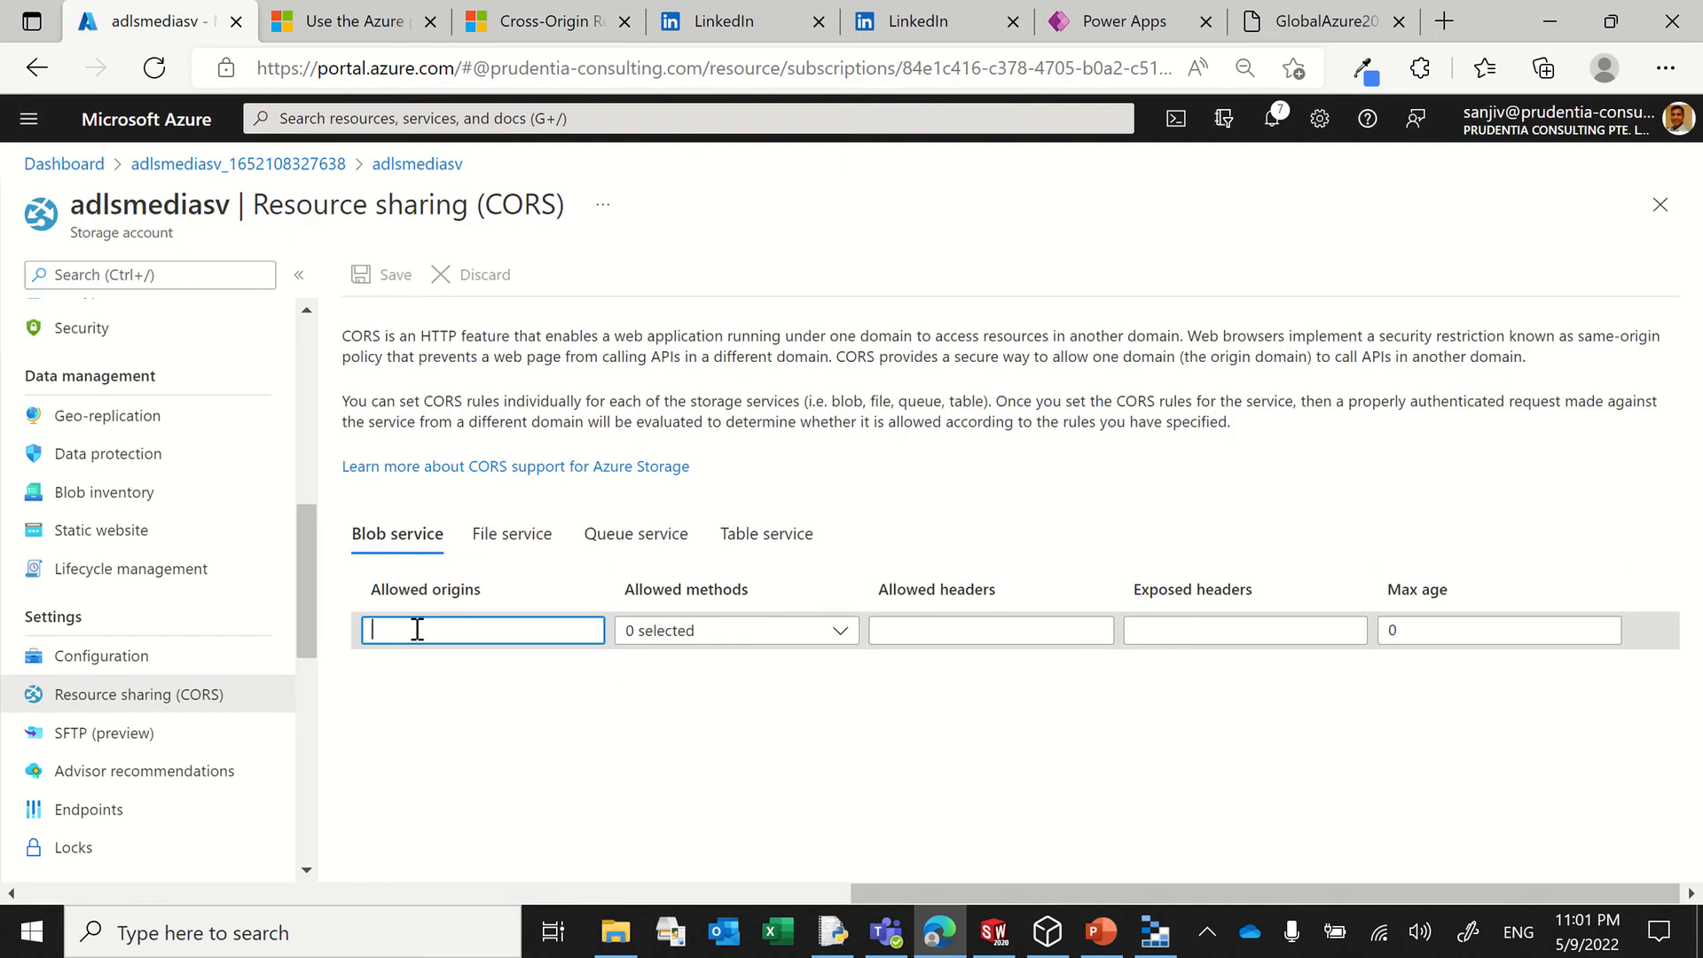
{"action": "type", "text": "*"}
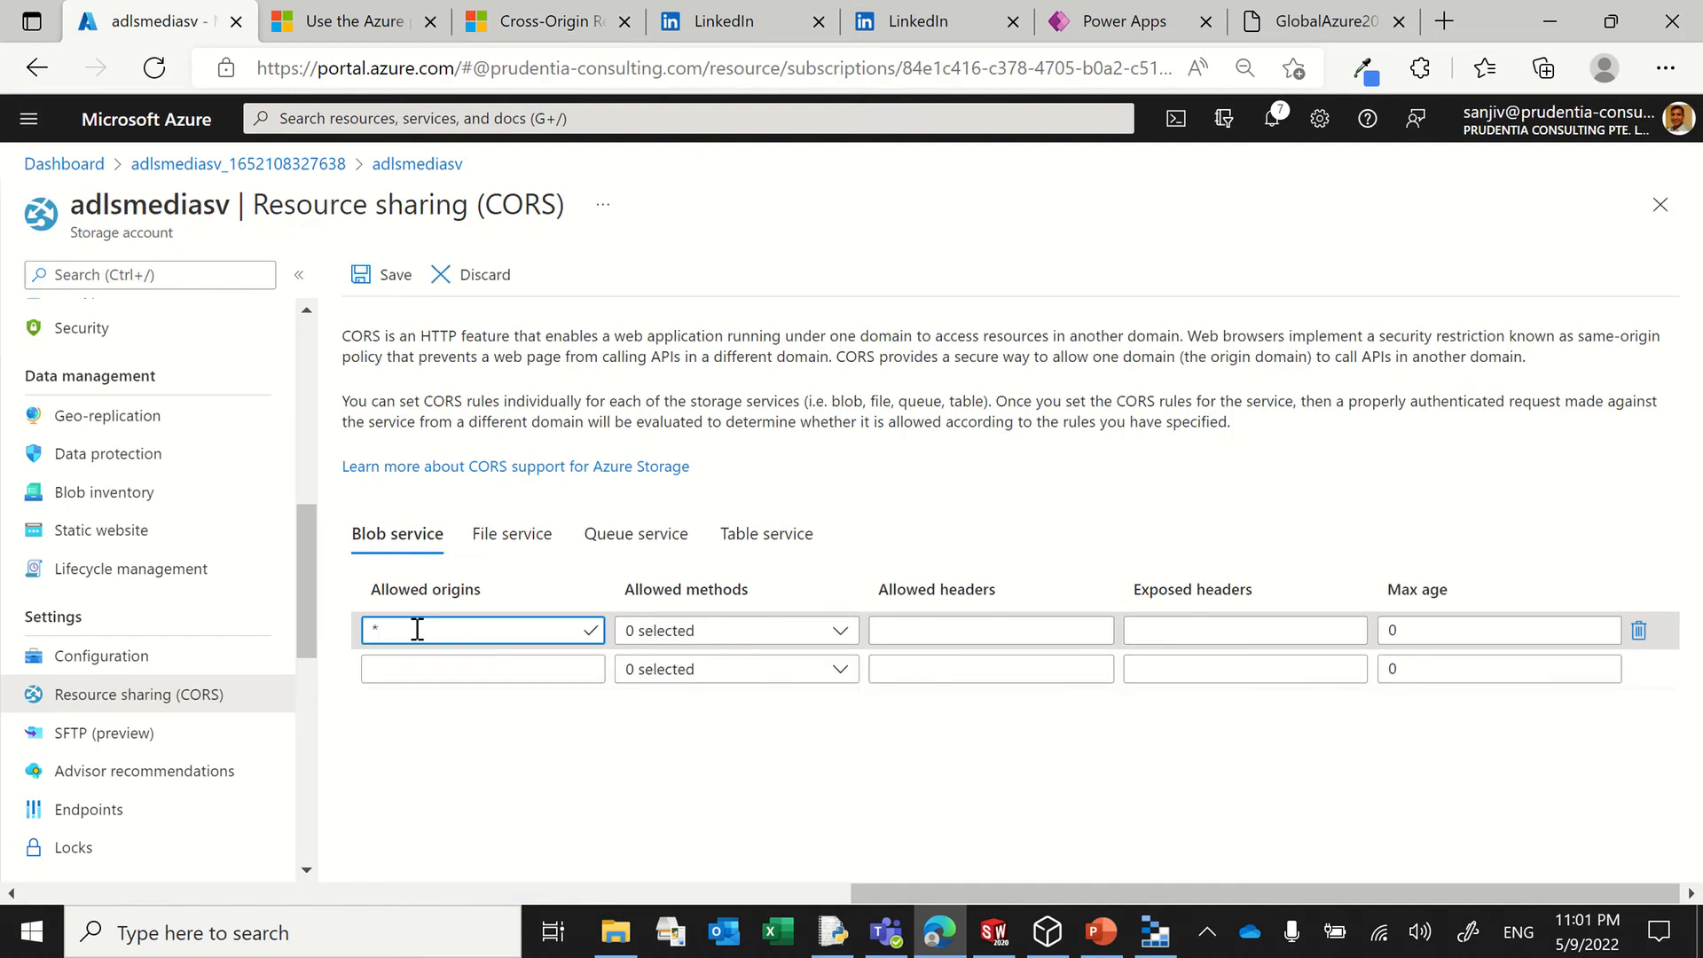
{"action": "left_click", "coordinate": [674, 629]}
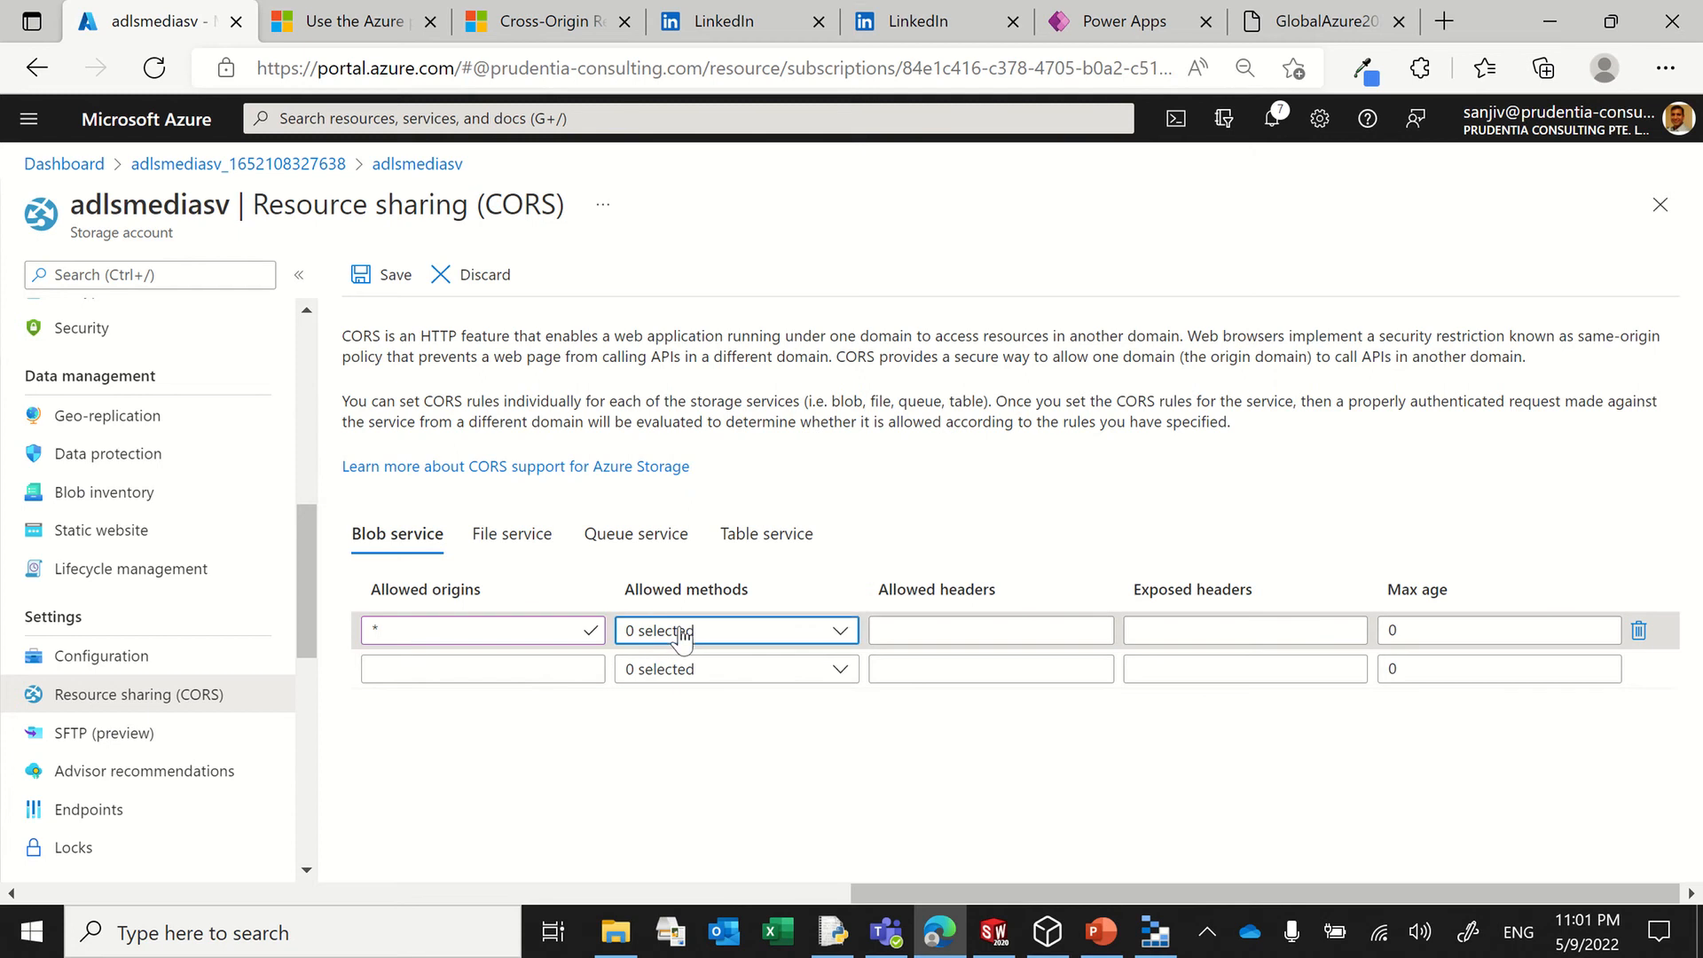
{"action": "left_click", "coordinate": [636, 369]}
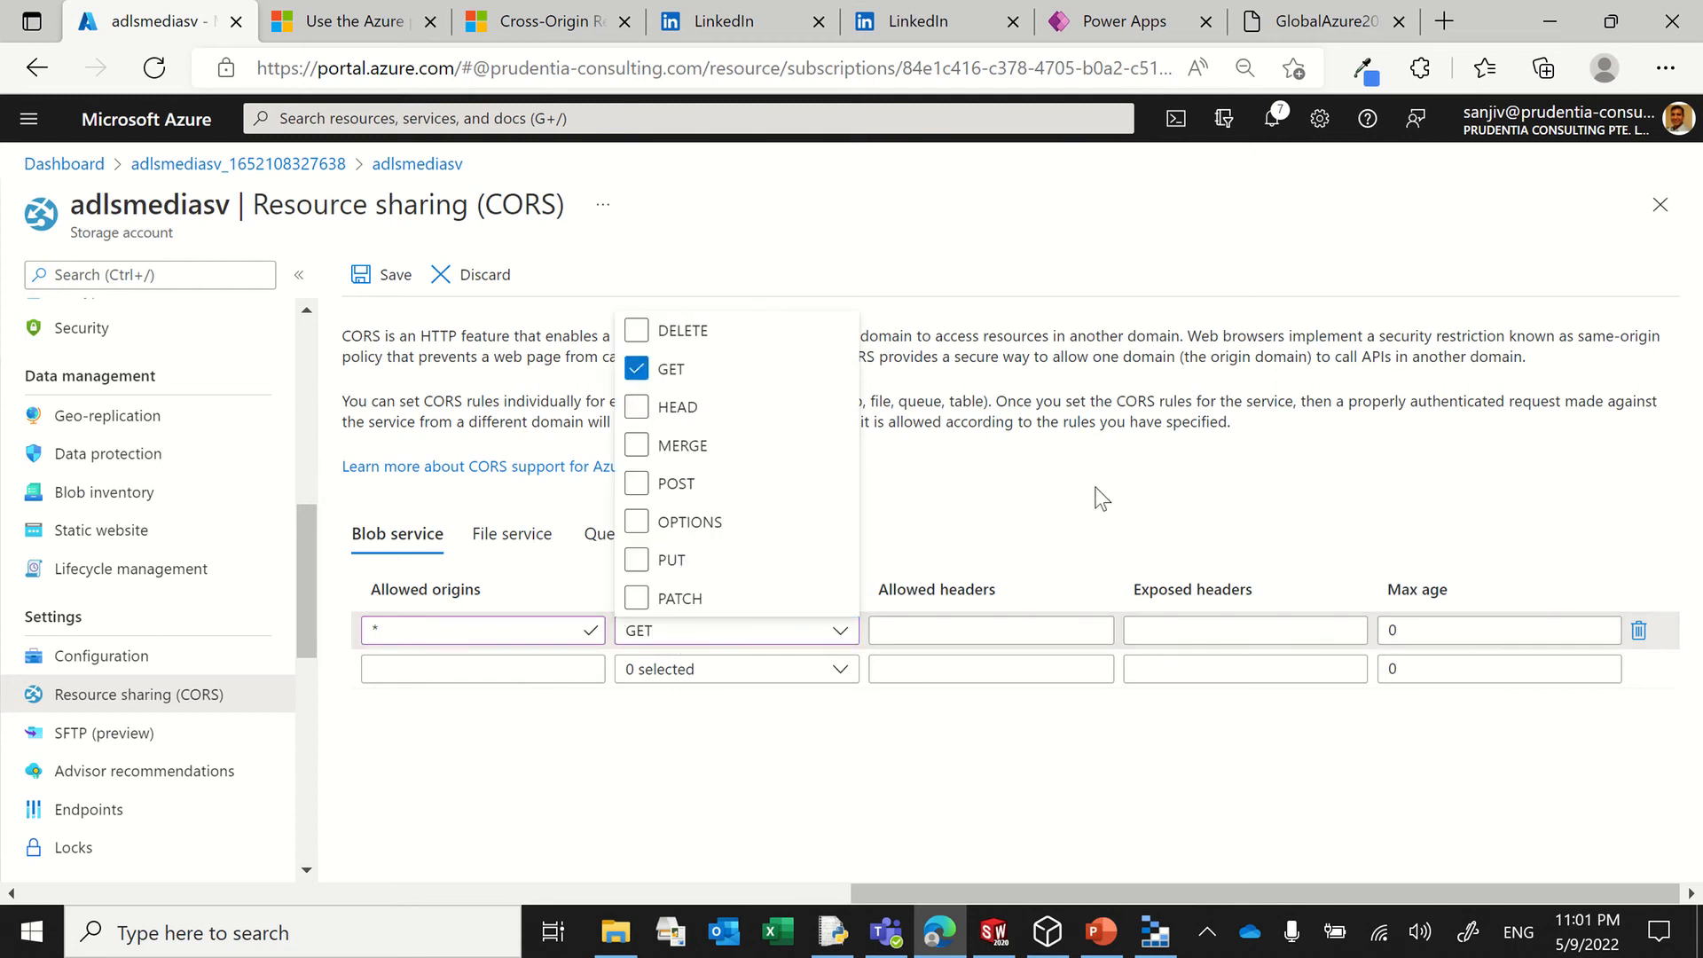
{"action": "left_click", "coordinate": [729, 630]}
{"action": "left_click", "coordinate": [940, 629]}
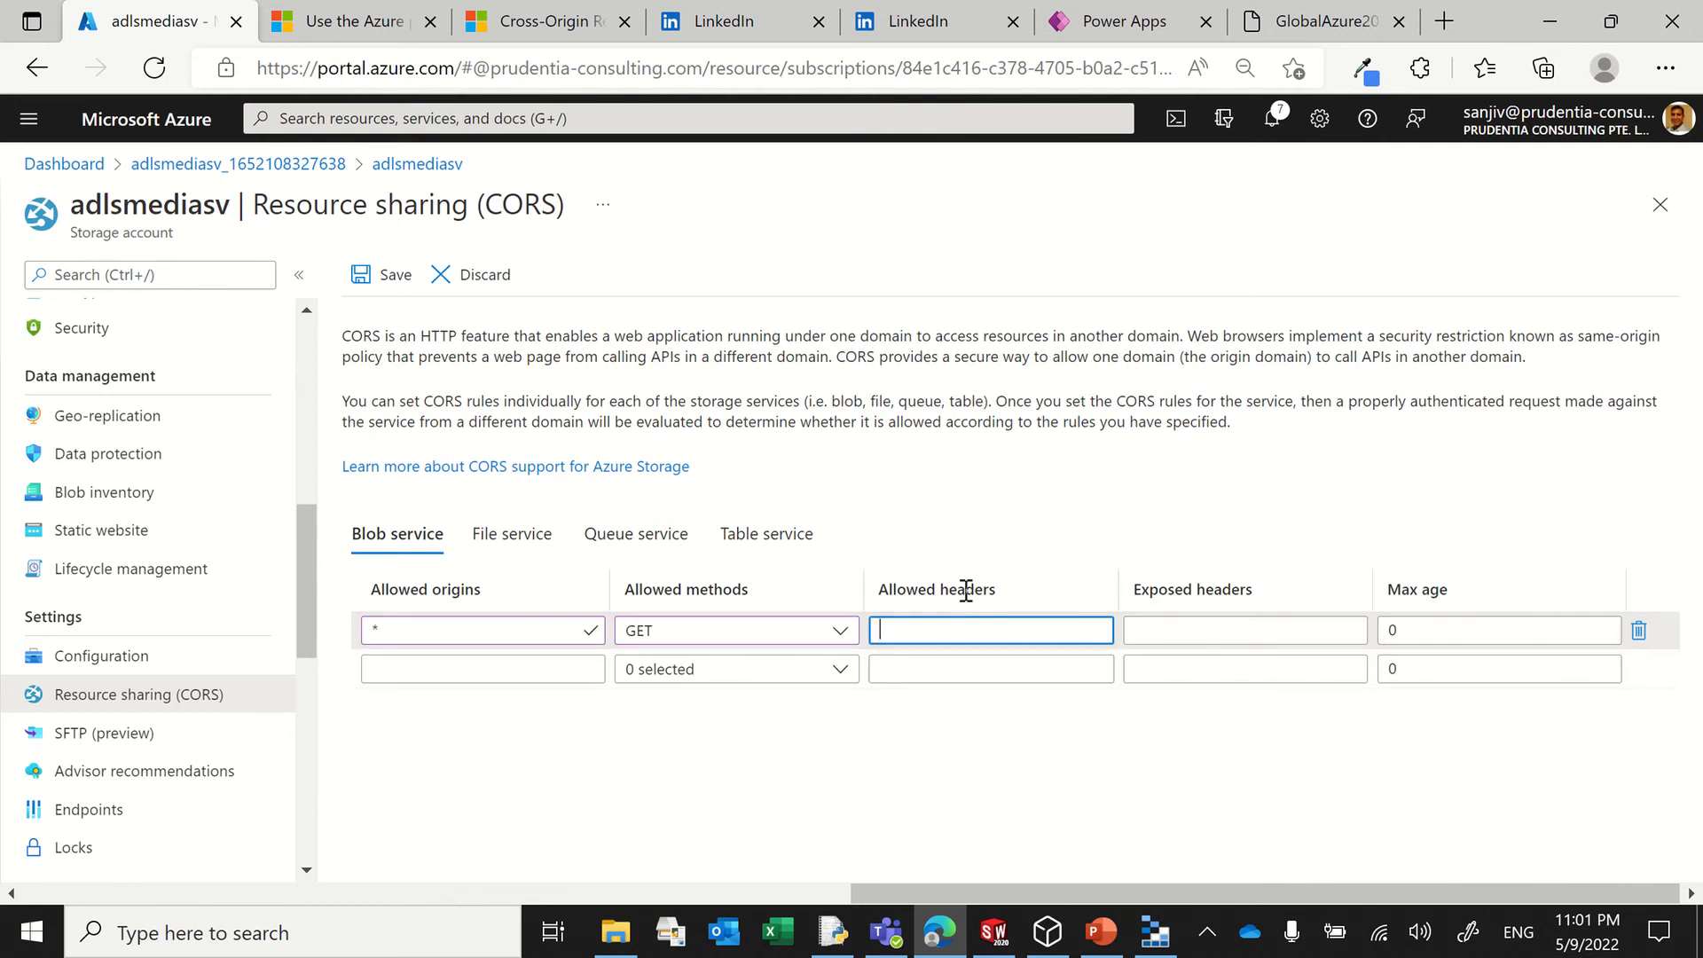
{"action": "left_click", "coordinate": [390, 274]}
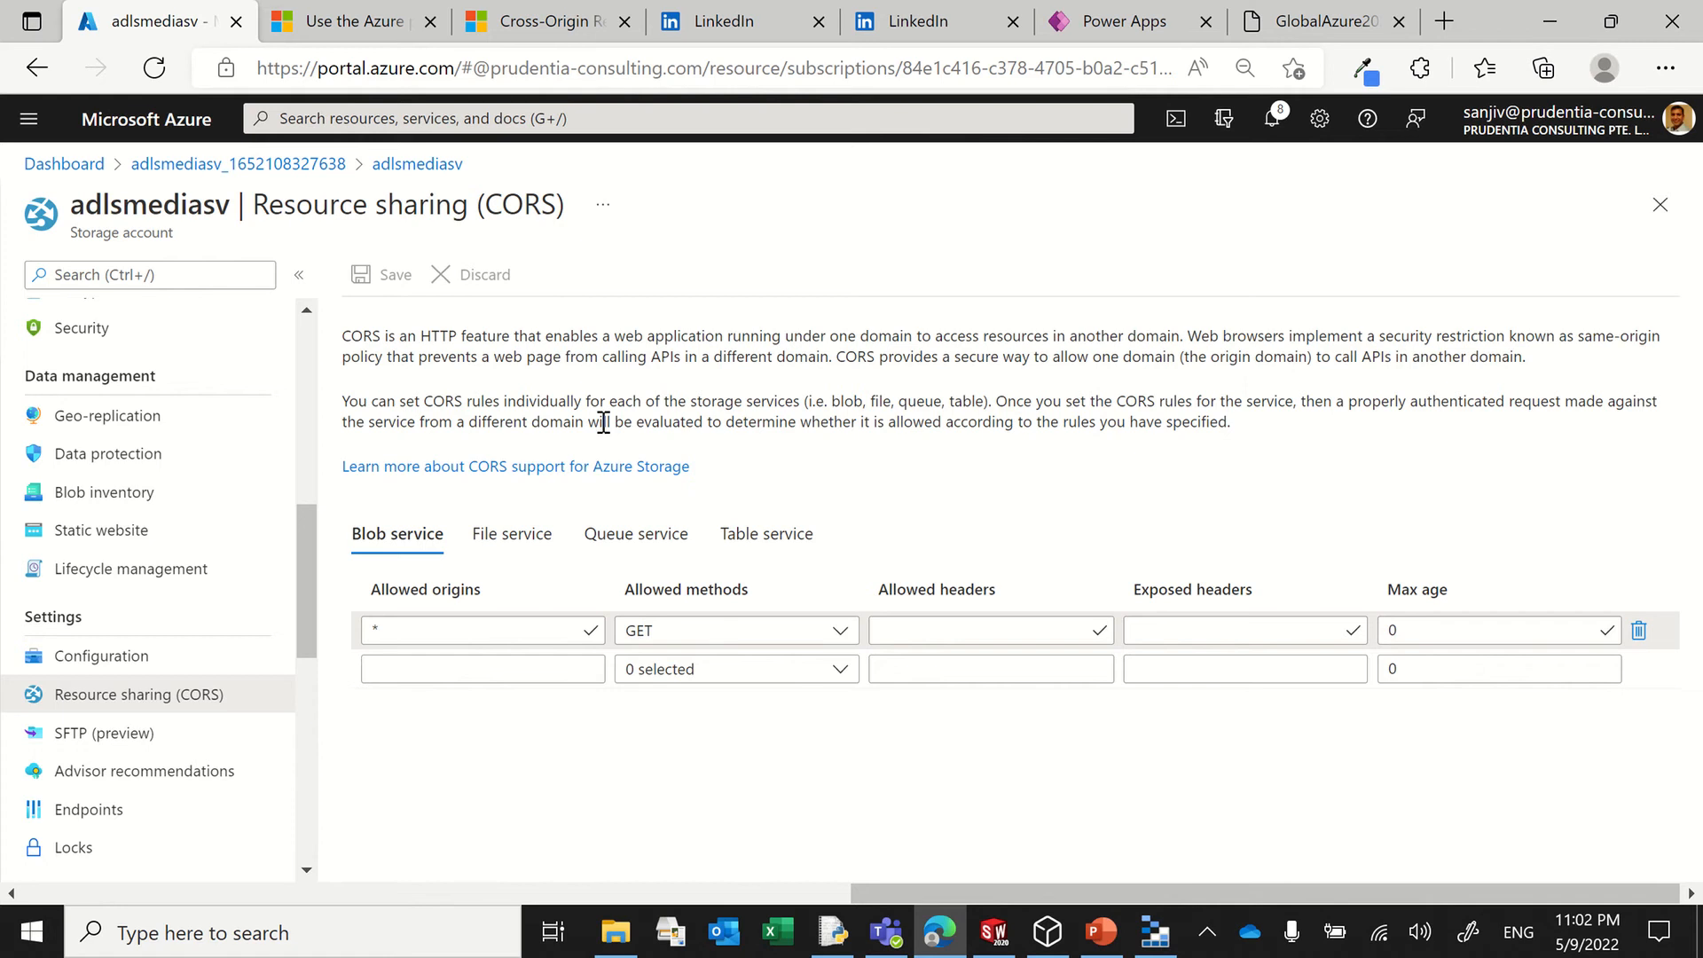
{"action": "left_click", "coordinate": [1155, 931]}
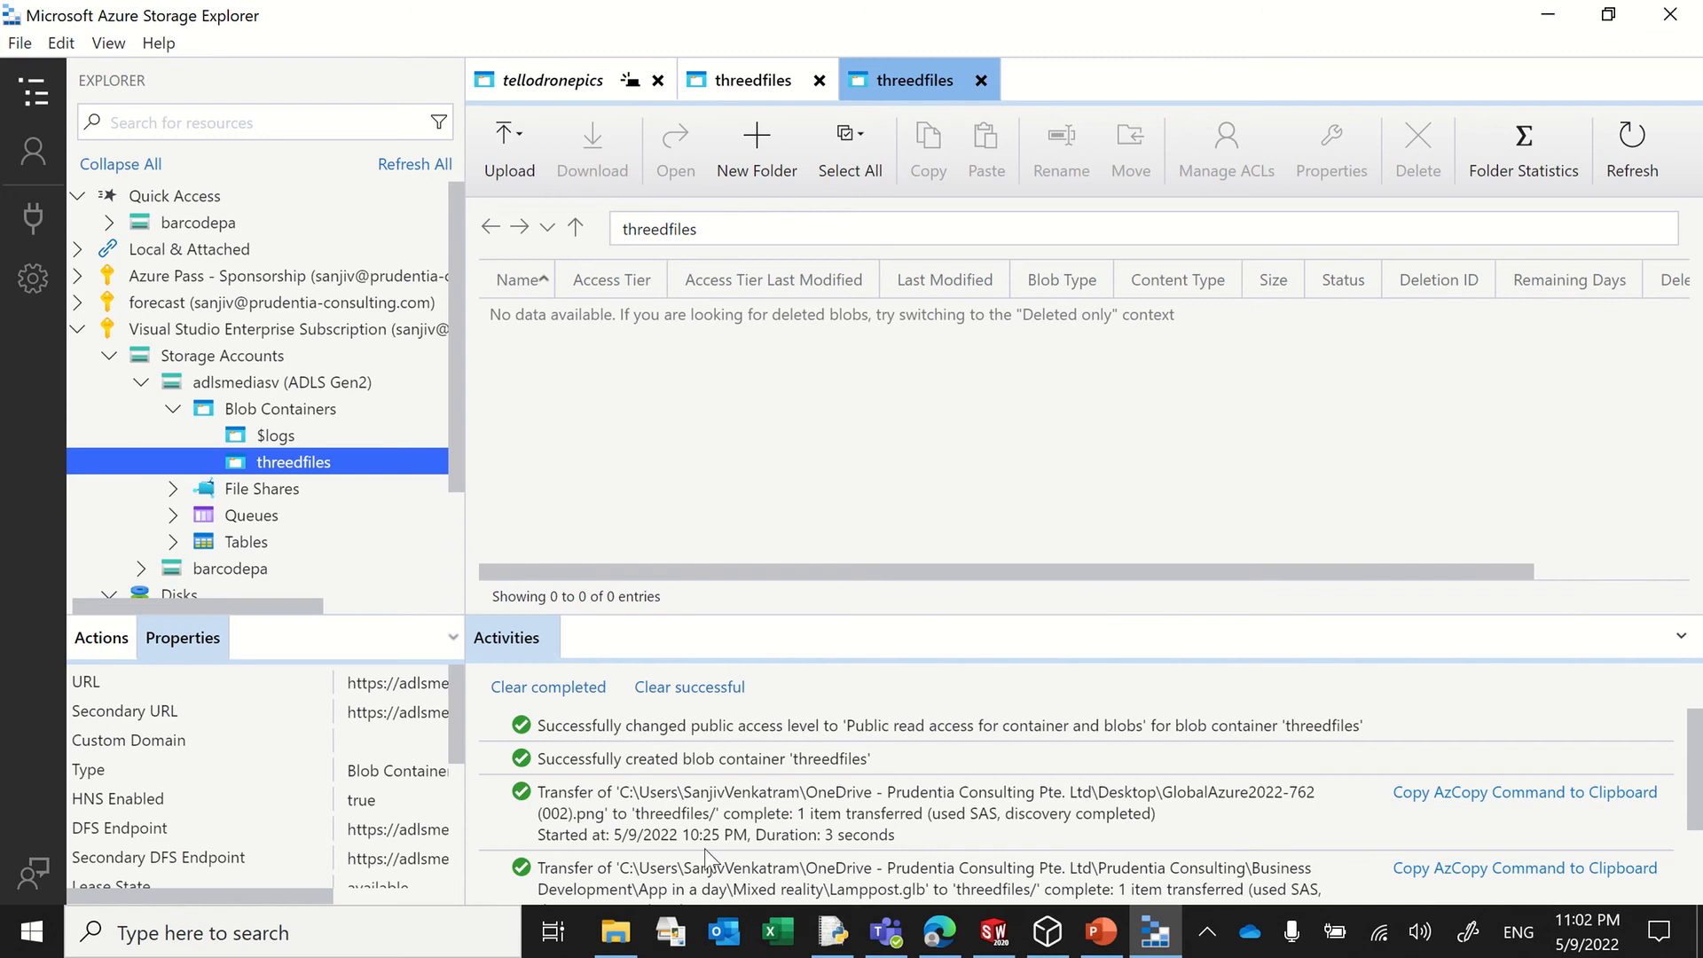
{"action": "left_click", "coordinate": [615, 931]}
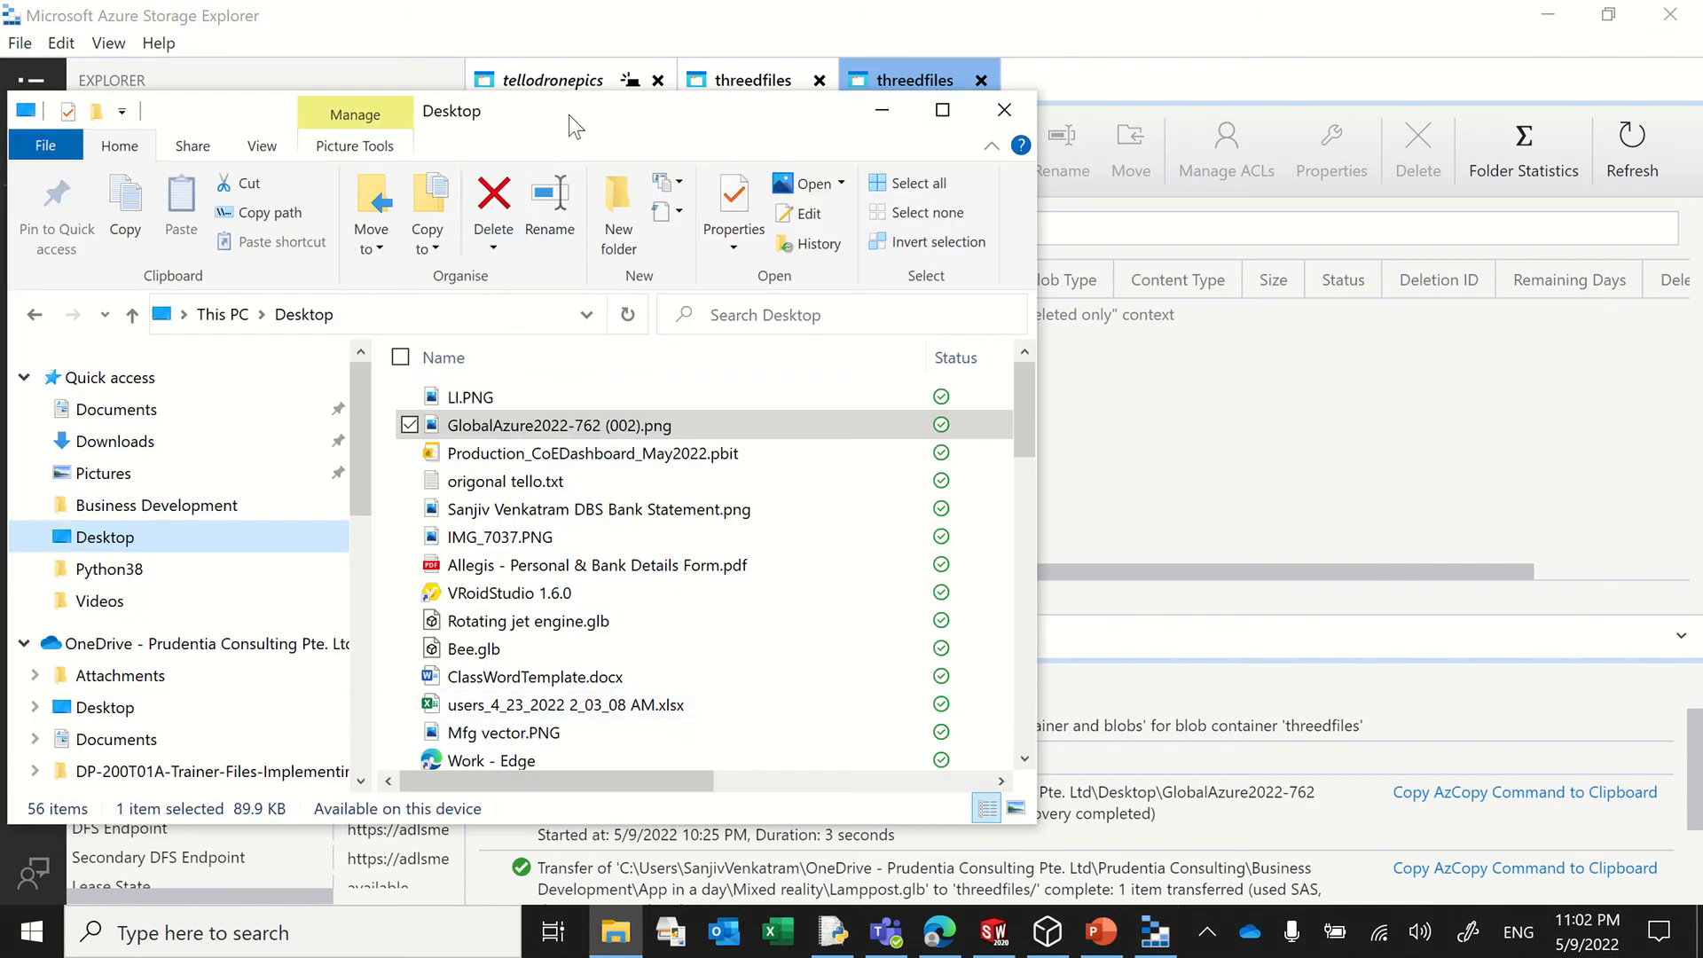
{"action": "left_click_drag", "start_coordinate": [568, 114], "coordinate": [319, 150]}
{"action": "left_click_drag", "start_coordinate": [410, 463], "coordinate": [1057, 460]}
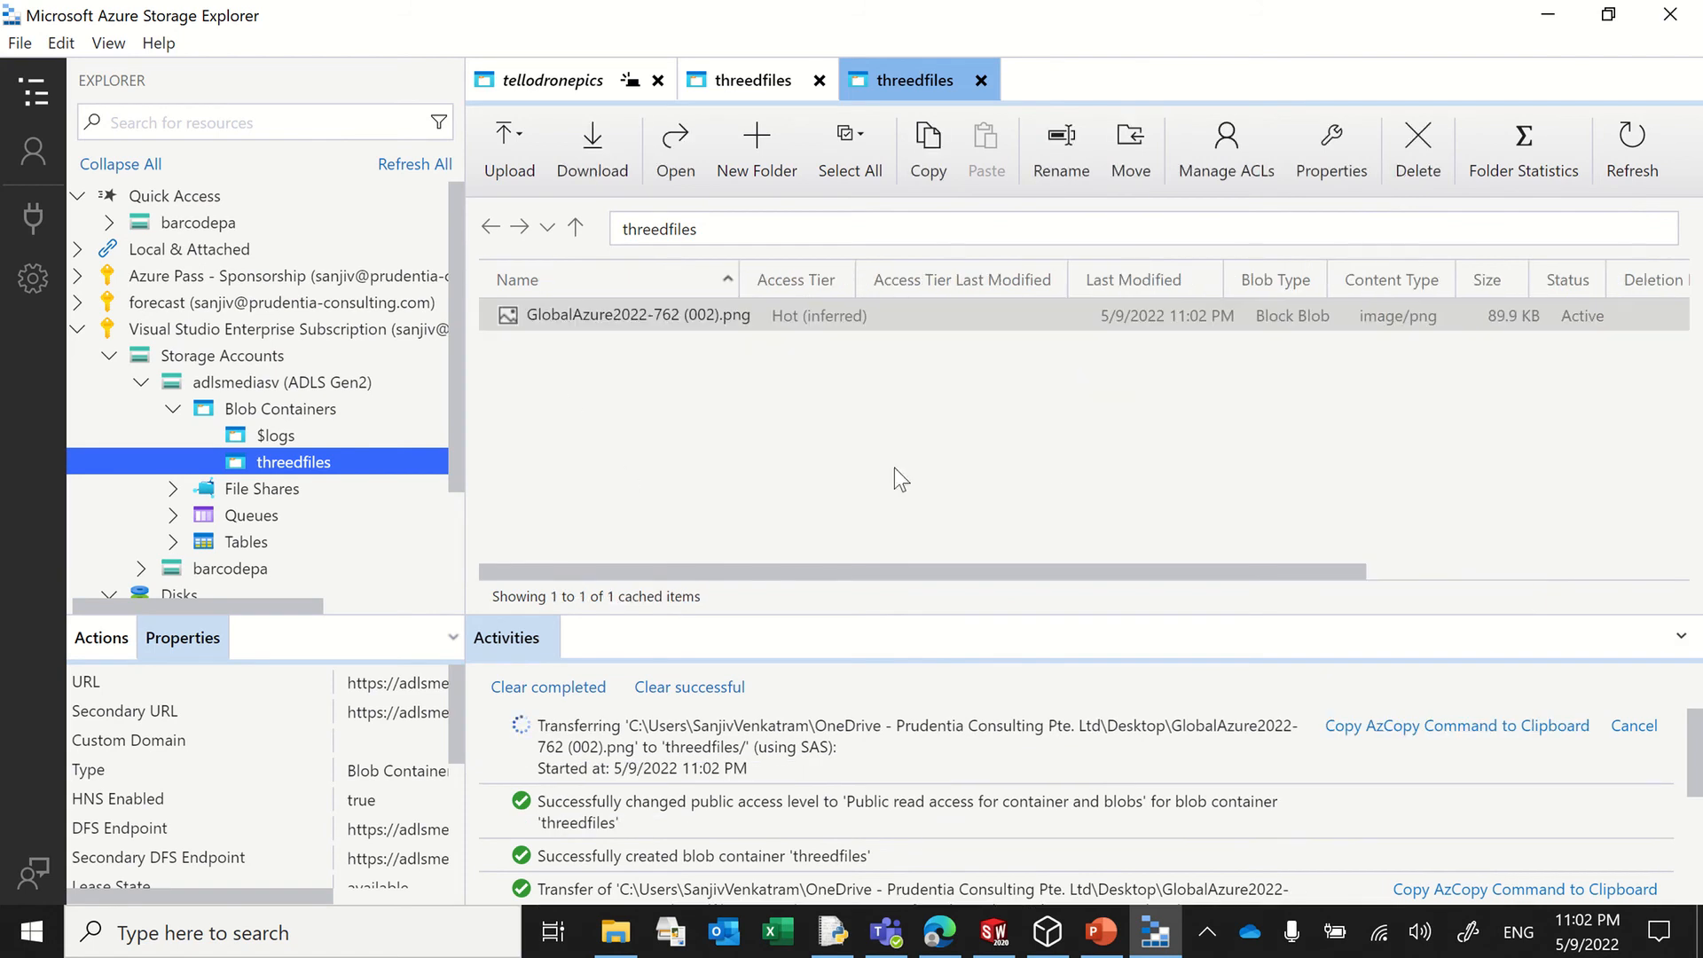
{"action": "right_click", "coordinate": [617, 317]}
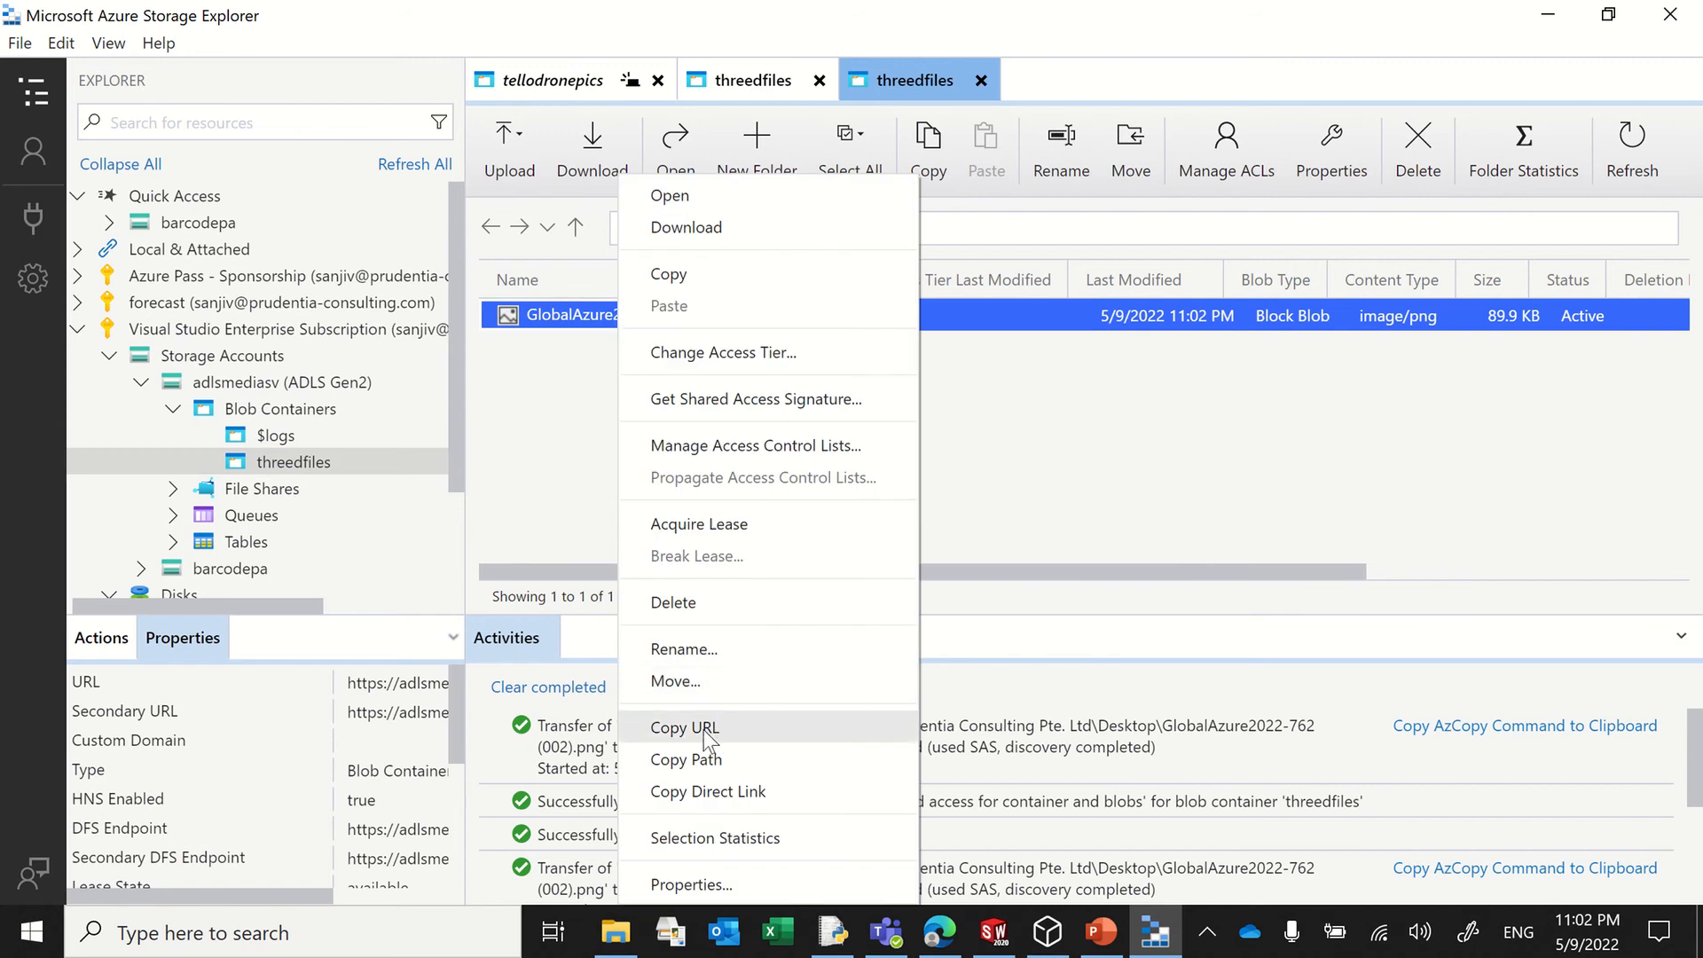
{"action": "left_click", "coordinate": [704, 728]}
{"action": "left_click", "coordinate": [939, 931]}
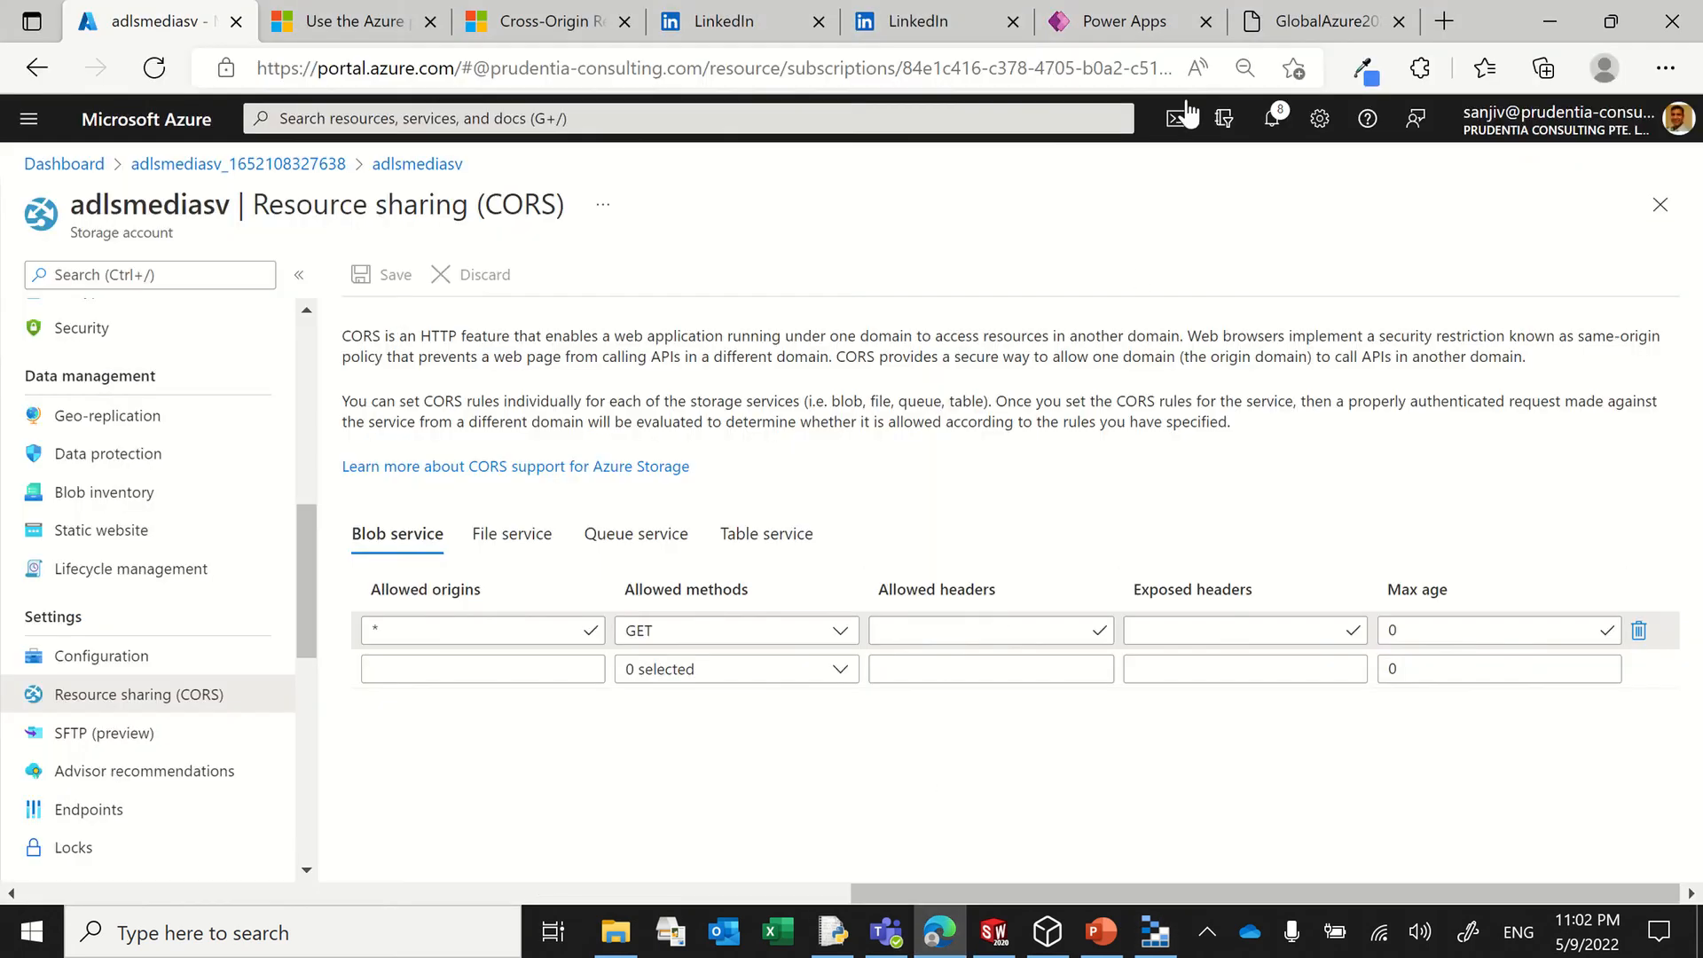
{"action": "left_click", "coordinate": [1321, 21]}
{"action": "left_click", "coordinate": [1122, 81]}
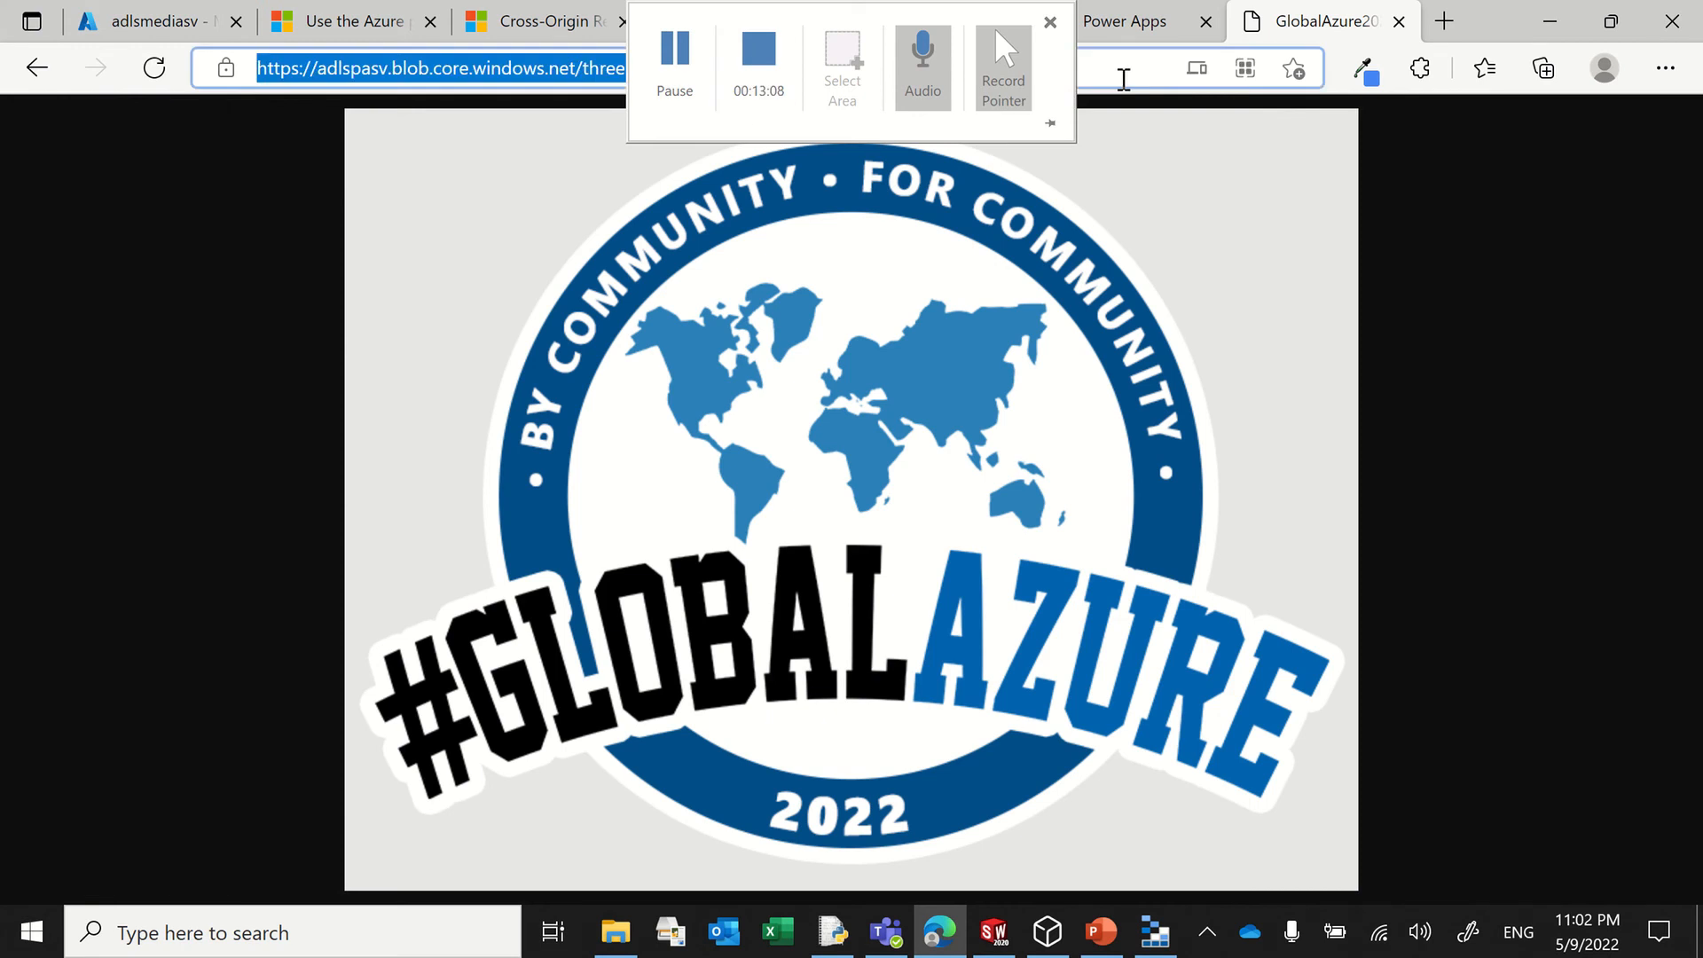
{"action": "key", "text": "ctrl+v"}
{"action": "key", "text": "Return"}
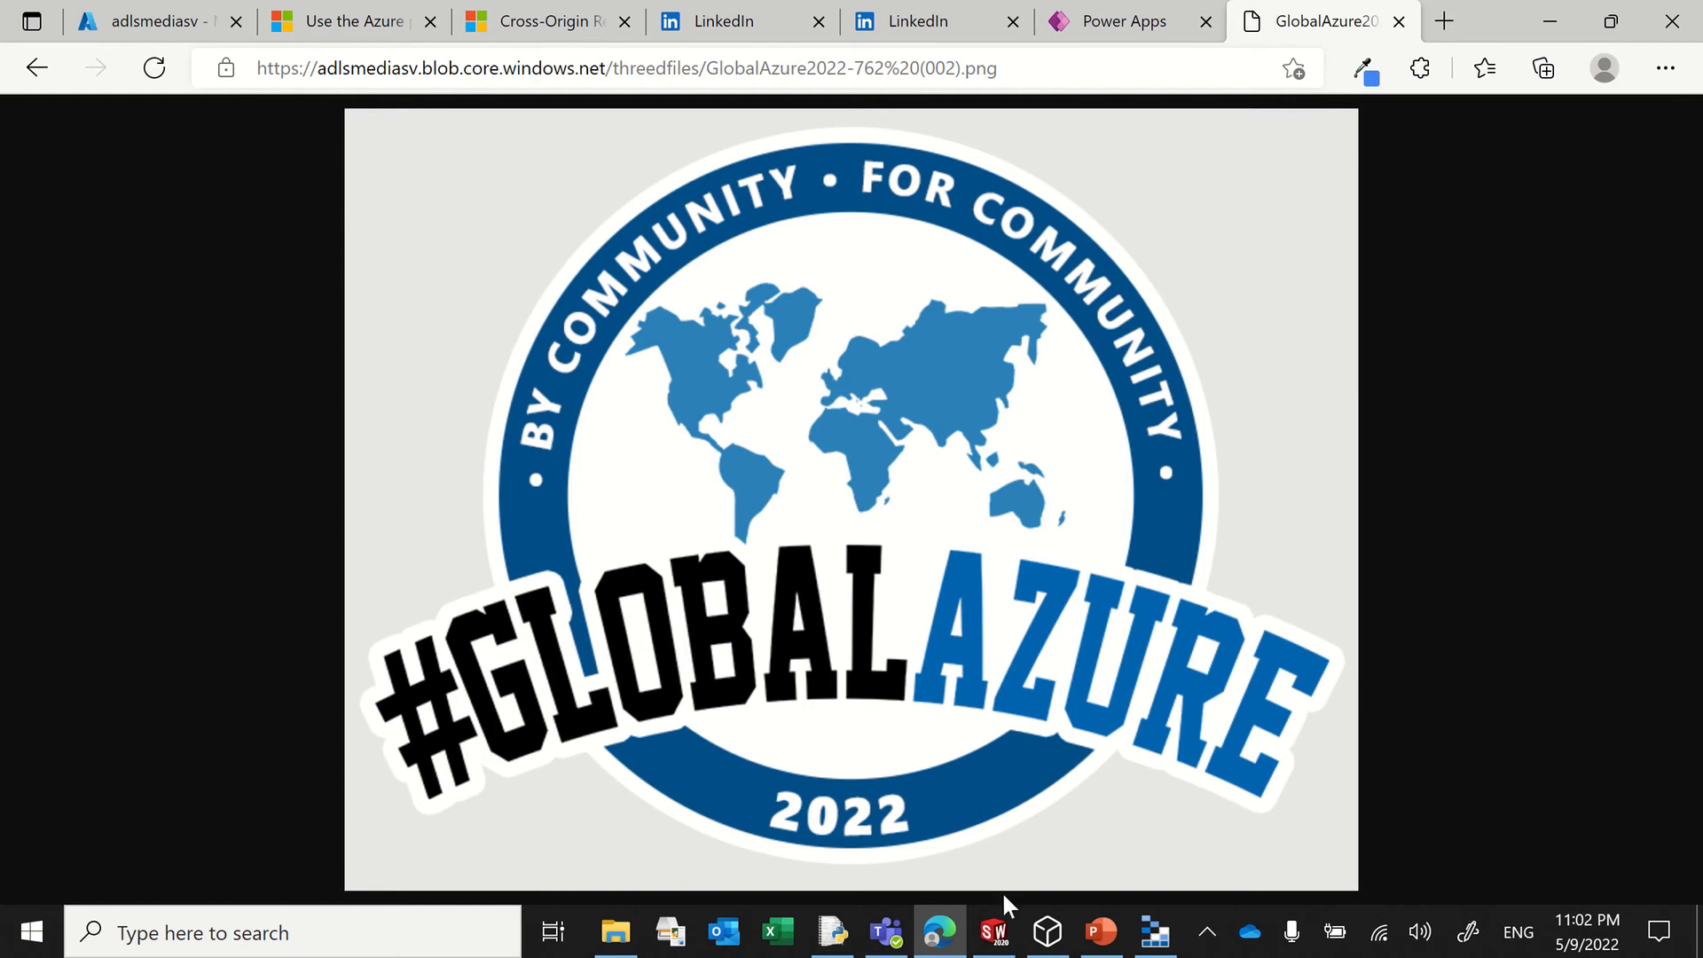
Step: Switch to File Explorer and open the Mixed reality folder under Business Development > App in a day
{"action": "left_click", "coordinate": [616, 931]}
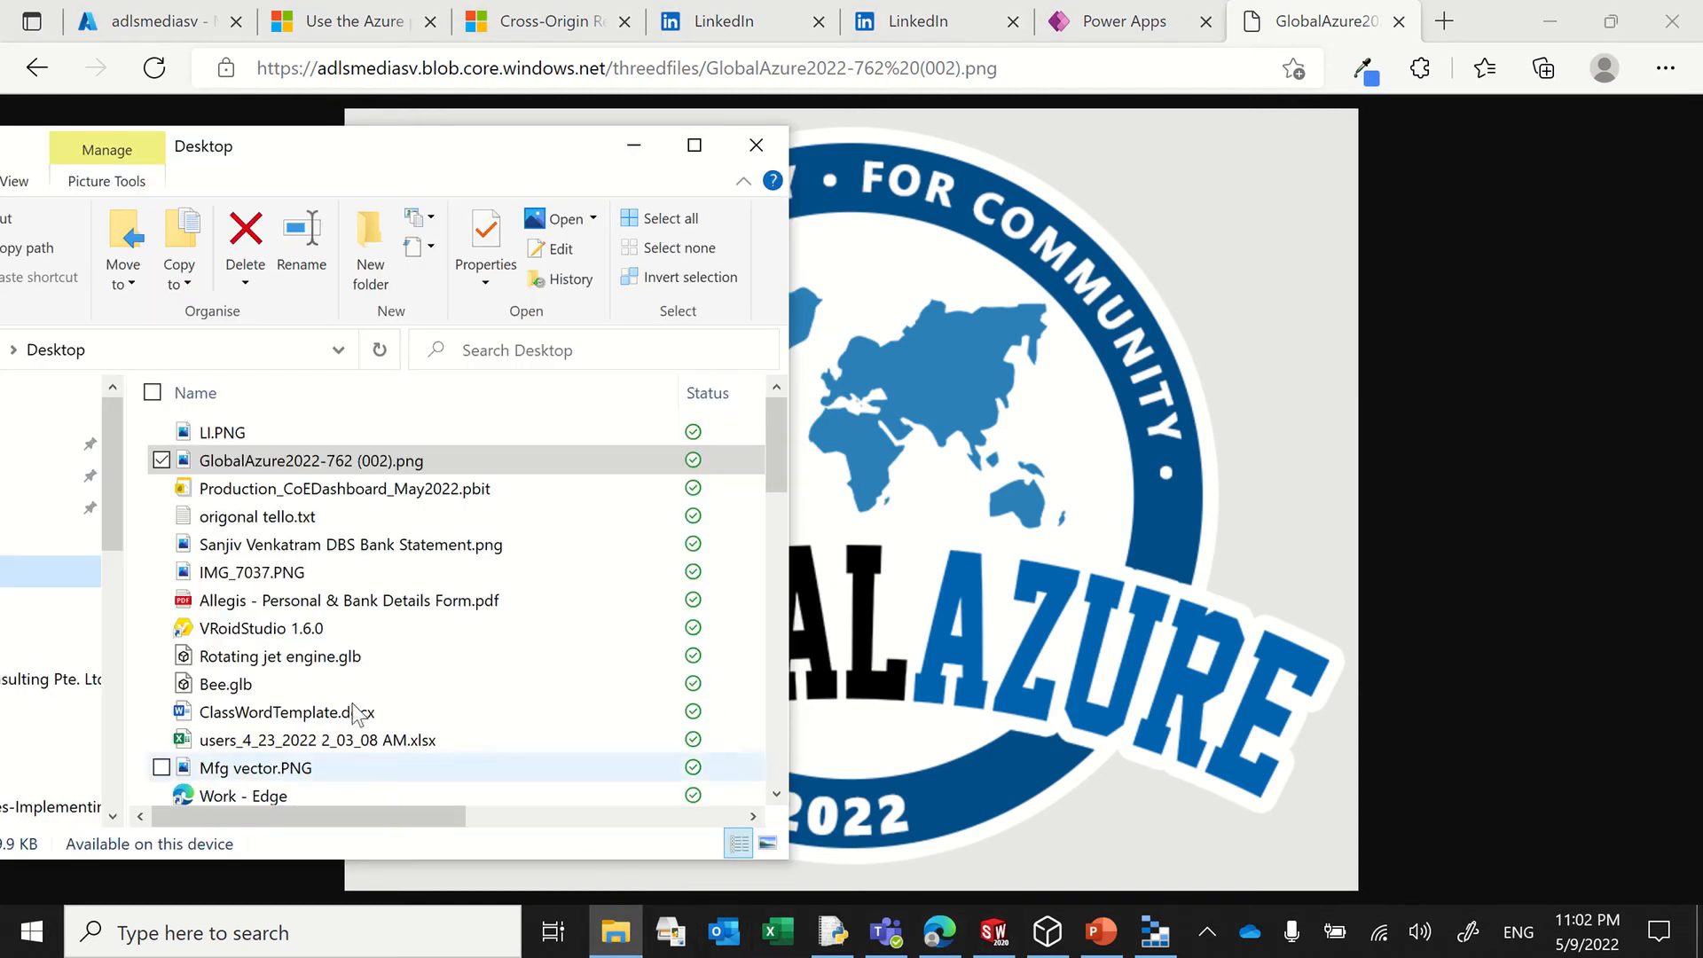
{"action": "left_click_drag", "start_coordinate": [380, 149], "coordinate": [789, 132]}
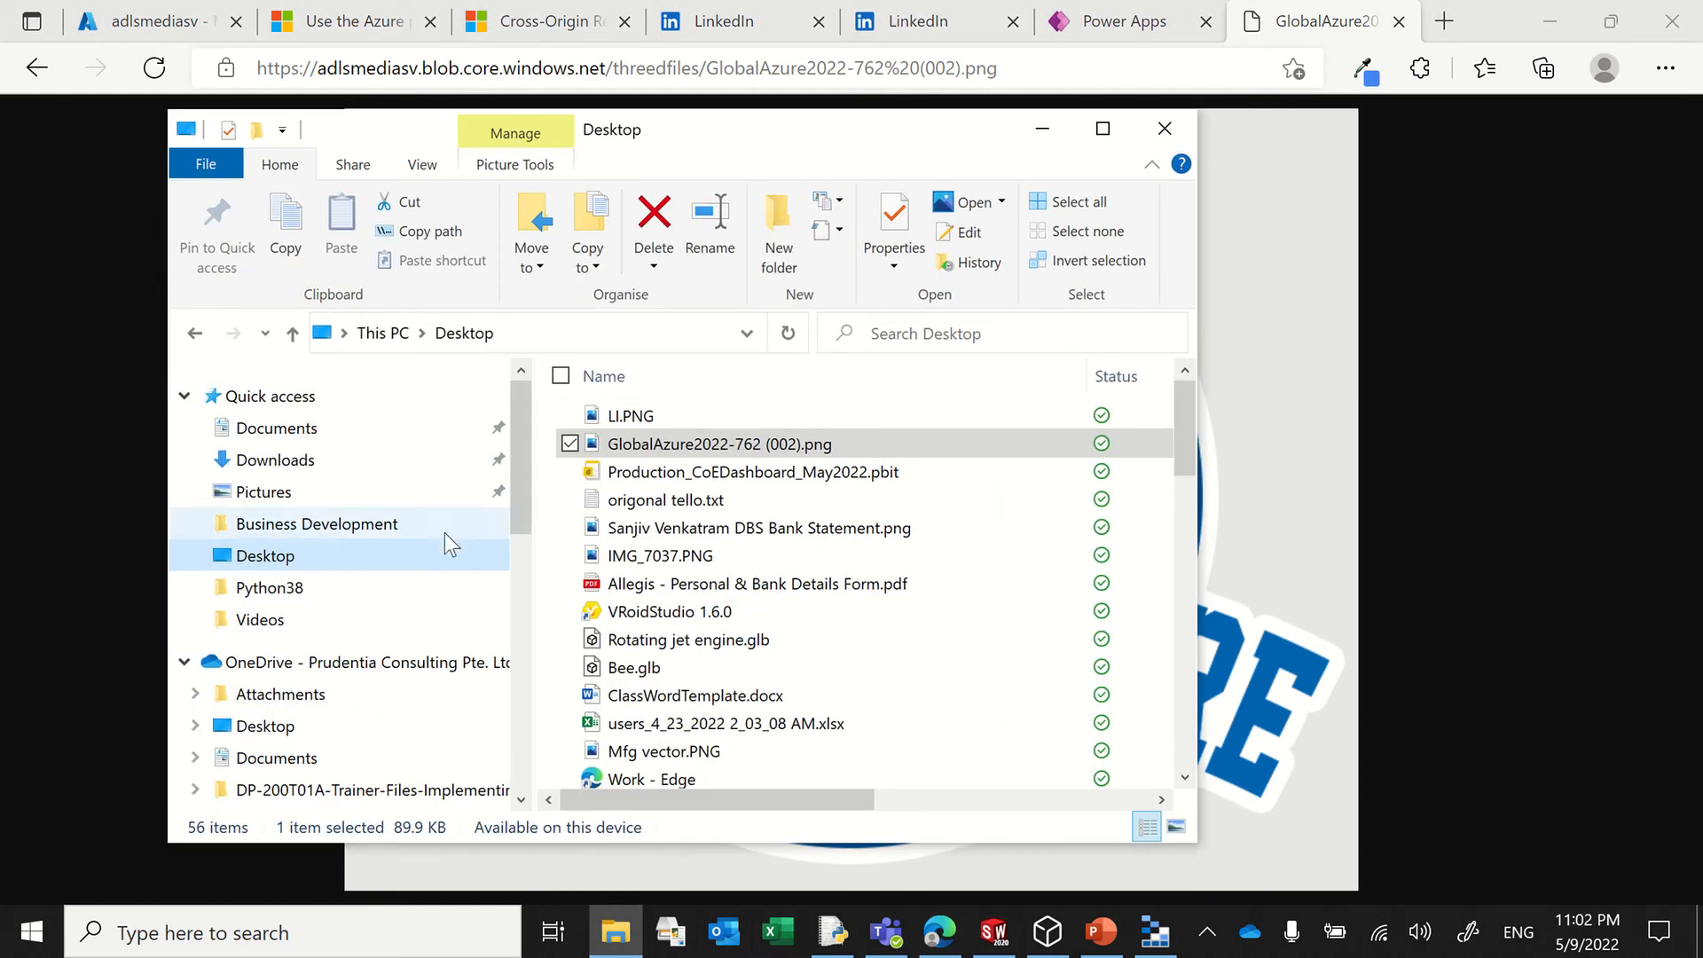
{"action": "left_click", "coordinate": [329, 536]}
{"action": "scroll", "coordinate": [683, 541], "scroll_direction": "down", "scroll_amount": 3}
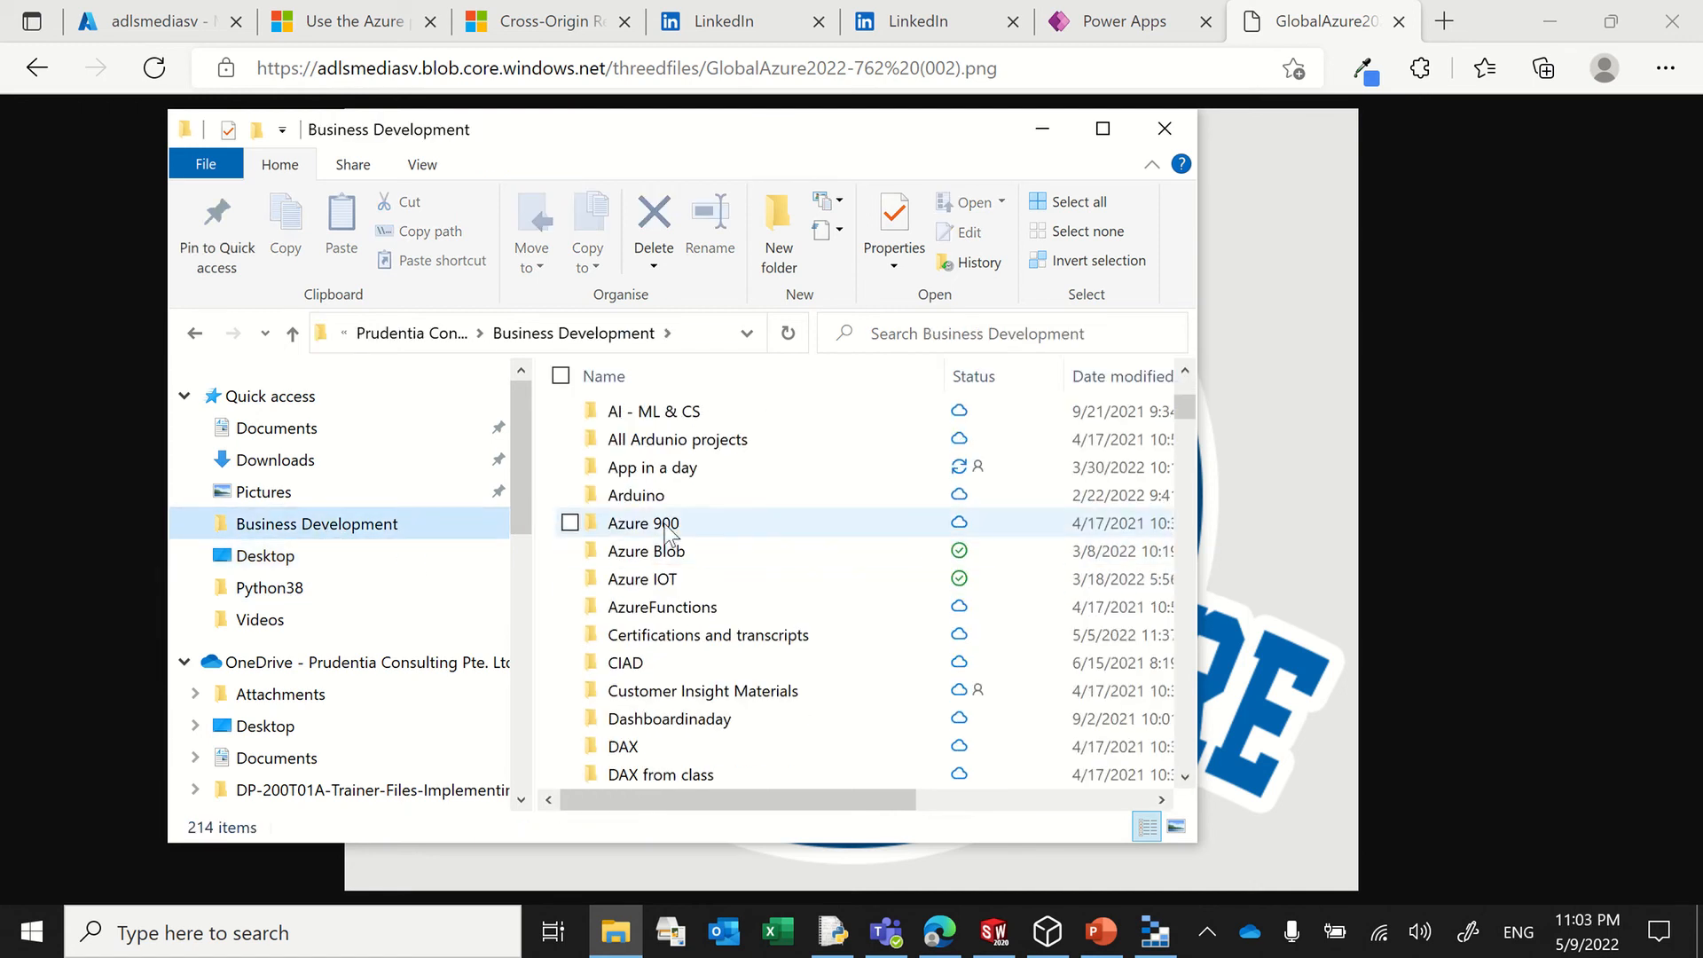
{"action": "double_click", "coordinate": [674, 468]}
{"action": "scroll", "coordinate": [717, 529], "scroll_direction": "down", "scroll_amount": 3}
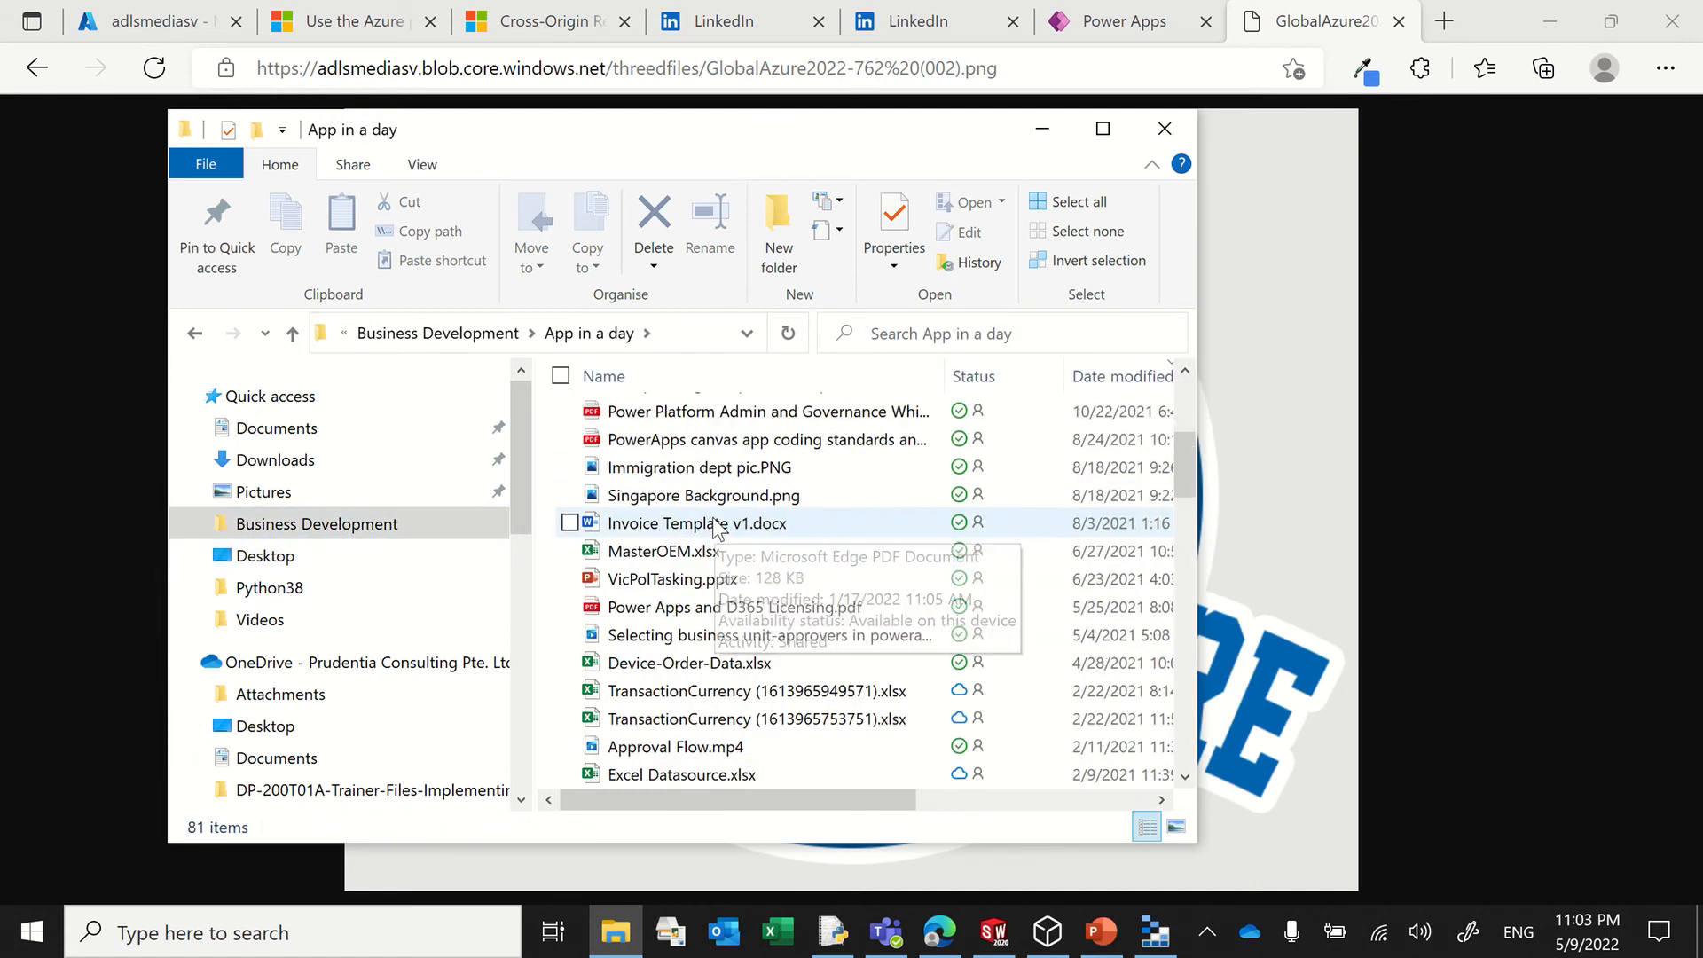
{"action": "scroll", "coordinate": [716, 527], "scroll_direction": "down", "scroll_amount": 15}
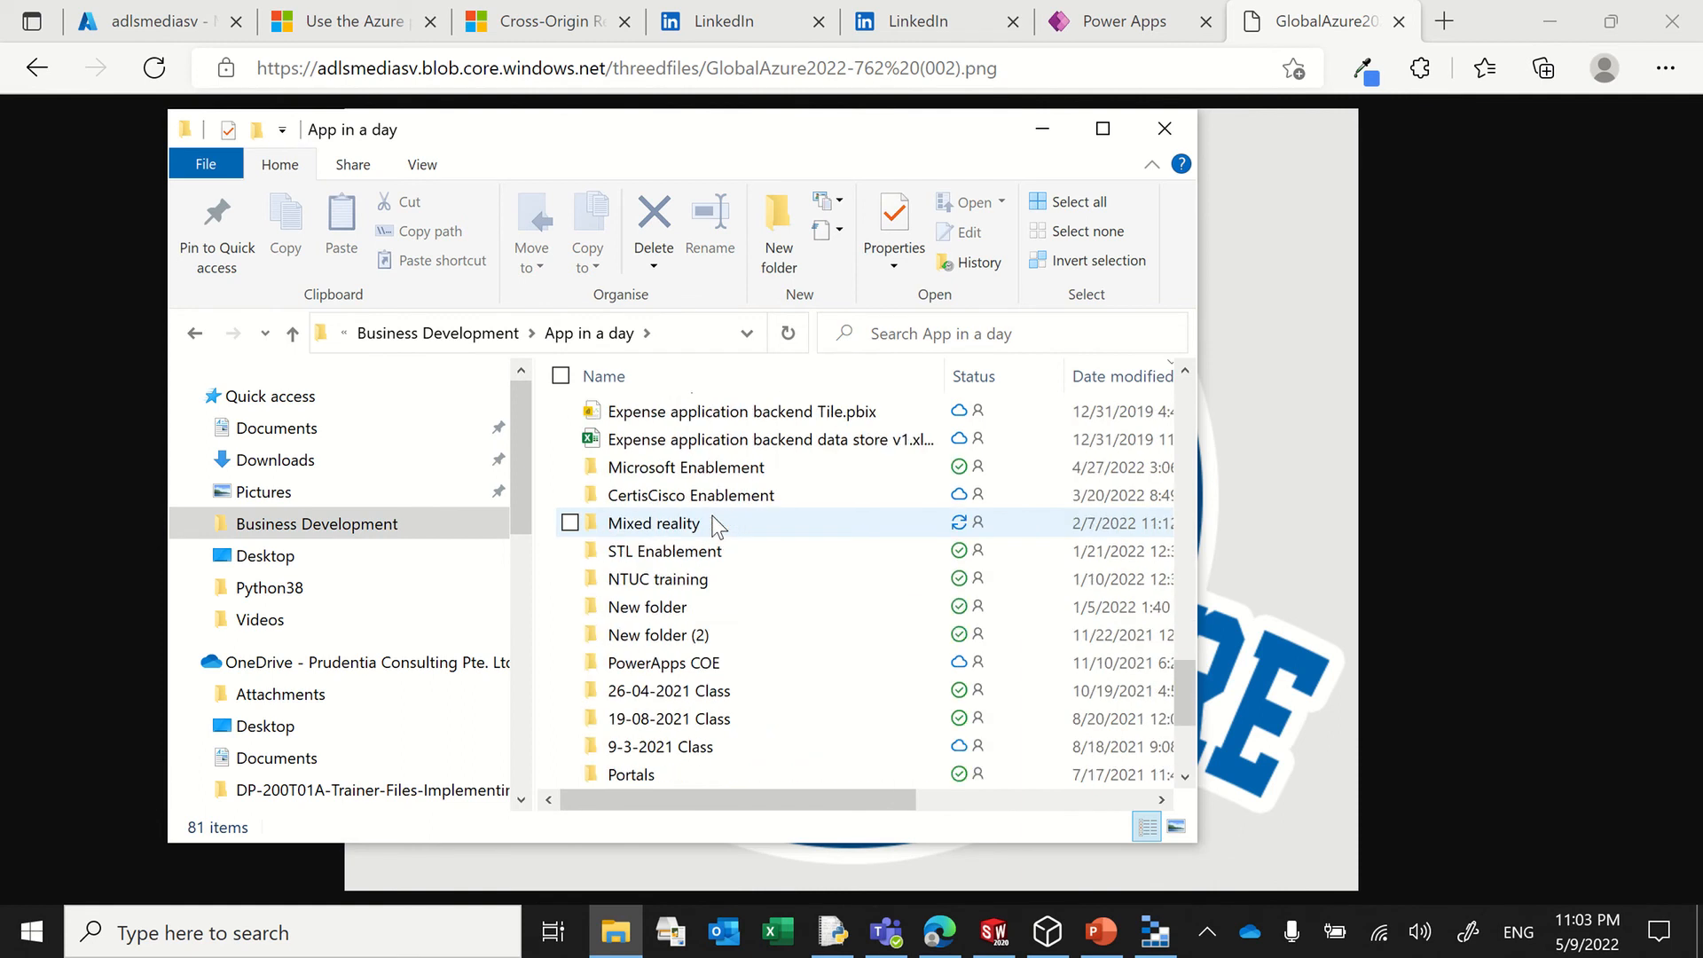
{"action": "double_click", "coordinate": [701, 530]}
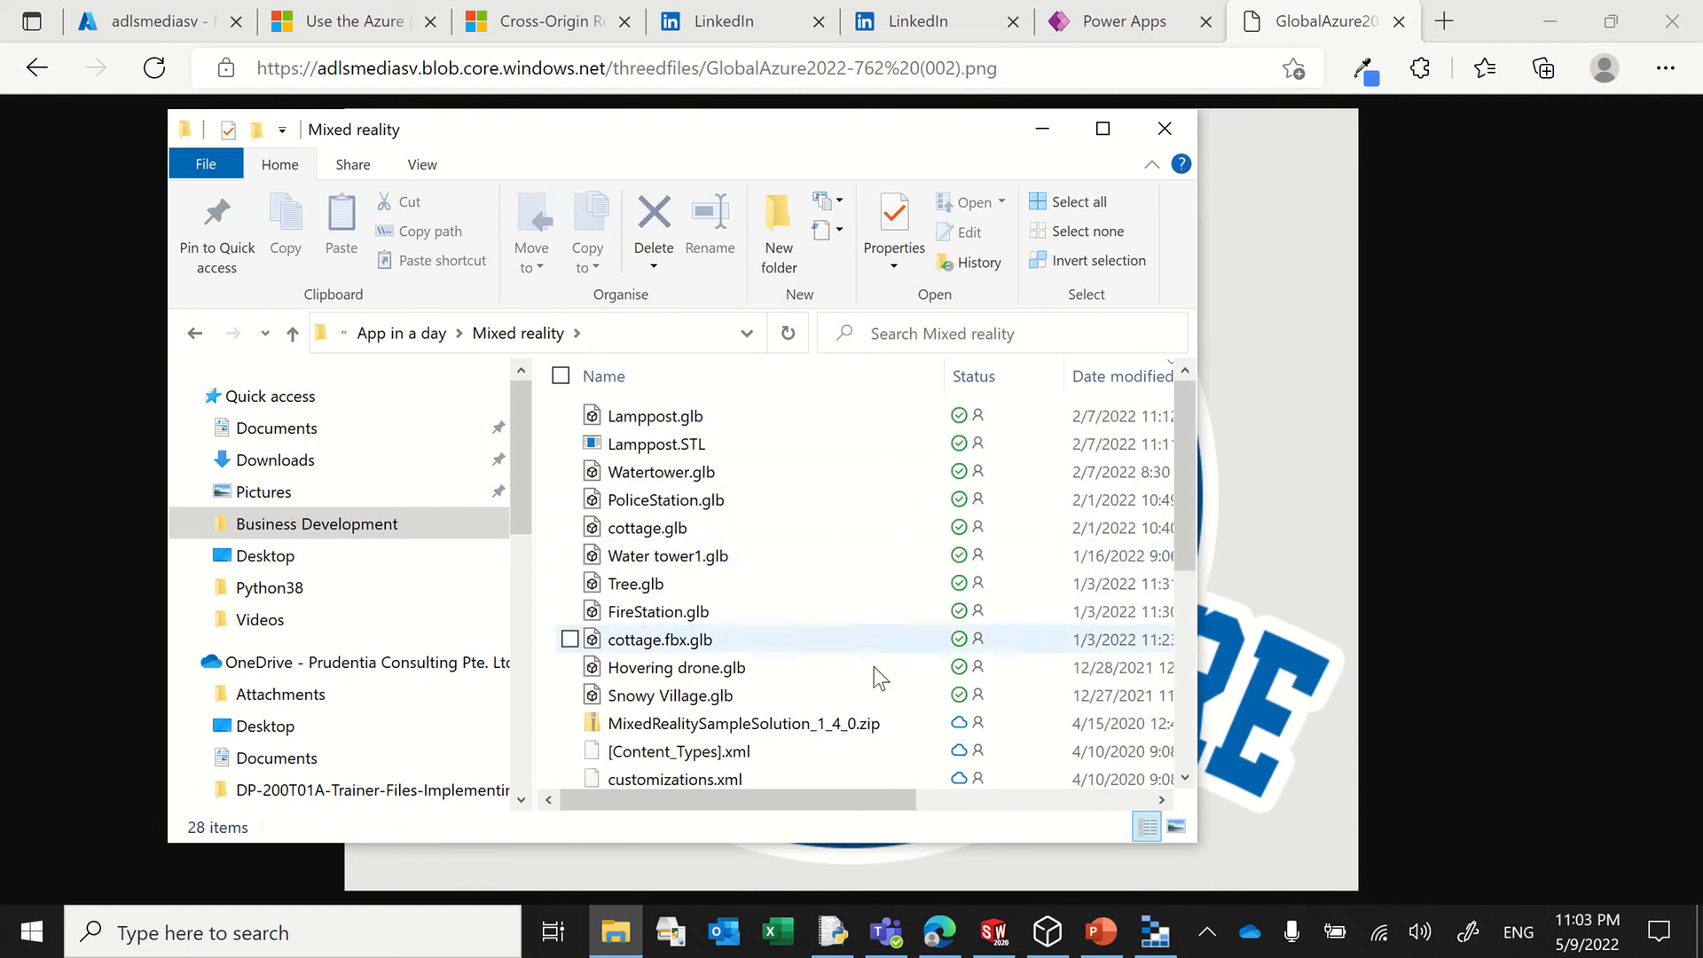
Step: Upload Lamppost.glb from the Mixed reality folder into the threedfiles container in Azure Storage Explorer and maximize its window
{"action": "left_click", "coordinate": [1149, 939]}
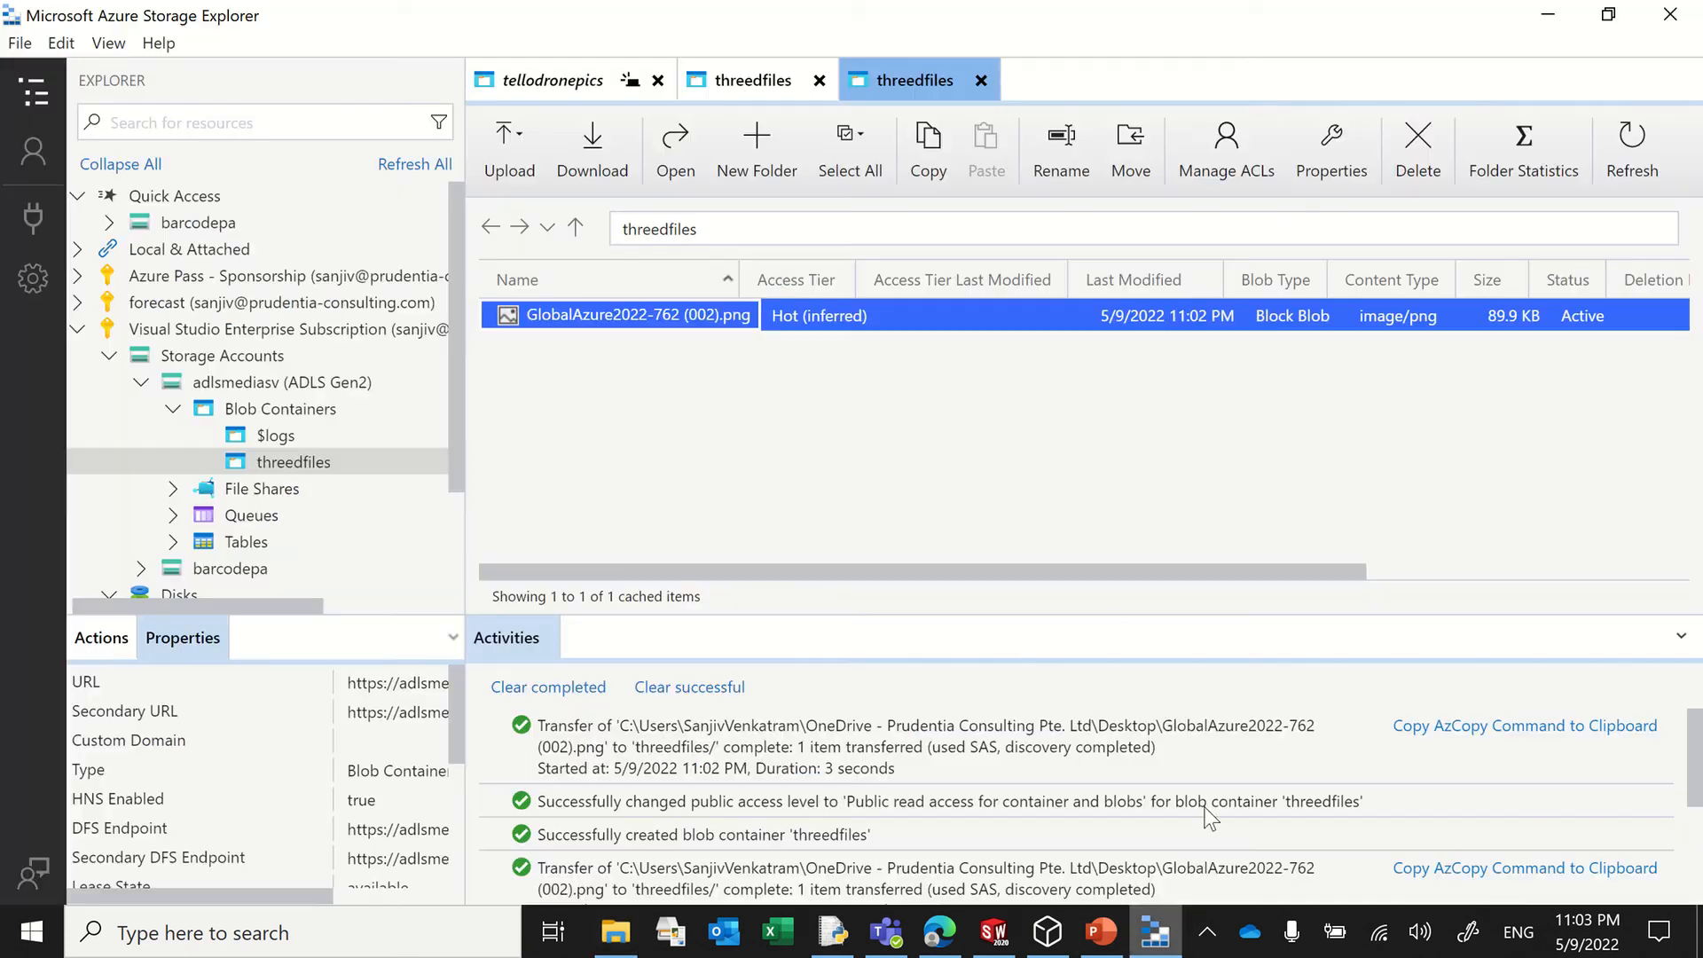
{"action": "left_click_drag", "start_coordinate": [683, 11], "coordinate": [1240, 219]}
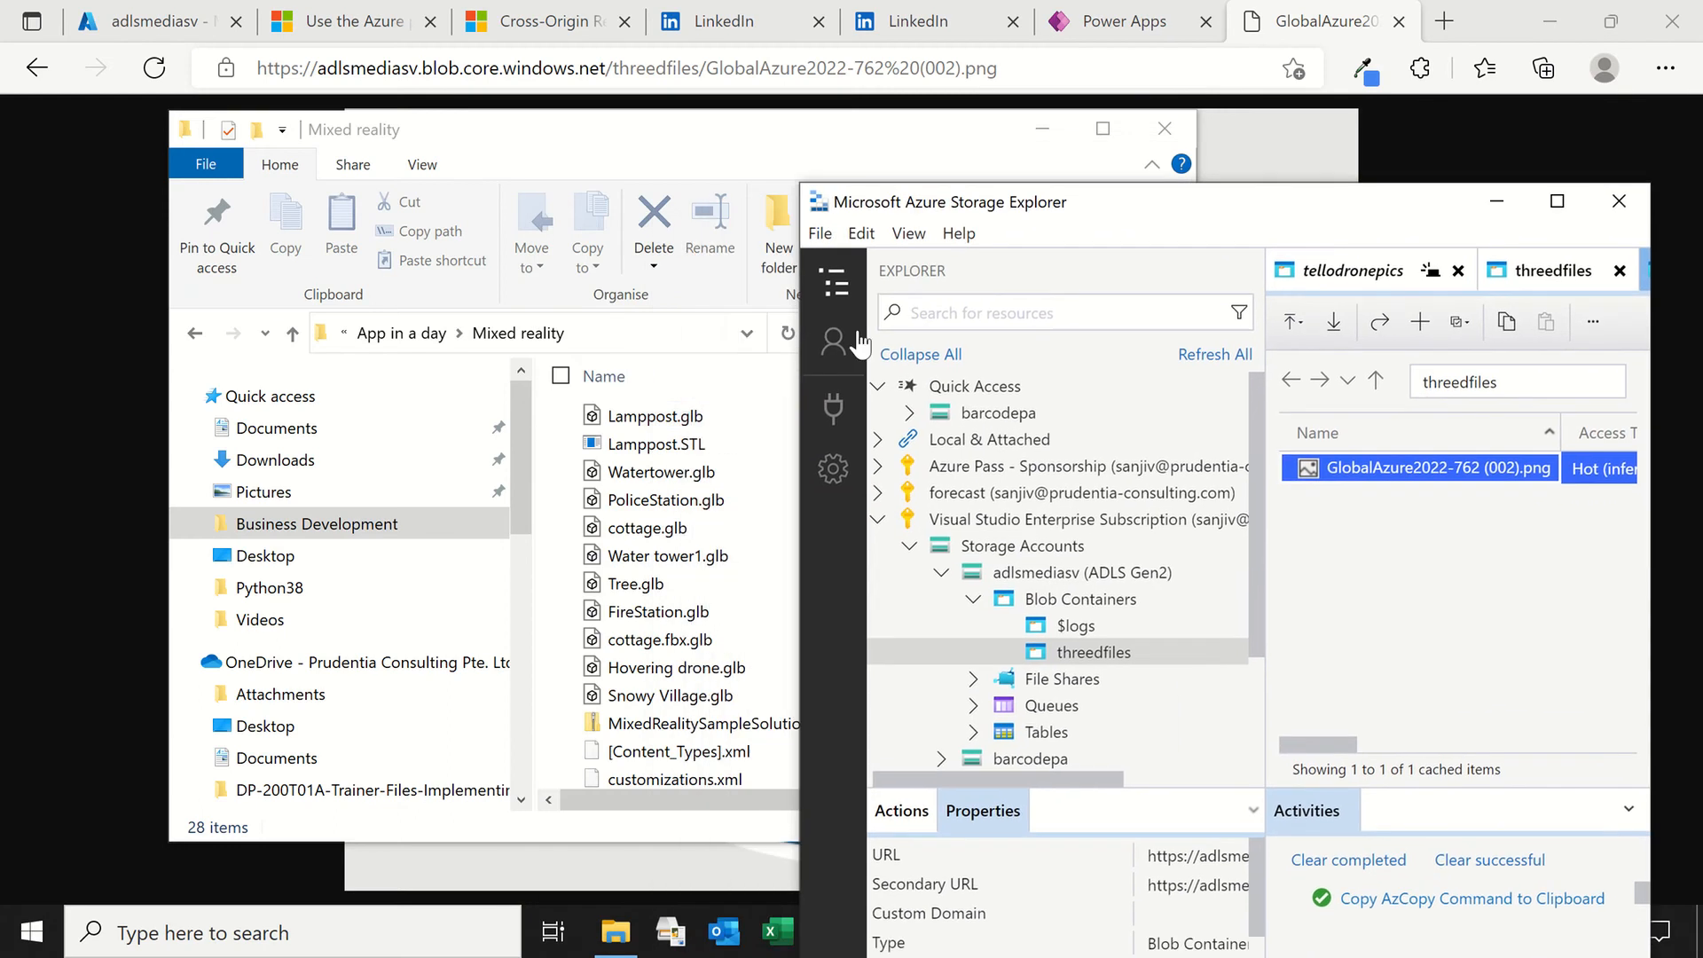
{"action": "left_click", "coordinate": [680, 424]}
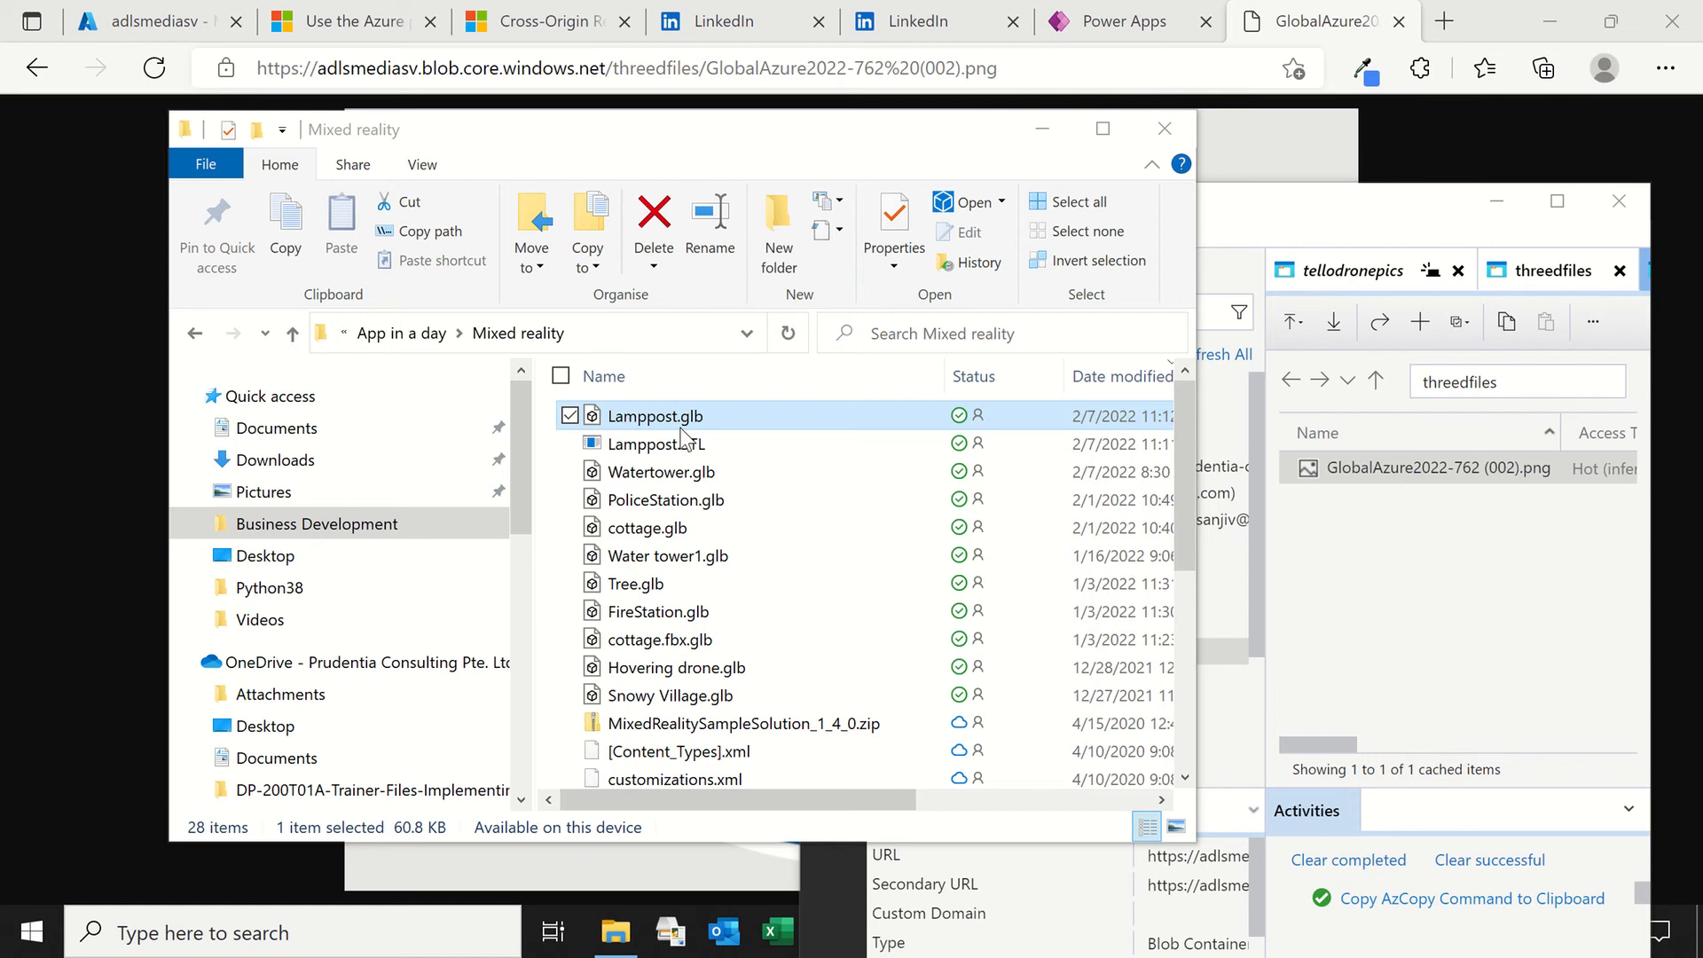
{"action": "left_click_drag", "start_coordinate": [681, 429], "coordinate": [1479, 593]}
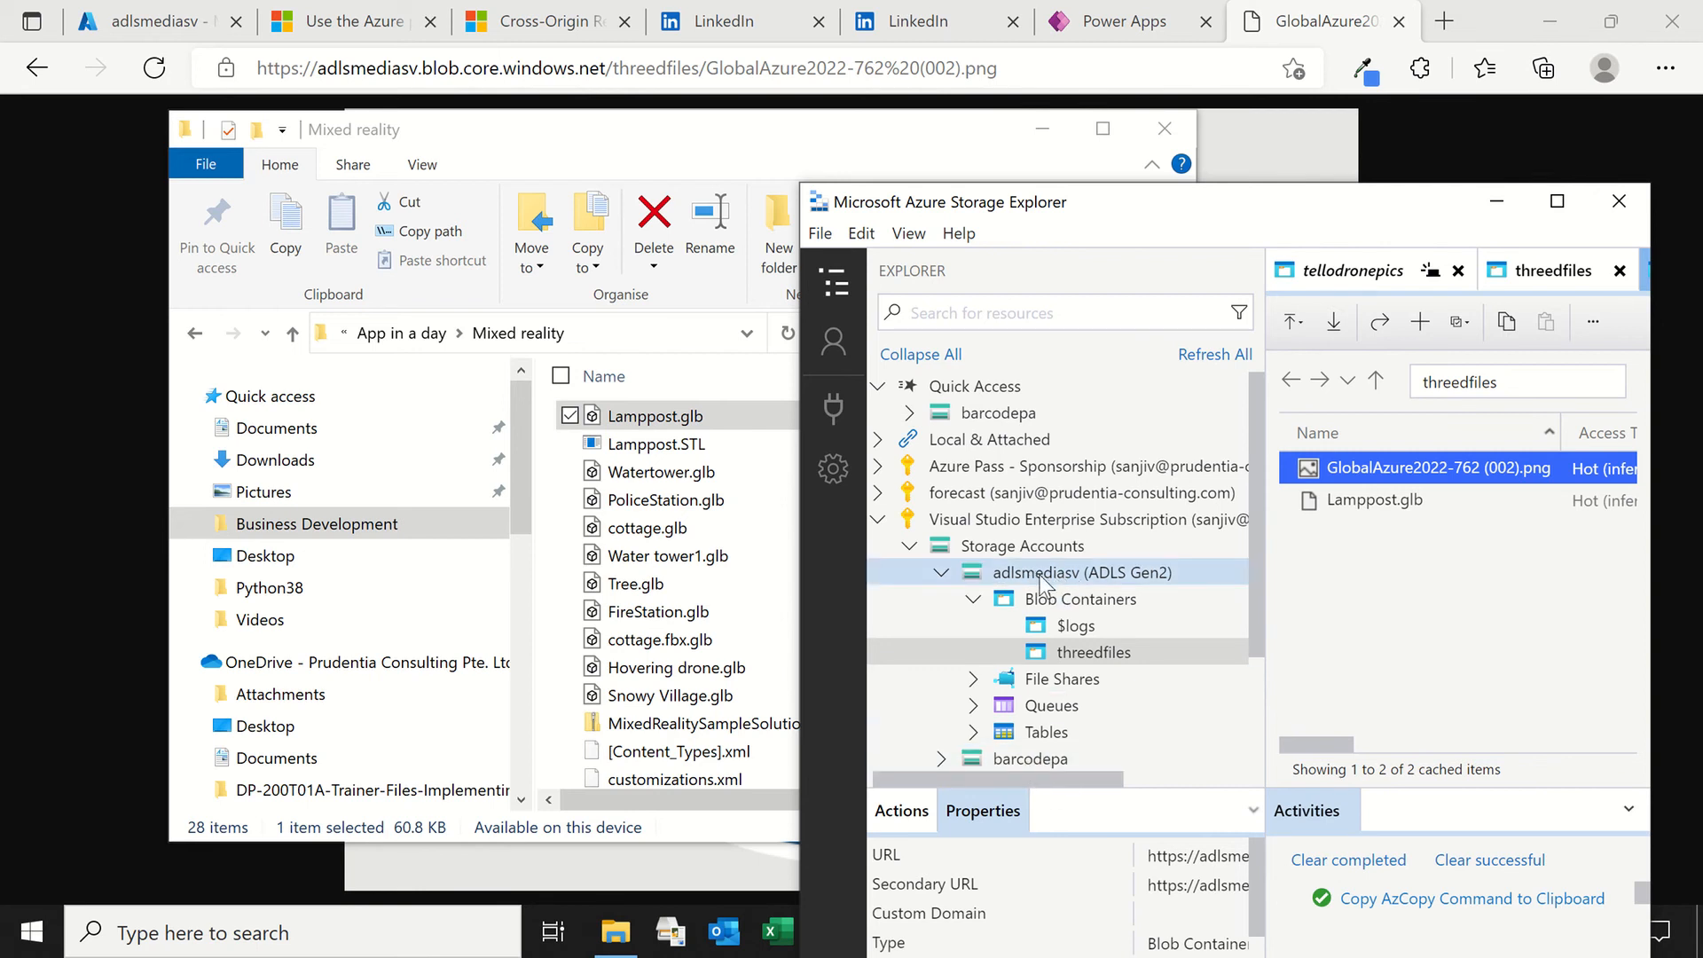
{"action": "left_click", "coordinate": [1557, 201]}
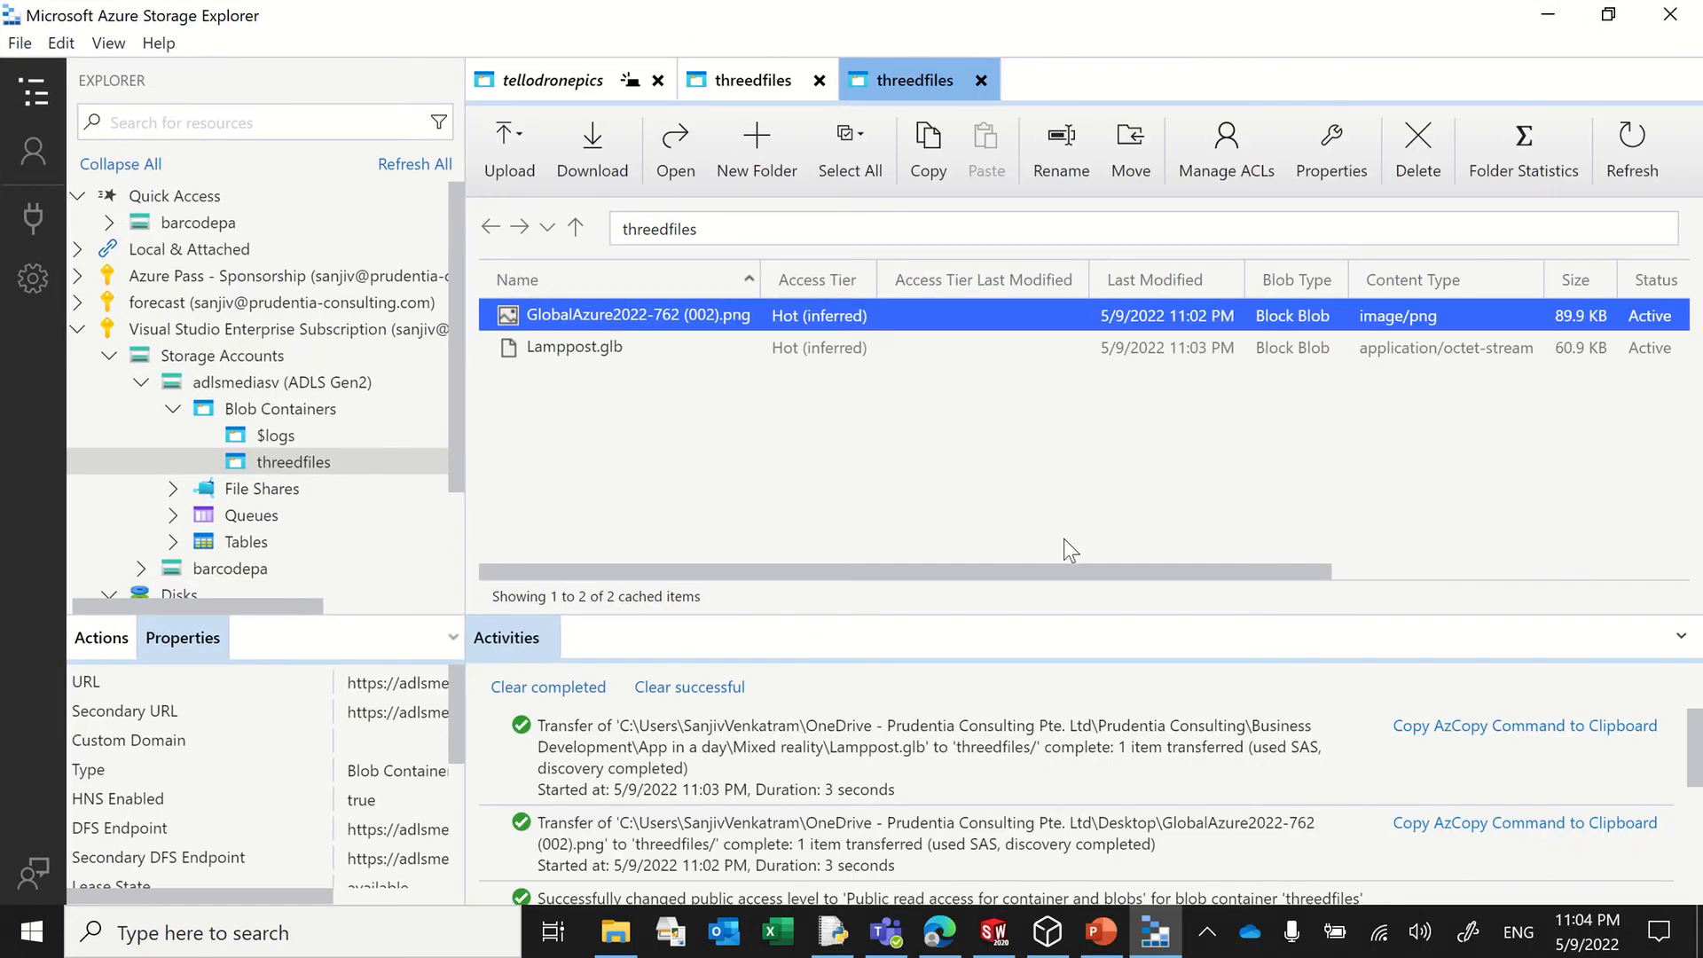
Step: Check the commands available for the threedfiles container, and open the browser's Docs article on managing ACLs in Azure Data Lake Storage Gen2
{"action": "right_click", "coordinate": [314, 463]}
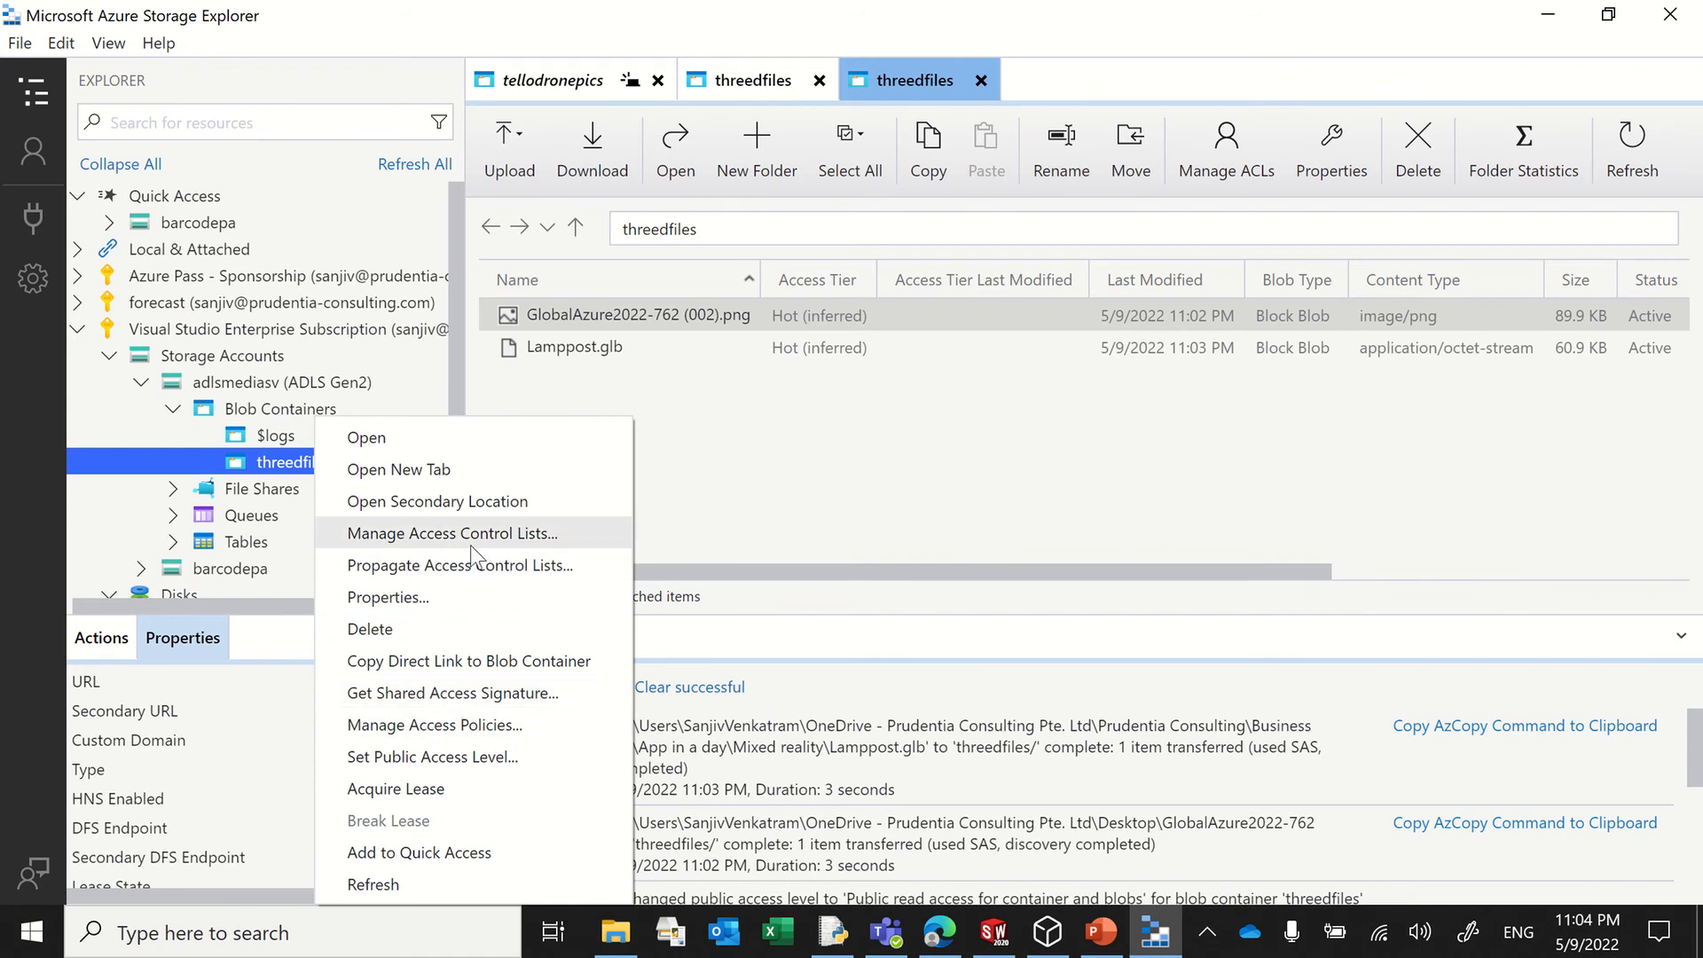
{"action": "left_click", "coordinate": [940, 931]}
{"action": "left_click", "coordinate": [520, 25]}
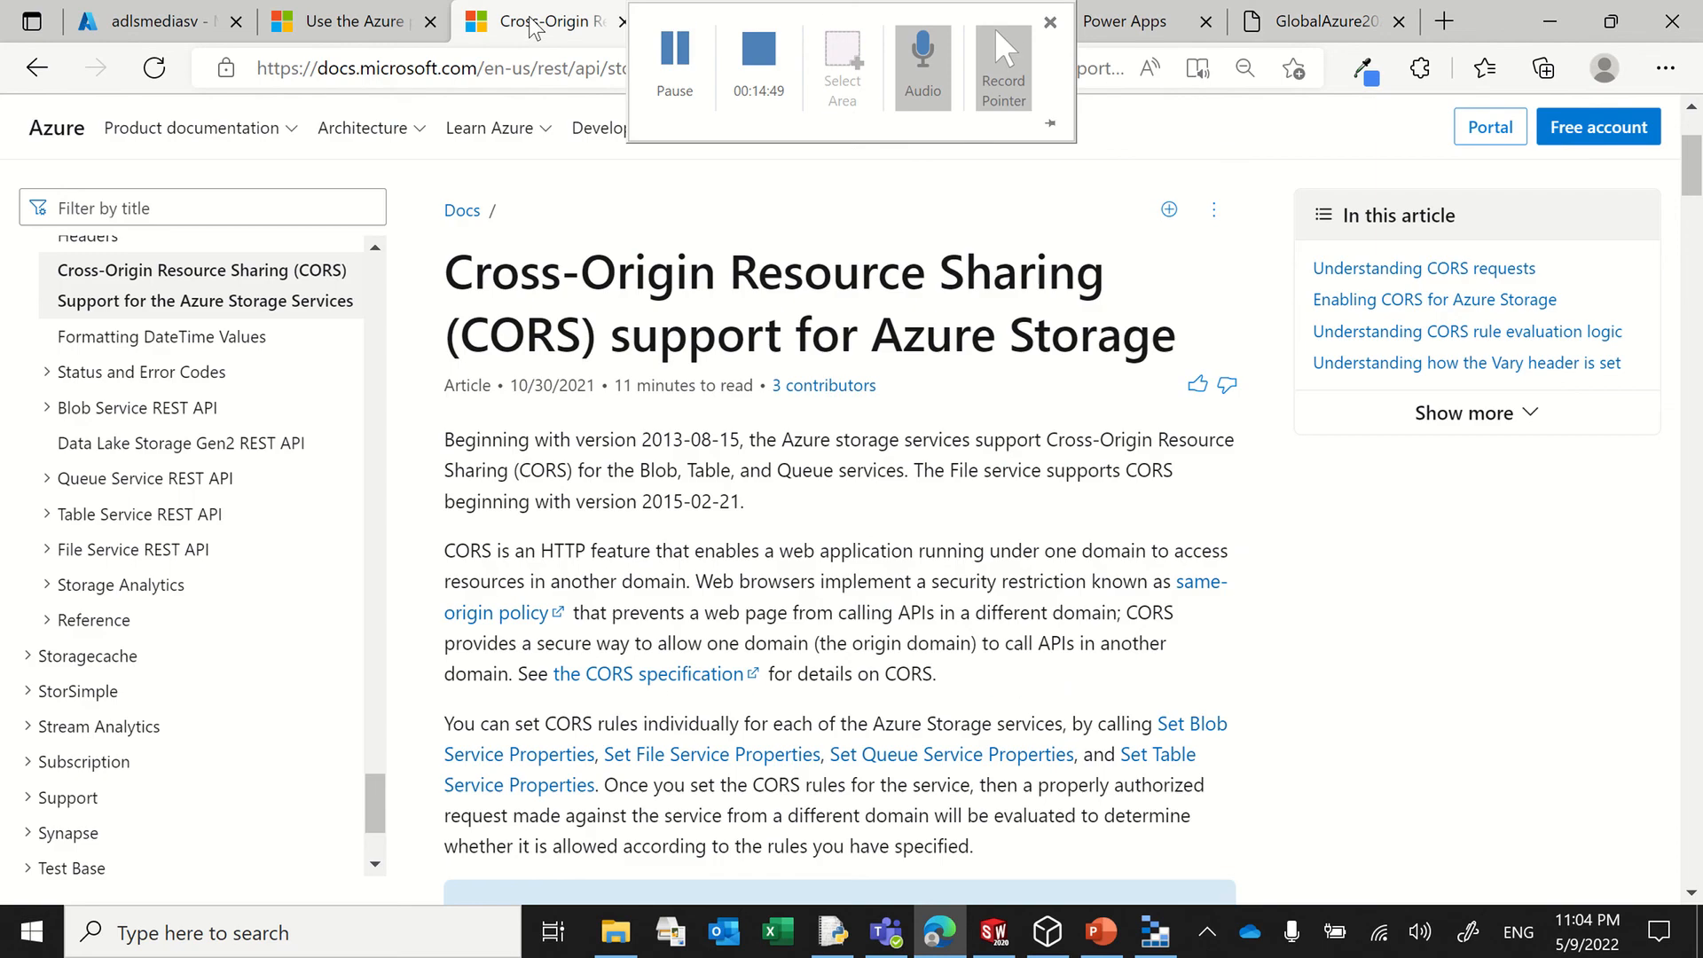
{"action": "left_click", "coordinate": [355, 22]}
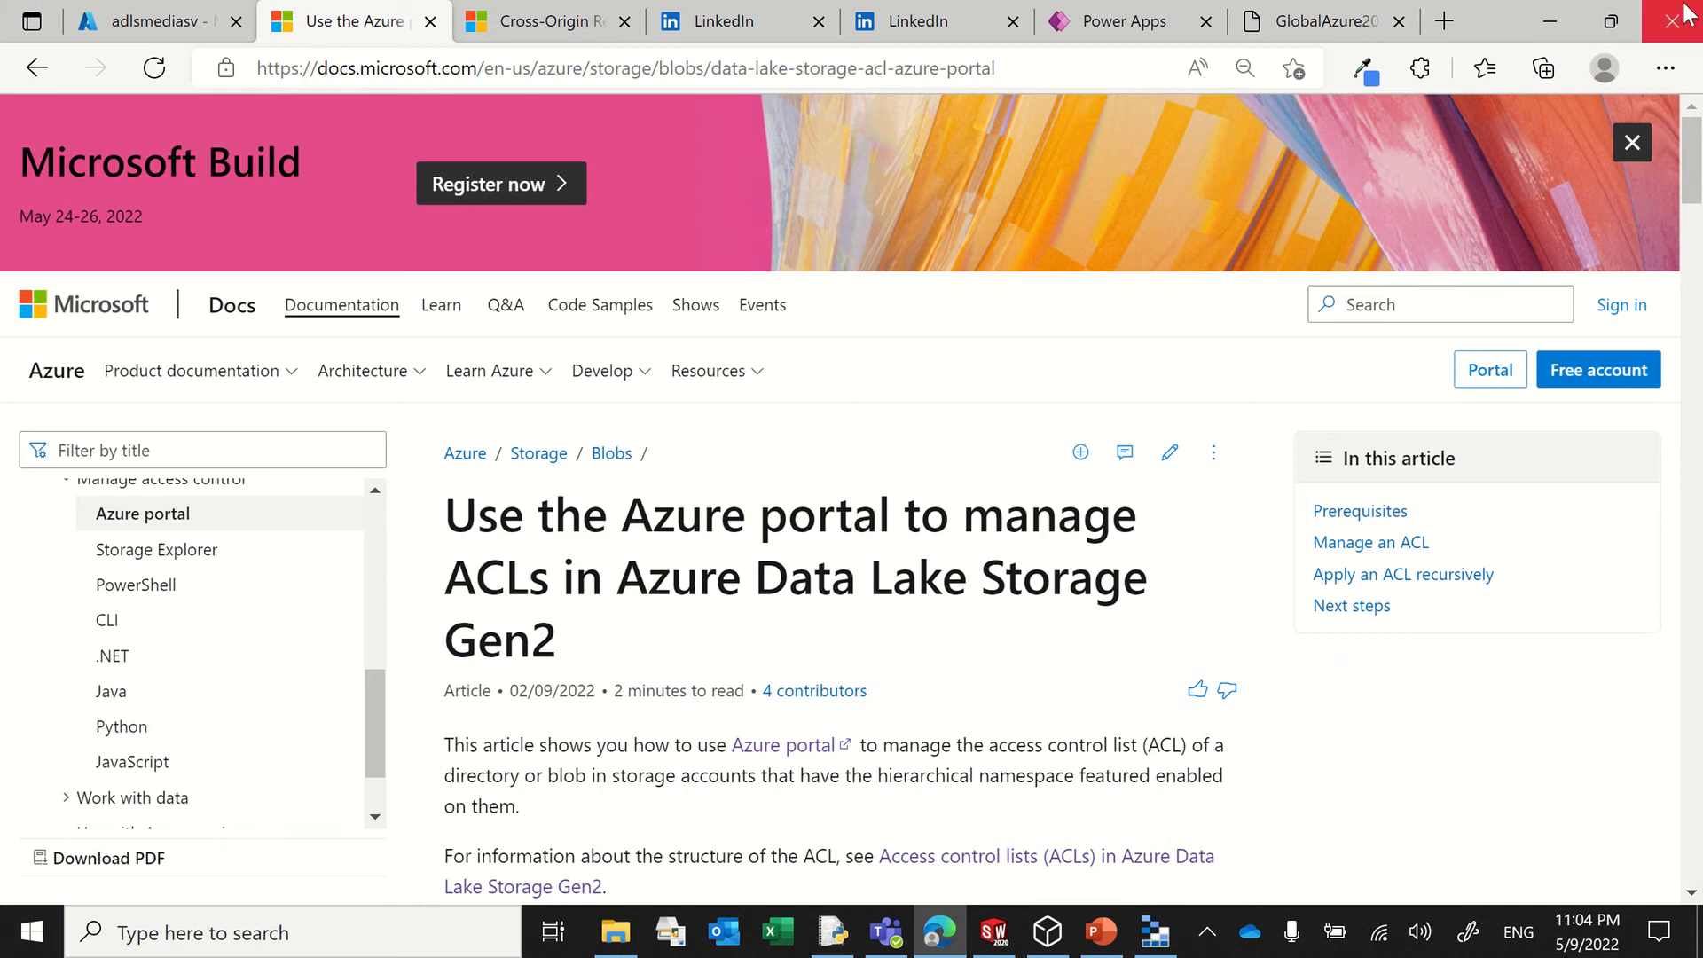
{"action": "left_click", "coordinate": [1550, 21]}
{"action": "left_click", "coordinate": [567, 323]}
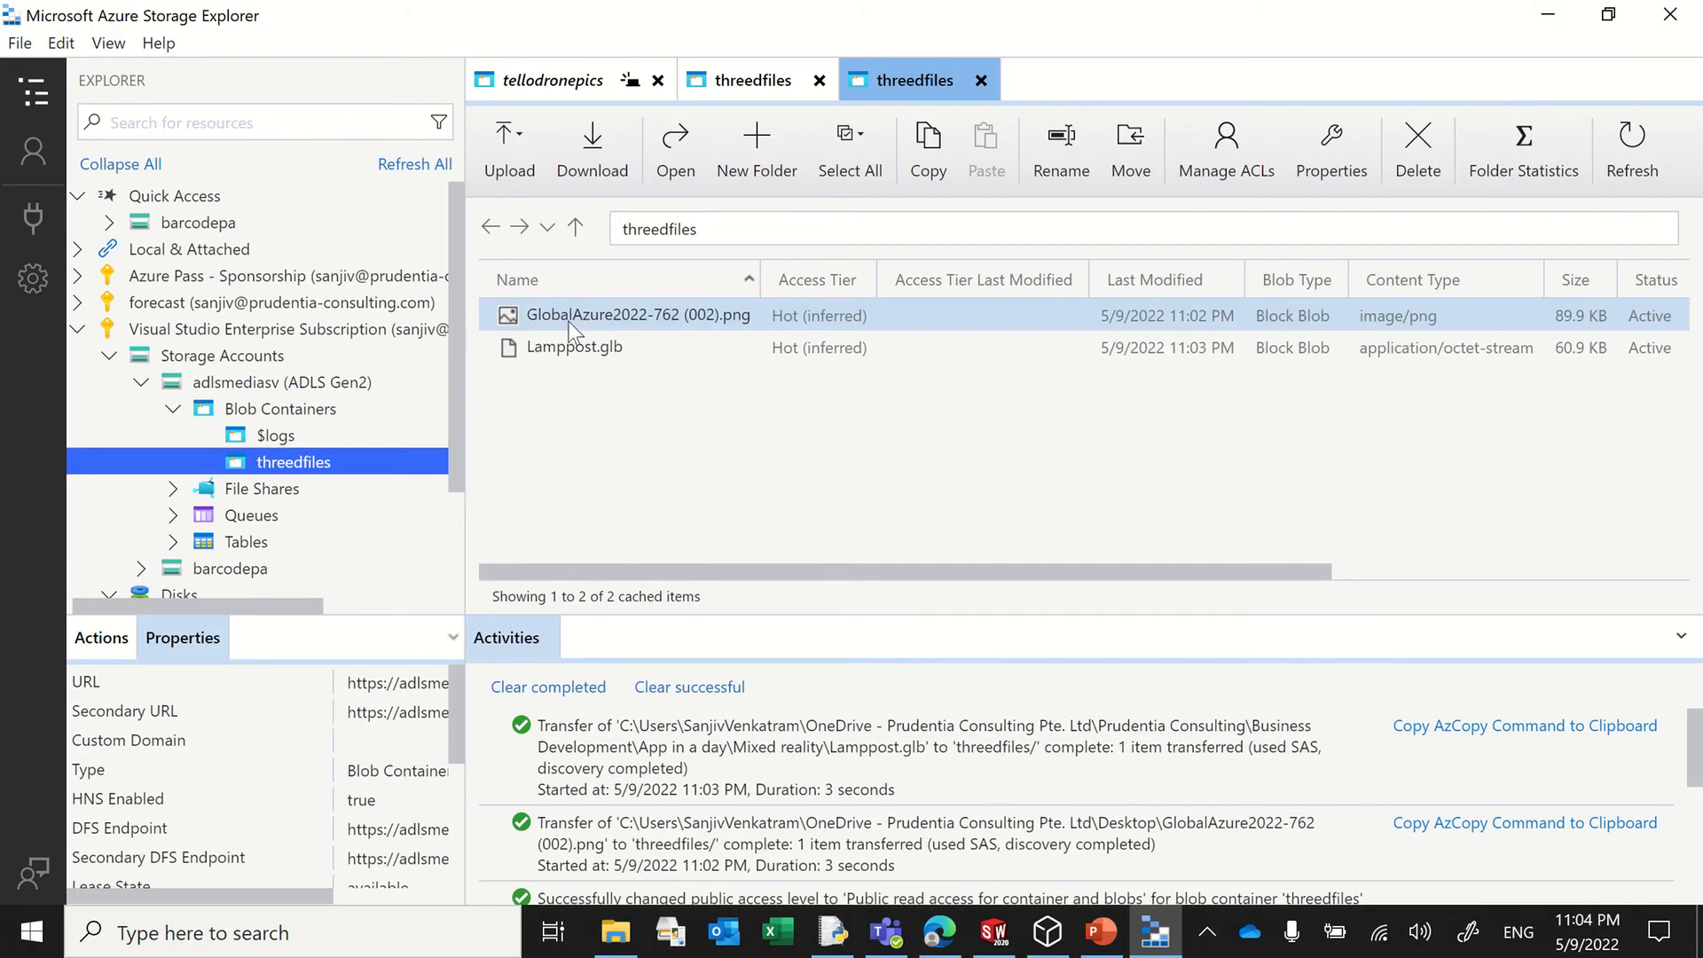
{"action": "right_click", "coordinate": [583, 321]}
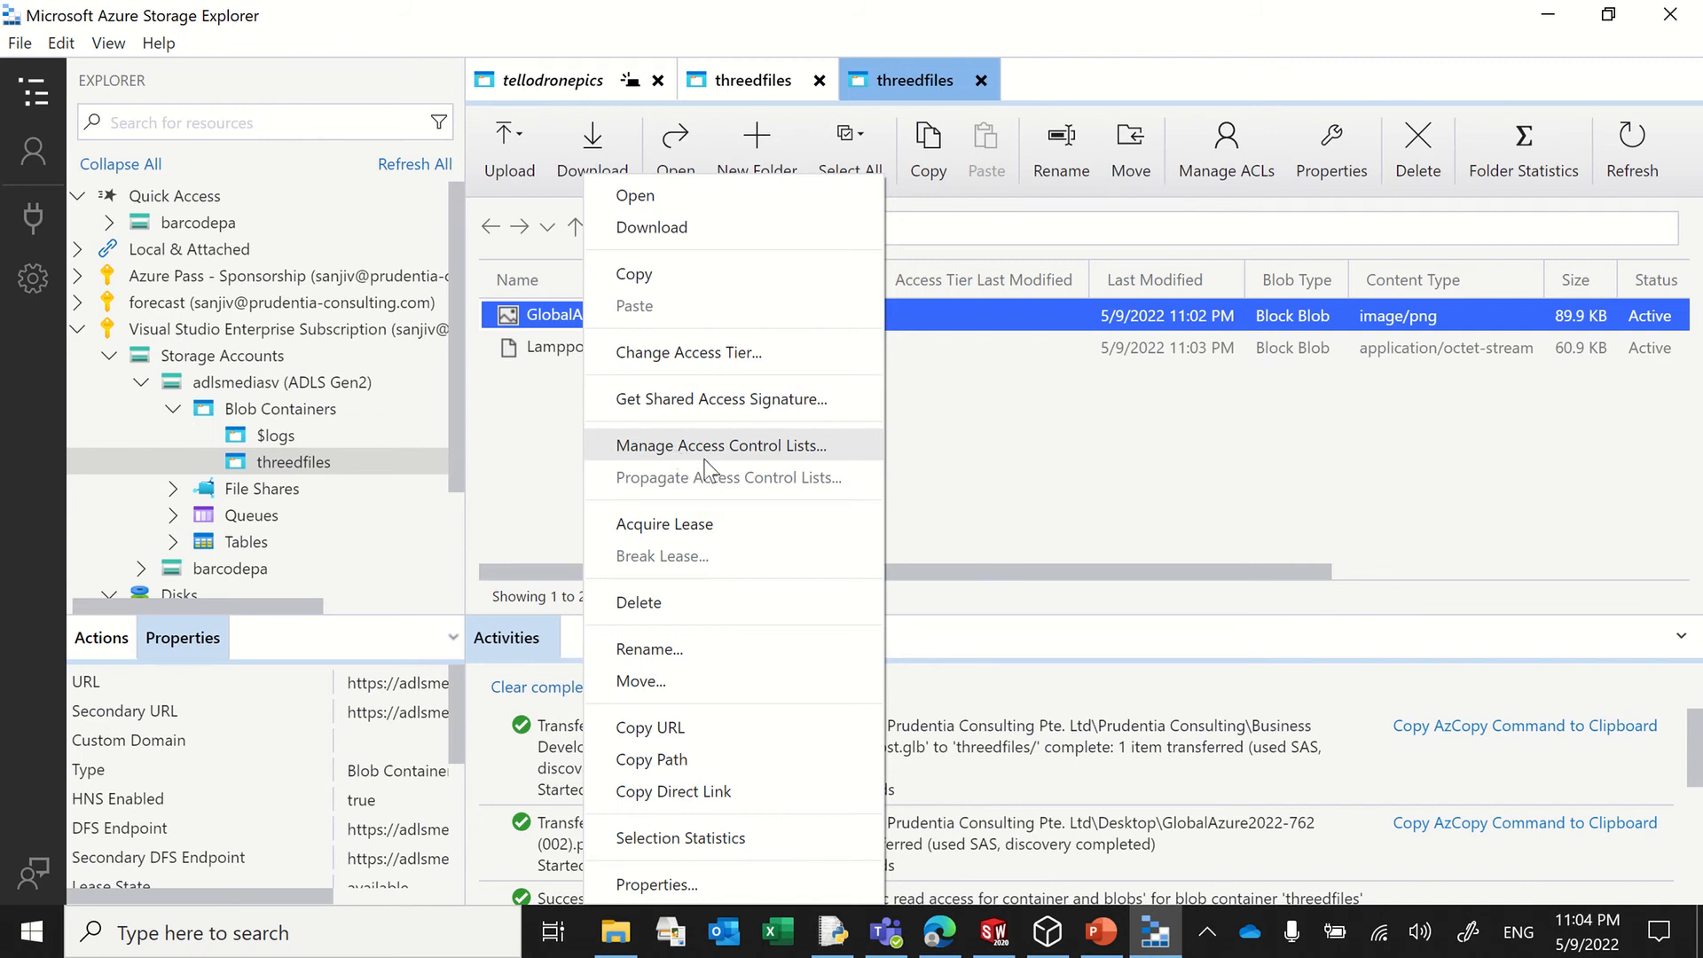
{"action": "left_click", "coordinate": [1078, 426]}
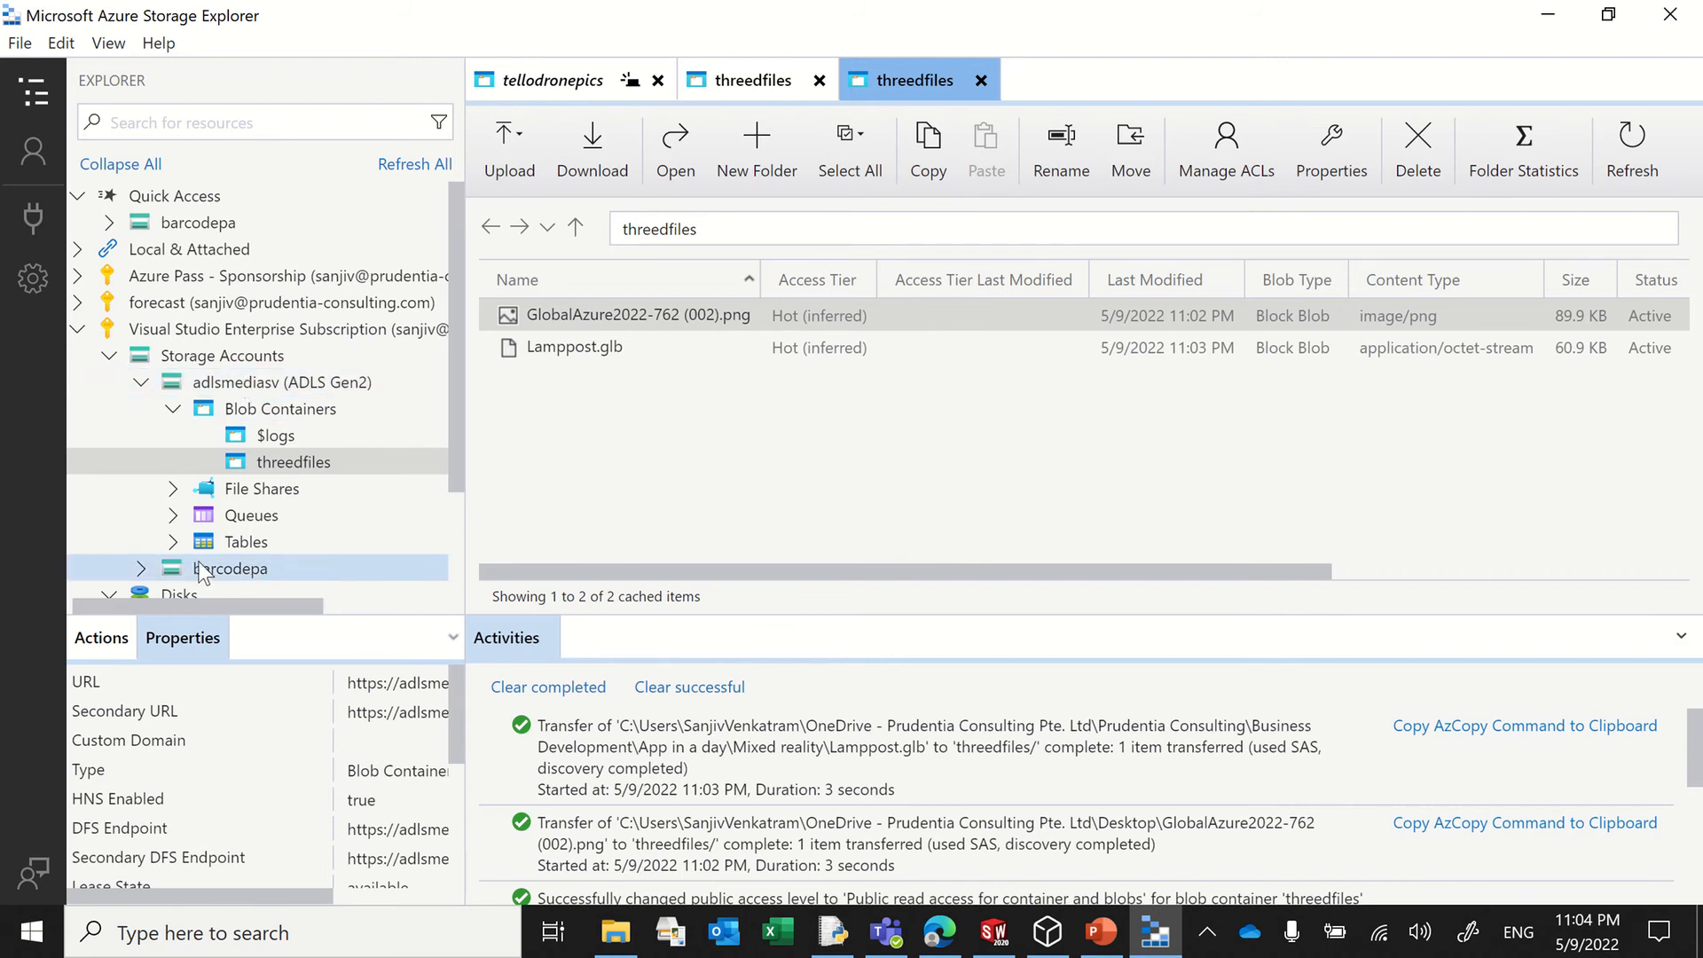
Step: Expand the barcodepa account's blob containers, open tellodronepics and examine the commands available for its Test folder
{"action": "left_click", "coordinate": [140, 568]}
{"action": "scroll", "coordinate": [282, 490], "scroll_direction": "down", "scroll_amount": 3}
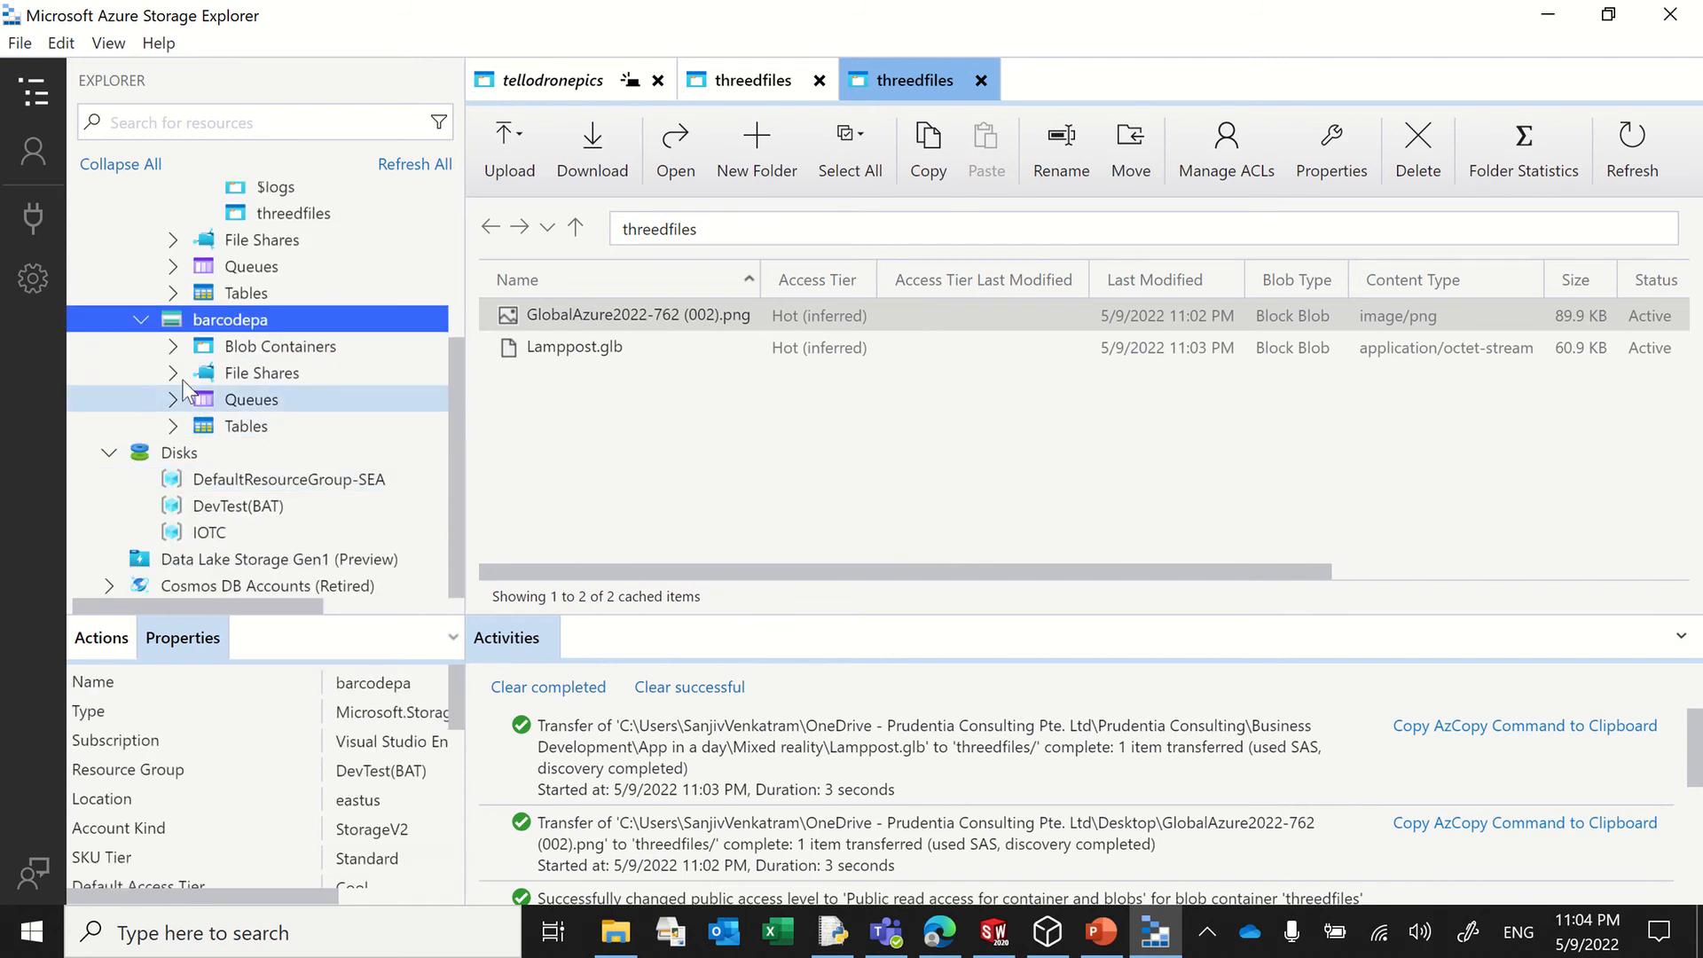
{"action": "left_click", "coordinate": [174, 348]}
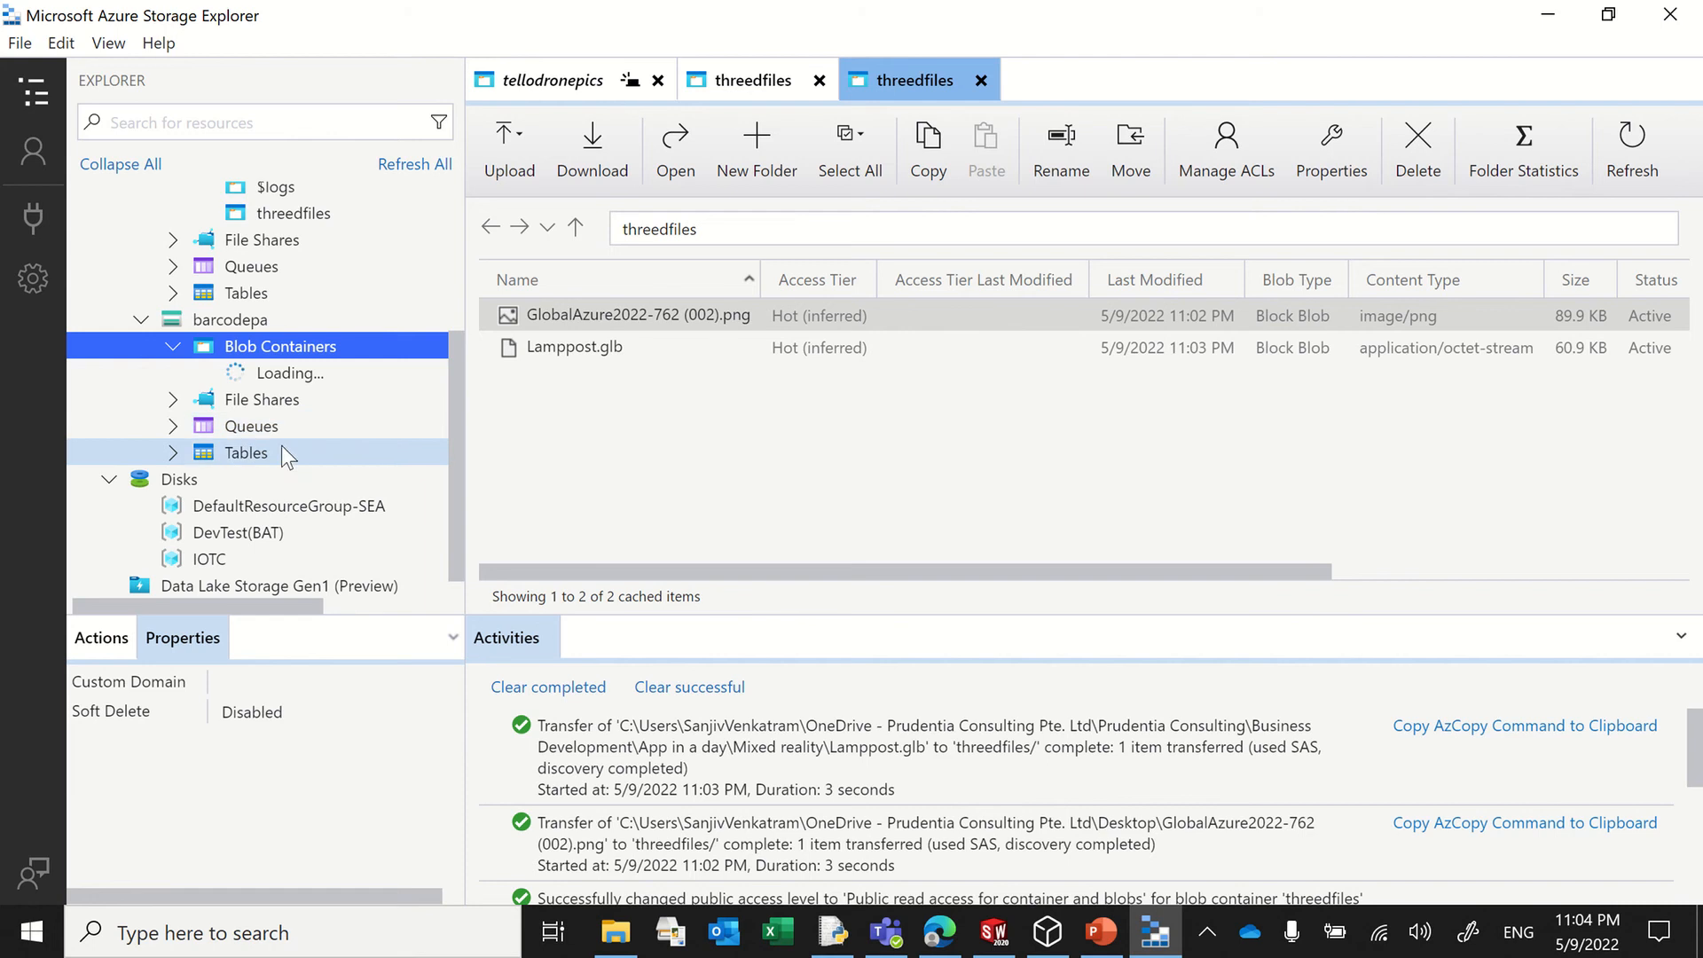
{"action": "left_click", "coordinate": [325, 536]}
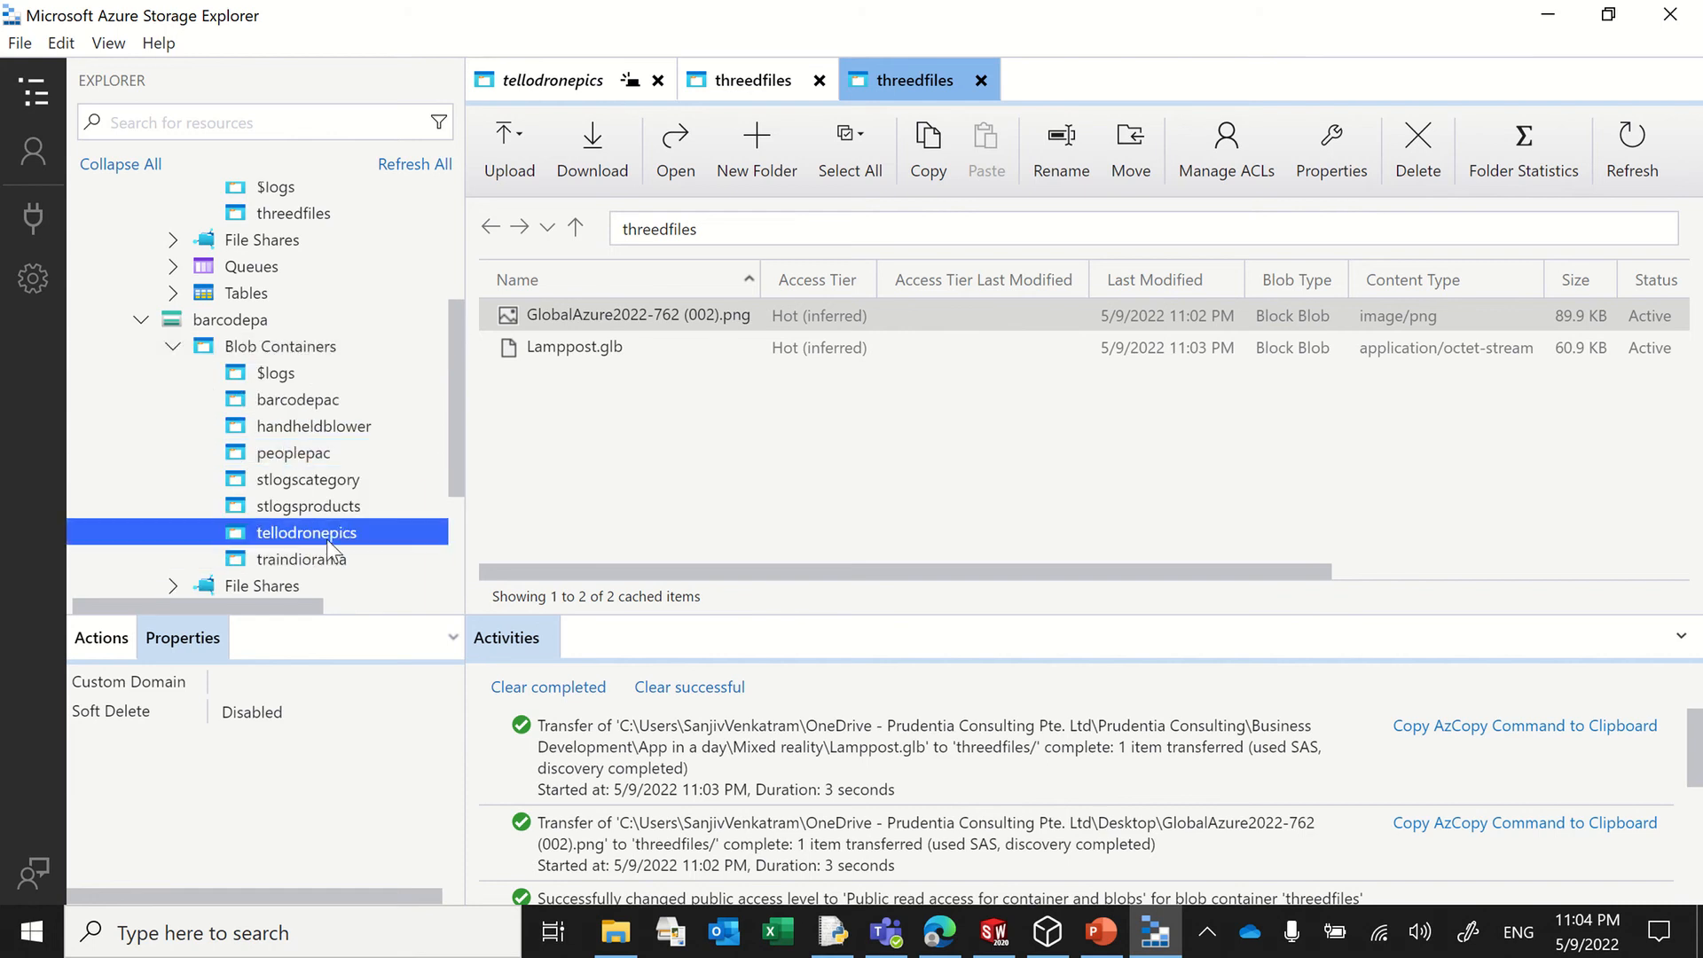
{"action": "right_click", "coordinate": [610, 332]}
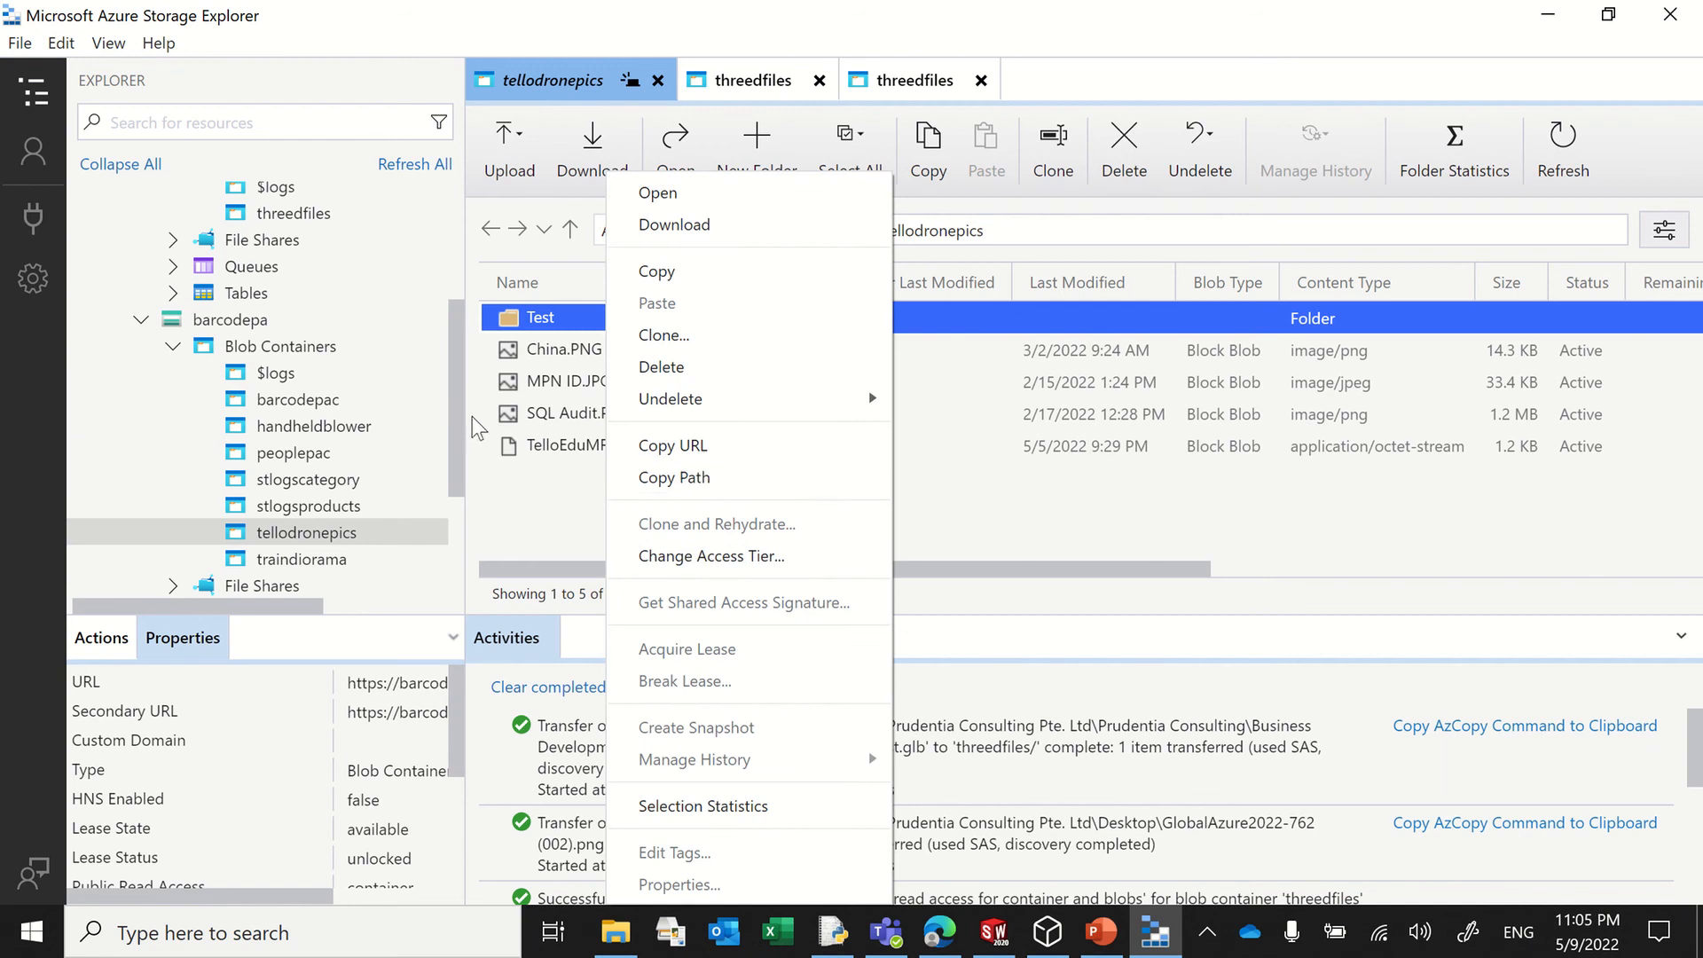
{"action": "left_click_drag", "start_coordinate": [459, 419], "coordinate": [477, 417]}
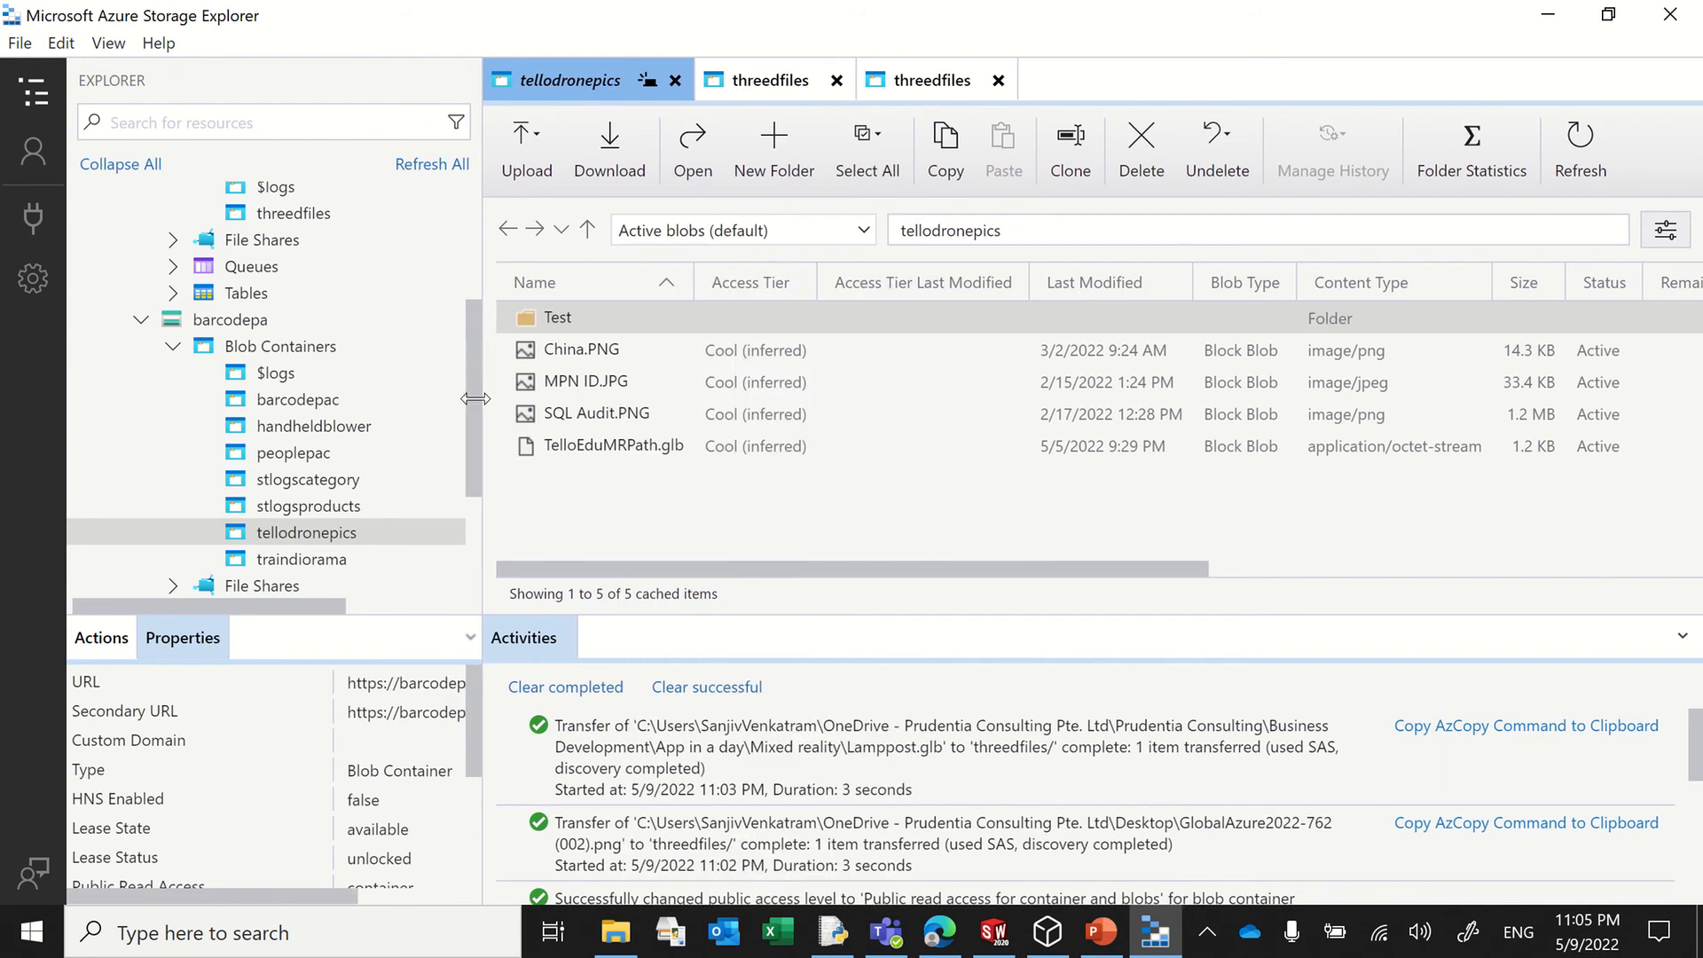
{"action": "scroll", "coordinate": [472, 411], "scroll_direction": "up", "scroll_amount": 2}
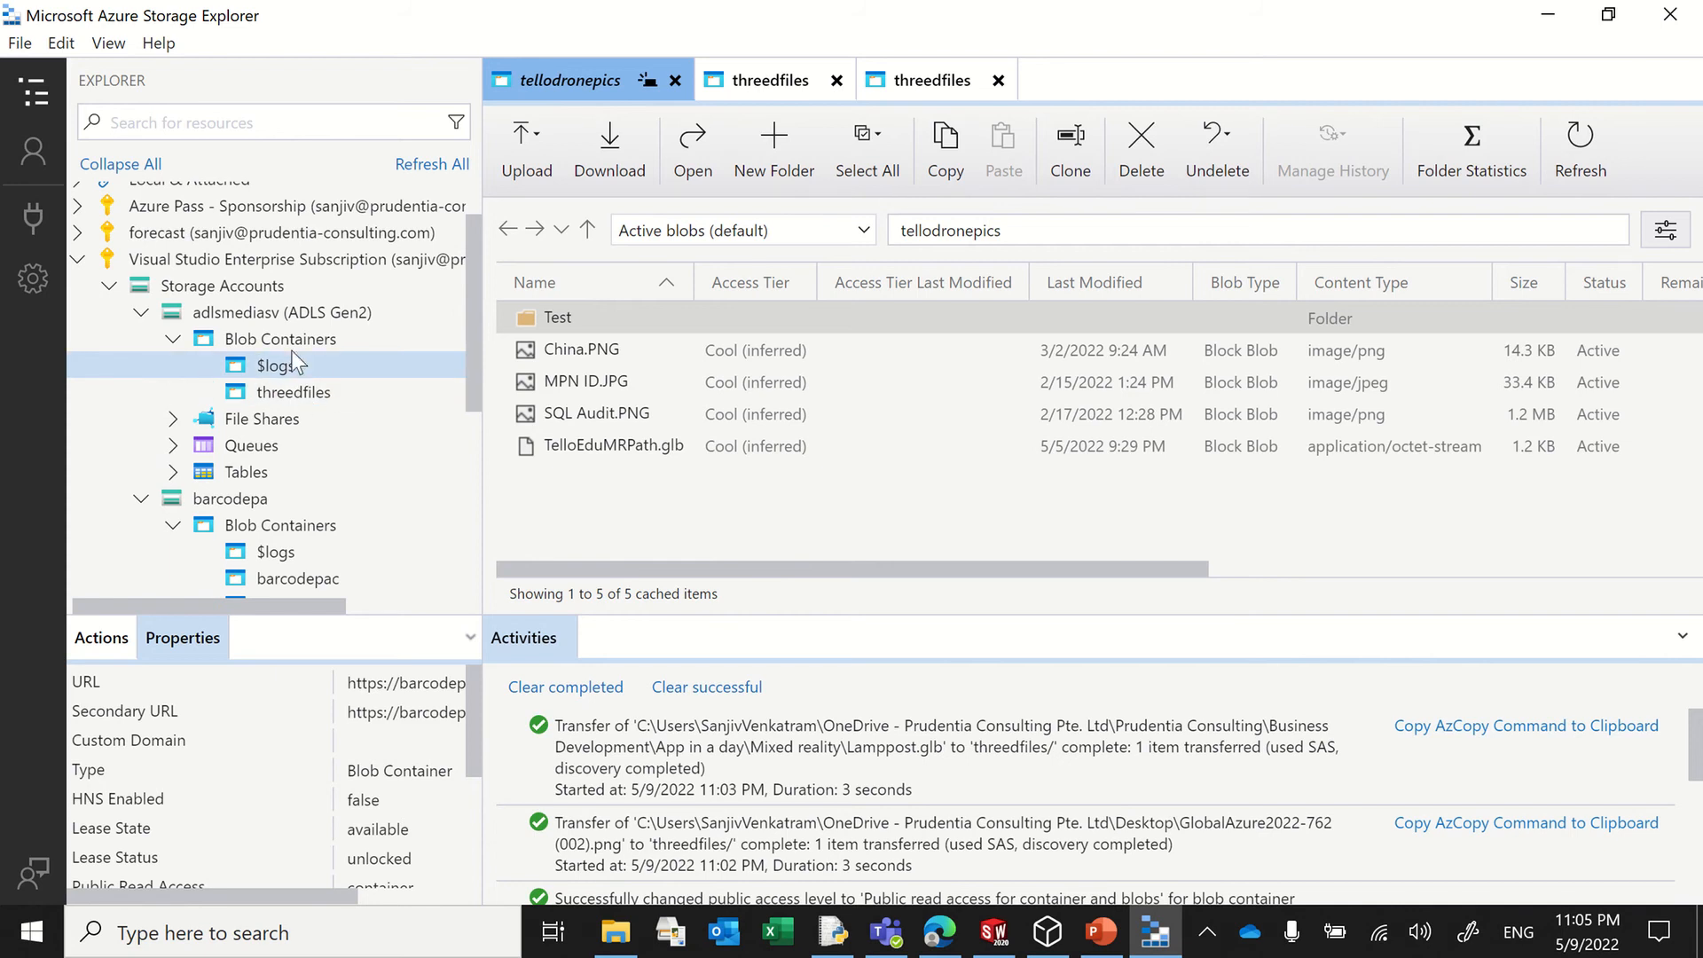
{"action": "left_click", "coordinate": [285, 385]}
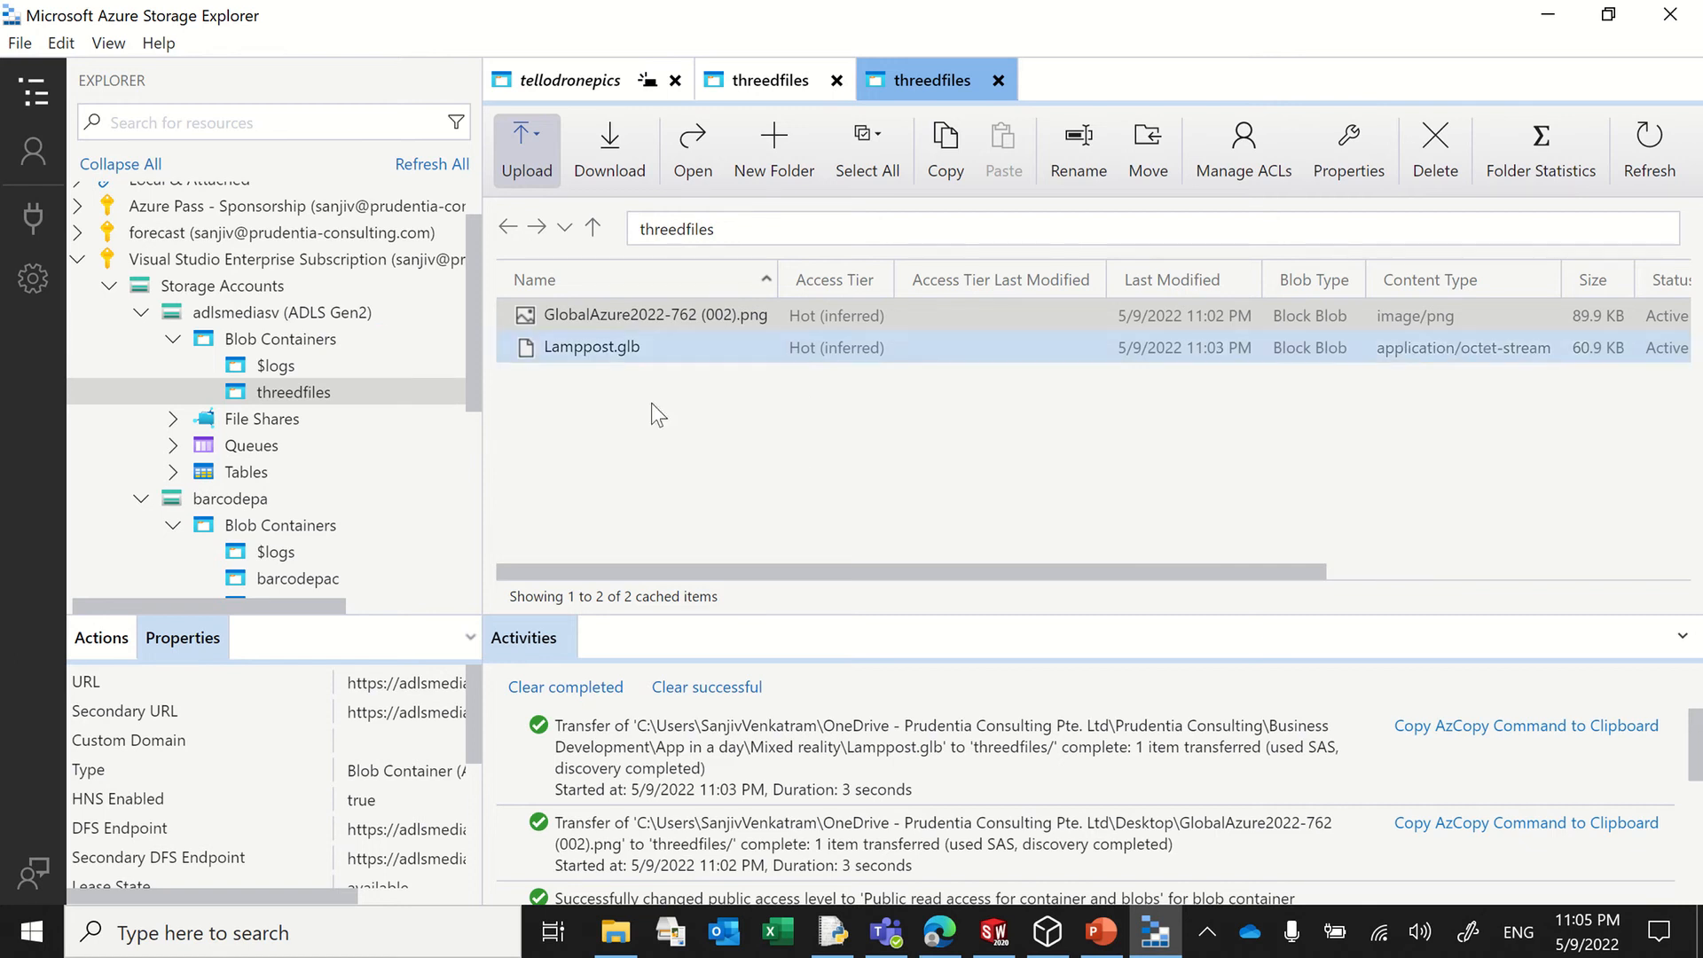
{"action": "left_click", "coordinate": [652, 316]}
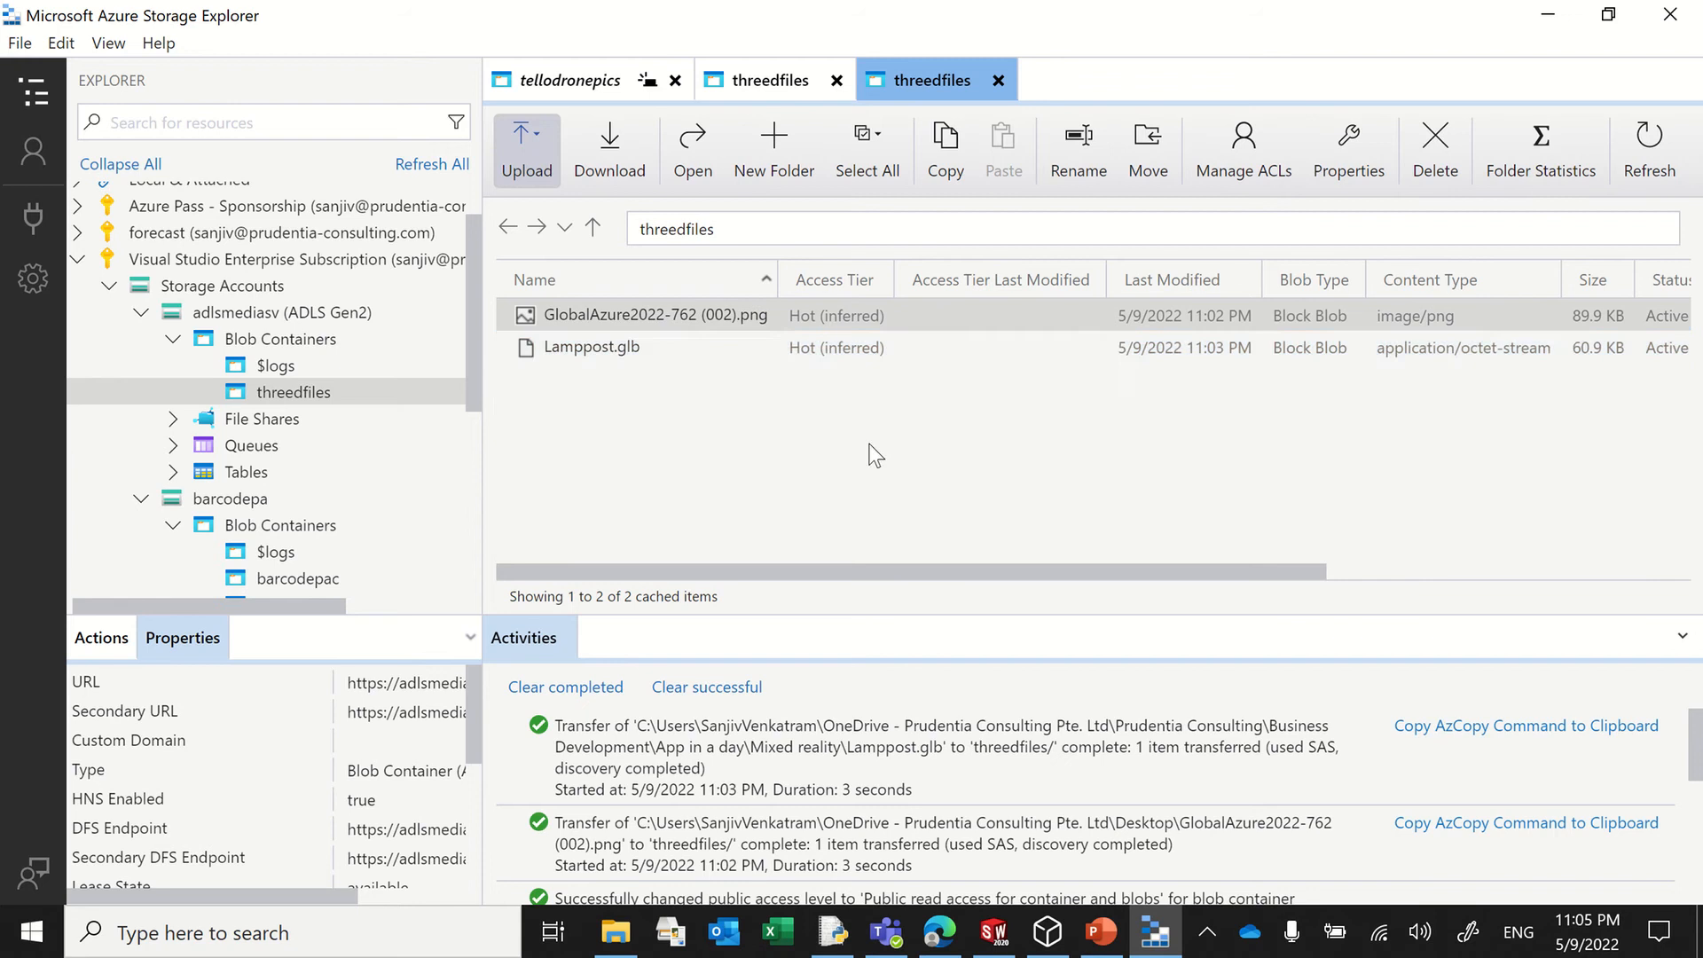
Step: Switch to SOLIDWORKS and examine the Truss part from several angles
{"action": "left_click", "coordinate": [993, 932]}
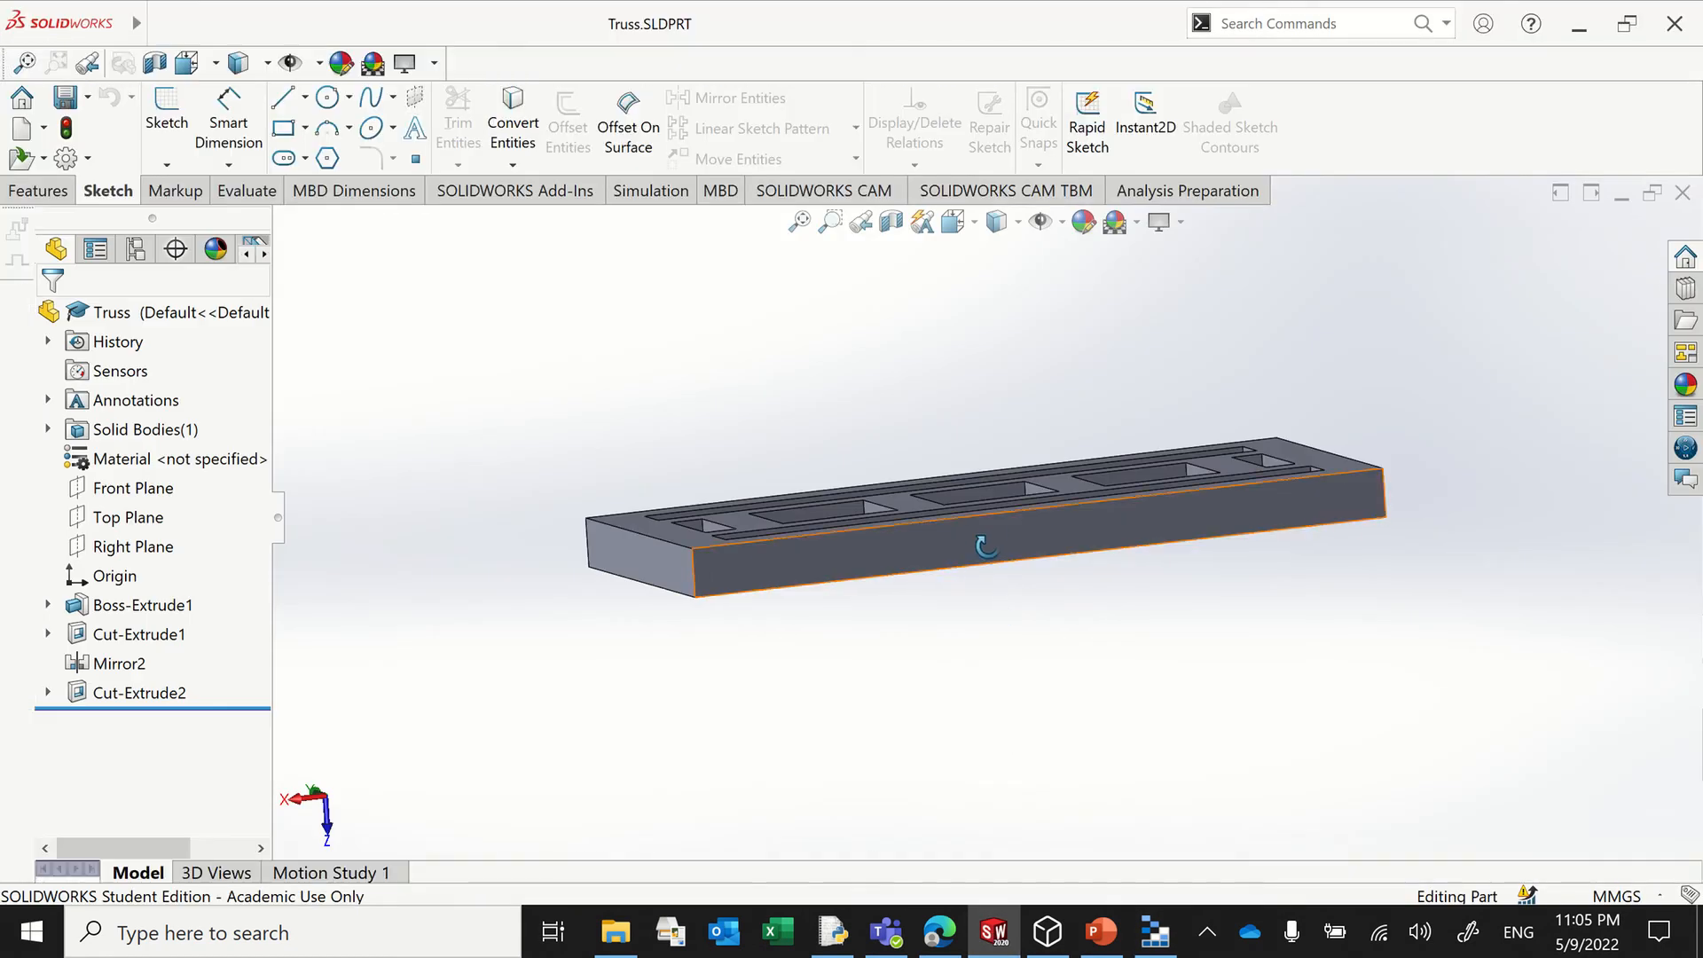
{"action": "left_click_drag", "start_coordinate": [928, 620], "coordinate": [939, 760]}
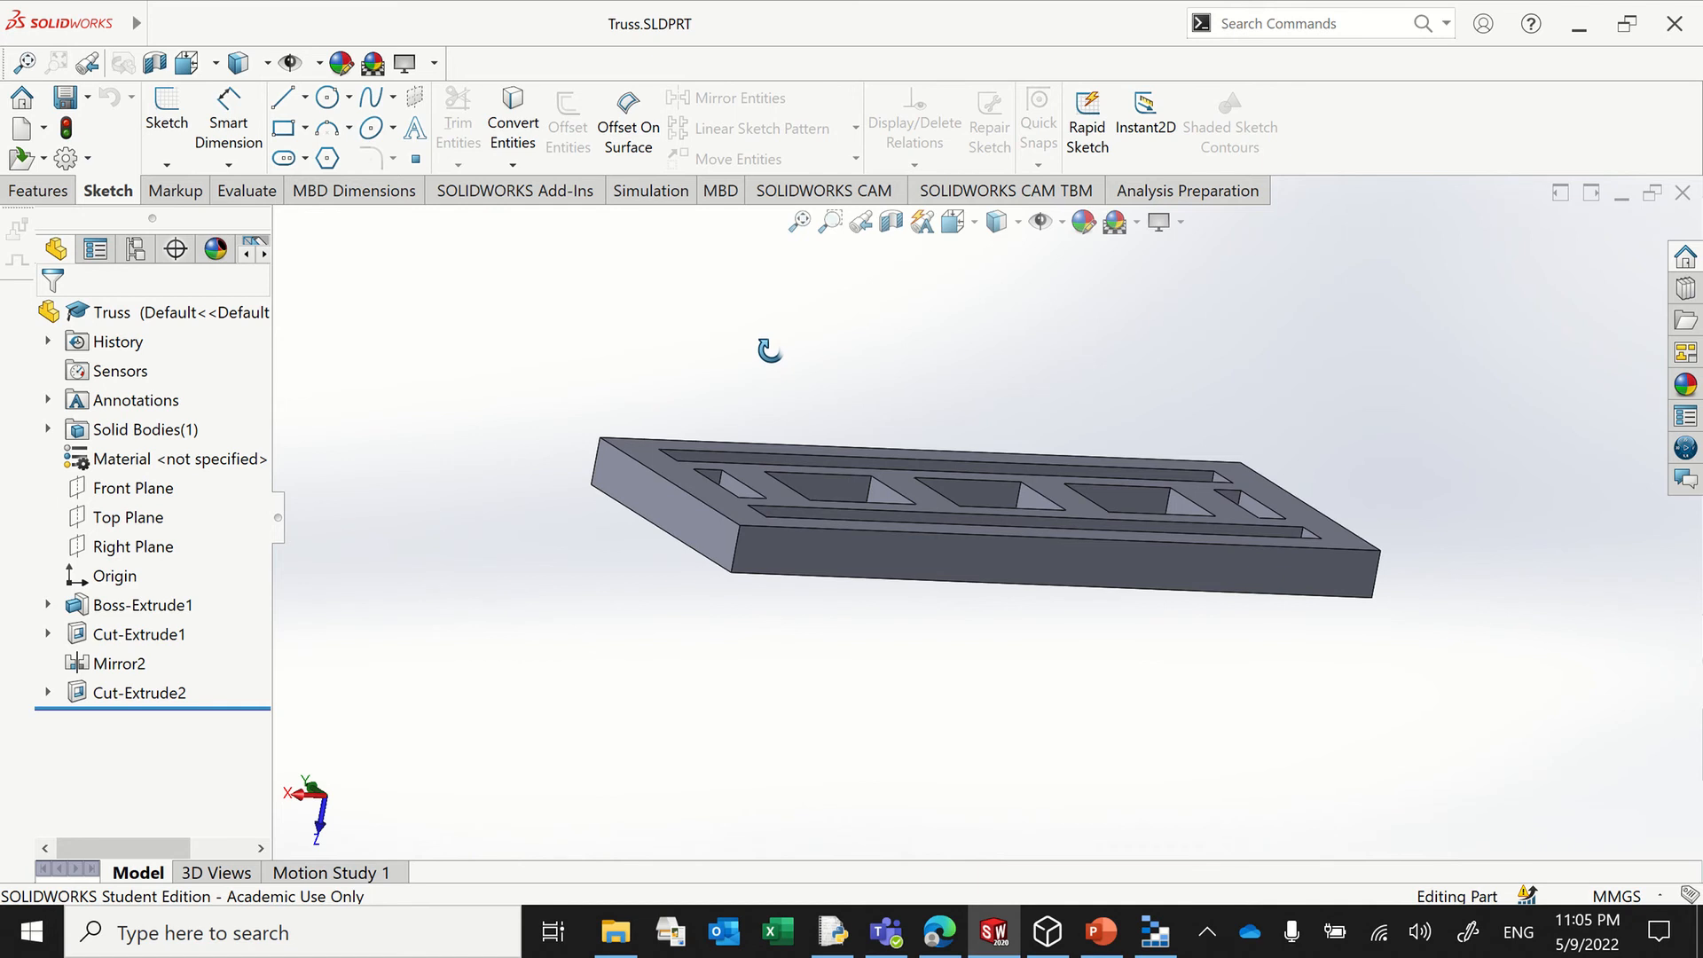
{"action": "left_click_drag", "start_coordinate": [768, 350], "coordinate": [666, 486]}
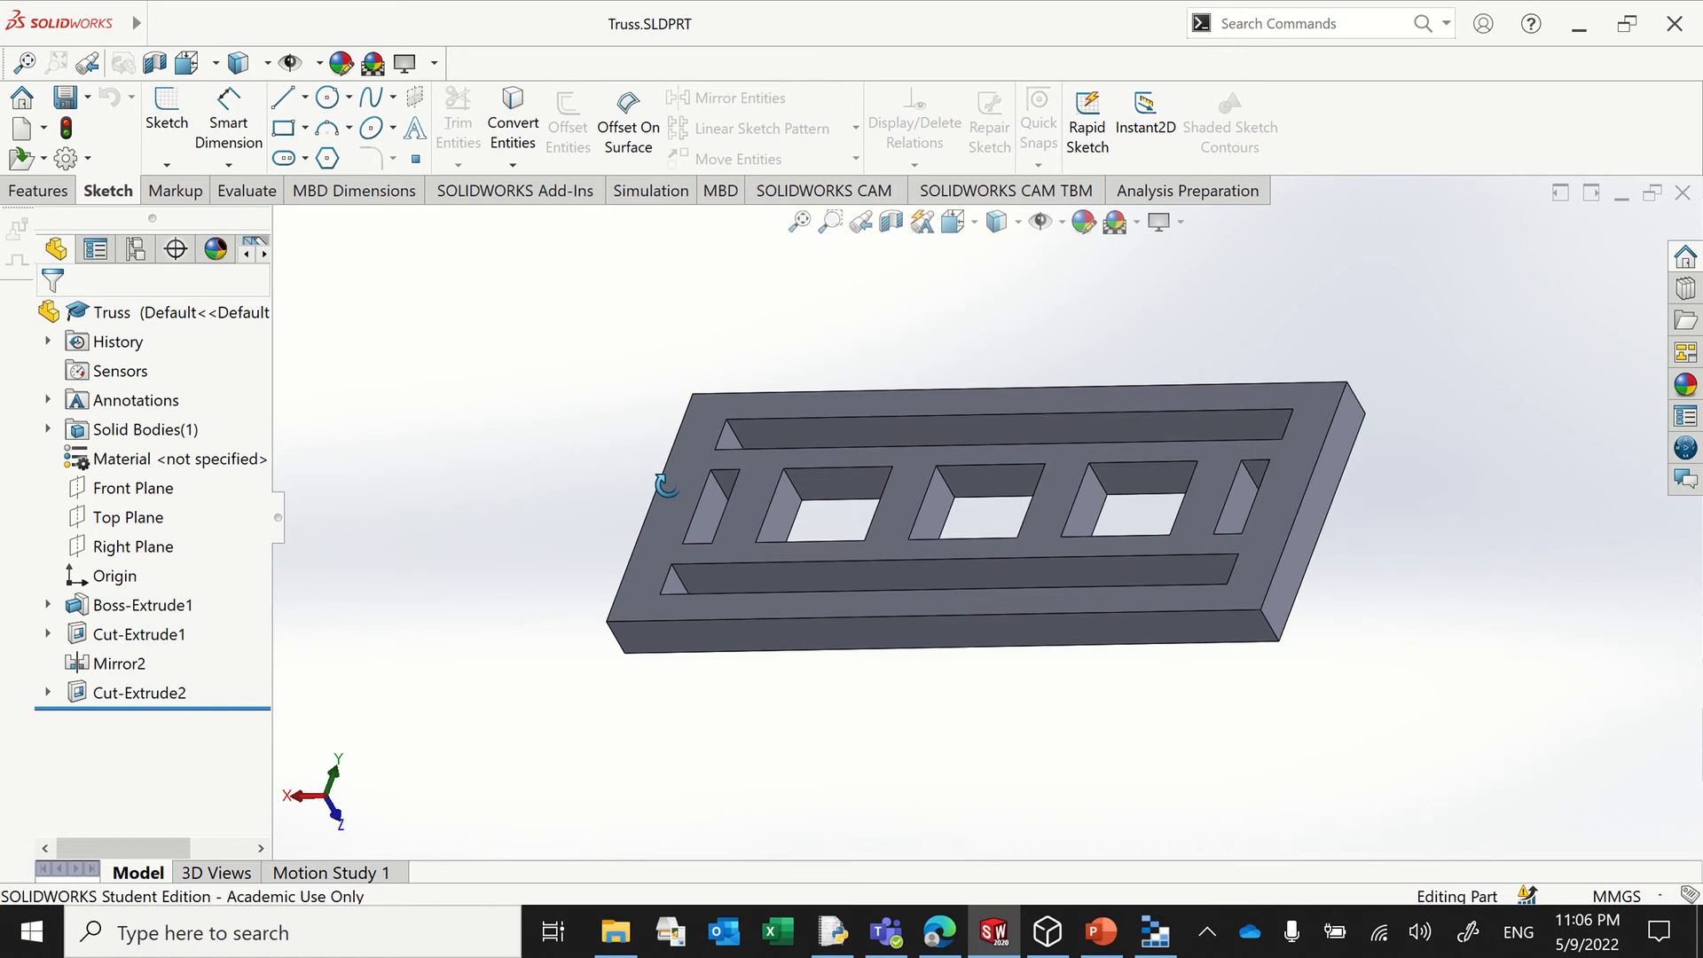
Step: Check the file formats available for saving a copy of the Truss part, leaving without saving
{"action": "left_click", "coordinate": [87, 98]}
{"action": "left_click", "coordinate": [118, 158]}
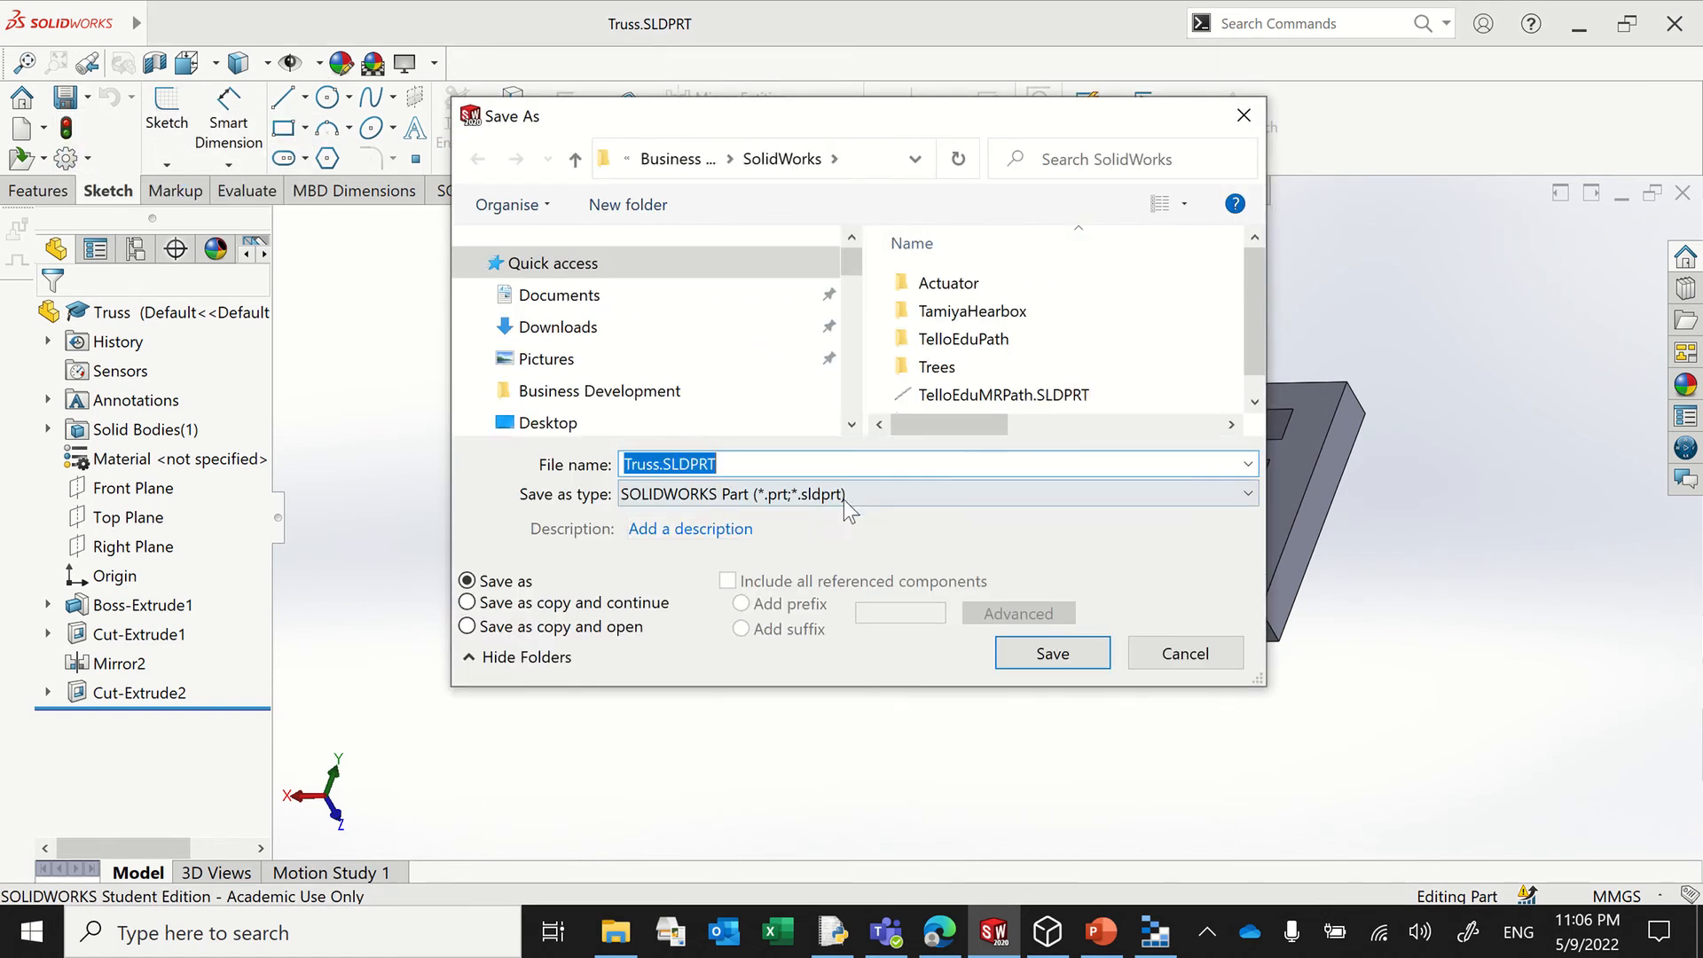
{"action": "left_click", "coordinate": [844, 493]}
{"action": "scroll", "coordinate": [847, 497], "scroll_direction": "down", "scroll_amount": 1}
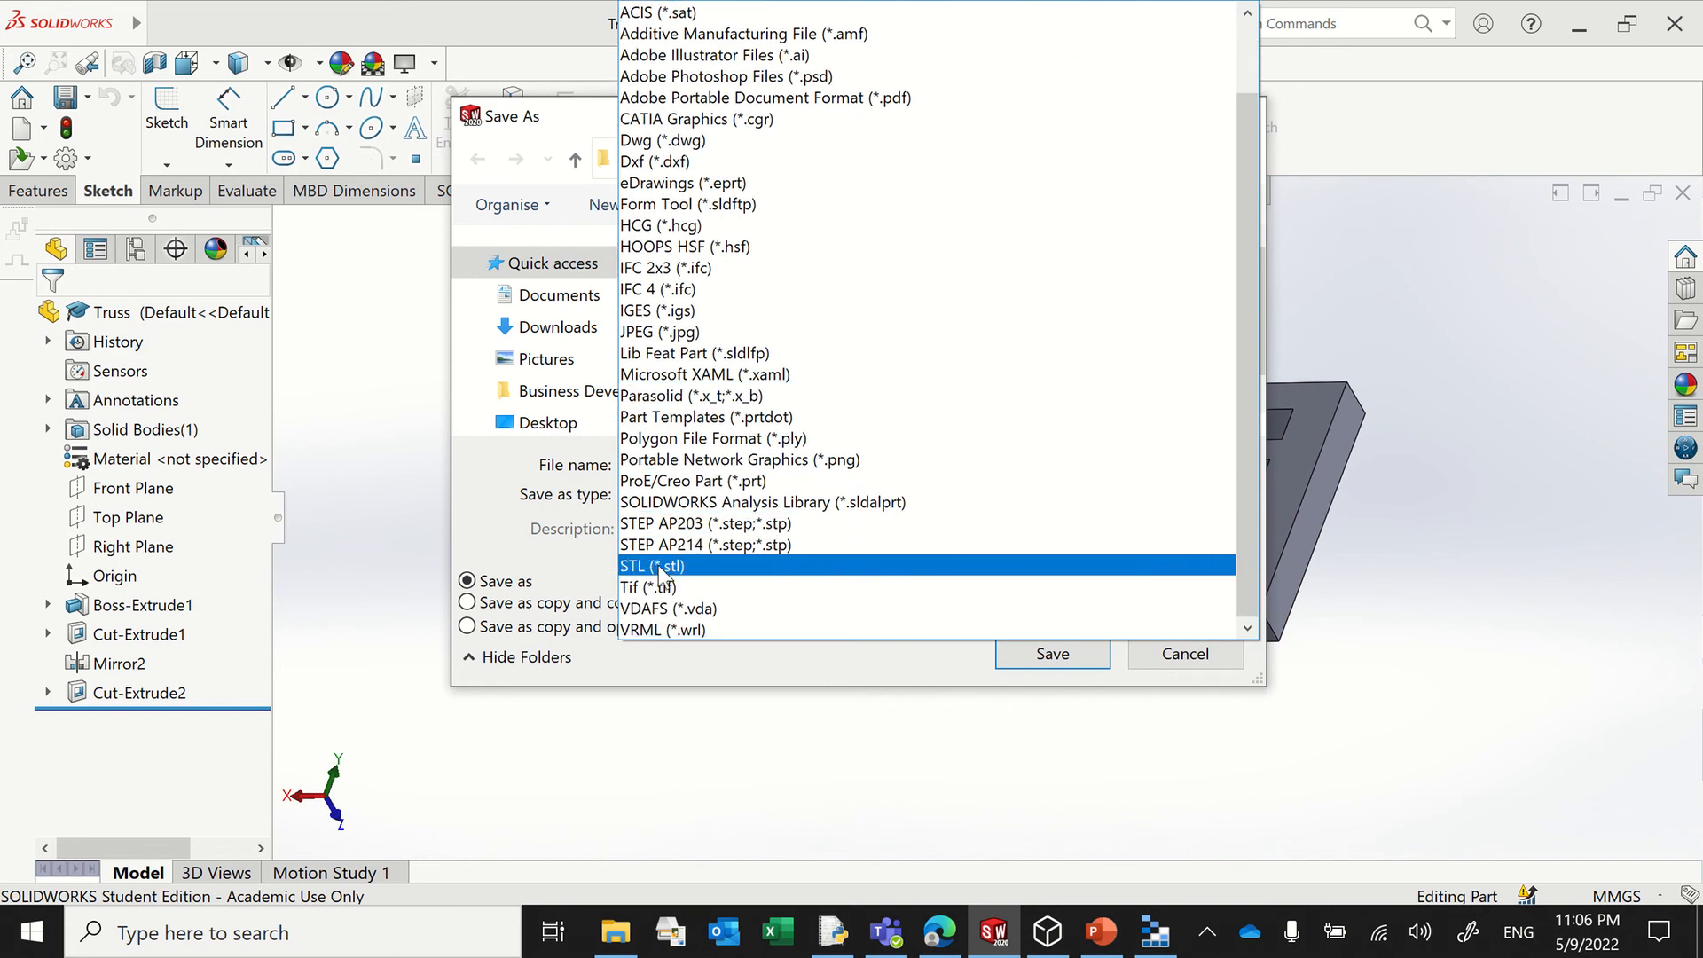
{"action": "left_click", "coordinate": [1179, 719]}
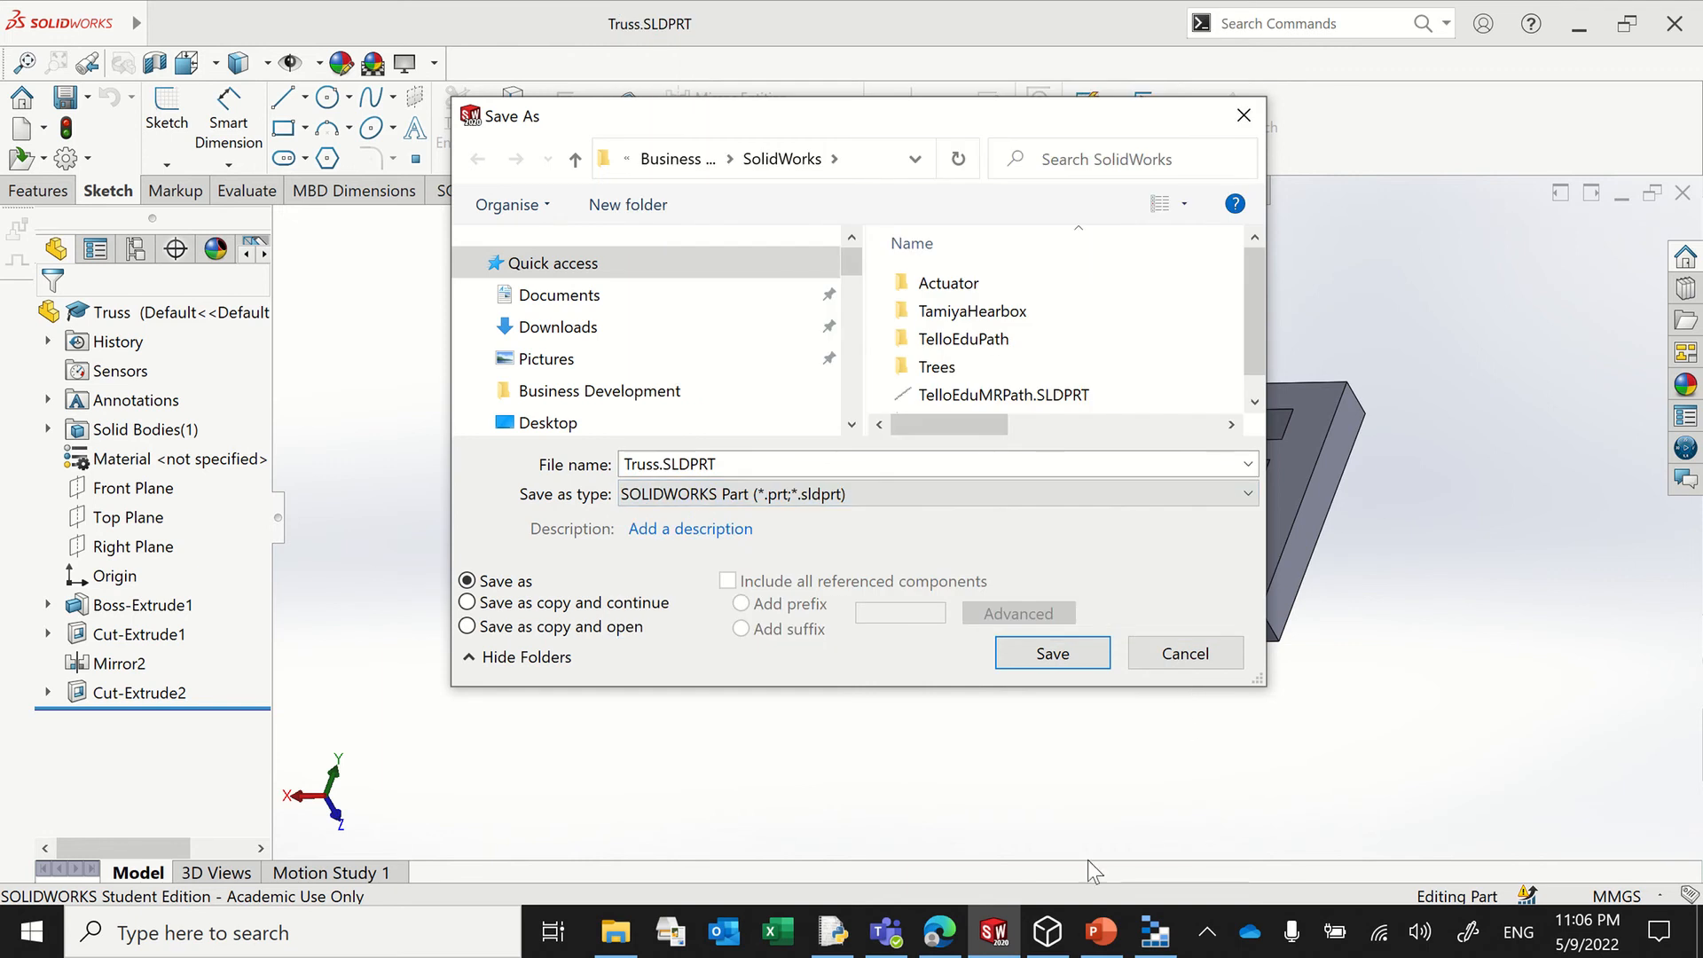
{"action": "left_click", "coordinate": [1158, 655]}
Step: Switch to 3D Viewer, view the Watertower.glb model, check its Save As file type without saving, and minimize the window
{"action": "left_click", "coordinate": [1045, 929]}
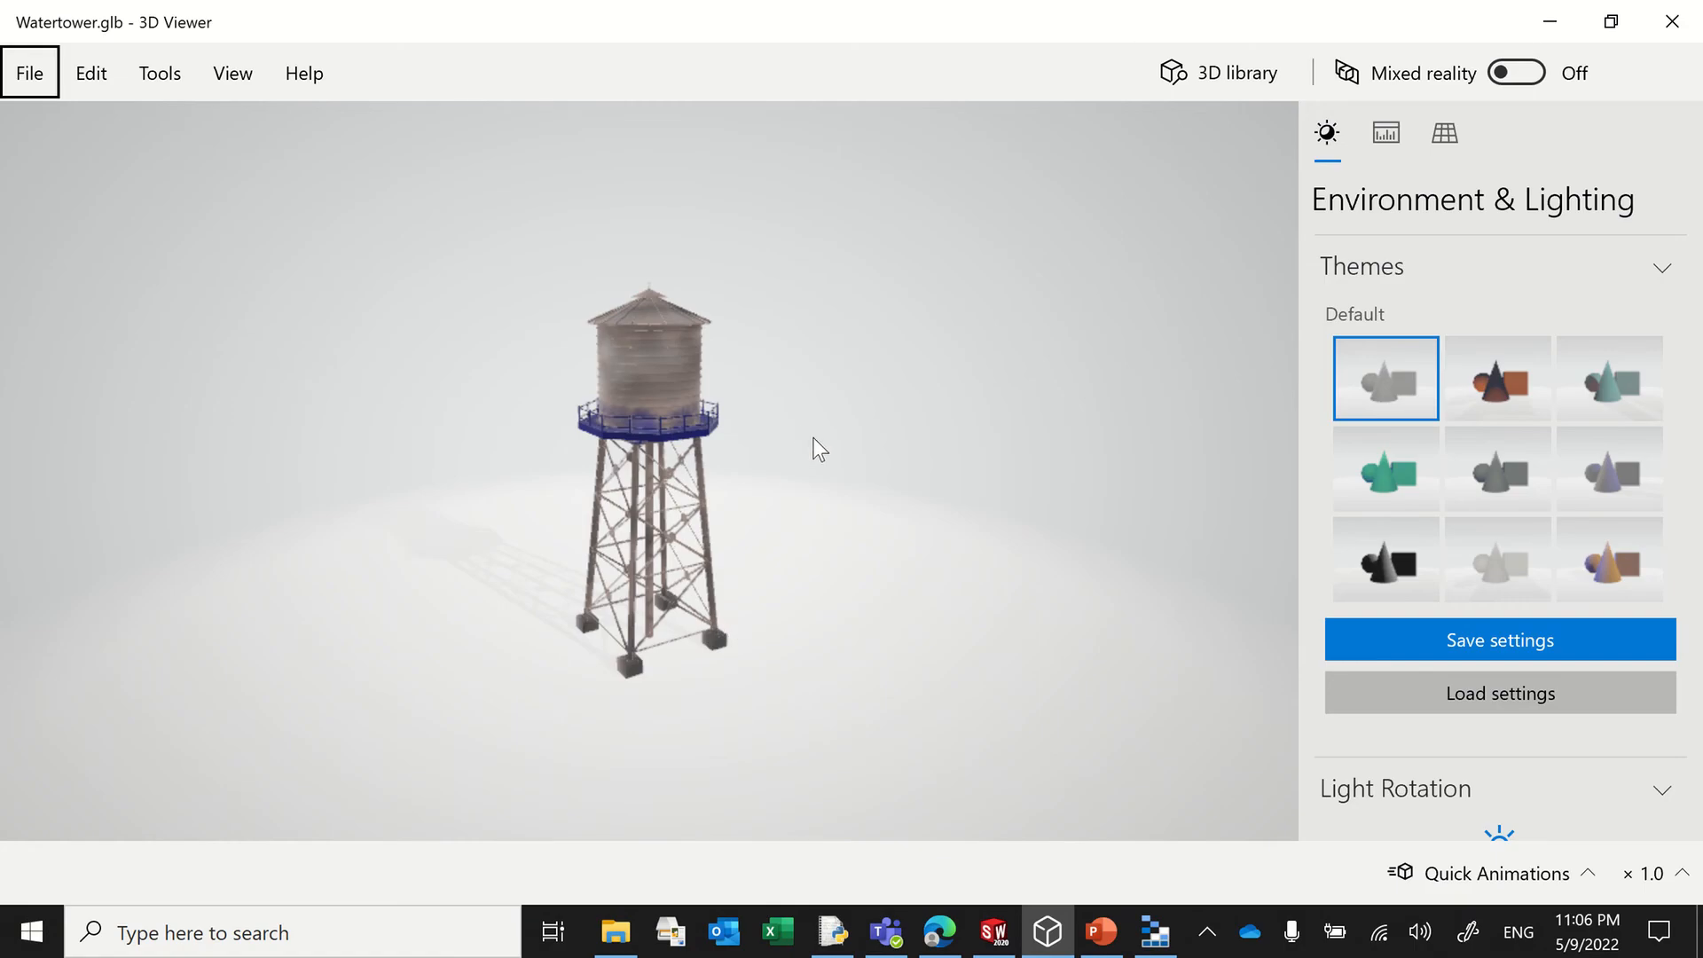
{"action": "left_click_drag", "start_coordinate": [398, 323], "coordinate": [638, 430]}
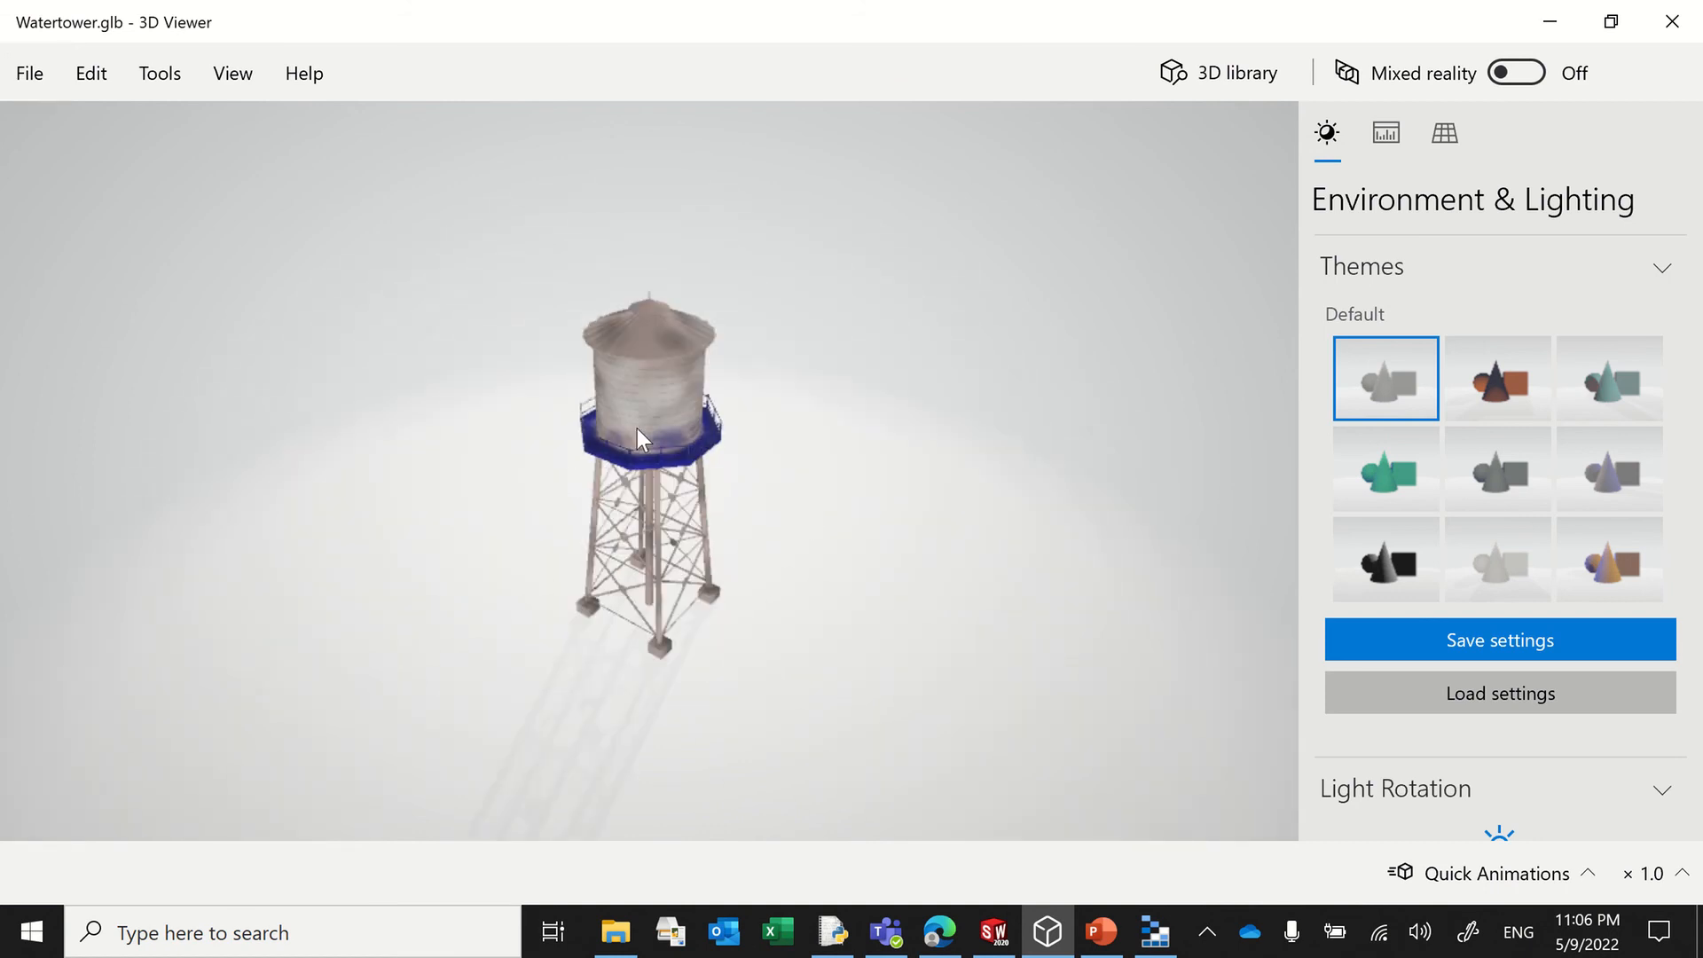
{"action": "left_click", "coordinate": [18, 75]}
{"action": "left_click", "coordinate": [140, 412]}
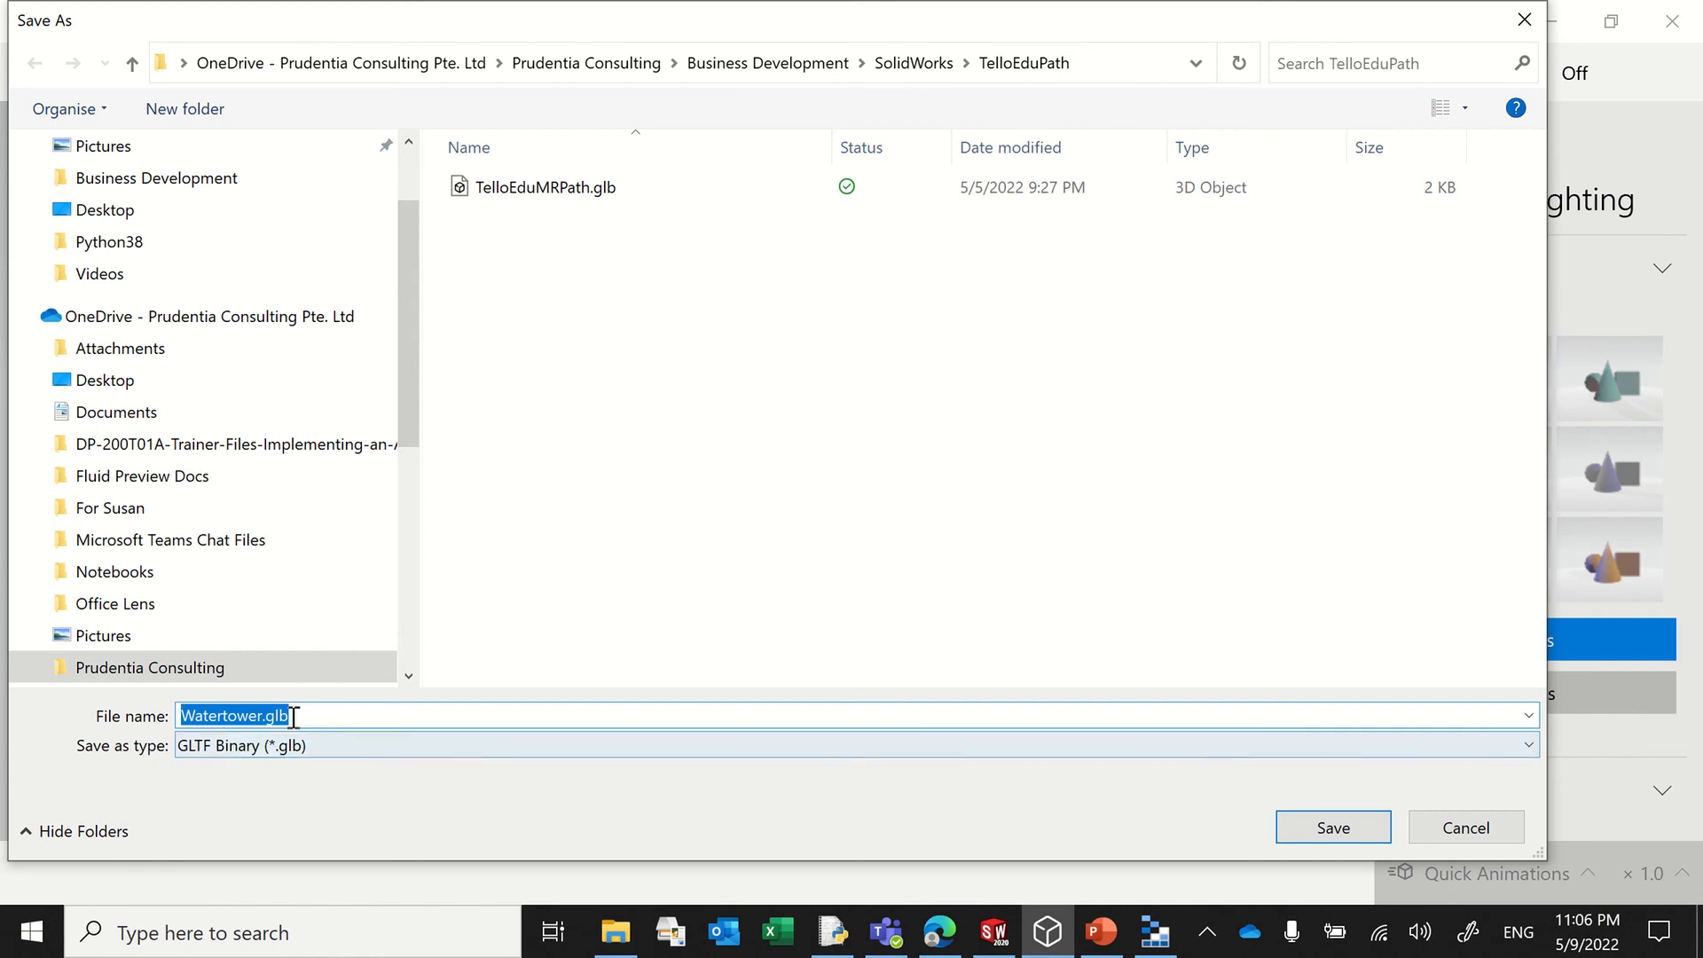
{"action": "left_click", "coordinate": [1486, 826]}
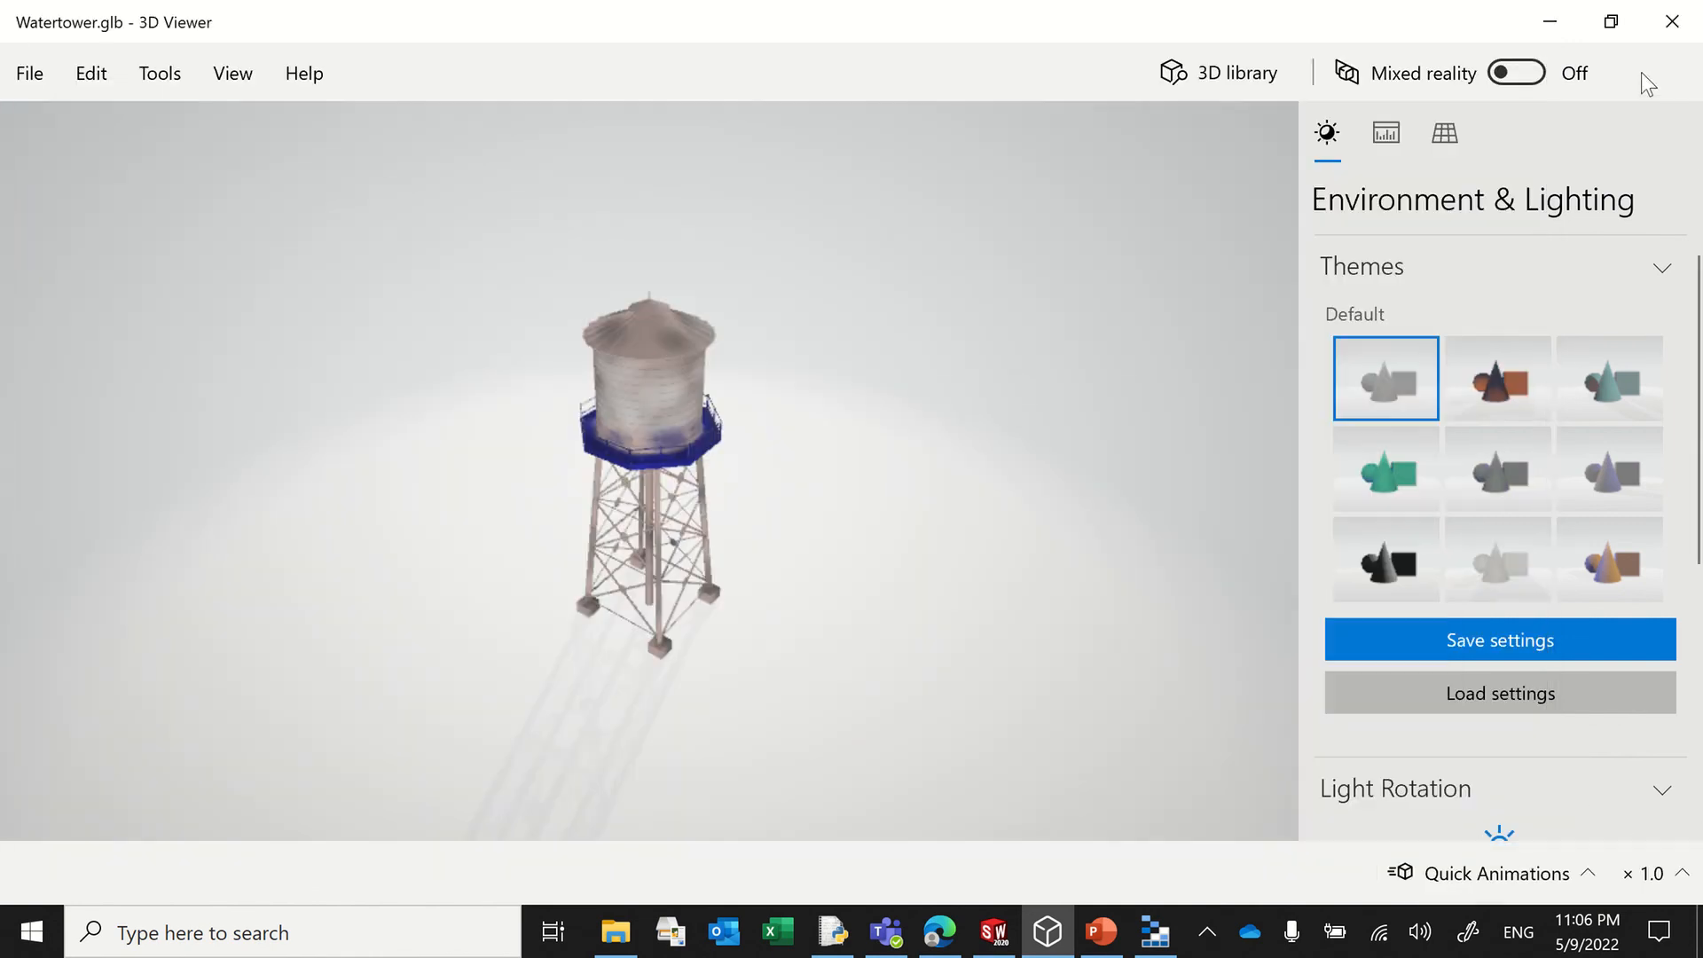
{"action": "left_click", "coordinate": [1549, 21]}
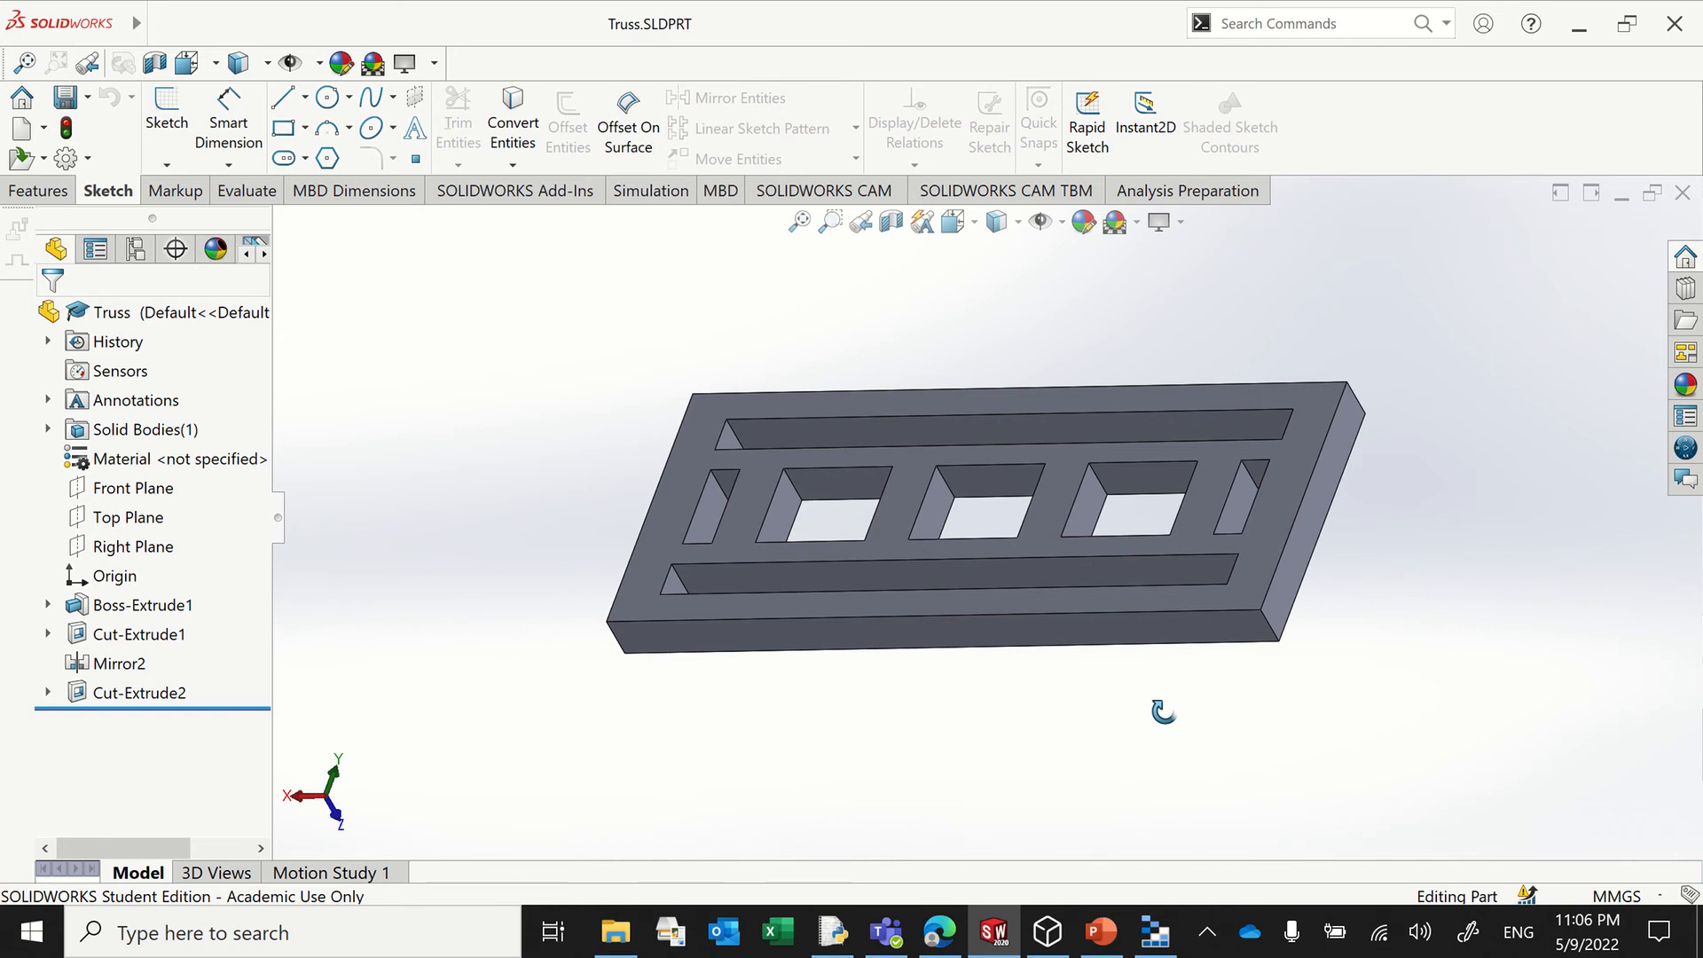
Step: Switch to the Power Apps page in the browser, select DemoScreen and start adding a data source
{"action": "mouse_move", "coordinate": [1153, 936]}
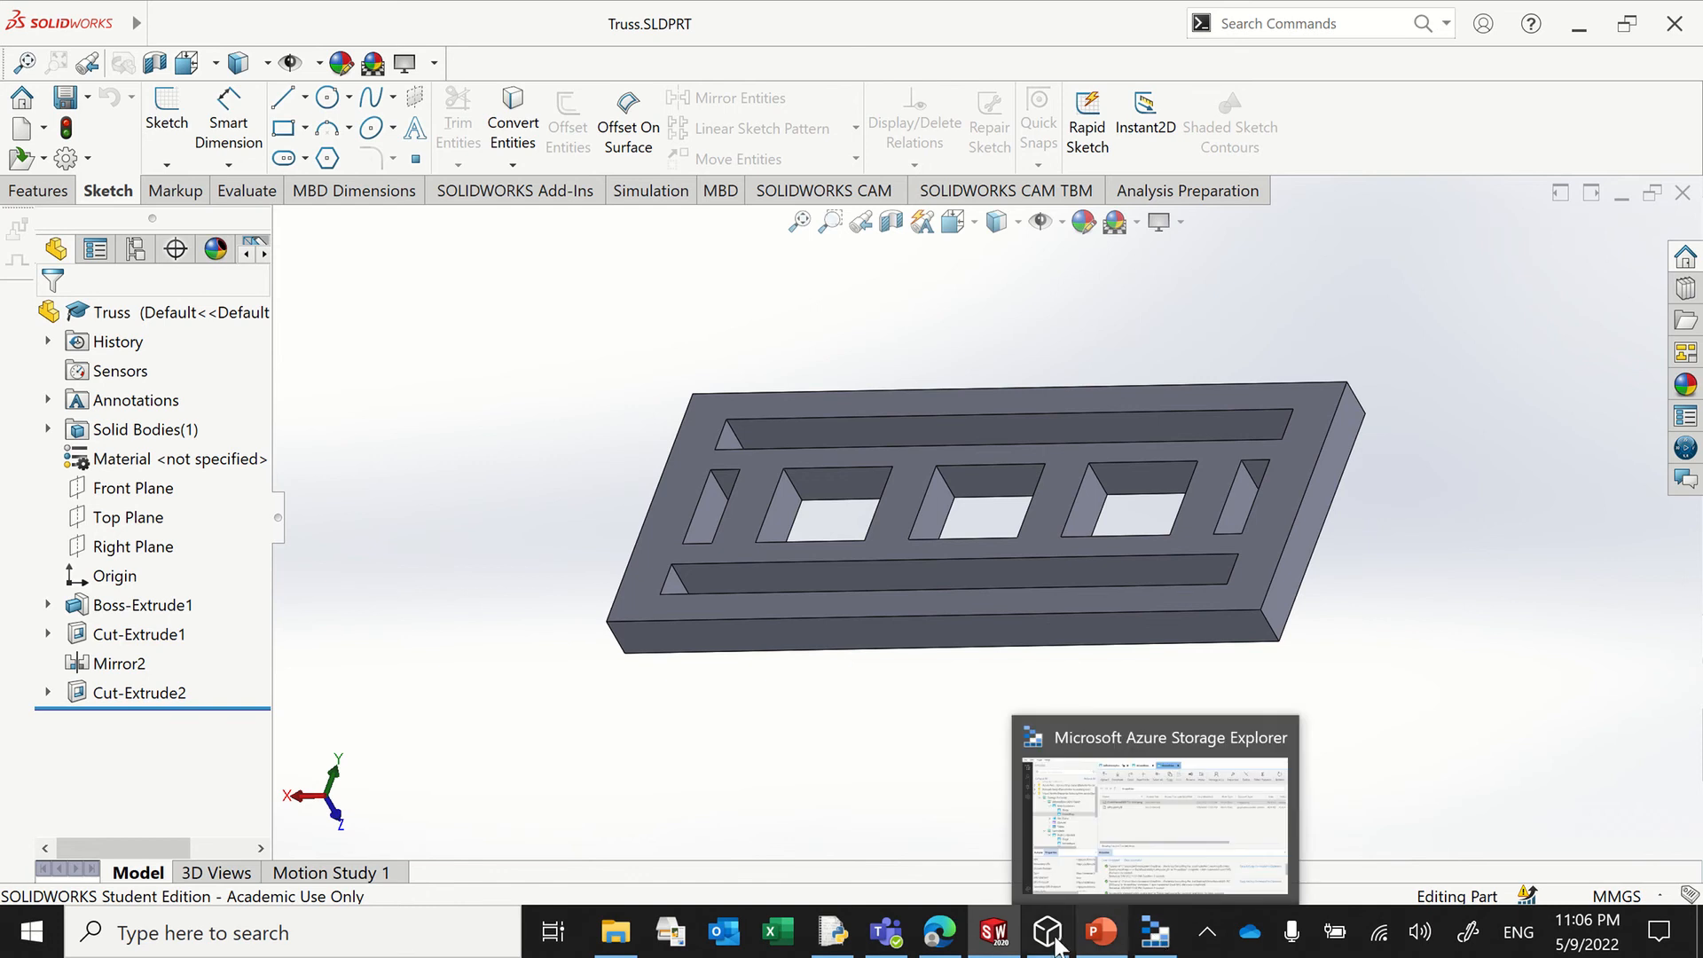
{"action": "left_click", "coordinate": [896, 891]}
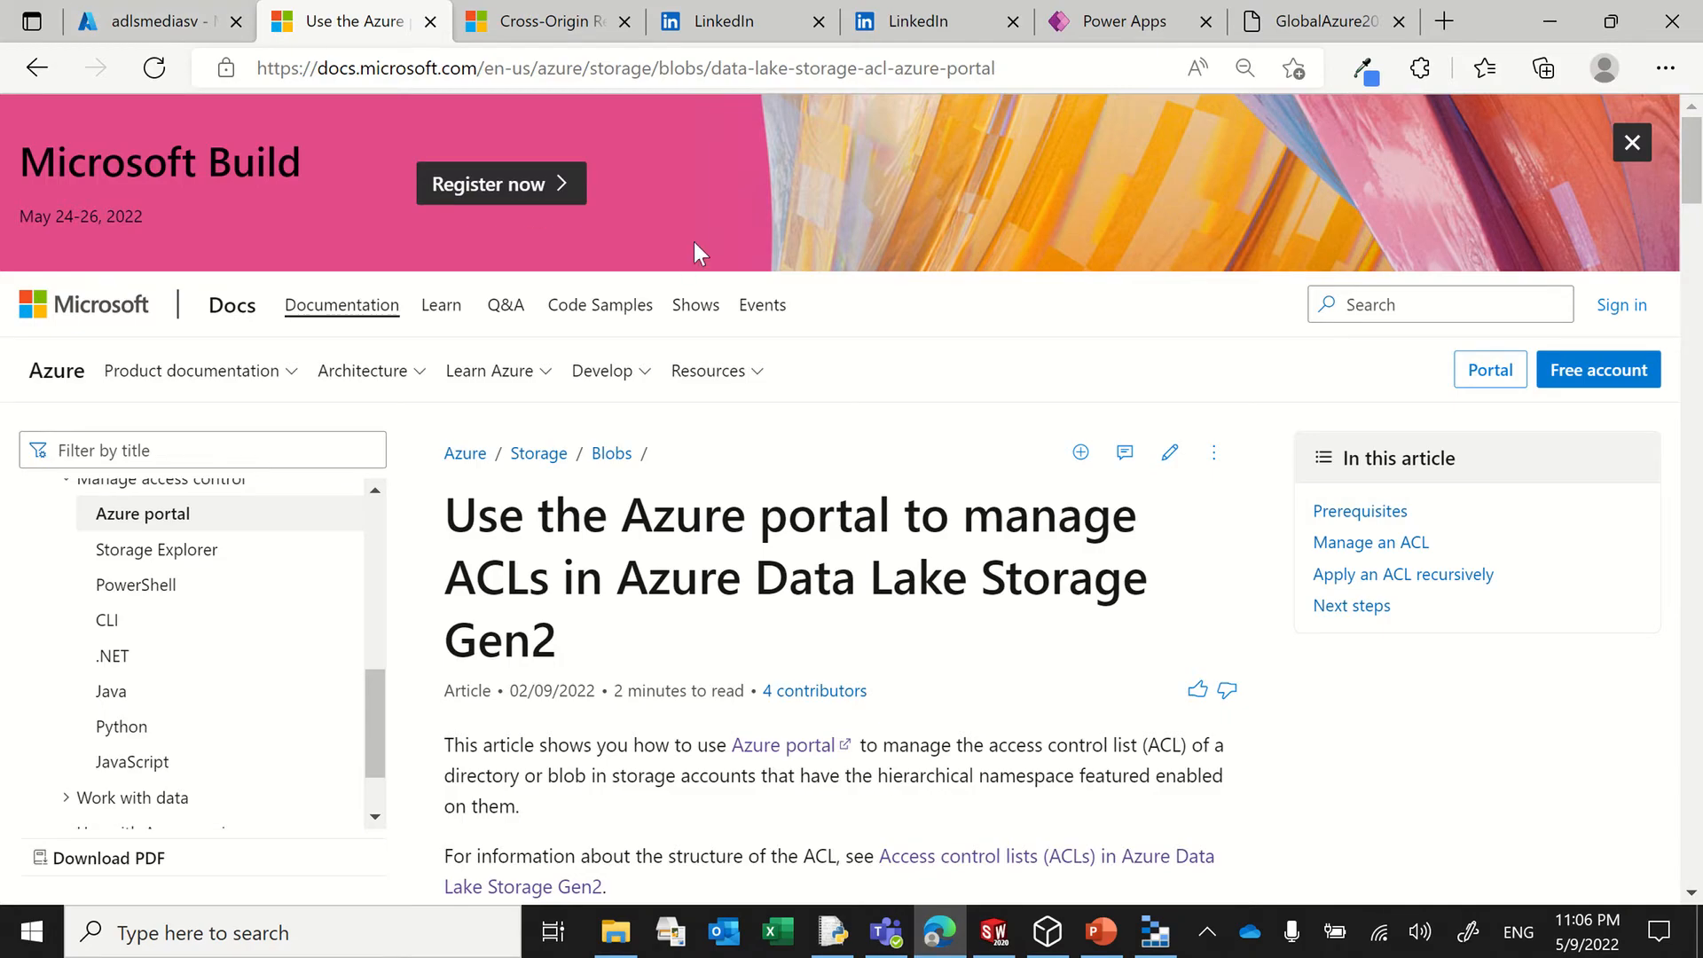
{"action": "left_click", "coordinate": [1090, 21]}
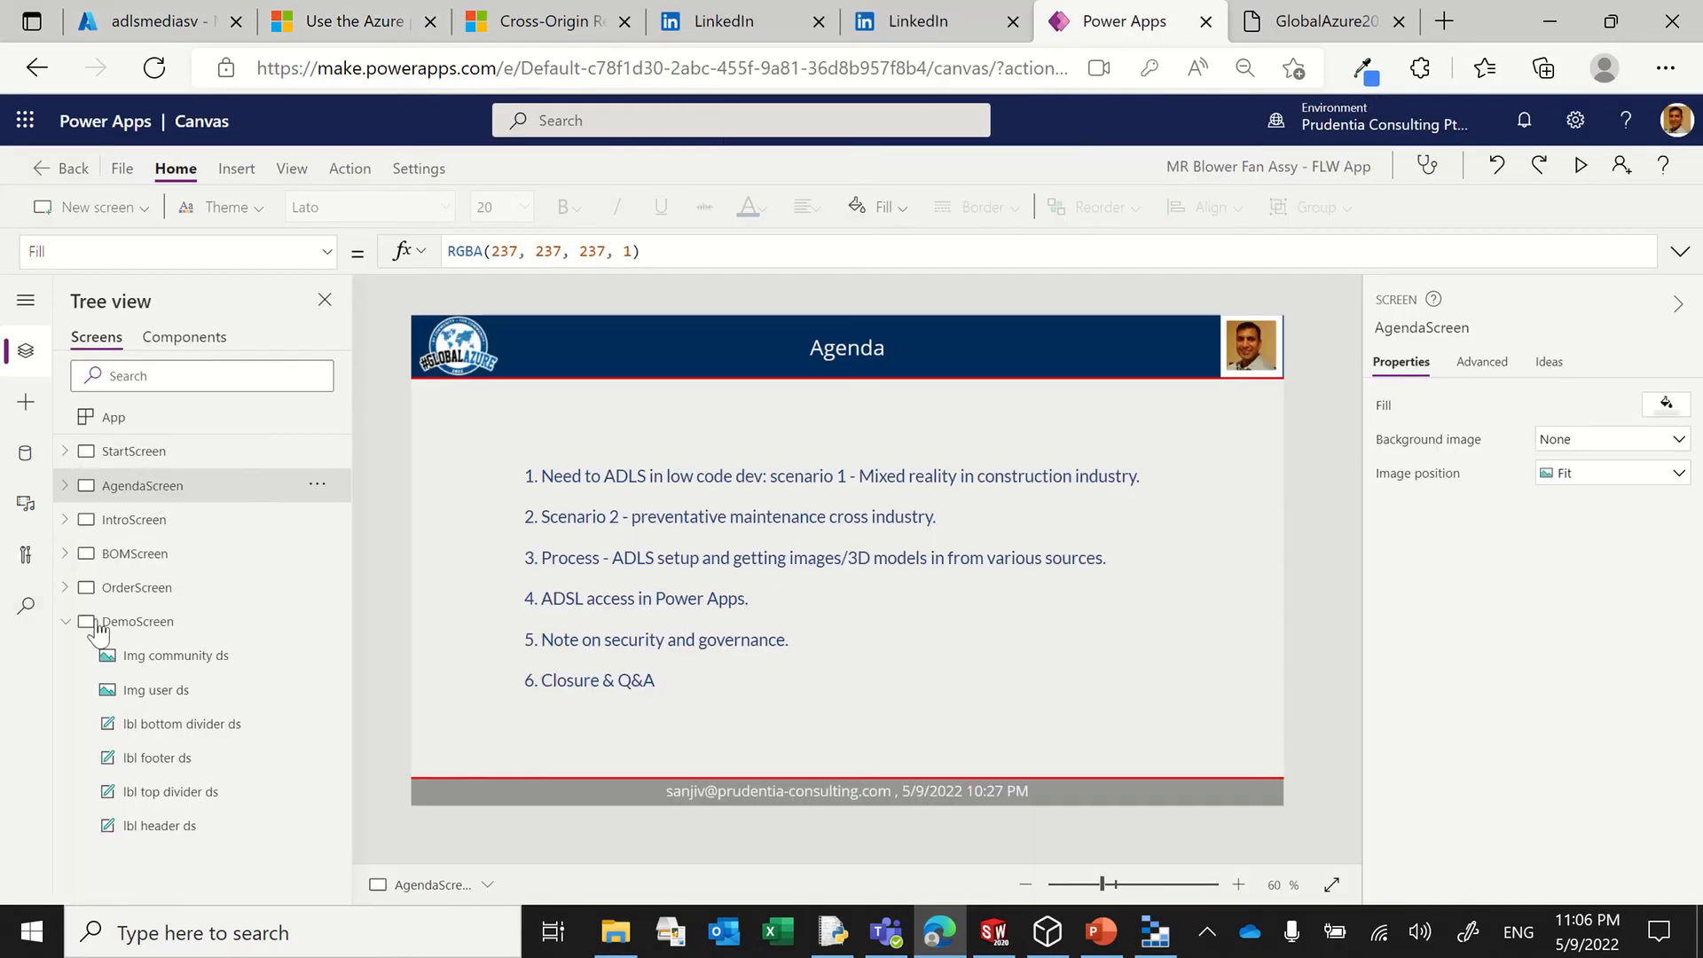
{"action": "left_click", "coordinate": [156, 624]}
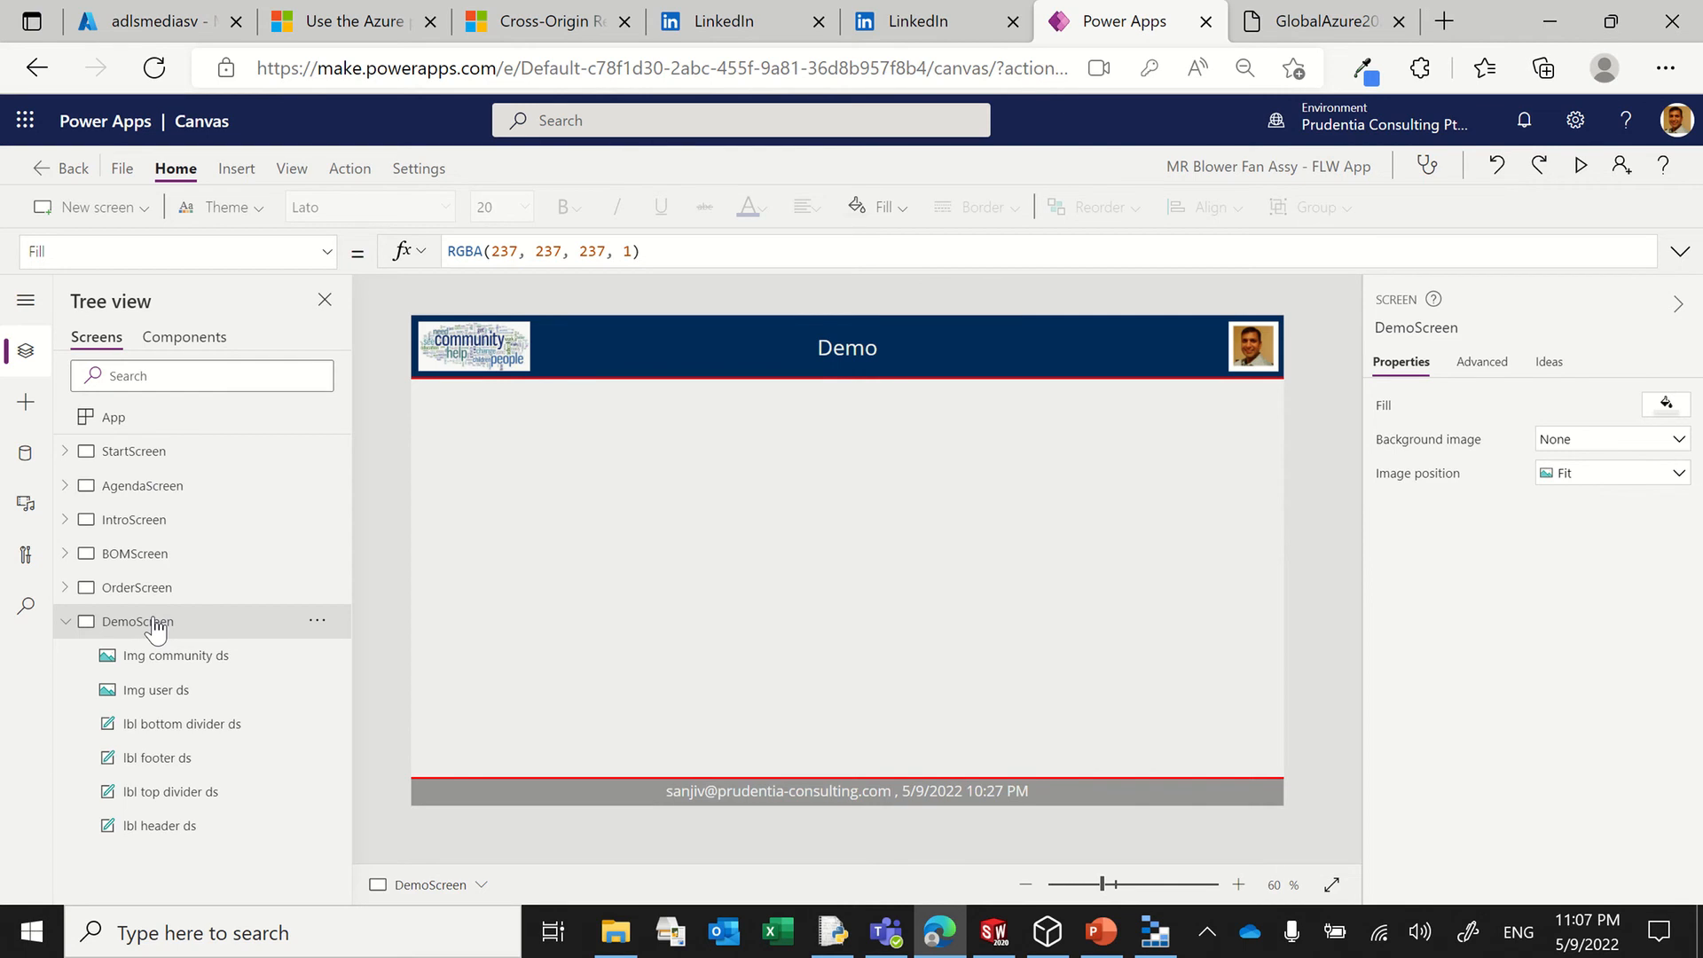
{"action": "left_click", "coordinate": [28, 453]}
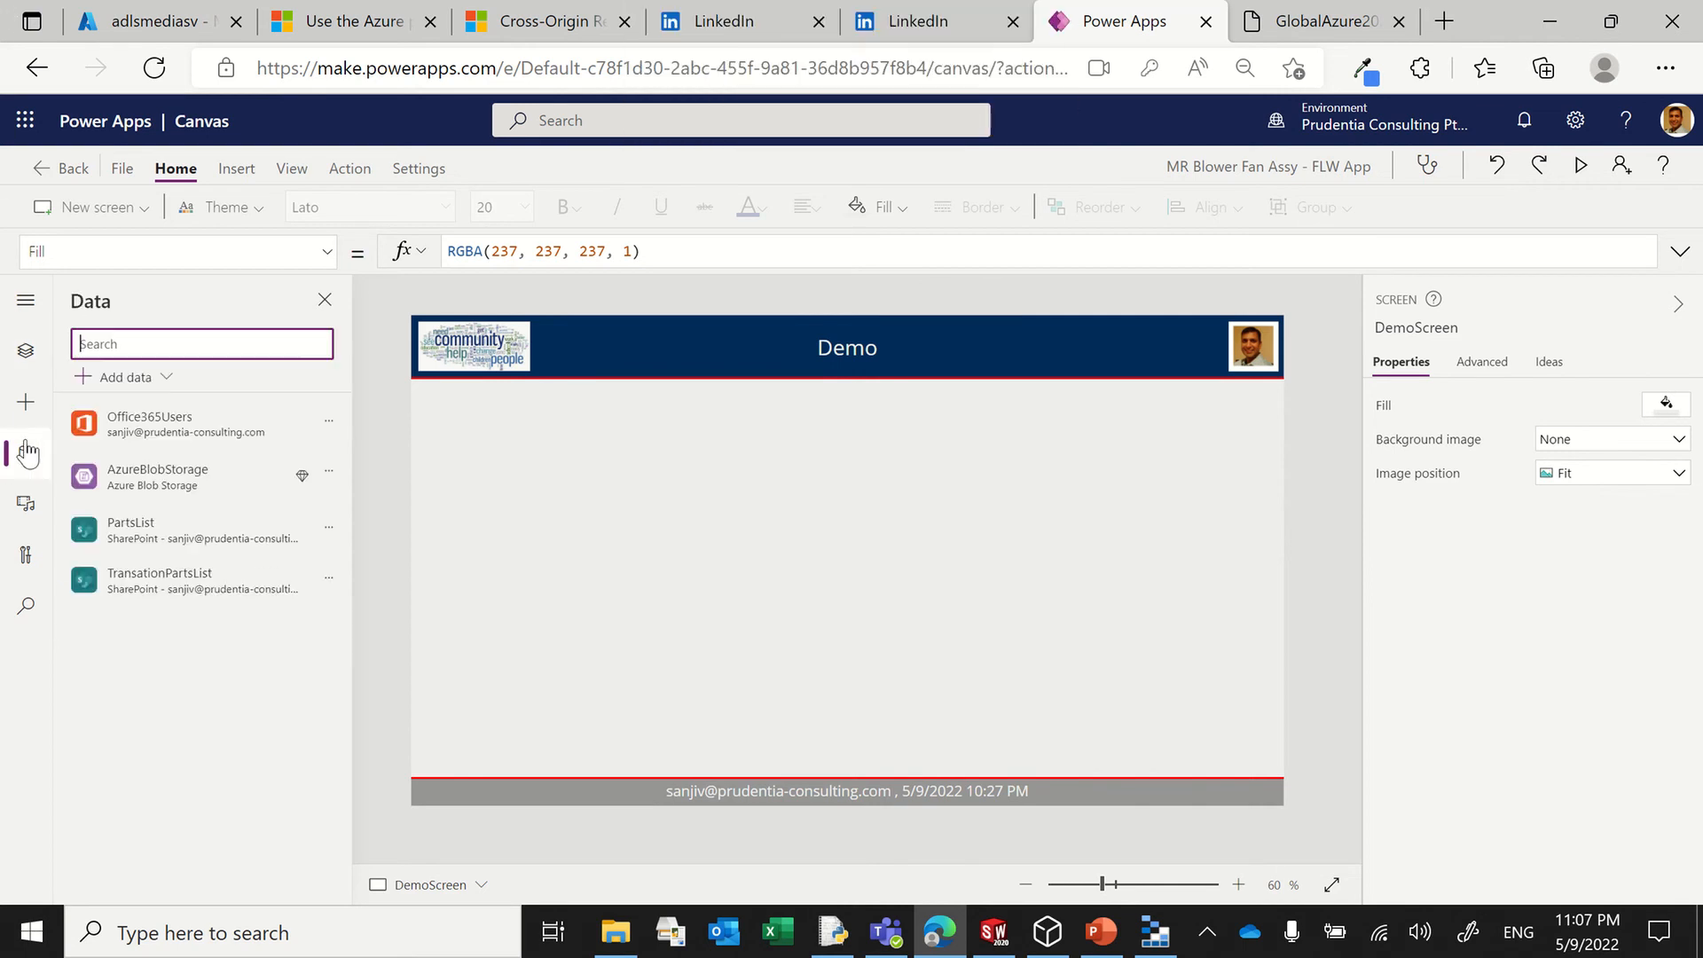
{"action": "left_click", "coordinate": [133, 378]}
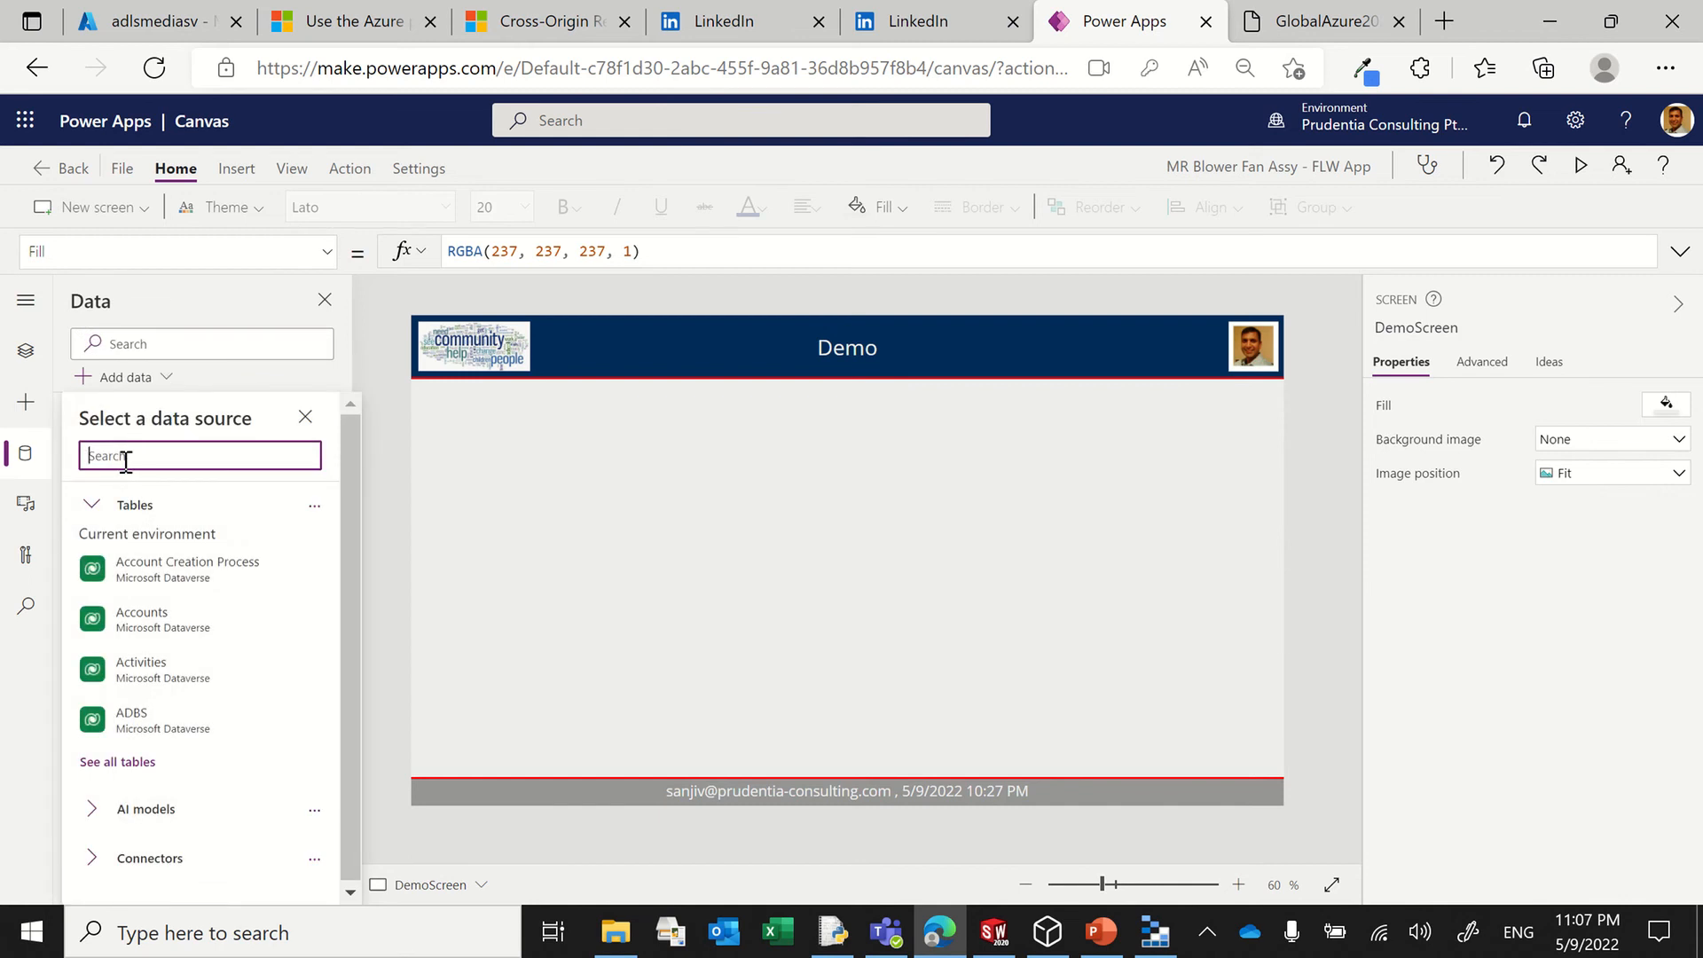
Step: Search the available data sources for "azure data" and "azure store"
{"action": "type", "text": "azure data"}
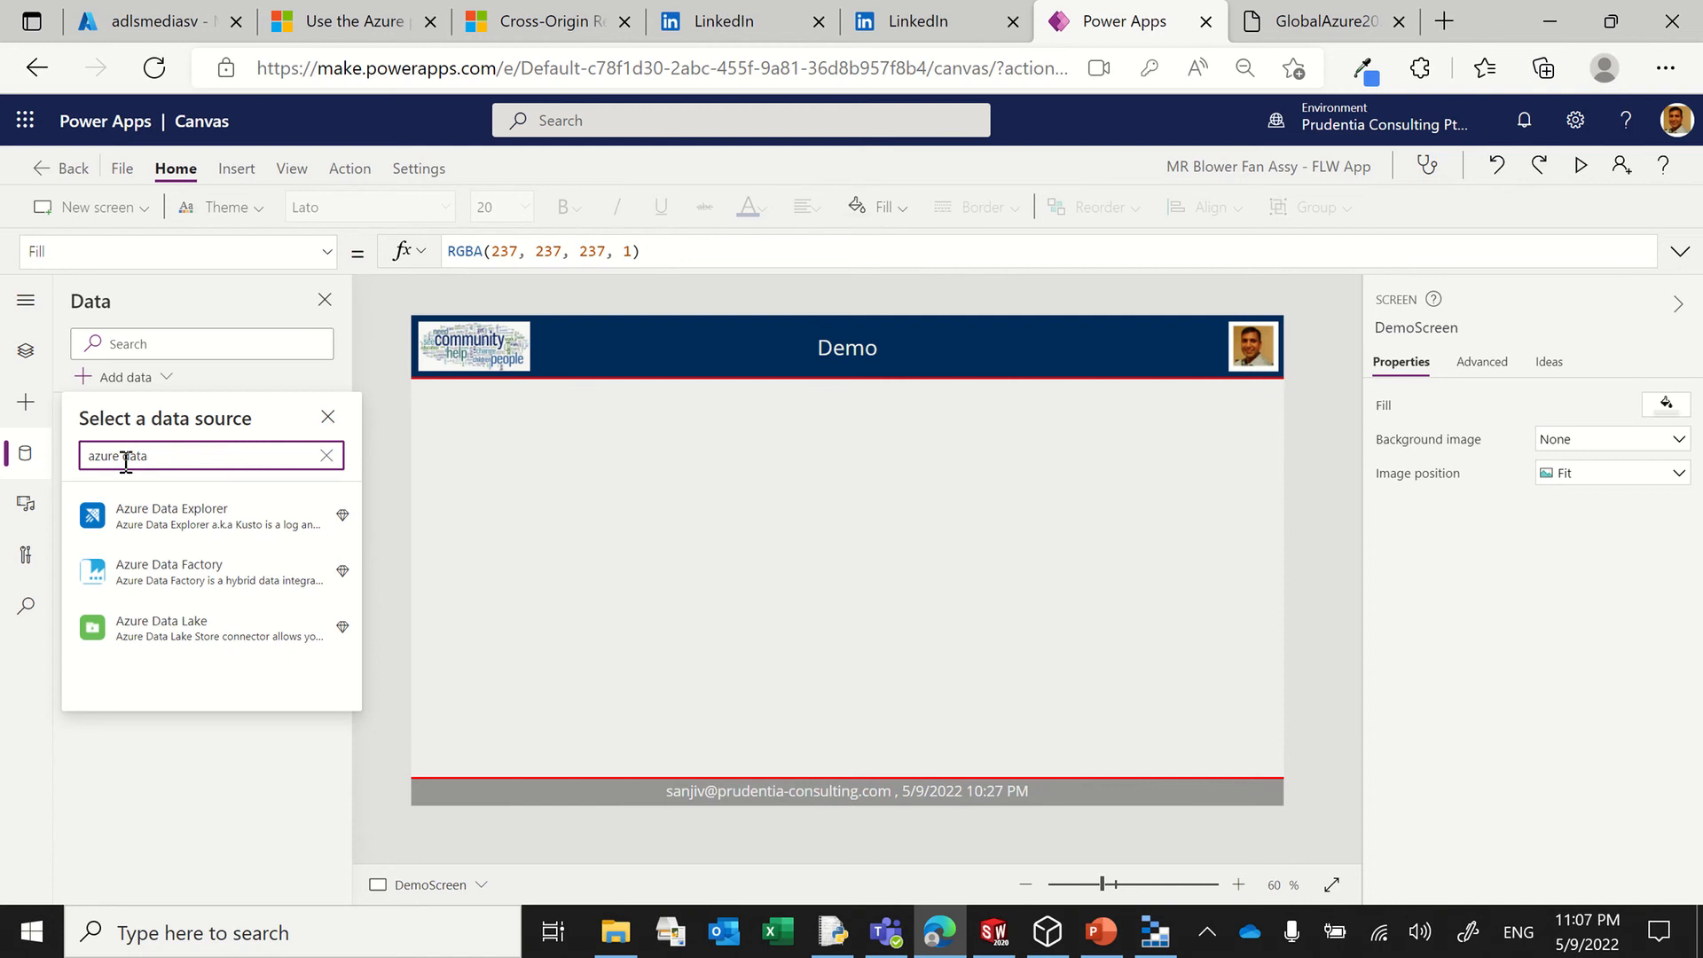
{"action": "key", "text": "BackSpace"}
{"action": "key", "text": "BackSpace"}
{"action": "key", "text": "BackSpace"}
{"action": "key", "text": "BackSpace"}
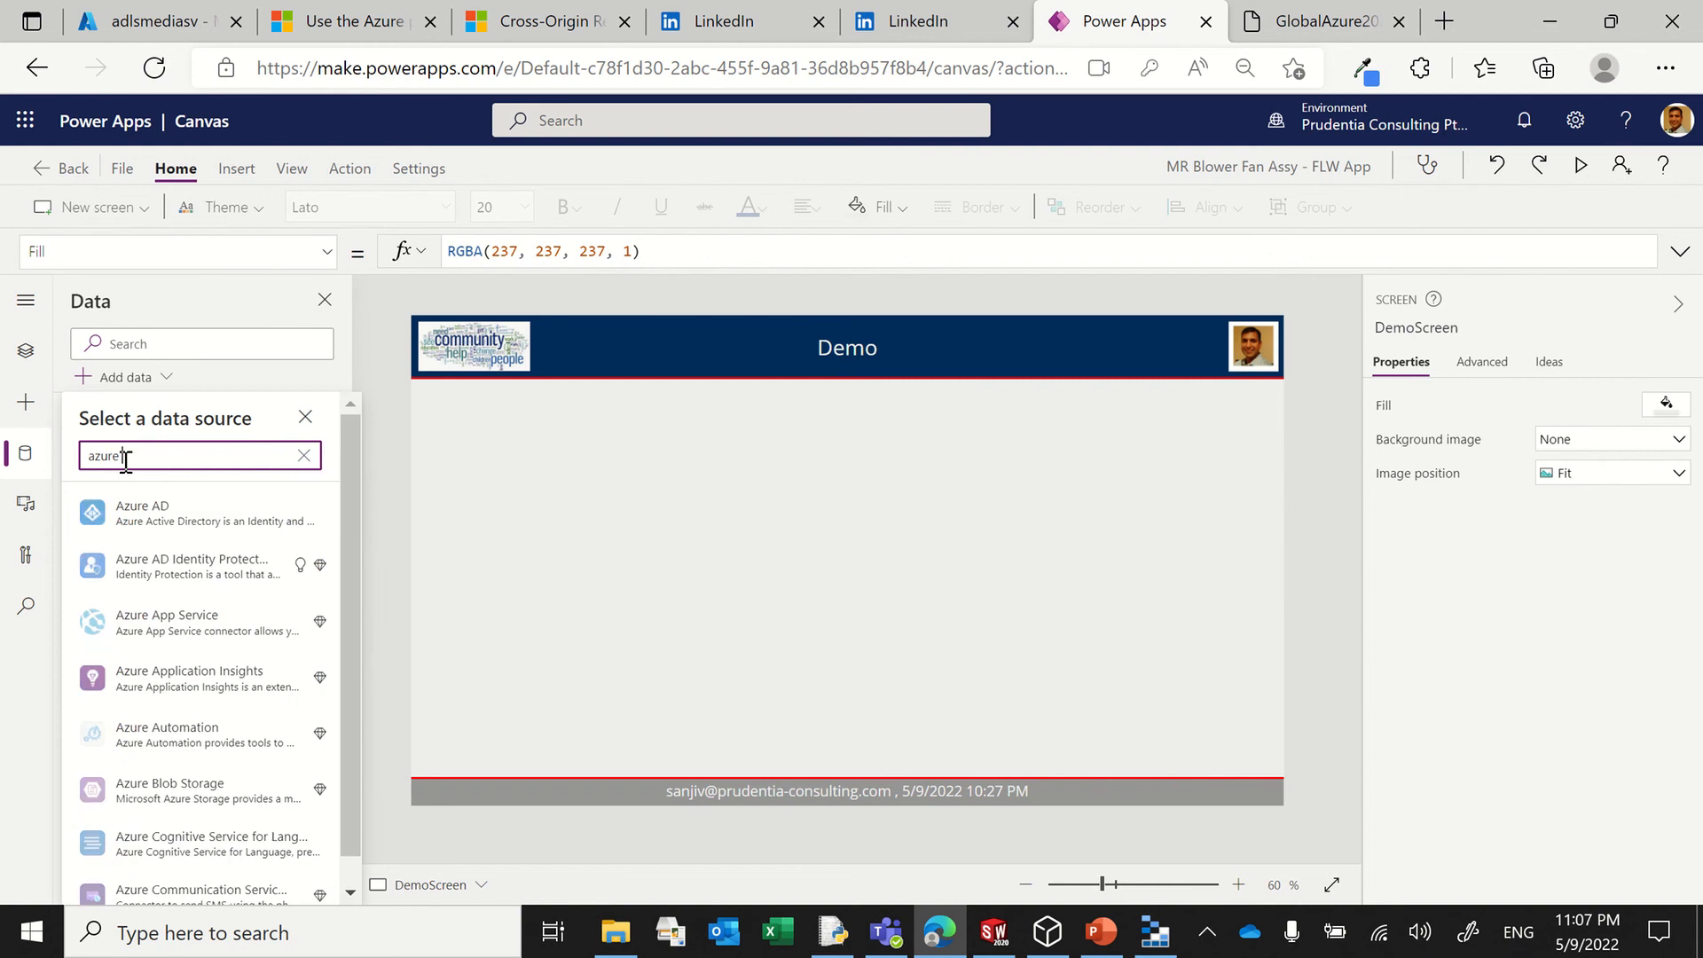
{"action": "type", "text": "store"}
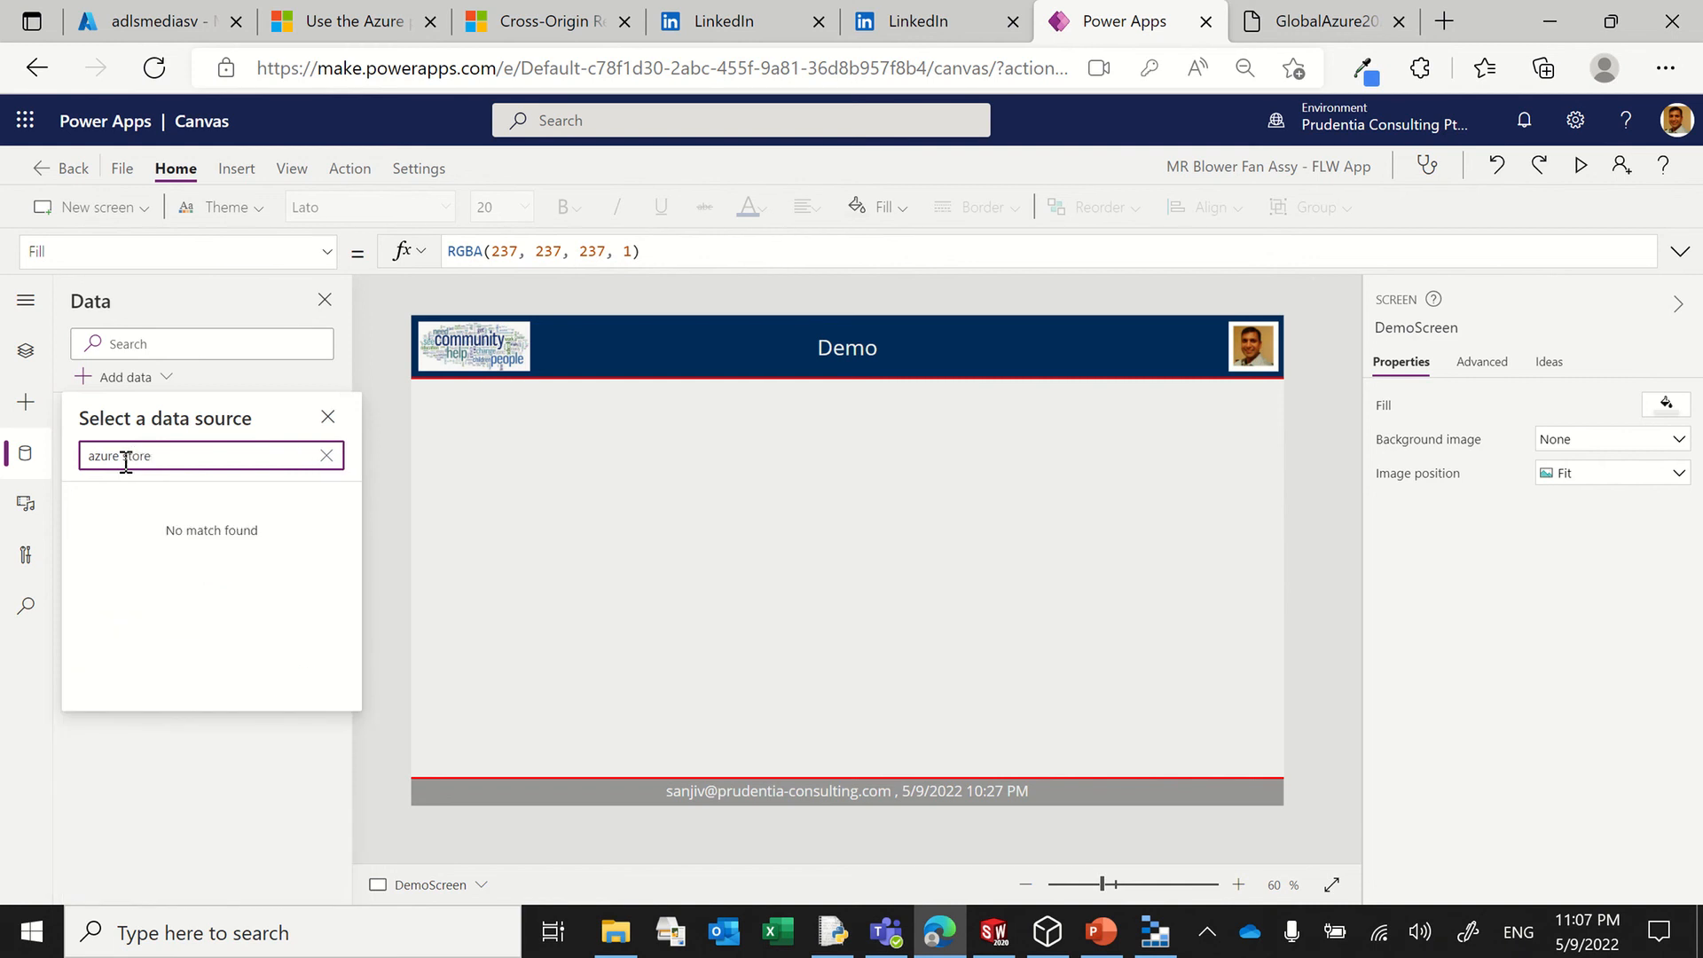
{"action": "key", "text": "BackSpace"}
{"action": "key", "text": "BackSpace"}
{"action": "key", "text": "BackSpace"}
{"action": "key", "text": "BackSpace"}
{"action": "key", "text": "BackSpace"}
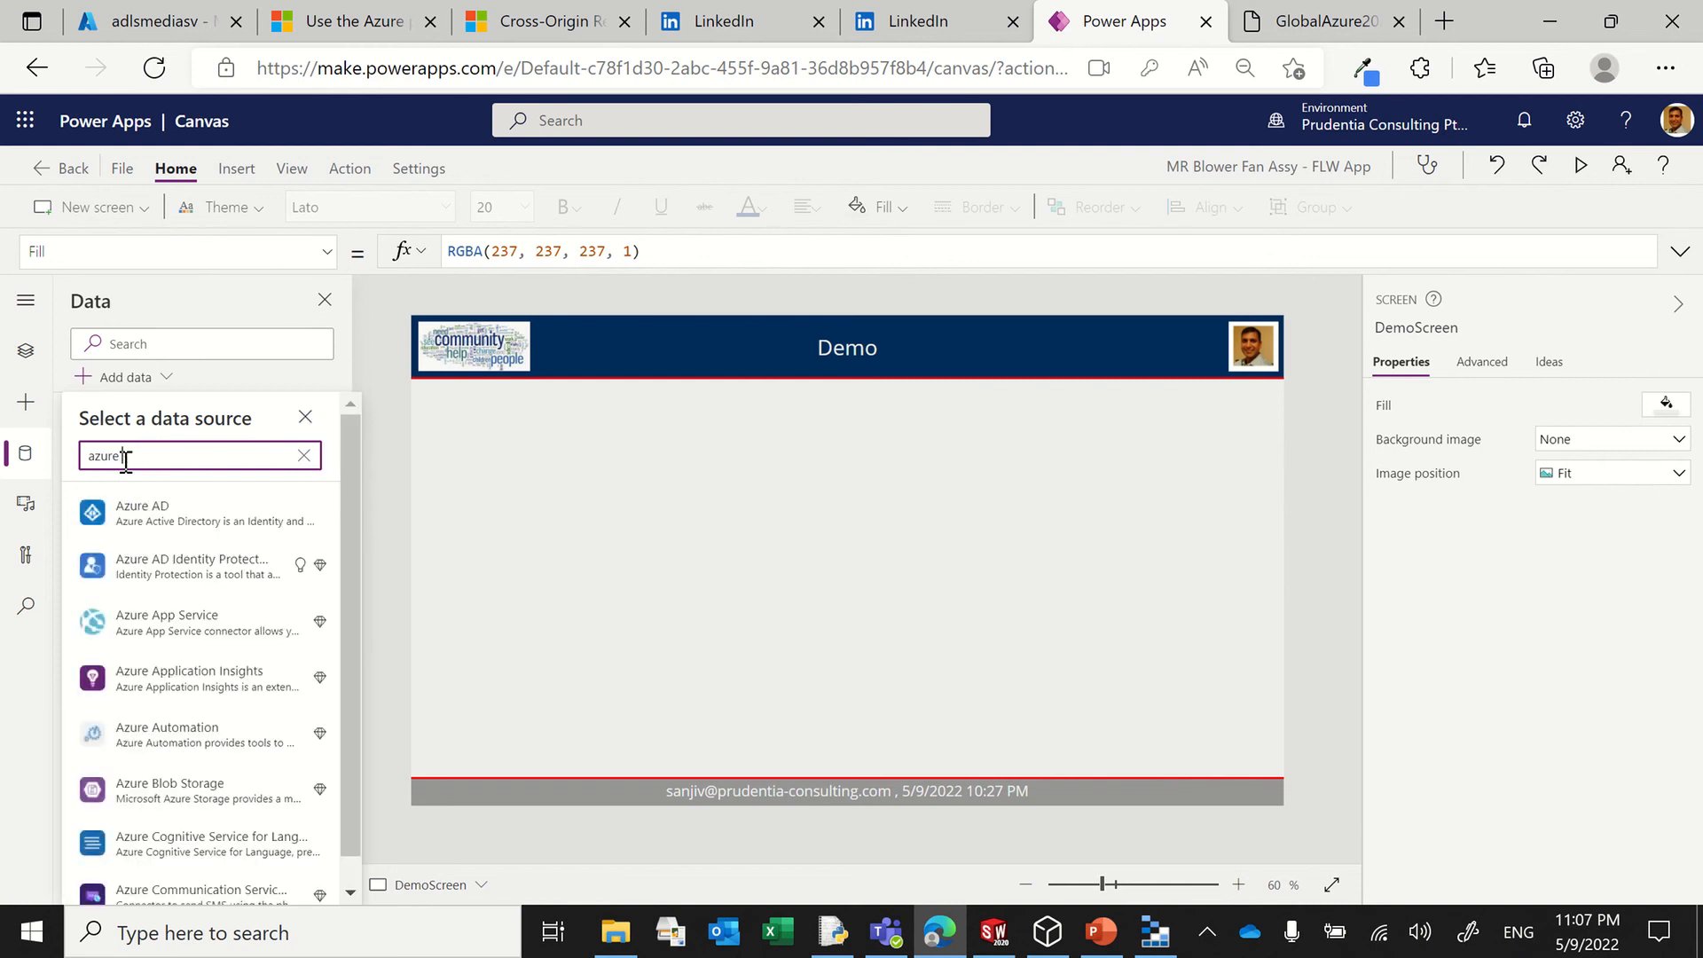
Step: Search the data sources for "azure blob" and start a new Azure Blob Storage connection
{"action": "type", "text": "blob"}
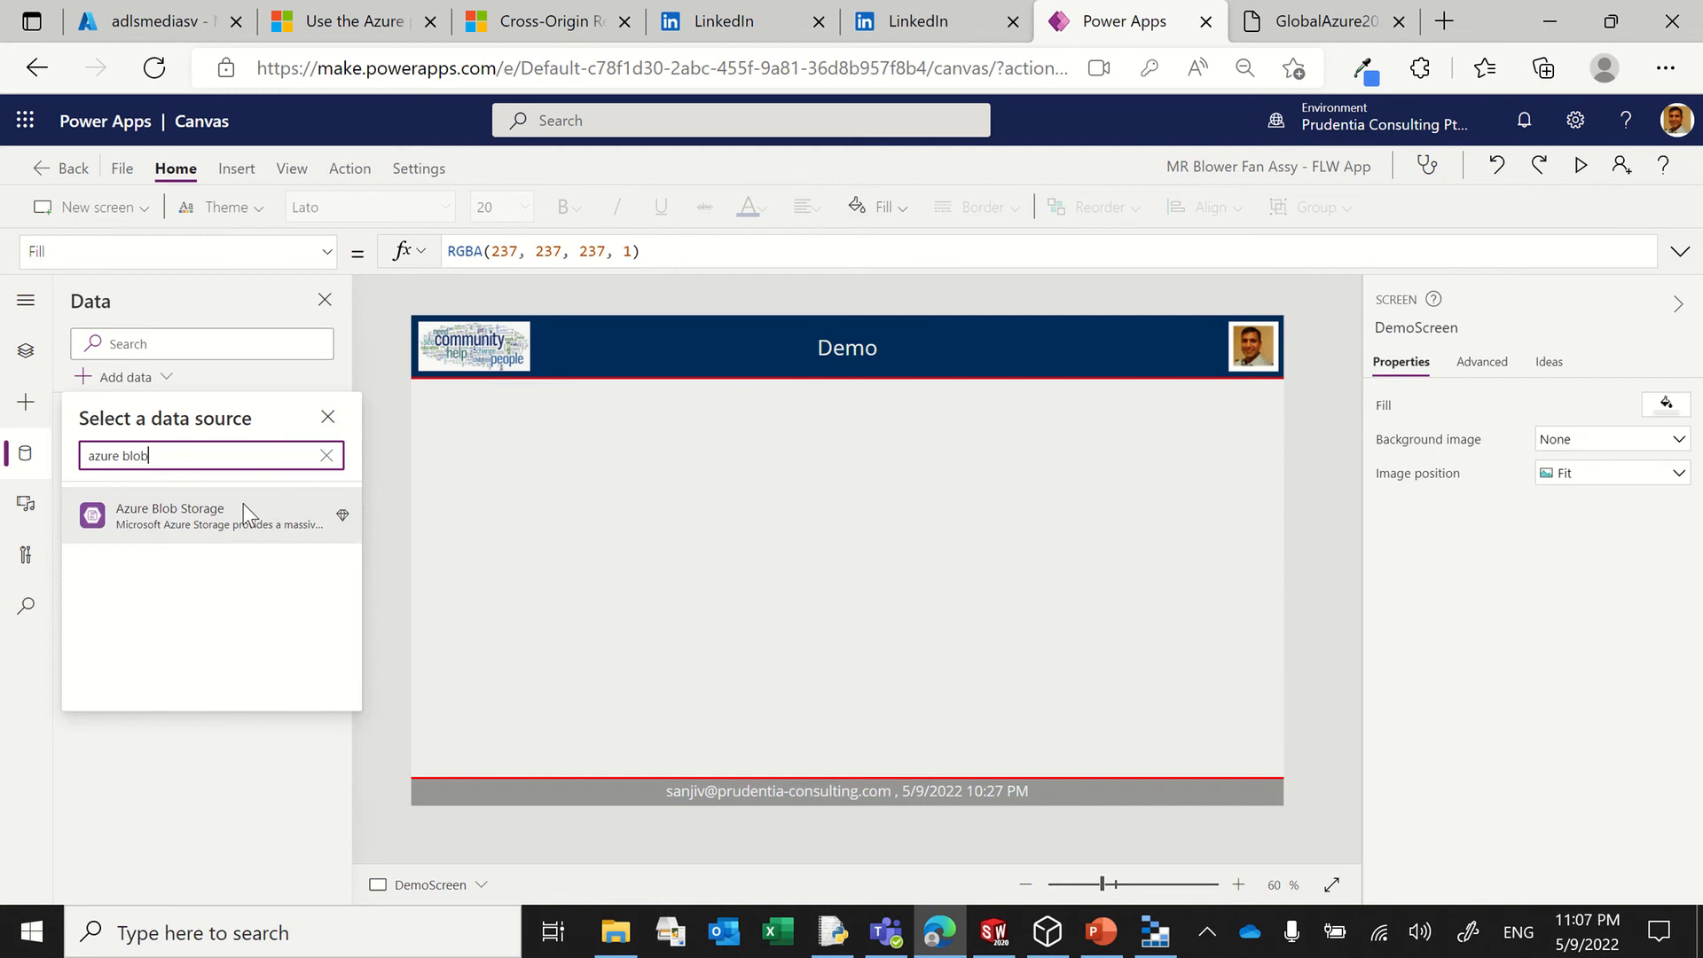
{"action": "left_click", "coordinate": [173, 519]}
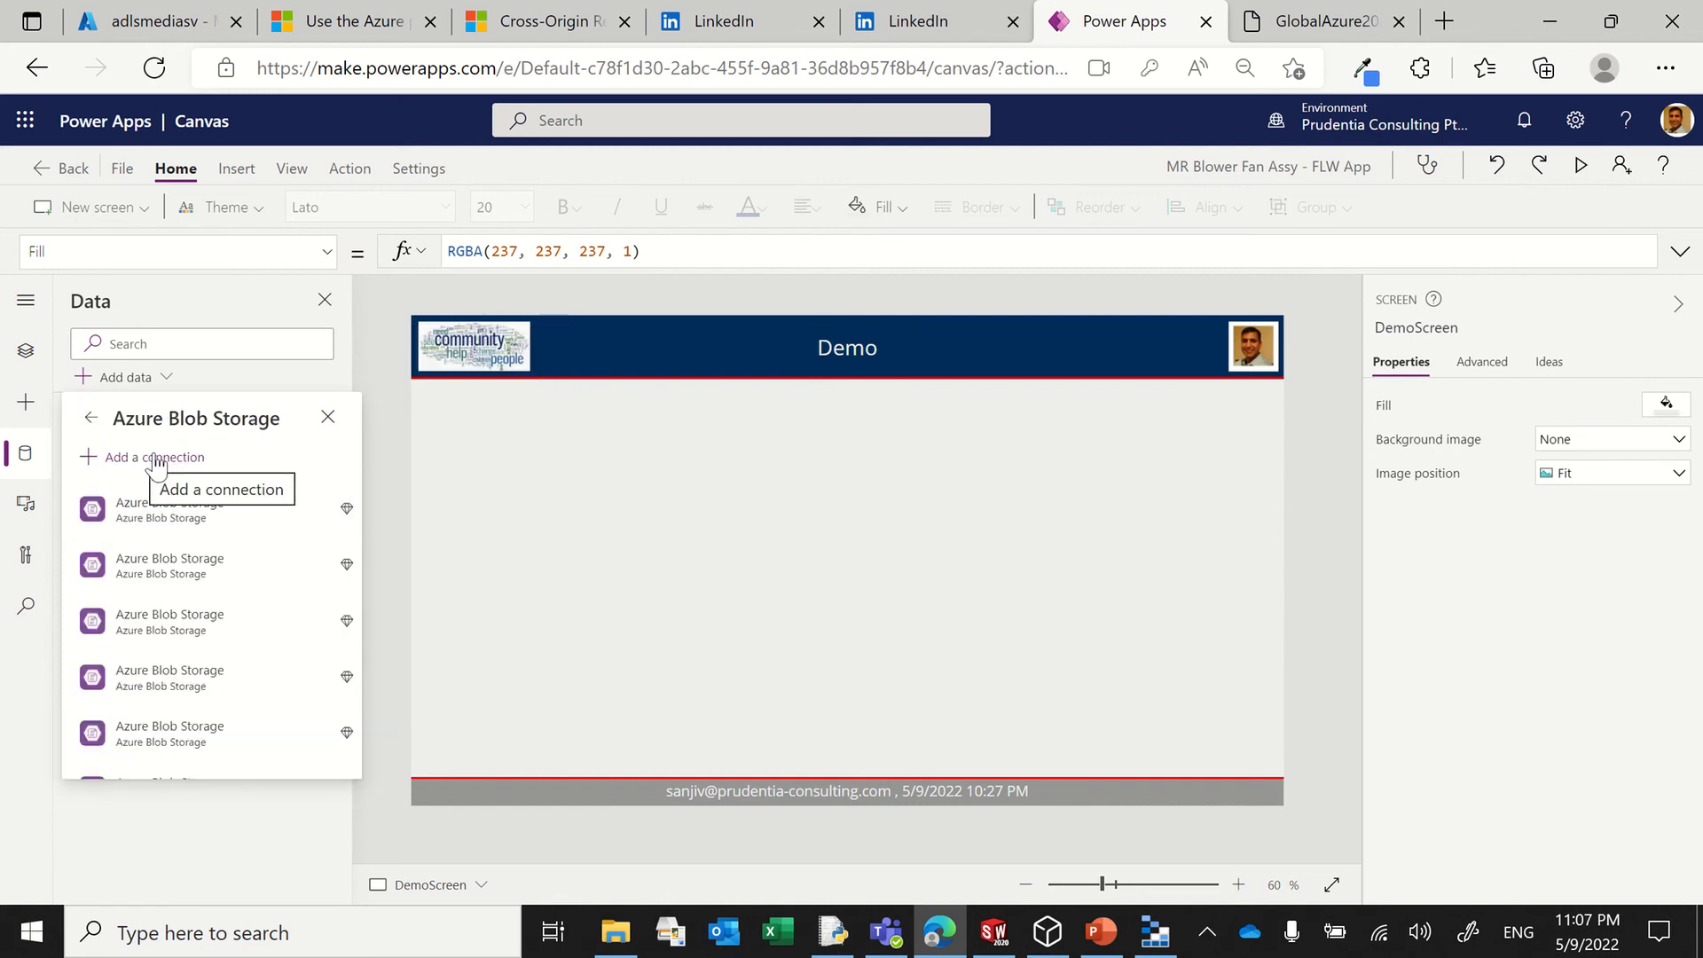
{"action": "left_click", "coordinate": [167, 457]}
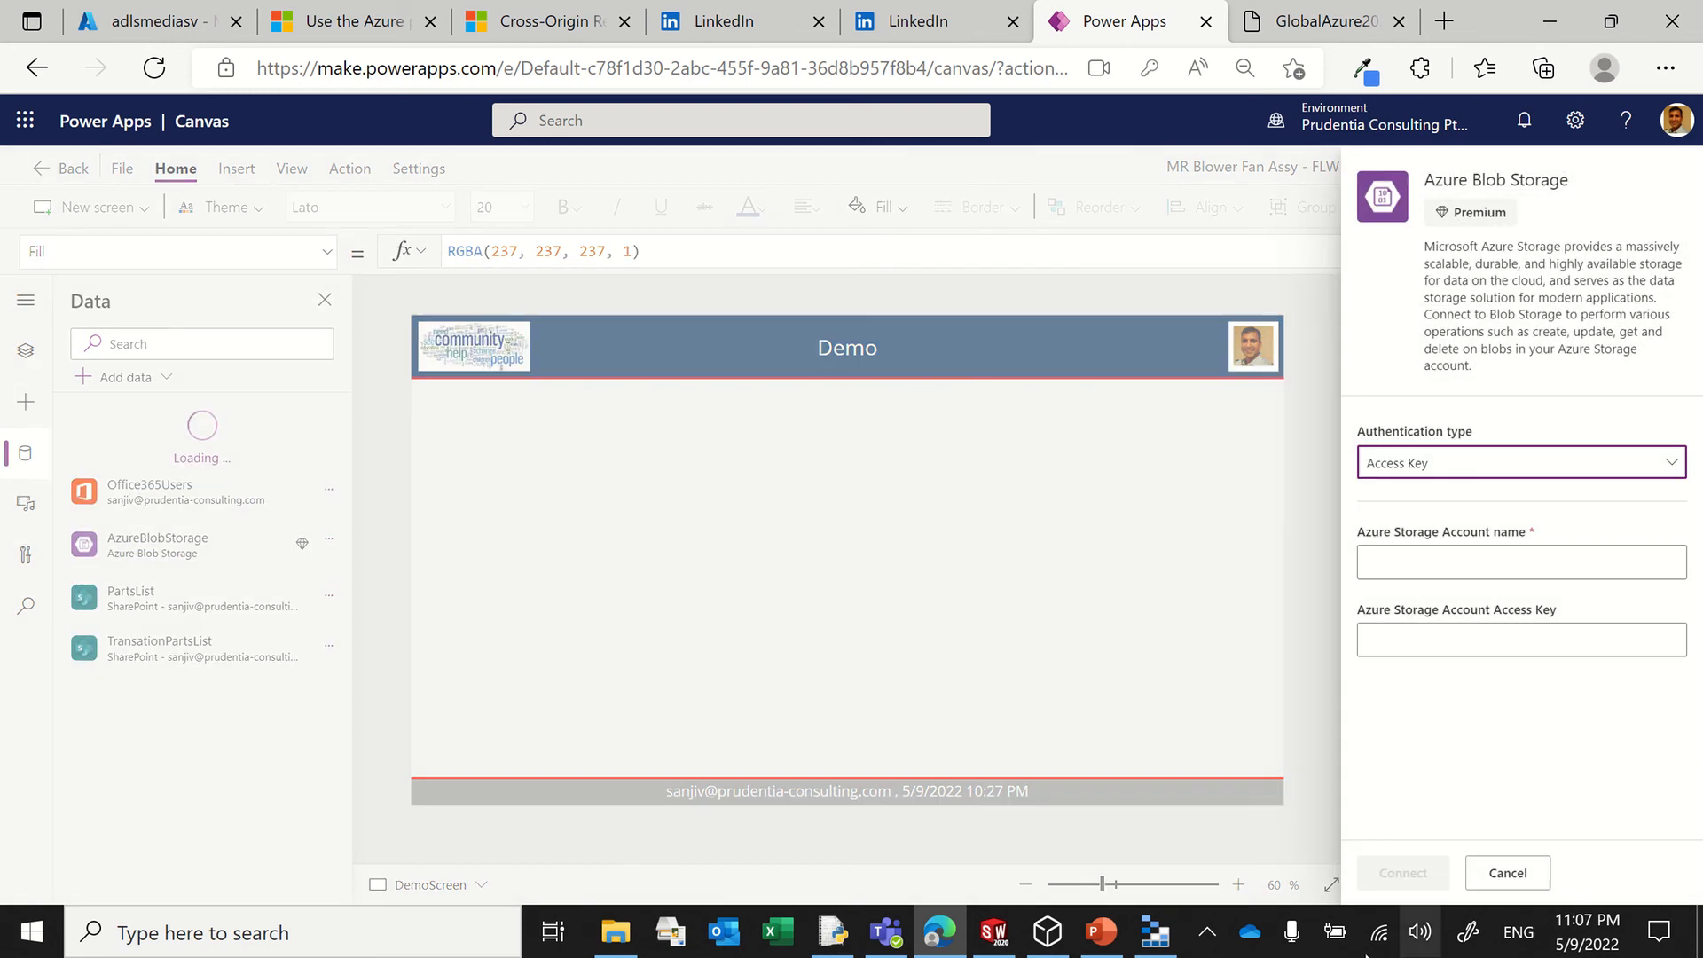
Step: Check the storage account's name in Azure Storage Explorer, return to Power Apps and enter adlsmediasv as the Azure Storage account name
{"action": "left_click", "coordinate": [1155, 931]}
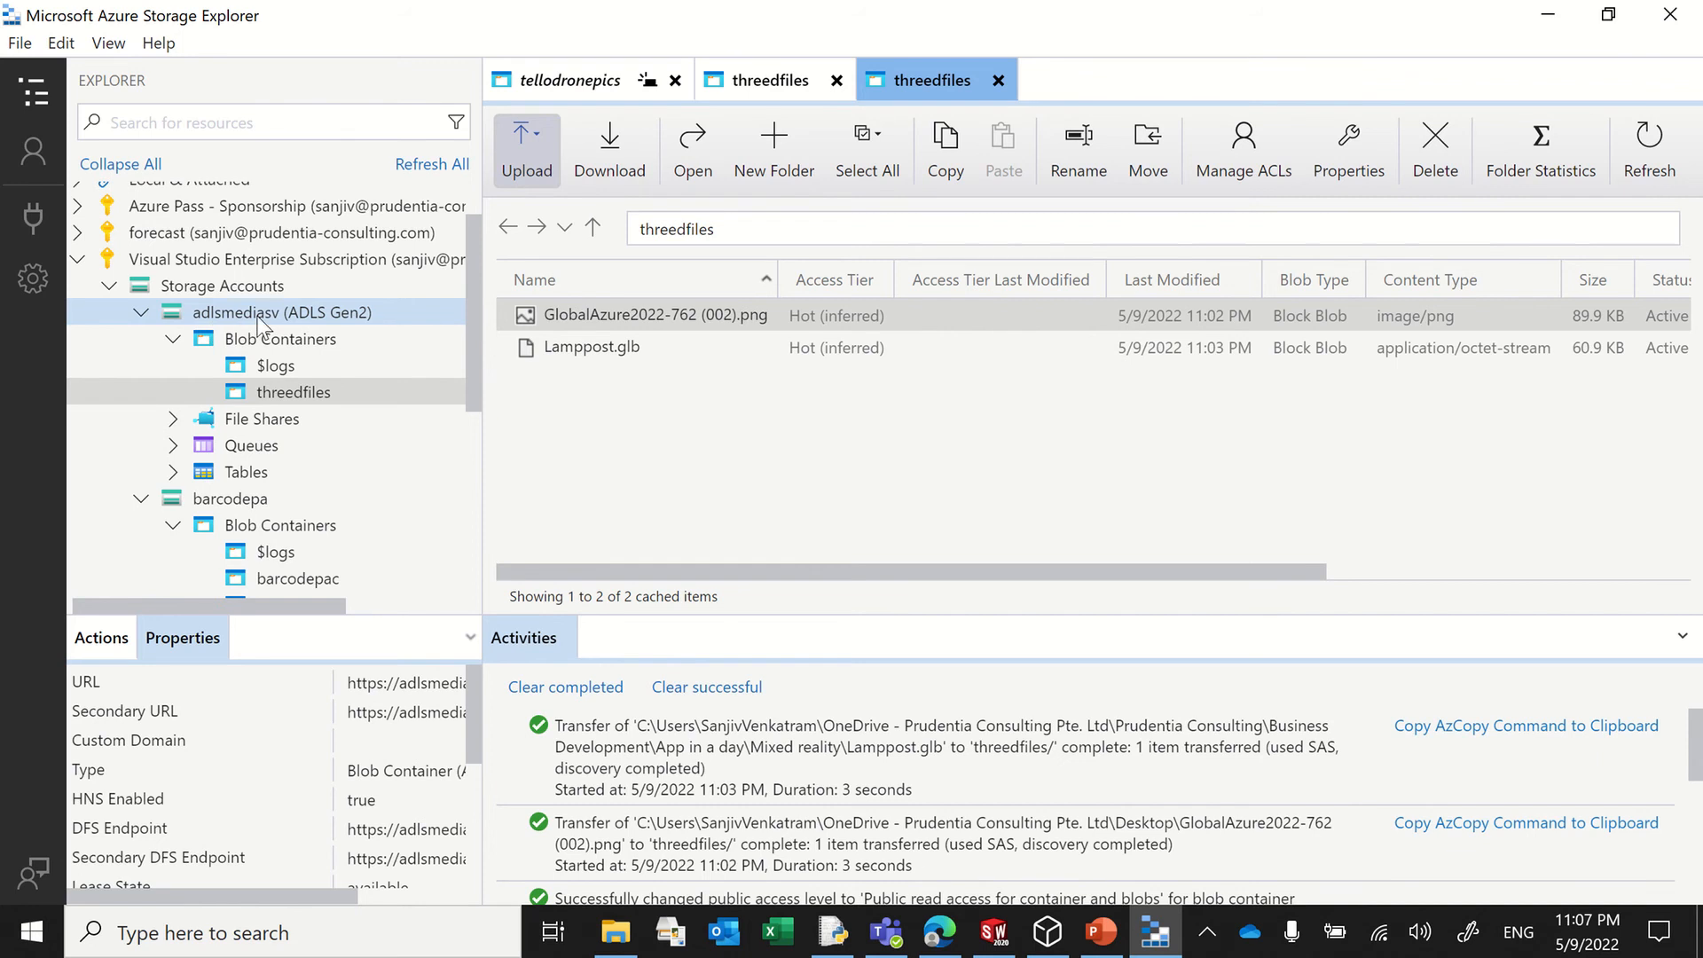
{"action": "key", "text": "alt+Tab"}
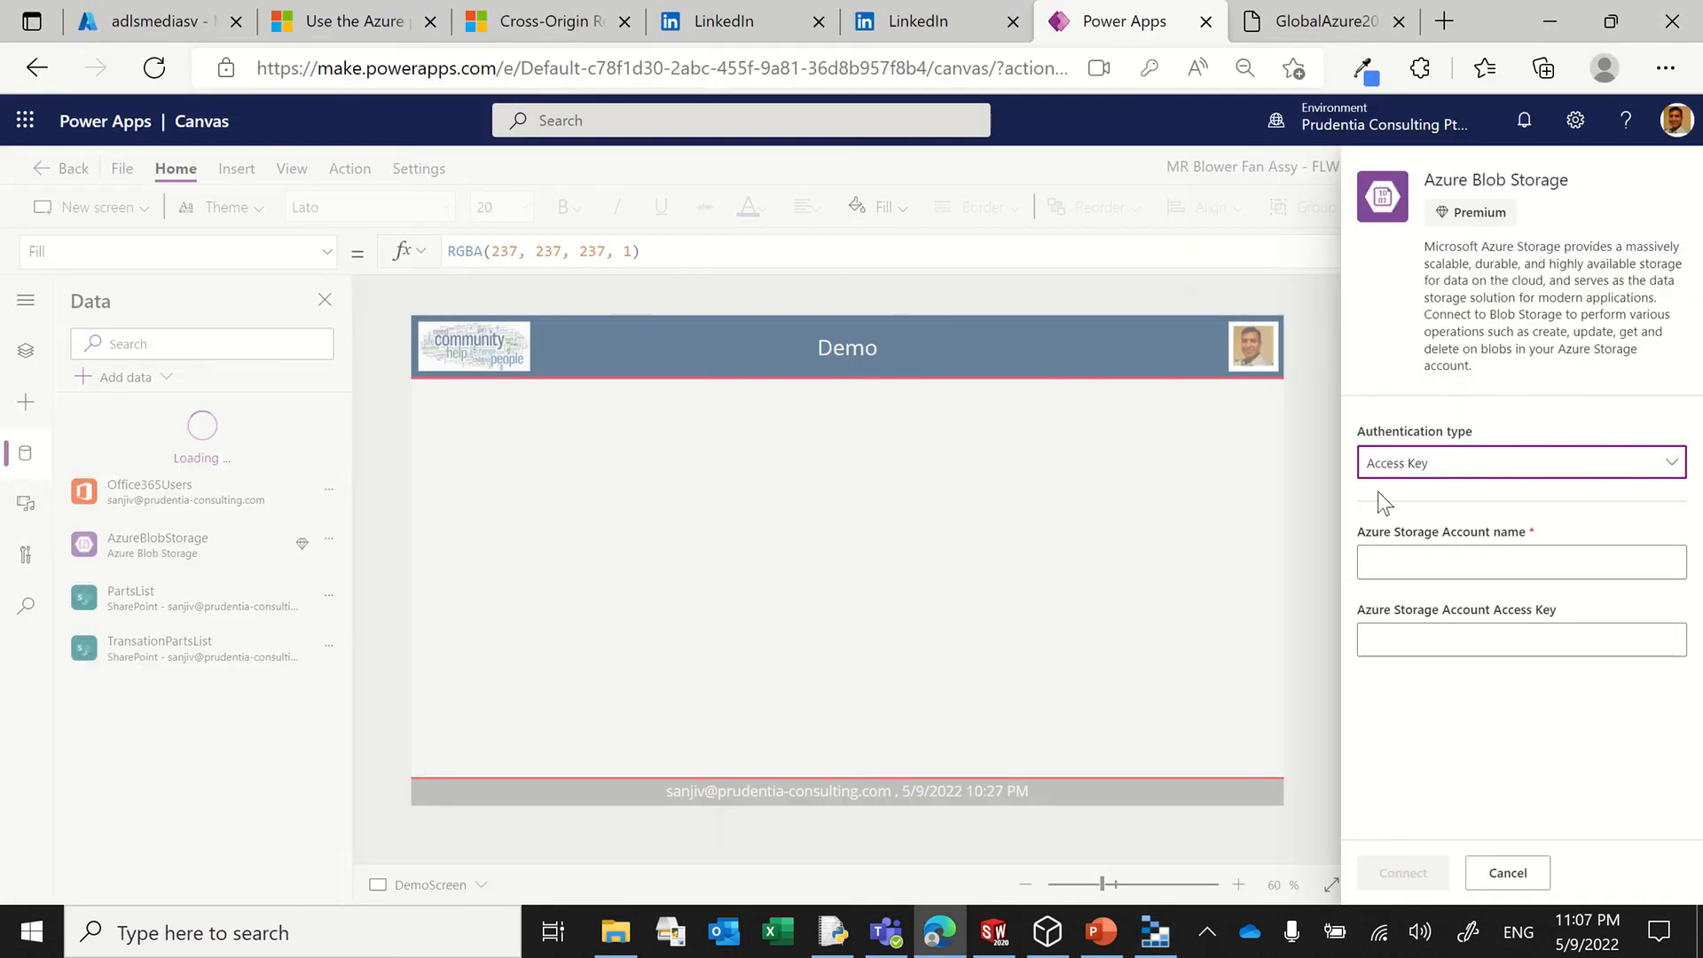
{"action": "left_click", "coordinate": [1398, 563]}
{"action": "type", "text": "ad"}
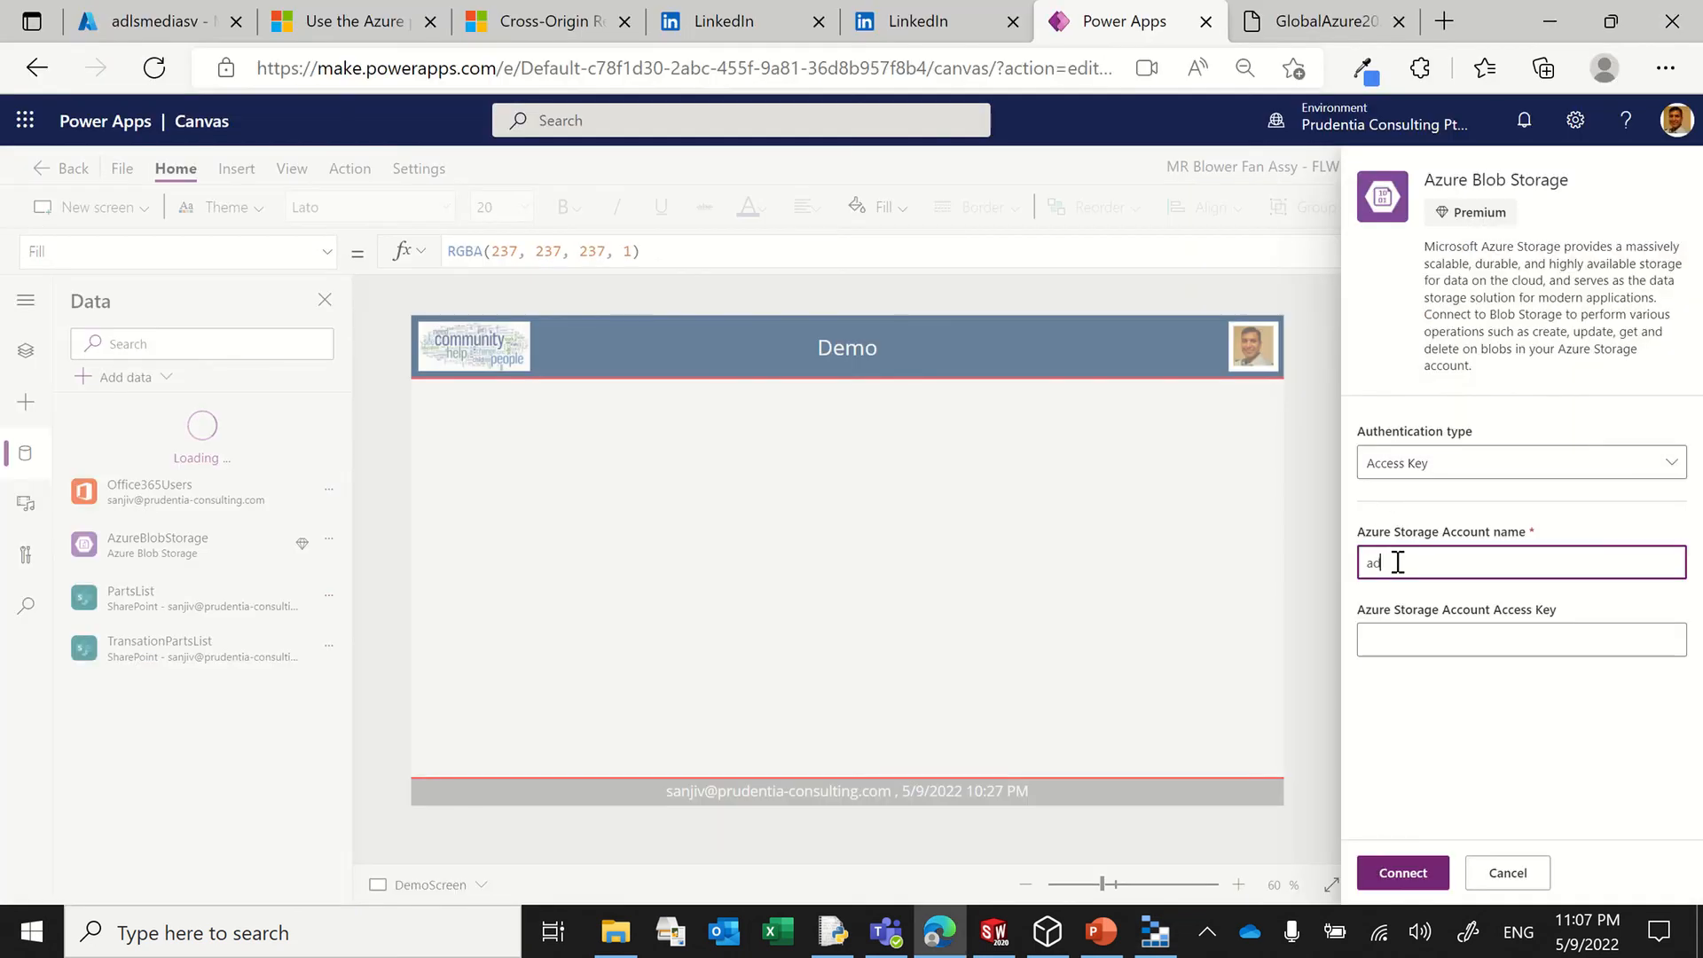
{"action": "type", "text": "lsmediasv"}
Step: Copy the primary key of adlsmediasv in Azure Storage Explorer and paste it as the Azure Storage account access key in Power Apps
{"action": "key", "text": "alt+Tab"}
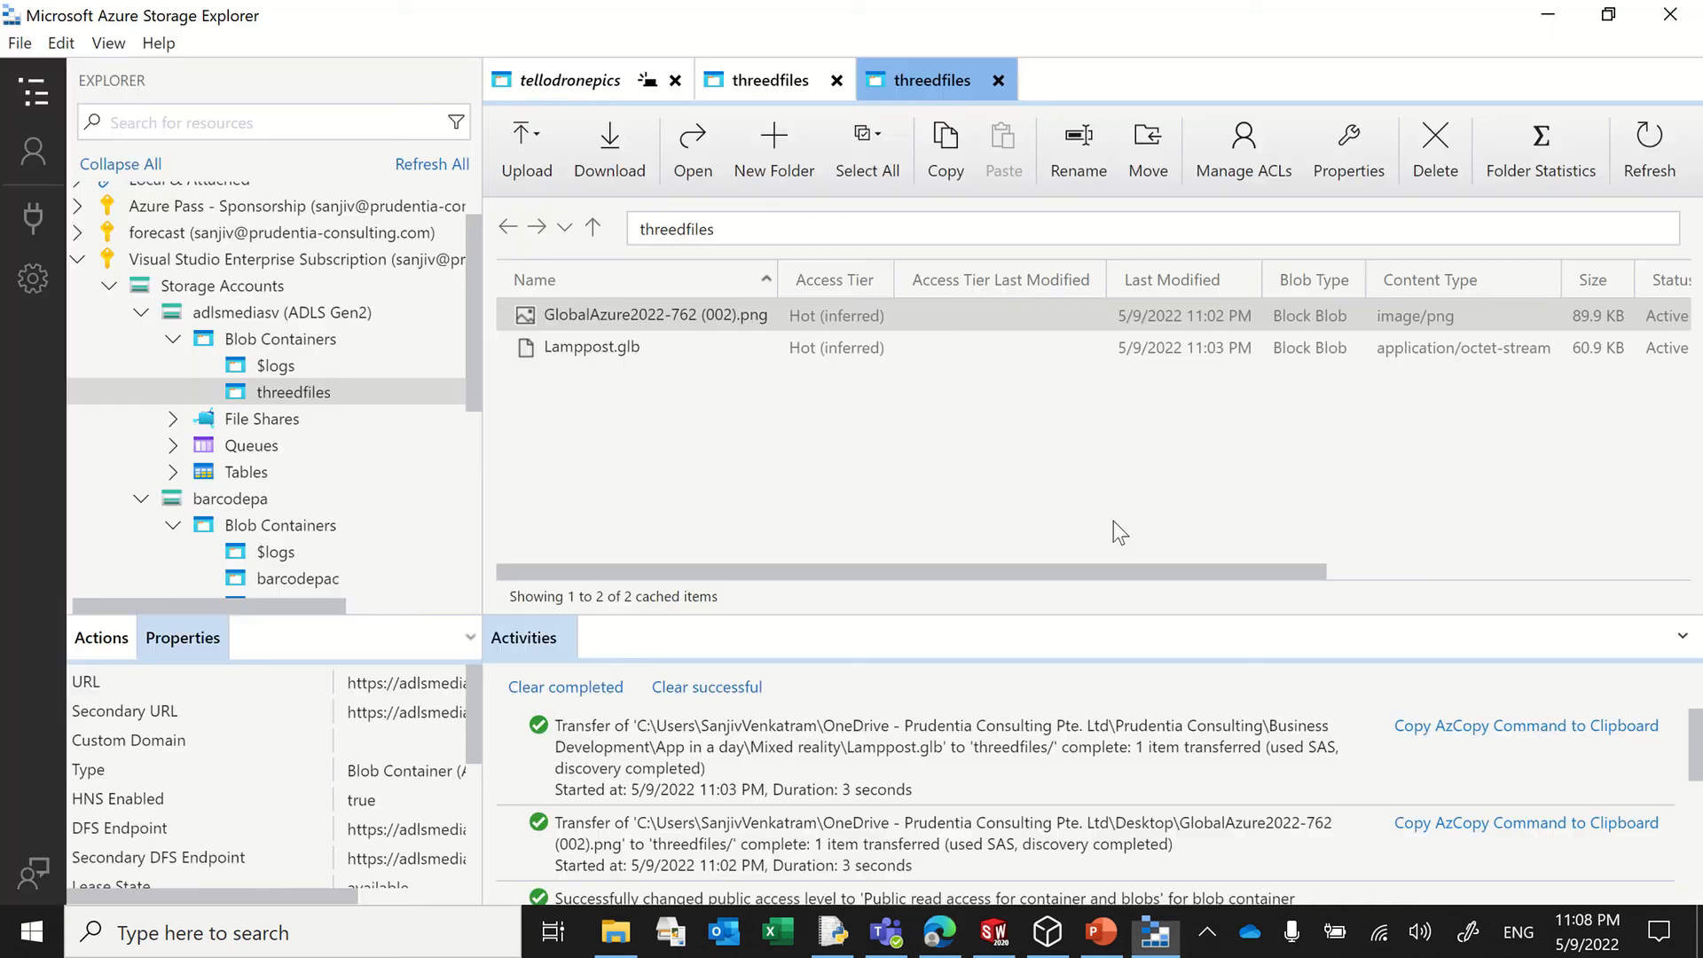
{"action": "right_click", "coordinate": [282, 313]}
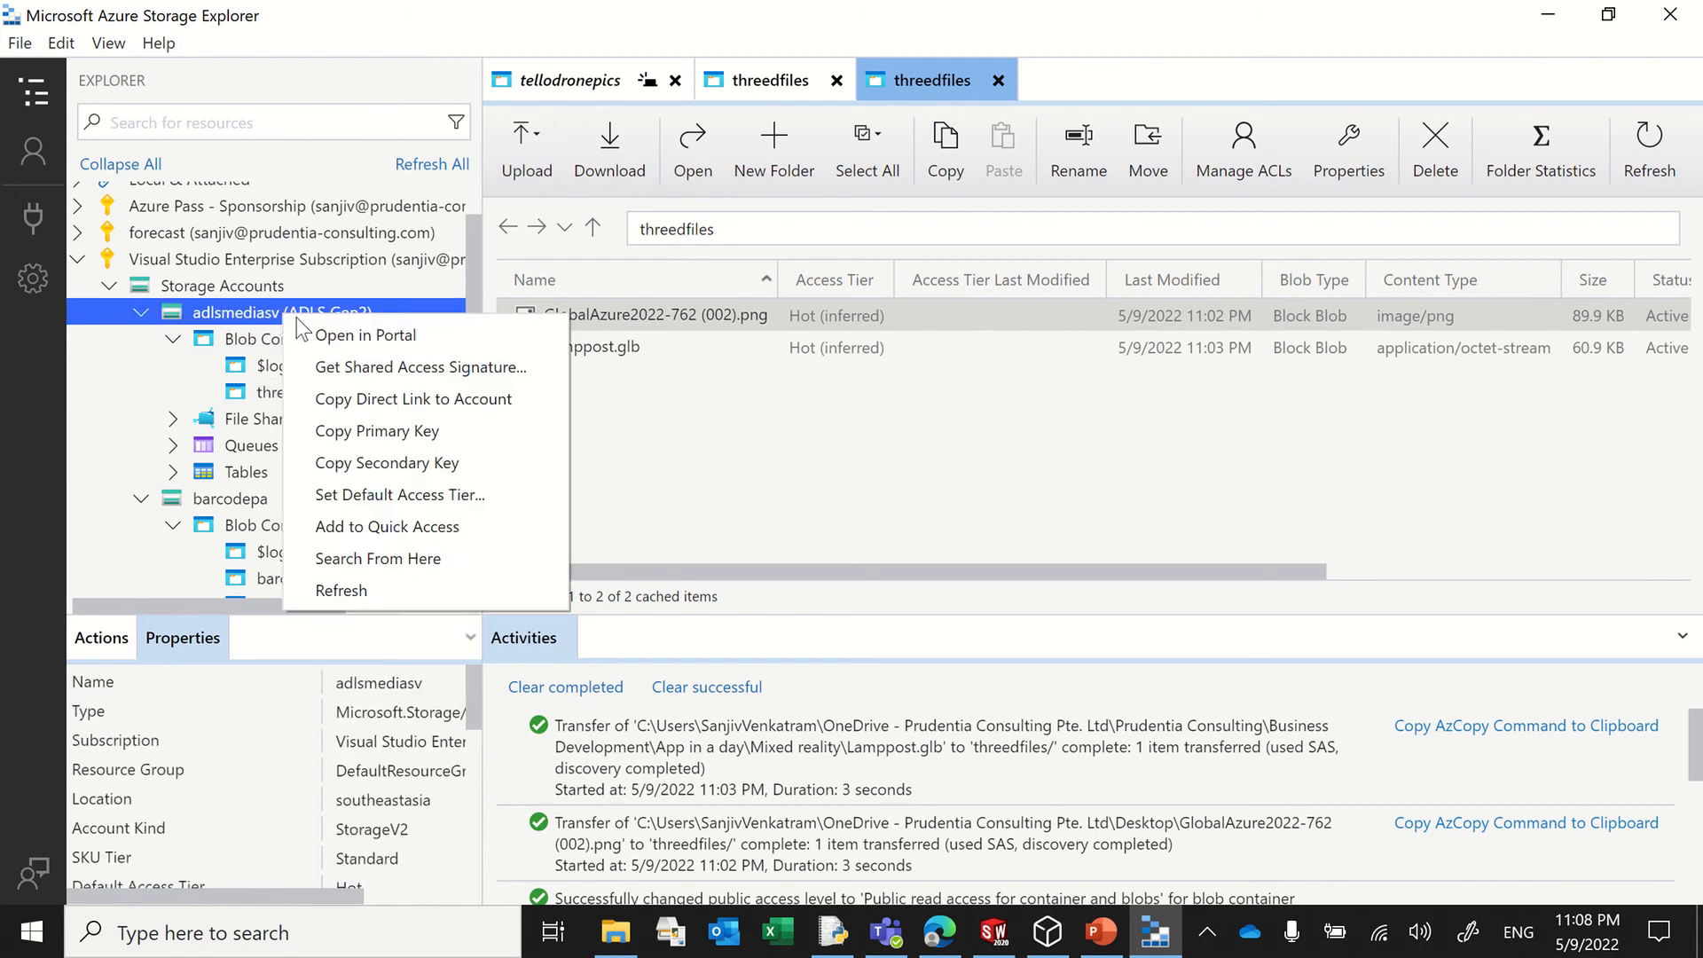
{"action": "left_click", "coordinate": [388, 431]}
{"action": "key", "text": "alt+Tab"}
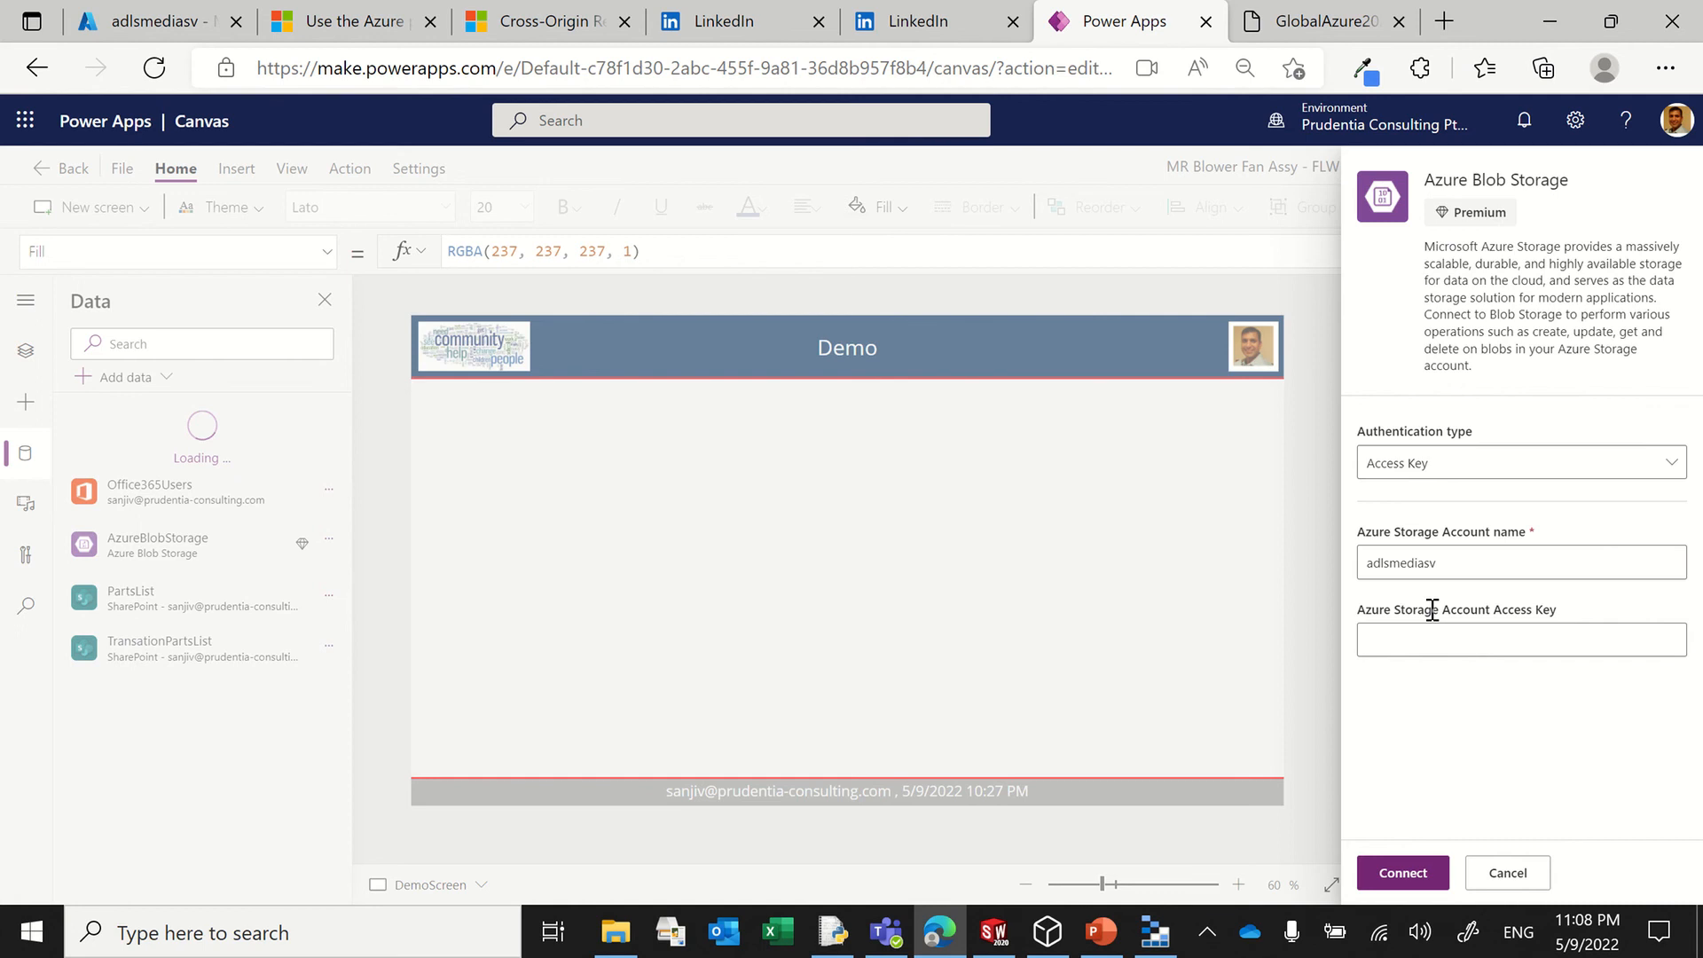
{"action": "left_click", "coordinate": [1418, 635]}
{"action": "key", "text": "ctrl+v"}
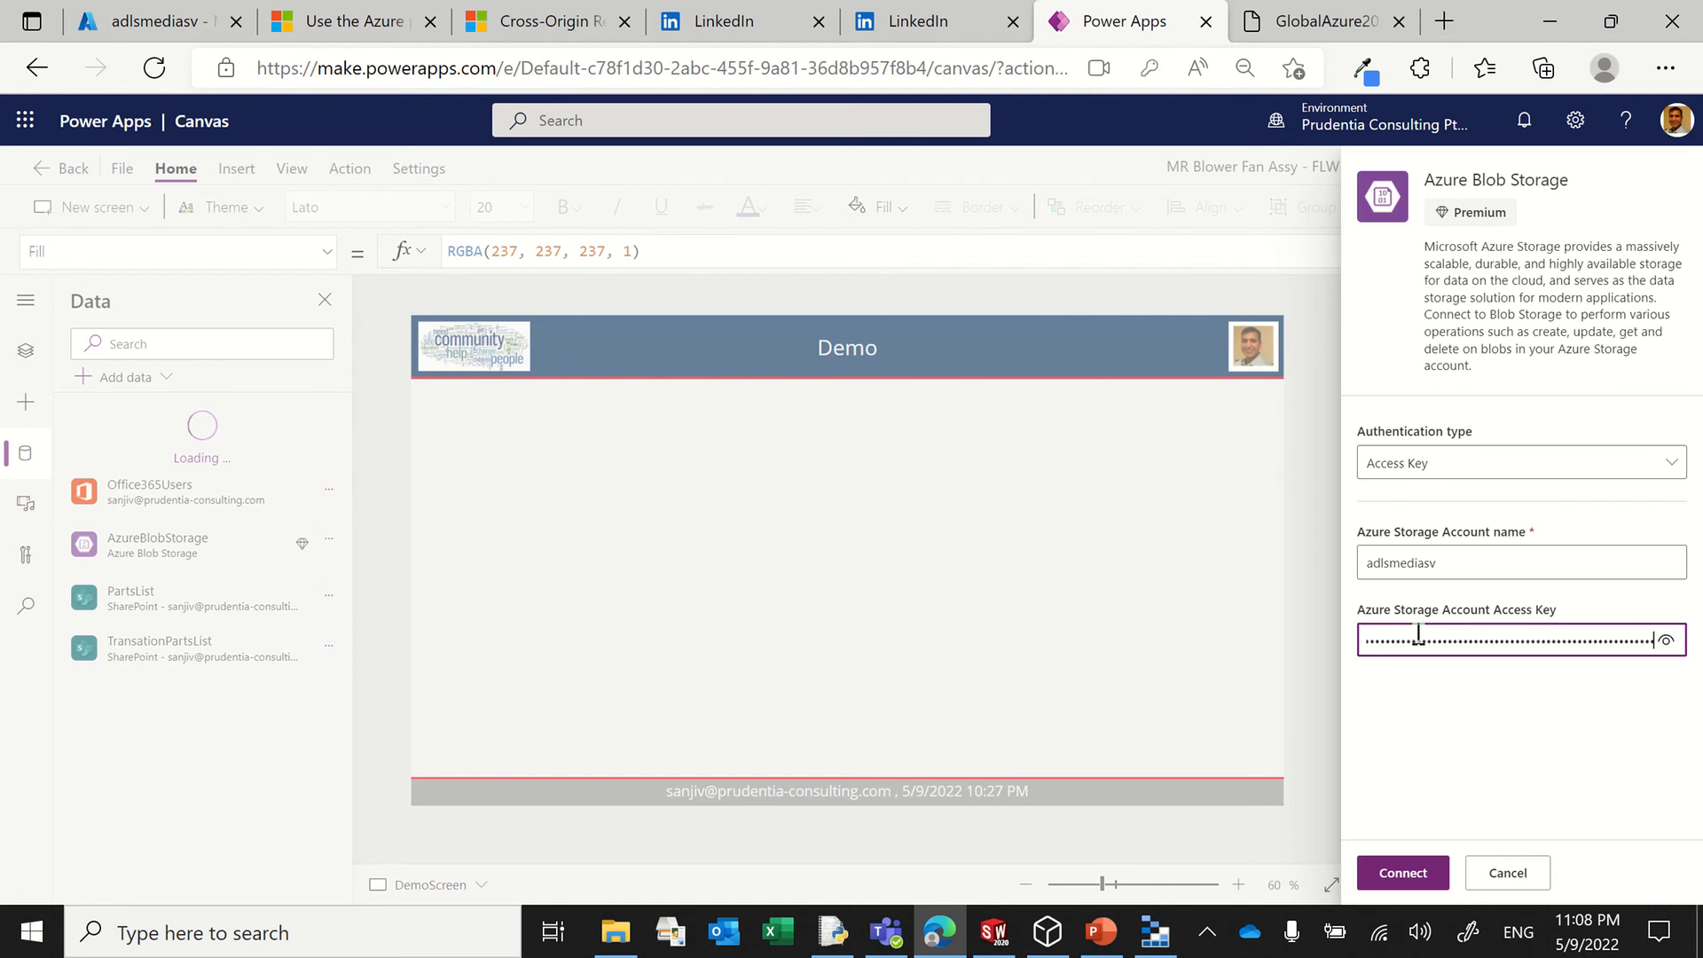
Step: Connect to Azure Blob Storage, accept the premium licence notice and dismiss the browser's offer to save the password
{"action": "left_click", "coordinate": [1403, 873]}
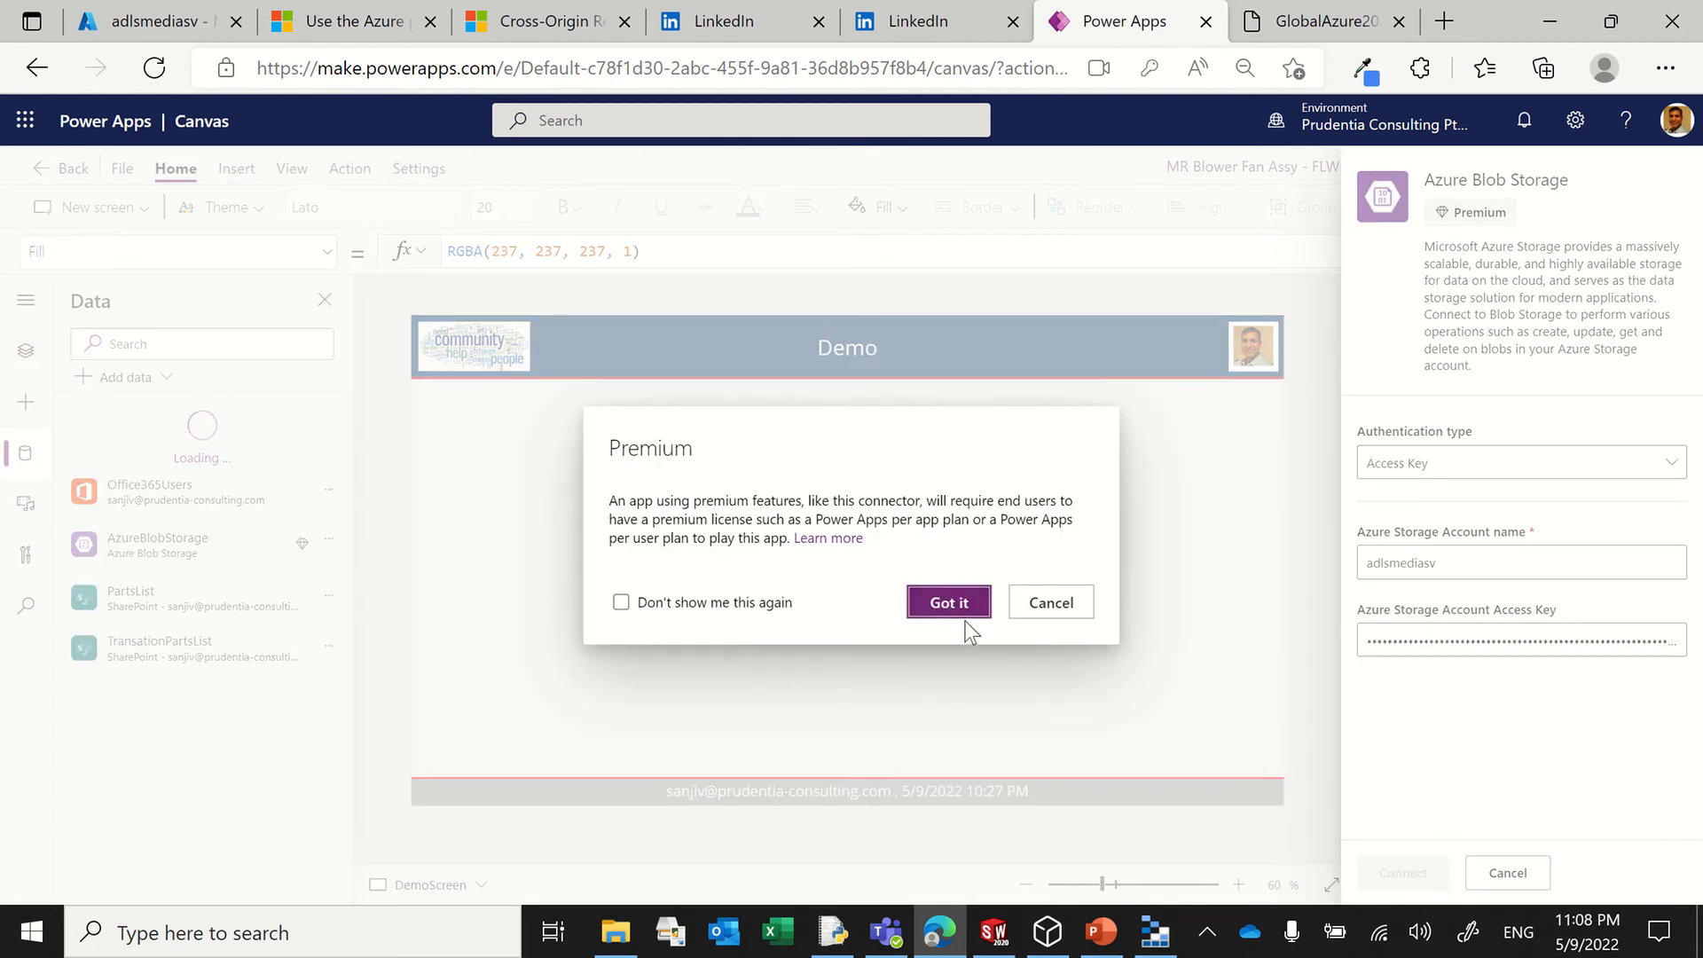
{"action": "left_click", "coordinate": [954, 601]}
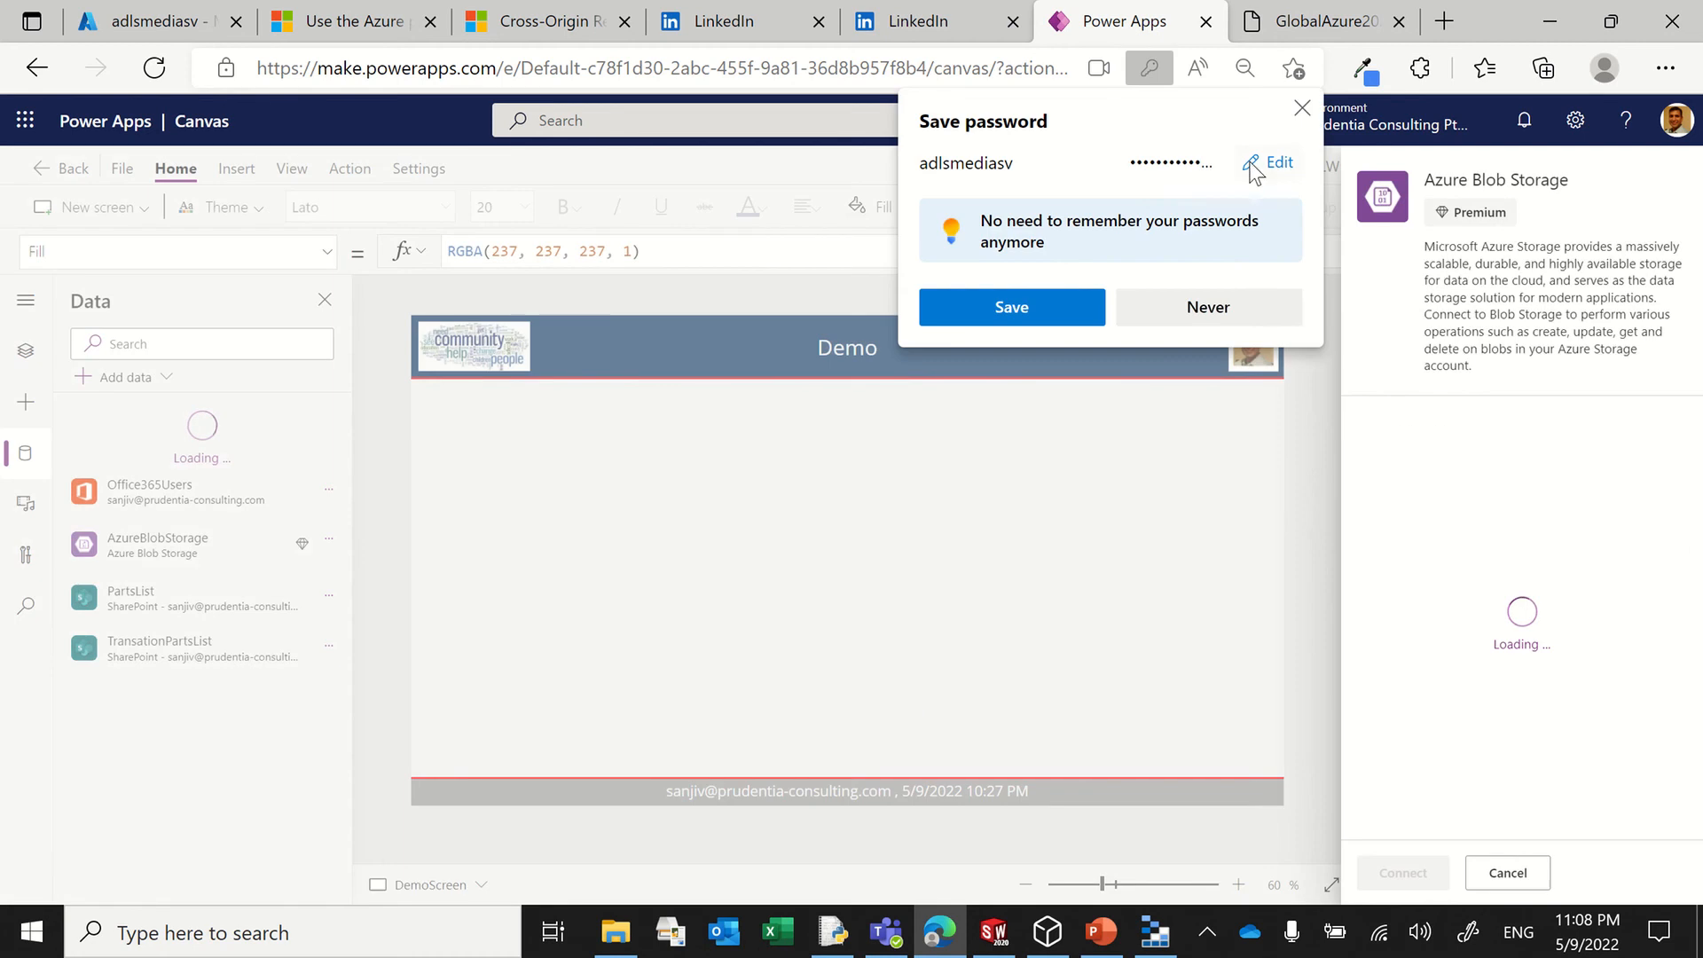
{"action": "left_click", "coordinate": [1302, 107]}
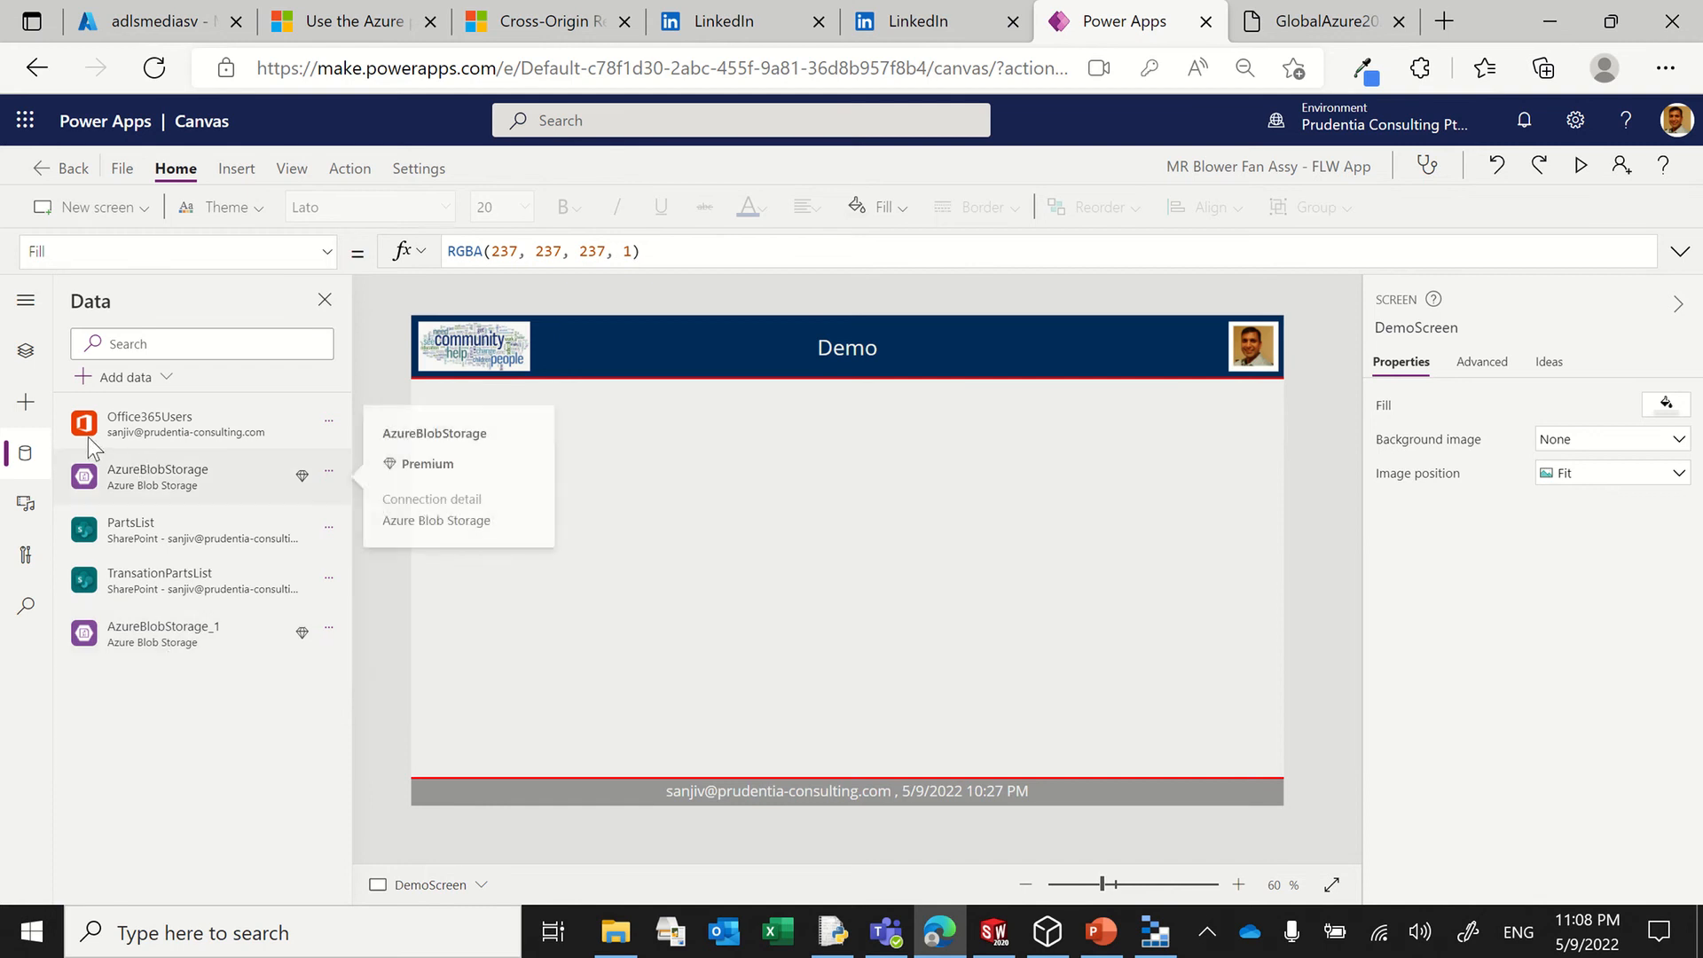
Step: Insert a data table on DemoScreen and check the adlsmediasv blob containers in Azure Storage Explorer before returning to Power Apps
{"action": "left_click", "coordinate": [25, 352]}
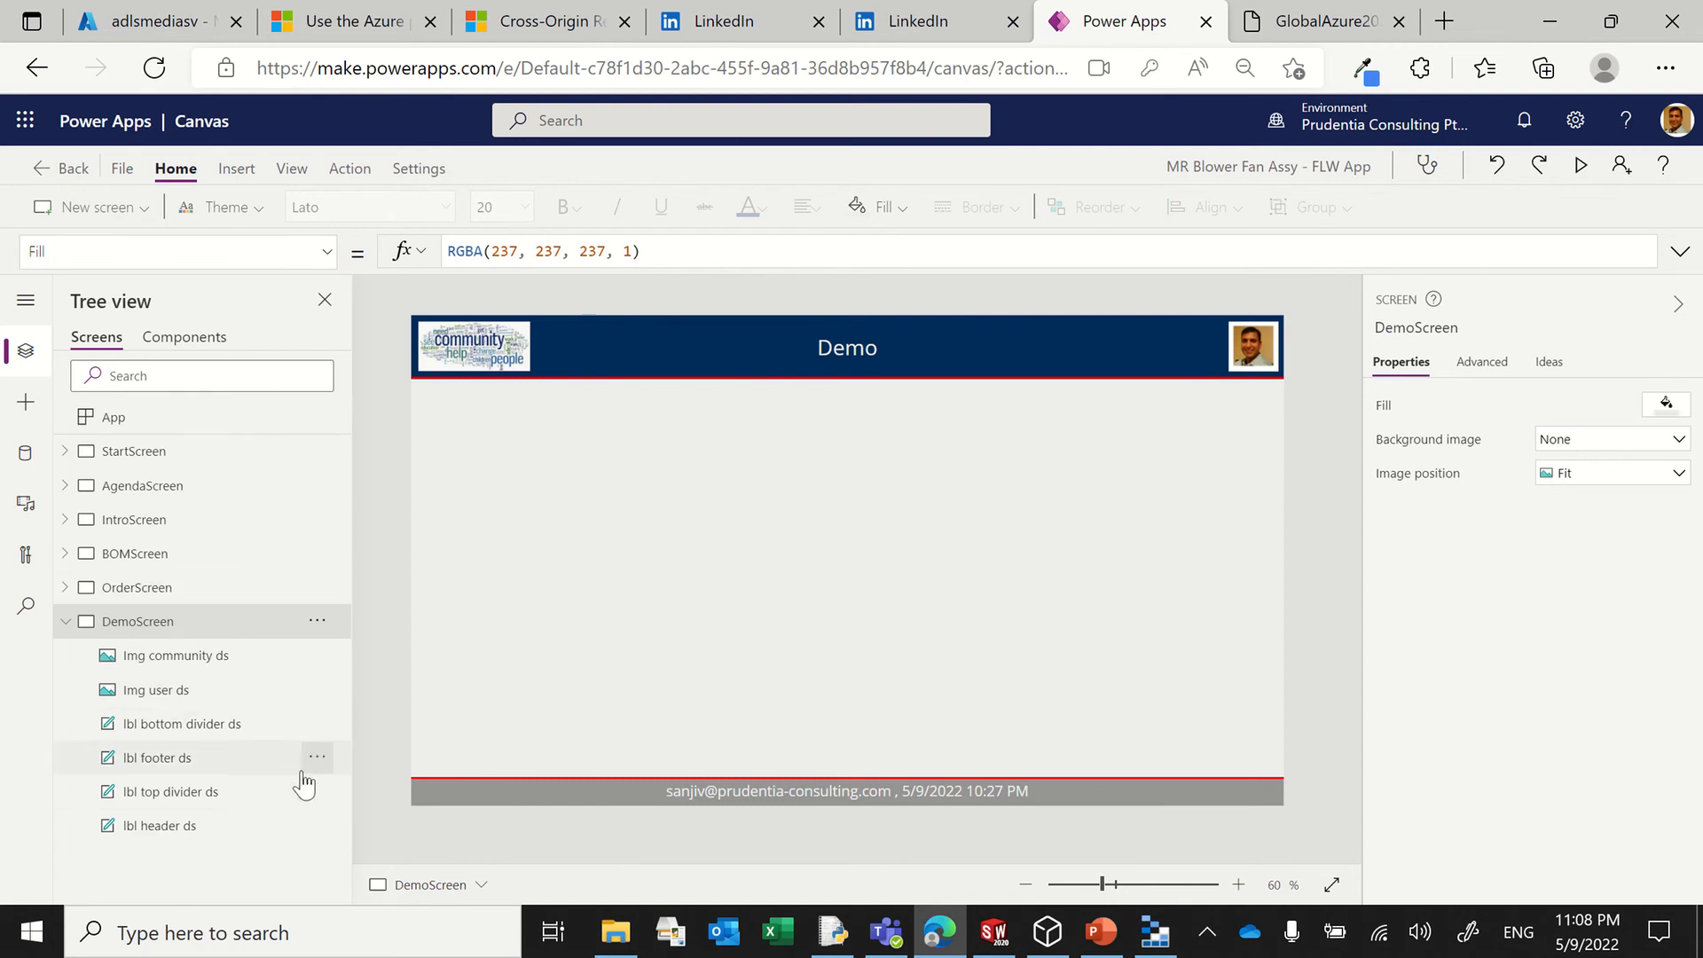
{"action": "left_click", "coordinate": [235, 168]}
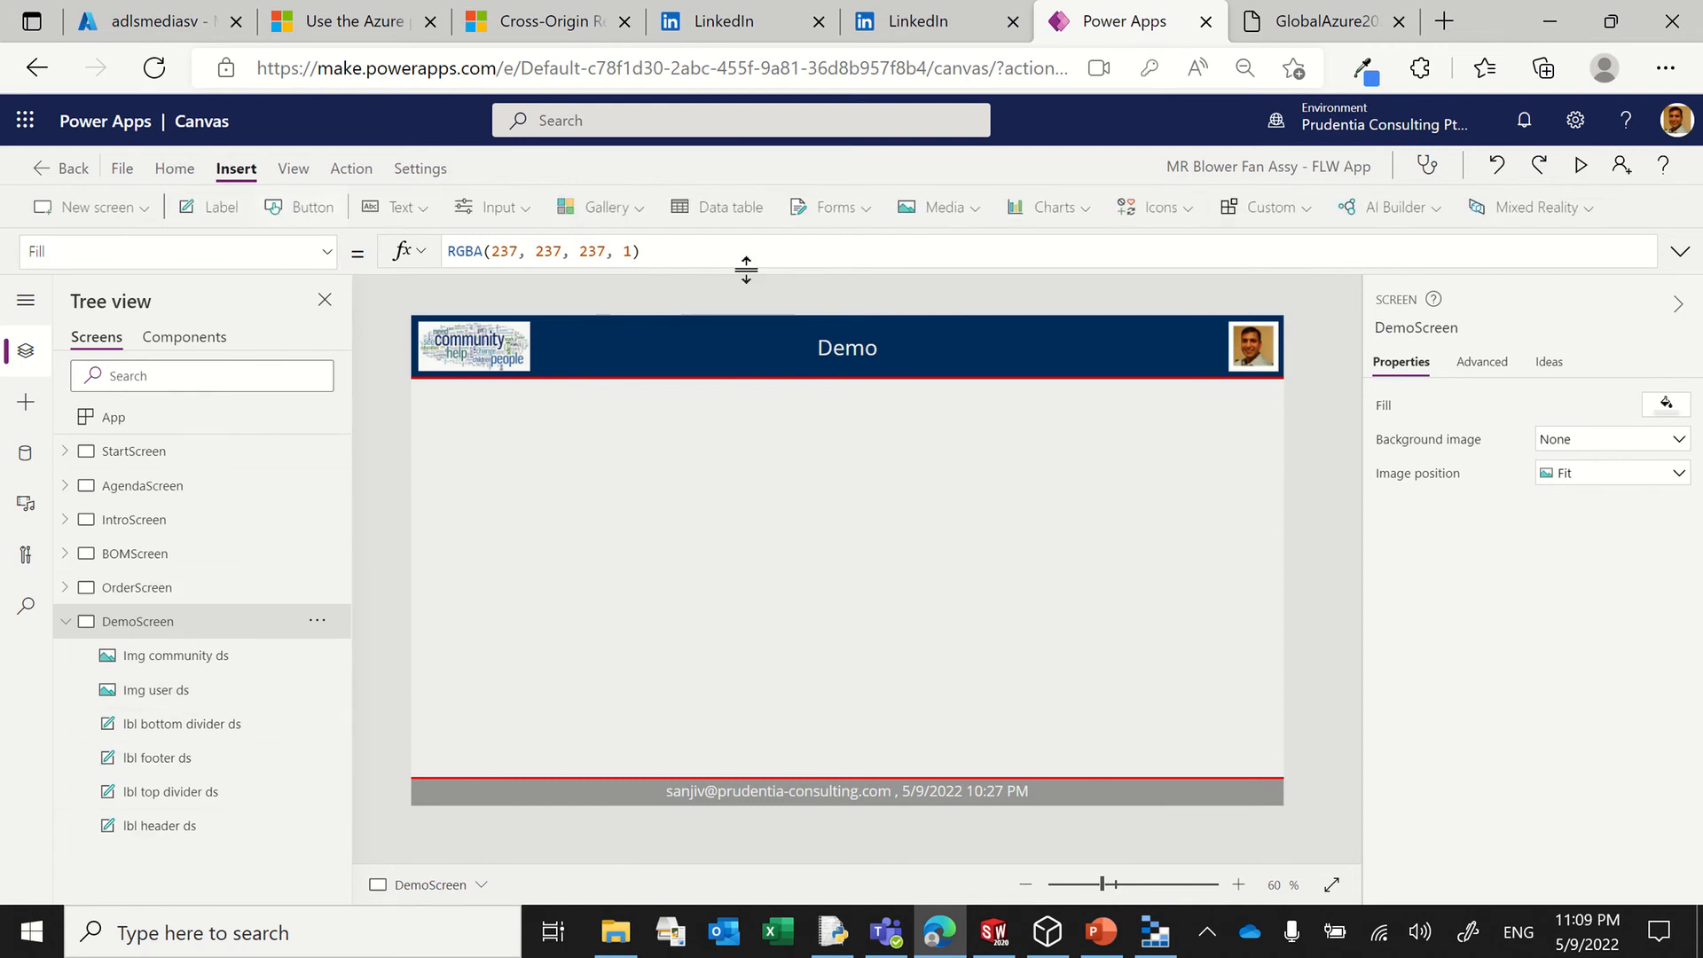
{"action": "left_click", "coordinate": [725, 220]}
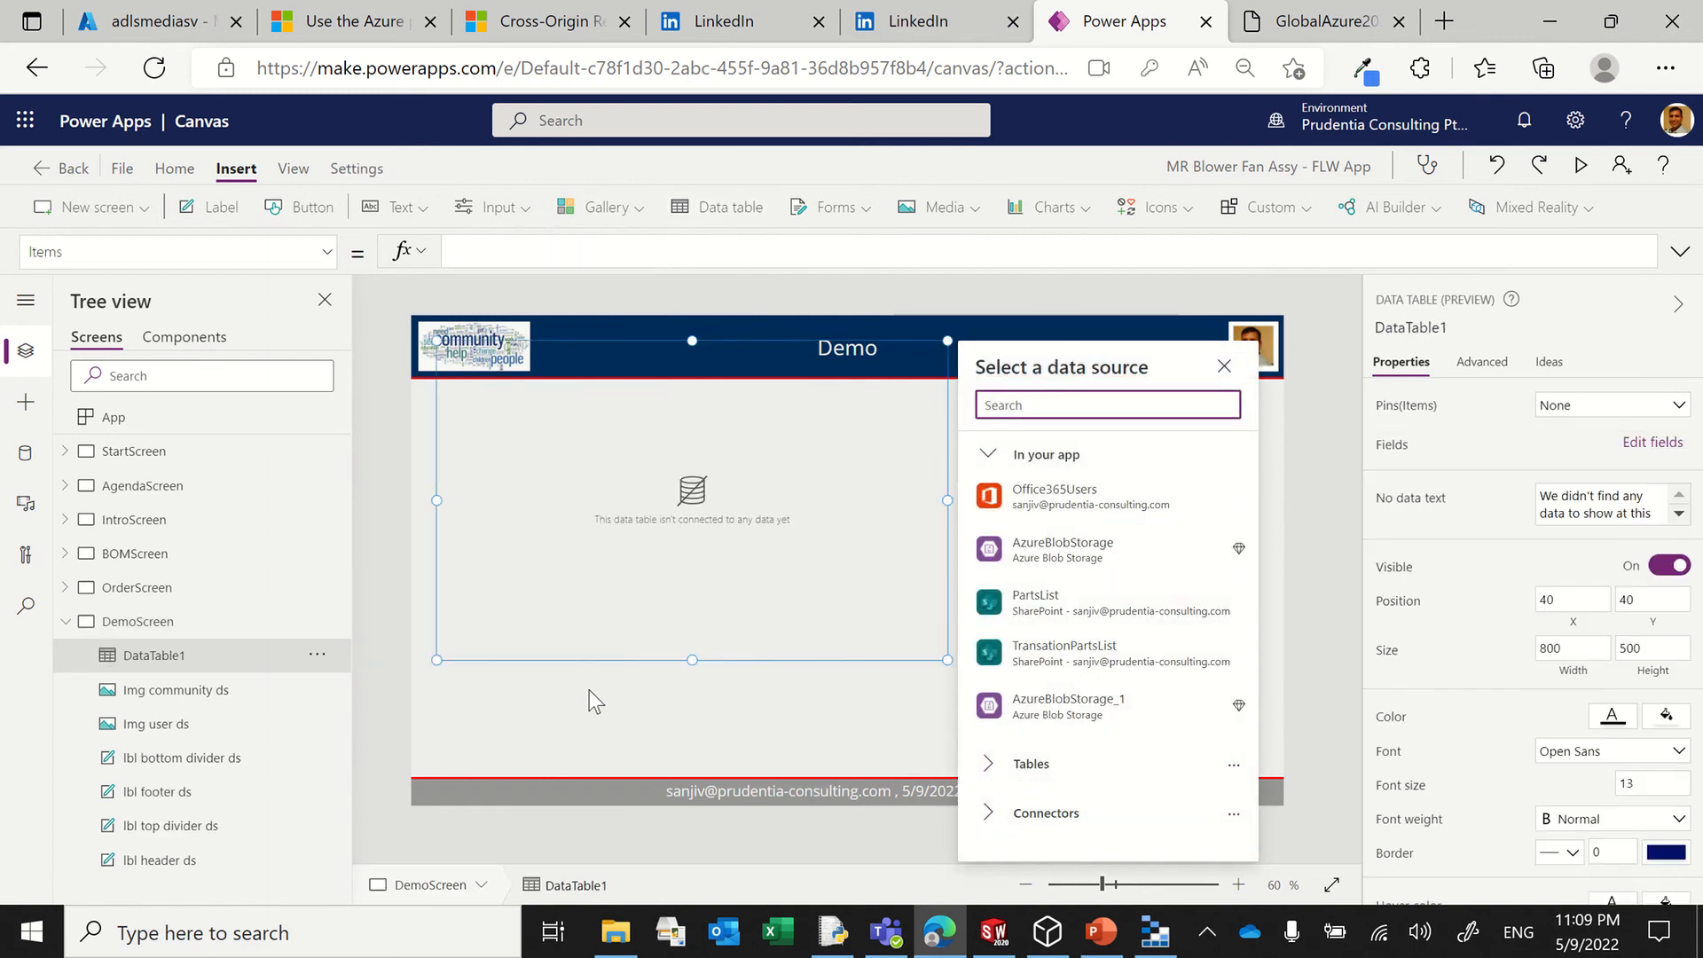
{"action": "mouse_move", "coordinate": [981, 666]}
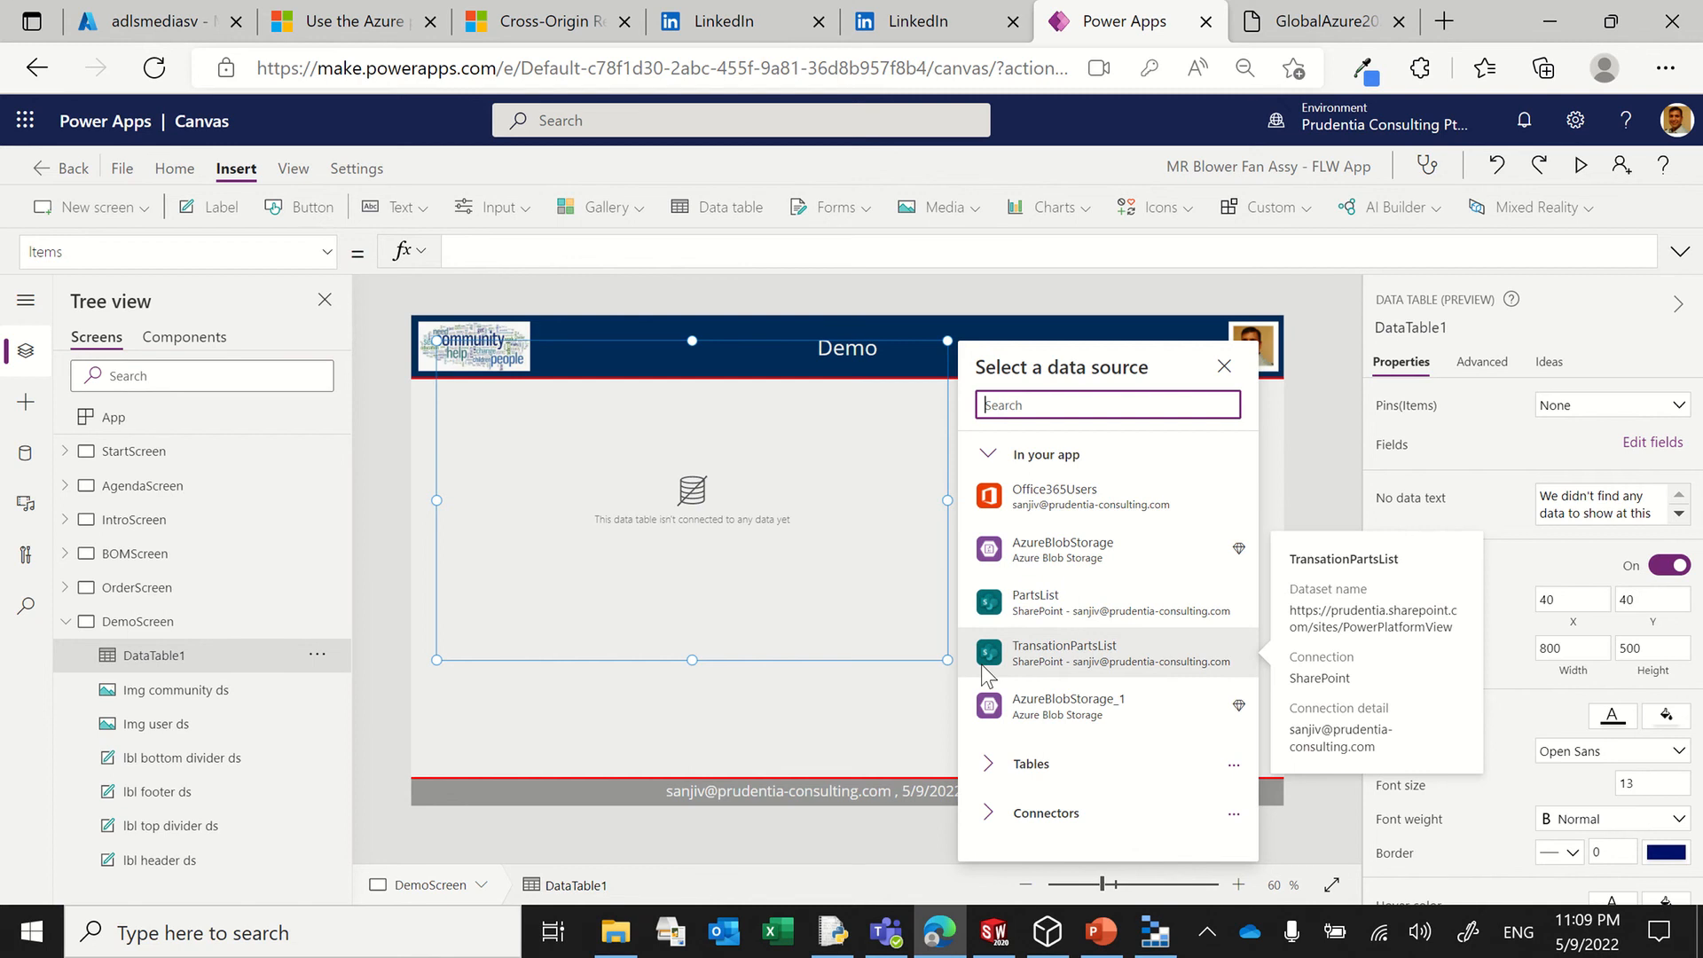
{"action": "left_click", "coordinate": [1155, 931]}
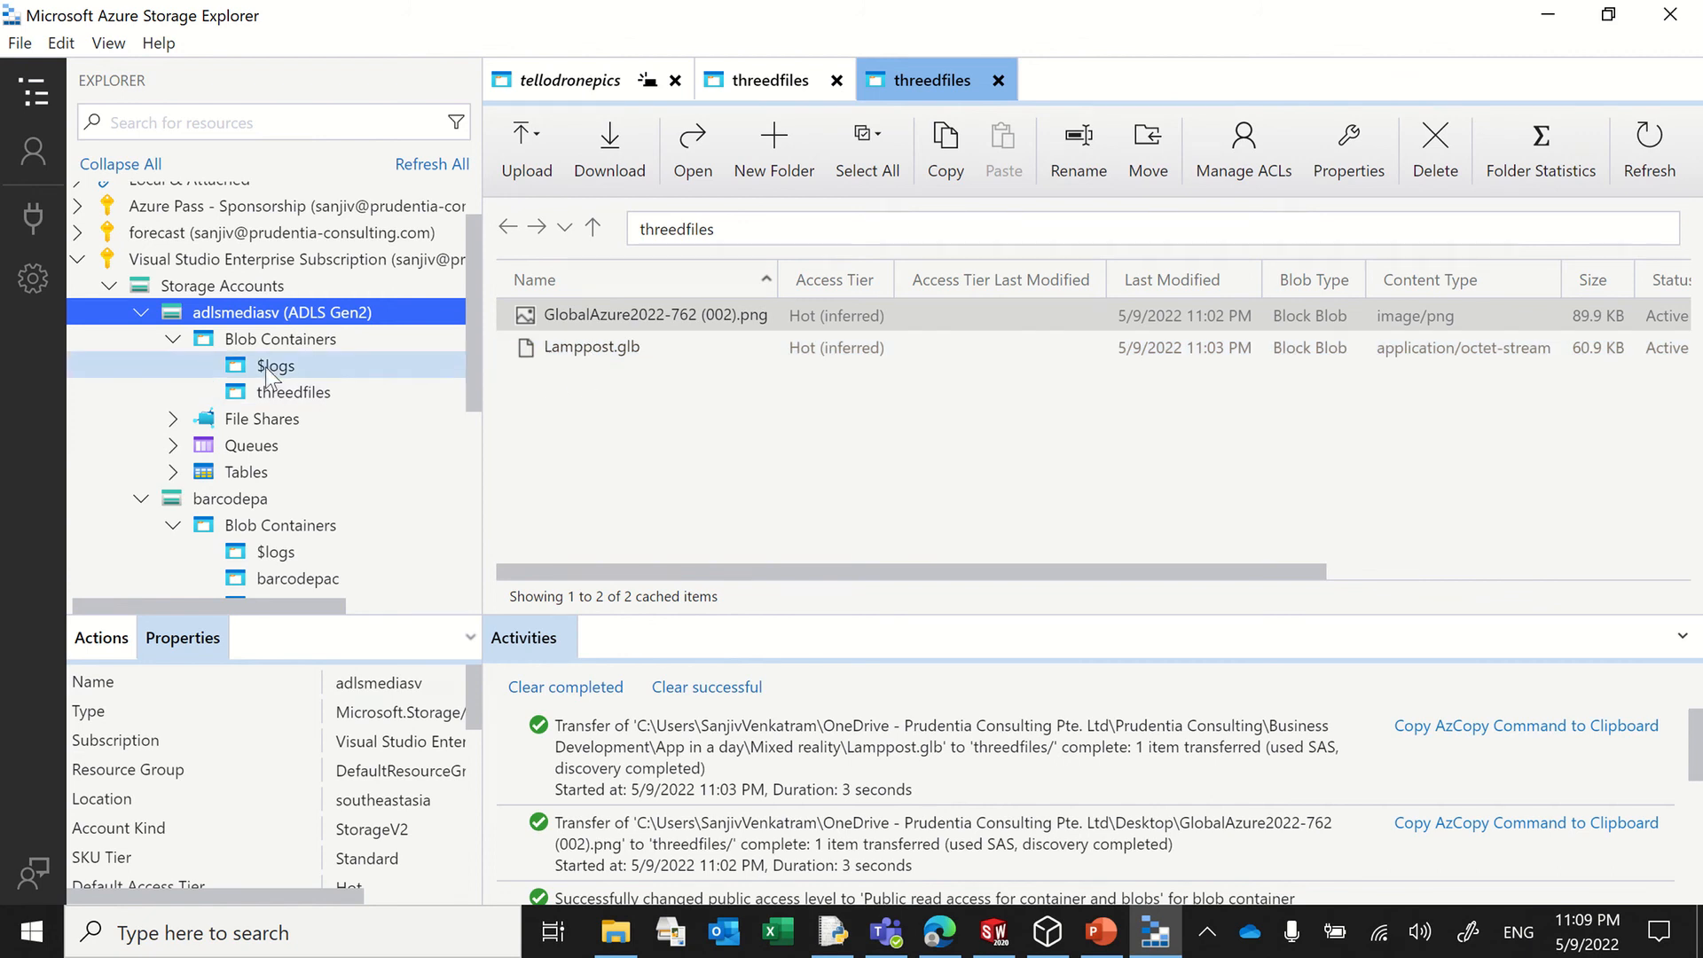
{"action": "key", "text": "alt+Tab"}
Step: Resize the unconnected data table to about 593 by 388 and place it just above the footer at about X 0, Y 335
{"action": "left_click", "coordinate": [619, 391]}
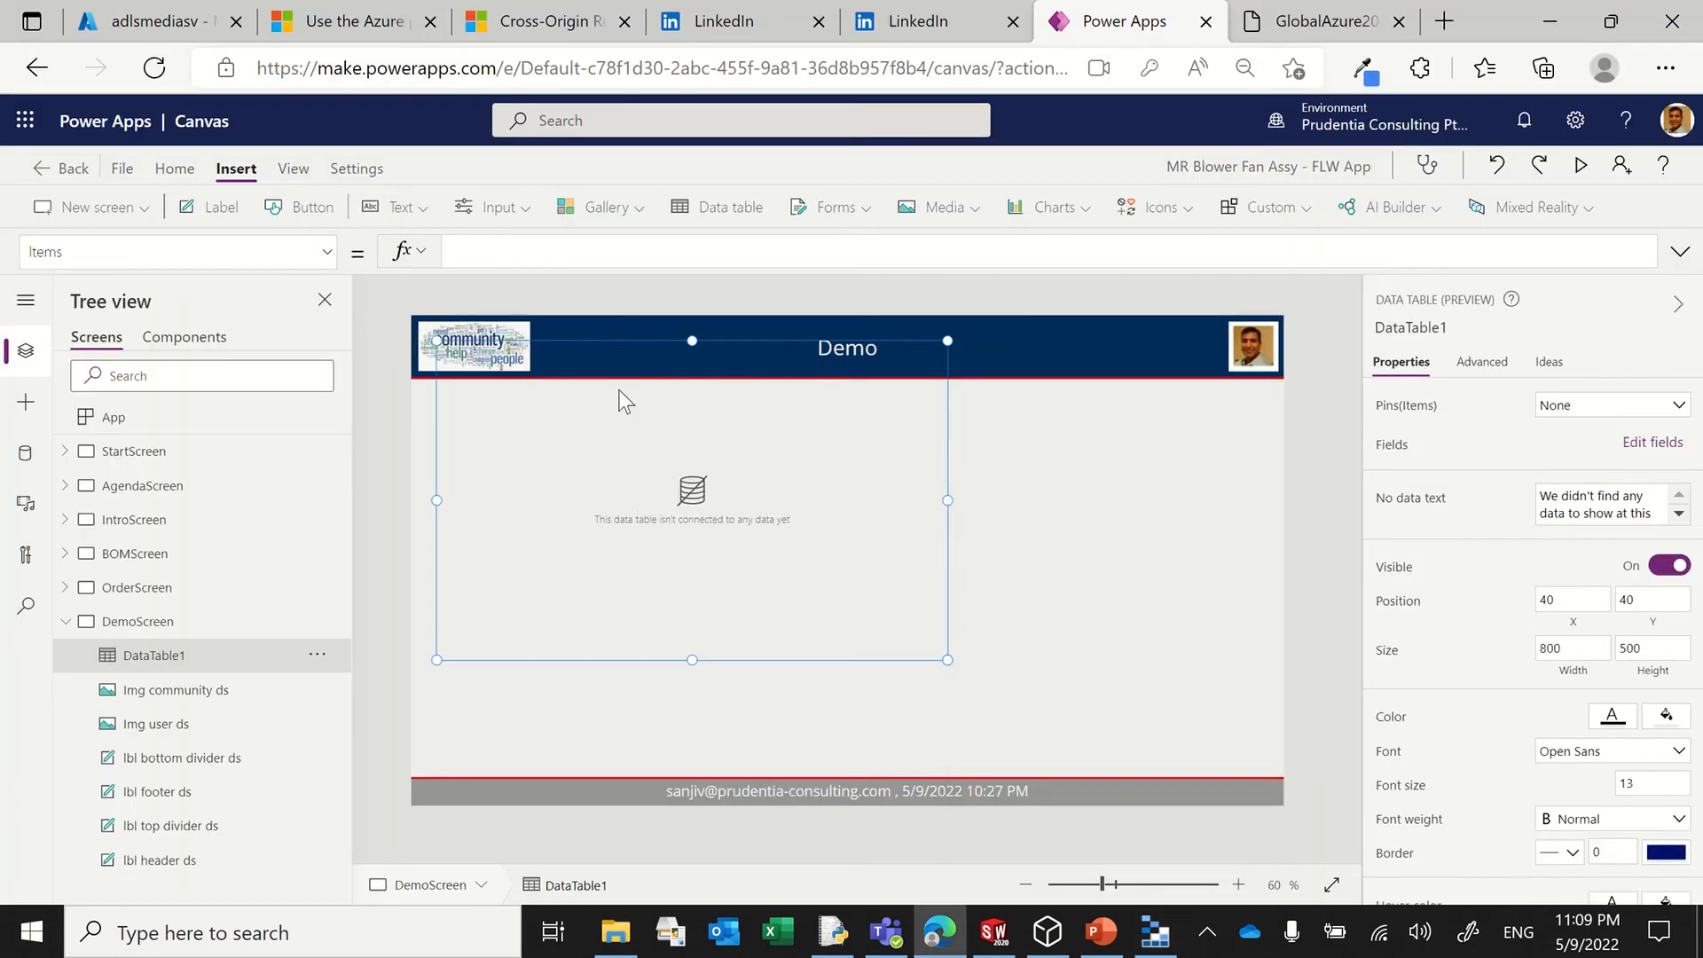
{"action": "left_click_drag", "start_coordinate": [618, 389], "coordinate": [585, 456]}
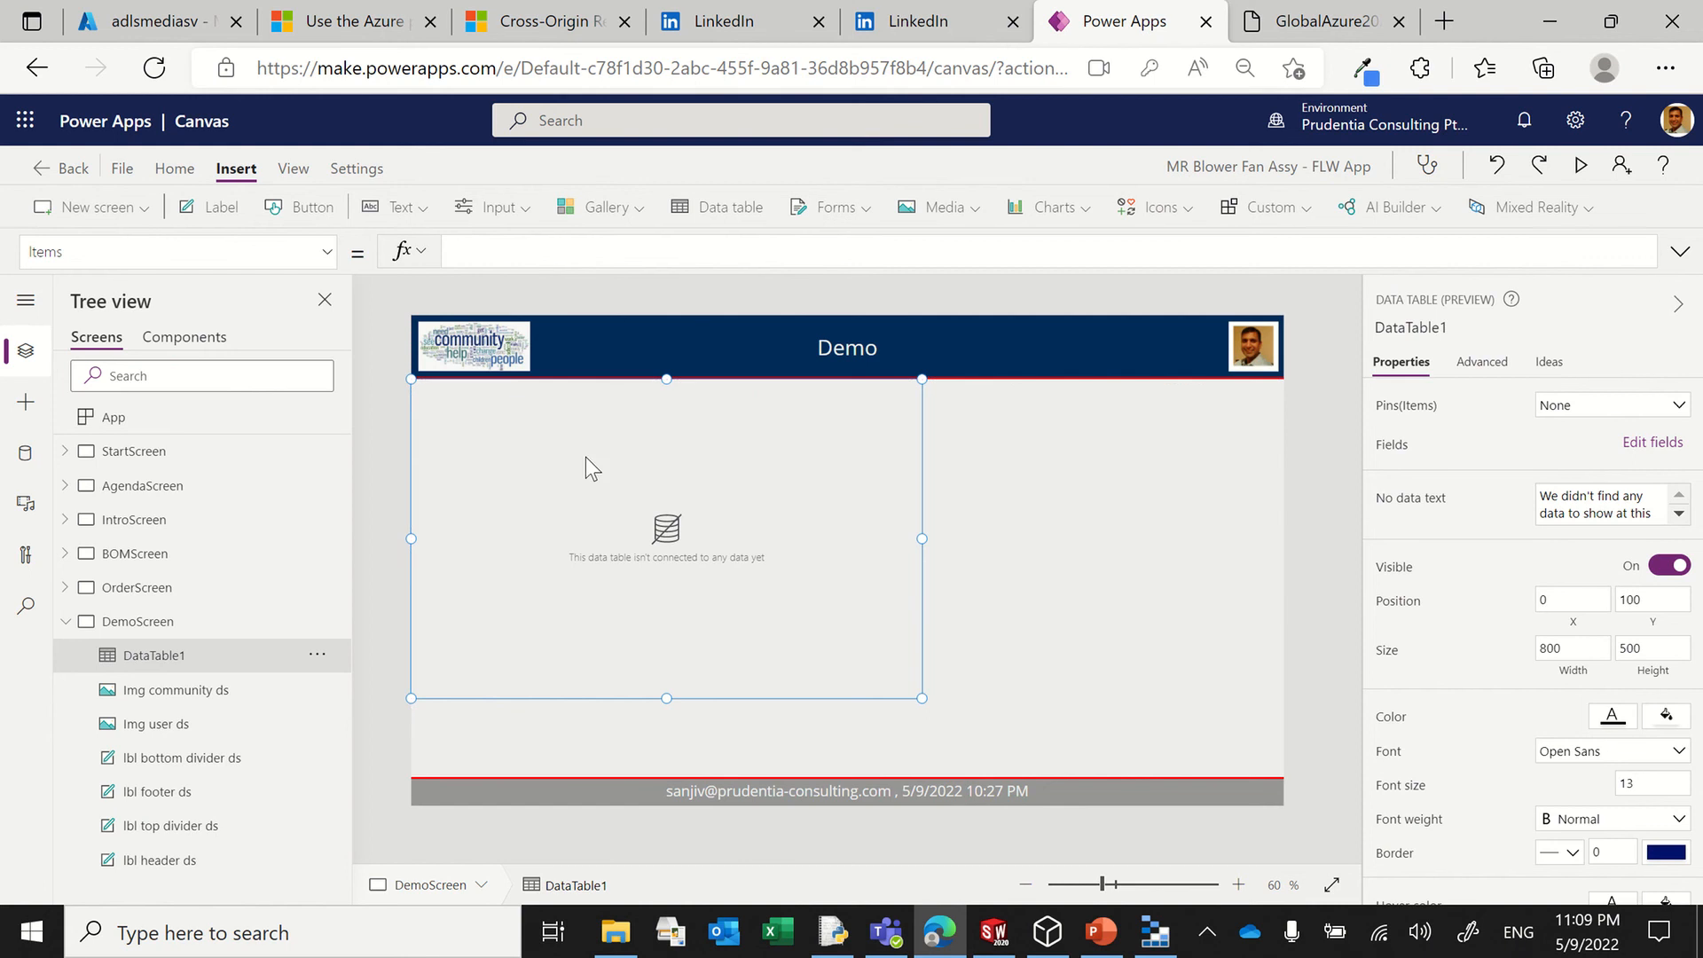
{"action": "left_click_drag", "start_coordinate": [669, 697], "coordinate": [666, 626]}
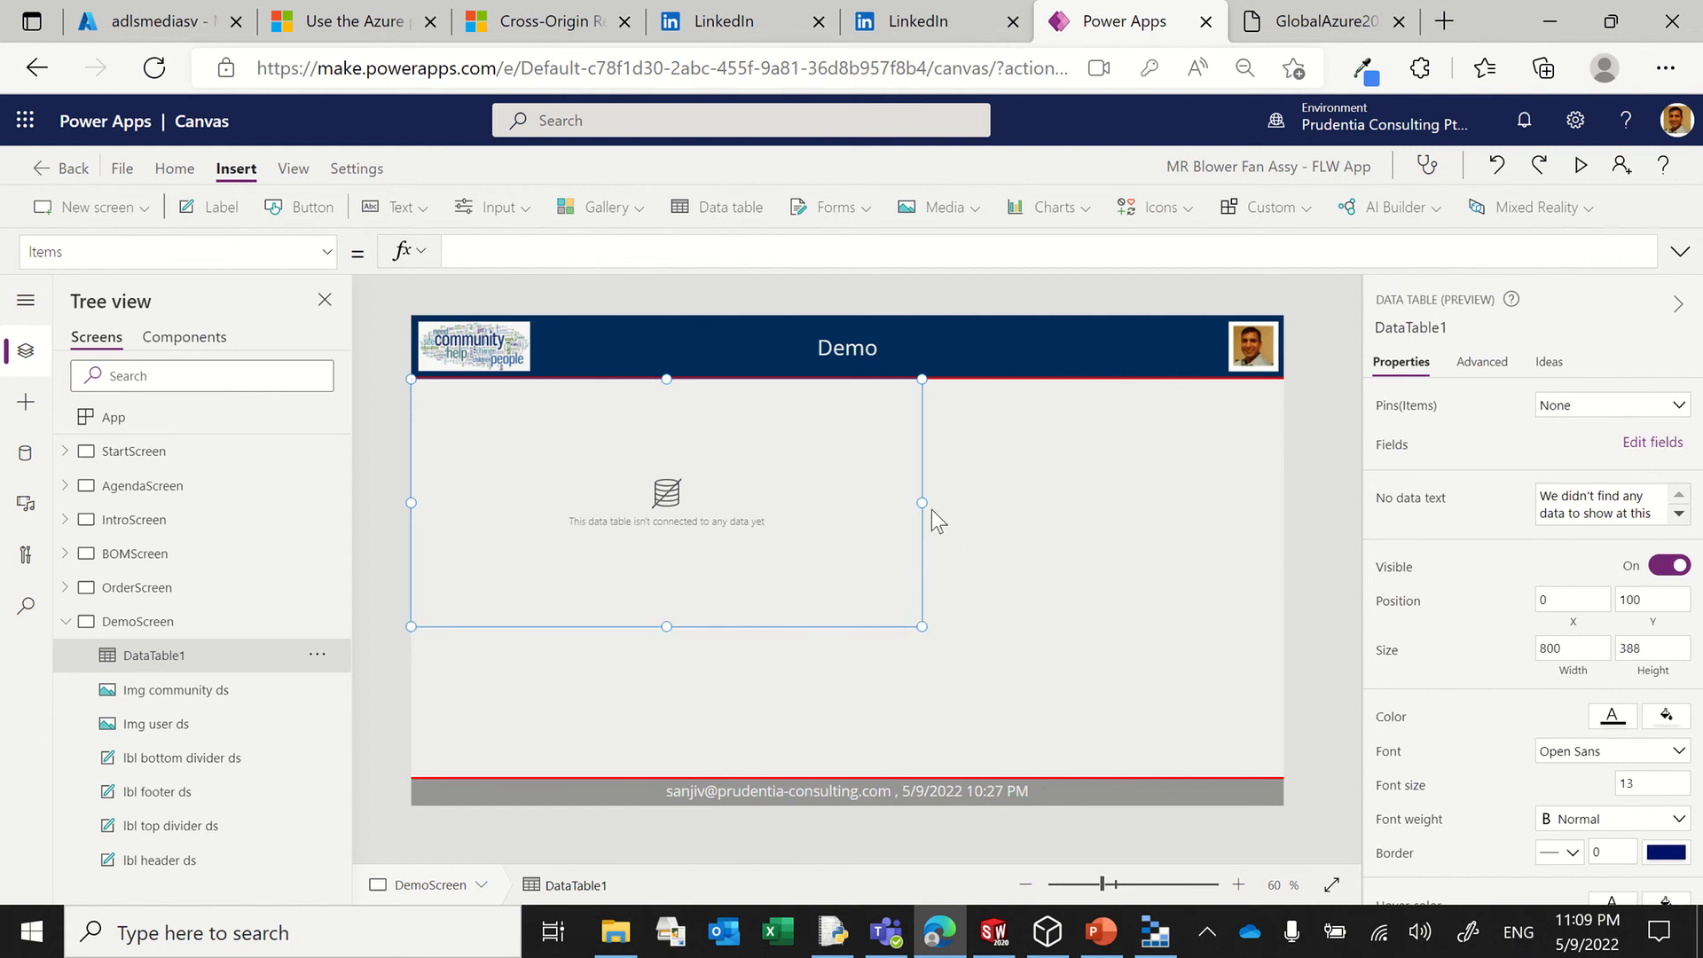
{"action": "left_click_drag", "start_coordinate": [923, 502], "coordinate": [789, 502]}
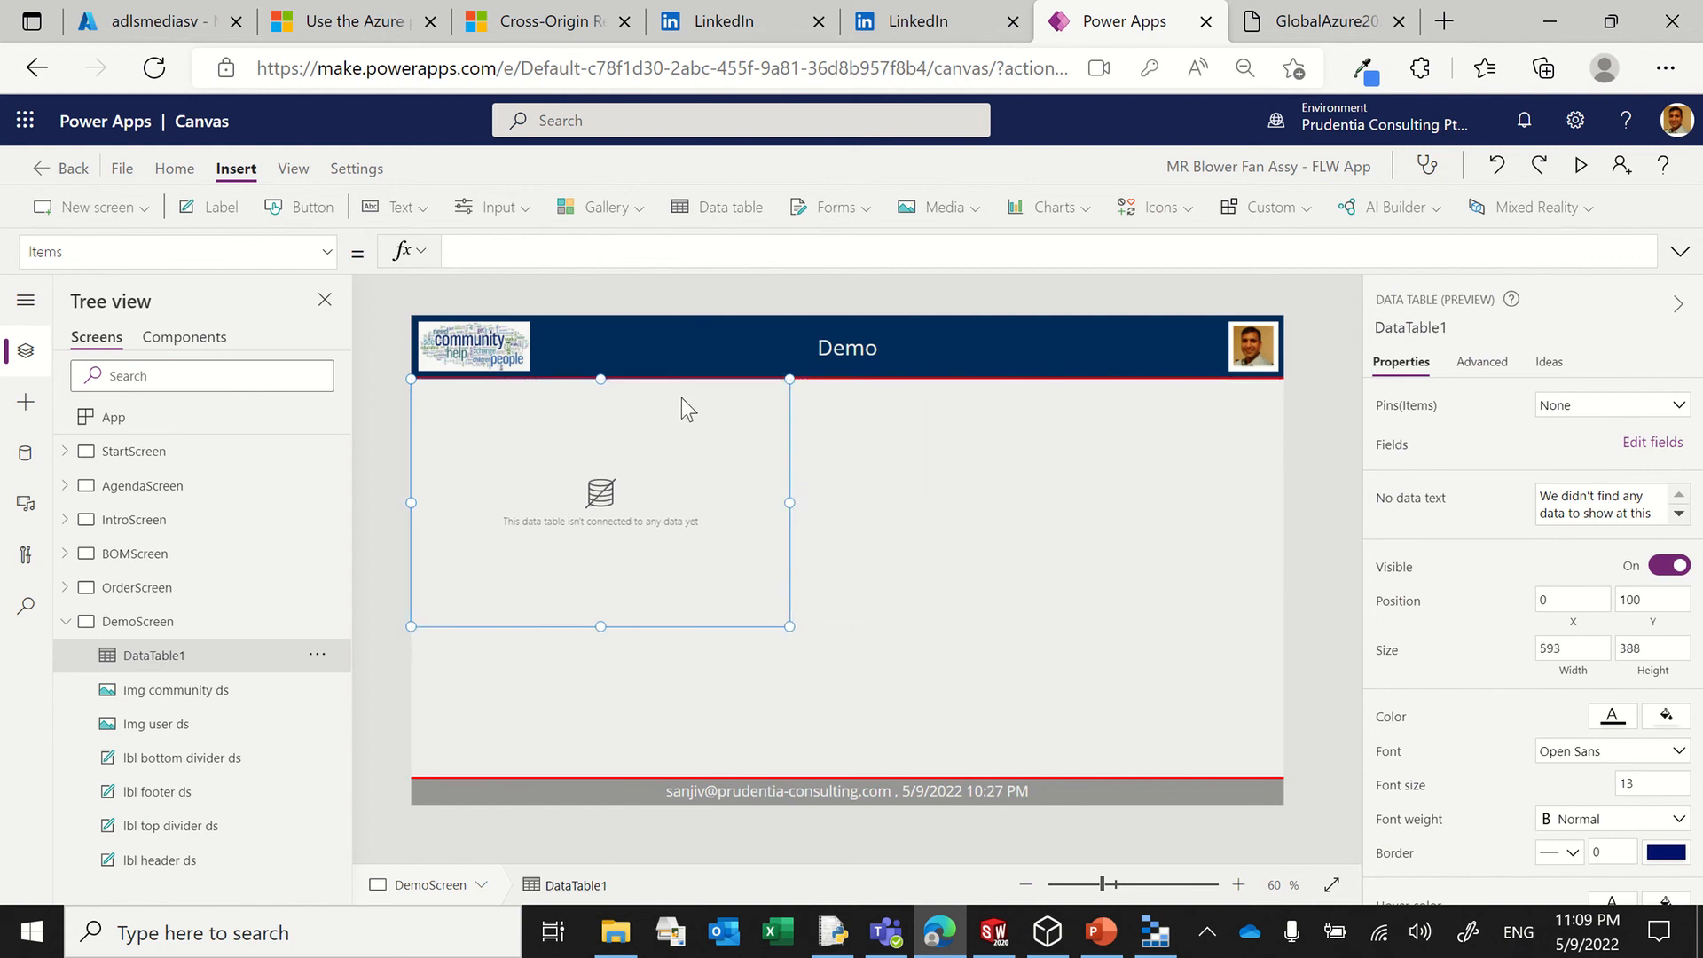
{"action": "left_click_drag", "start_coordinate": [696, 378], "coordinate": [672, 525]}
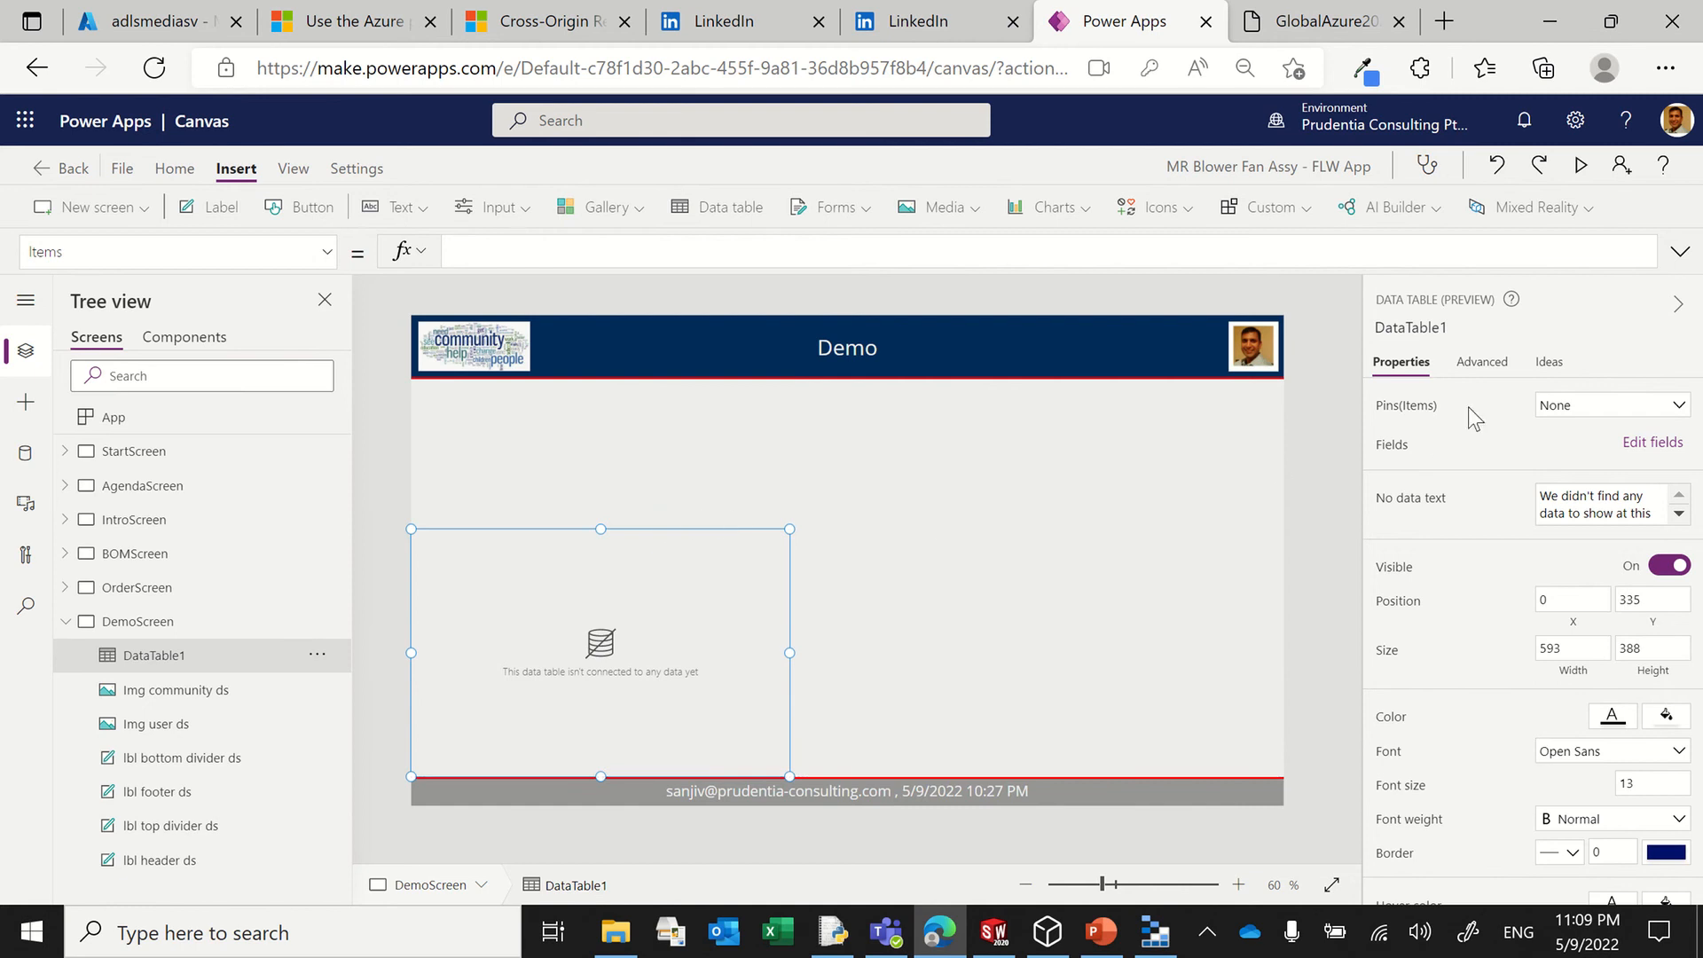
Step: Use AzureBlobStorage_1 as the data table's source and set its Items formula to AzureBlobStorage_1.ListRootFolderV2().value
{"action": "left_click", "coordinate": [1565, 415]}
{"action": "left_click", "coordinate": [1357, 729]}
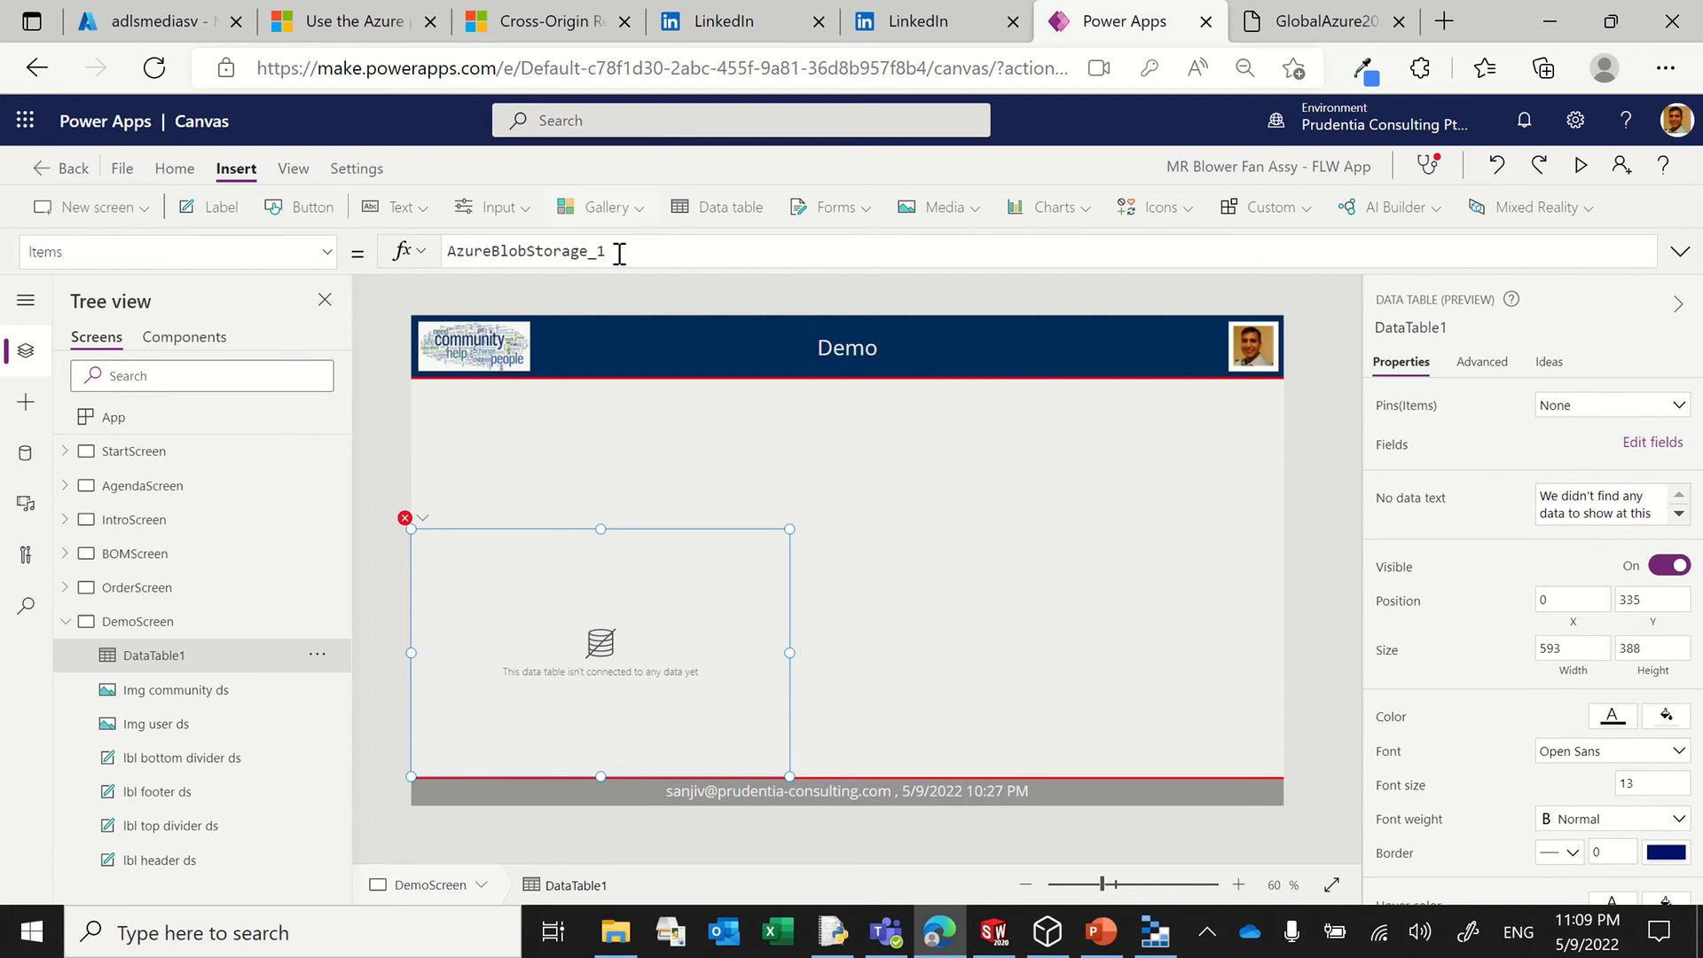
{"action": "type", "text": "."}
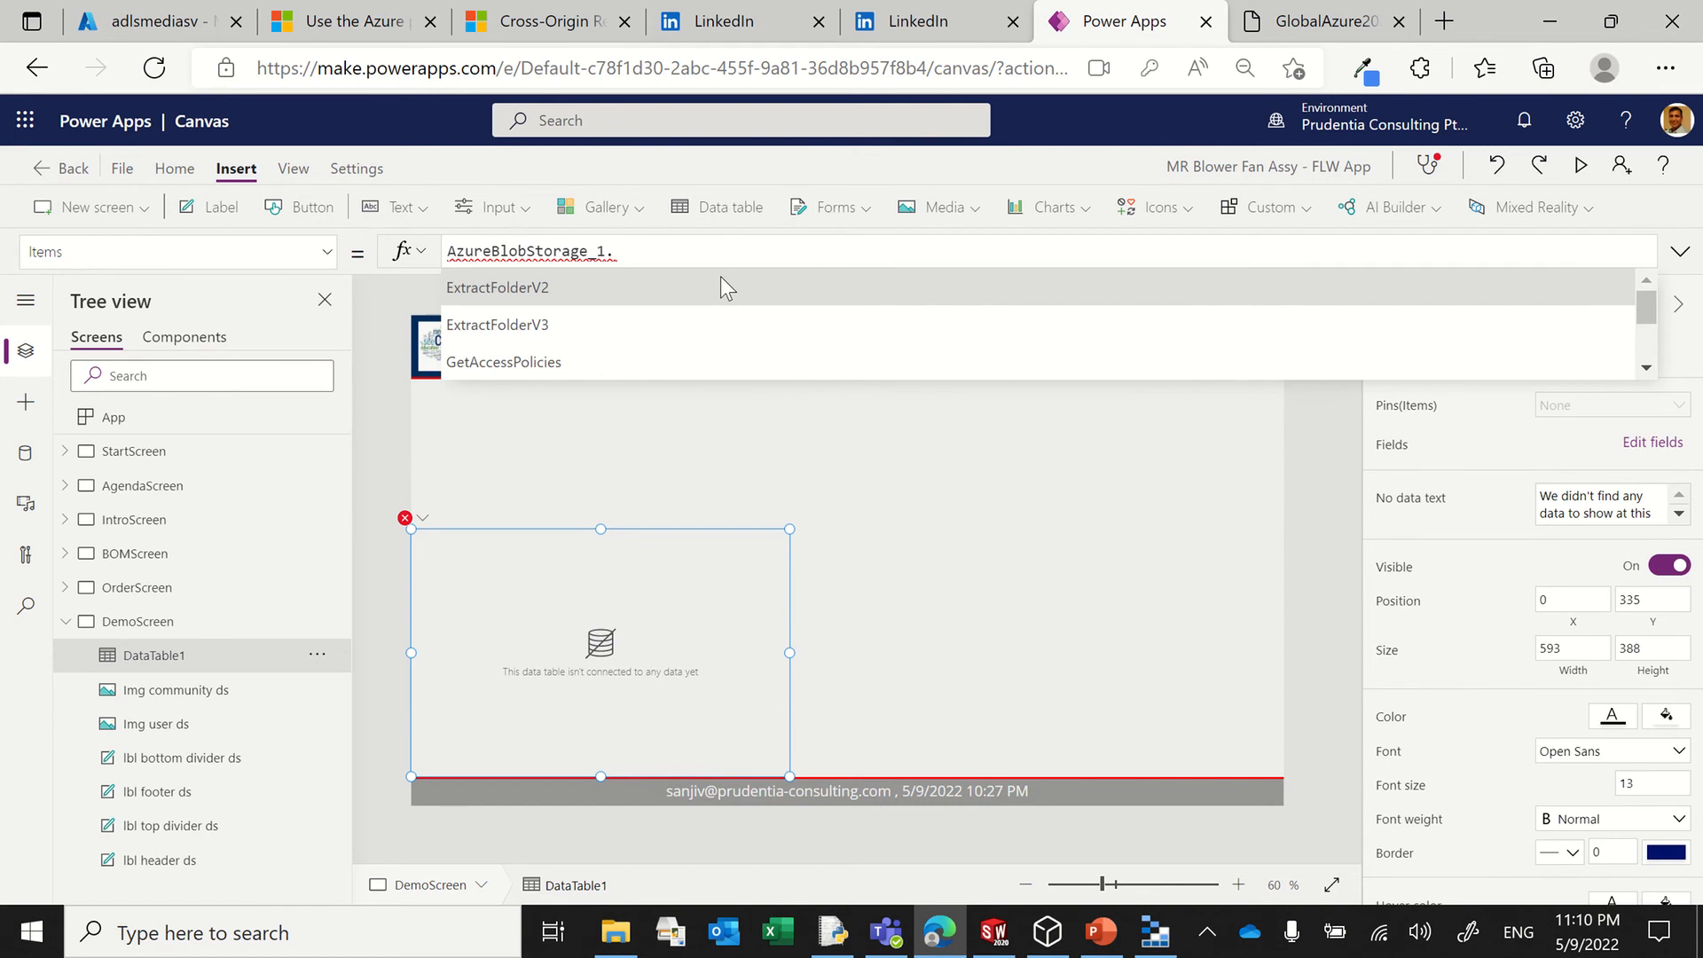
{"action": "type", "text": "ListR"}
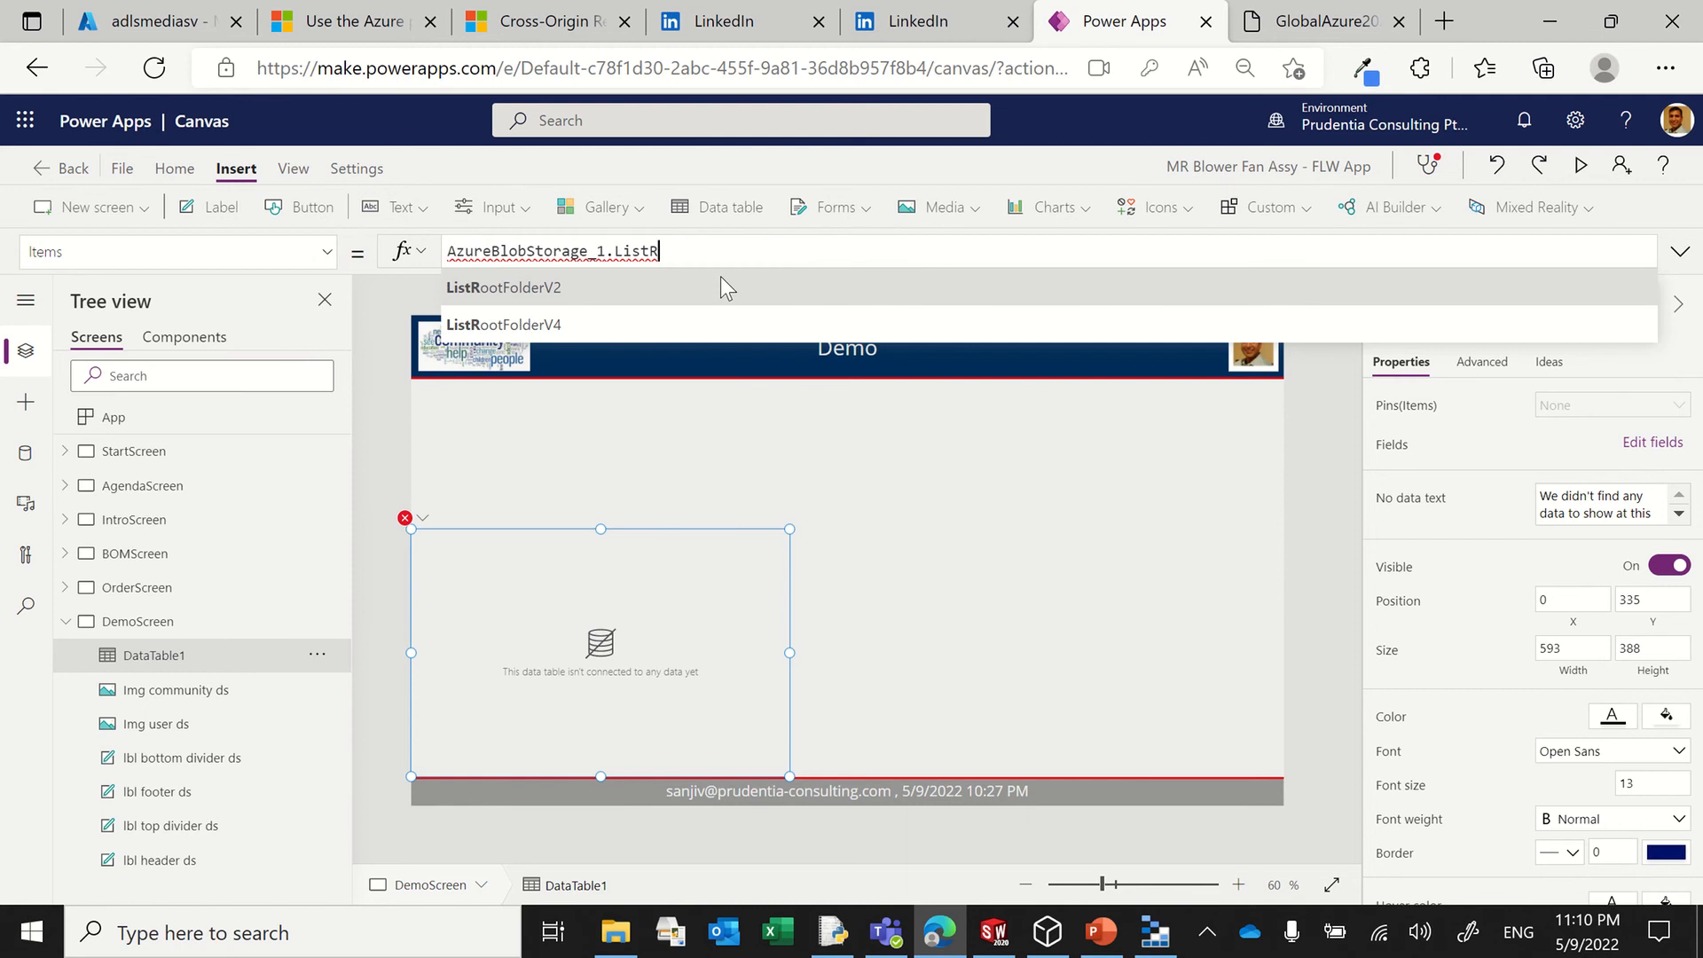
{"action": "key", "text": "Return"}
{"action": "key", "text": "BackSpace"}
{"action": "type", "text": "("}
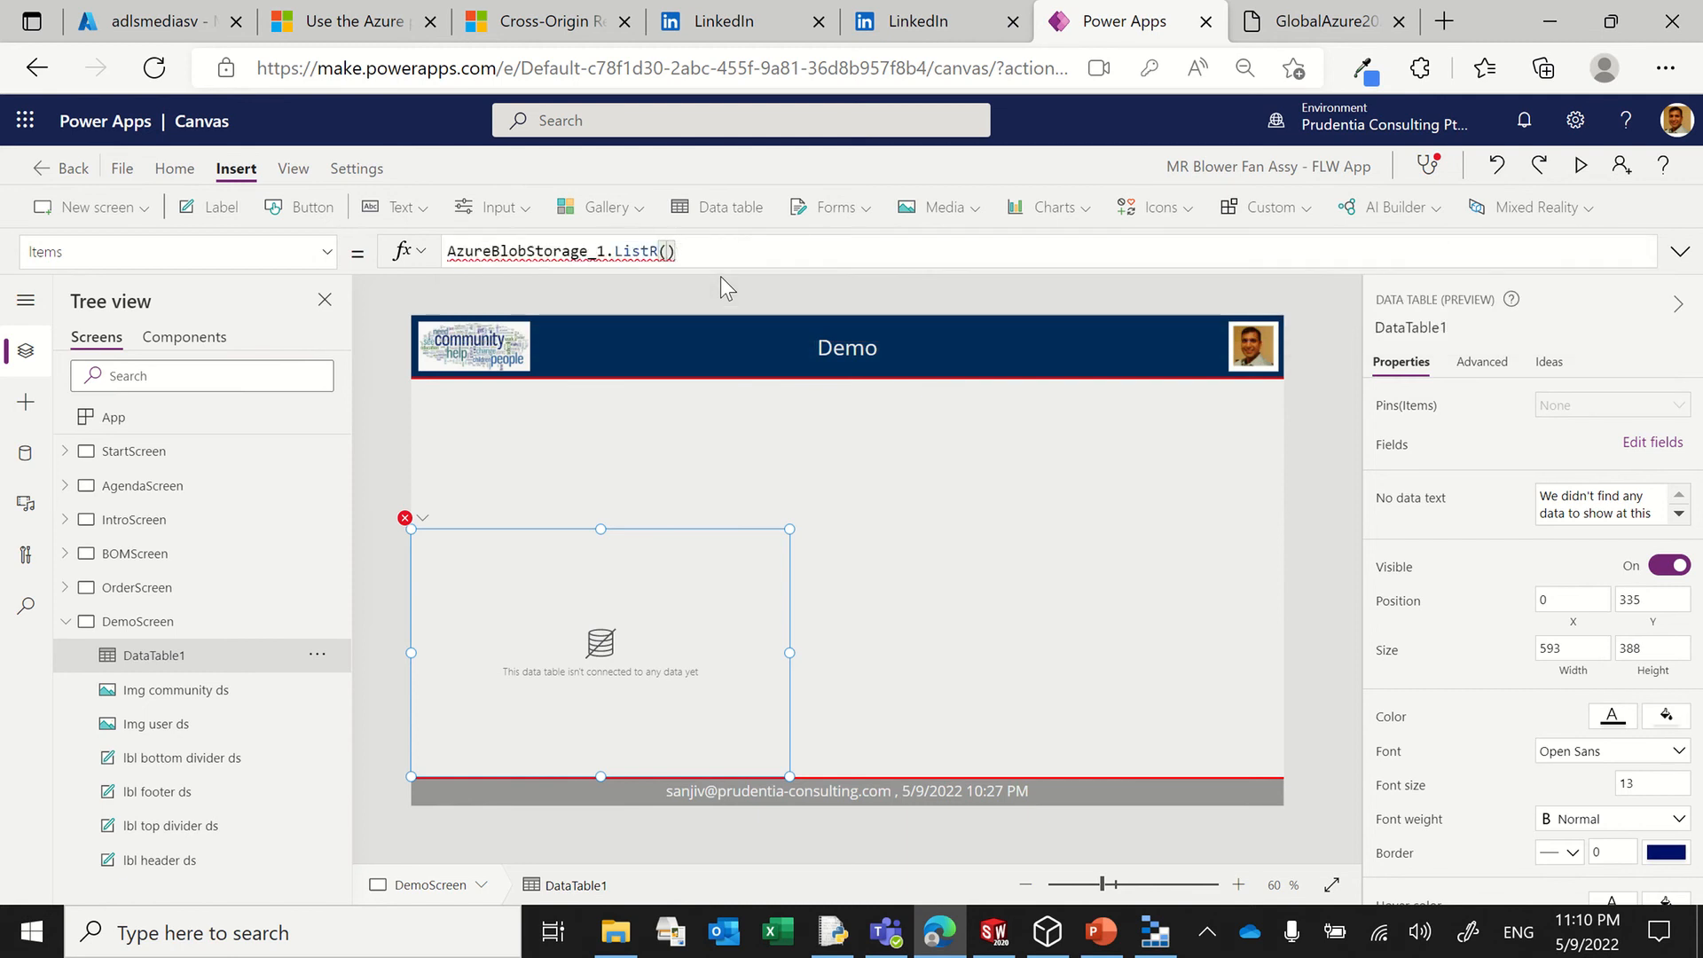
{"action": "type", "text": ")."}
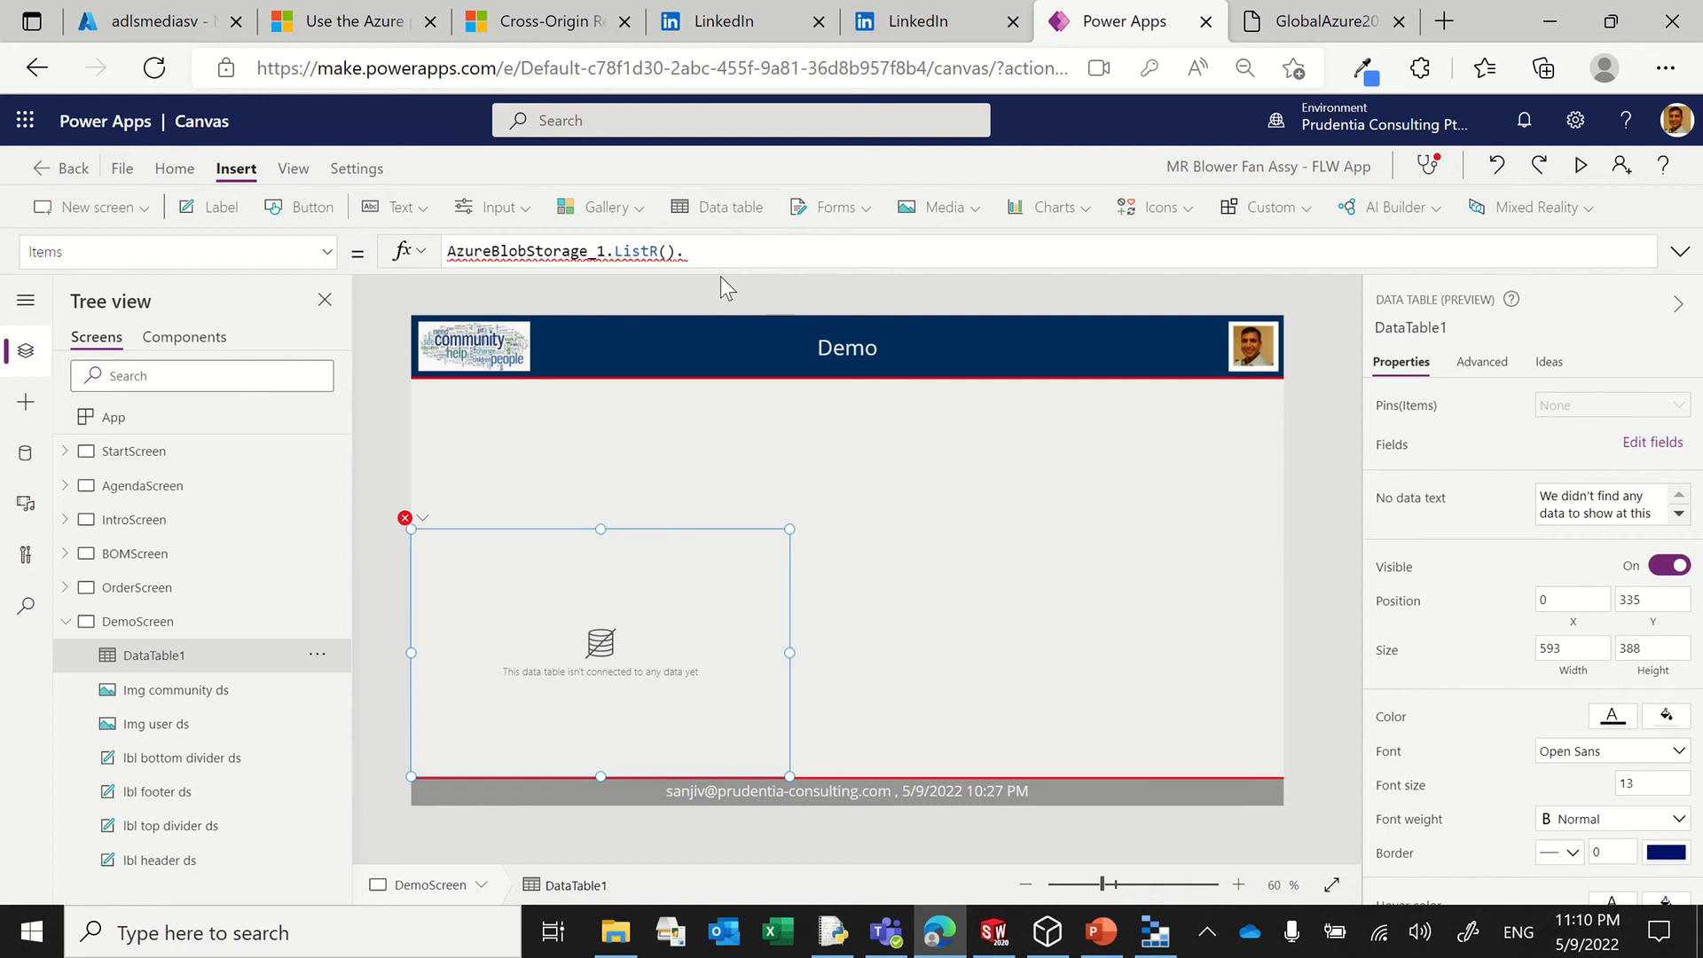
{"action": "key", "text": "BackSpace"}
{"action": "key", "text": "BackSpace"}
{"action": "key", "text": "BackSpace"}
{"action": "key", "text": "Tab"}
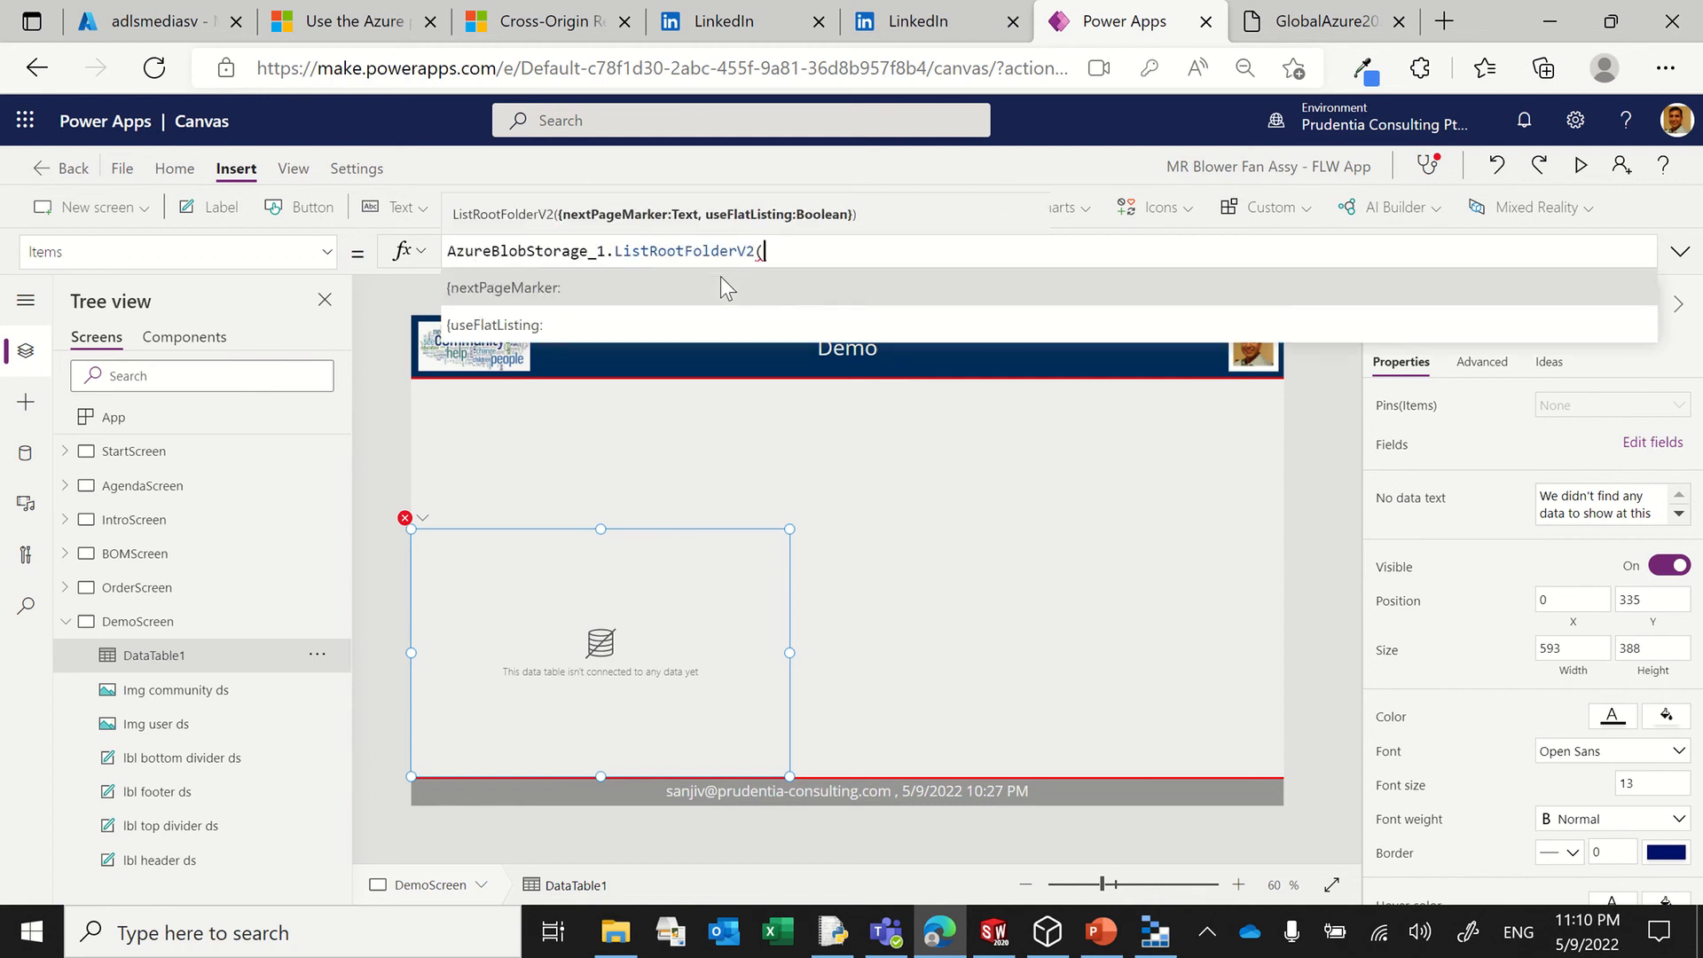
{"action": "type", "text": ")."}
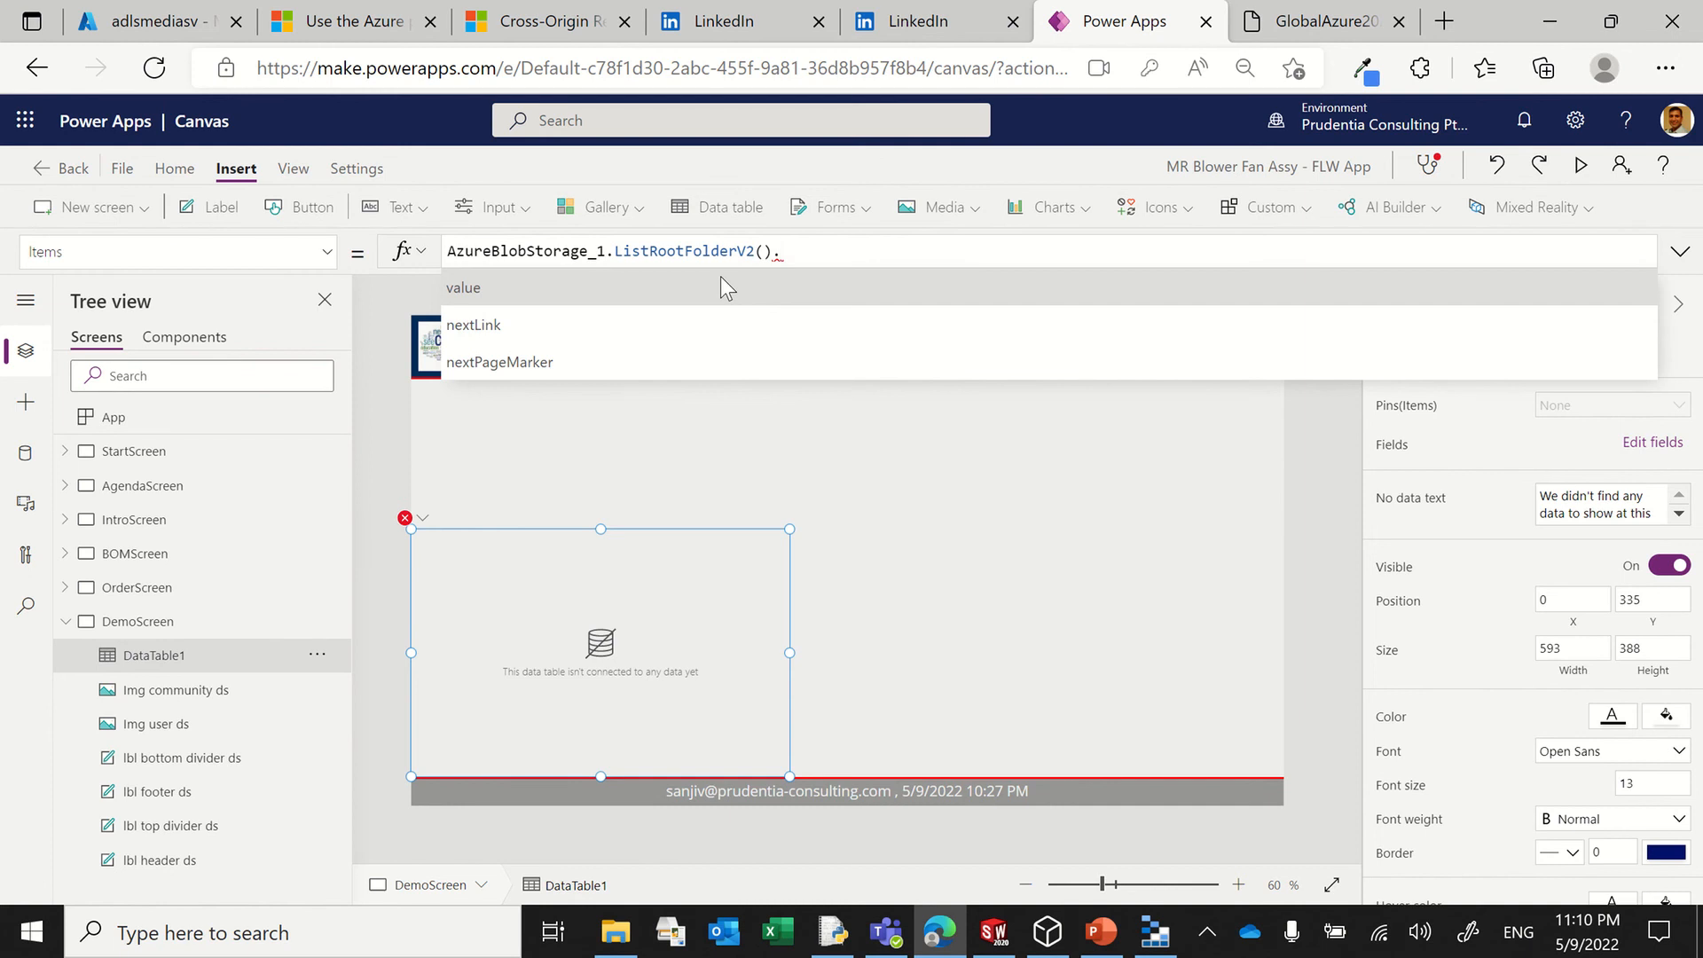
{"action": "key", "text": "Tab"}
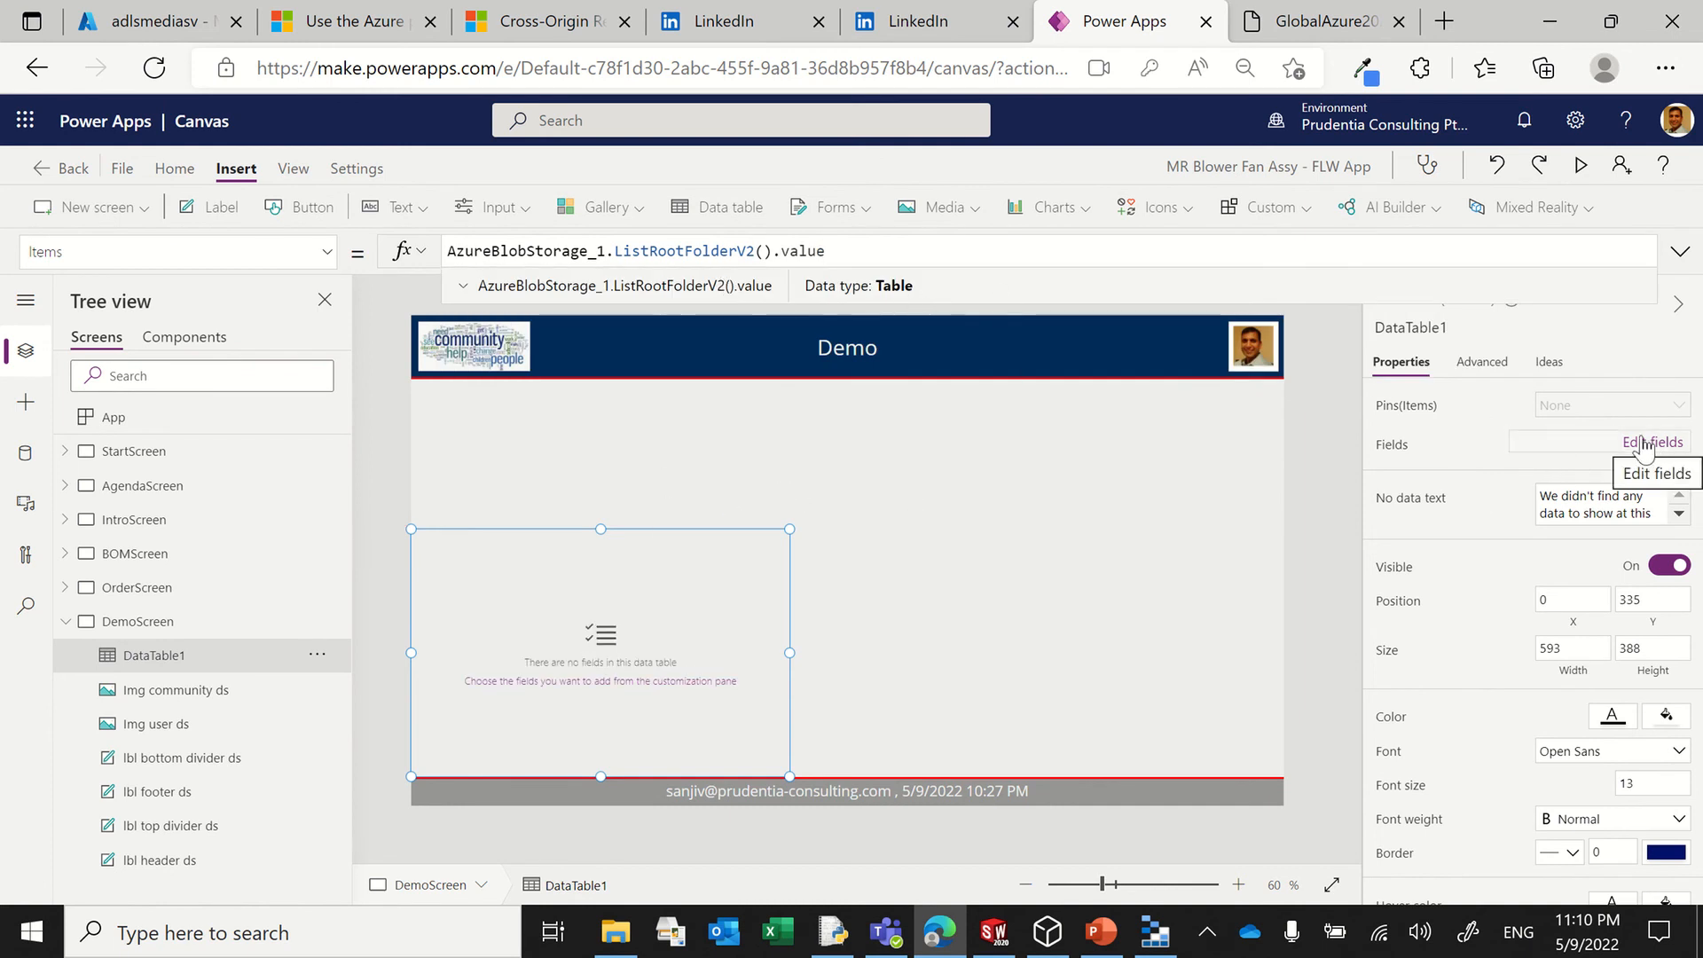
Step: Add the DisplayName, ETag and Id fields to the data table
{"action": "left_click", "coordinate": [1532, 454]}
{"action": "left_click", "coordinate": [1089, 363]}
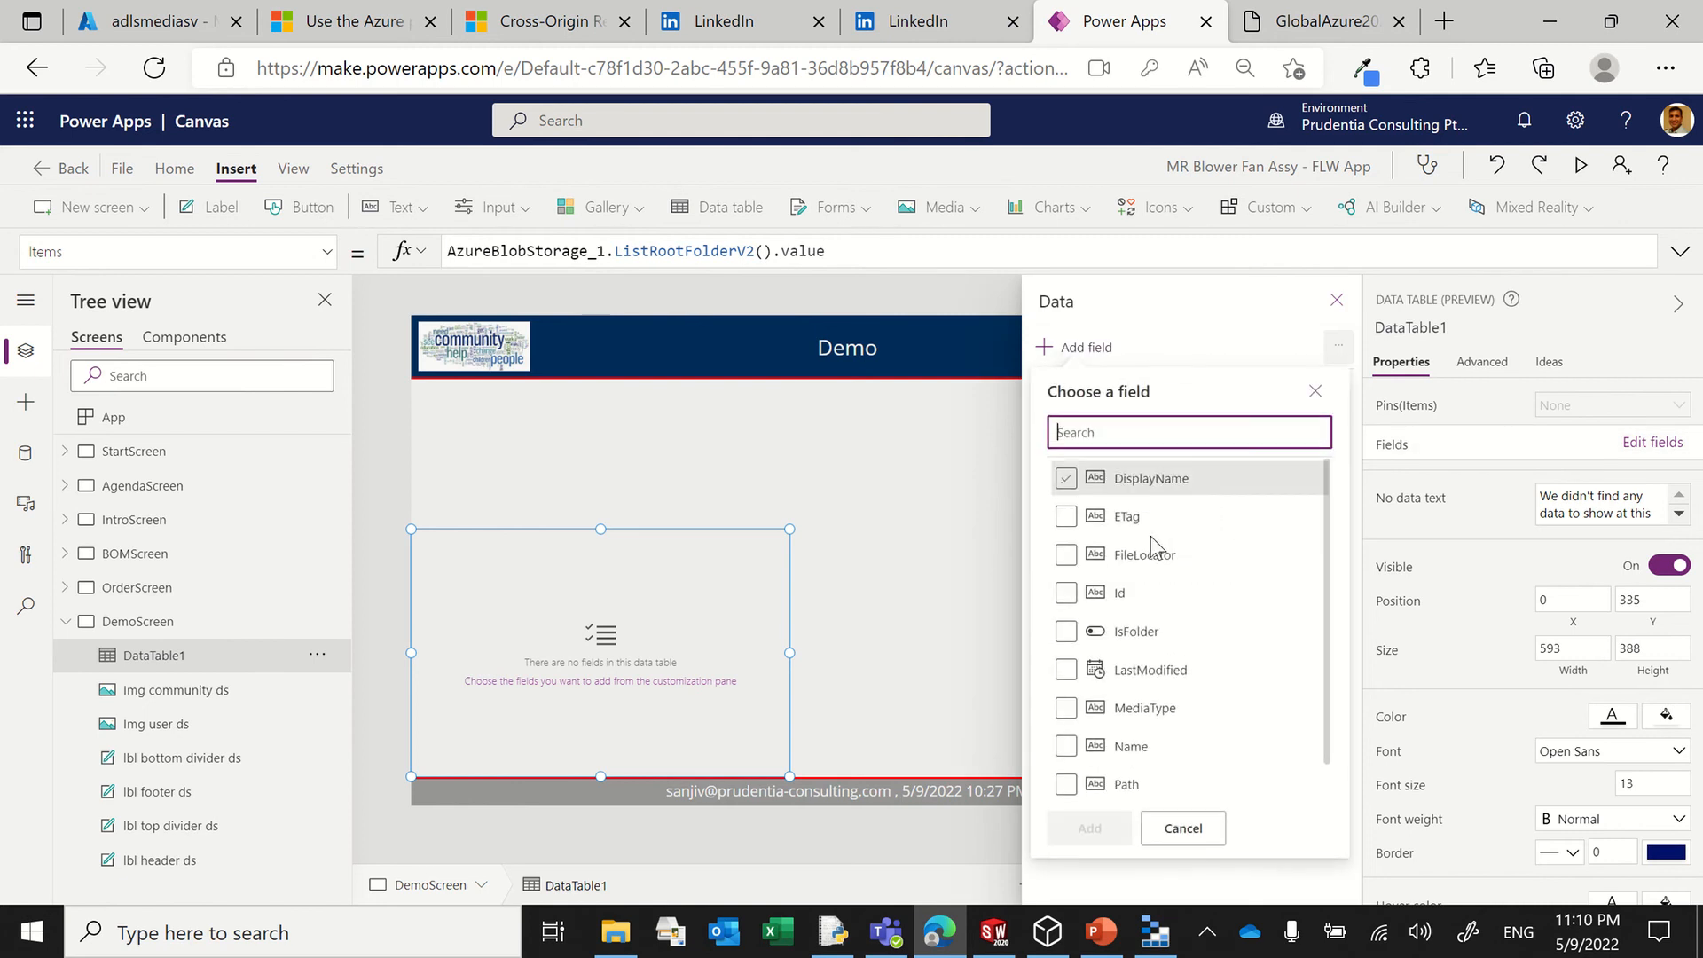
{"action": "left_click", "coordinate": [1066, 478]}
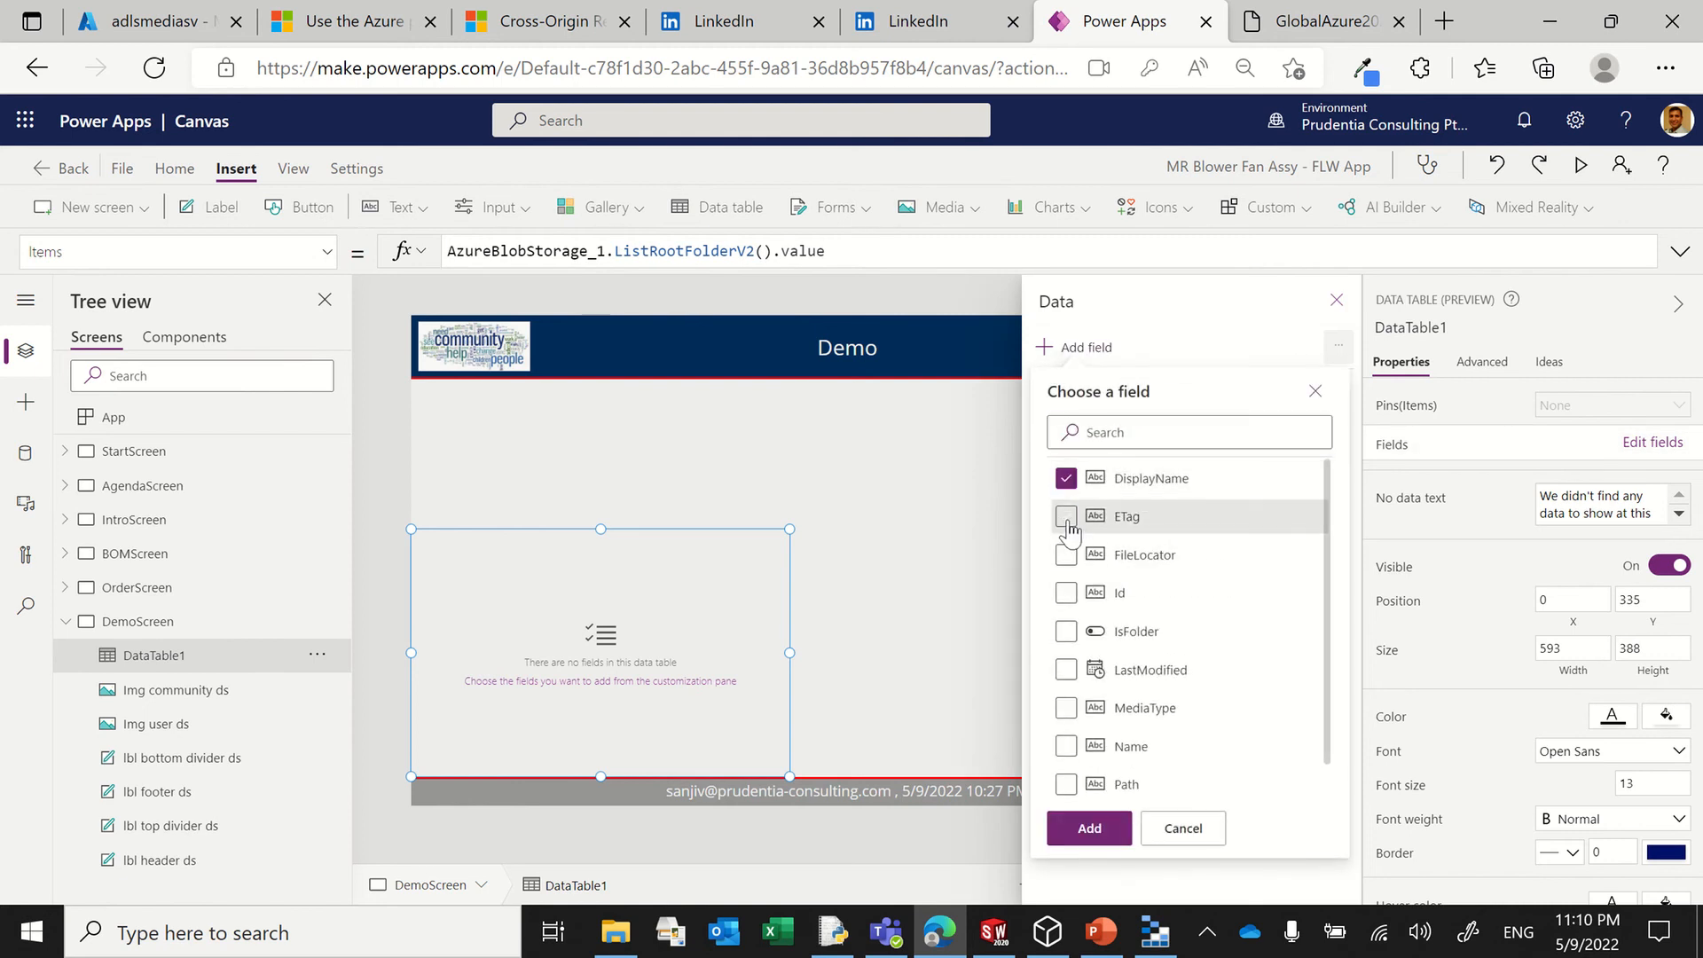
{"action": "left_click", "coordinate": [1066, 516]}
{"action": "left_click", "coordinate": [1066, 593]}
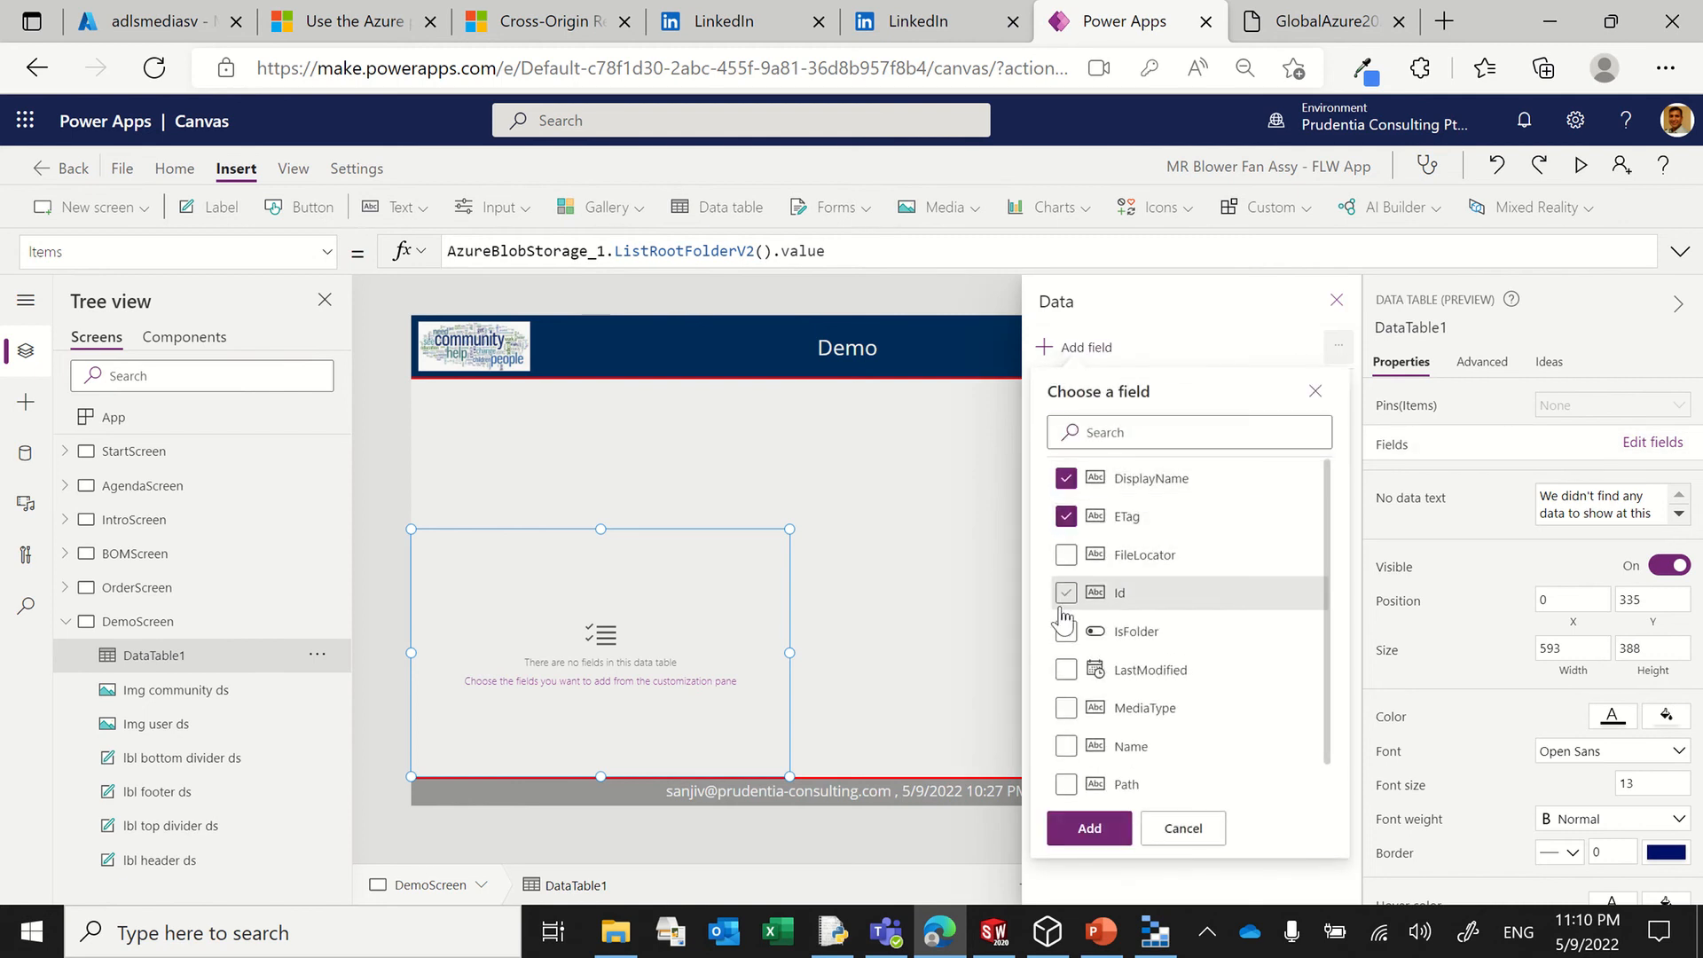
{"action": "left_click", "coordinate": [1089, 827]}
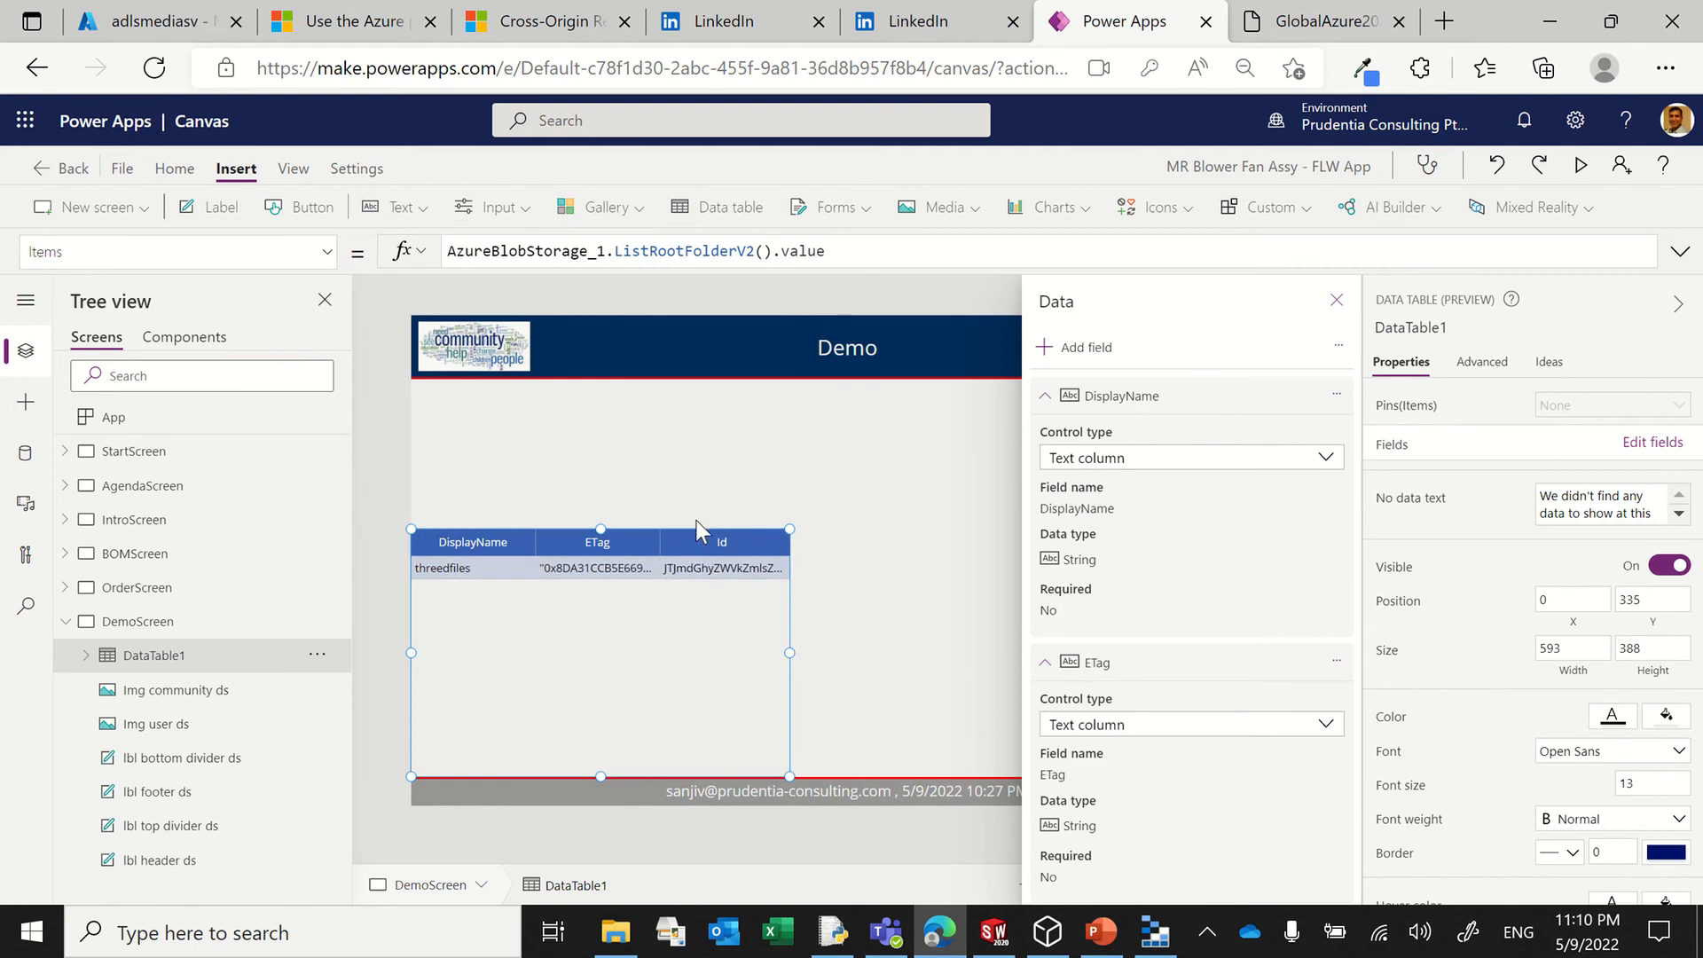
Step: Move the data table up to about X 11, Y 168, close the field settings and select the DemoScreen background
{"action": "left_click_drag", "start_coordinate": [695, 523], "coordinate": [702, 418]}
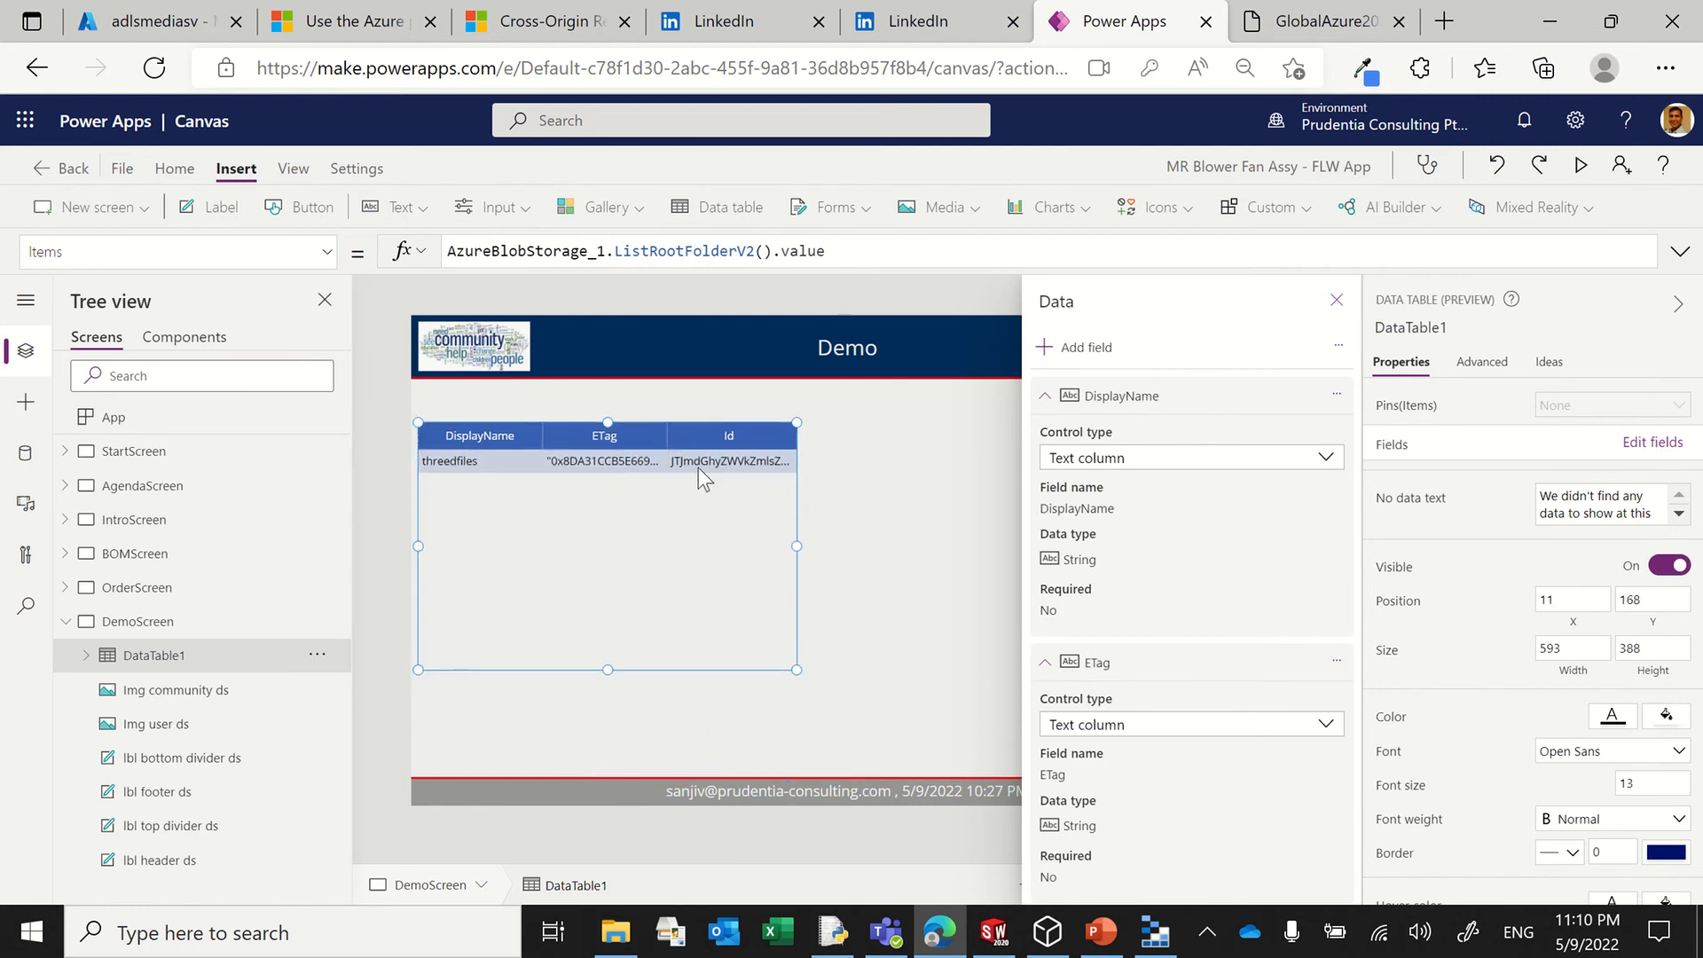
{"action": "left_click", "coordinate": [1336, 300]}
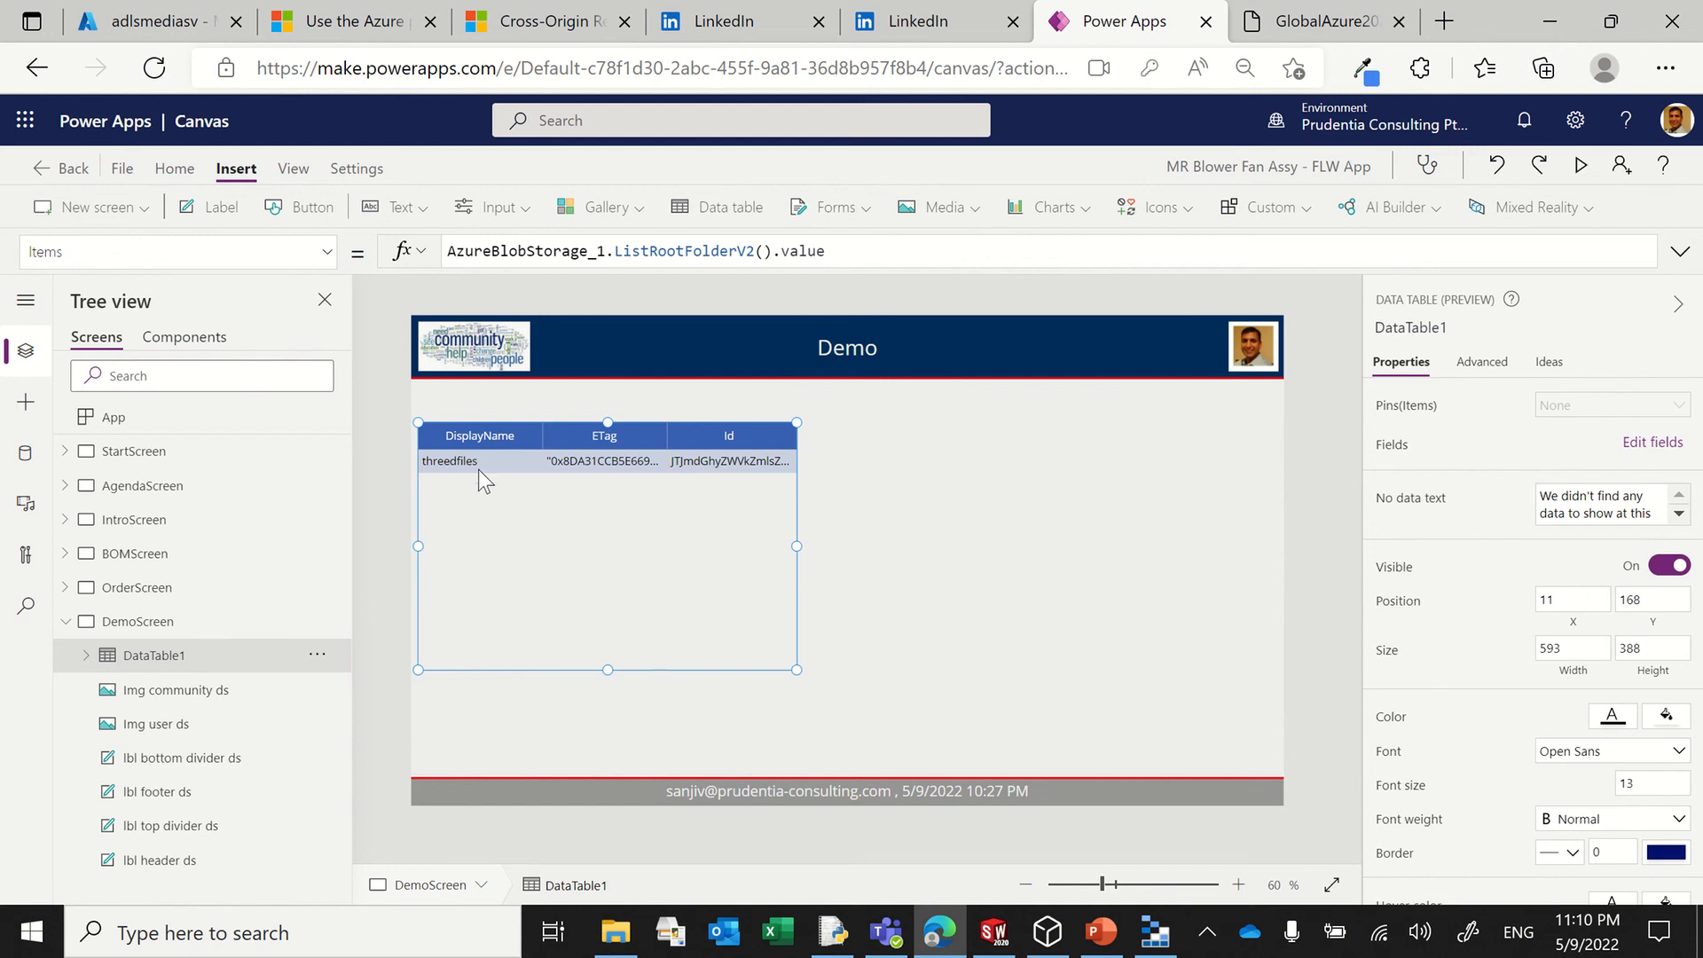
{"action": "left_click", "coordinate": [927, 492]}
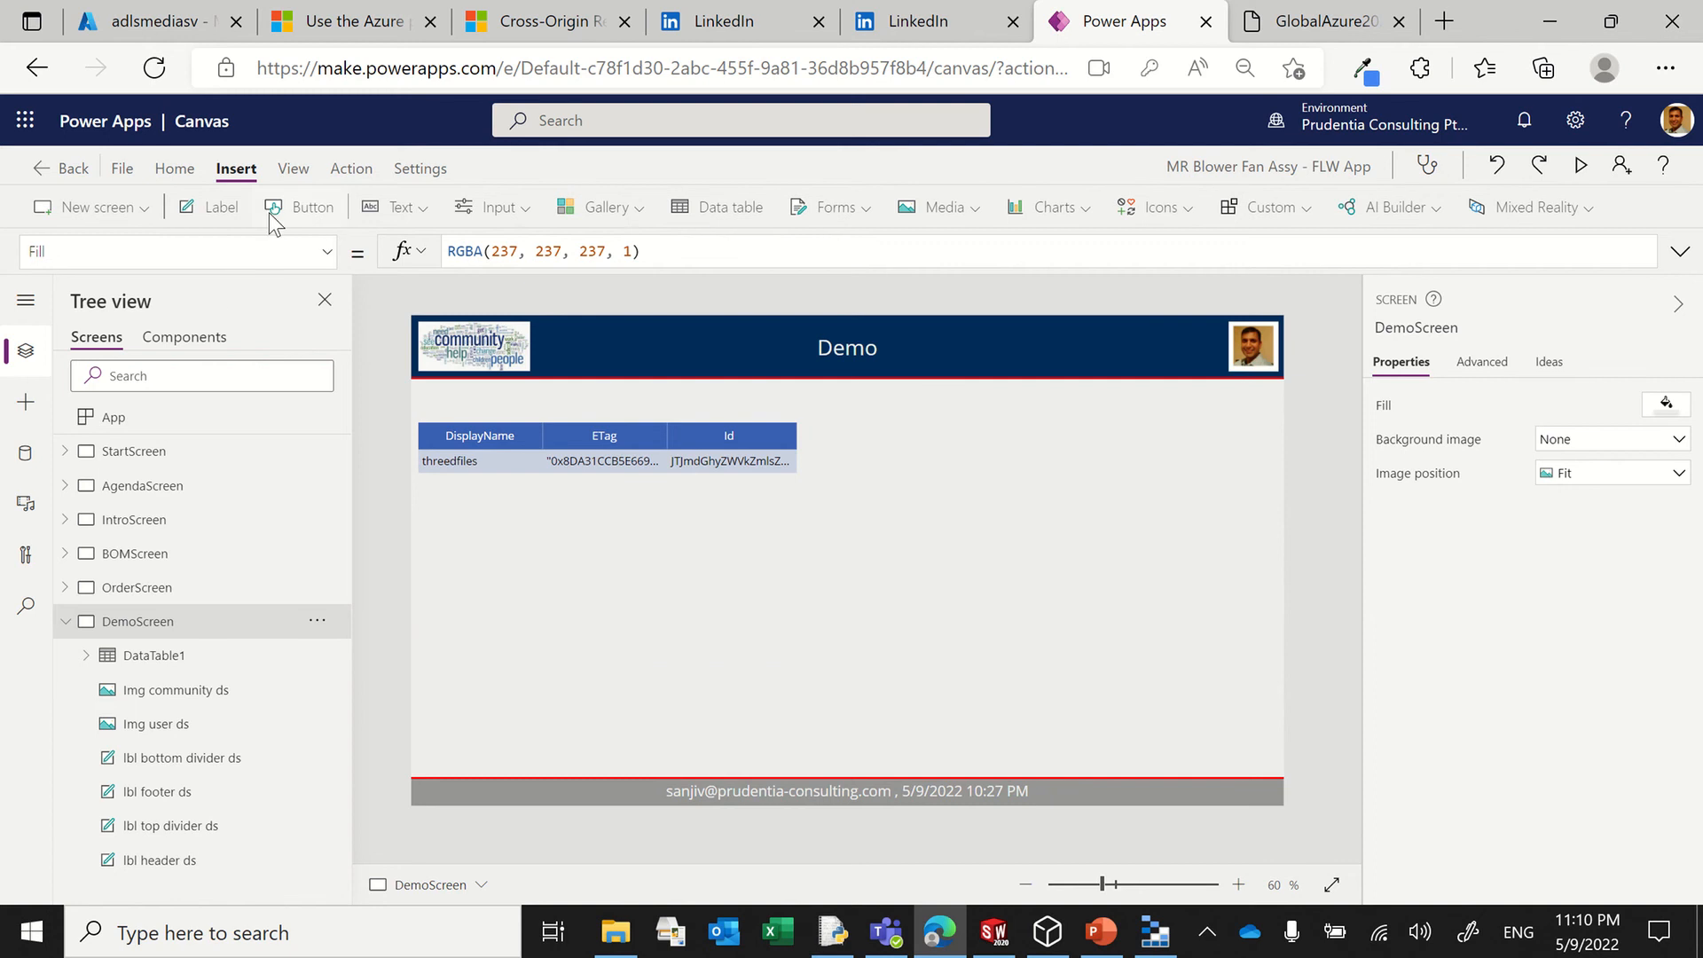
Step: Insert a second data table on DemoScreen sourced from AzureBlobStorage_1 and place it at about X 566, Y 112
{"action": "left_click", "coordinate": [720, 210]}
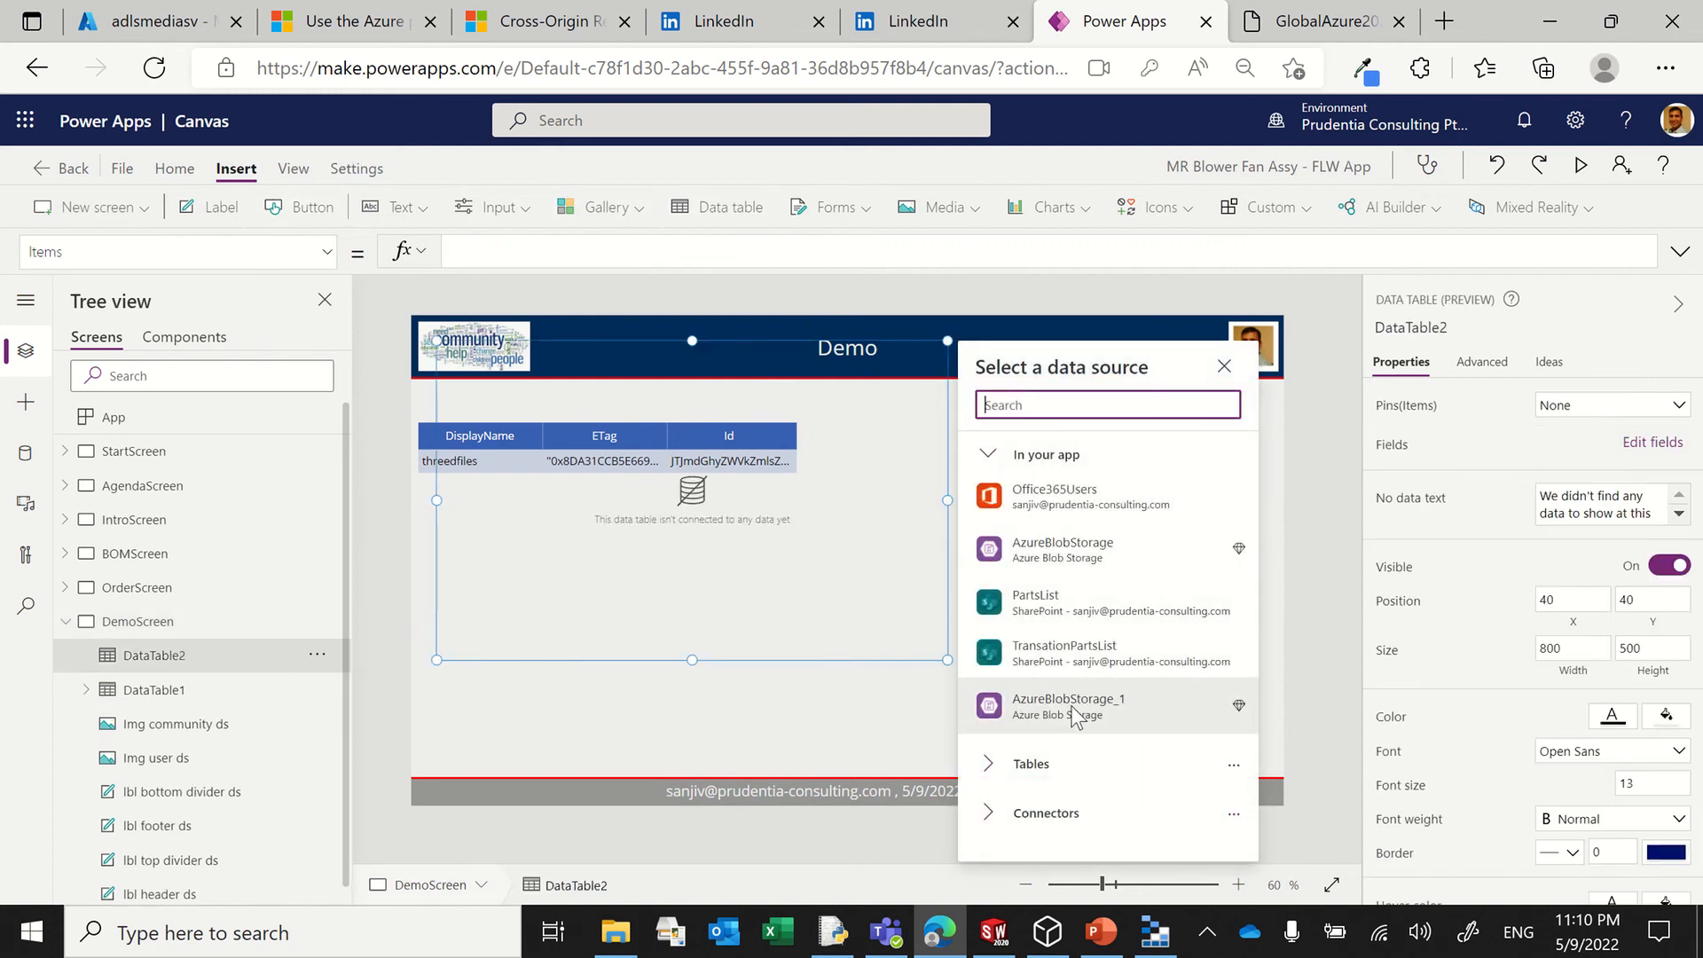
{"action": "left_click", "coordinate": [1054, 710]}
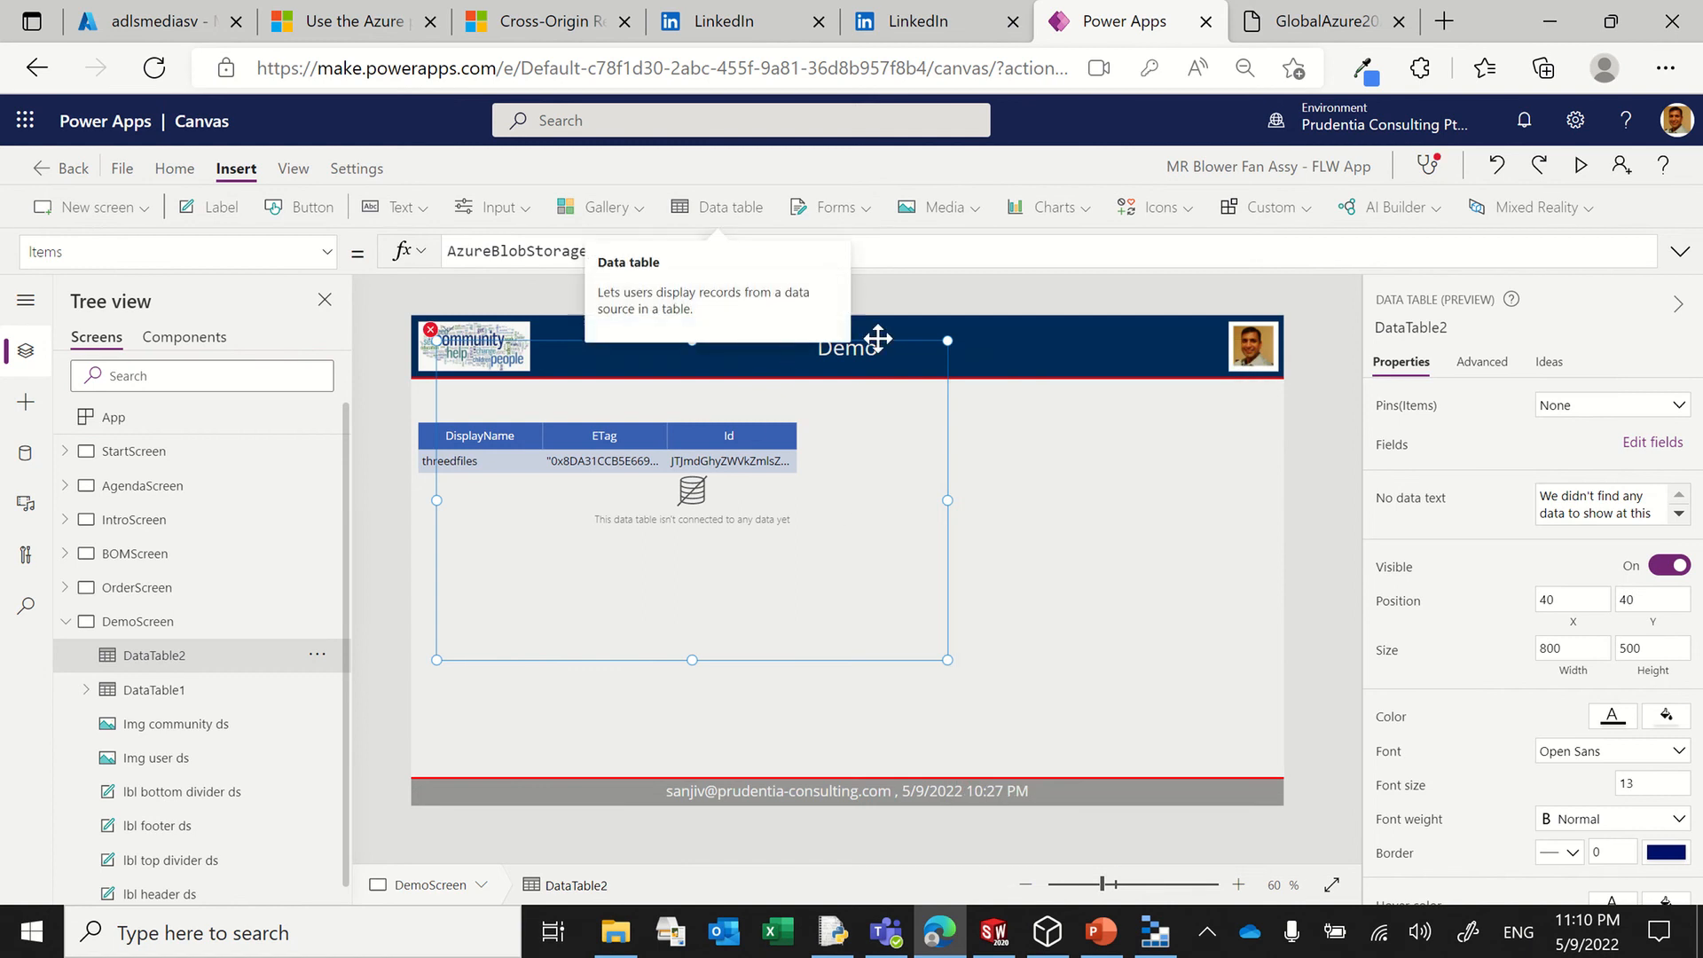
{"action": "left_click_drag", "start_coordinate": [878, 338], "coordinate": [1301, 390]}
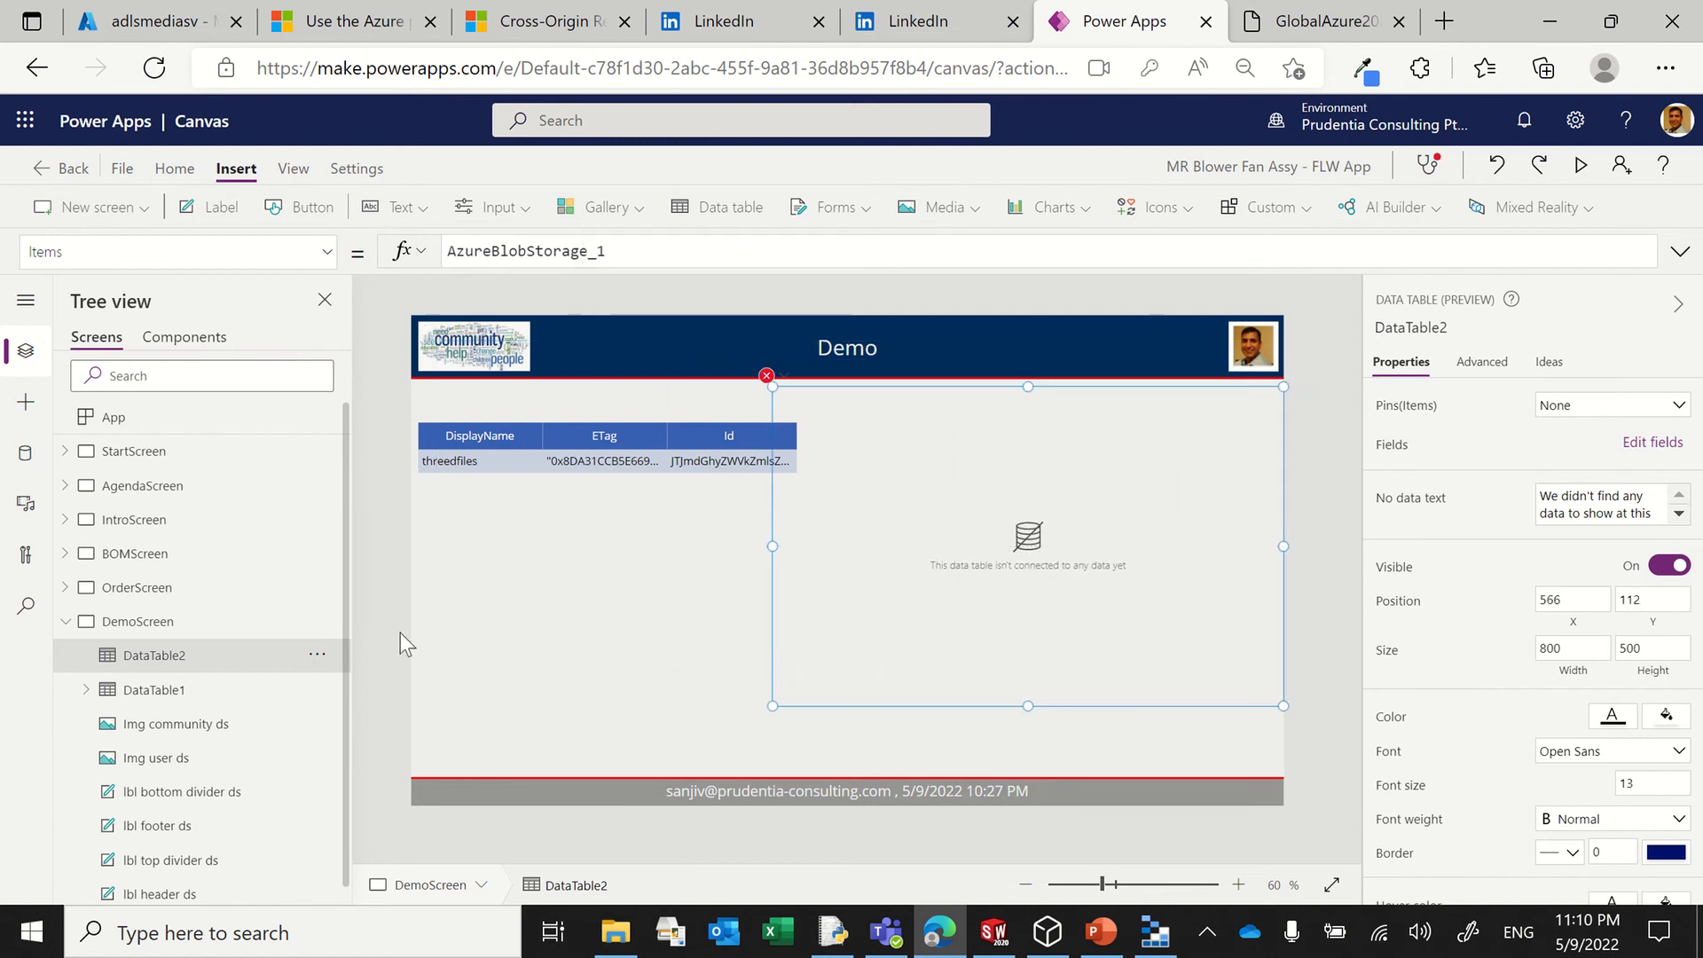
Step: Shrink DataTable1 to about 593 by 146 and move it directly under the header at about X 0, Y 112
{"action": "left_click", "coordinate": [158, 690]}
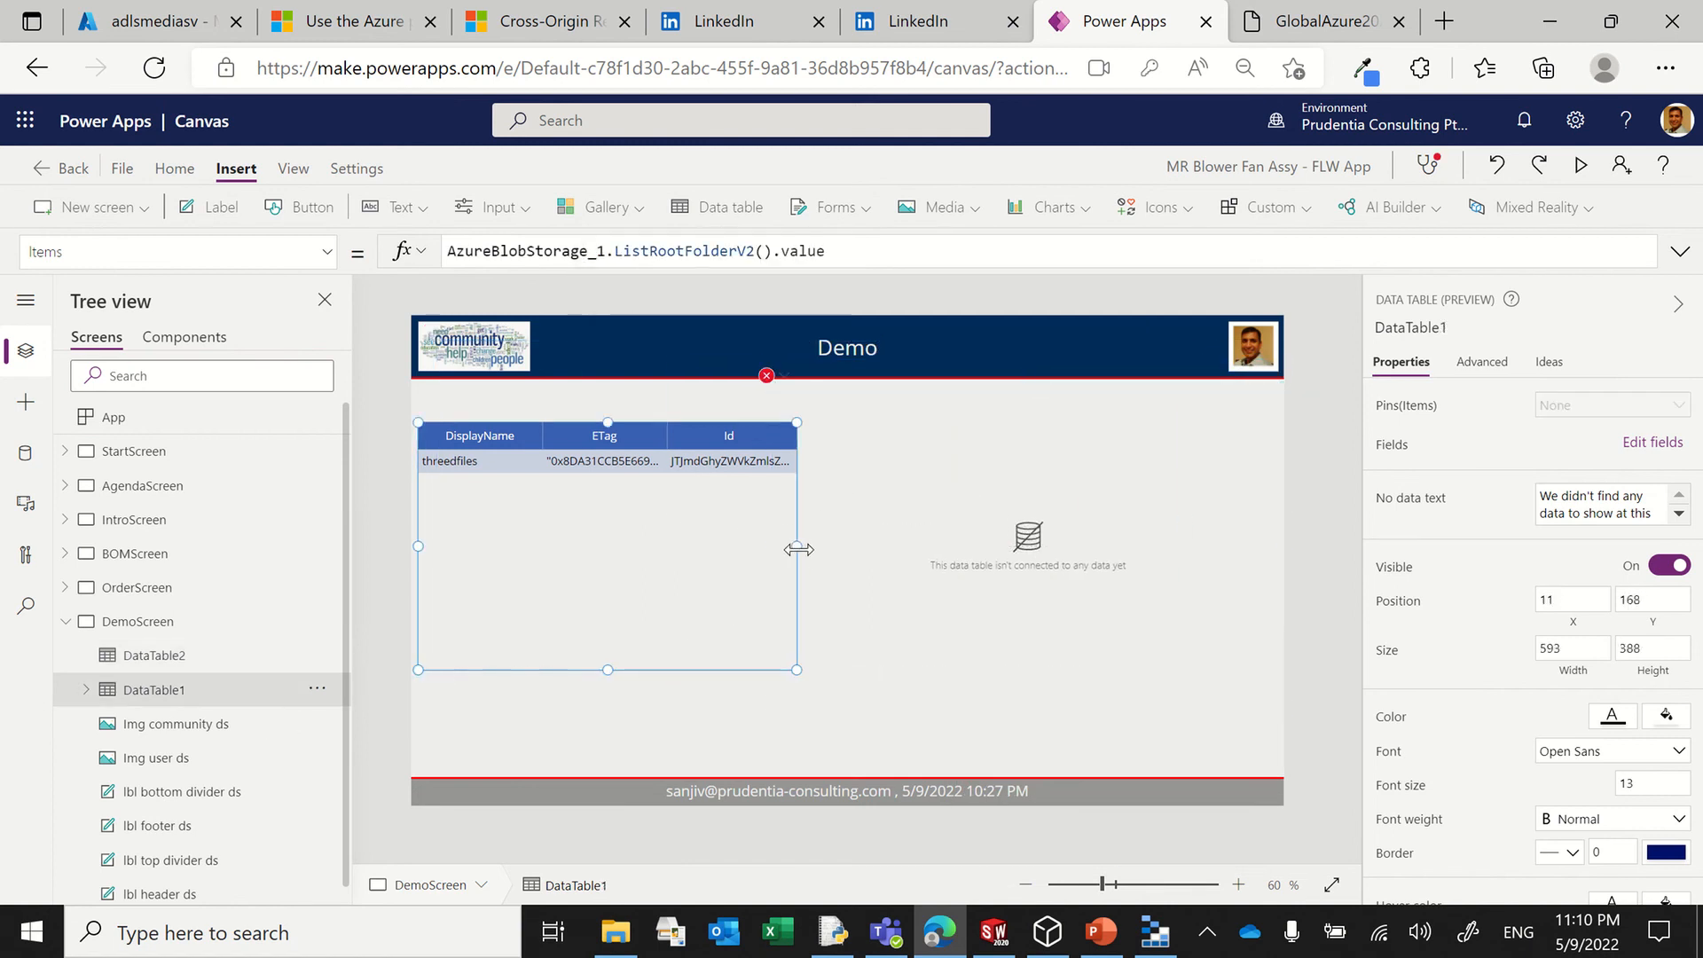
{"action": "left_click_drag", "start_coordinate": [607, 670], "coordinate": [674, 525]}
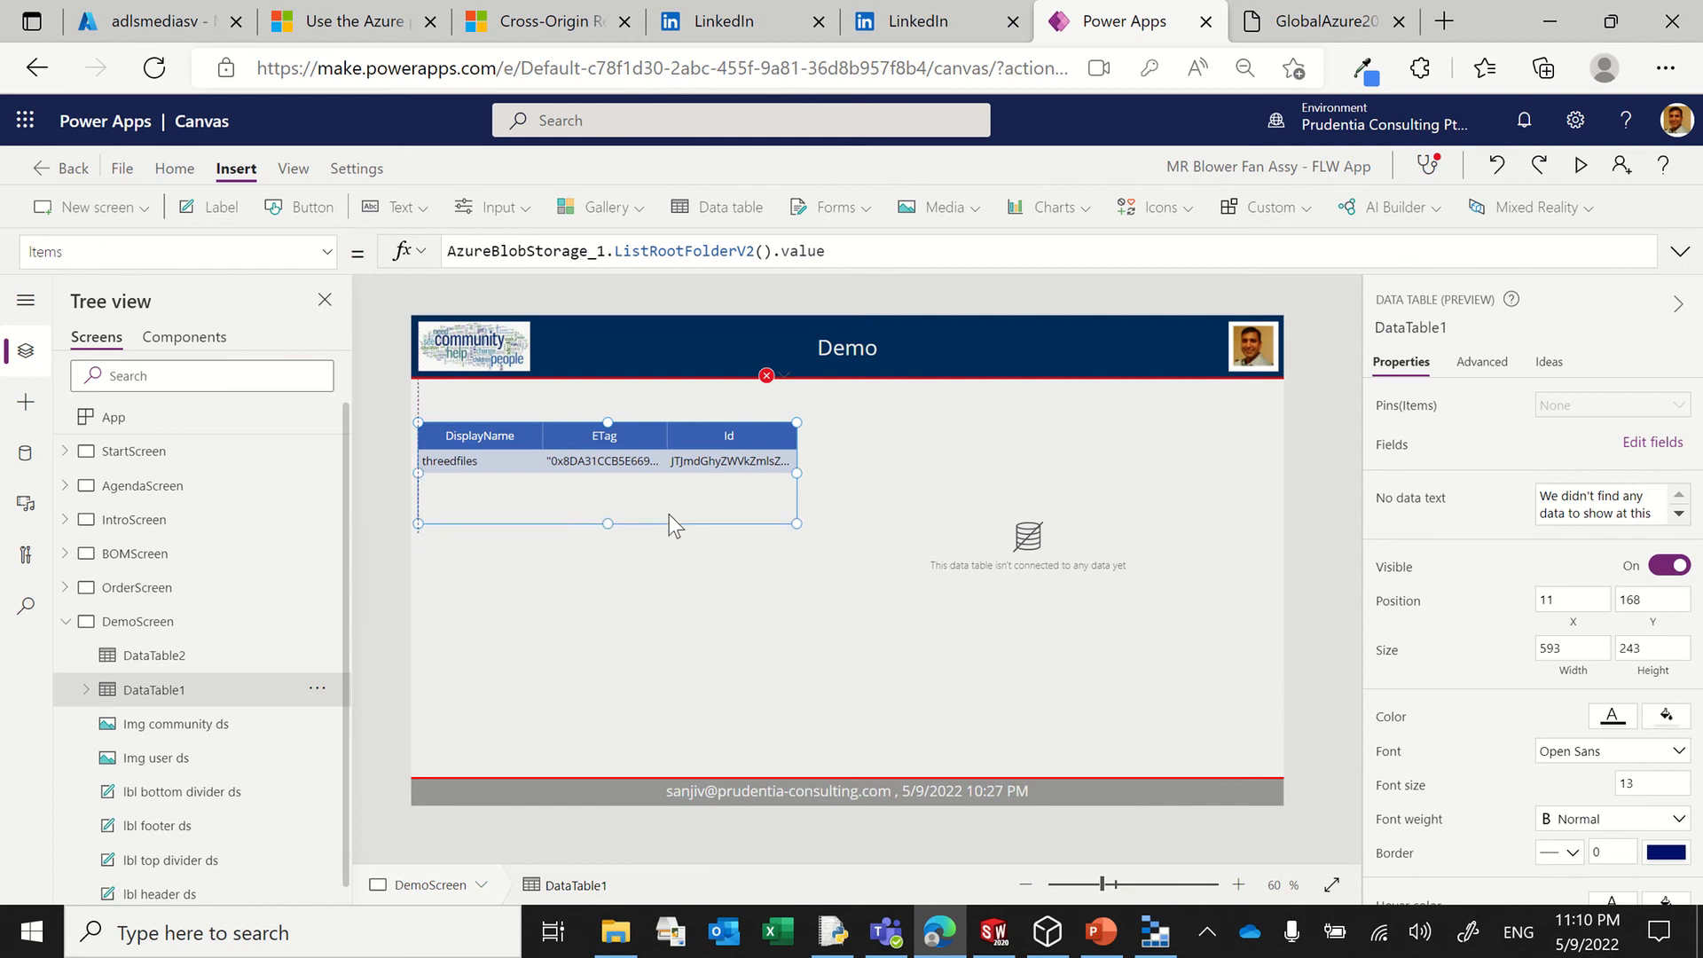
{"action": "left_click_drag", "start_coordinate": [670, 417], "coordinate": [672, 387]}
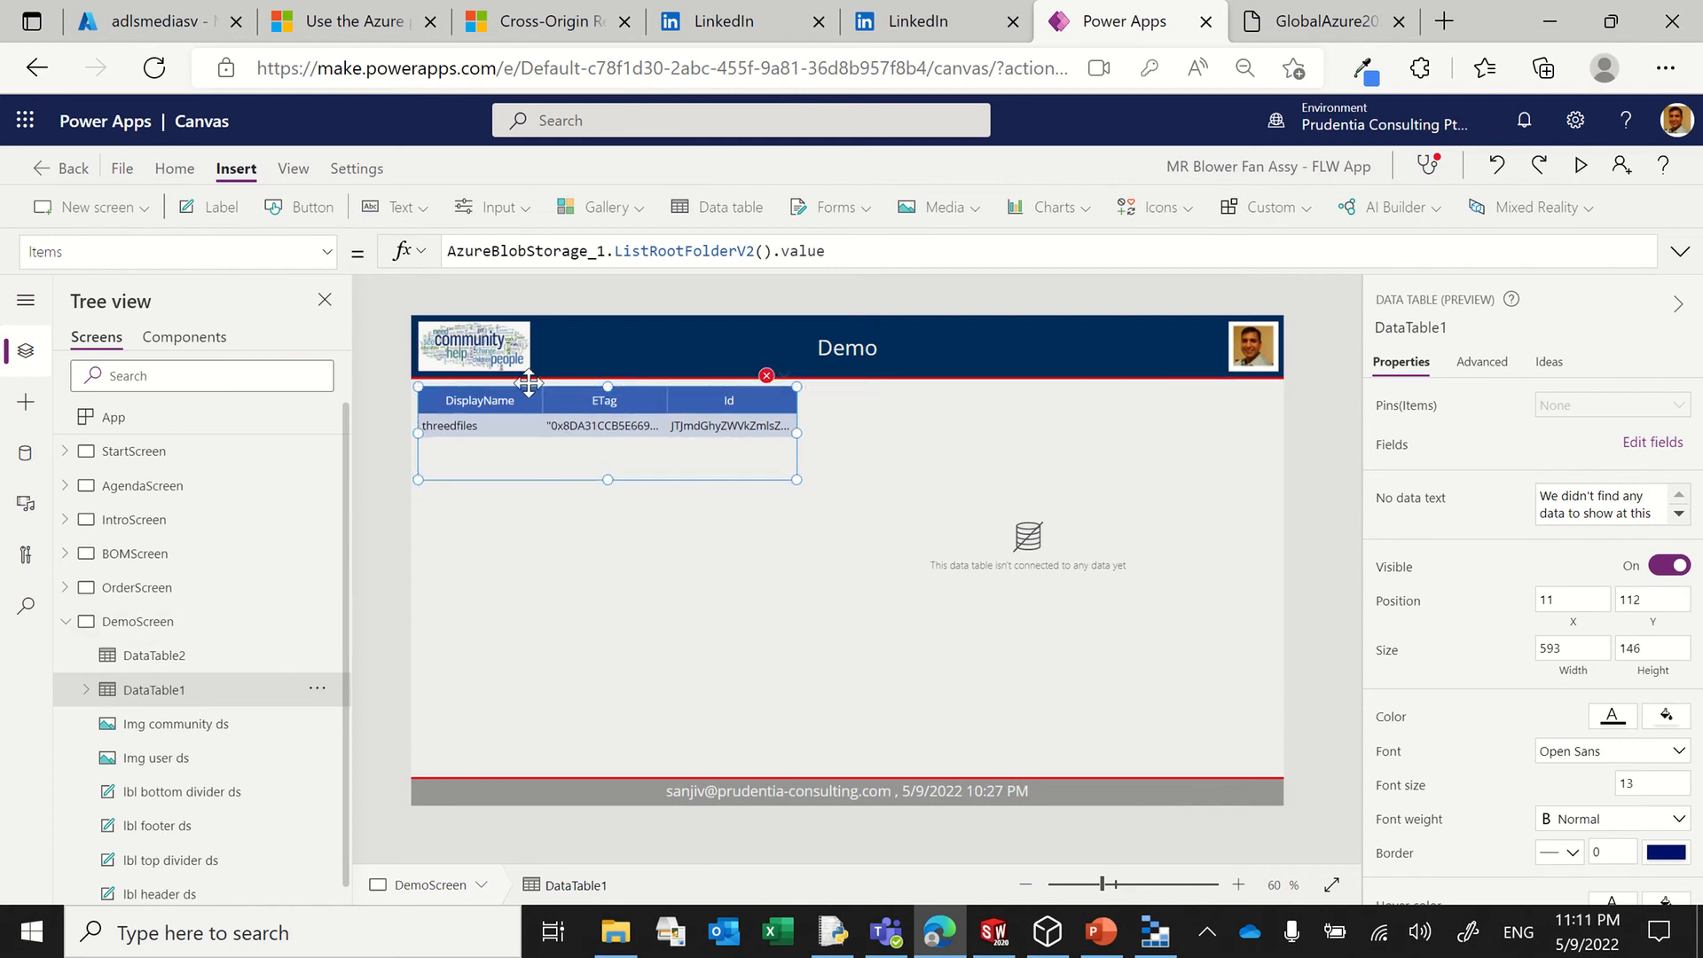
{"action": "left_click_drag", "start_coordinate": [529, 383], "coordinate": [521, 383]}
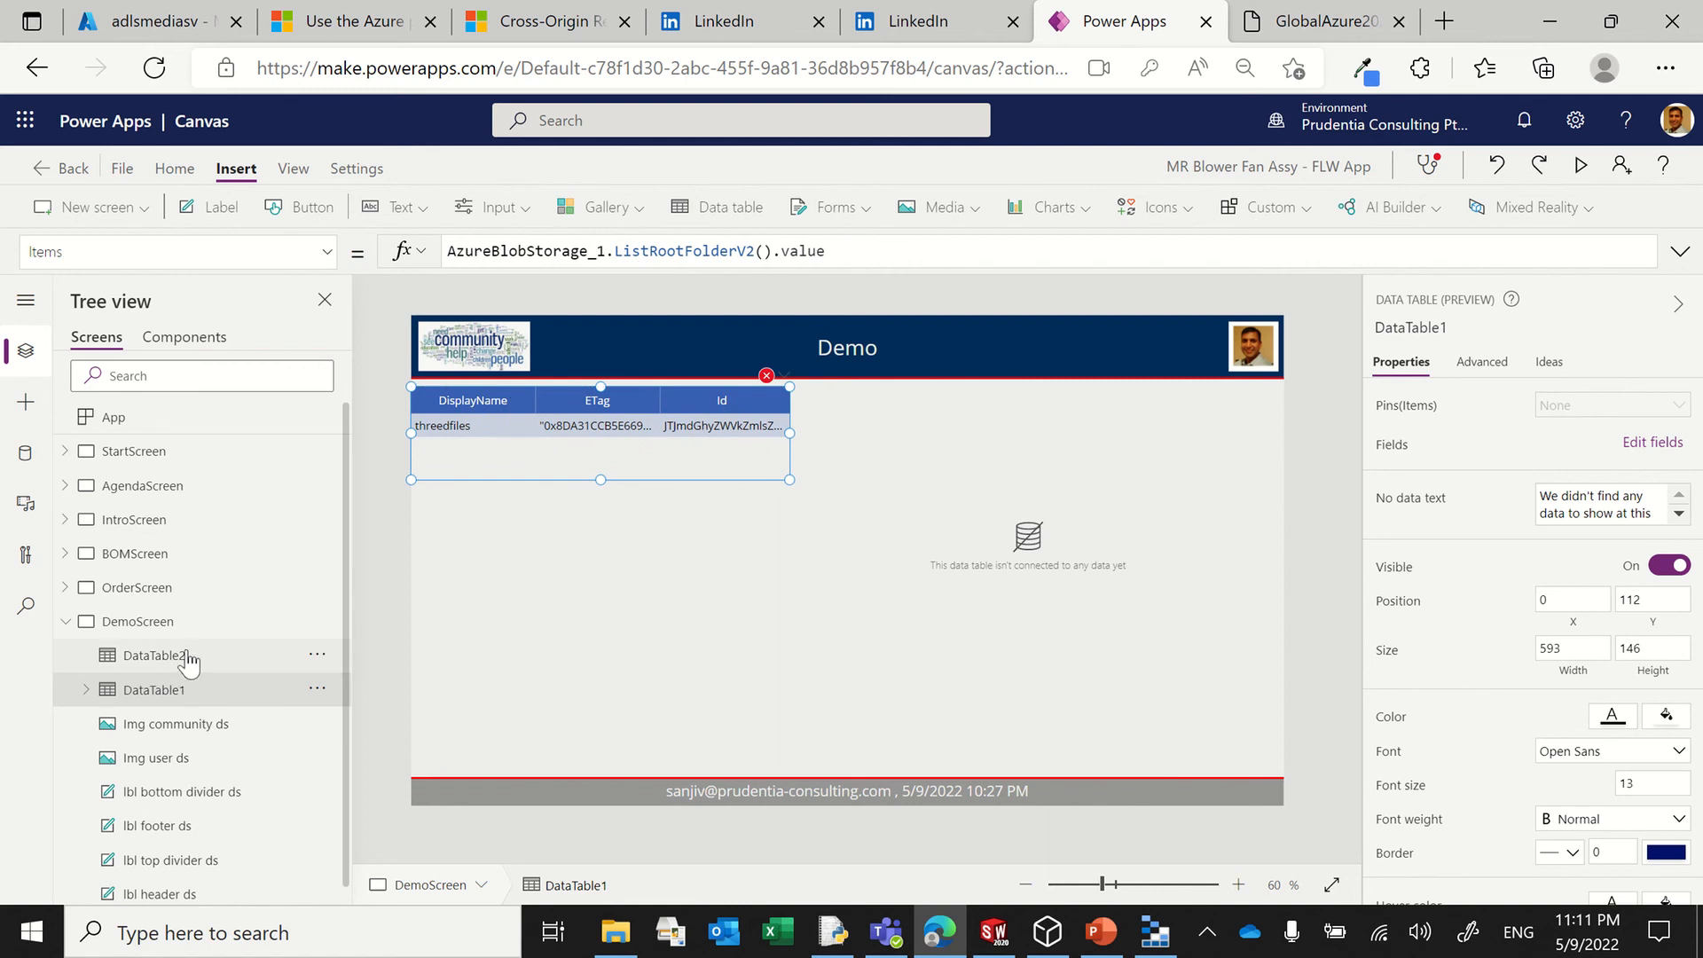
Step: Move DataTable2 below the first table to about X 0, Y 243 and resize it to about 603 by 273
{"action": "left_click", "coordinate": [186, 656]}
{"action": "left_click_drag", "start_coordinate": [885, 385], "coordinate": [488, 467]}
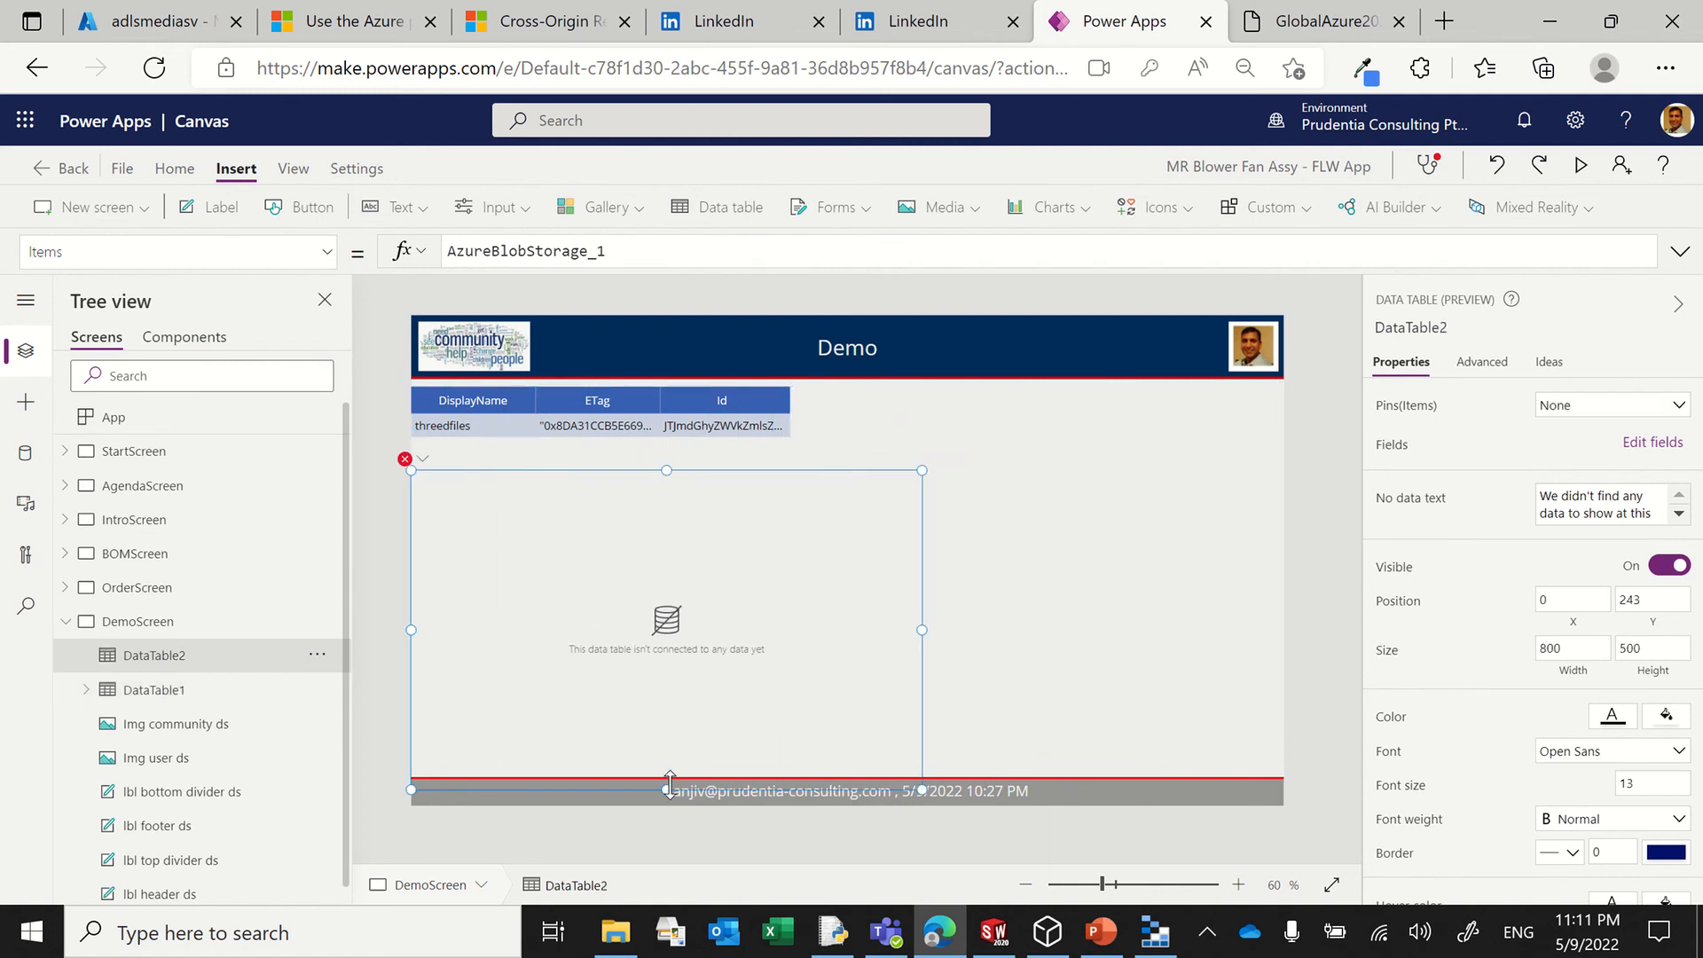
{"action": "left_click_drag", "start_coordinate": [664, 776], "coordinate": [681, 648]}
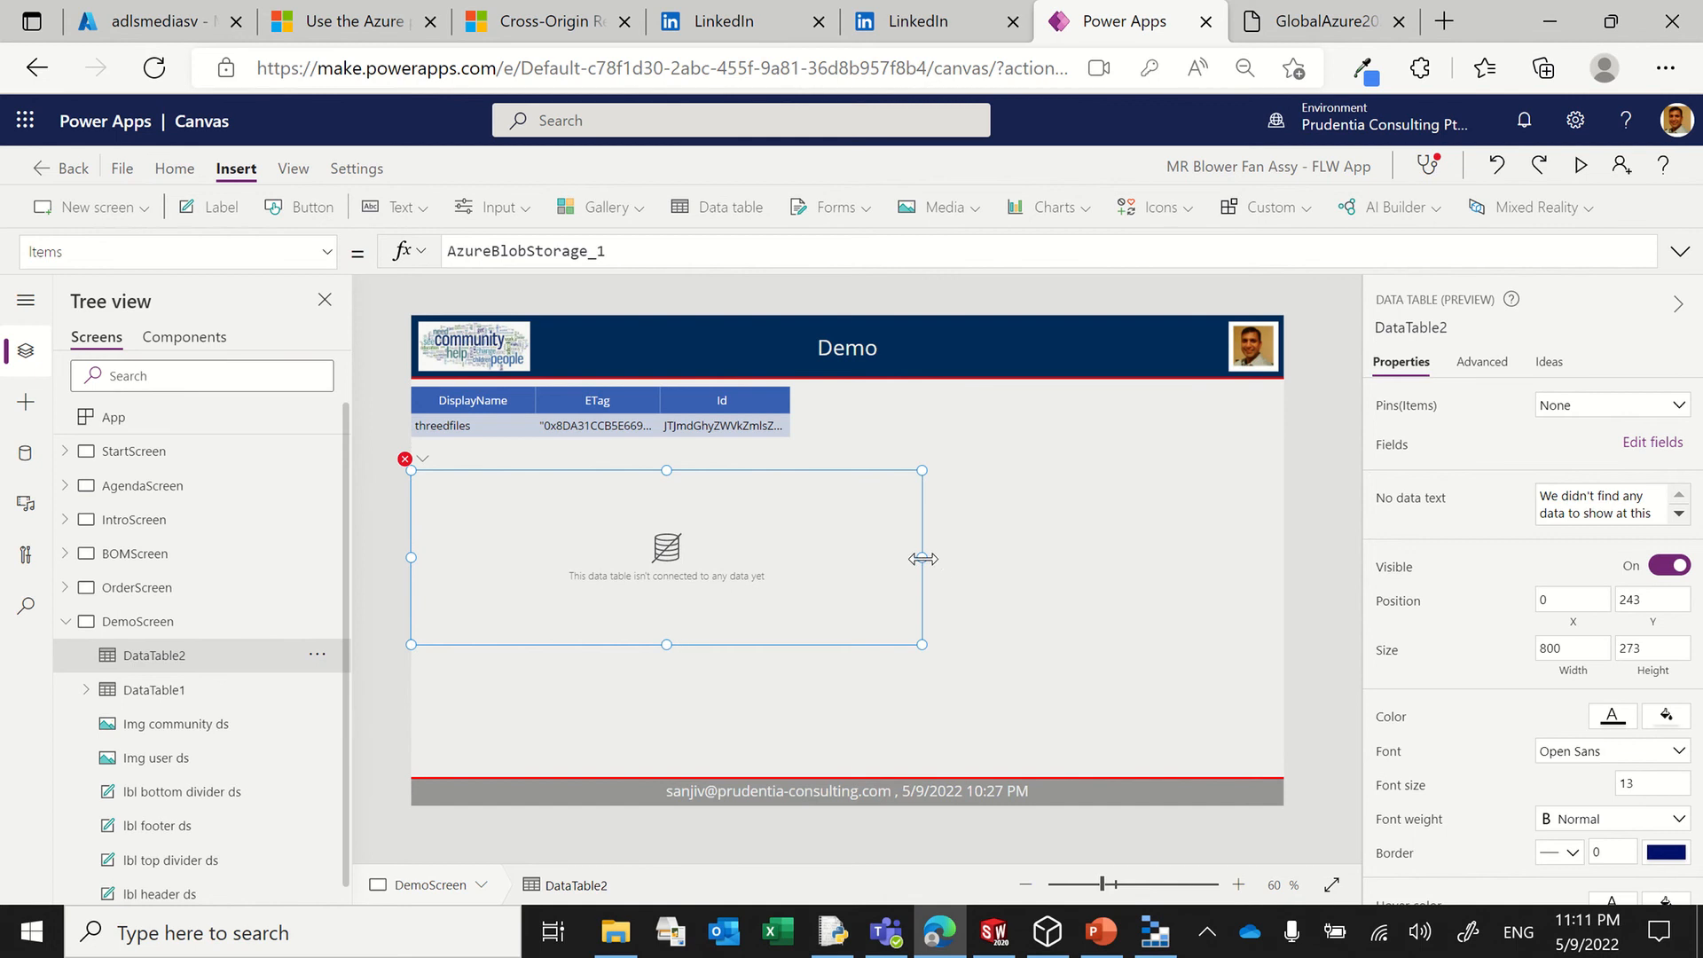
{"action": "left_click_drag", "start_coordinate": [921, 567], "coordinate": [799, 571]}
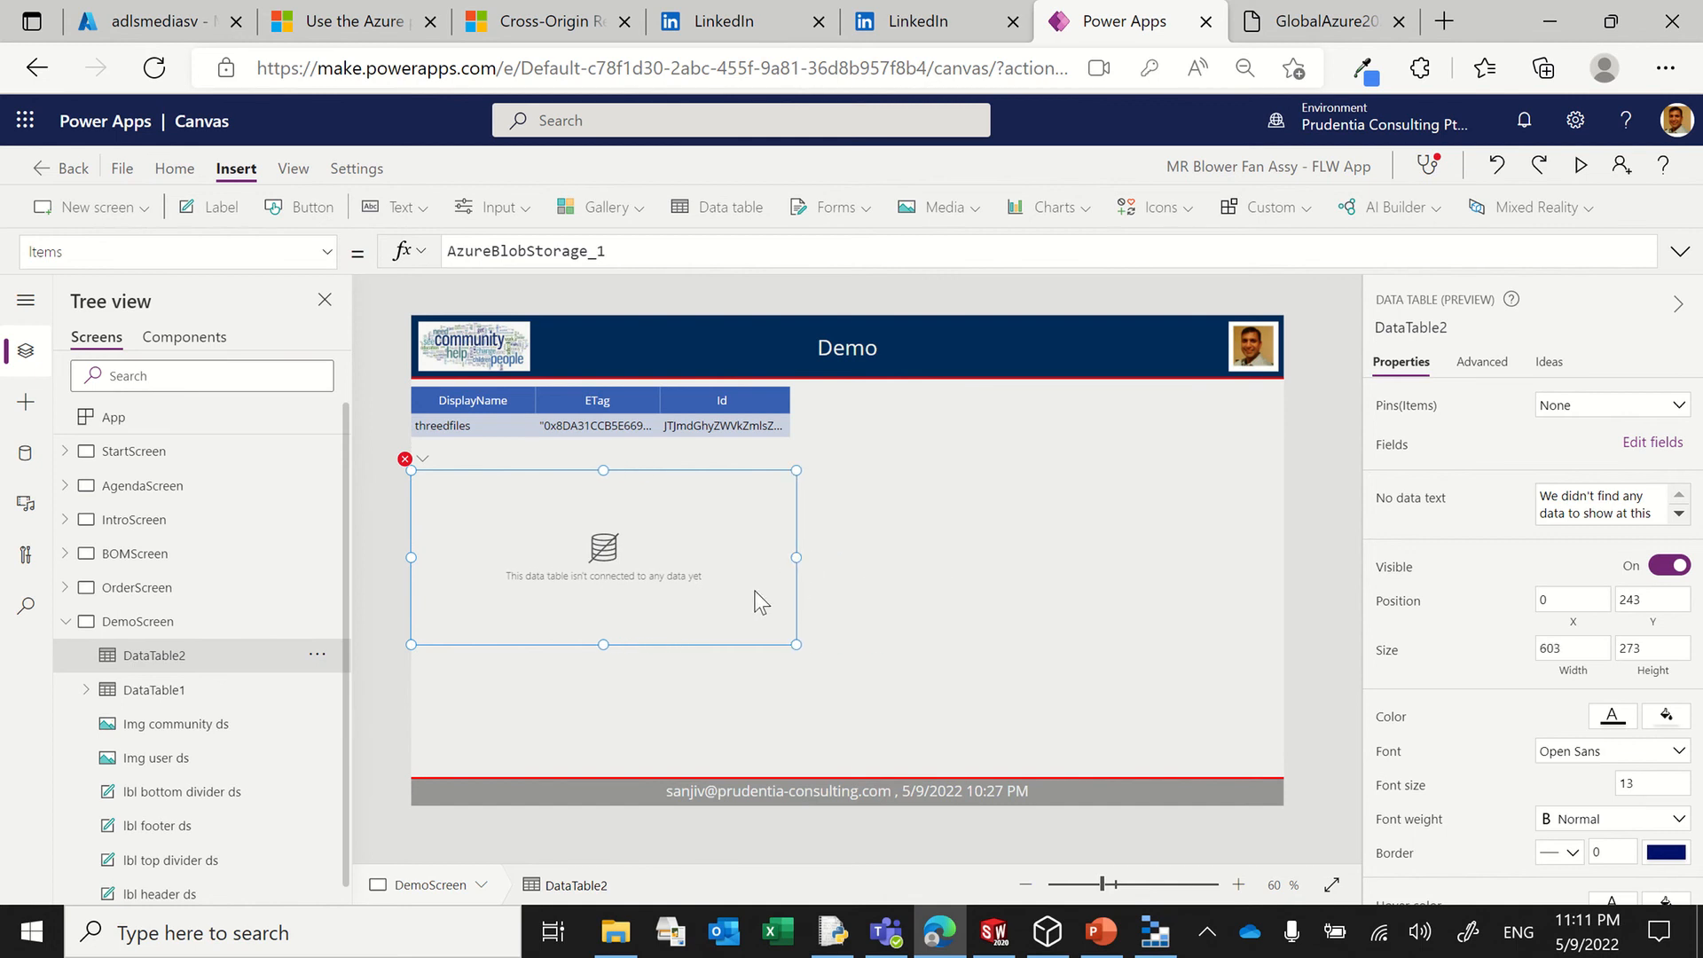
Step: Extend DataTable2's Items formula to call AzureBlobStorage_1.ListFolderV2
{"action": "left_click", "coordinate": [652, 256]}
{"action": "type", "text": ".List"}
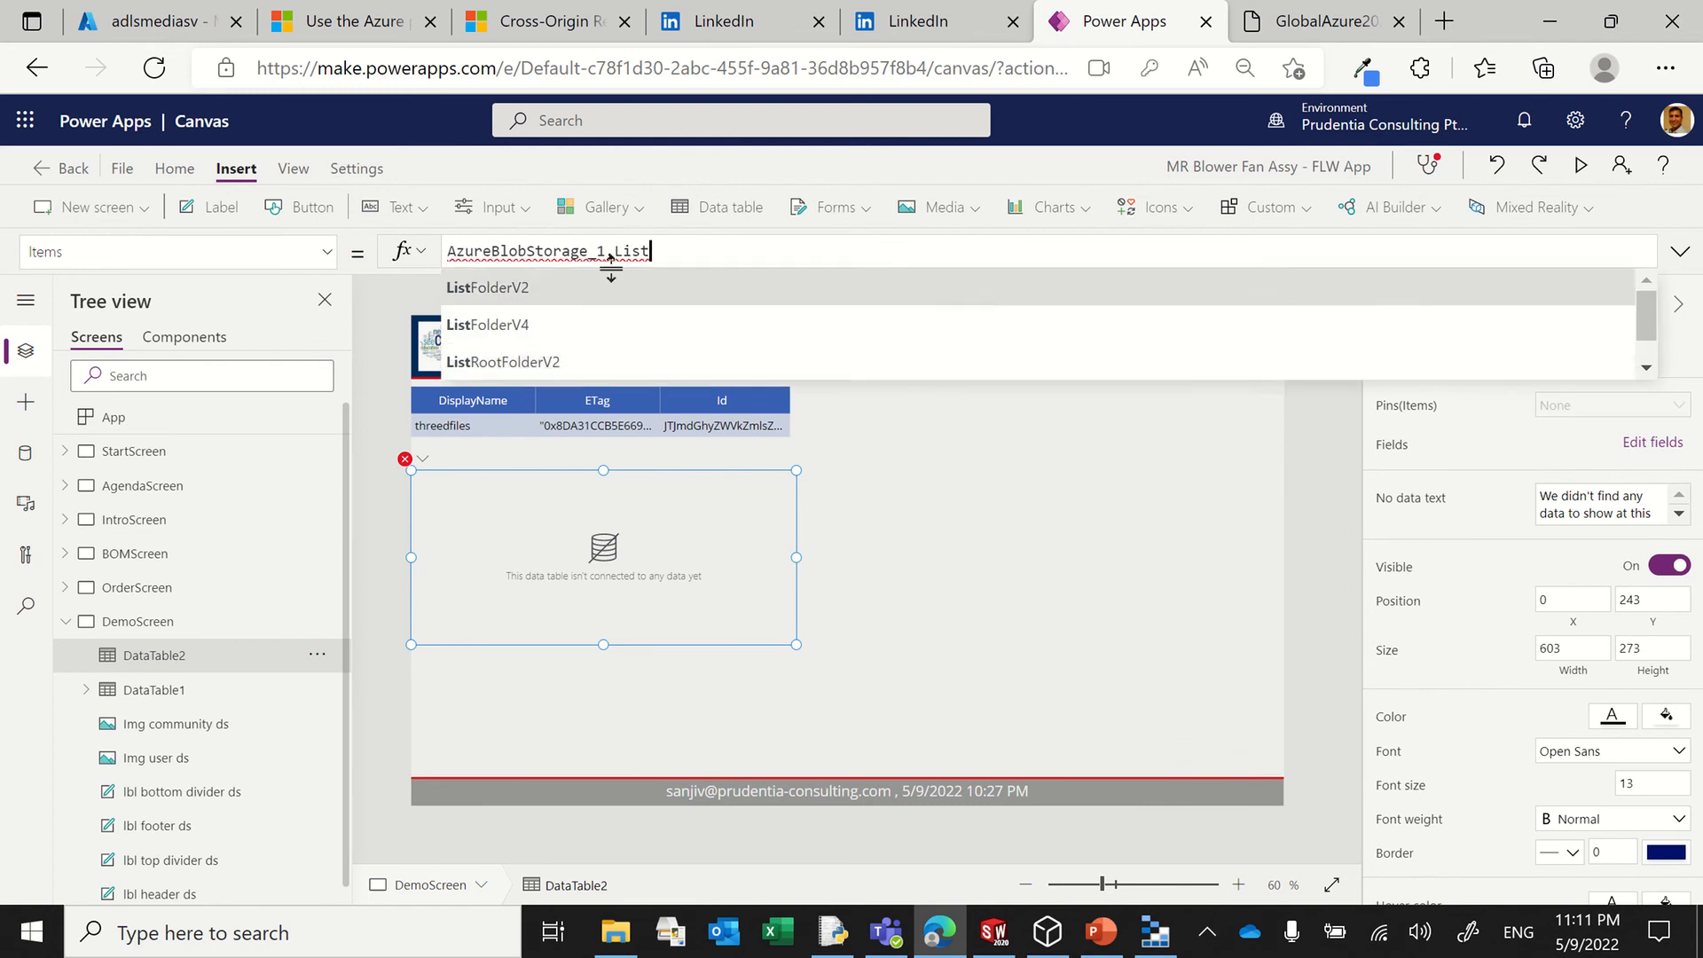
{"action": "left_click", "coordinate": [541, 286]}
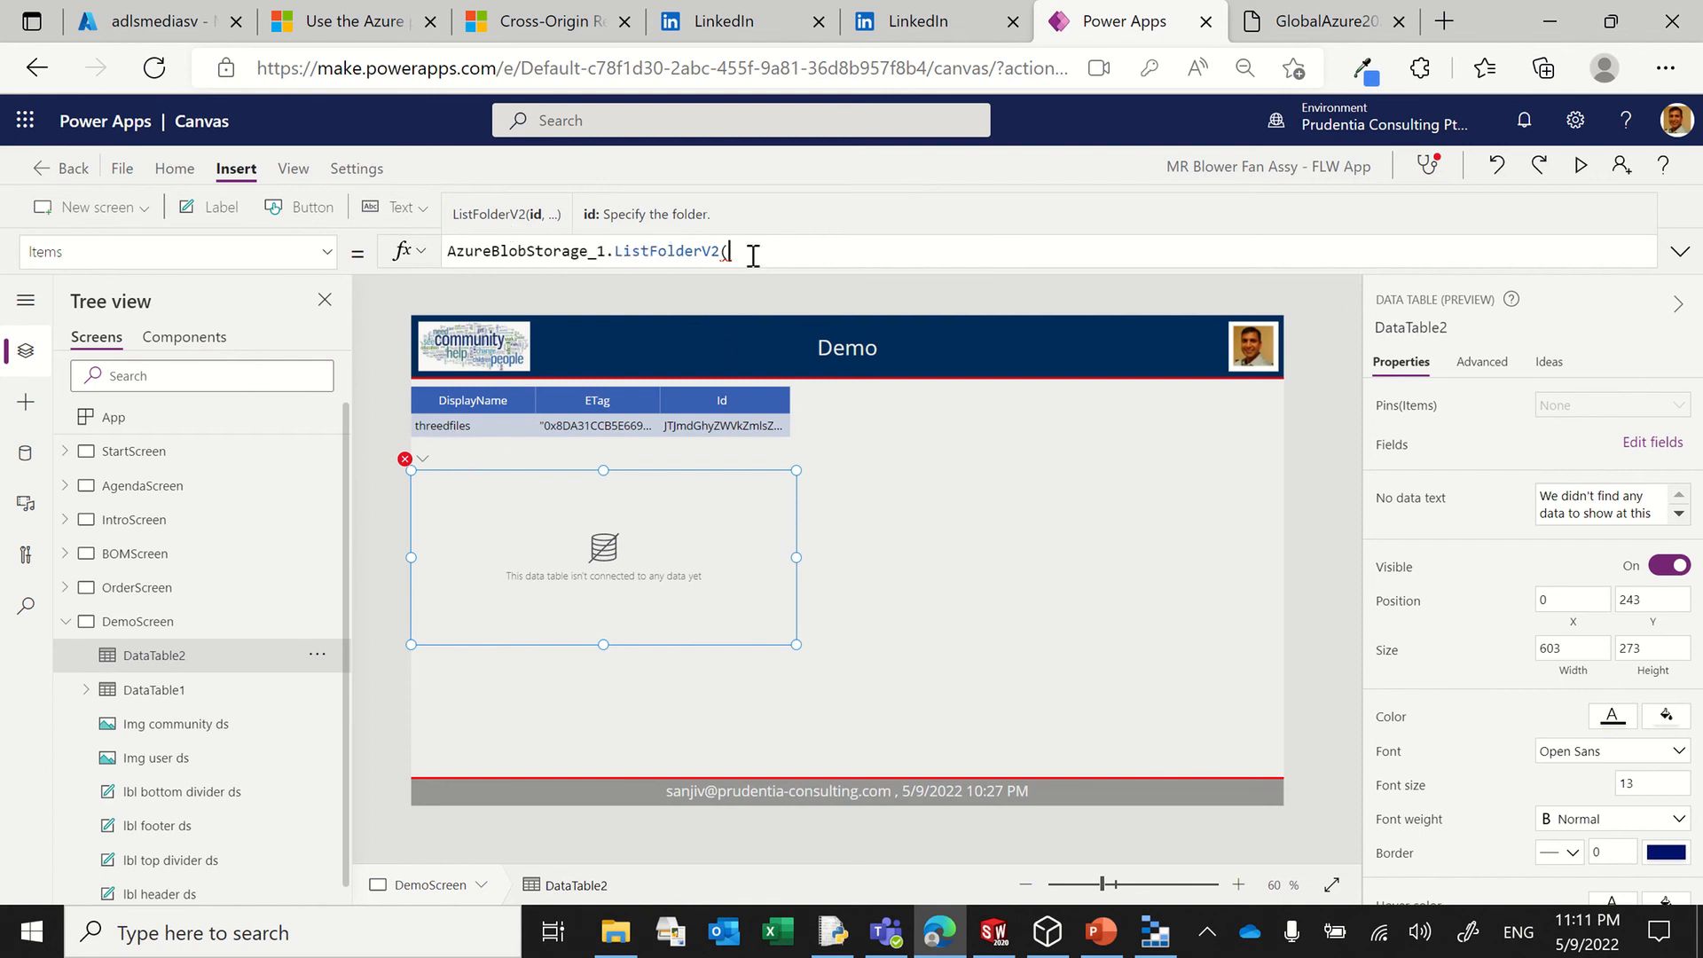
Step: Complete DataTable2's Items formula as AzureBlobStorage_1.ListFolderV2(DataTable1.Selected.Id).value
{"action": "type", "text": "DataTa"}
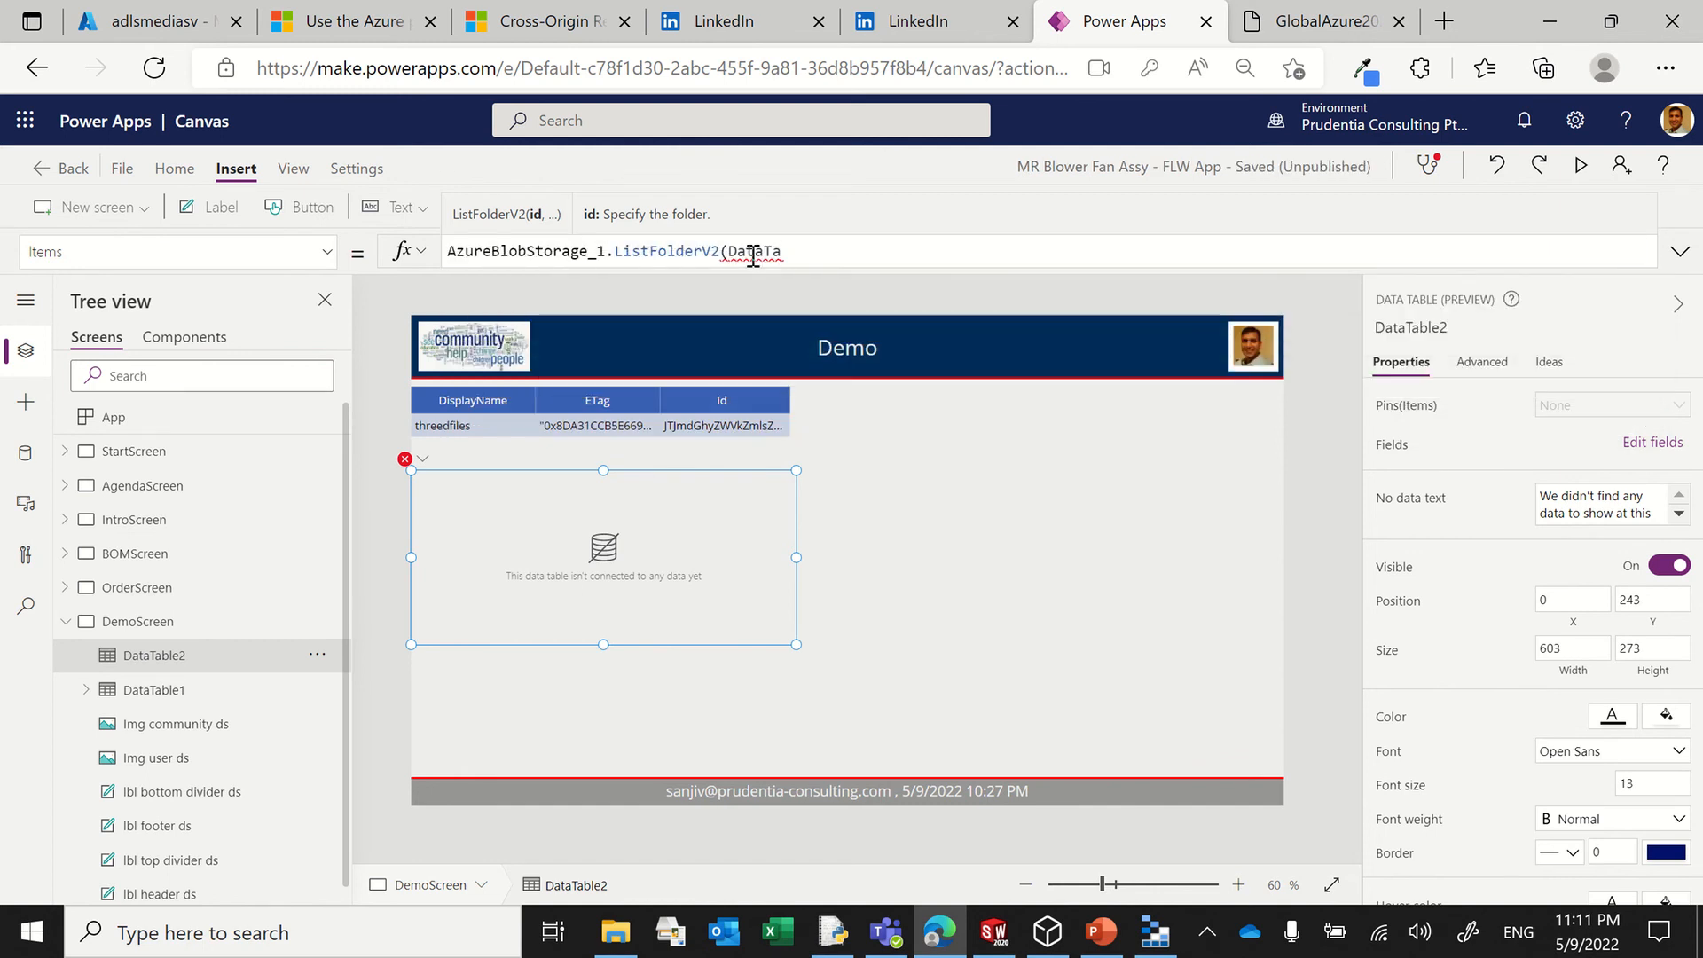
{"action": "type", "text": "le"}
{"action": "key", "text": "BackSpace"}
{"action": "key", "text": "BackSpace"}
{"action": "type", "text": "b"}
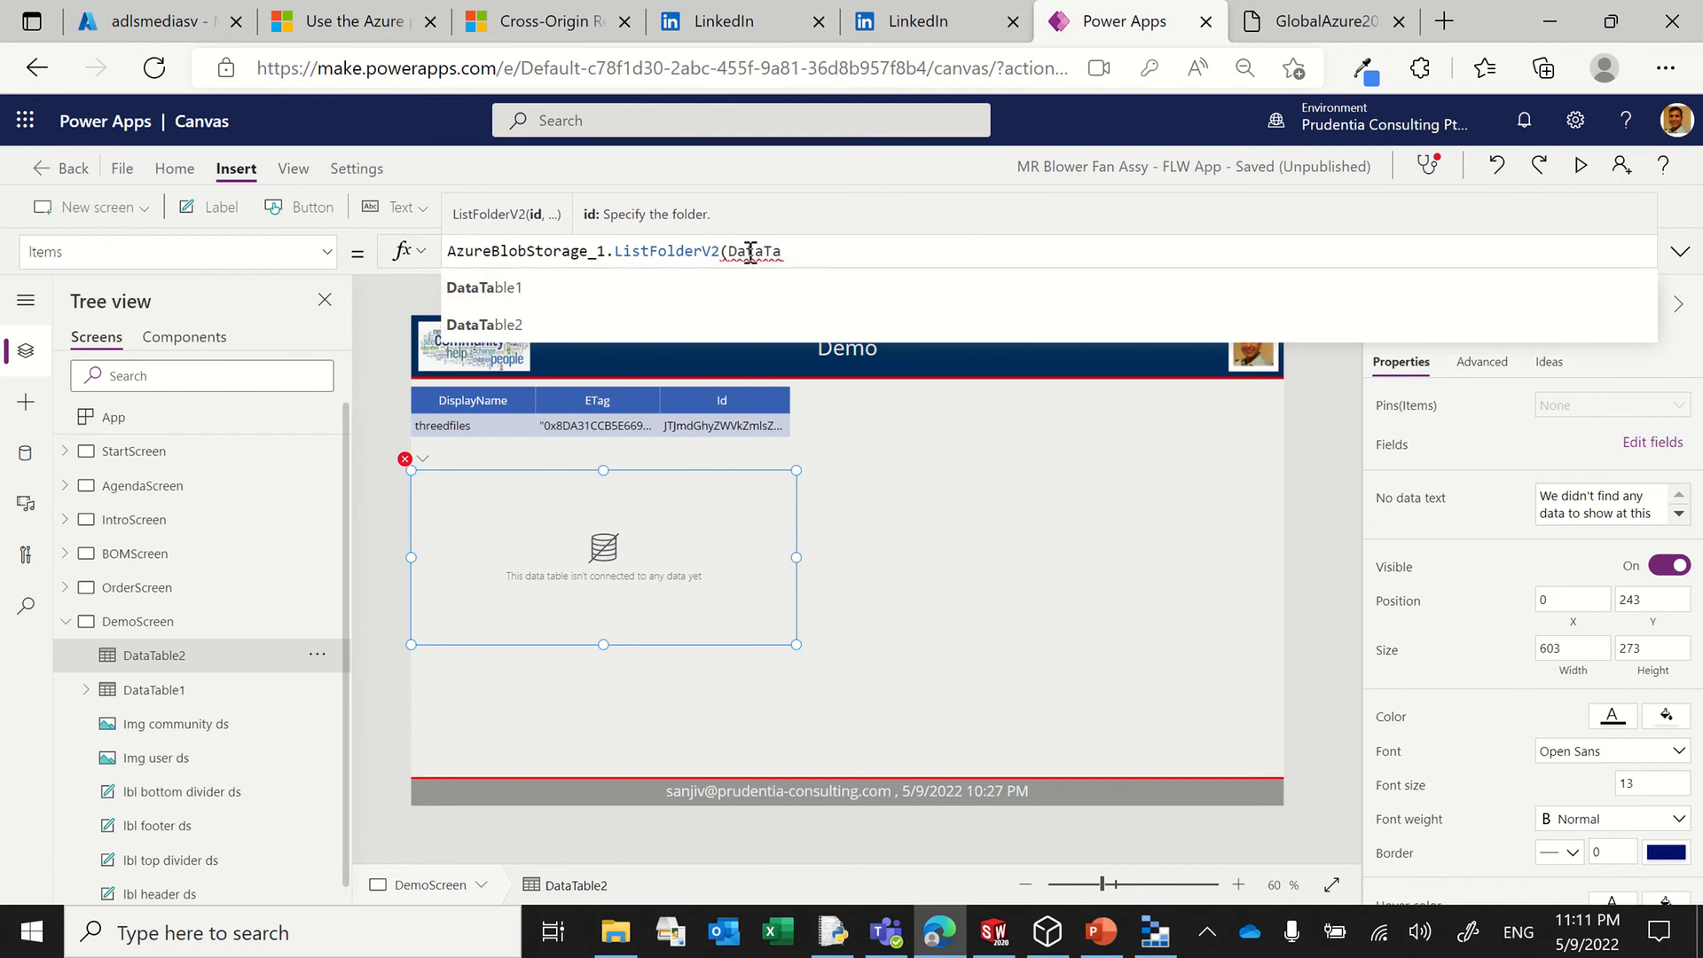
{"action": "key", "text": "Tab"}
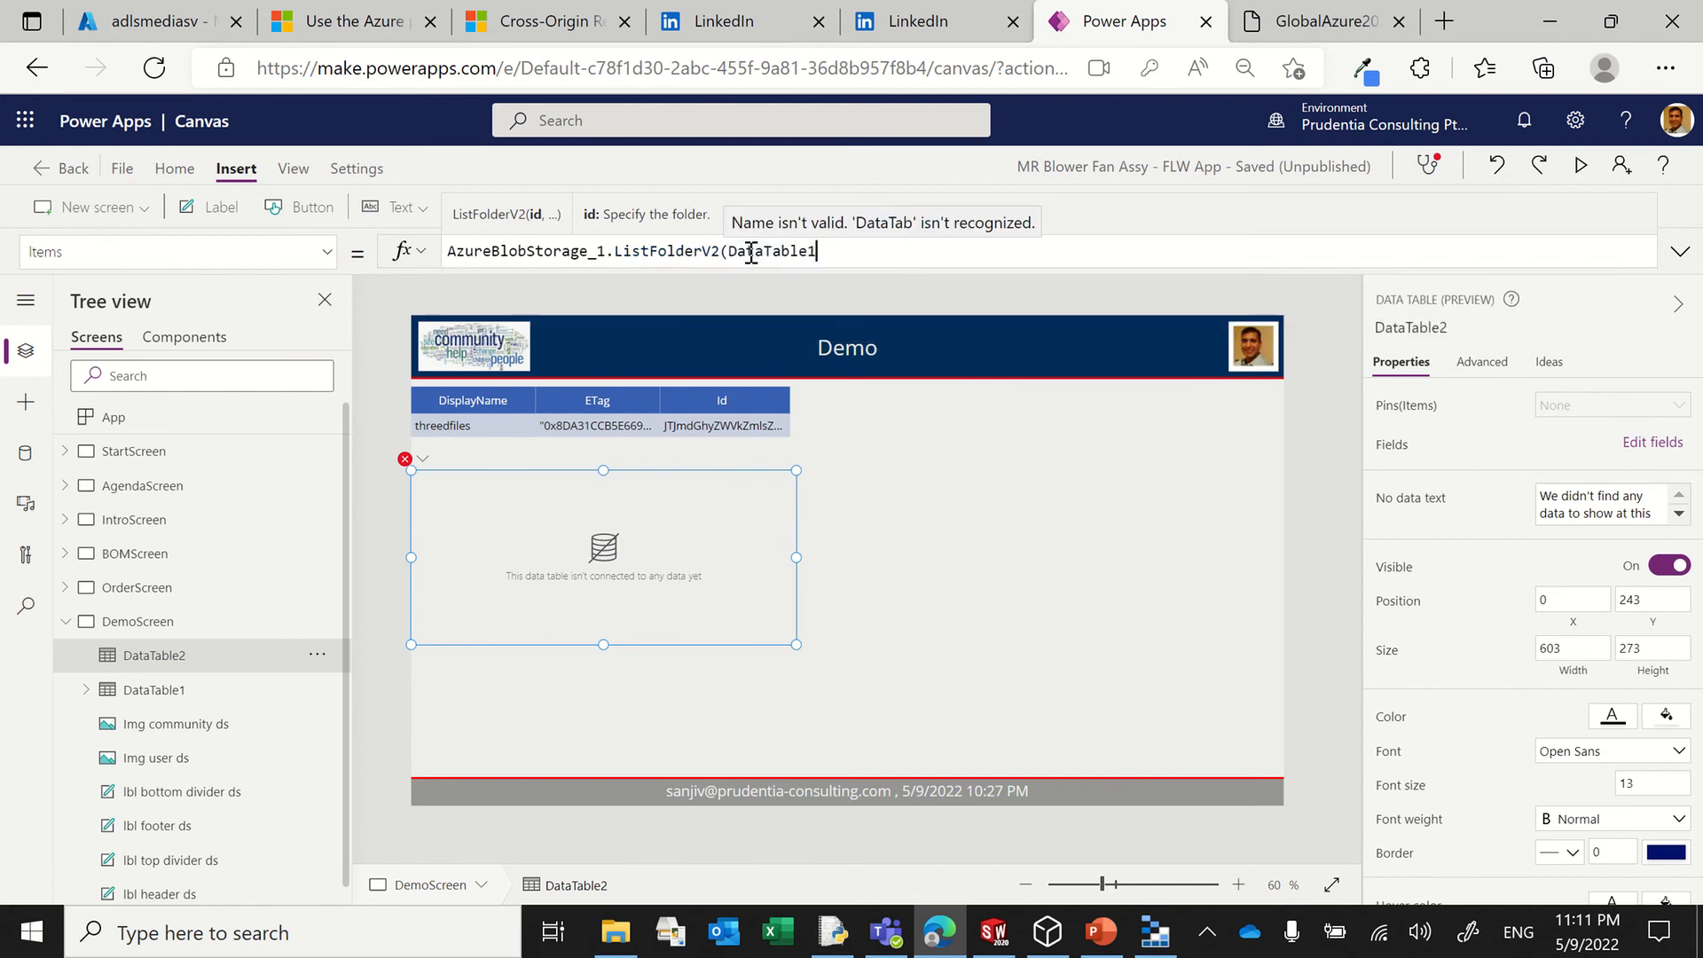
{"action": "type", "text": "."}
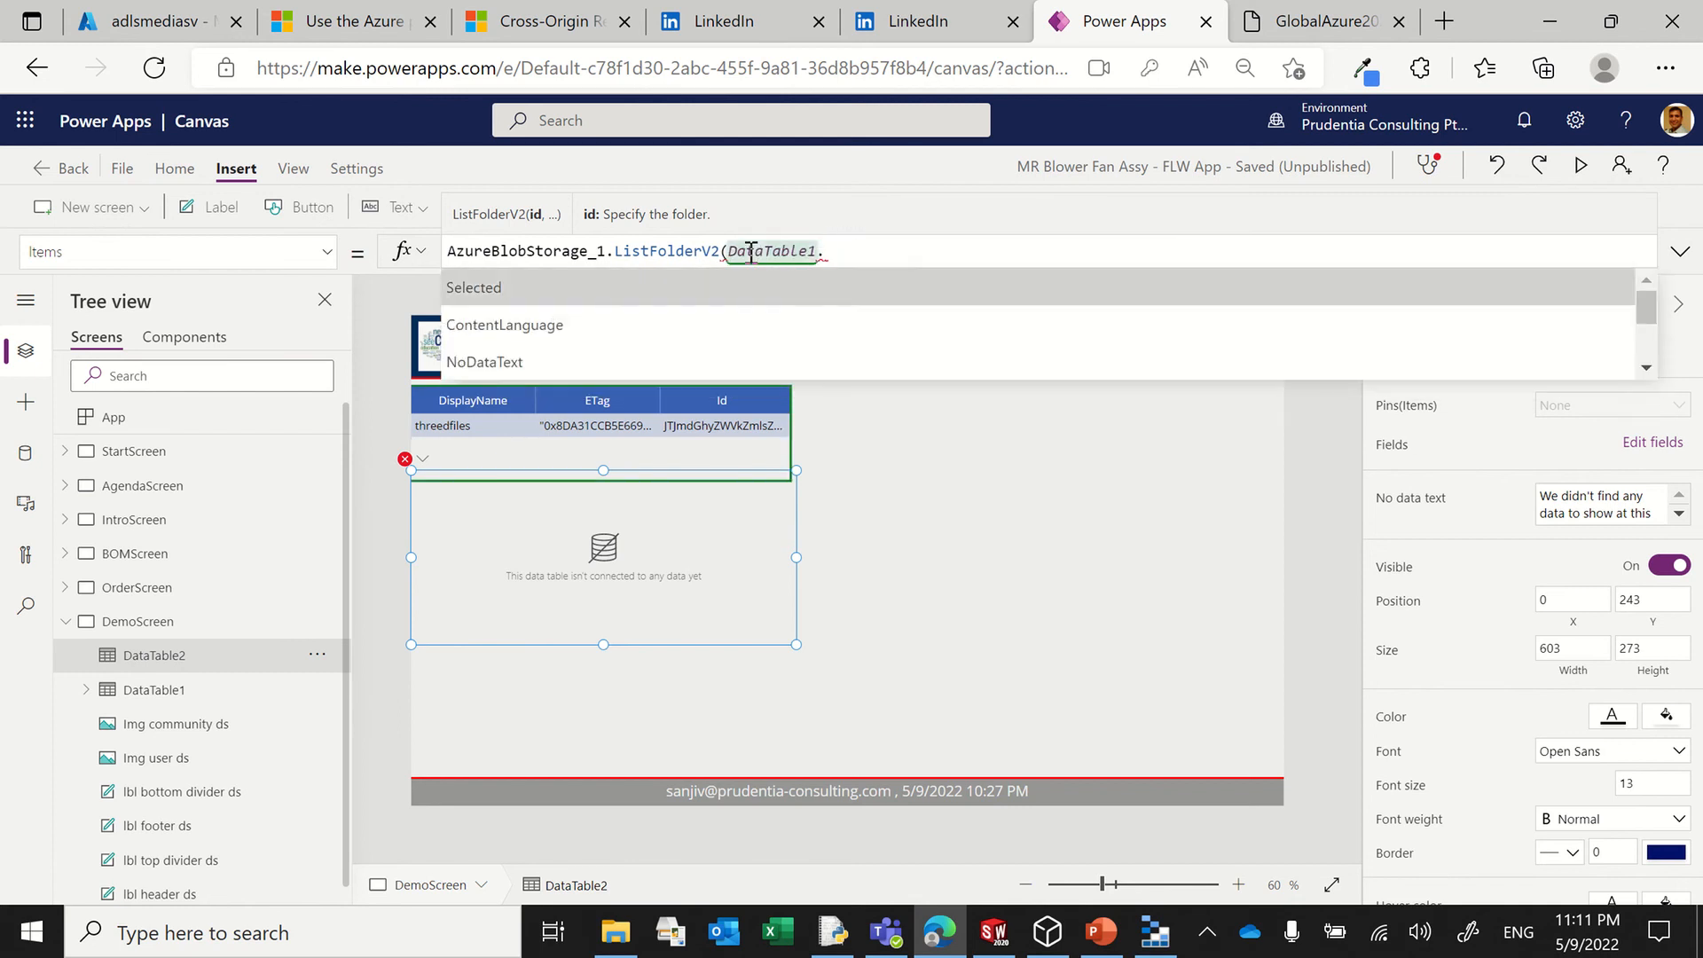
{"action": "key", "text": "Tab"}
{"action": "type", "text": "."}
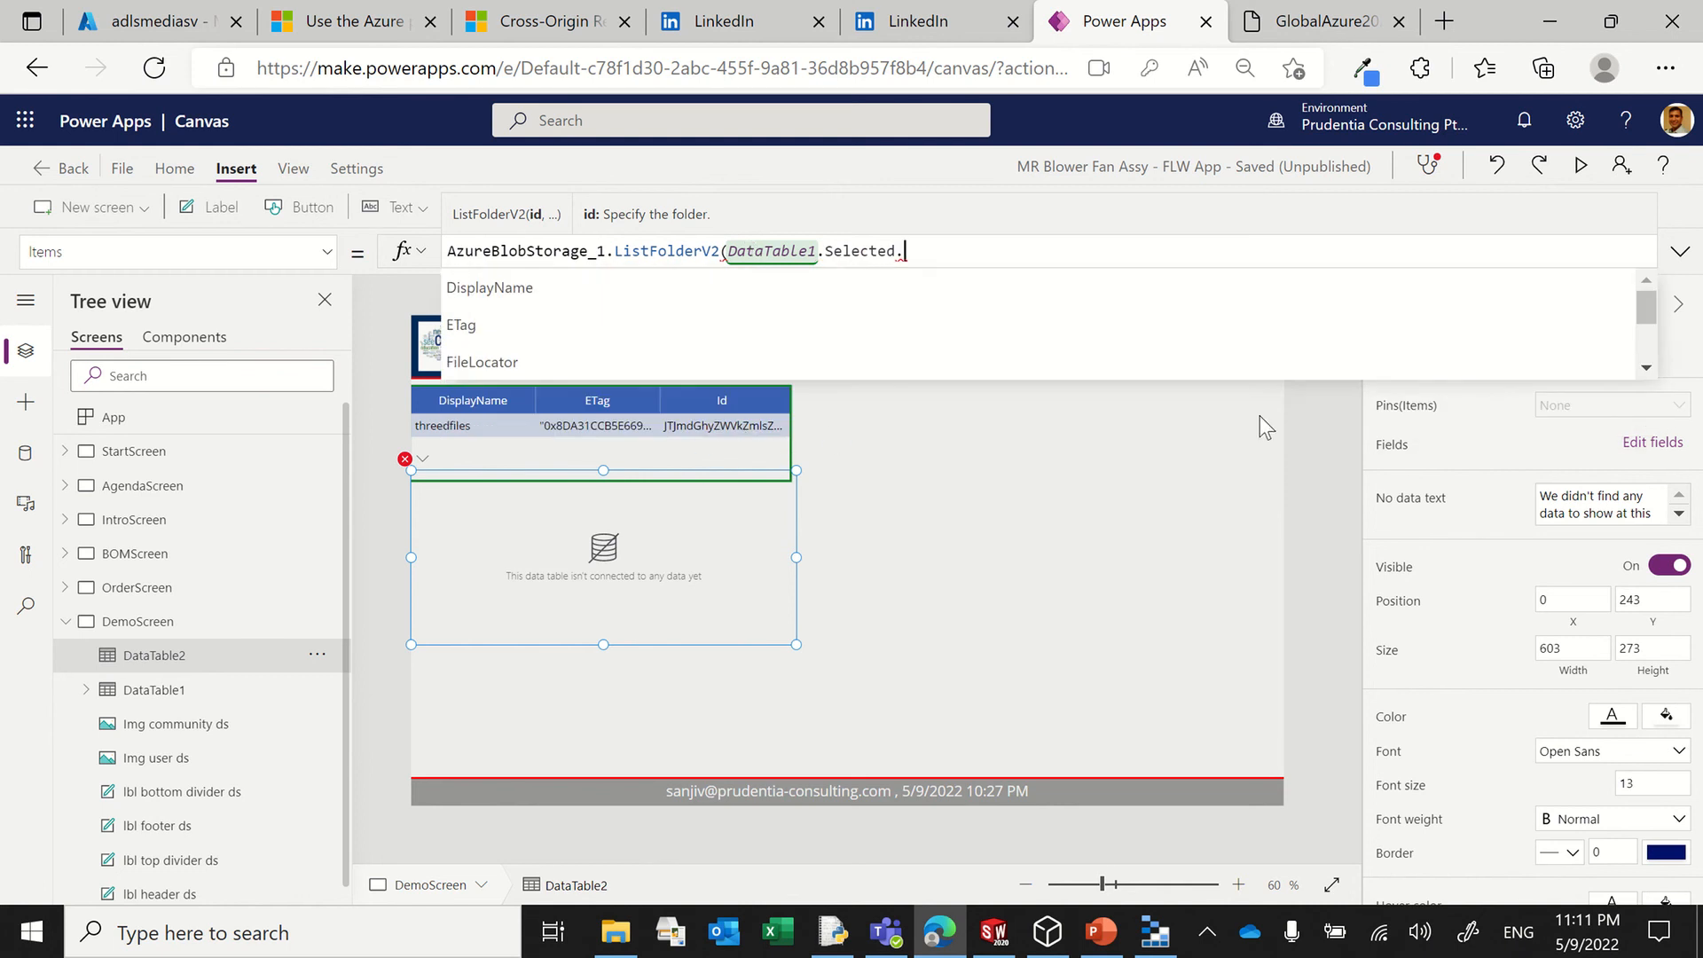
{"action": "type", "text": "I"}
{"action": "key", "text": "Tab"}
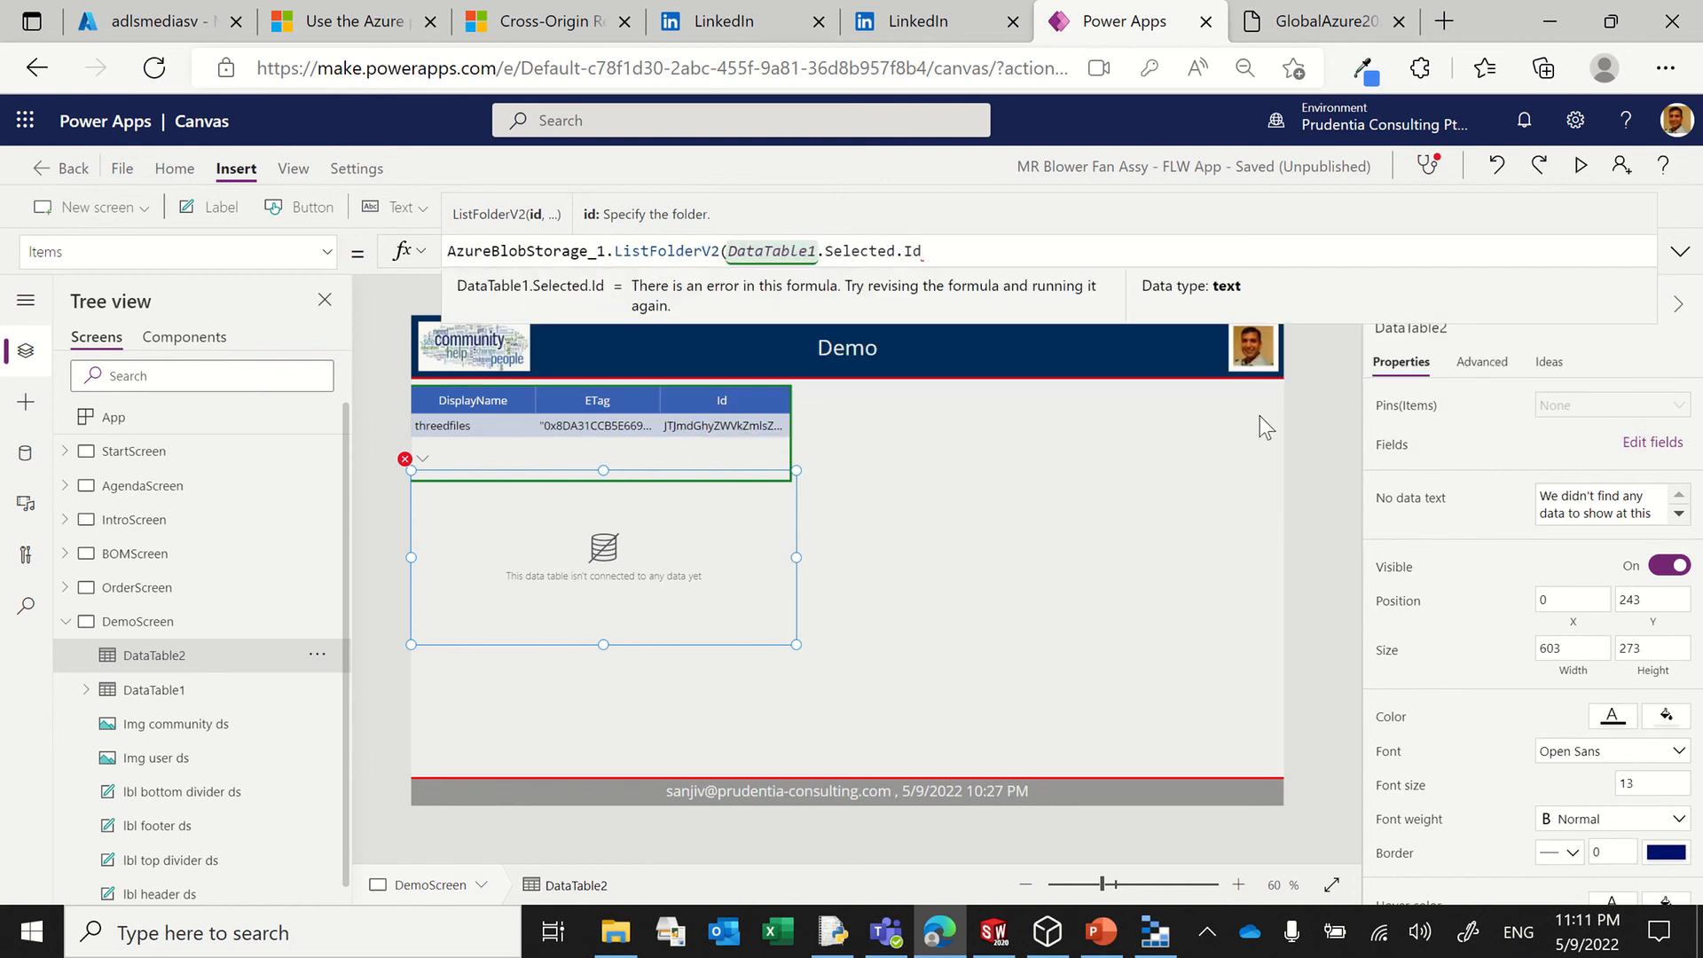
{"action": "type", "text": ")"}
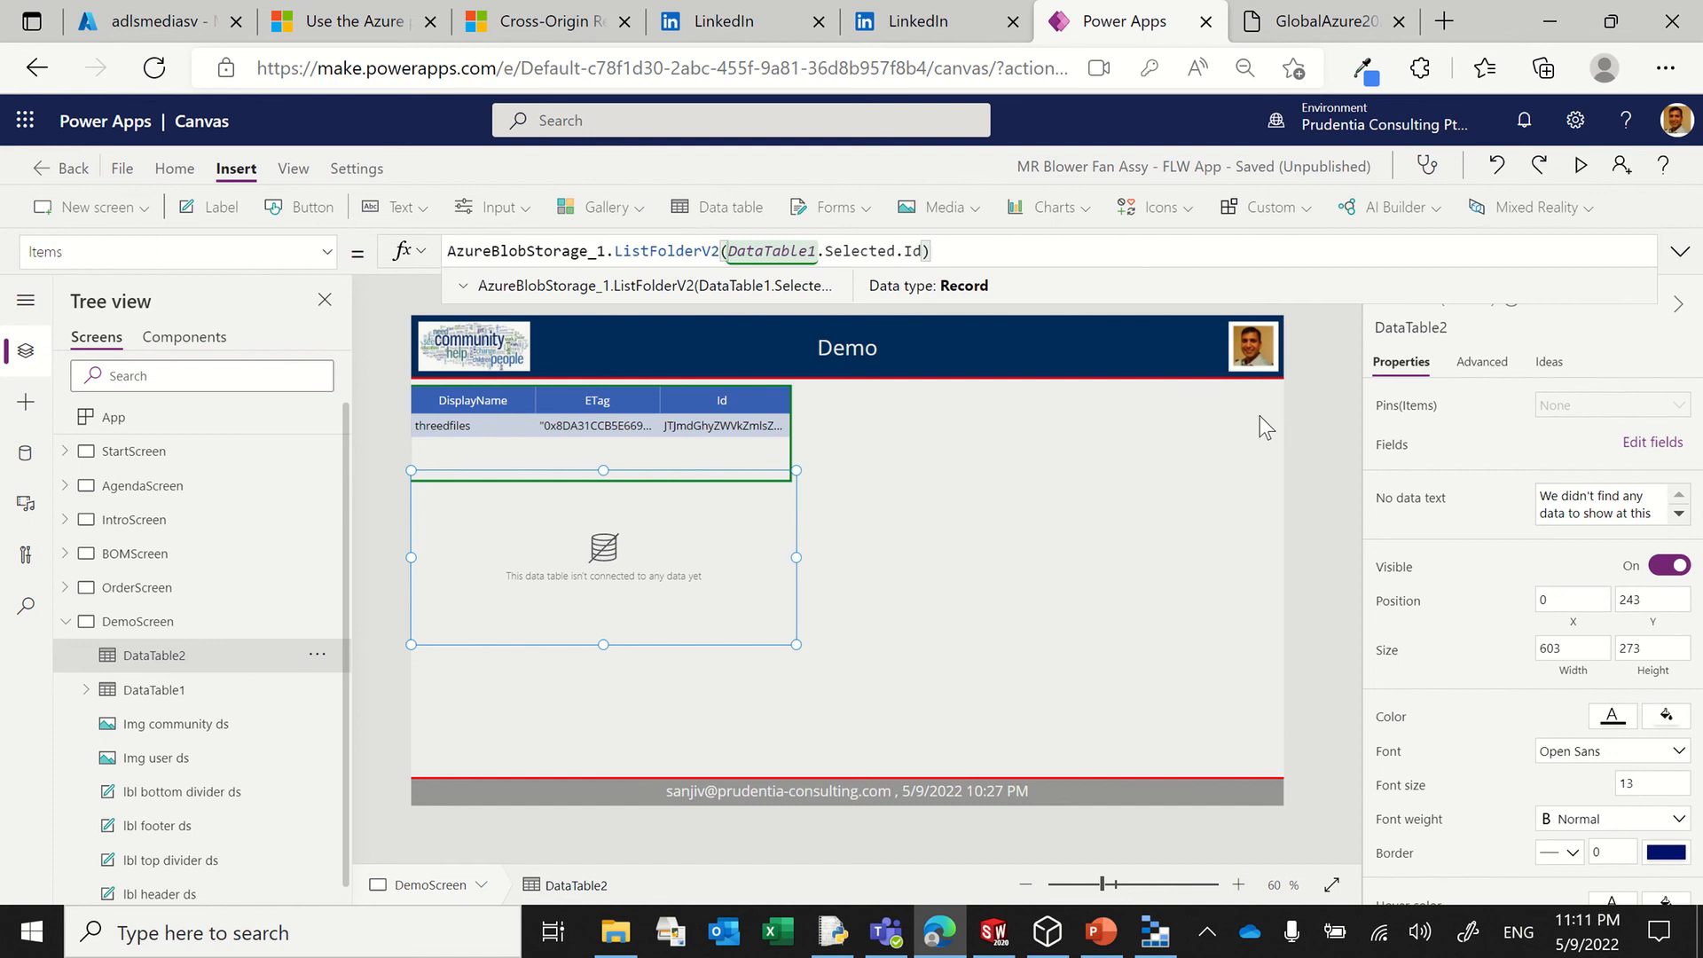
{"action": "type", "text": ".Val"}
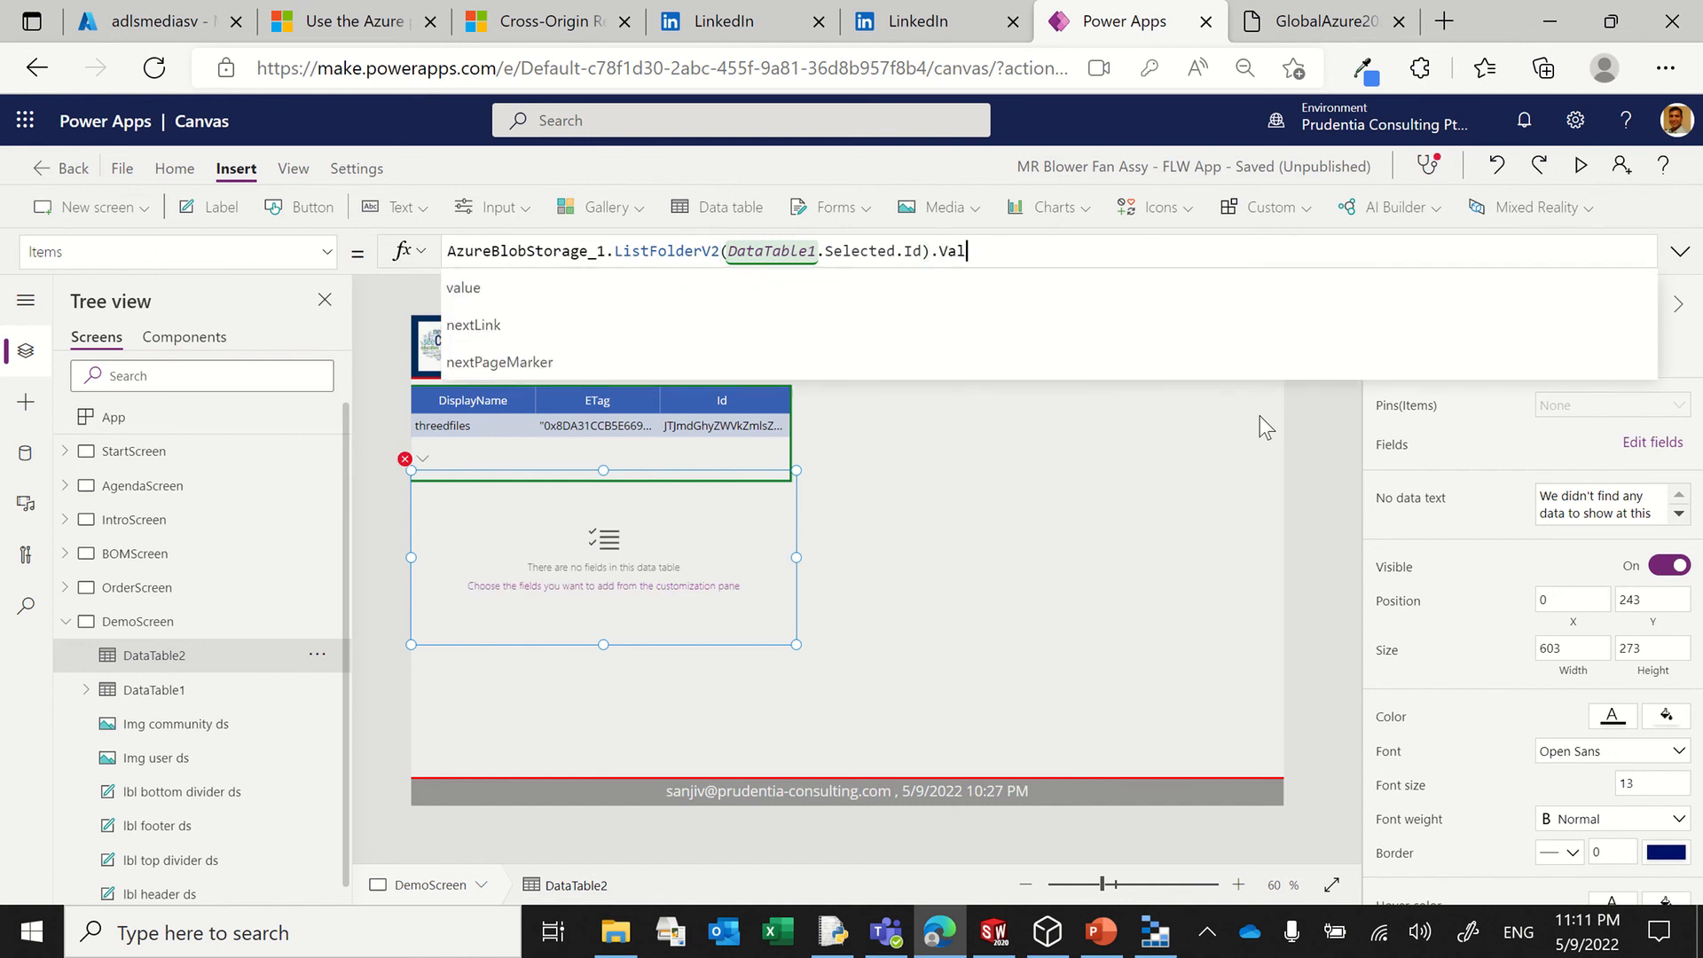
{"action": "left_click", "coordinate": [488, 285]}
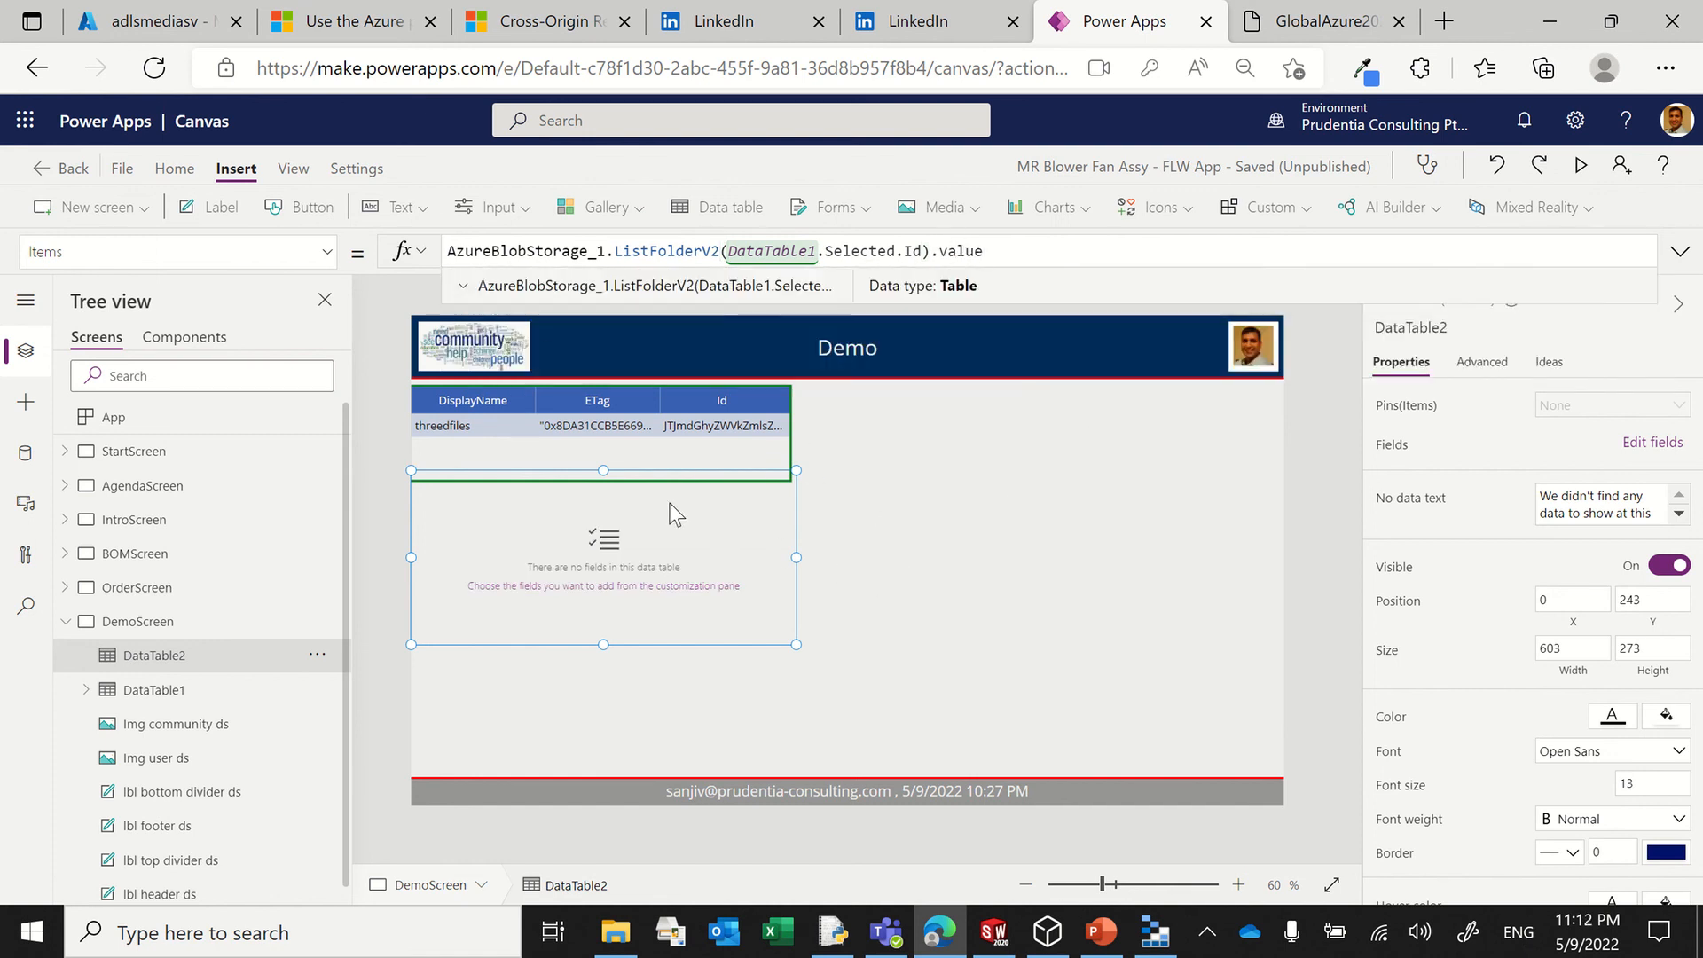
Step: Lower DataTable2's top edge to about Y 278 and add the DisplayName and Path fields to the table
{"action": "left_click_drag", "start_coordinate": [603, 470], "coordinate": [603, 492]}
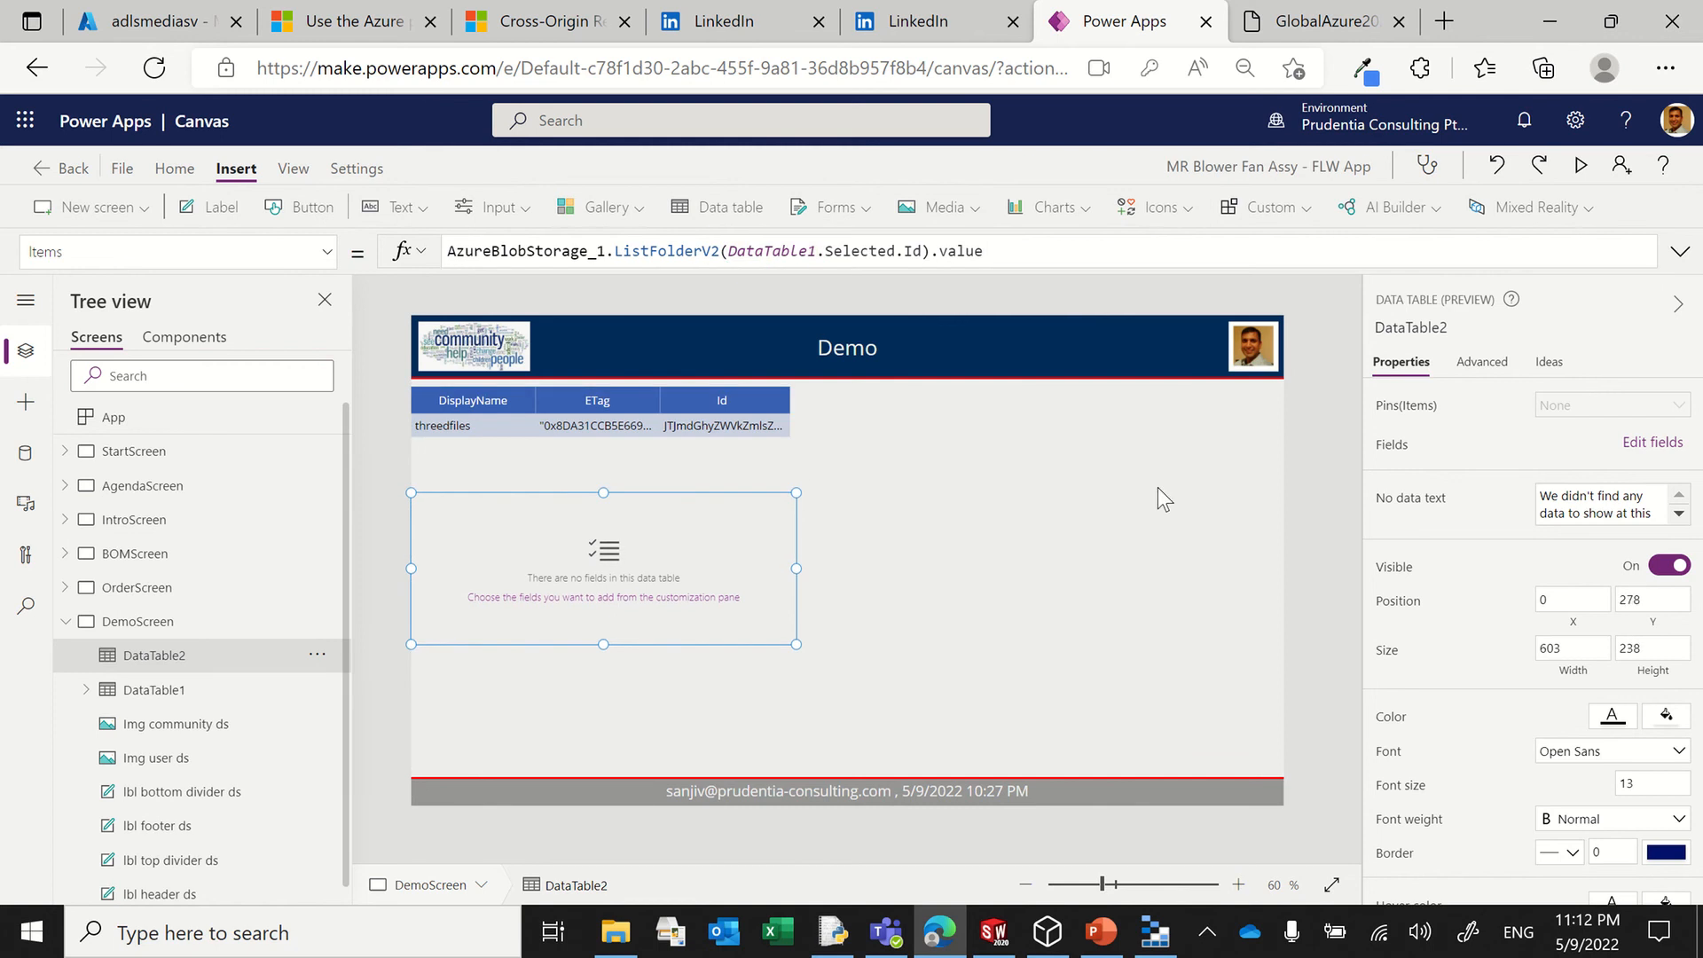
{"action": "left_click", "coordinate": [1647, 442]}
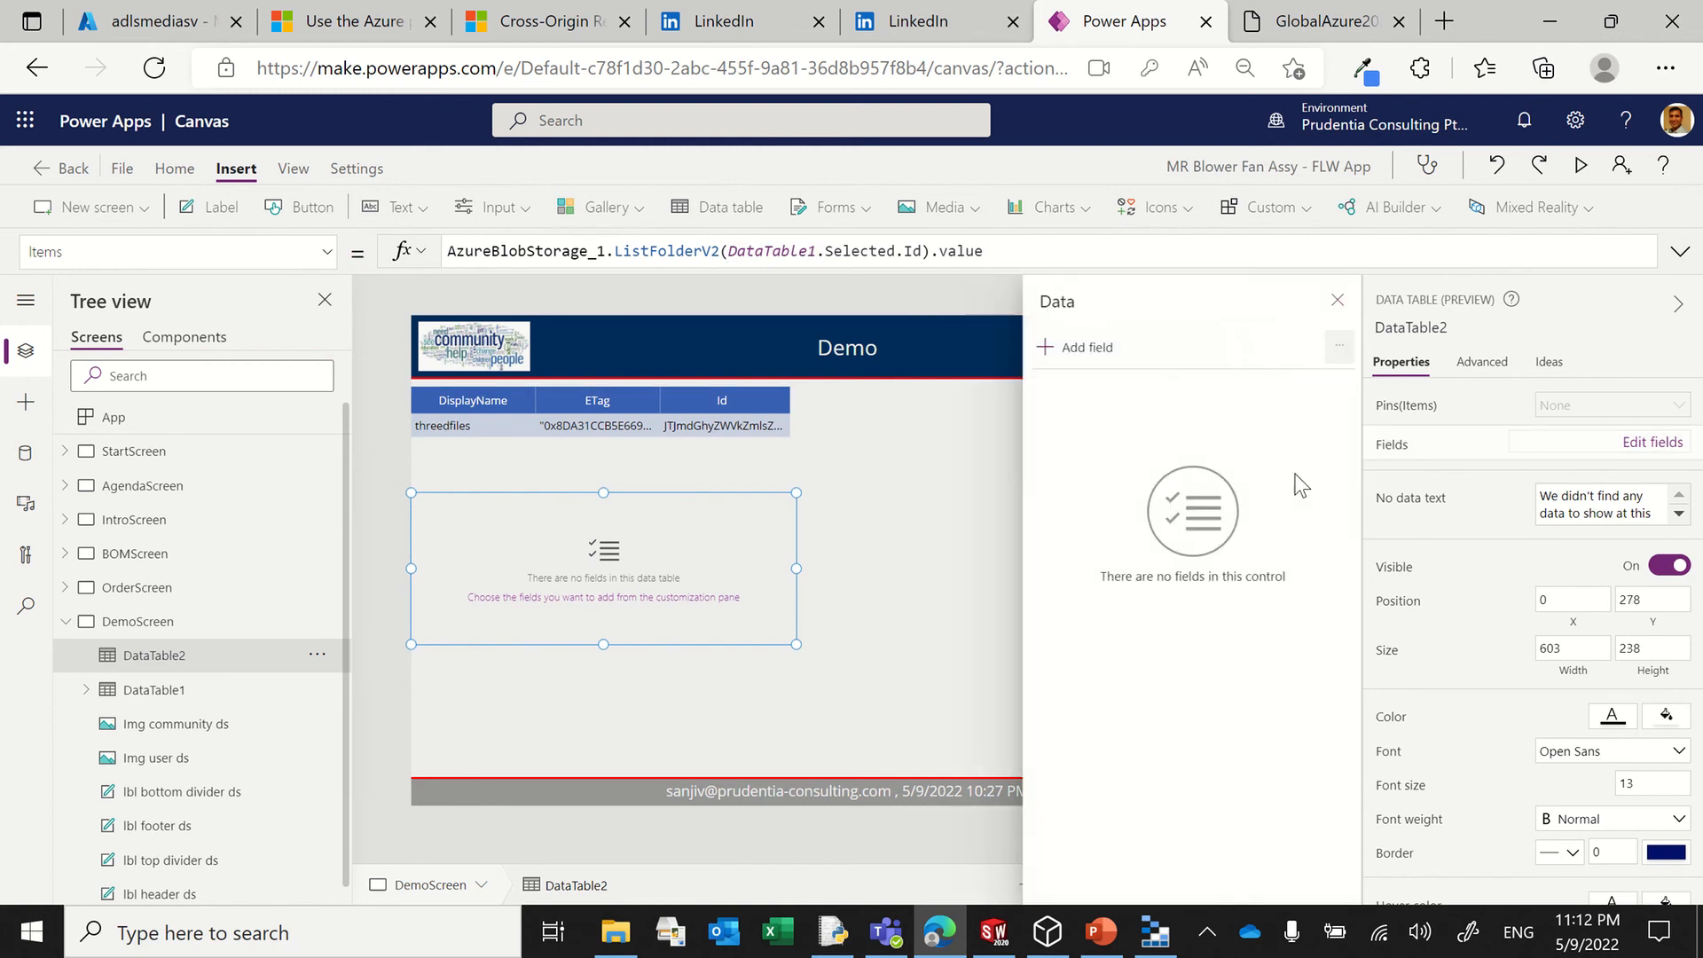
{"action": "left_click", "coordinate": [1087, 348]}
{"action": "left_click", "coordinate": [1067, 480]}
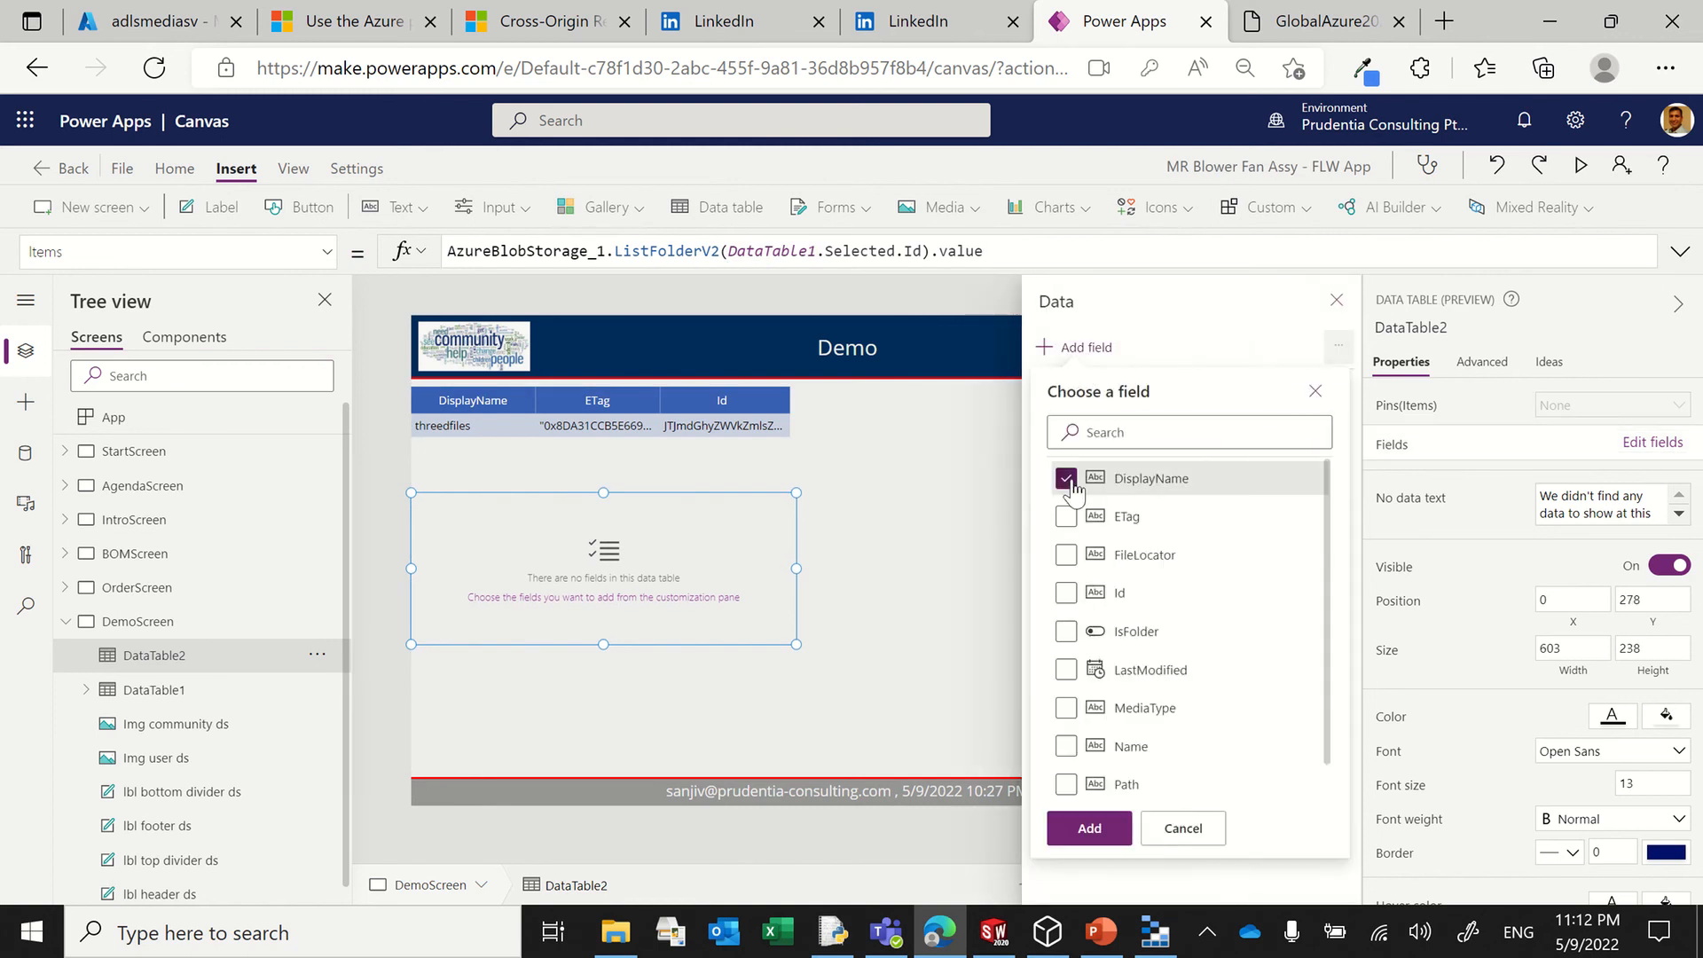
{"action": "scroll", "coordinate": [1129, 634], "scroll_direction": "down", "scroll_amount": 1}
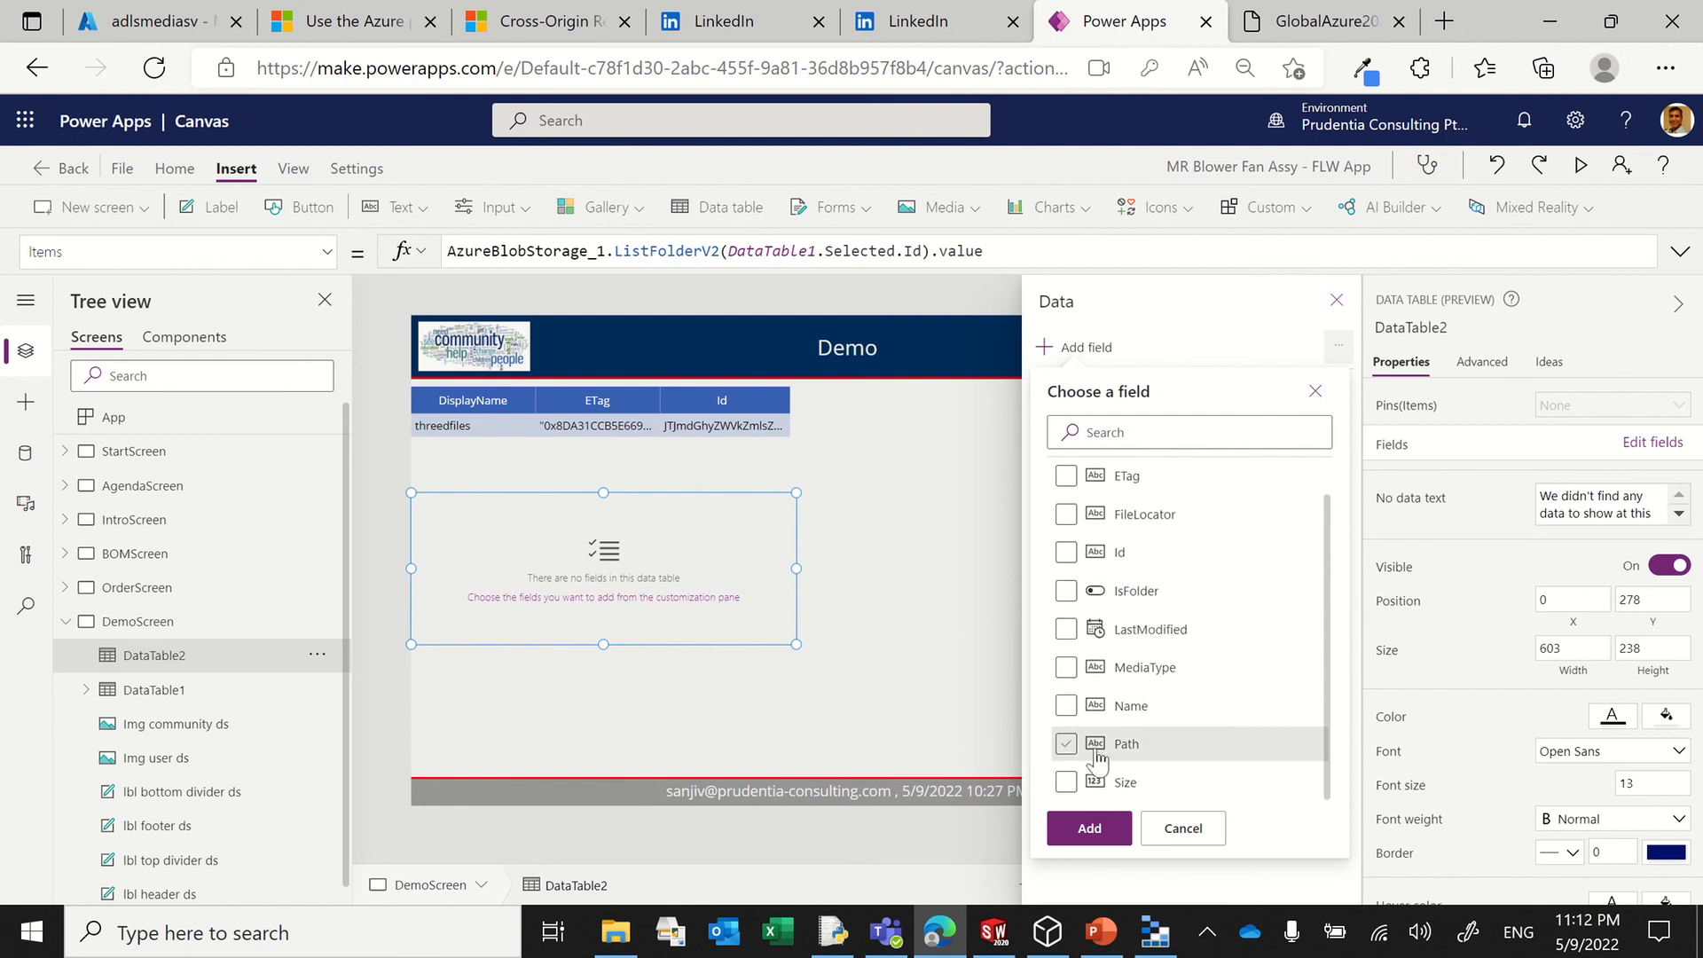
{"action": "left_click", "coordinate": [1067, 744]}
{"action": "left_click", "coordinate": [1089, 828]}
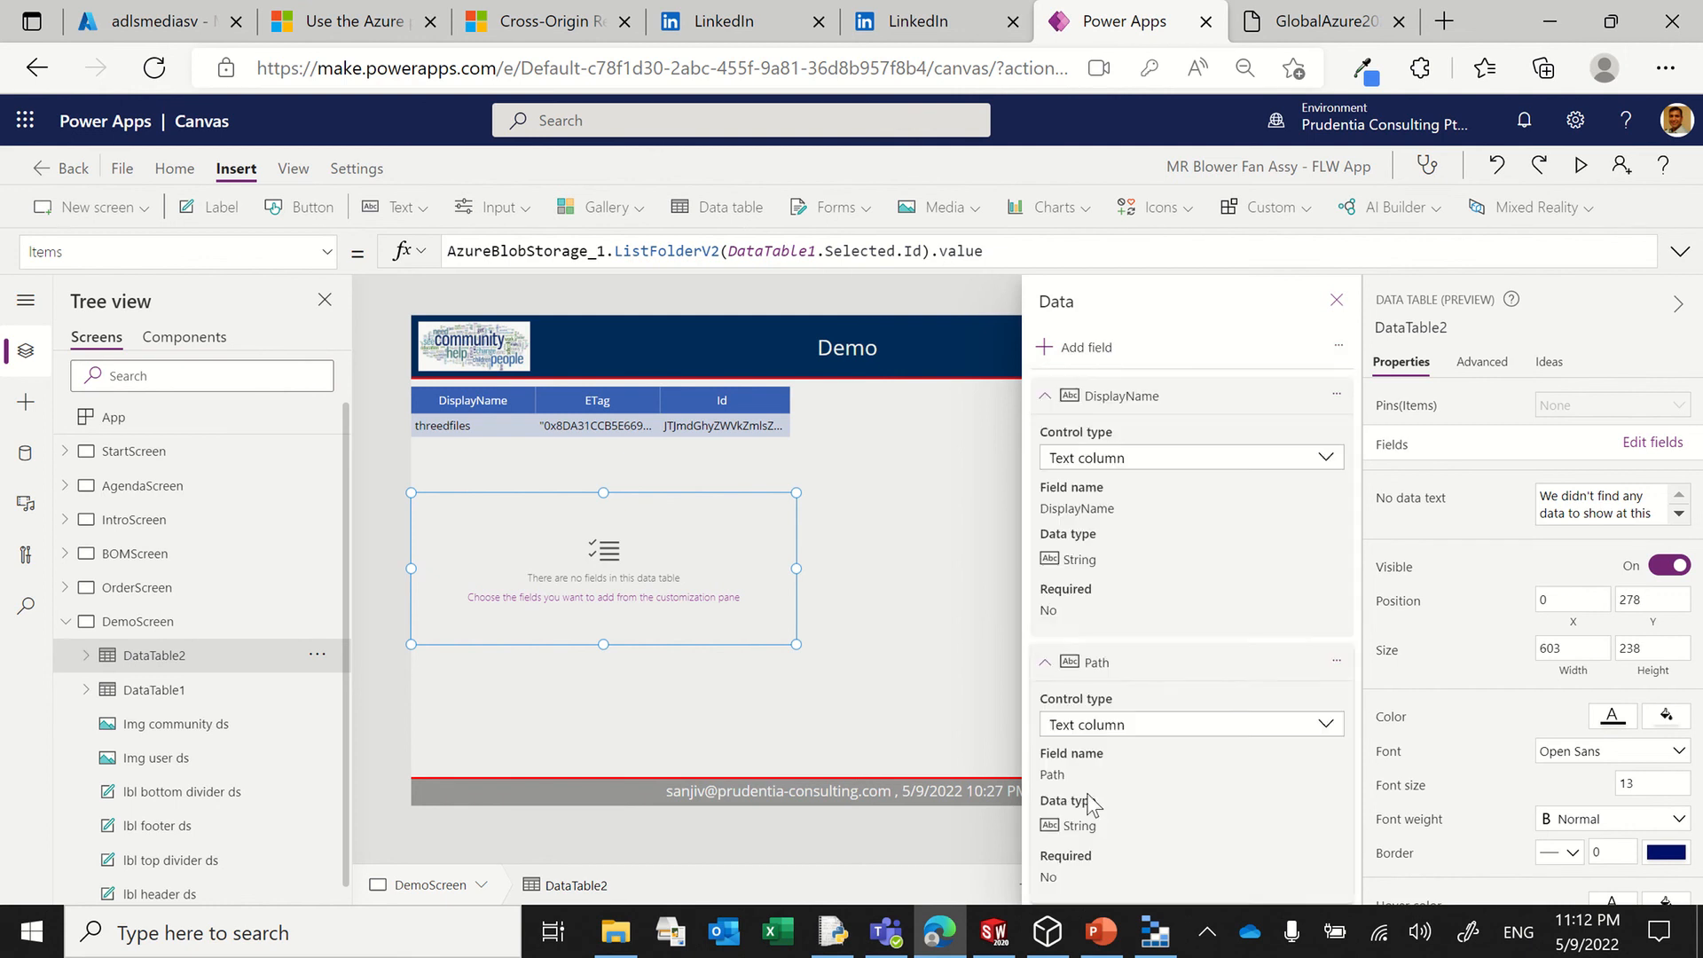
{"action": "left_click", "coordinate": [1334, 302]}
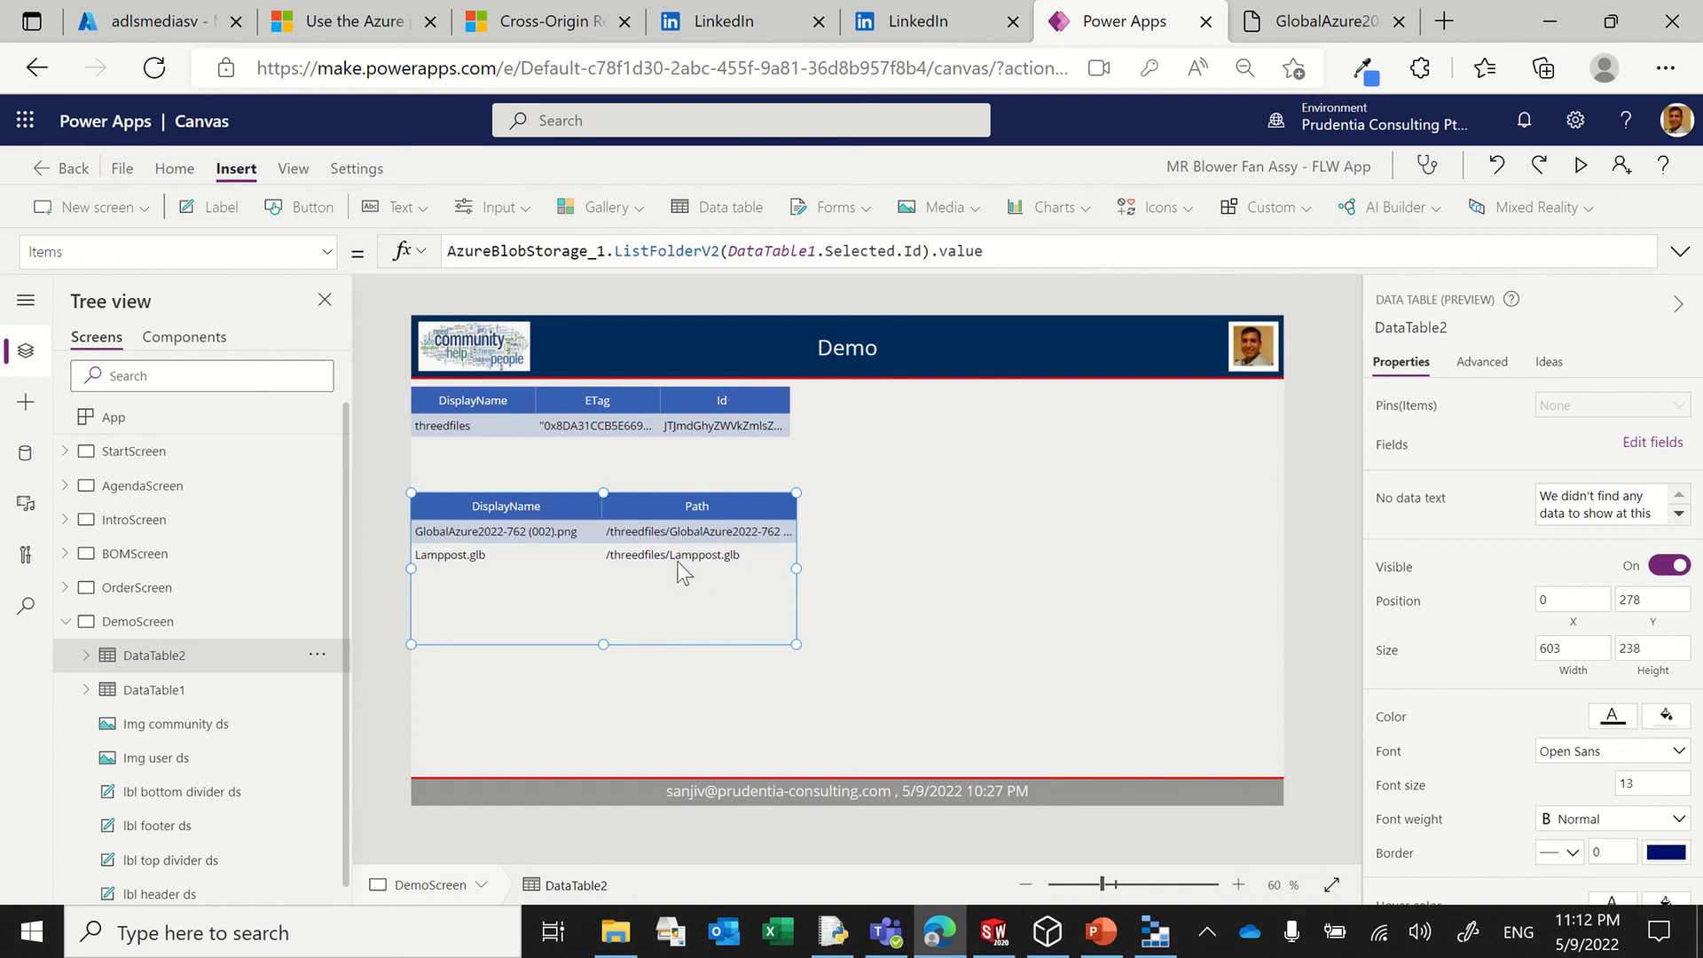
{"action": "left_click", "coordinate": [1155, 931]}
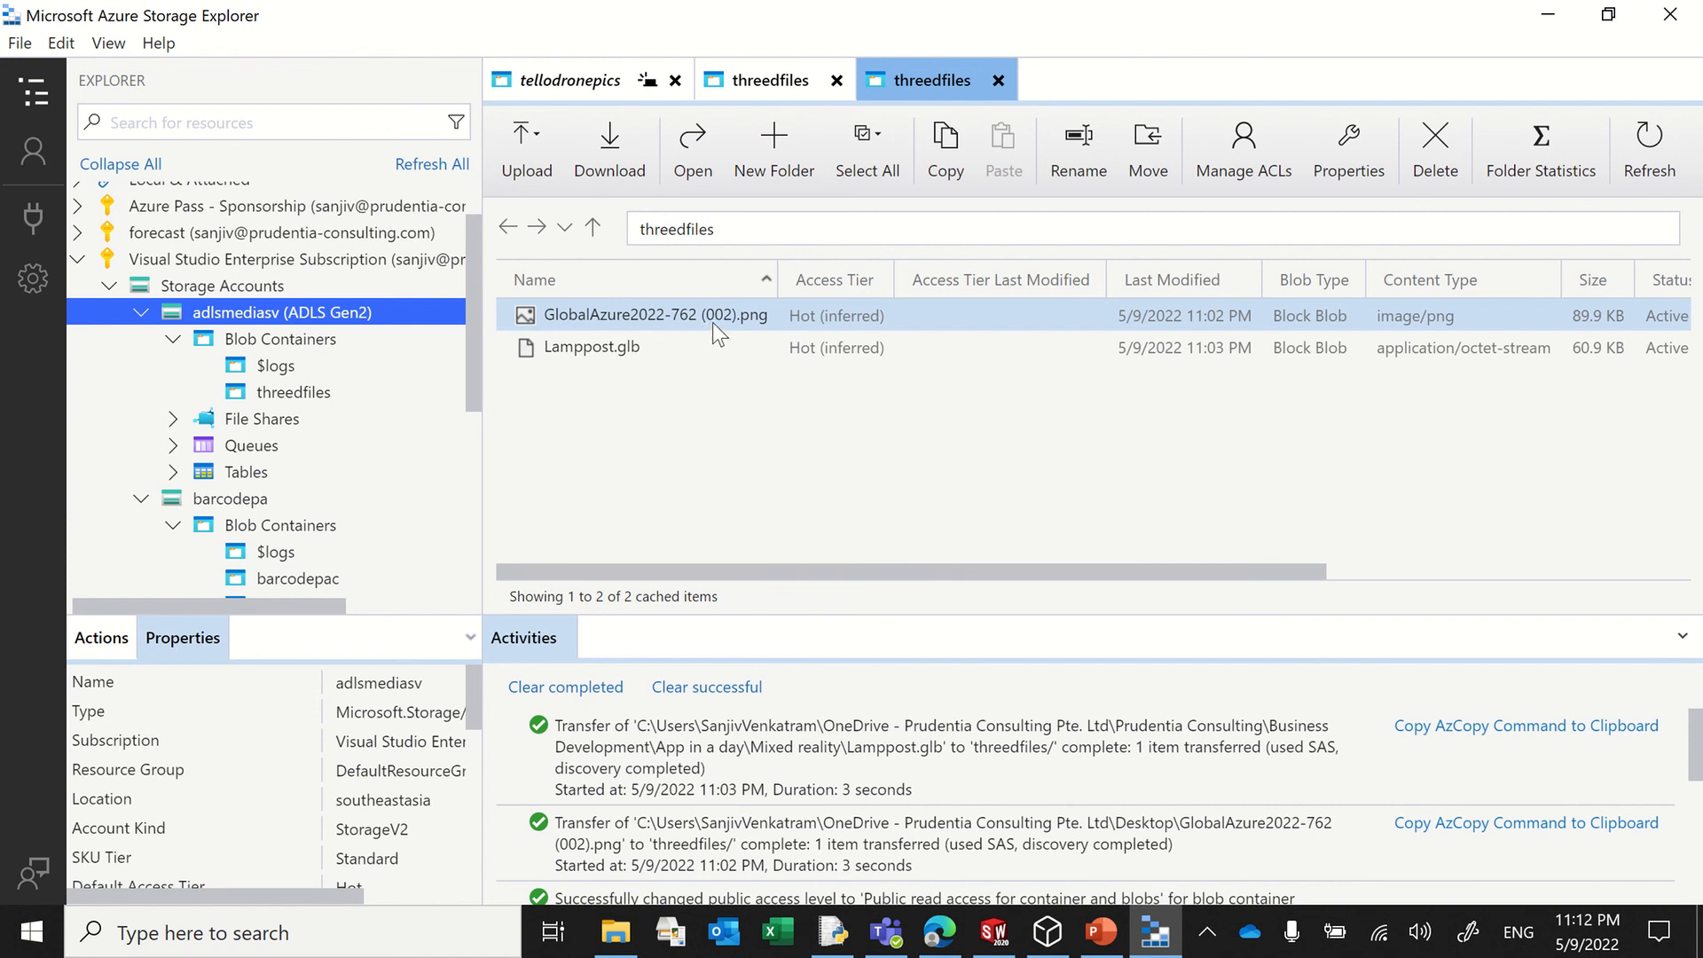
{"action": "right_click", "coordinate": [681, 325]}
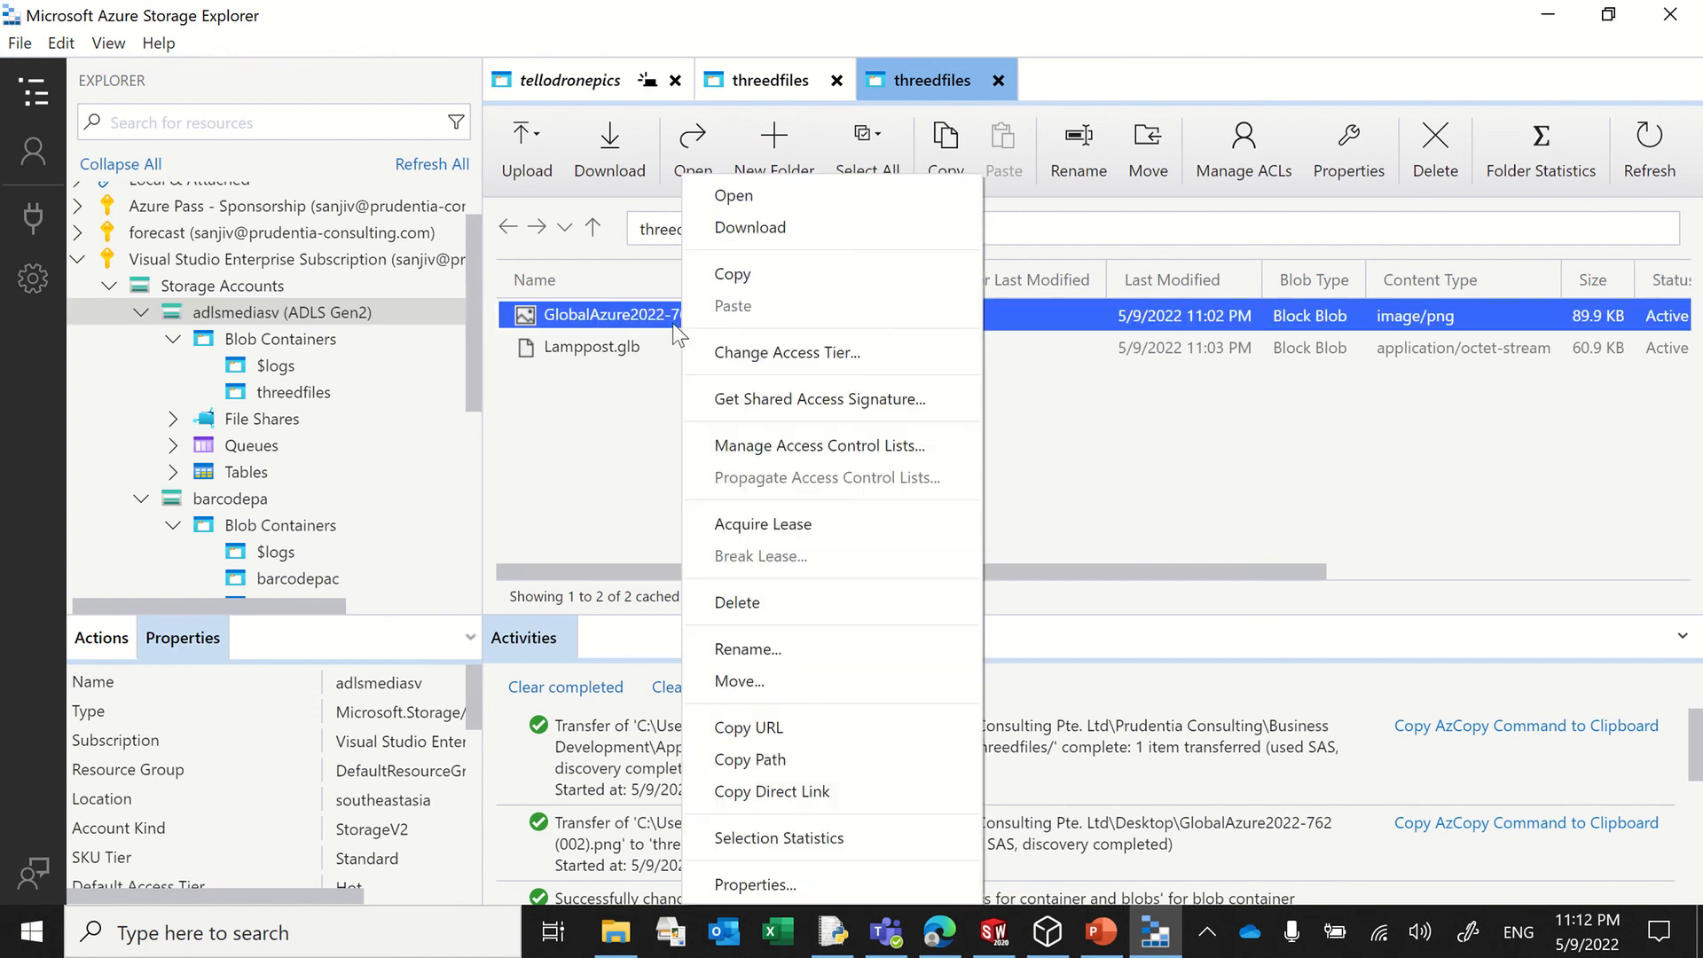
{"action": "left_click", "coordinate": [763, 648]}
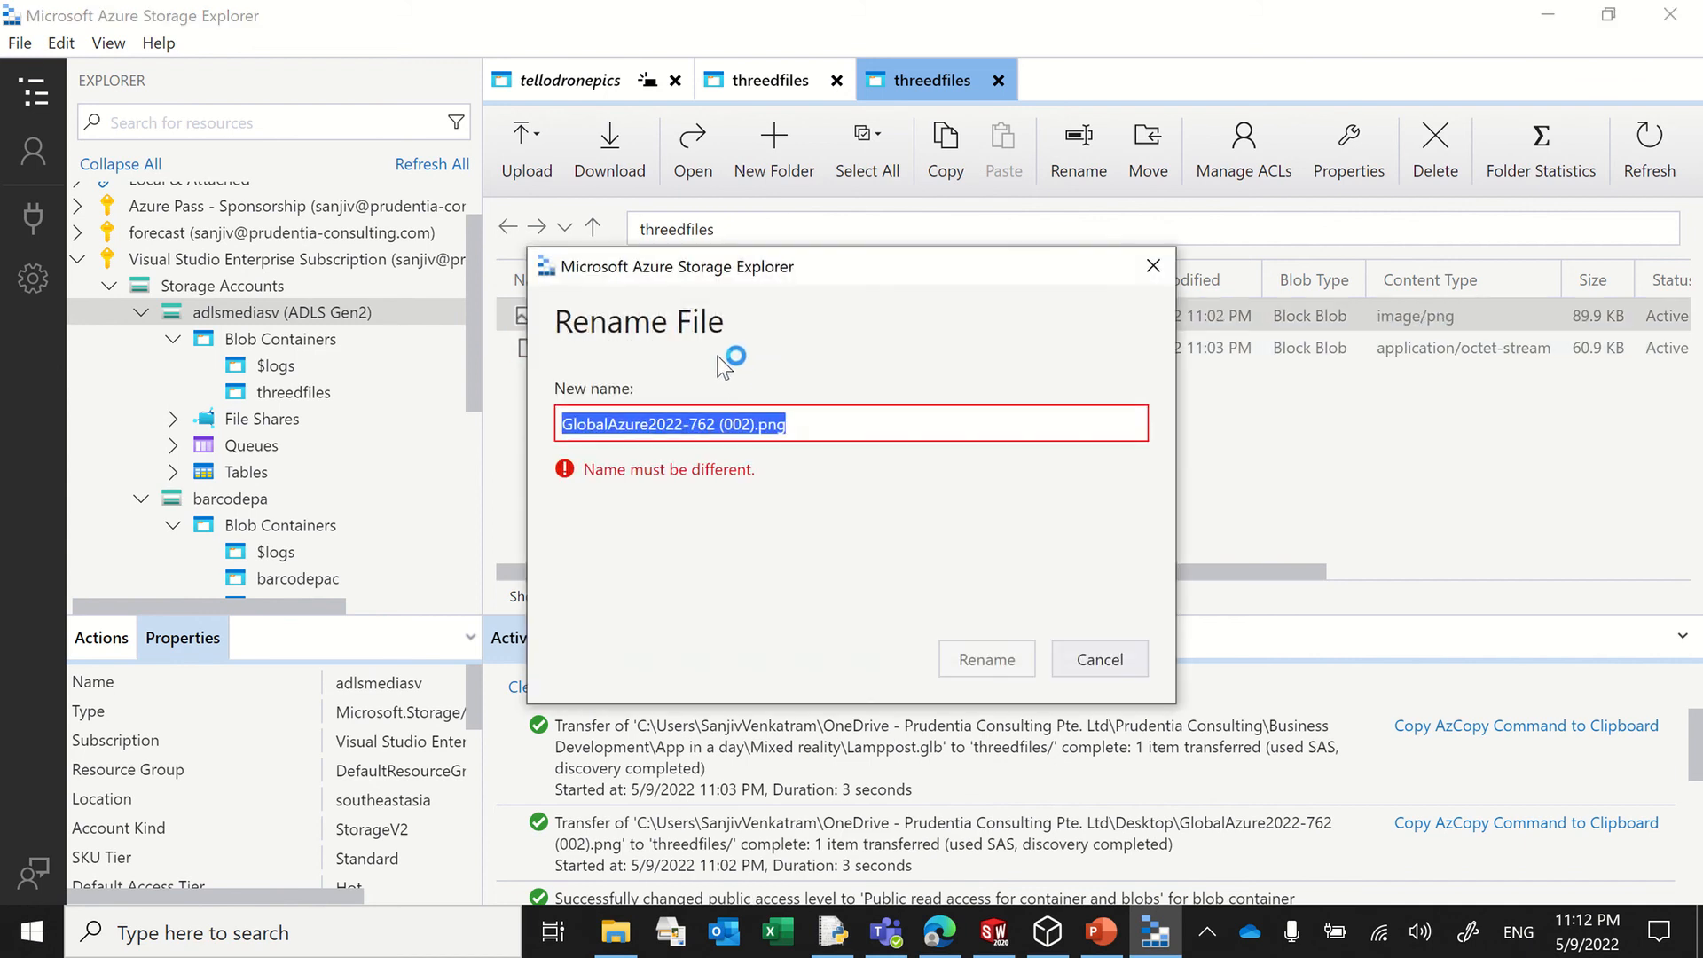
{"action": "left_click", "coordinate": [724, 424]}
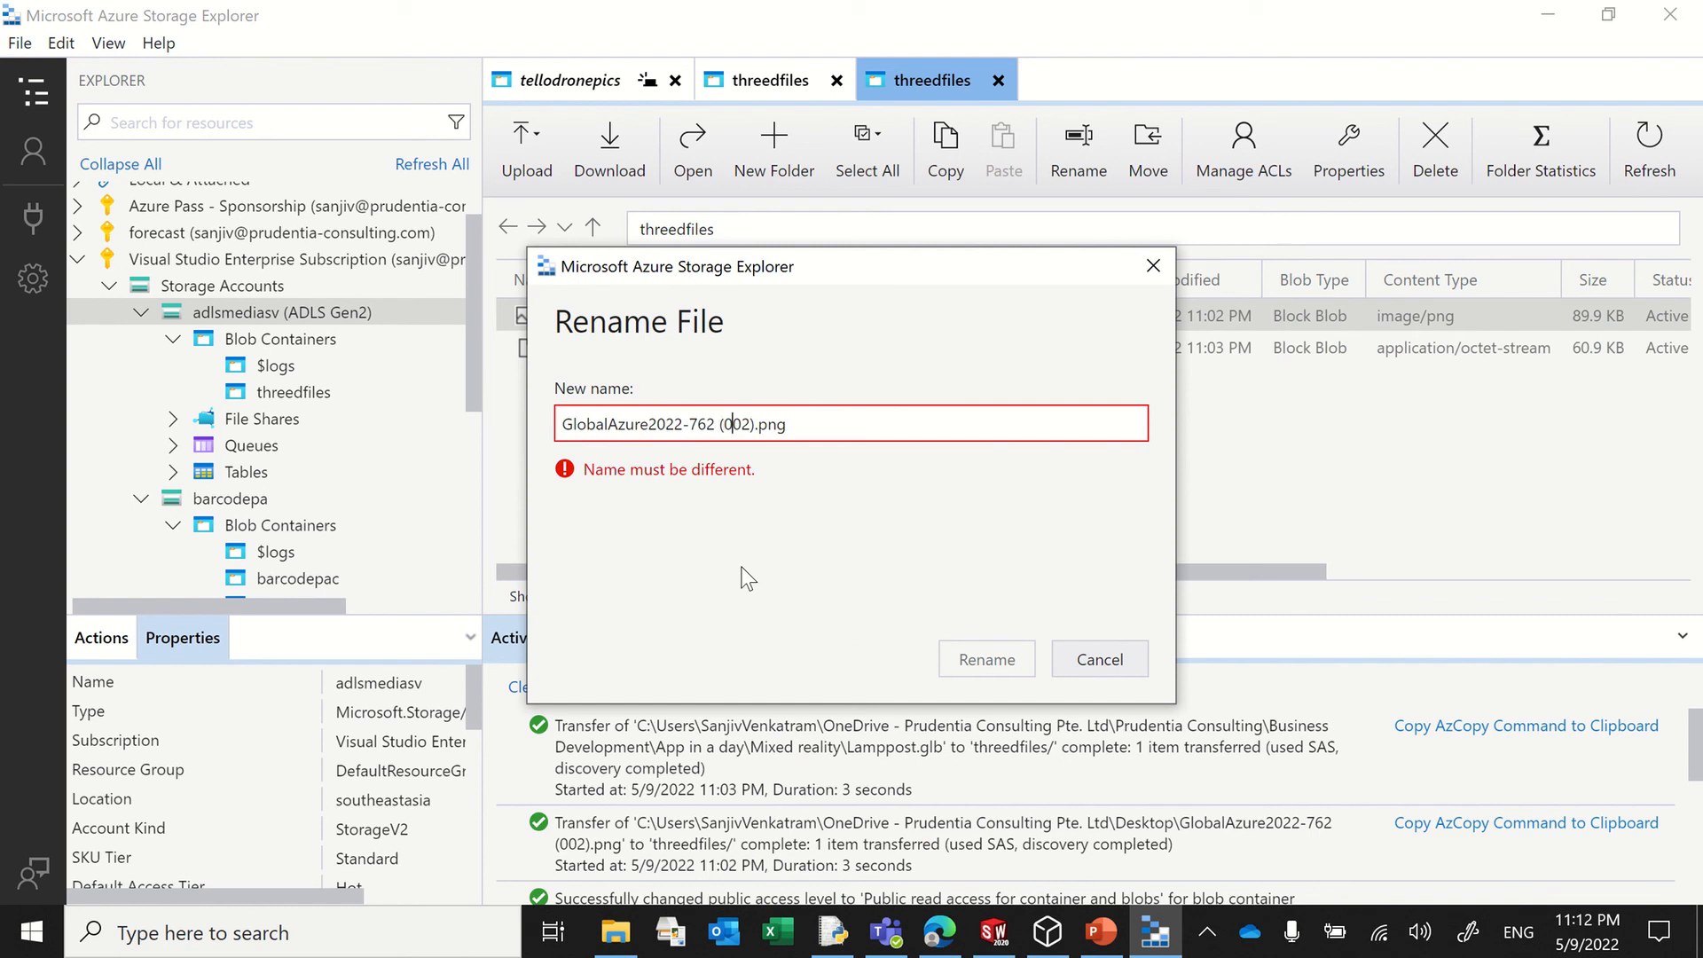
{"action": "key", "text": "BackSpace"}
{"action": "key", "text": "BackSpace"}
{"action": "key", "text": "BackSpace"}
{"action": "key", "text": "BackSpace"}
{"action": "key", "text": "BackSpace"}
{"action": "key", "text": "BackSpace"}
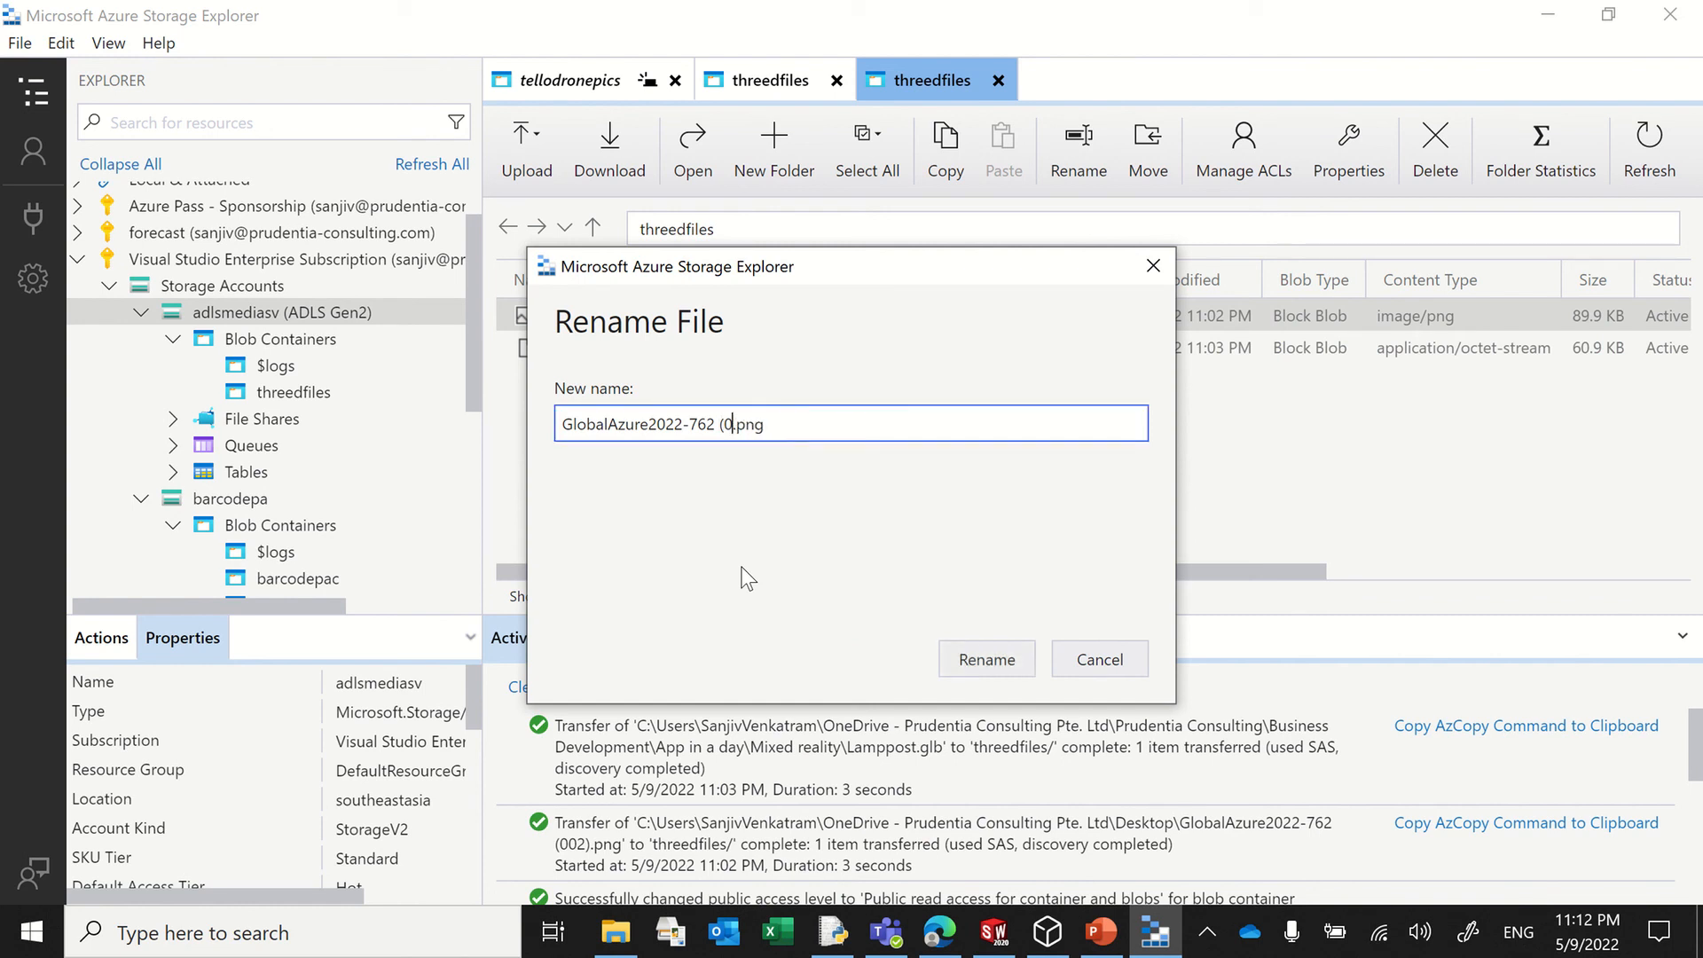
{"action": "key", "text": "BackSpace"}
{"action": "key", "text": "BackSpace"}
{"action": "key", "text": "BackSpace"}
{"action": "key", "text": "BackSpace"}
{"action": "key", "text": "BackSpace"}
{"action": "key", "text": "BackSpace"}
{"action": "key", "text": "BackSpace"}
{"action": "key", "text": "BackSpace"}
{"action": "type", "text": "bc"}
{"action": "left_click", "coordinate": [1003, 660]}
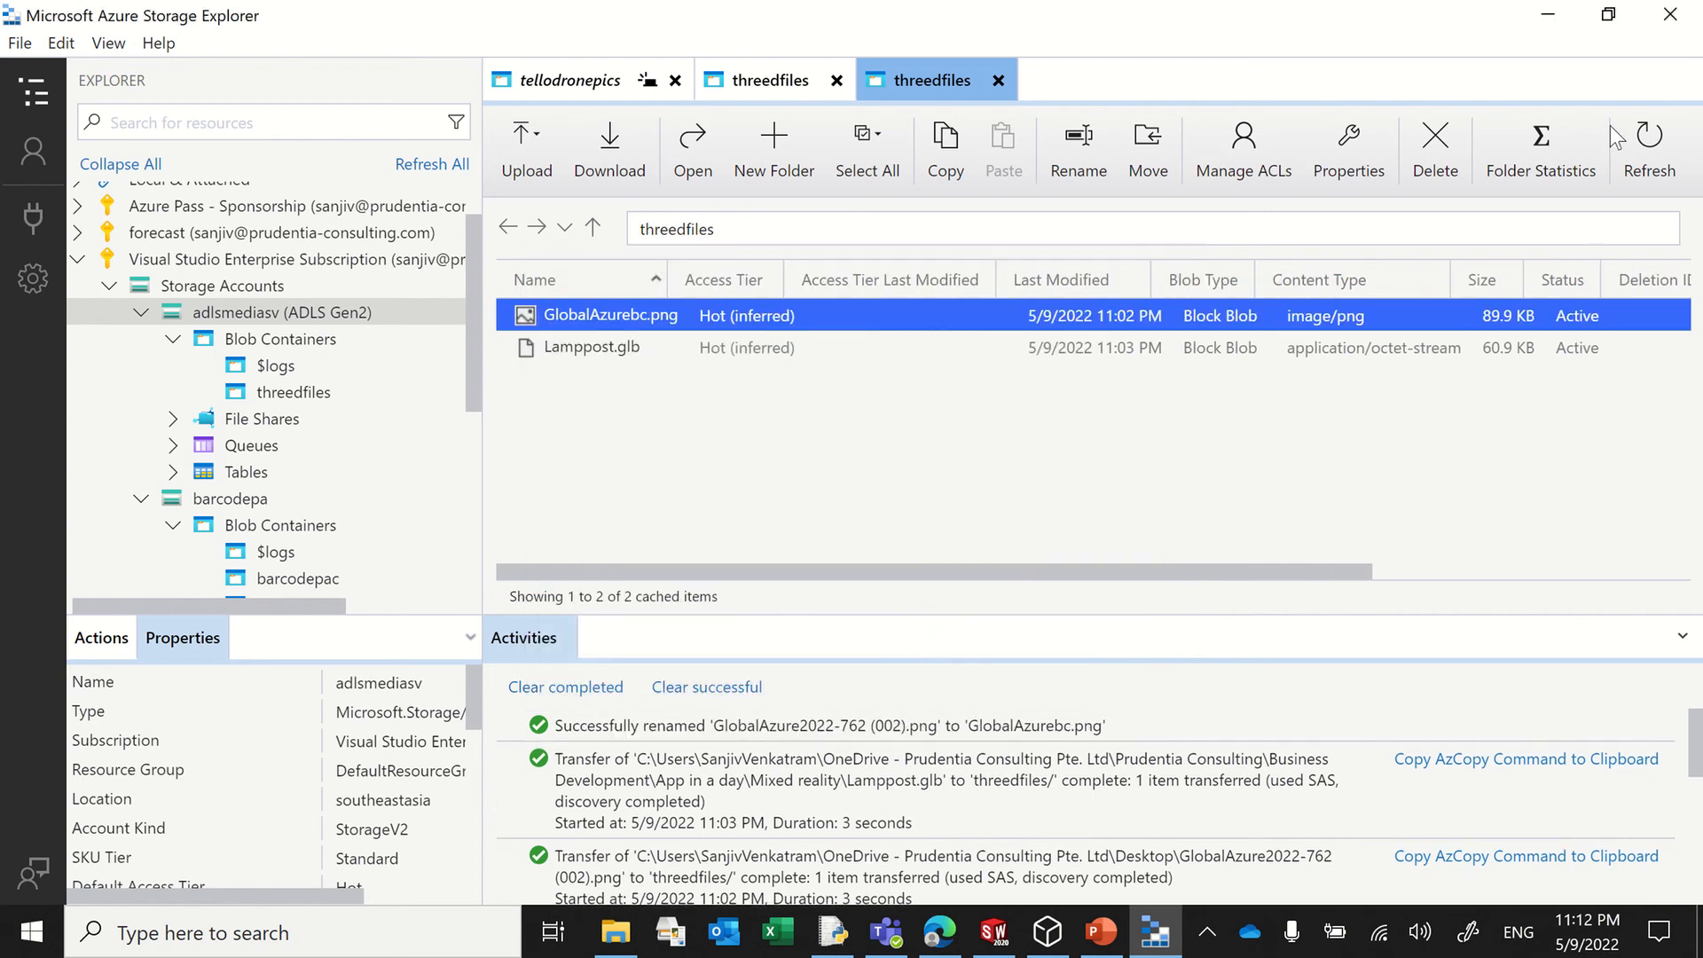
{"action": "left_click", "coordinate": [1547, 14]}
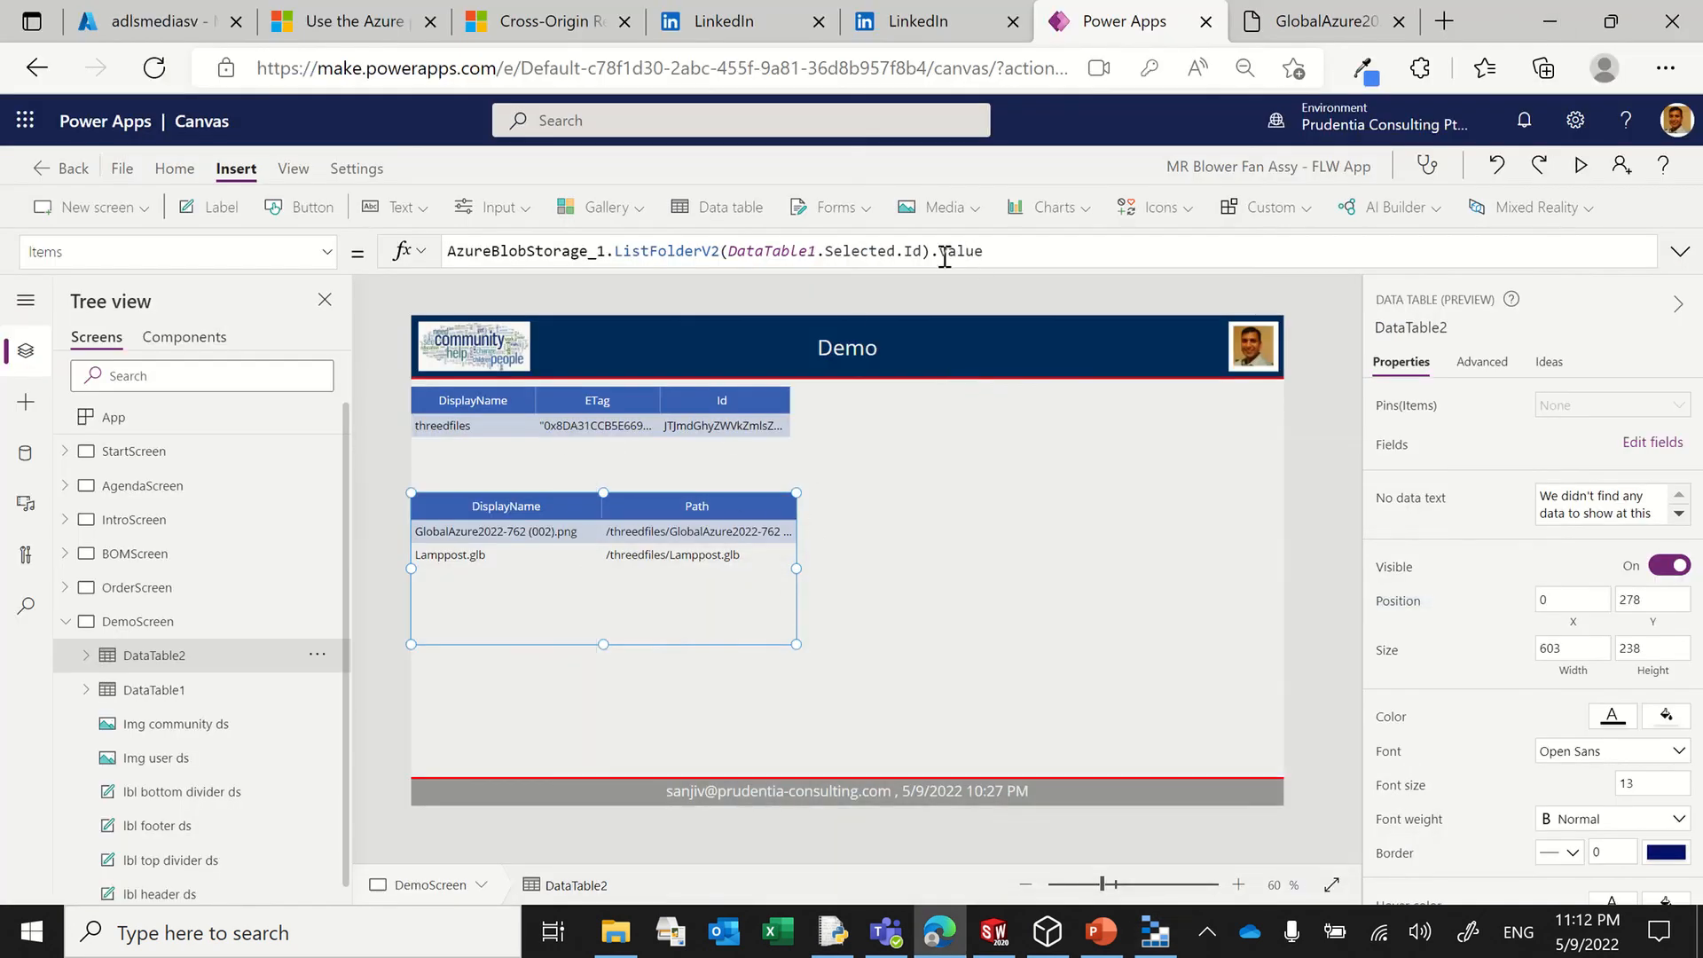
Step: Clear the entire Items formula of DataTable2
{"action": "left_click", "coordinate": [1583, 412]}
{"action": "left_click_drag", "start_coordinate": [1039, 250], "coordinate": [209, 223]}
{"action": "key", "text": "ctrl+c"}
{"action": "key", "text": "Delete"}
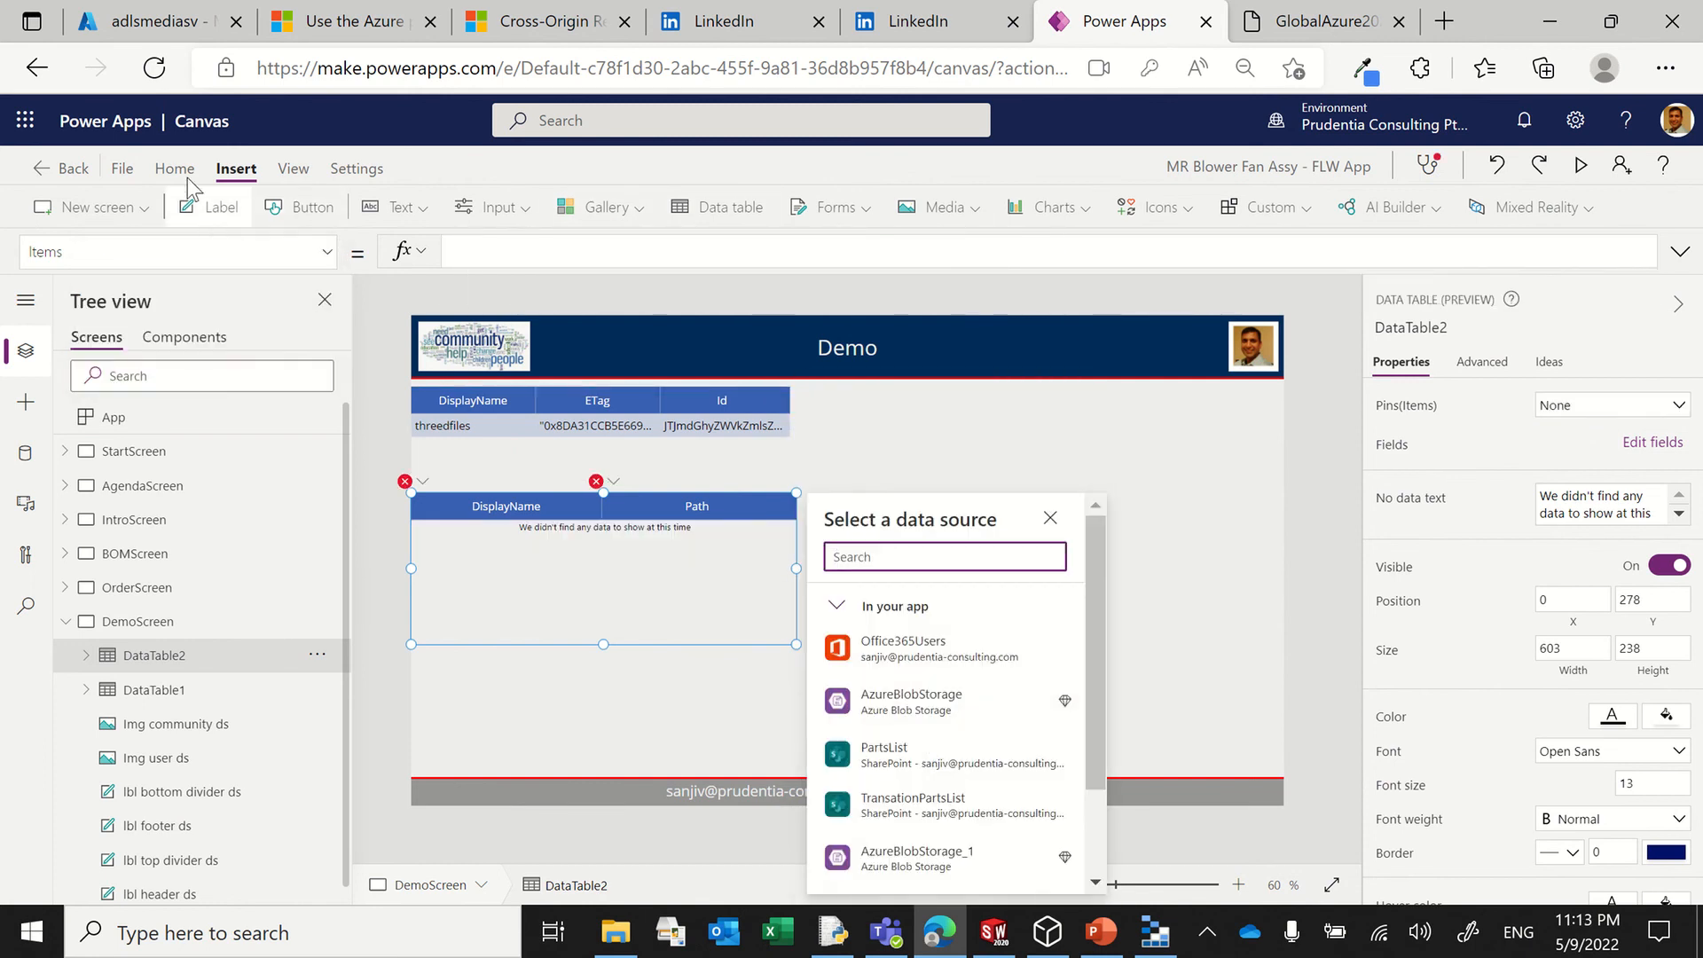
Step: Restore DataTable2's Items formula as AzureBlobStorage_1.ListFolderV2(DataTable1.Selected.Id).value
{"action": "left_click", "coordinate": [502, 249]}
{"action": "key", "text": "ctrl+v"}
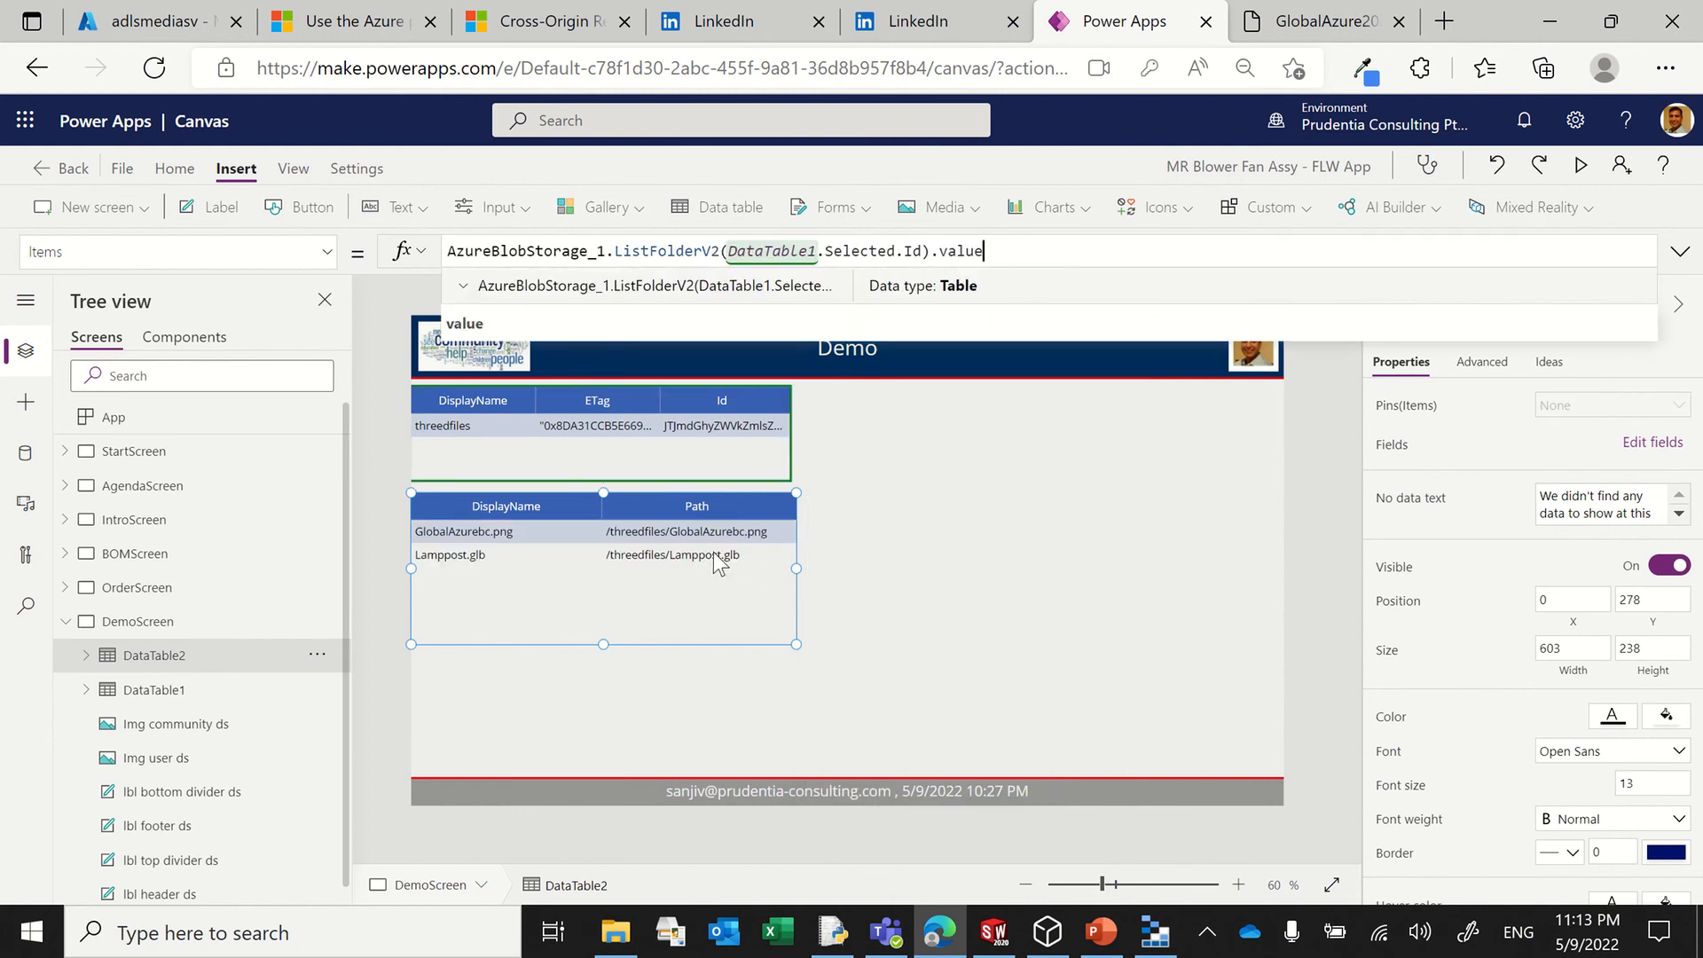
{"action": "left_click", "coordinate": [943, 561]}
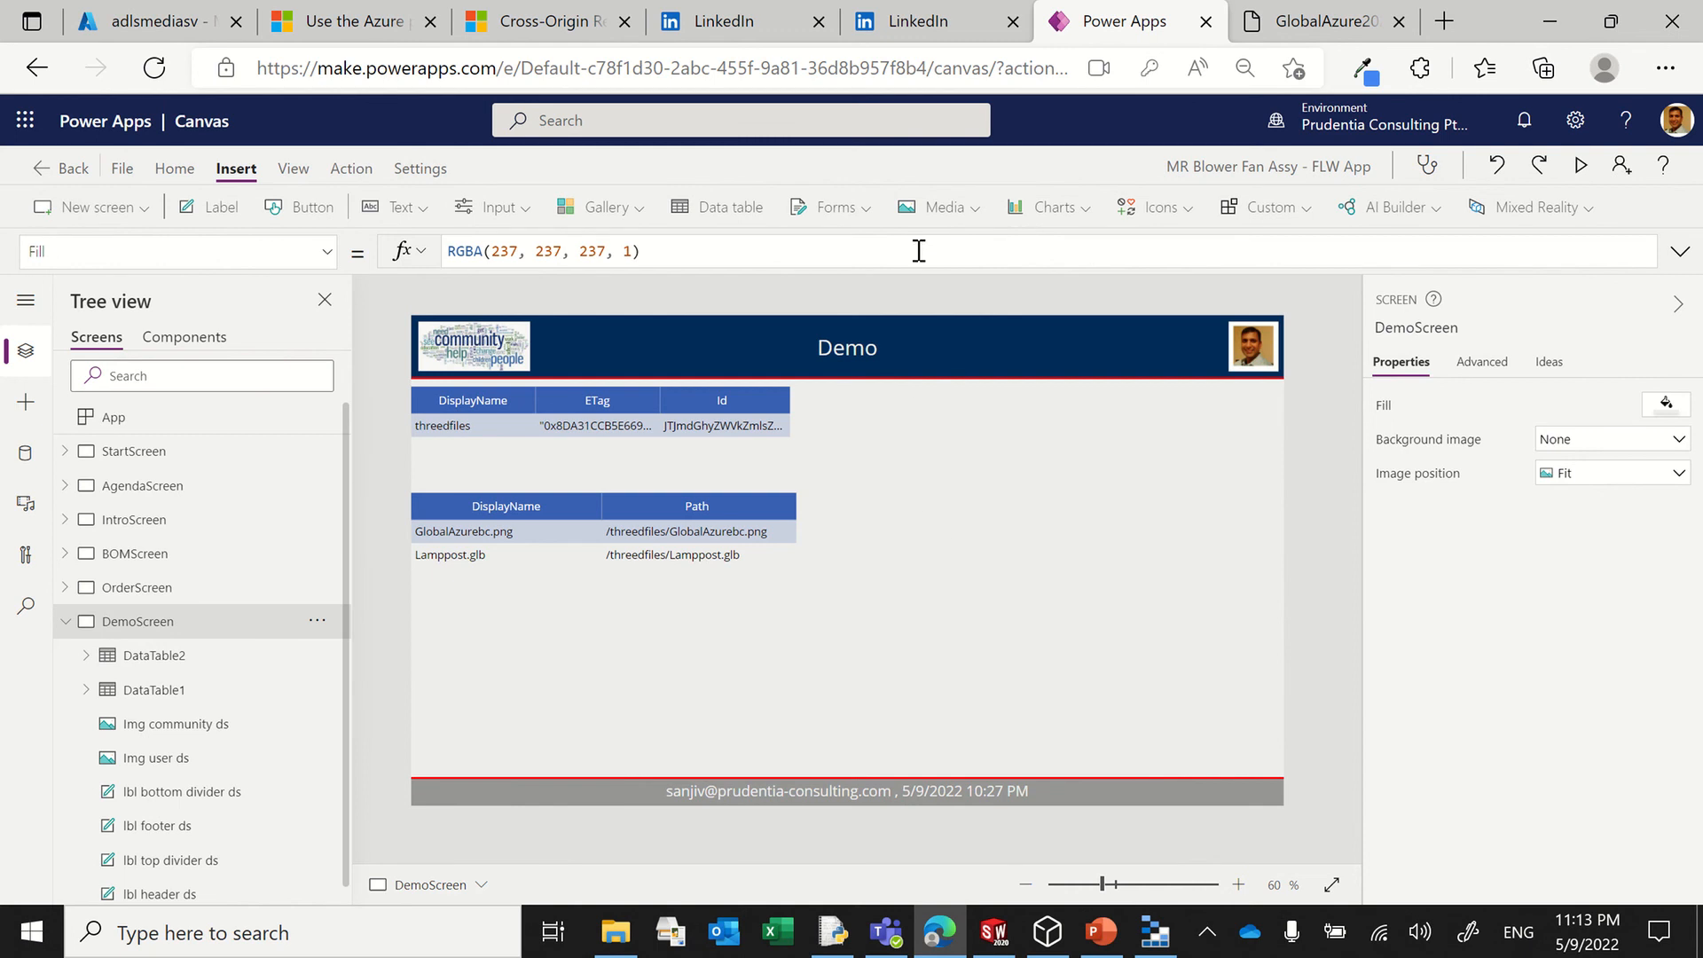
Step: Insert a text label beside DataTable1 at about X 630, Y 112, sized about 728 by 43
{"action": "left_click", "coordinate": [221, 211]}
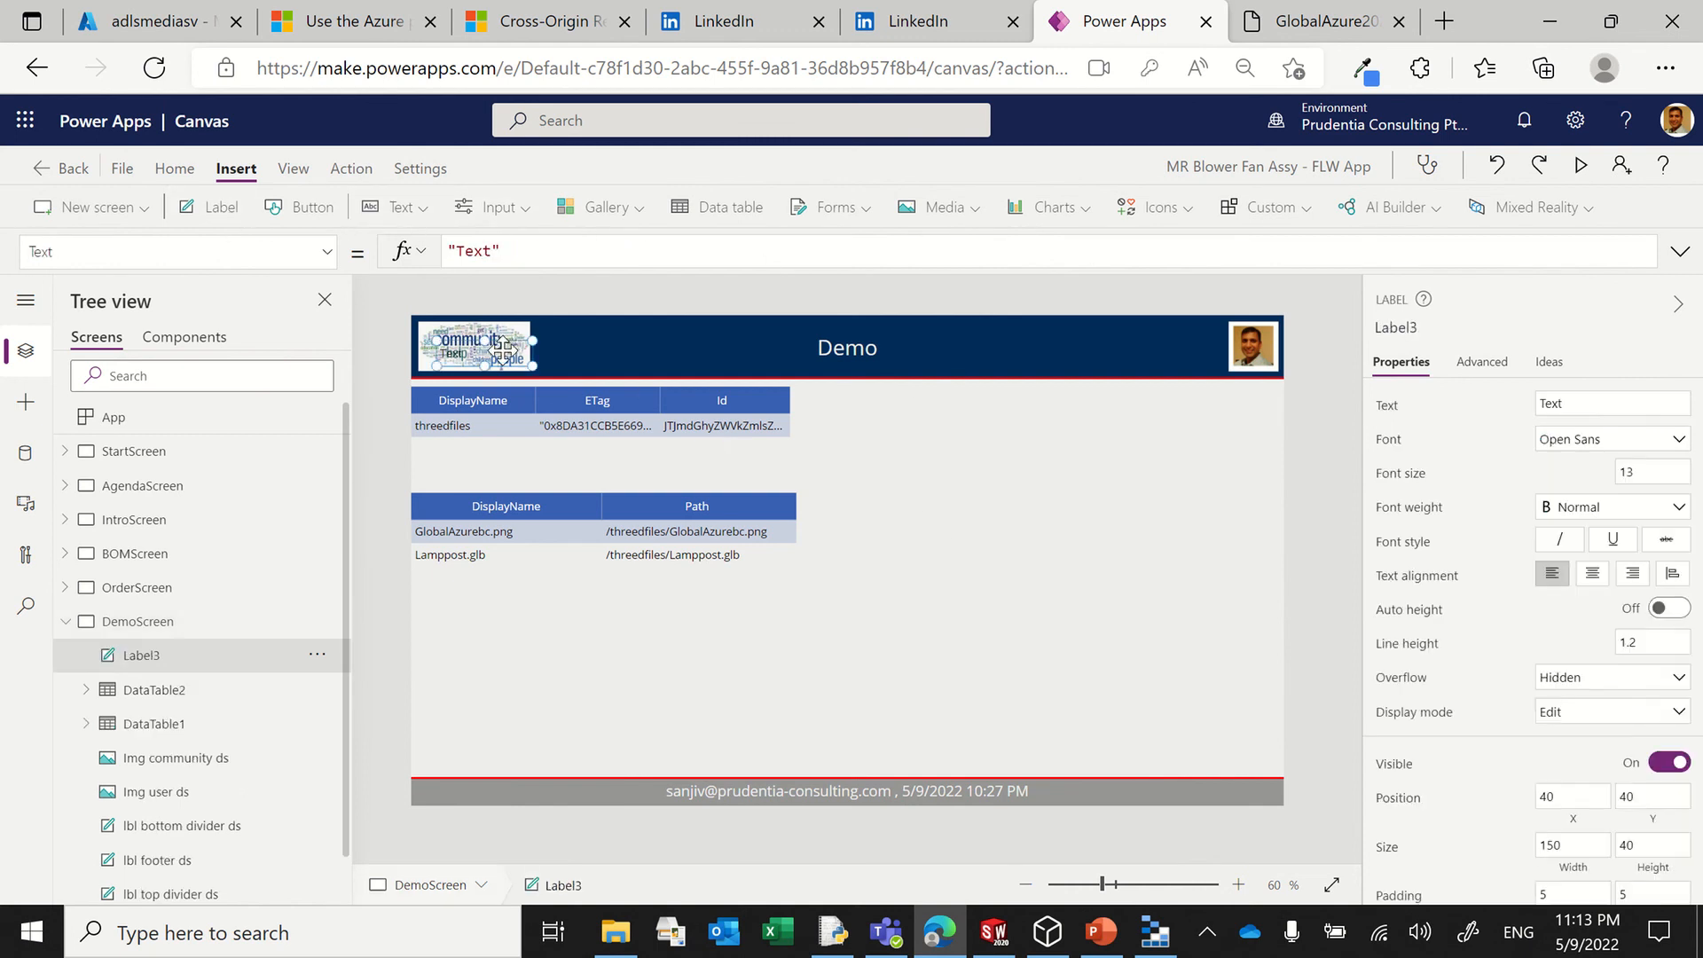
{"action": "left_click_drag", "start_coordinate": [493, 347], "coordinate": [1265, 413]}
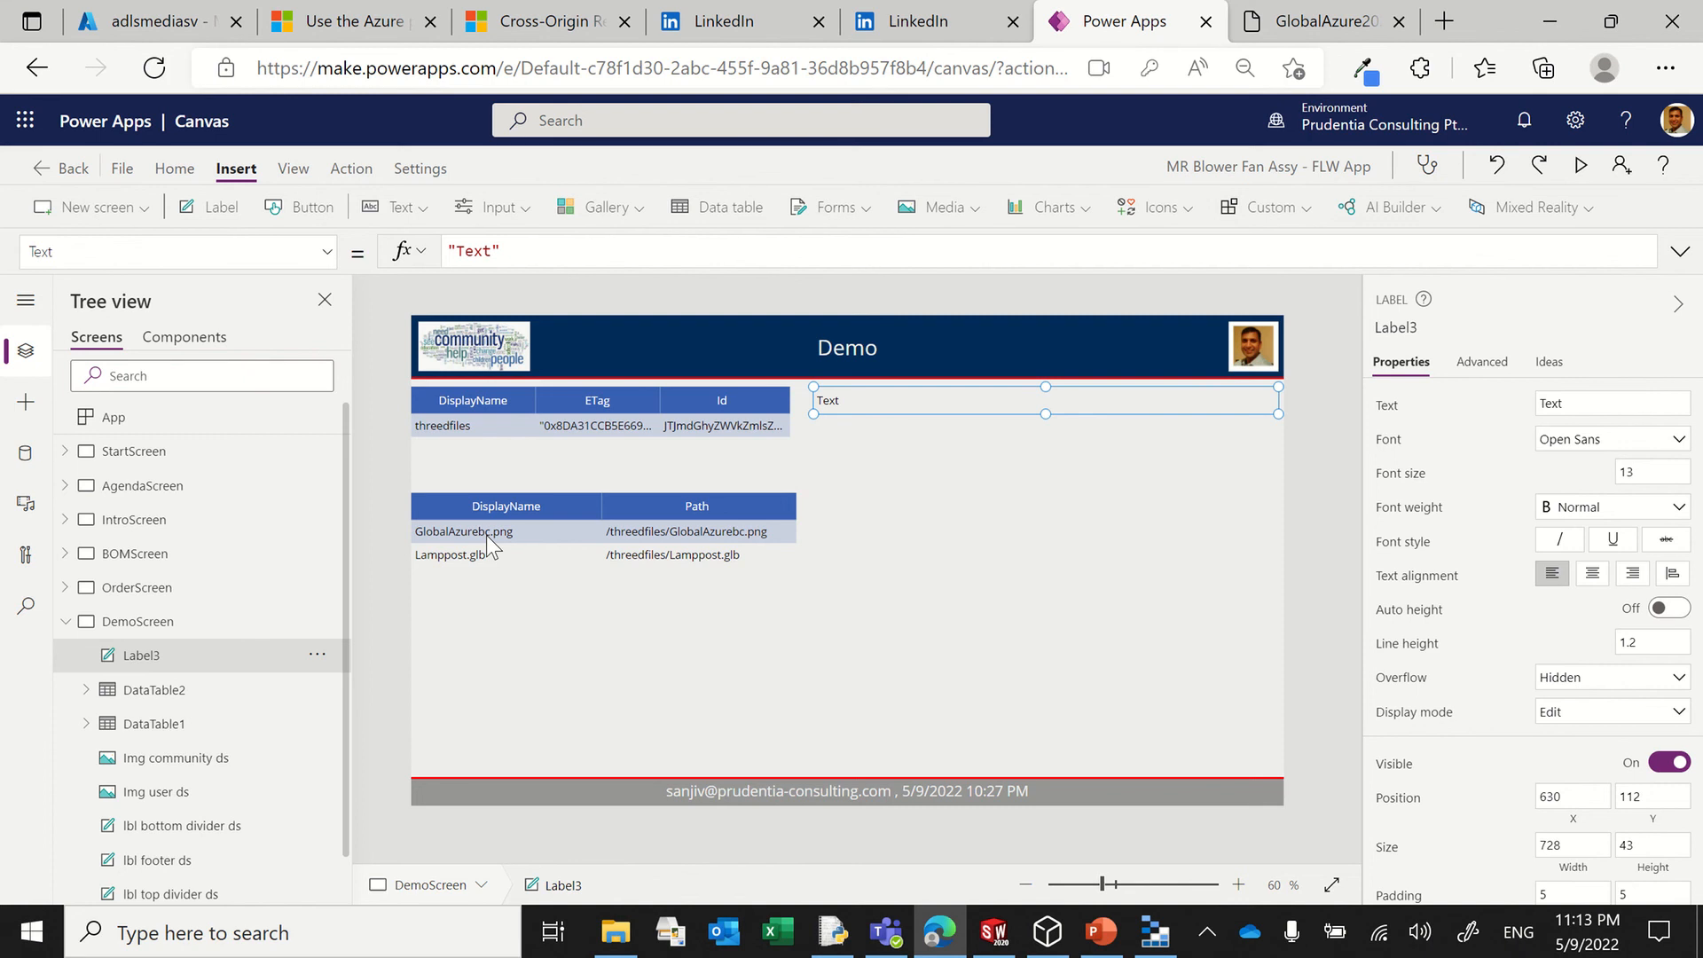
{"action": "triple_click", "coordinate": [549, 252]}
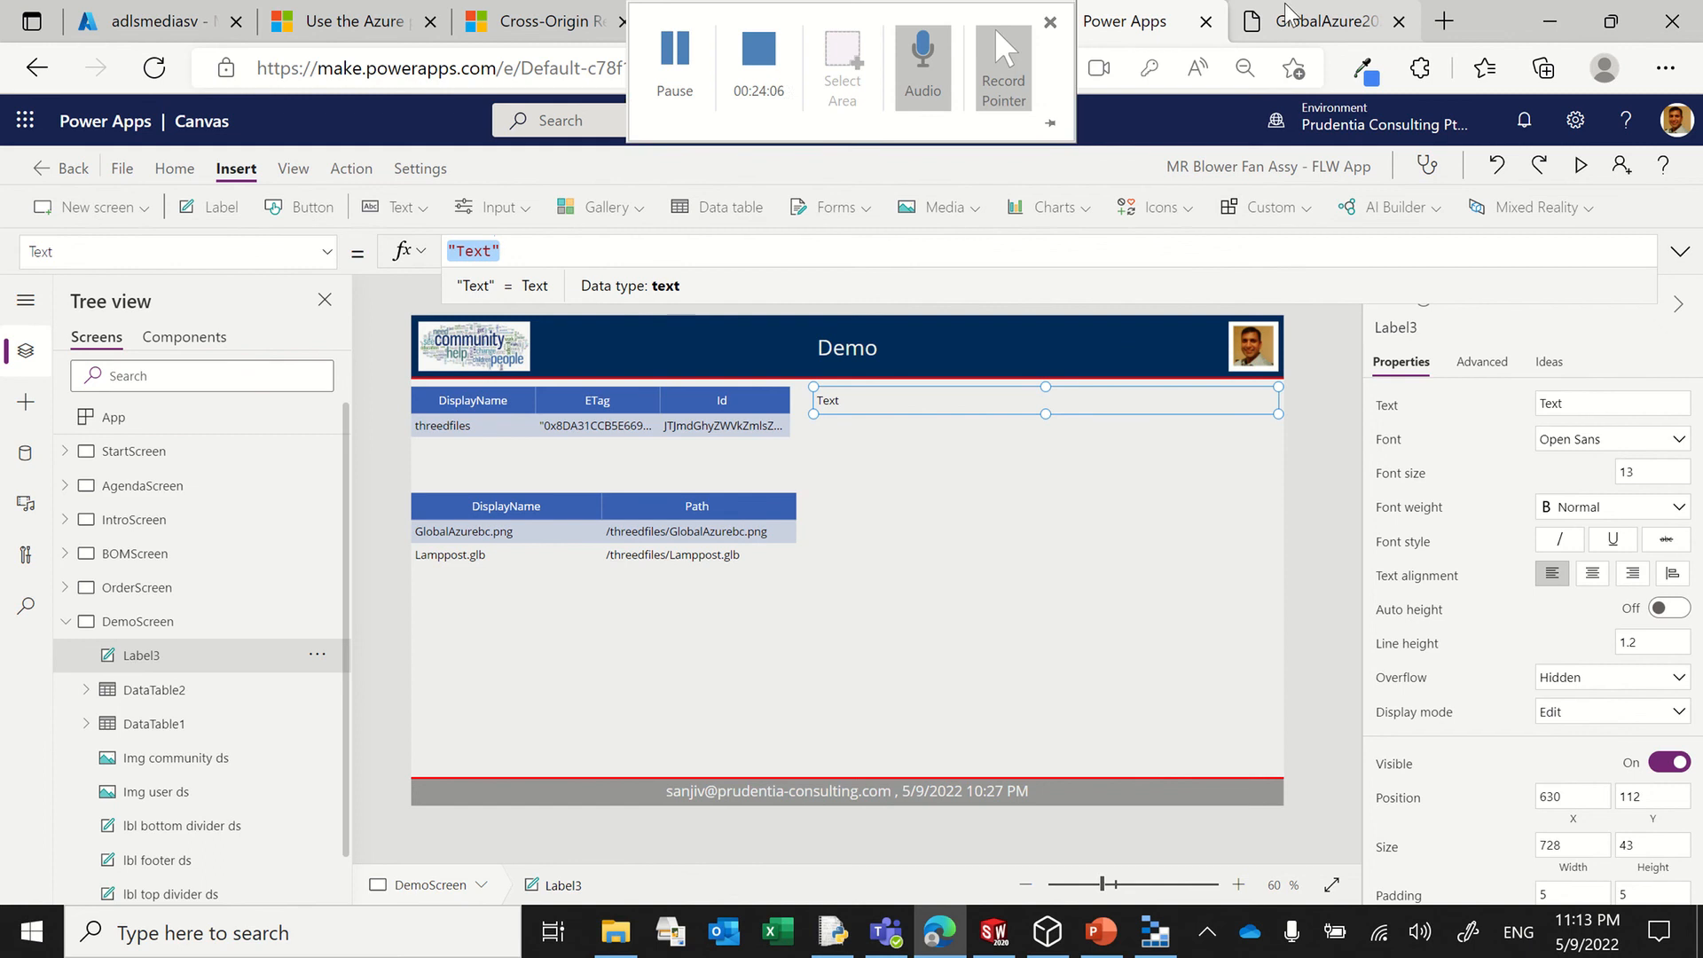
{"action": "left_click", "coordinate": [1301, 35]}
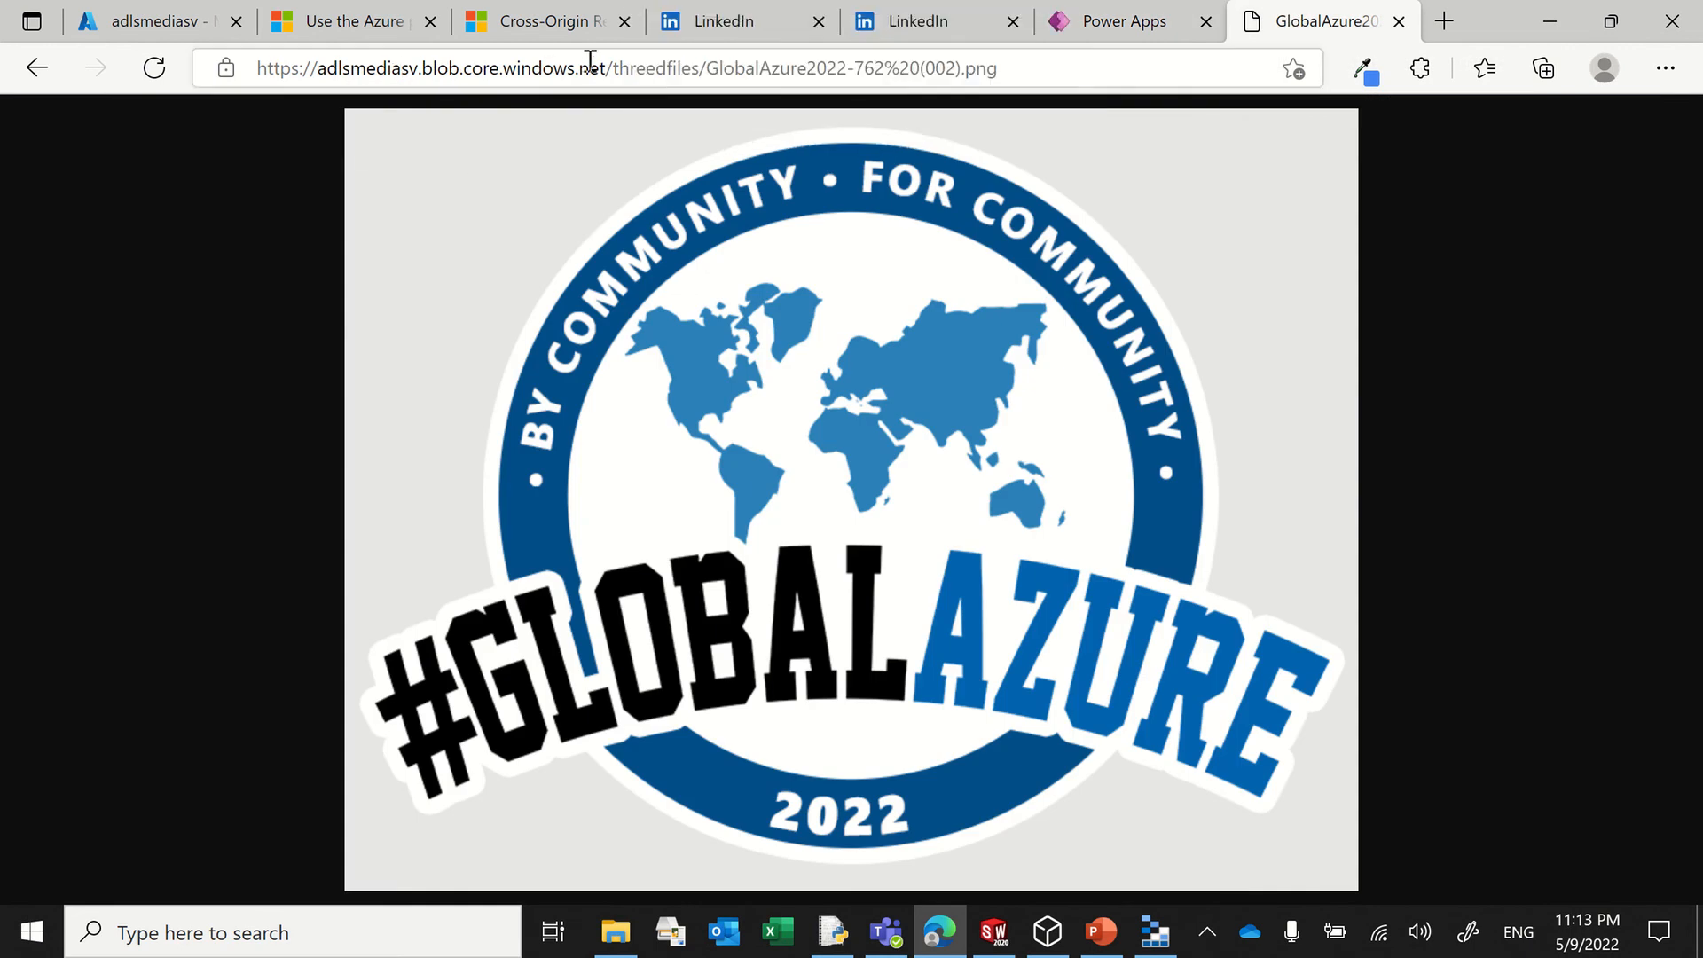
{"action": "left_click_drag", "start_coordinate": [604, 69], "coordinate": [393, 68]}
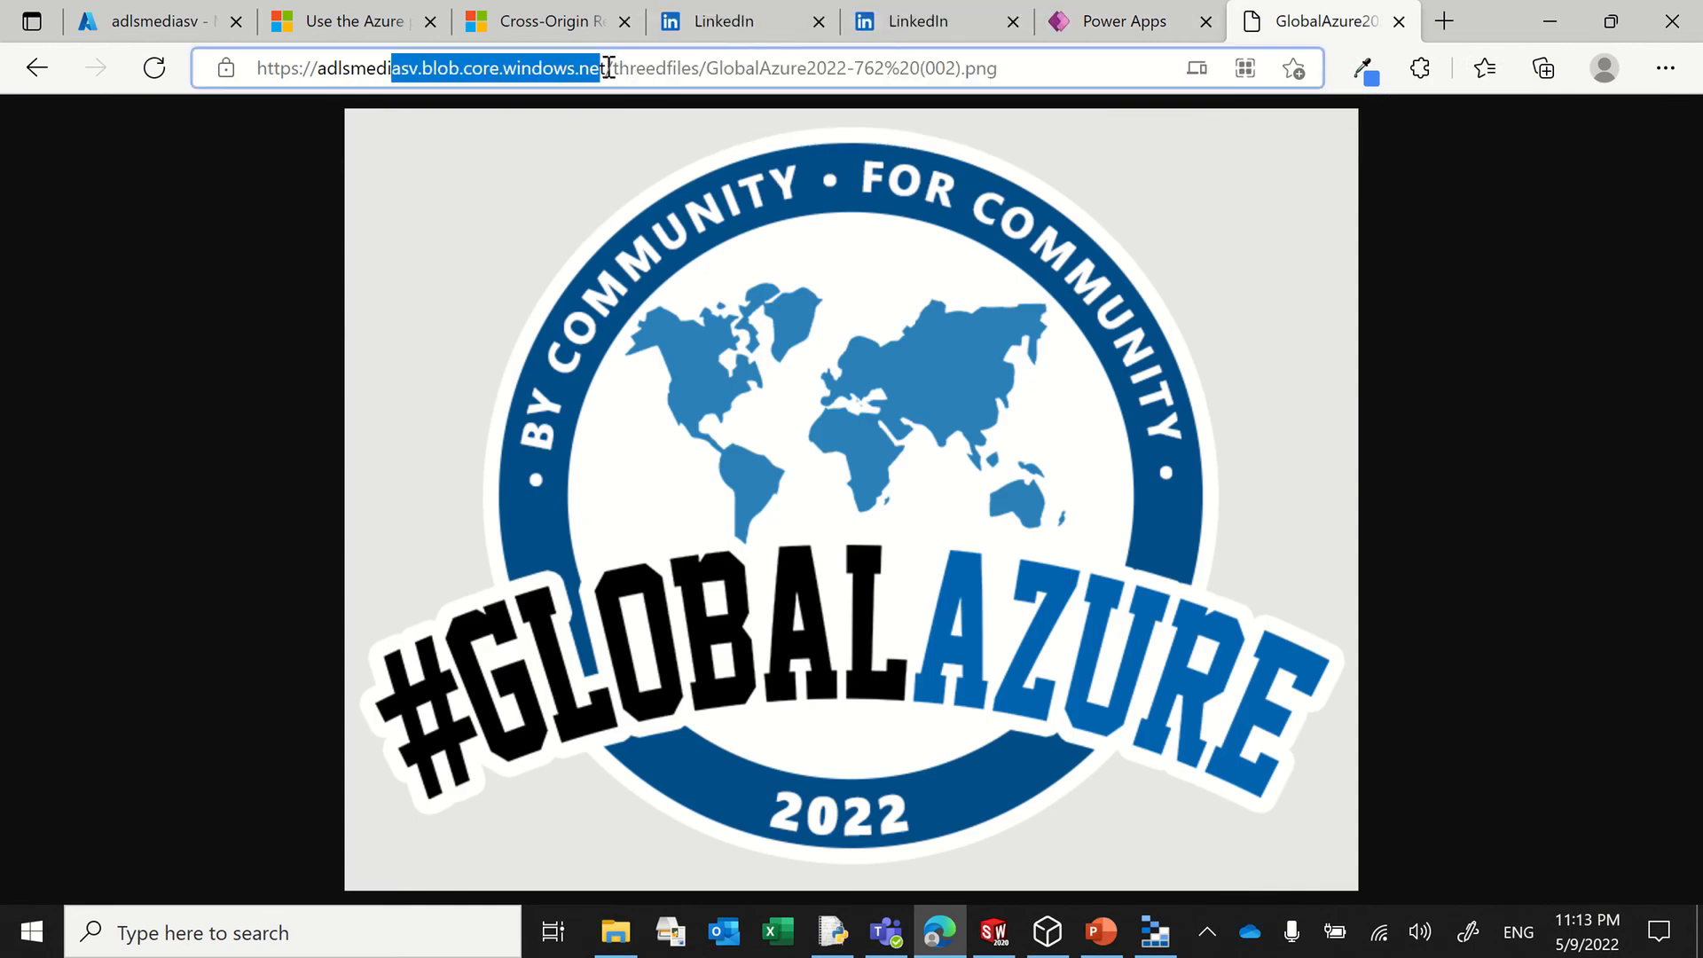
{"action": "left_click_drag", "start_coordinate": [605, 68], "coordinate": [180, 63]}
{"action": "key", "text": "ctrl+c"}
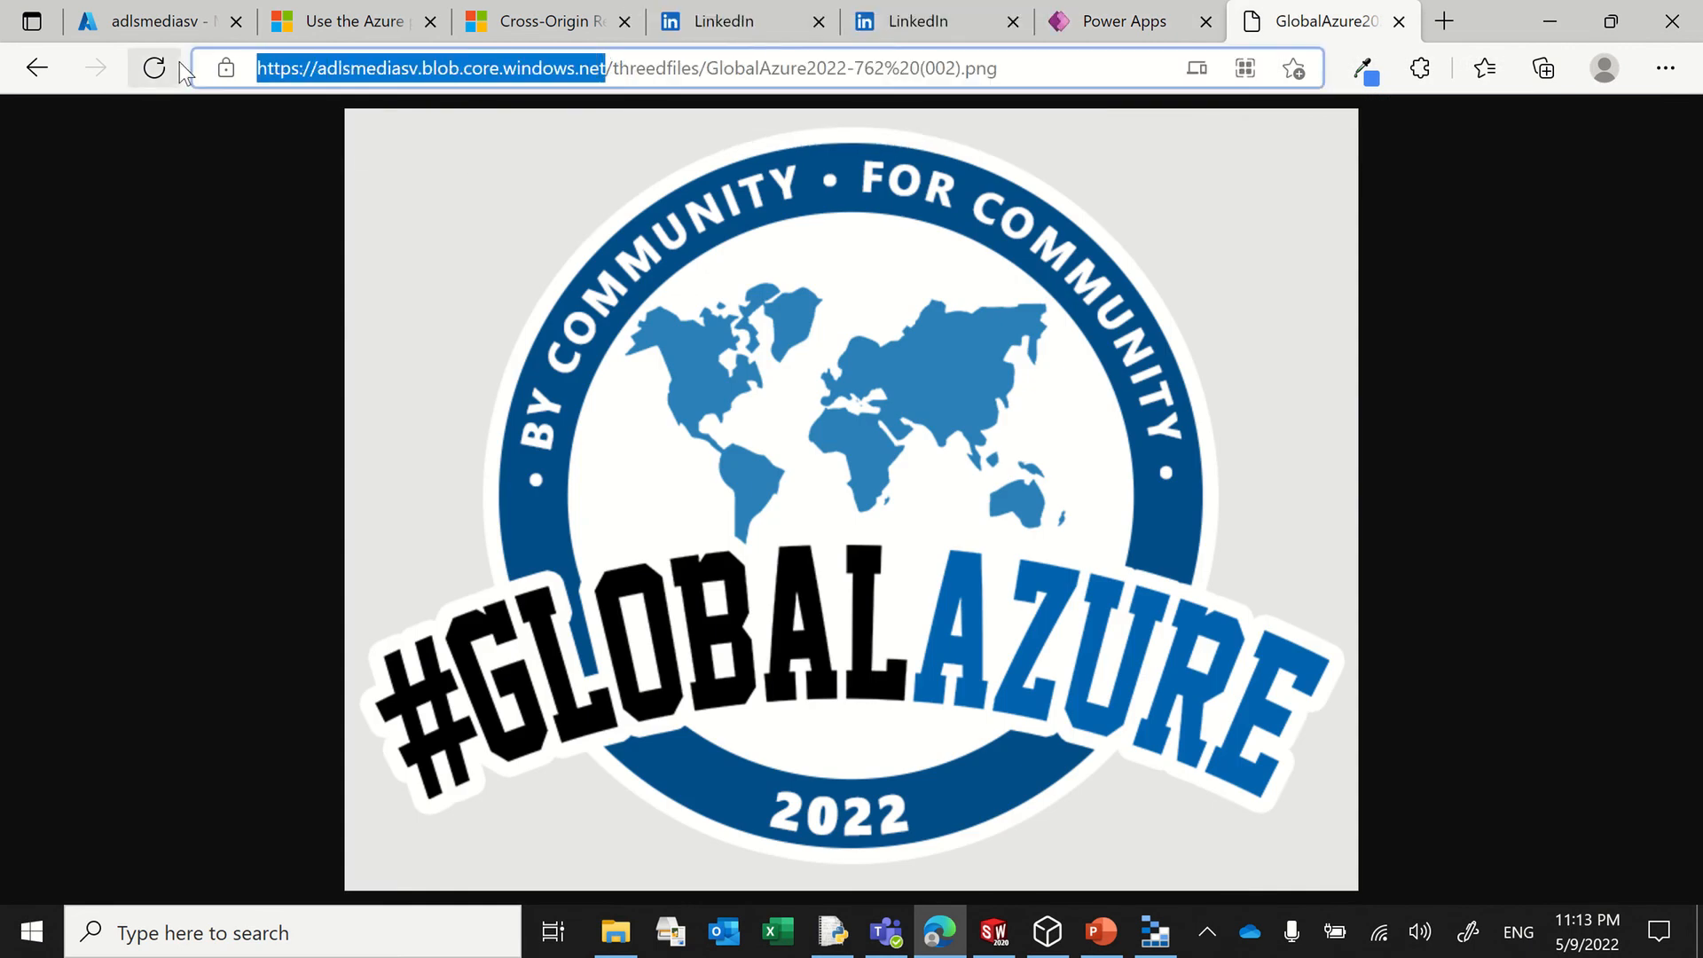
{"action": "left_click", "coordinate": [1100, 26]}
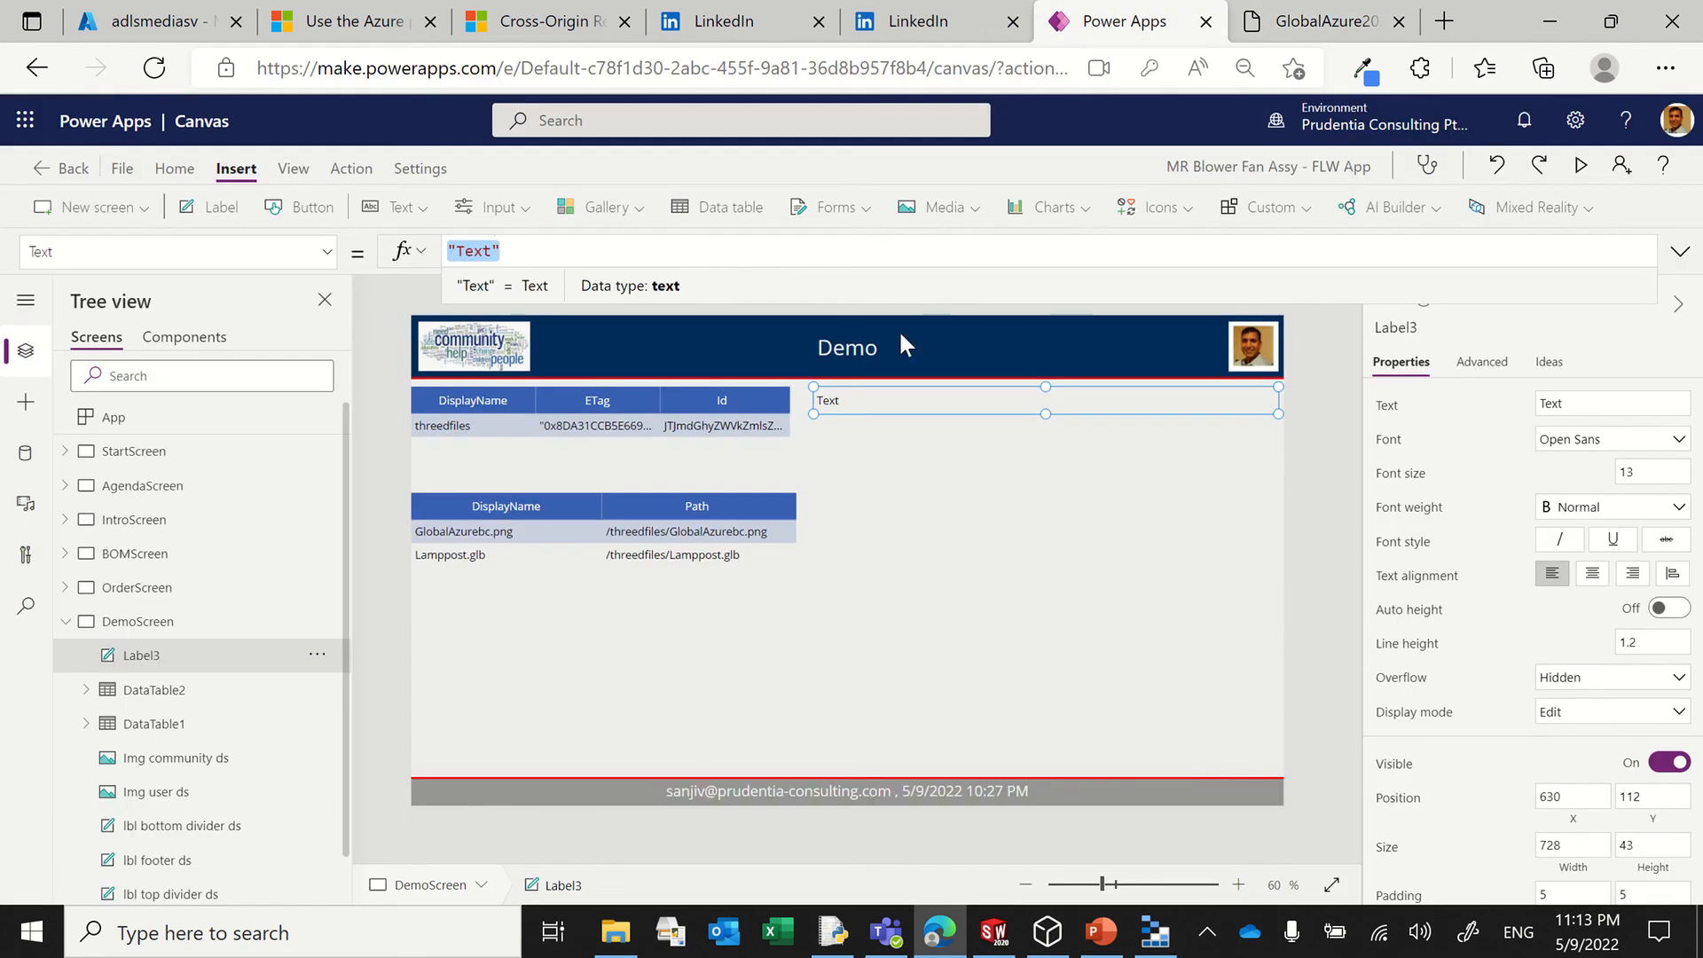
{"action": "left_click", "coordinate": [501, 251]}
{"action": "key", "text": "BackSpace"}
{"action": "key", "text": "BackSpace"}
{"action": "key", "text": "BackSpace"}
{"action": "key", "text": "BackSpace"}
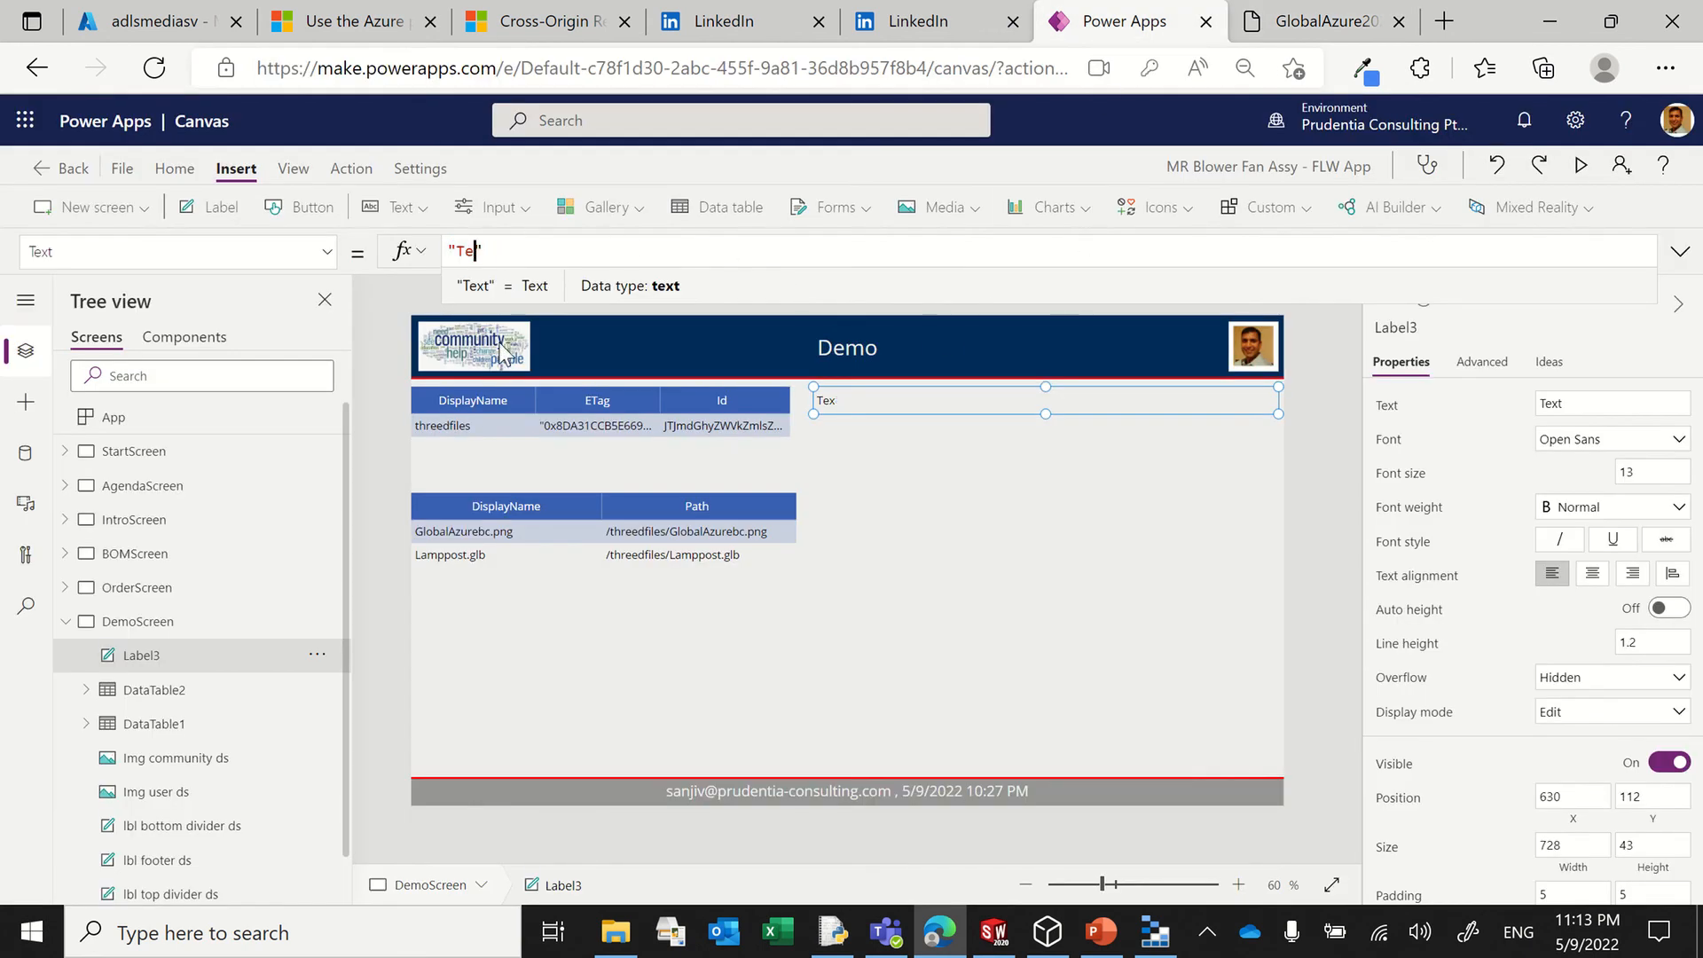
{"action": "key", "text": "ctrl+v"}
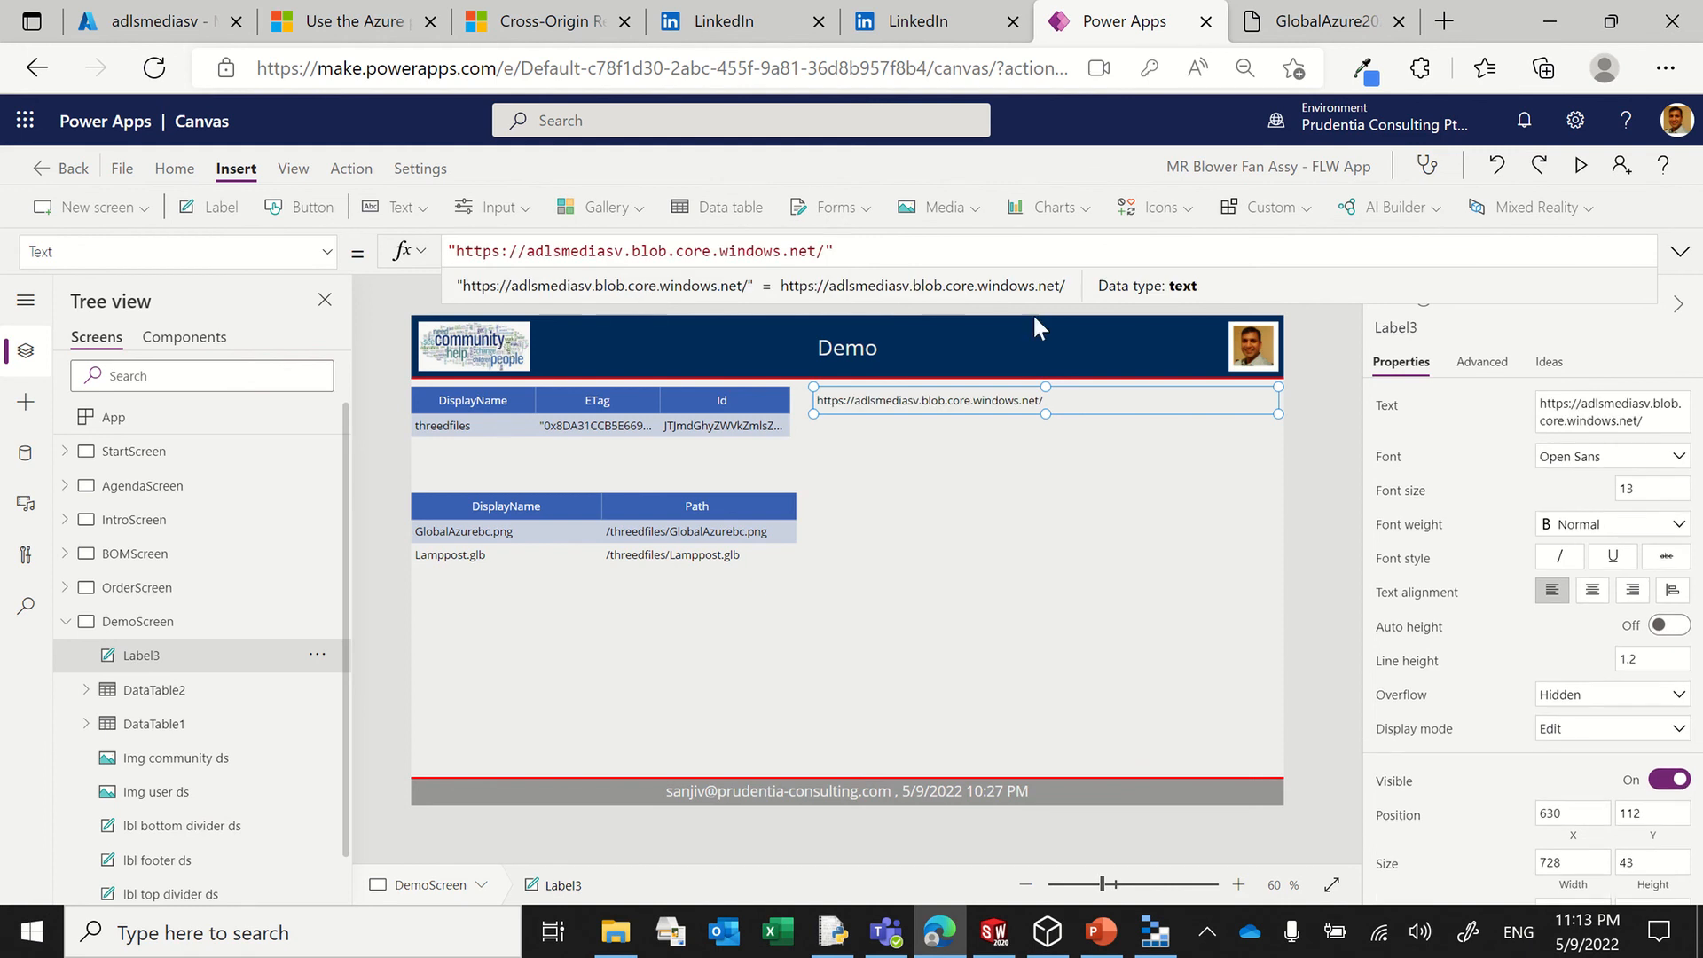
Step: Append &DataTable2.Selected.Path to Label3's Text formula after the base URL
{"action": "left_click", "coordinate": [843, 253]}
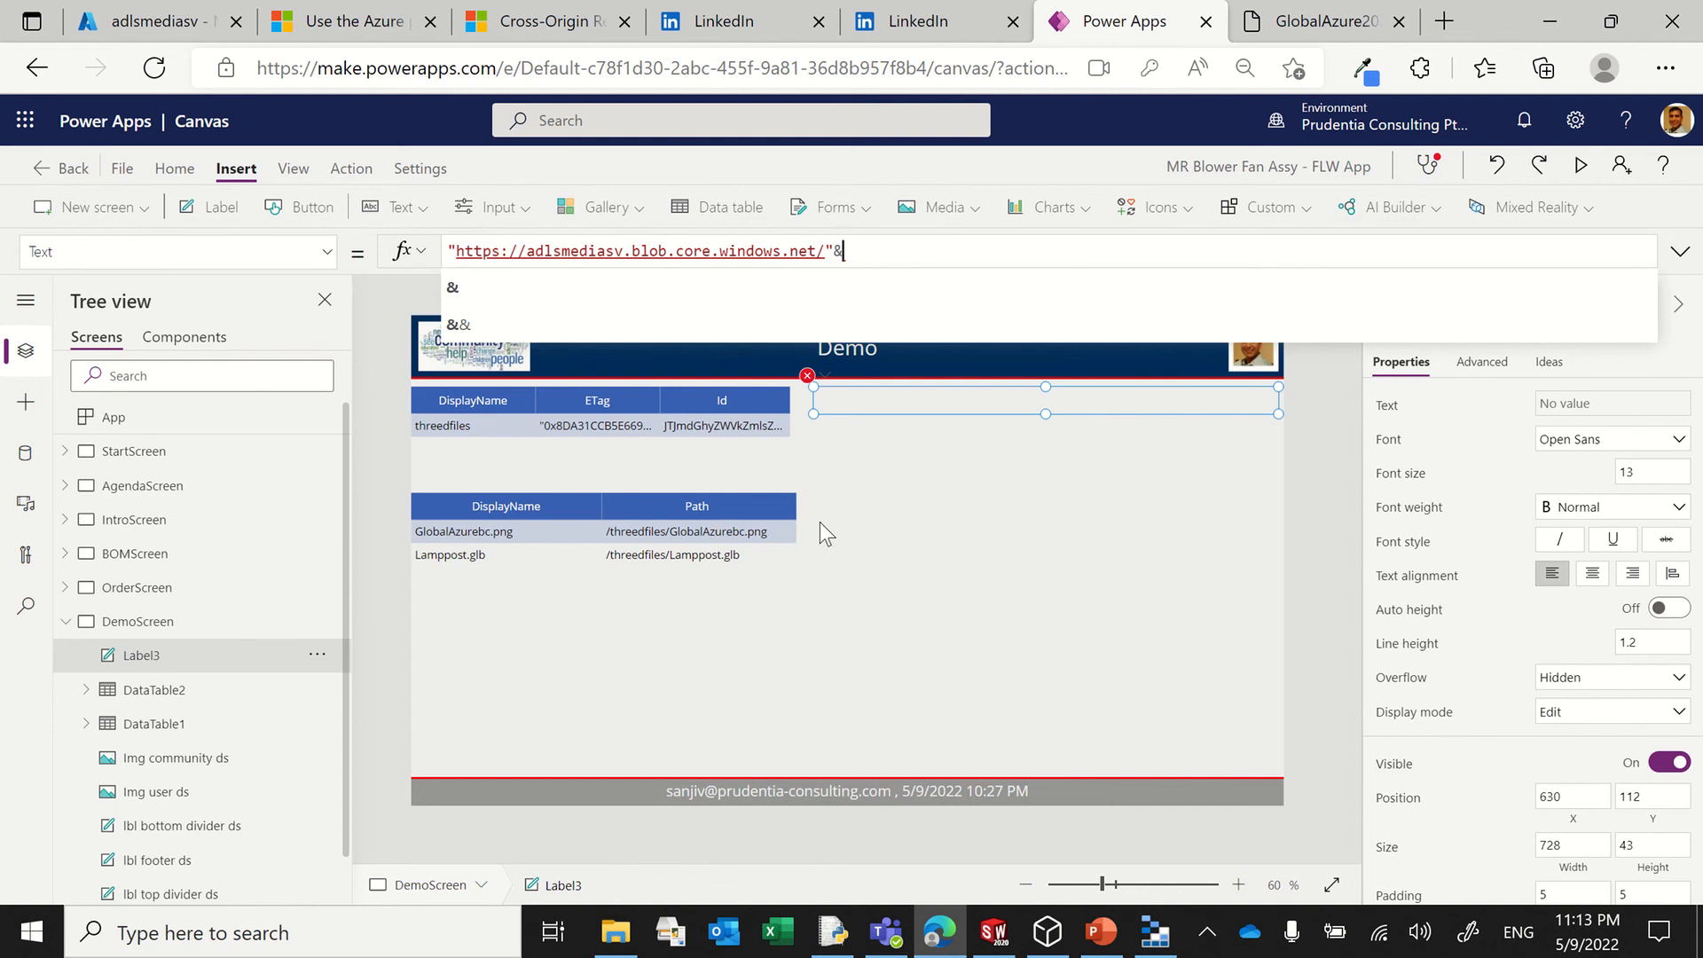
{"action": "type", "text": "&DataTa"}
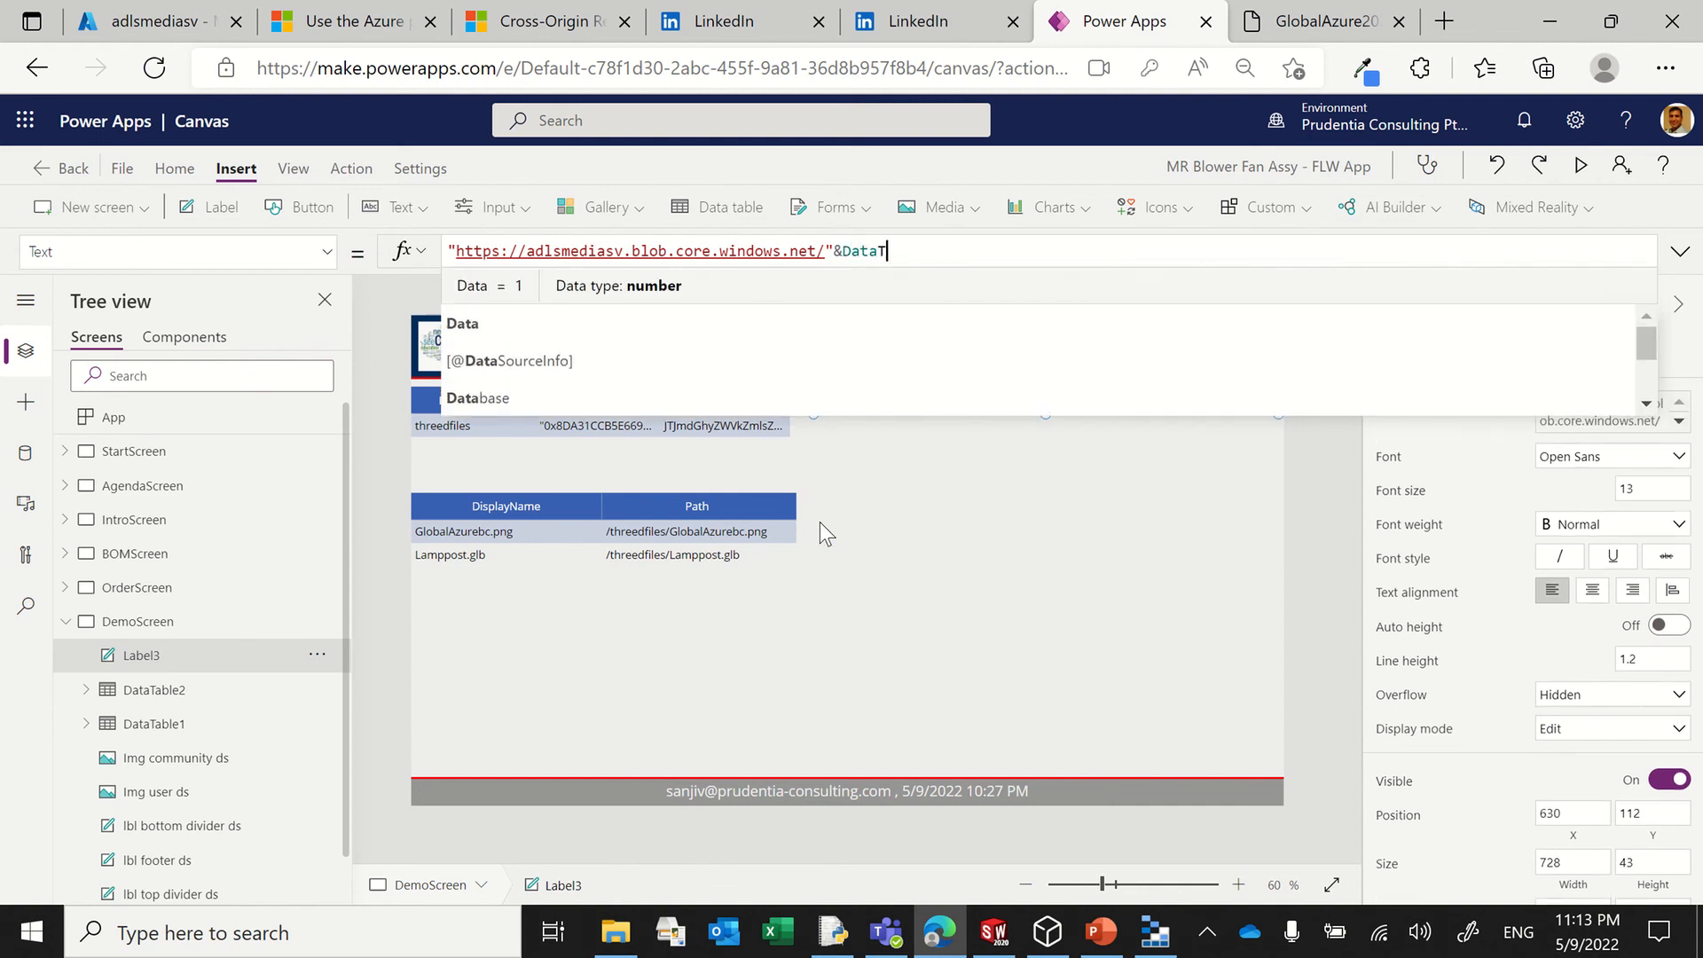
{"action": "key", "text": "Down"}
{"action": "key", "text": "Down"}
{"action": "key", "text": "Tab"}
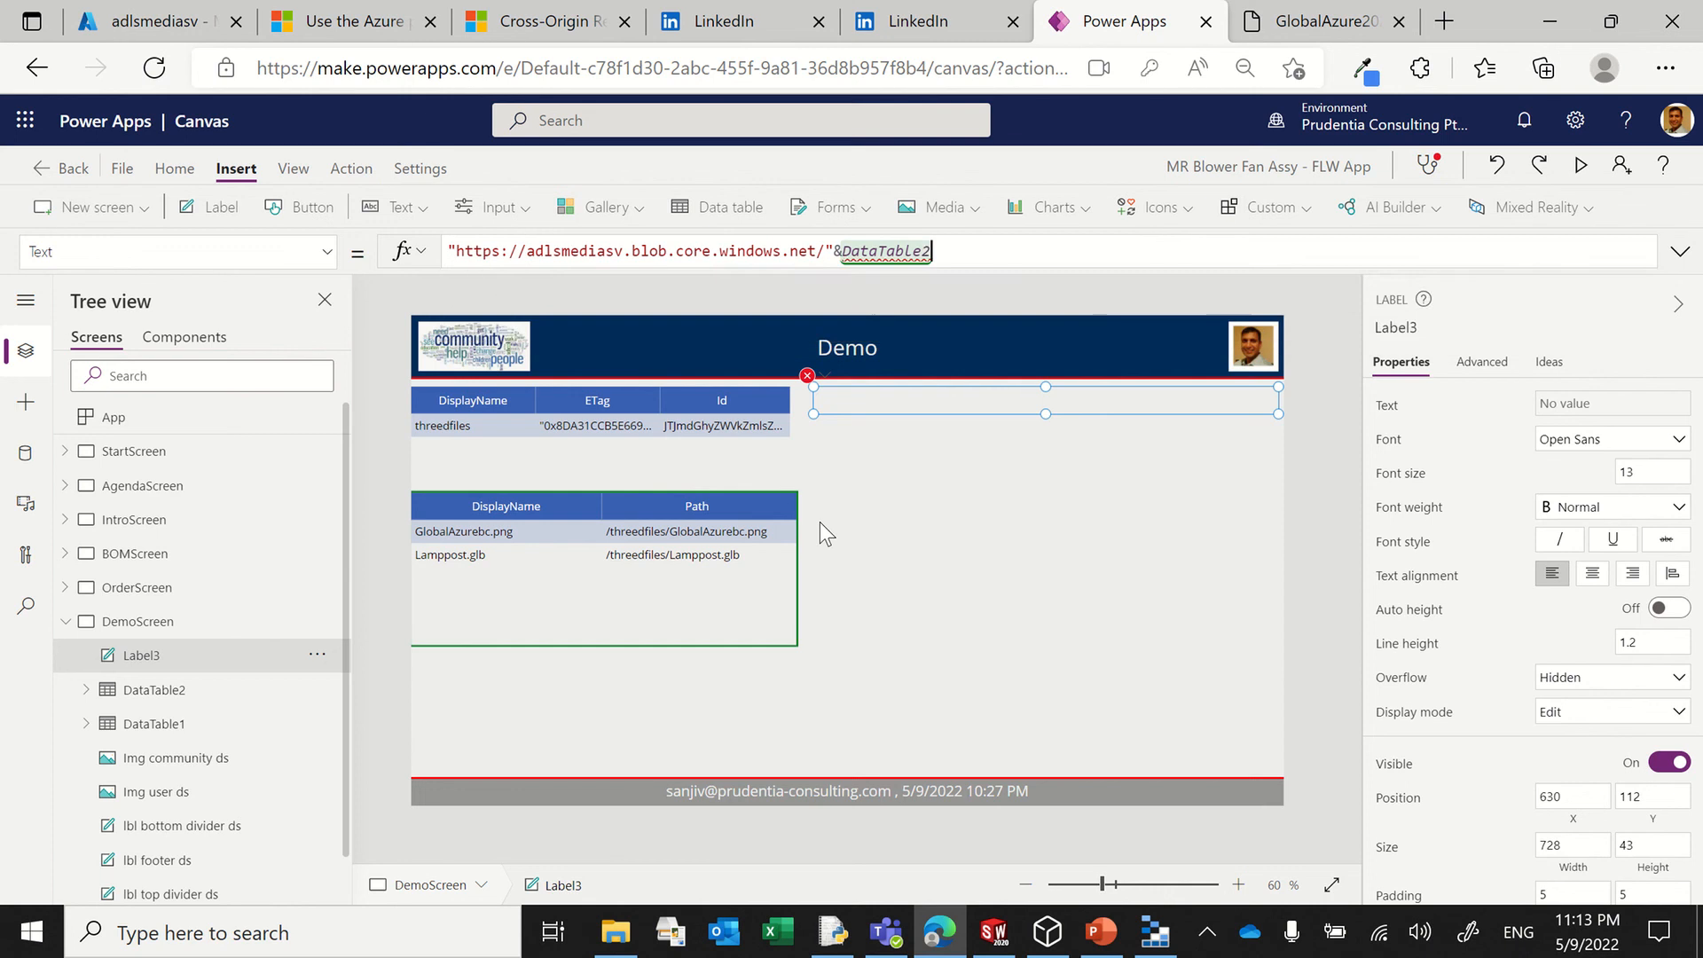
{"action": "type", "text": ".Se"}
{"action": "key", "text": "Tab"}
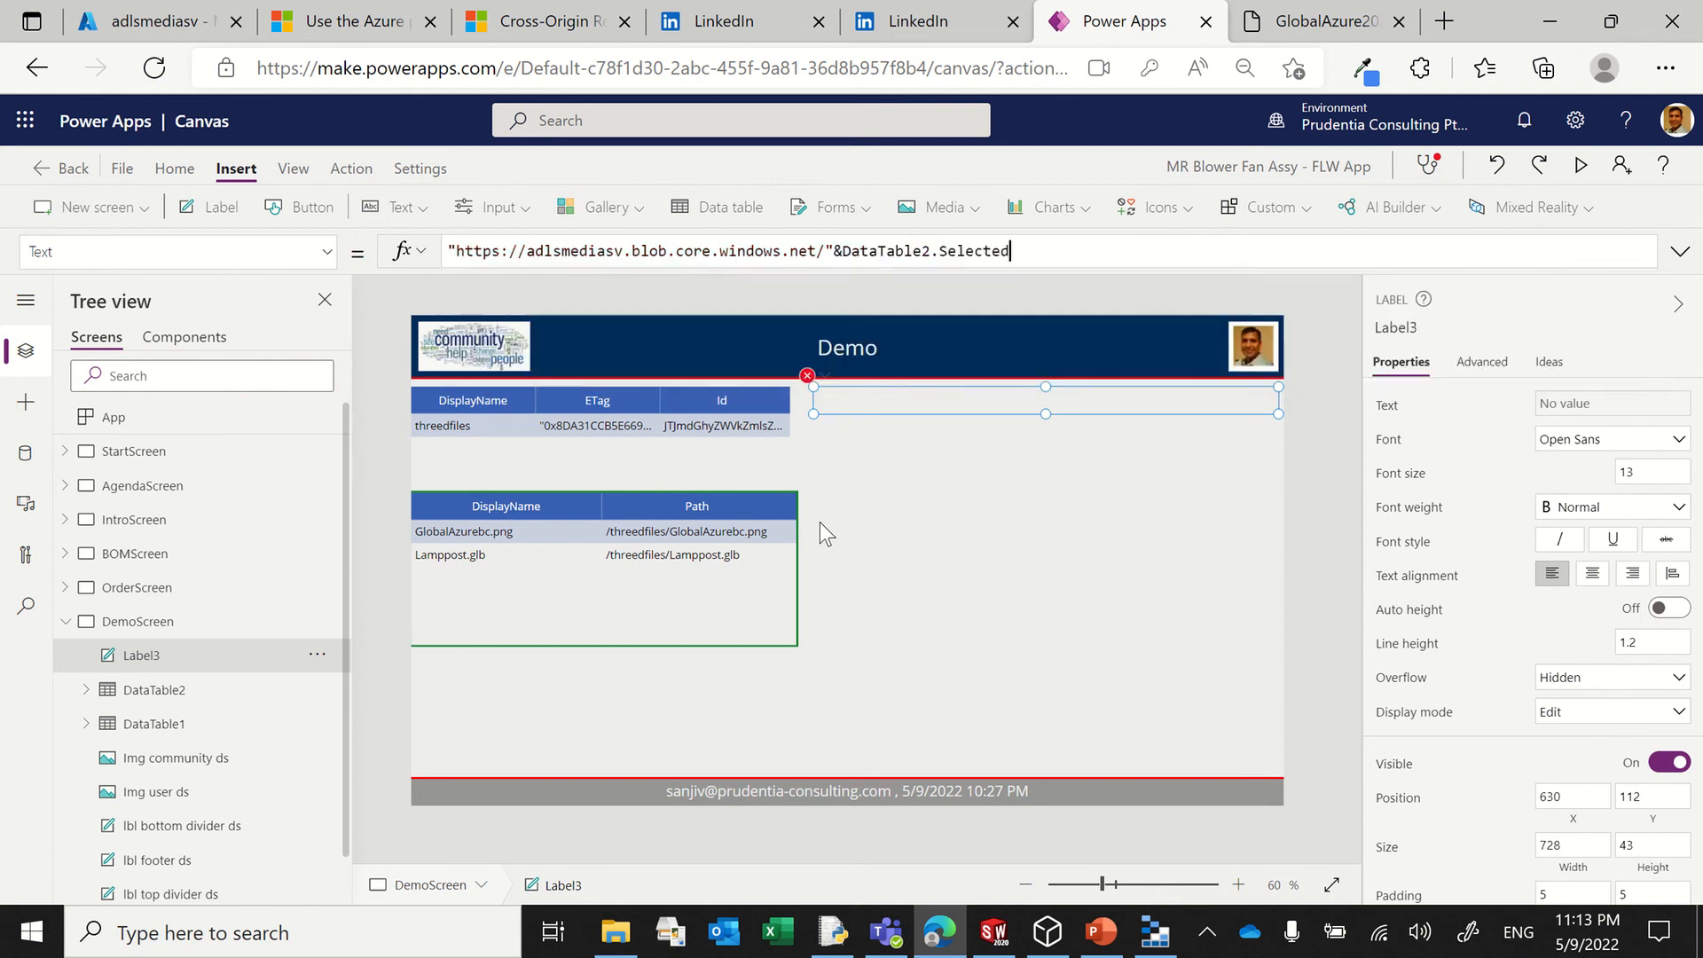
{"action": "type", "text": ".Path"}
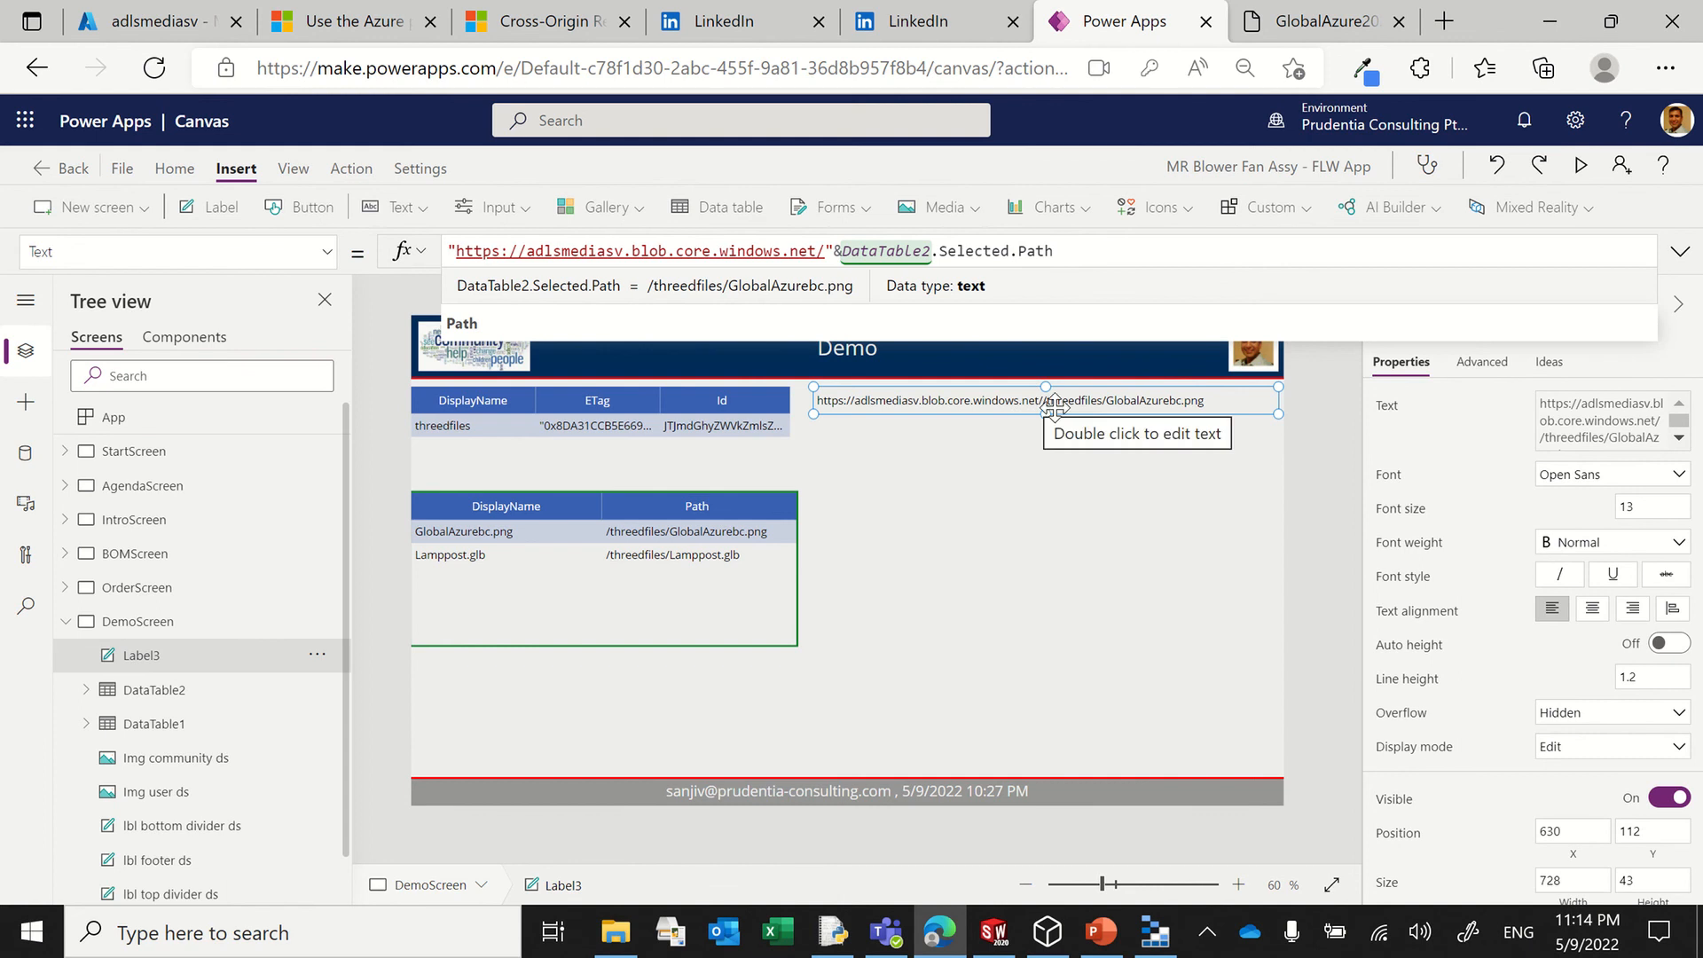
{"action": "left_click", "coordinate": [1088, 466]}
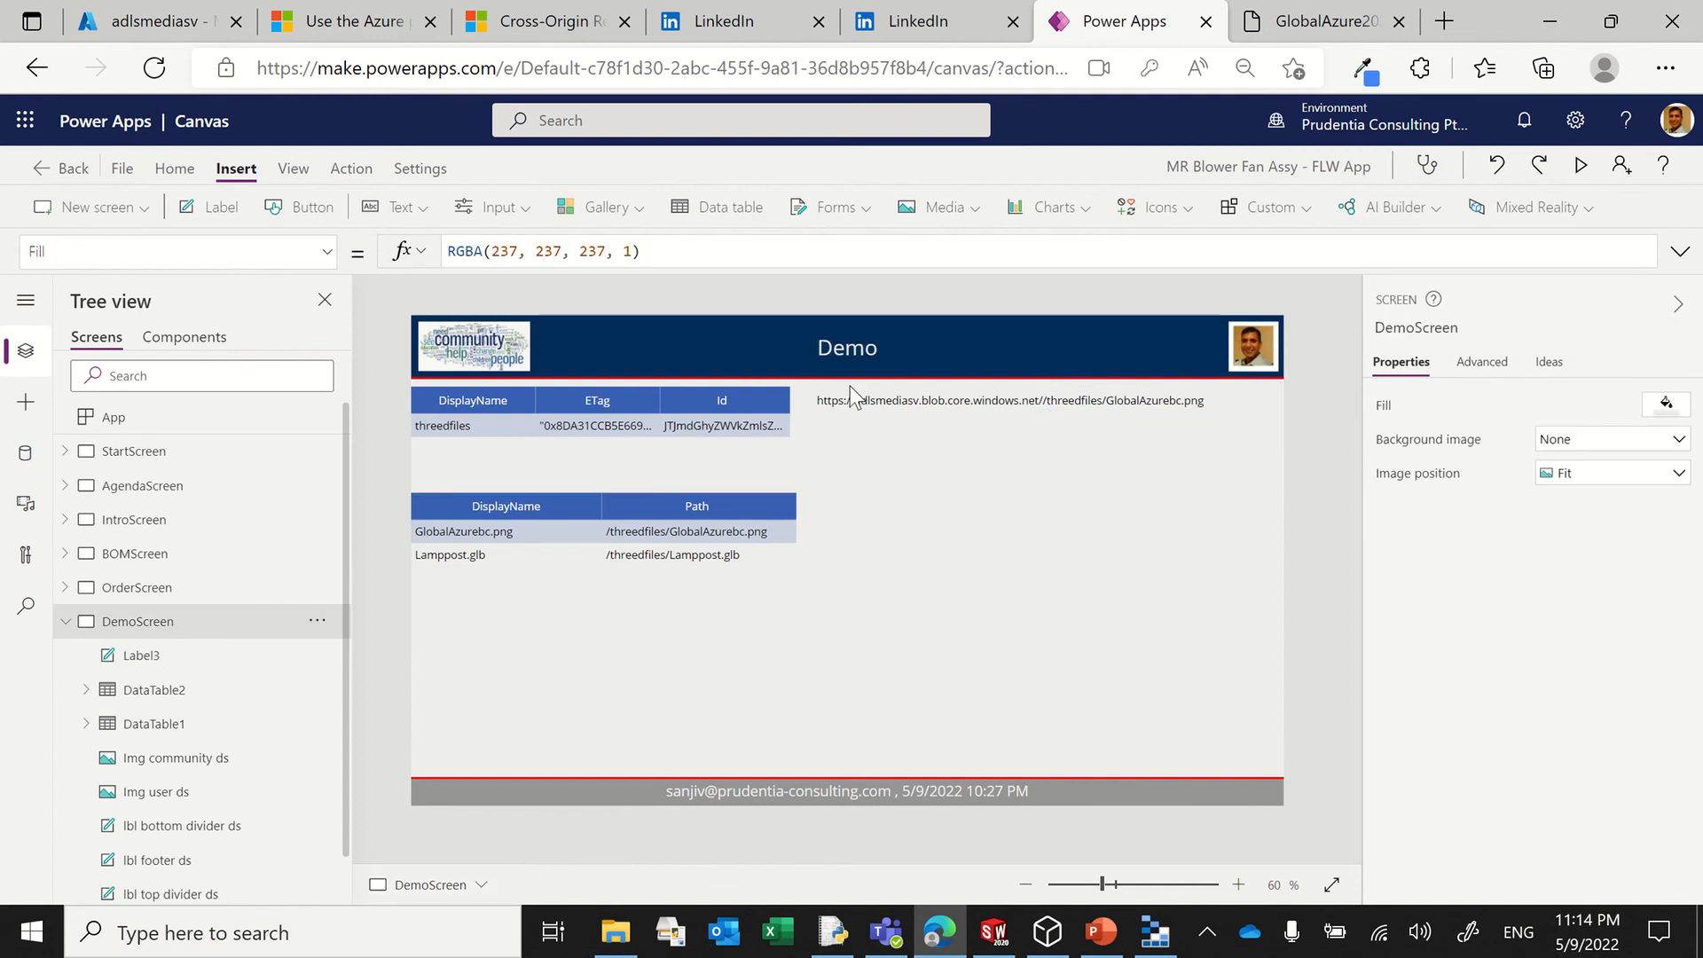
Step: Insert an image control below DataTable2's rows at about X 0, Y 453, sized about 286 by 273
{"action": "left_click", "coordinate": [974, 213]}
{"action": "left_click", "coordinate": [970, 254]}
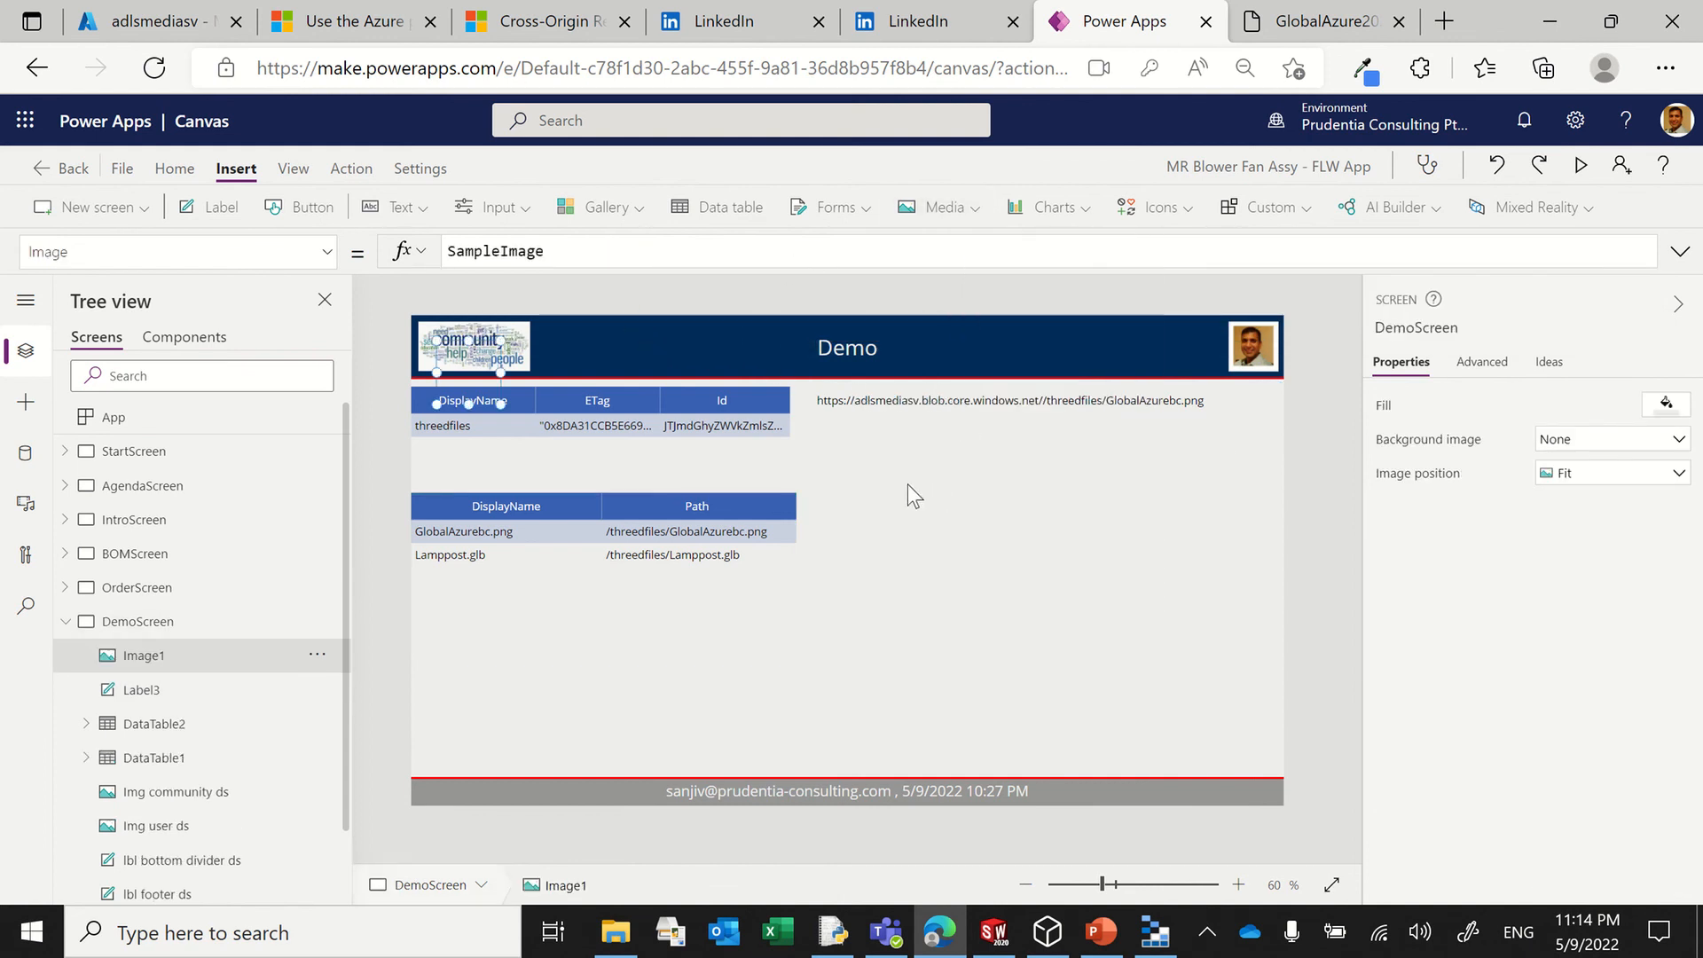
{"action": "left_click_drag", "start_coordinate": [452, 360], "coordinate": [596, 780]}
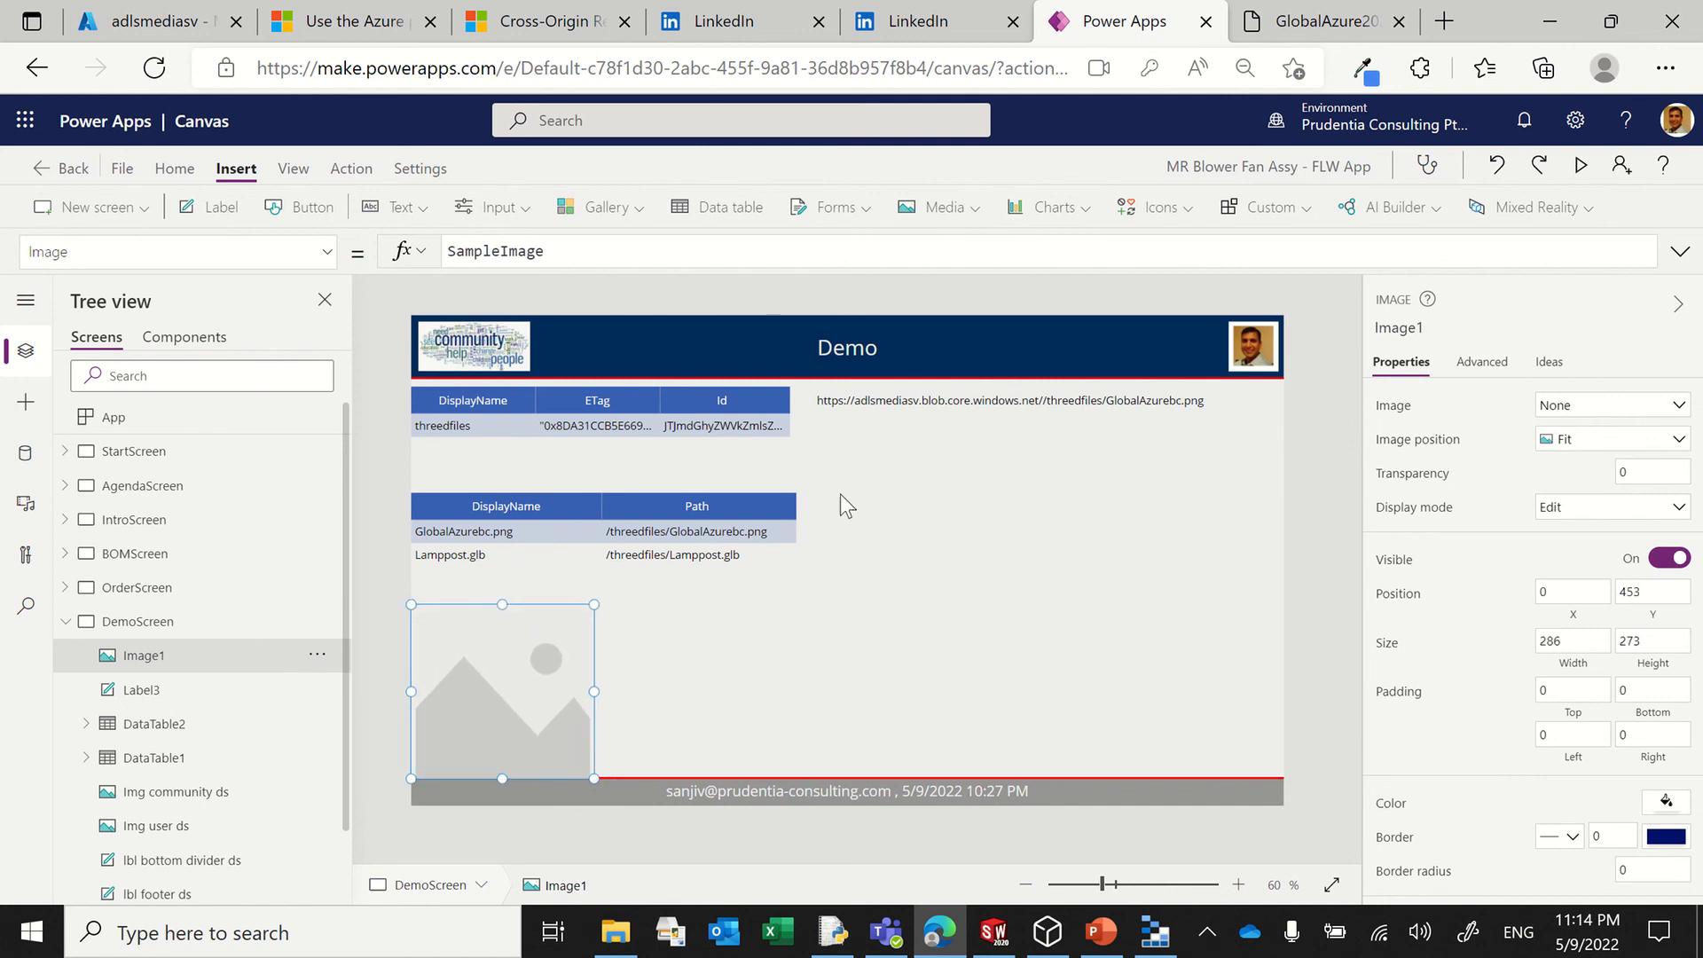
{"action": "left_click", "coordinate": [839, 642]}
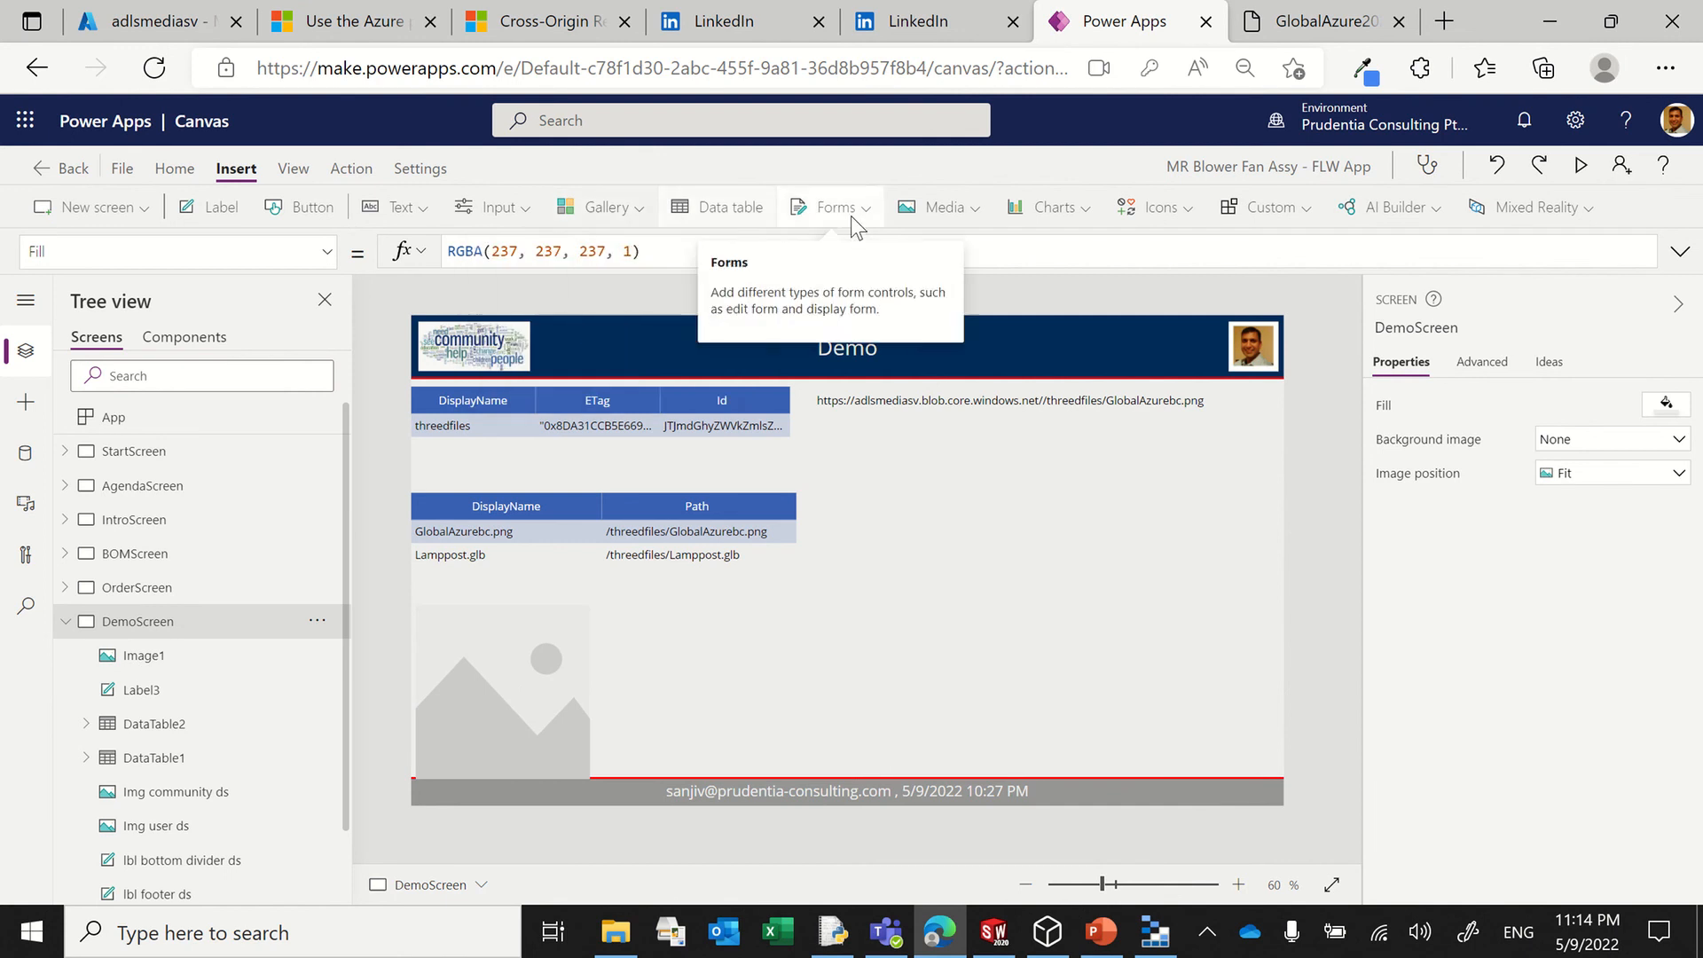
Step: Insert a 3D object control and place it in DemoScreen's lower-right corner at about X 966, Y 323
{"action": "left_click", "coordinate": [958, 213]}
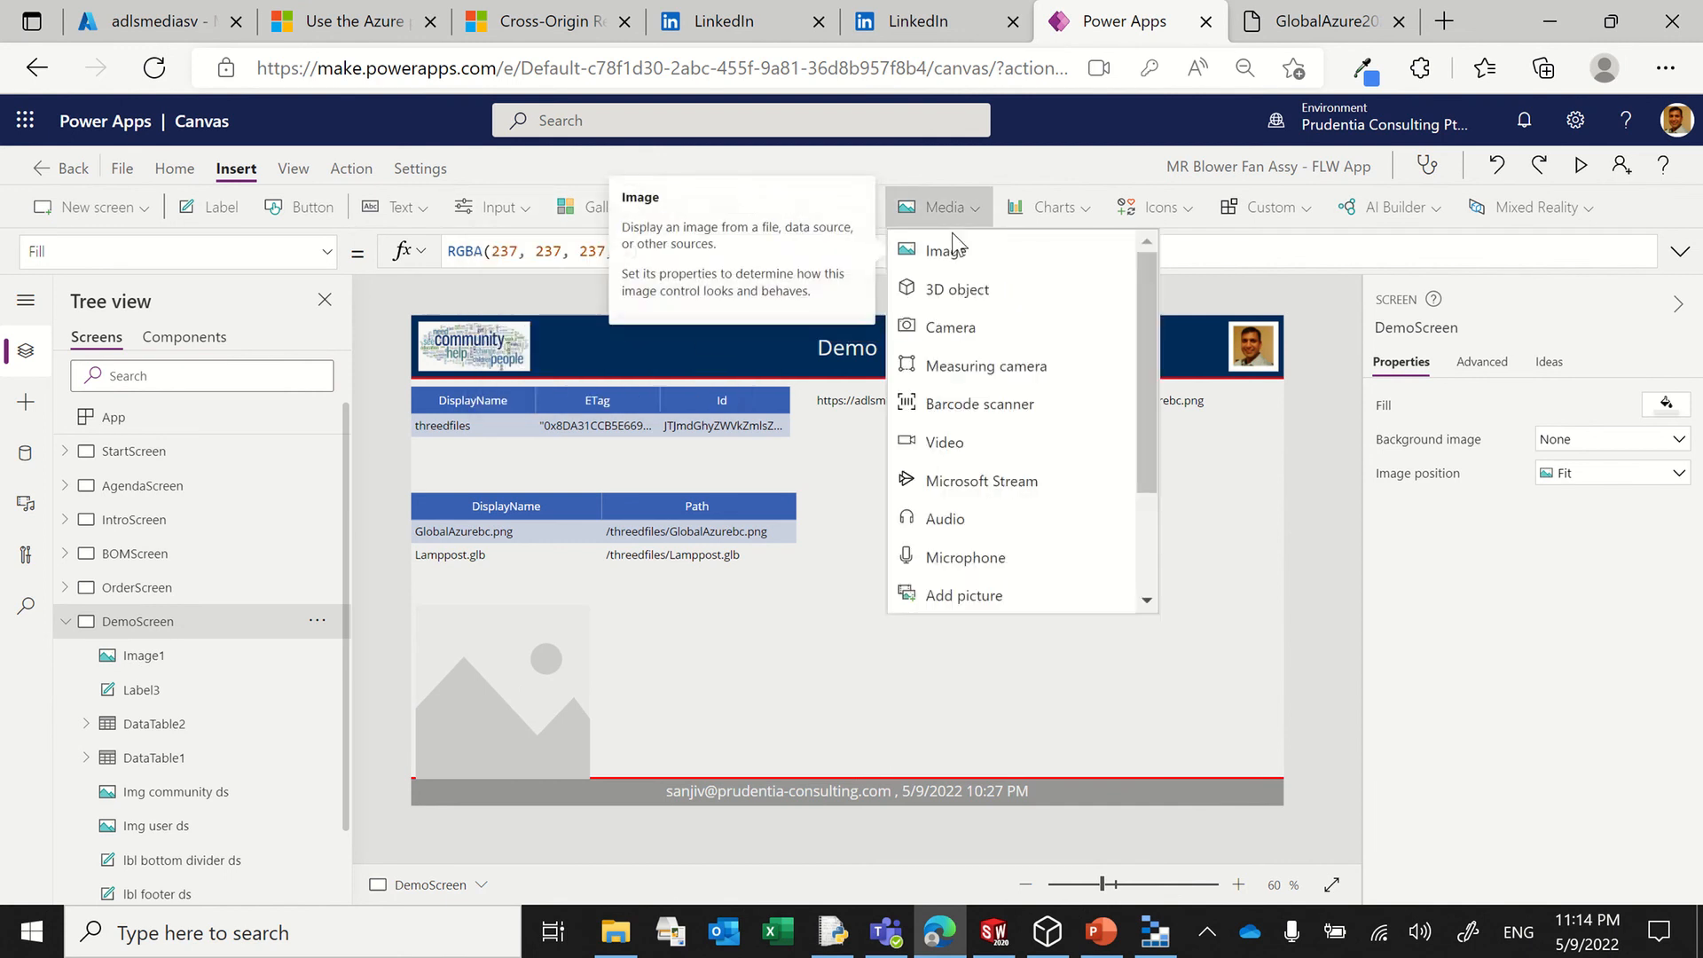
{"action": "left_click", "coordinate": [963, 289]}
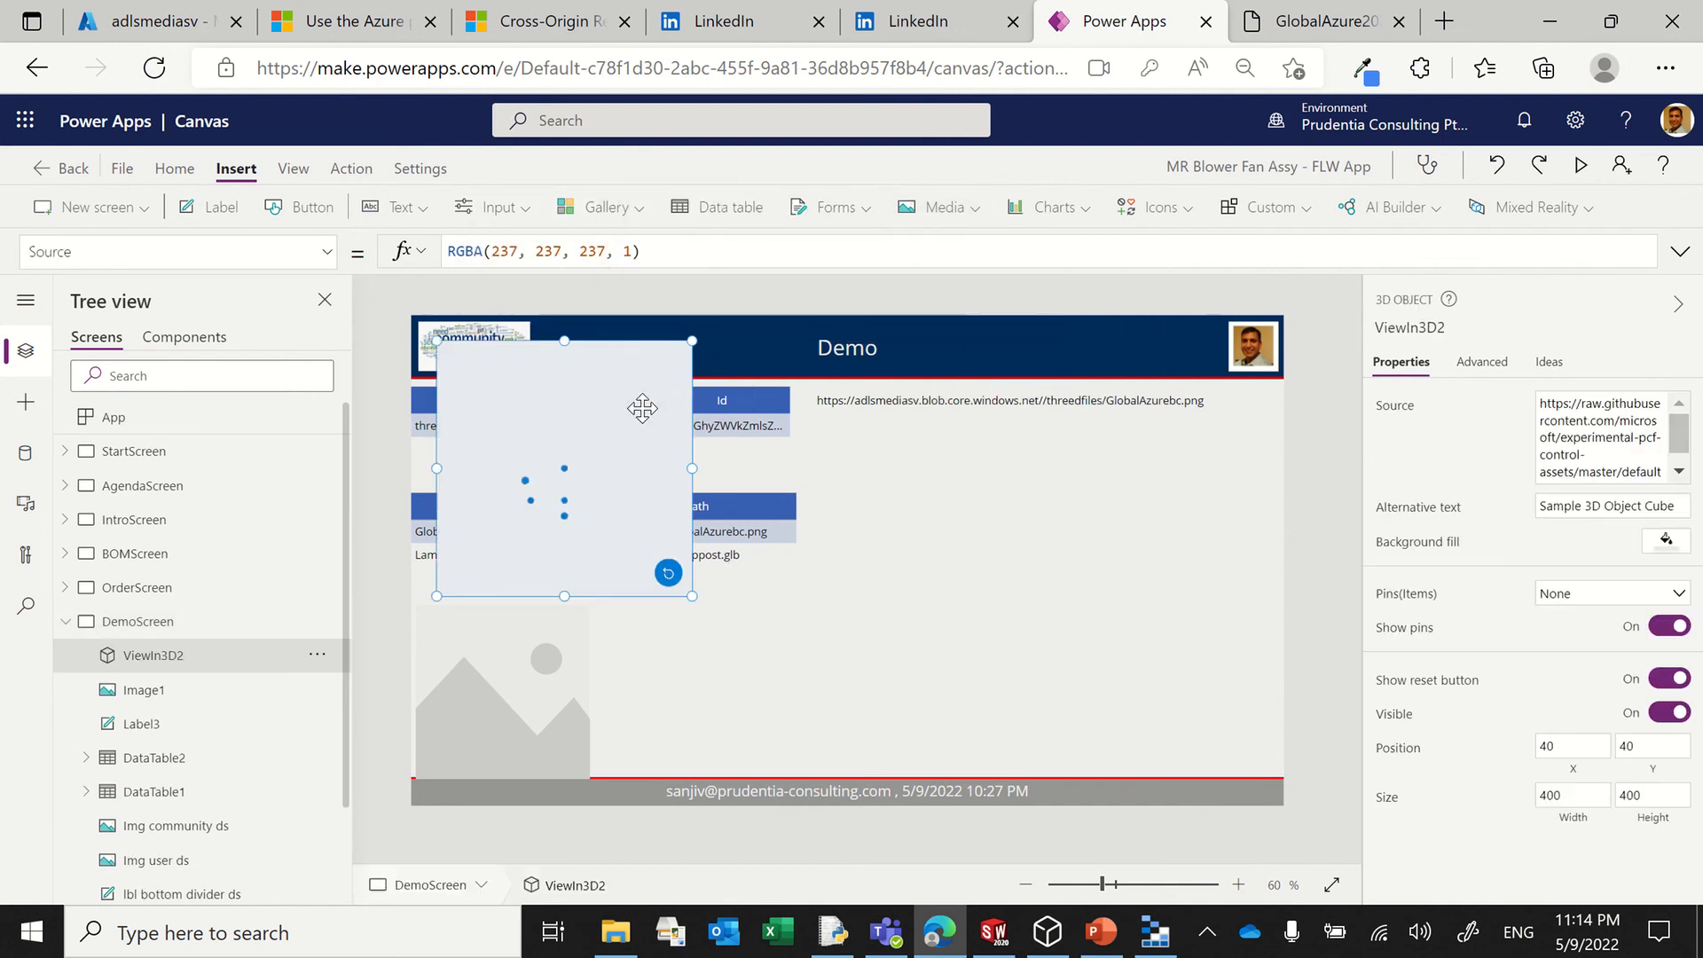
{"action": "left_click_drag", "start_coordinate": [631, 354], "coordinate": [1274, 527]}
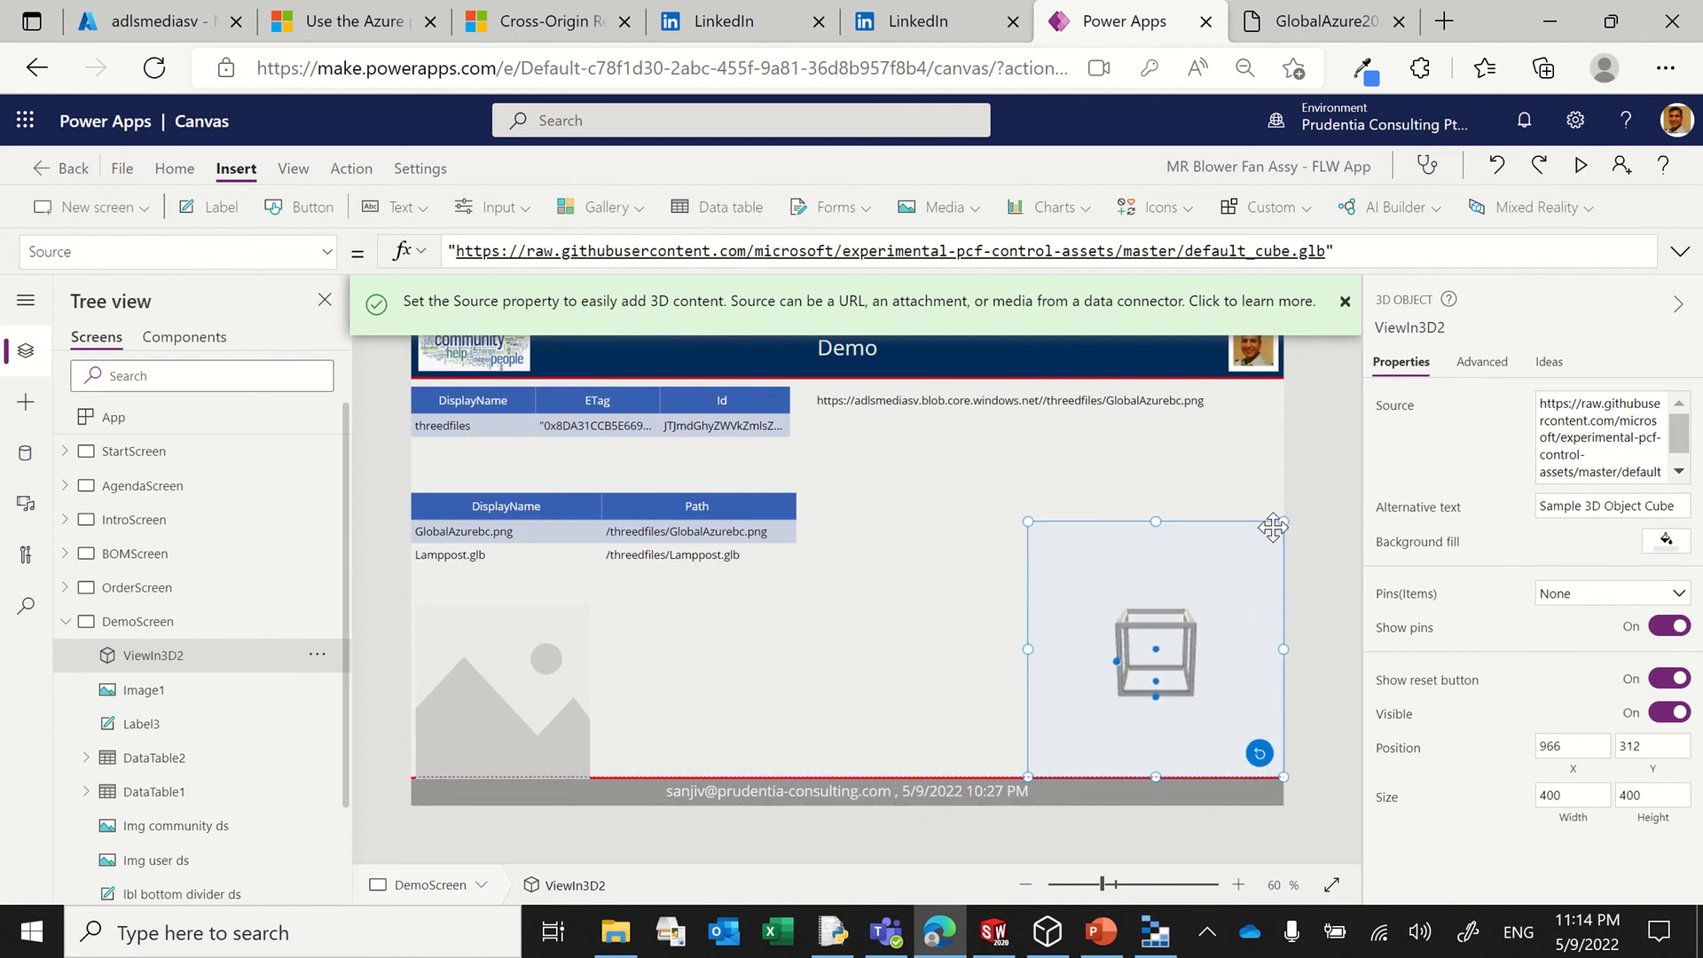
Step: Enlarge Image1 to about 352 by 323 and set its Image formula to Label3.Text
{"action": "left_click", "coordinate": [507, 642]}
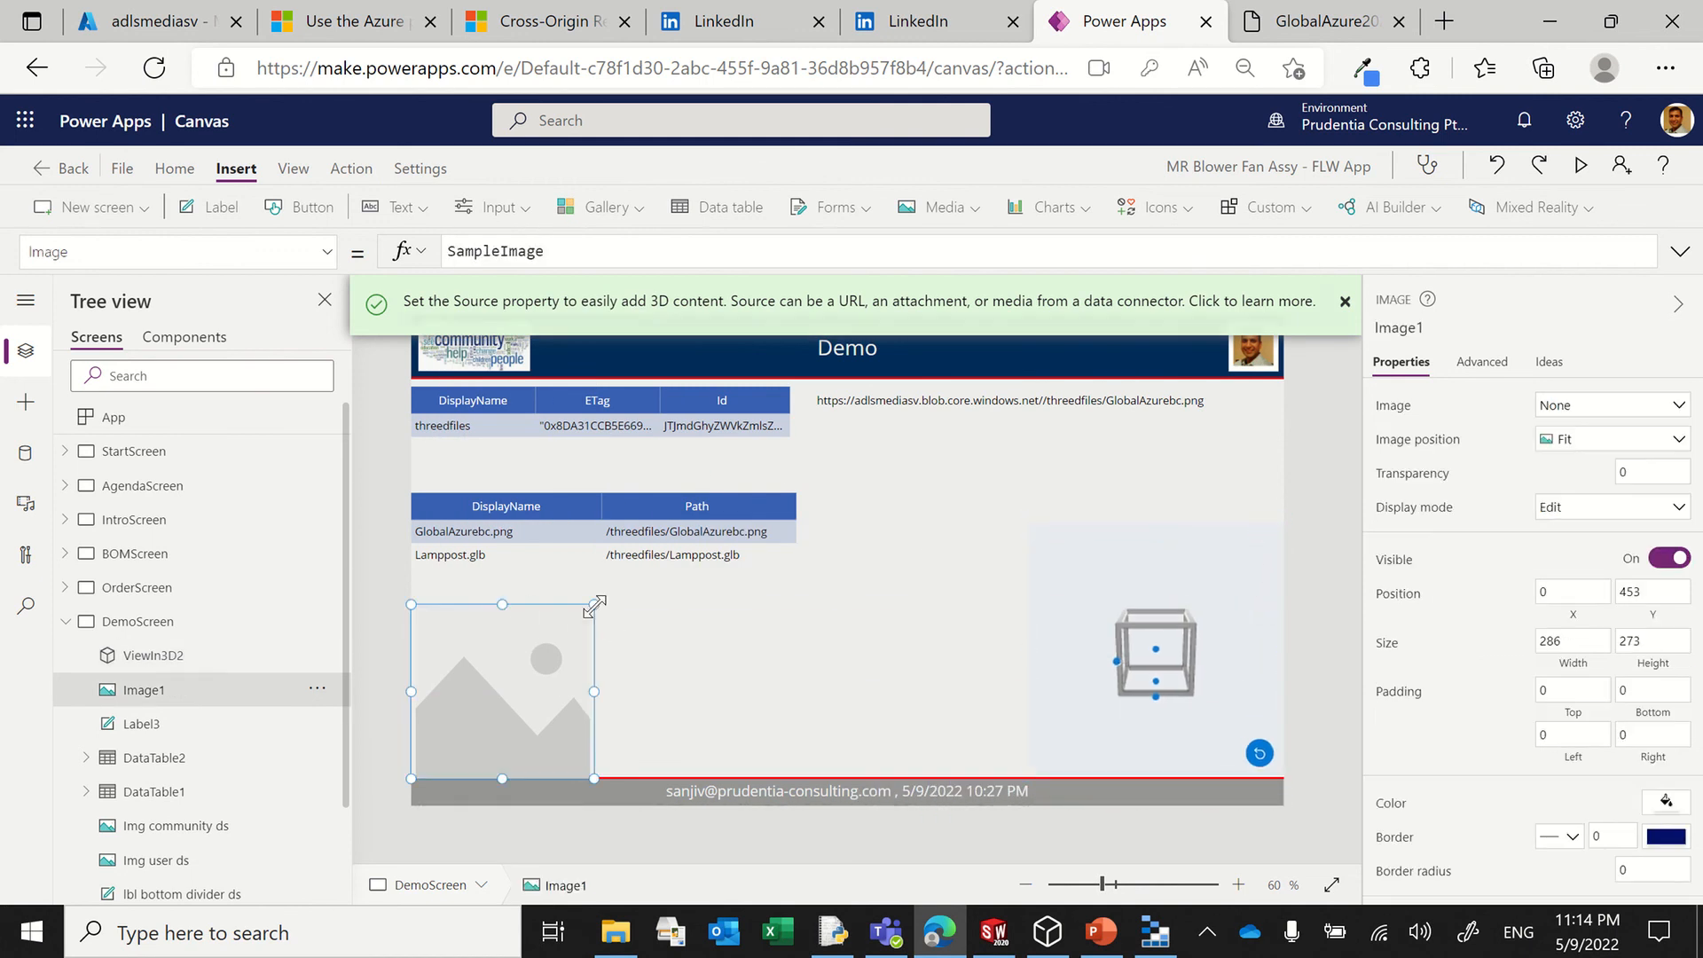
{"action": "left_click_drag", "start_coordinate": [594, 605], "coordinate": [636, 572]}
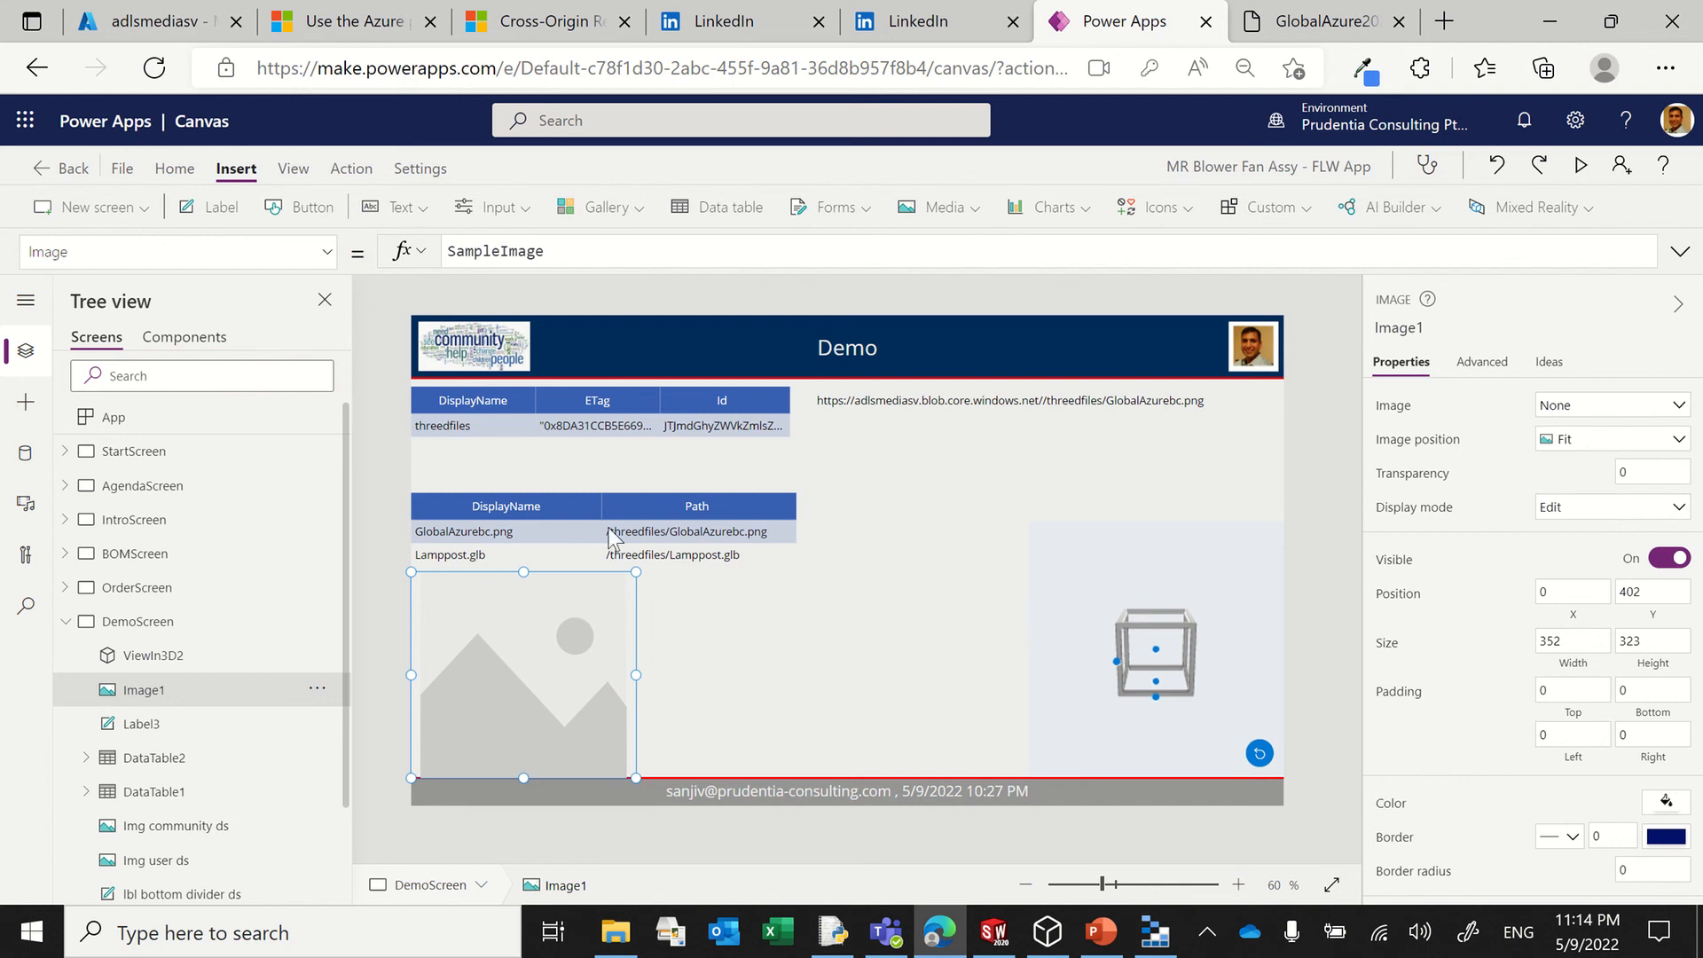
{"action": "left_click_drag", "start_coordinate": [603, 251], "coordinate": [381, 248]}
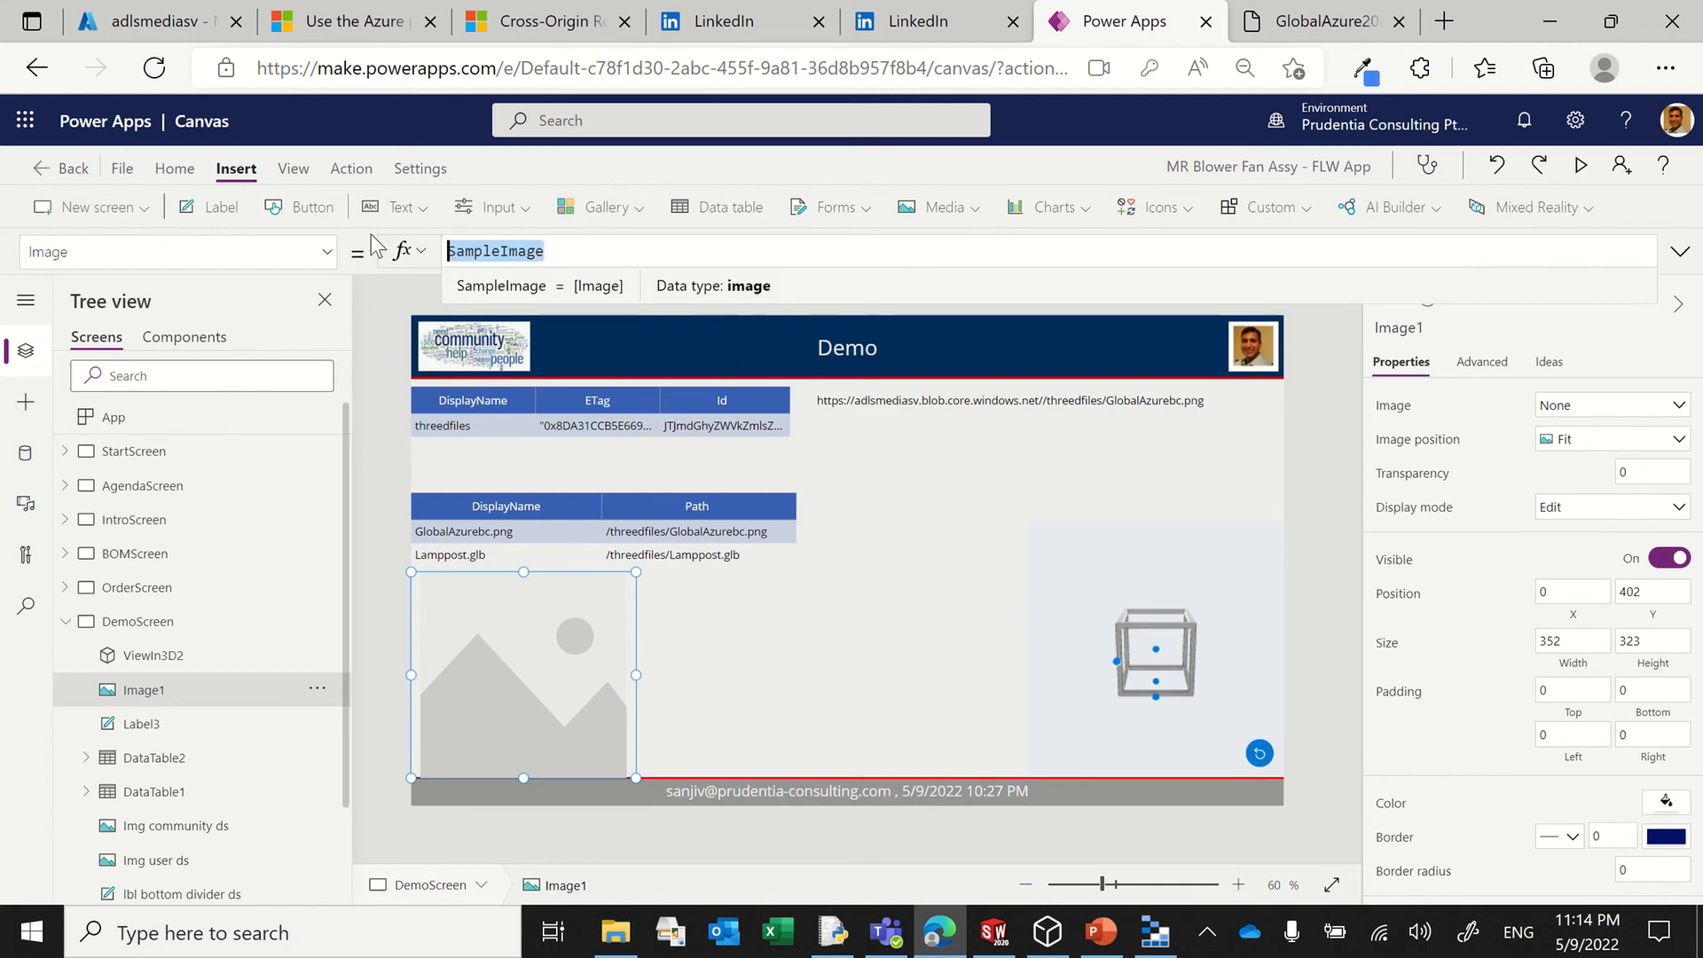
{"action": "type", "text": "Labe"}
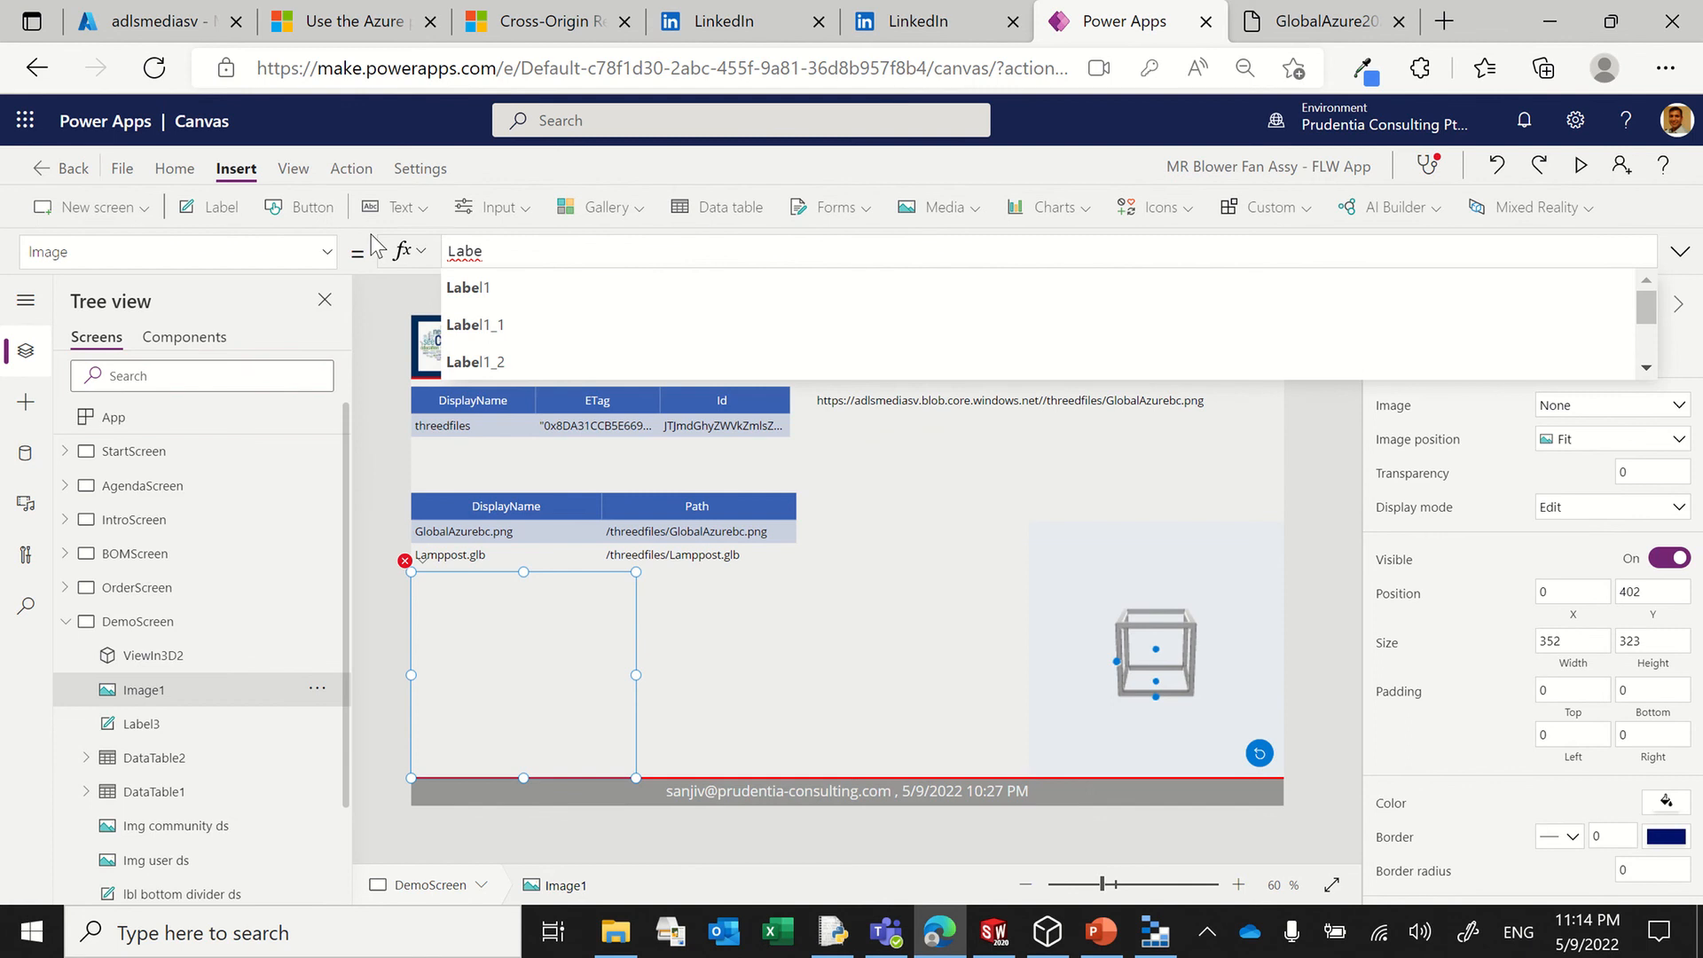
{"action": "key", "text": "Down"}
{"action": "key", "text": "Down"}
{"action": "key", "text": "Down"}
{"action": "key", "text": "Down"}
{"action": "key", "text": "Down"}
{"action": "key", "text": "Down"}
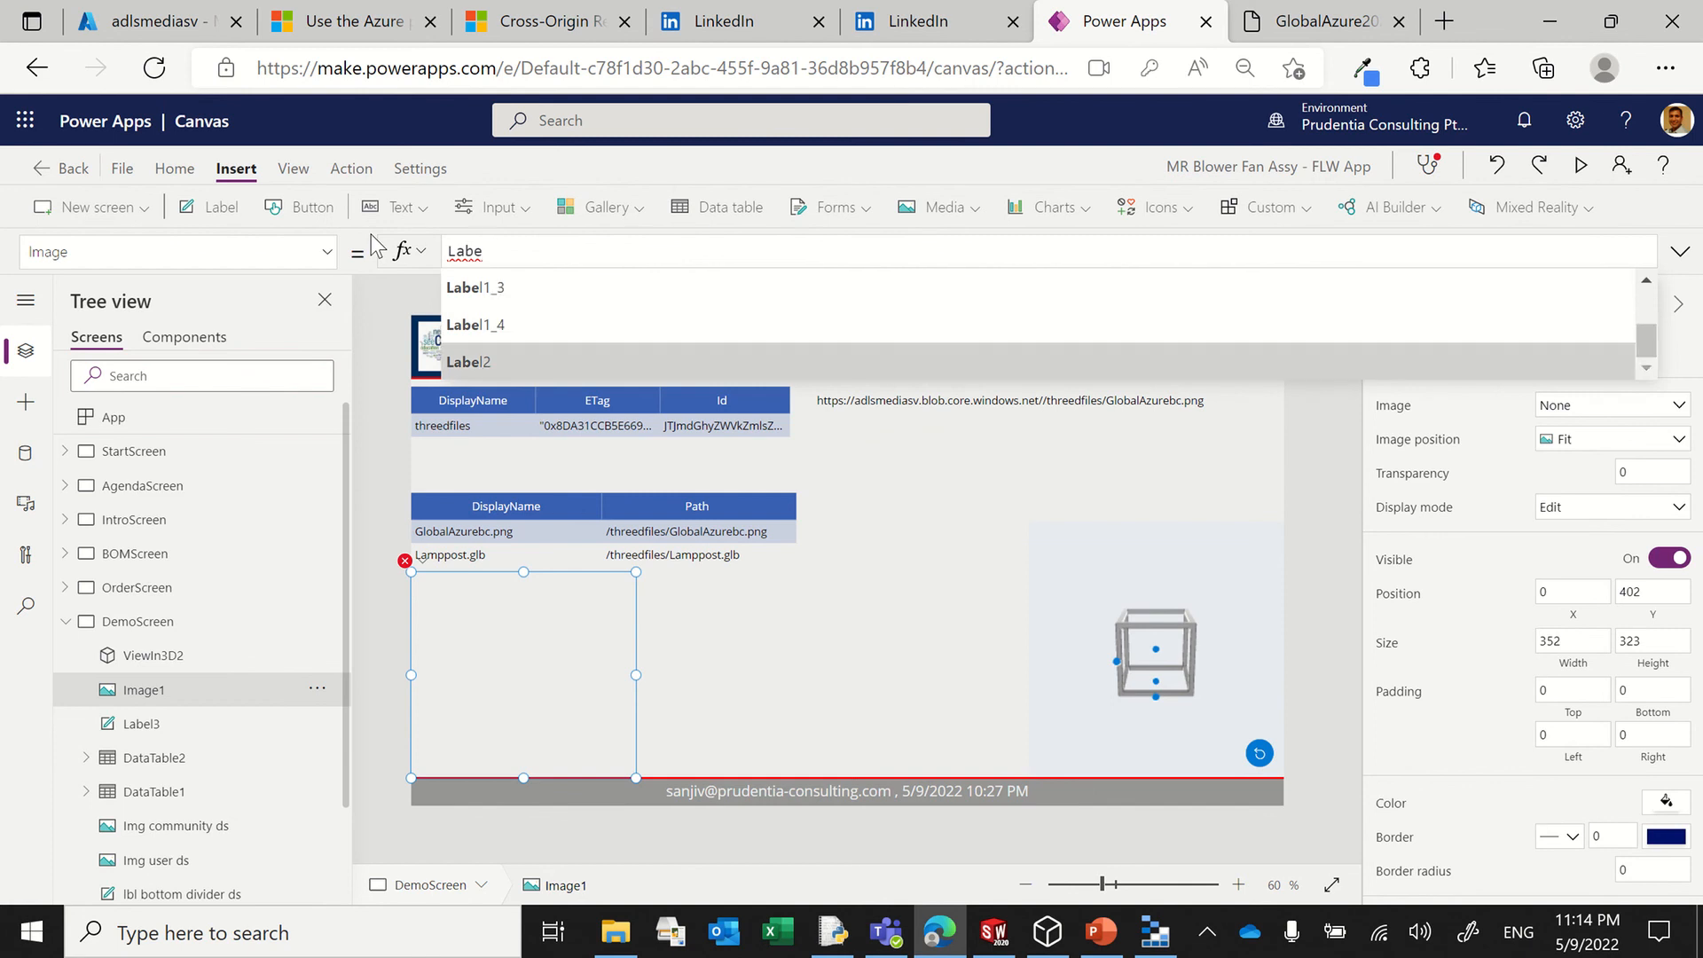
{"action": "key", "text": "Up"}
{"action": "key", "text": "Tab"}
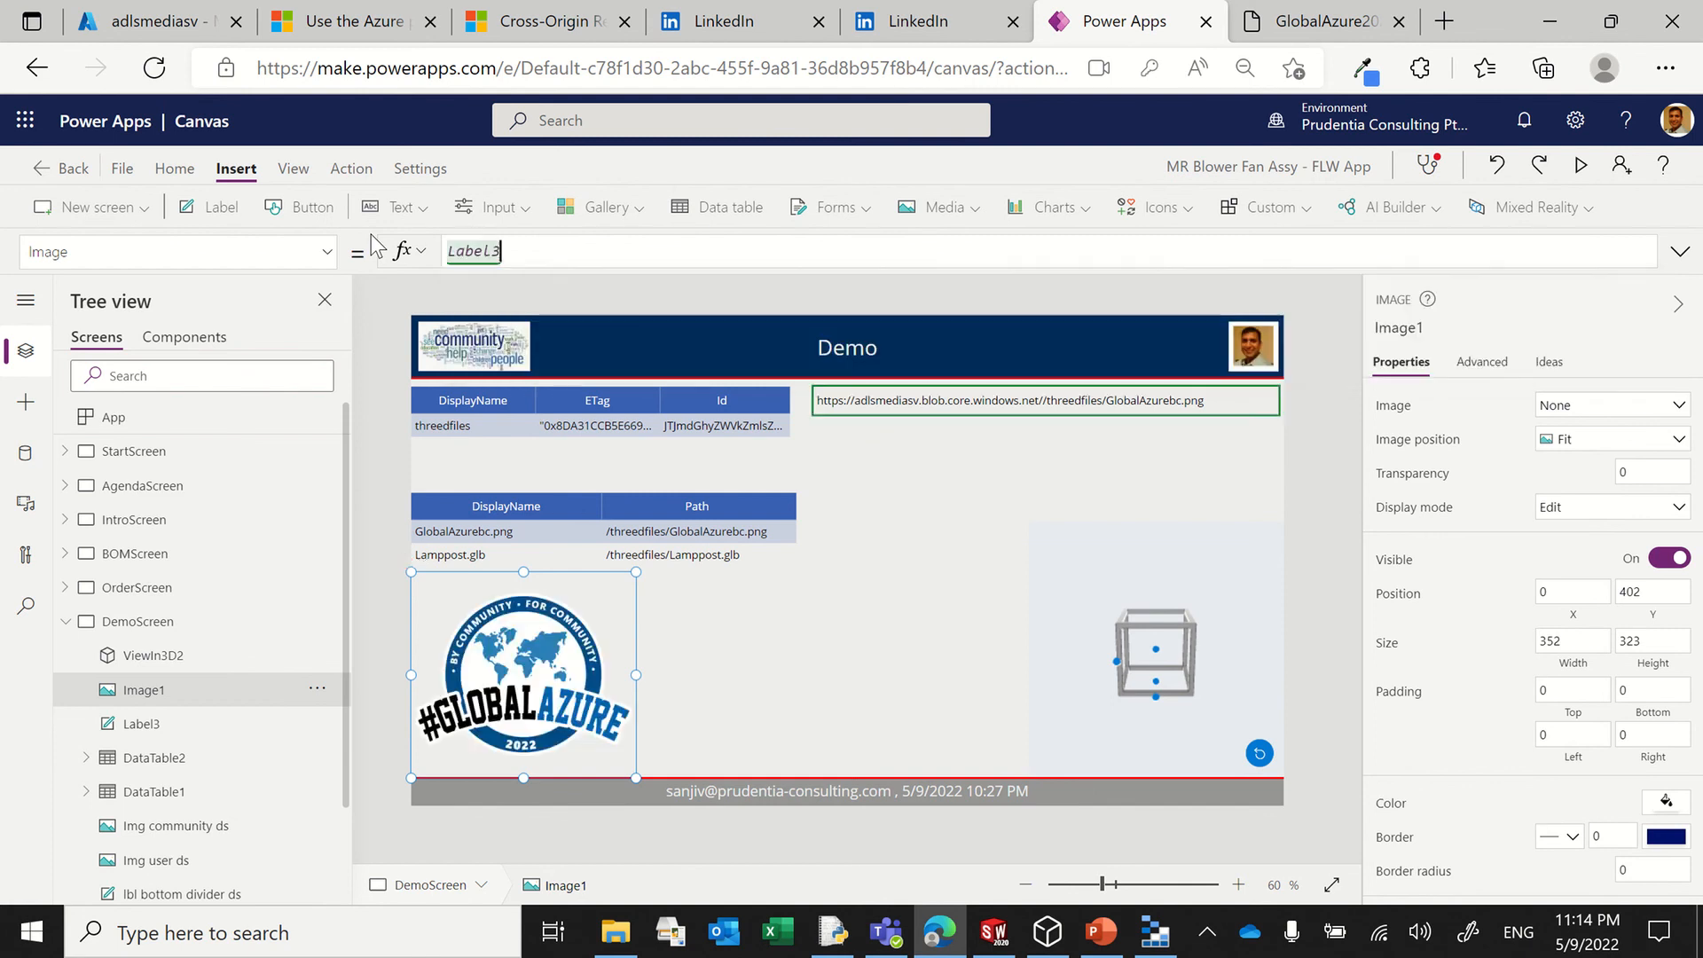
{"action": "type", "text": ".Text"}
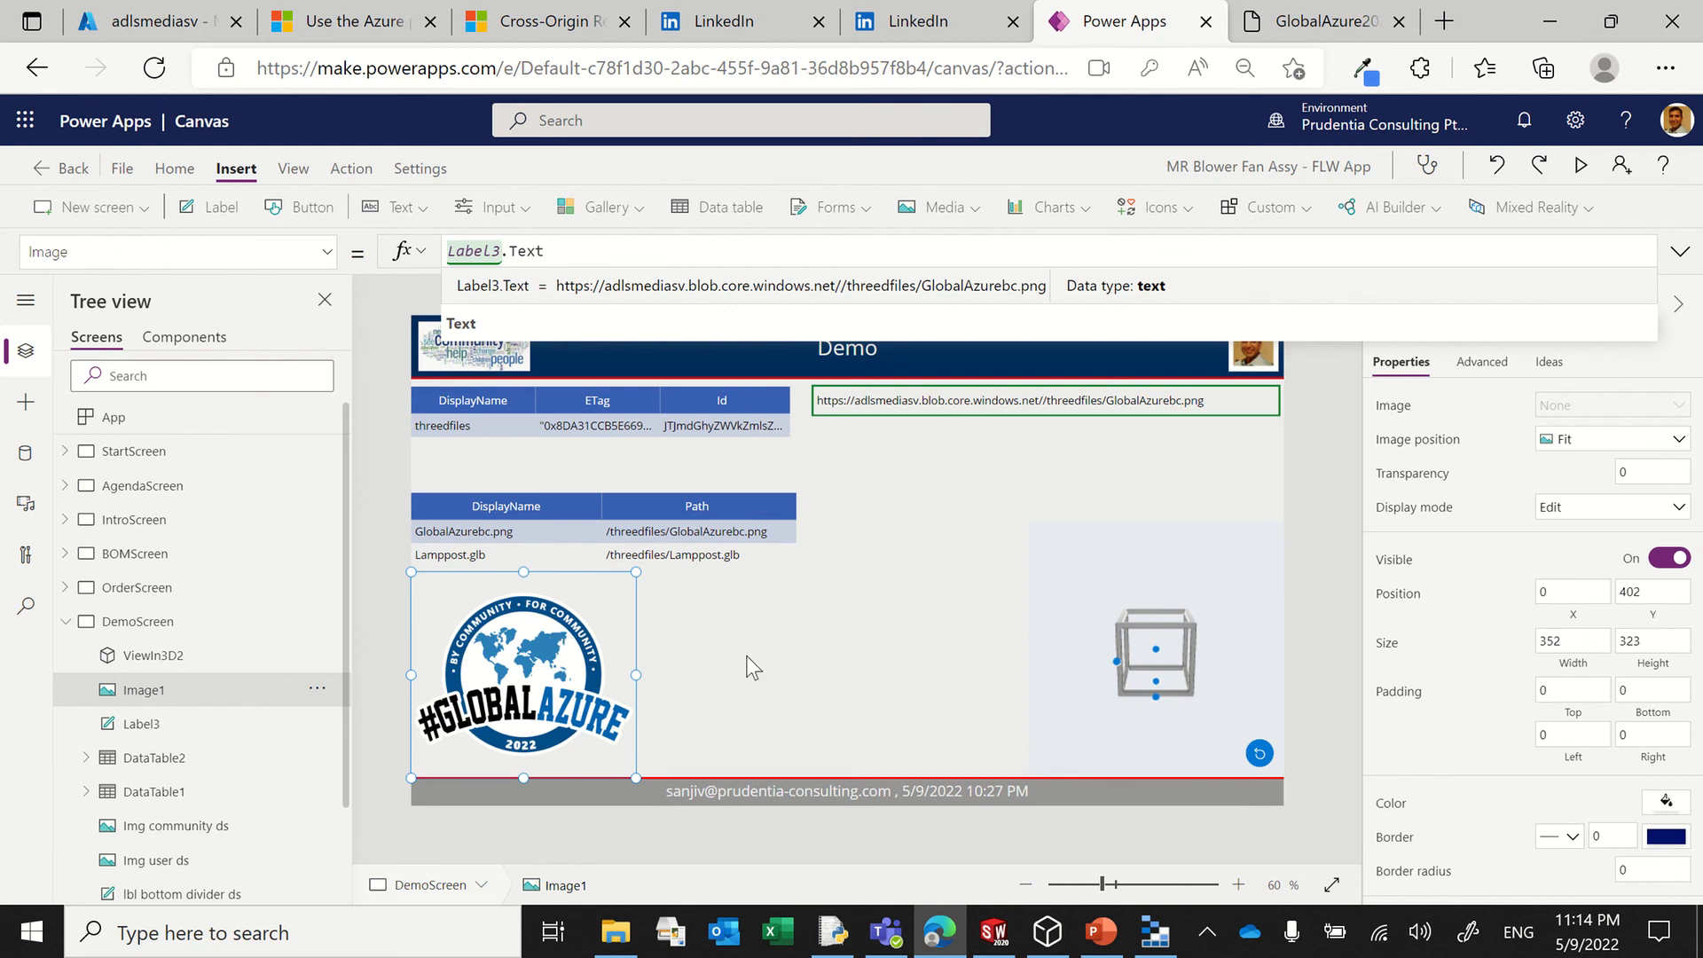
Step: Replace the default cube URL in ViewIn3D2's Source with the formula Label3.Text
{"action": "left_click", "coordinate": [1046, 615]}
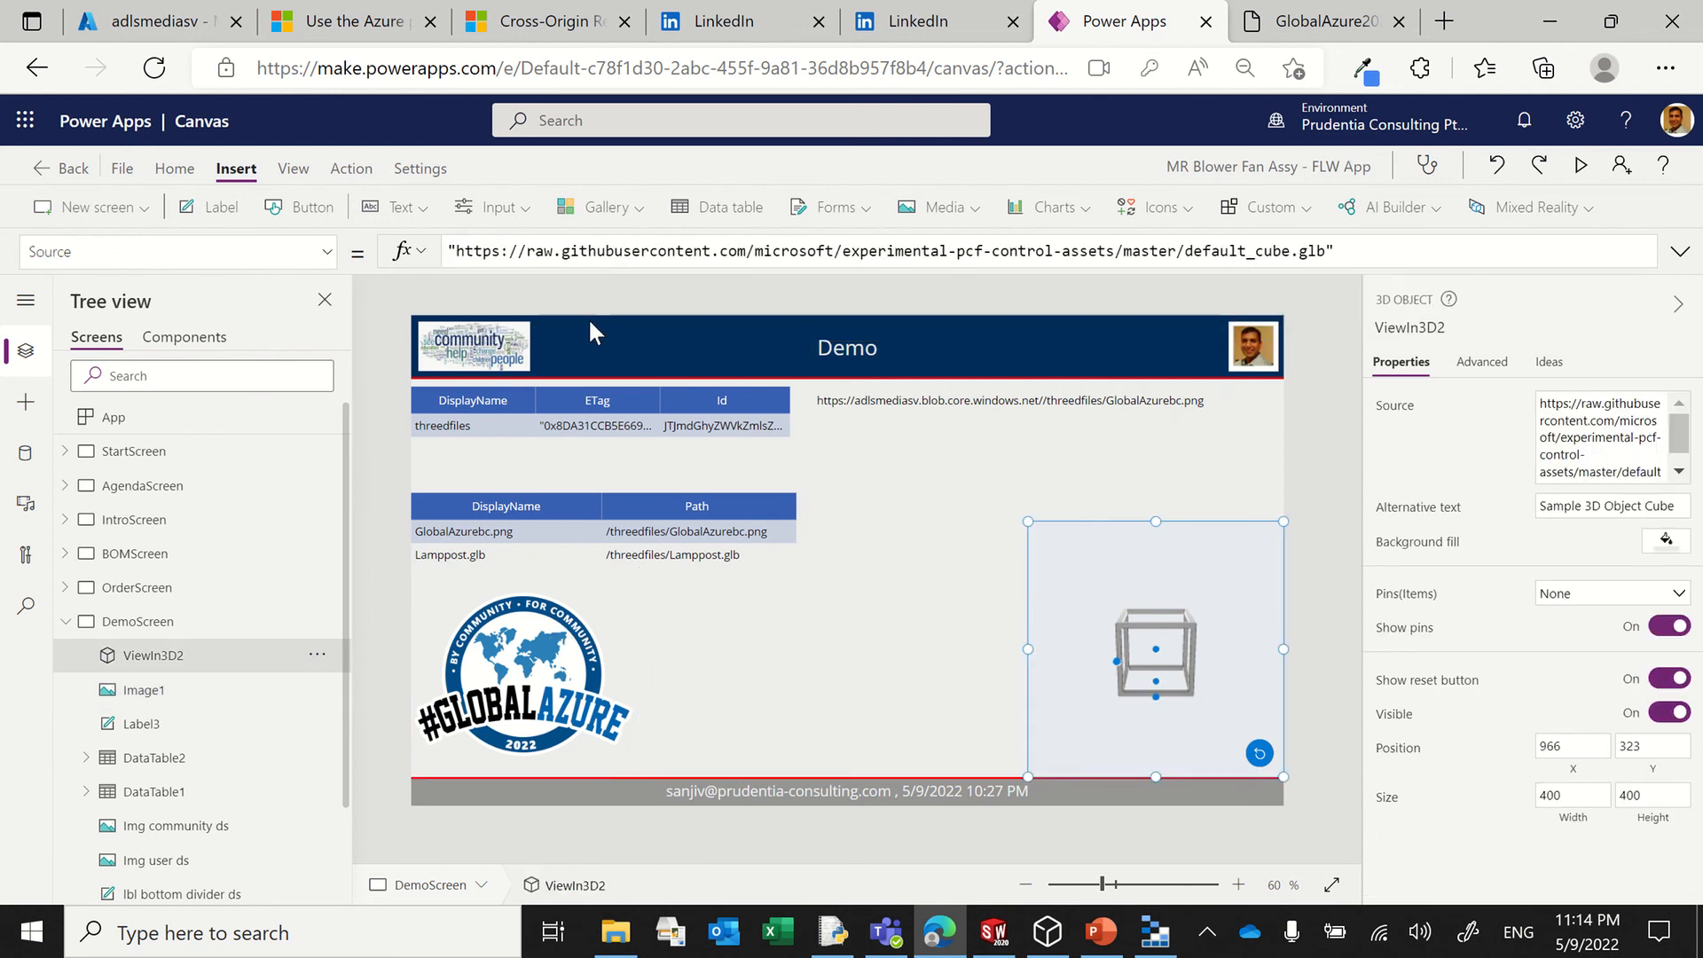
{"action": "left_click_drag", "start_coordinate": [1324, 250], "coordinate": [451, 253]}
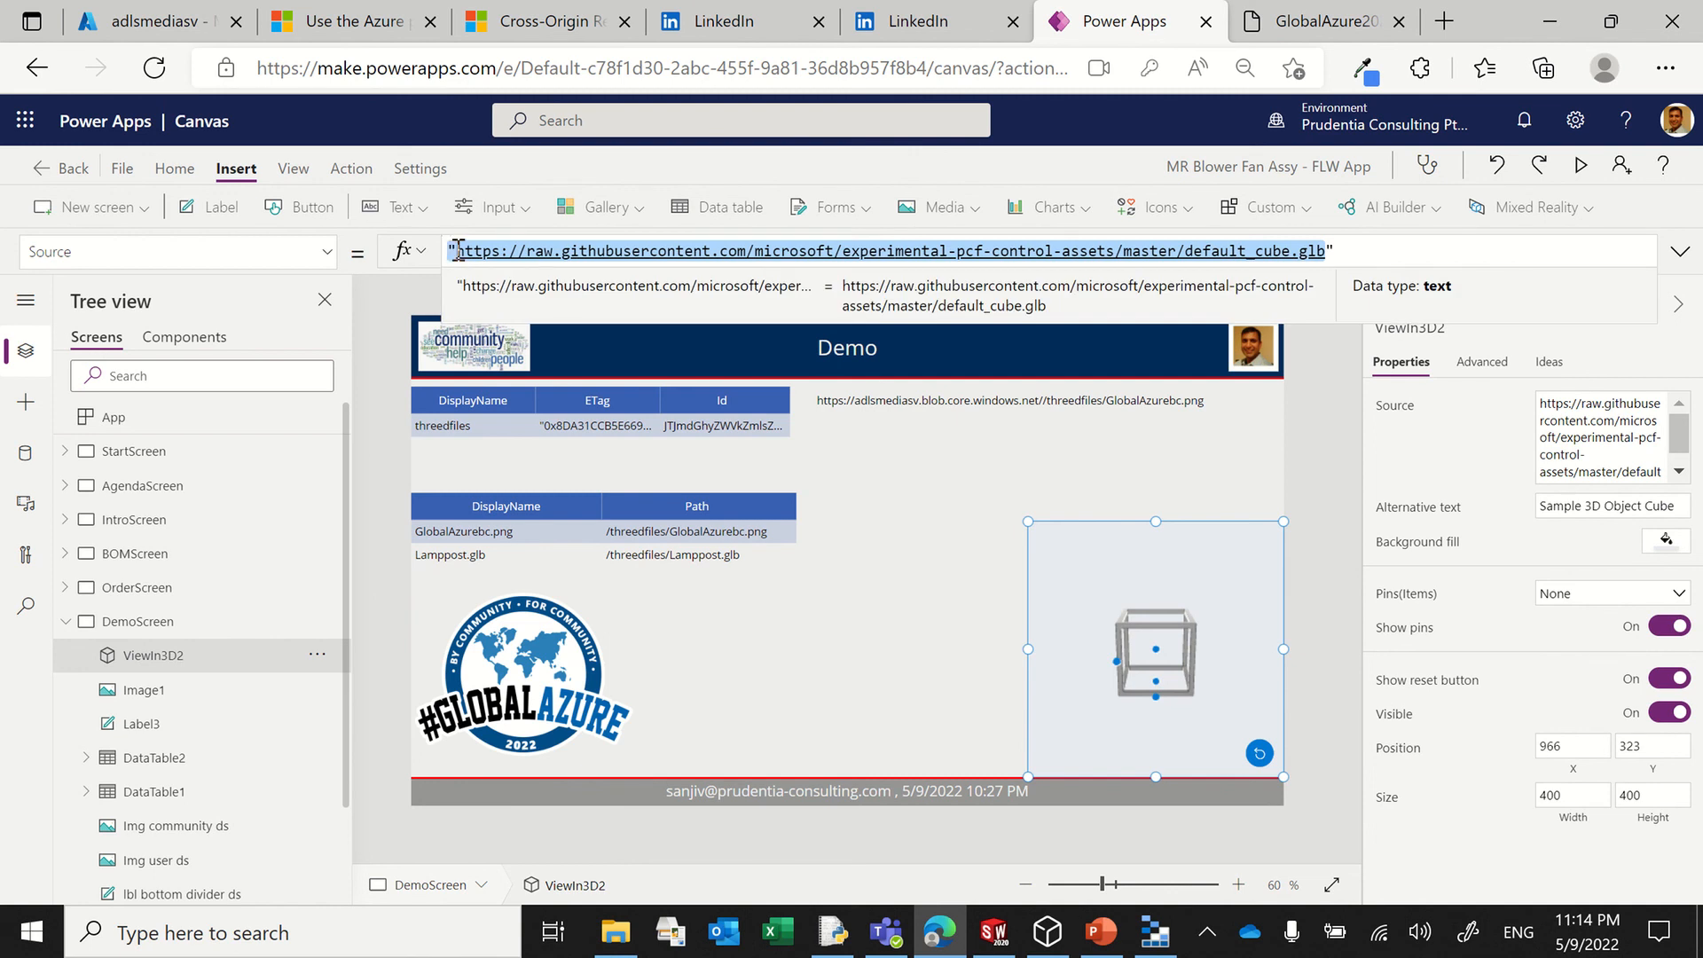
{"action": "key", "text": "BackSpace"}
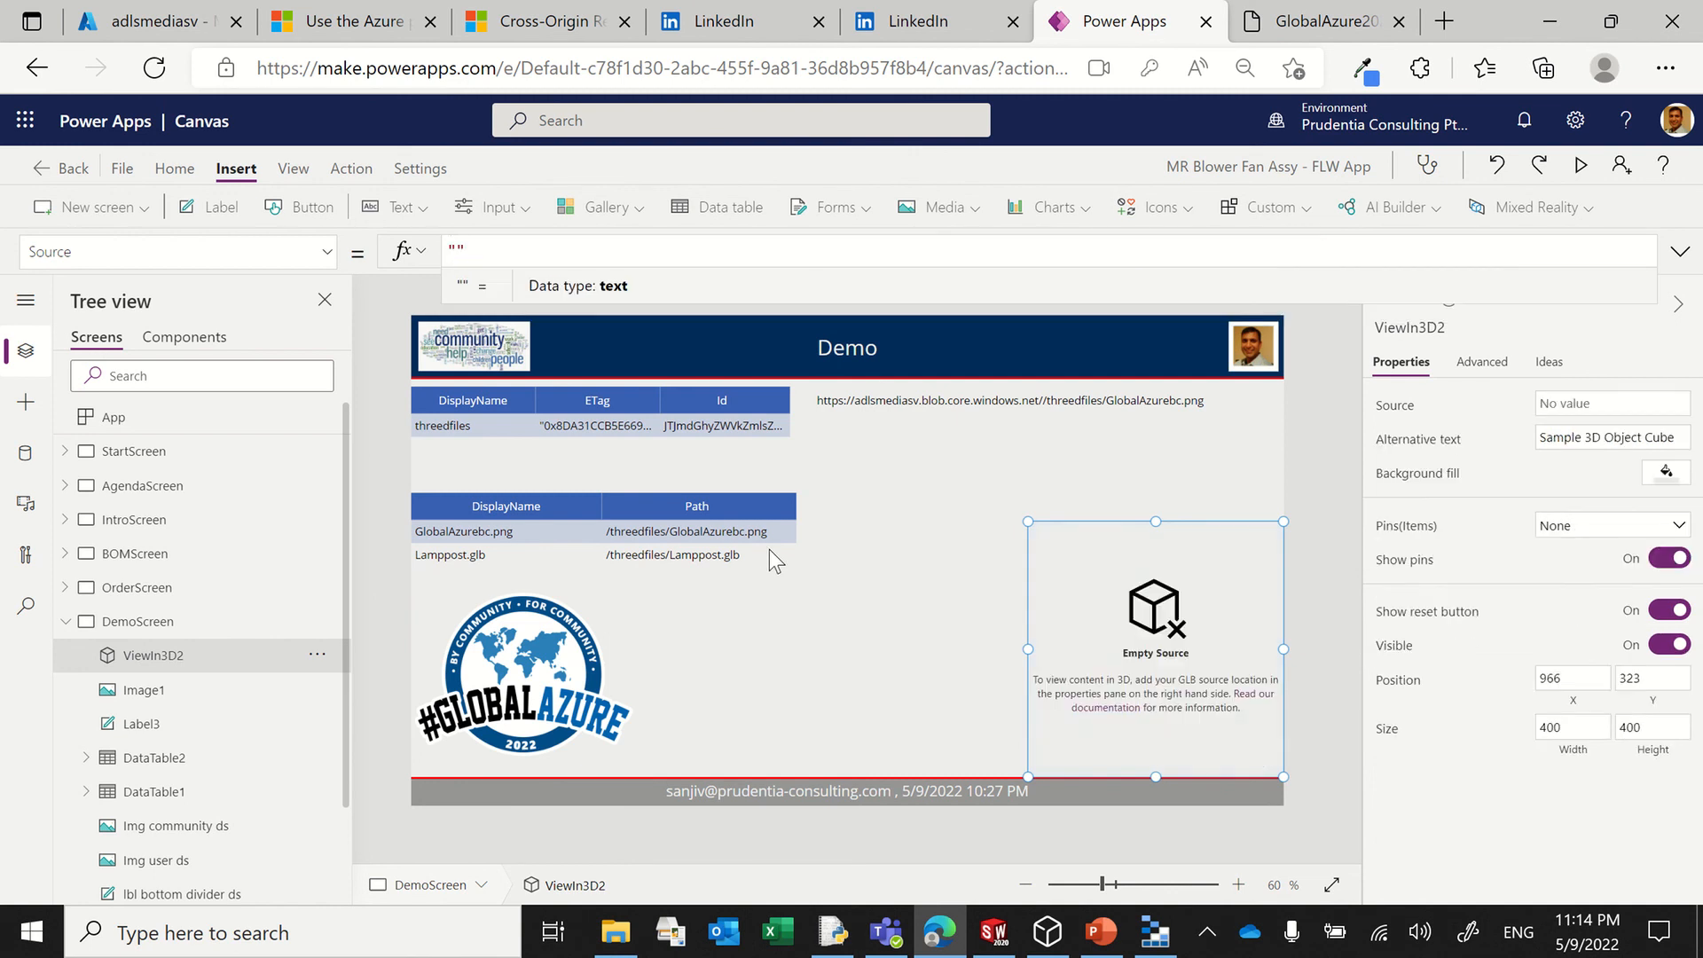
{"action": "type", "text": "Label3."}
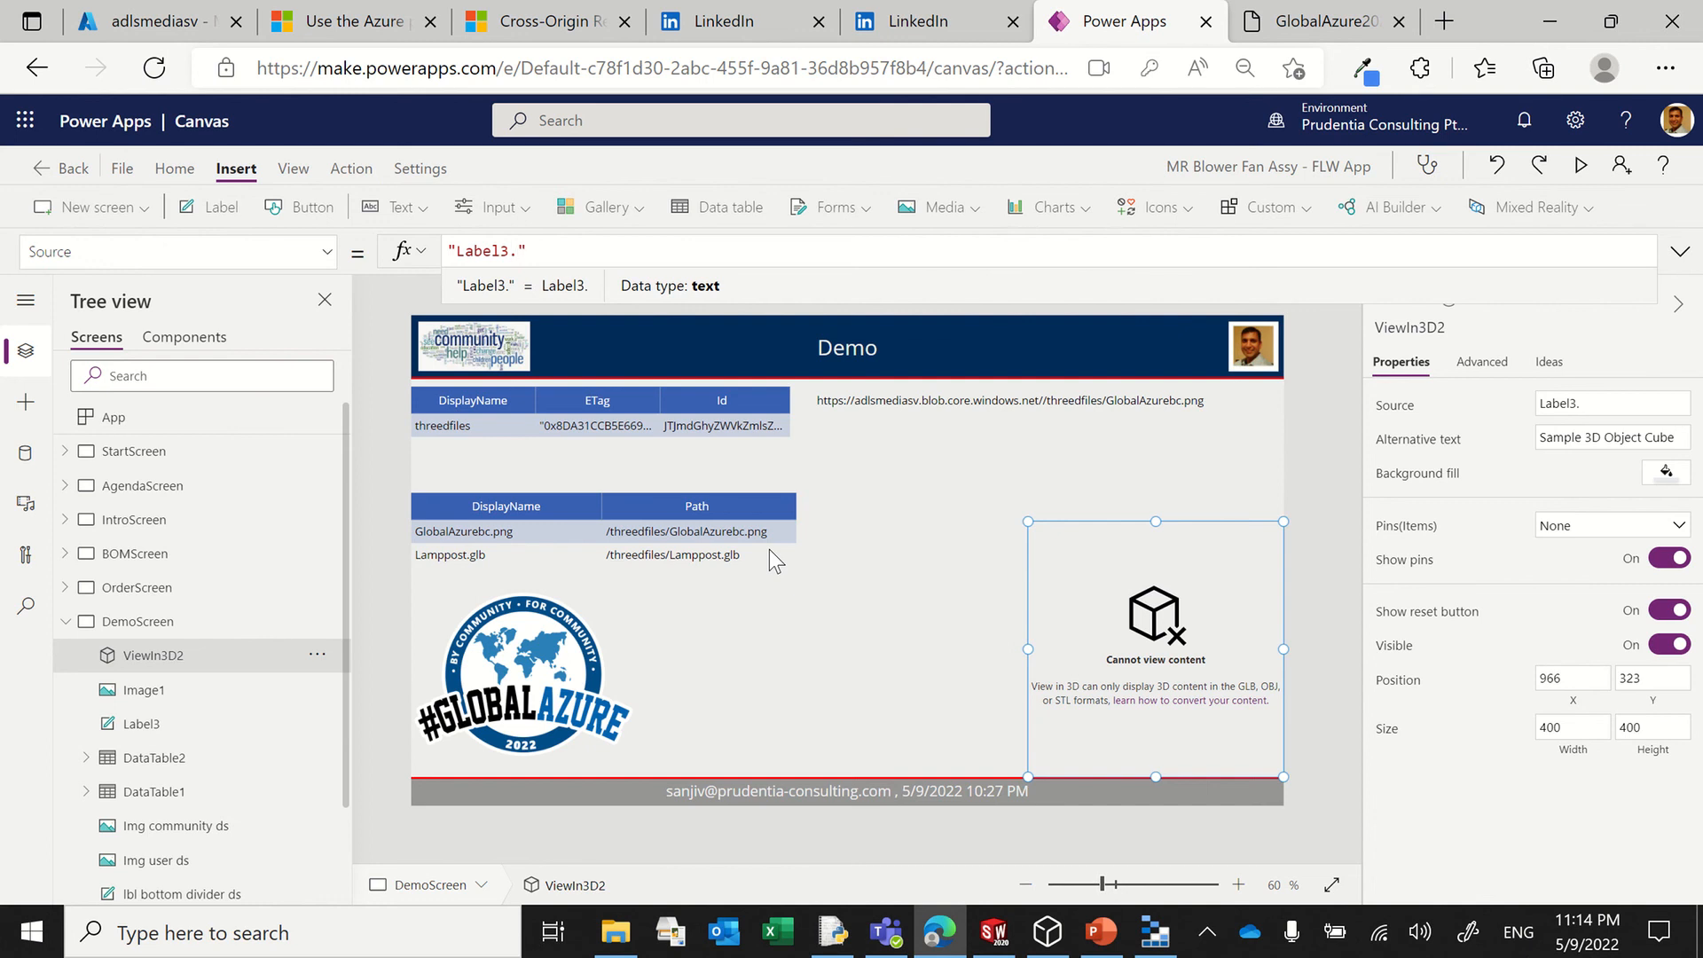
{"action": "key", "text": "Delete"}
{"action": "key", "text": "Home"}
{"action": "key", "text": "Delete"}
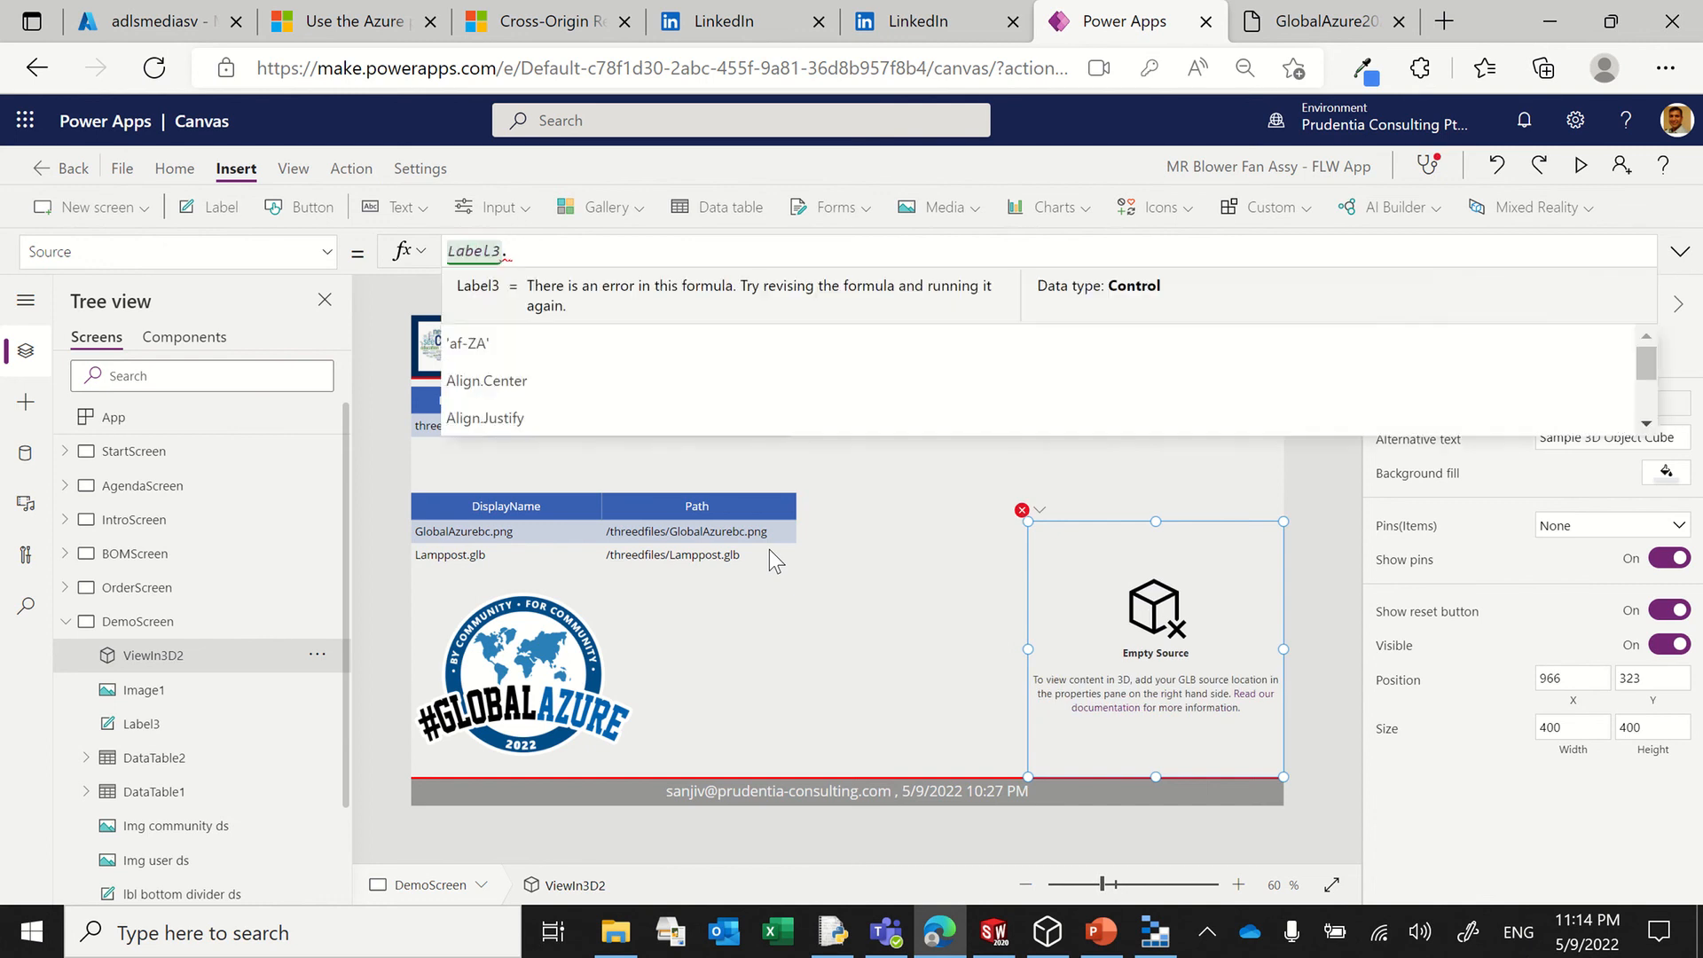
{"action": "type", "text": "Text"}
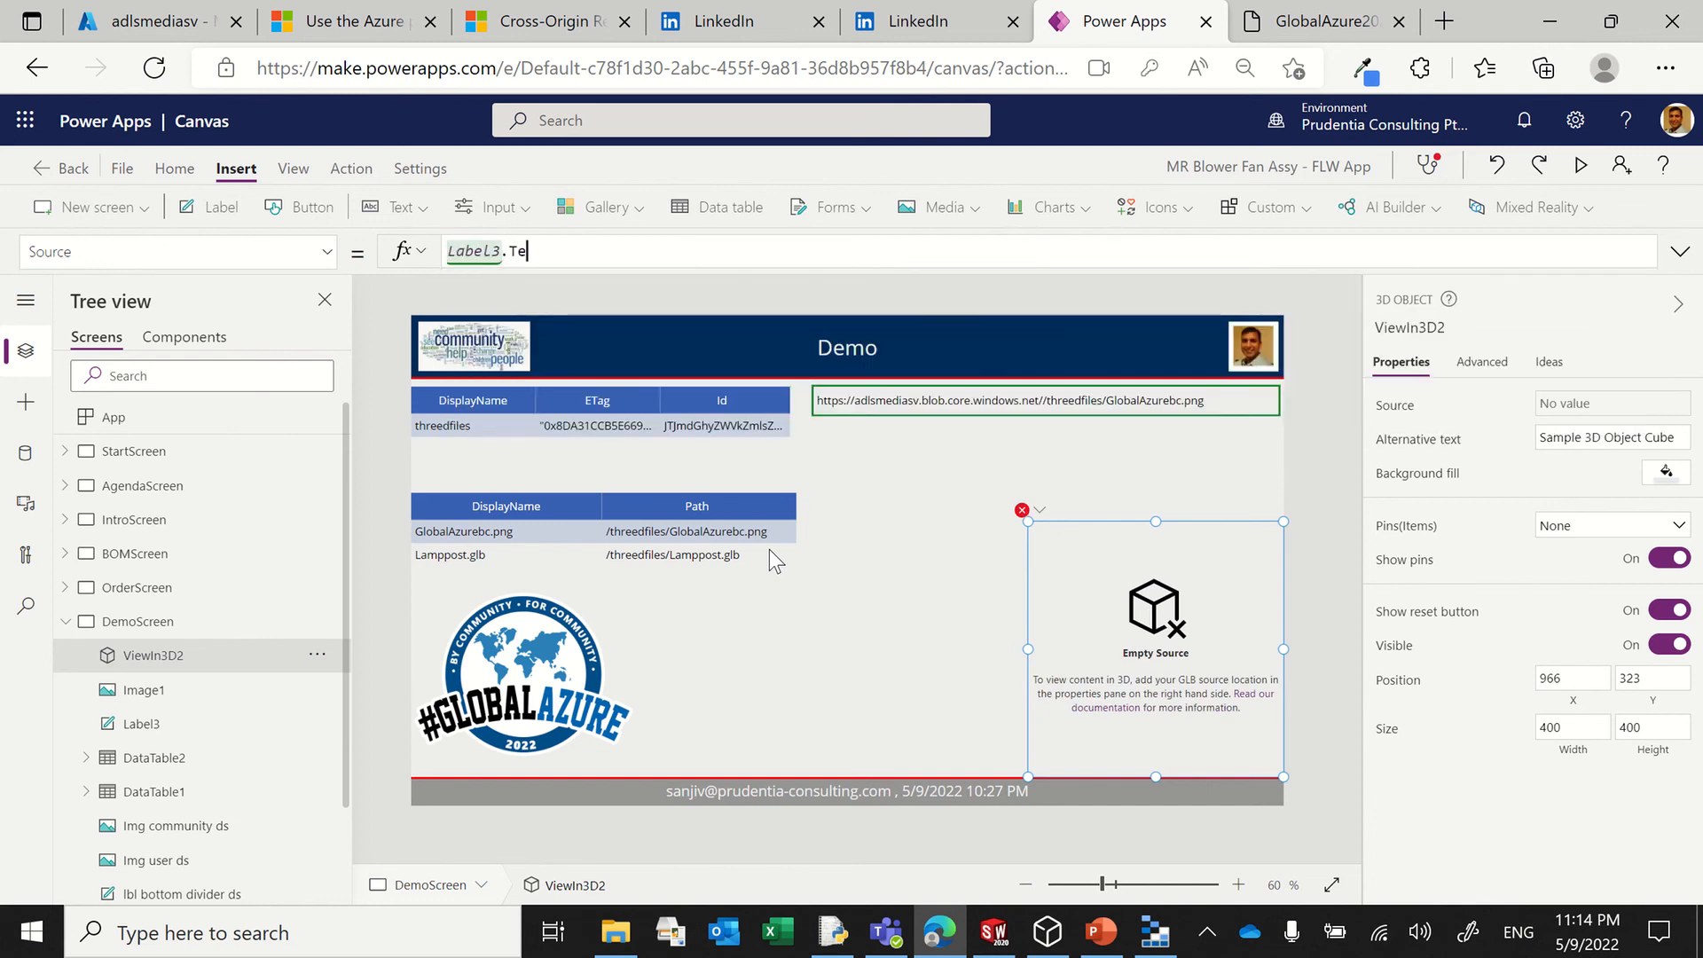
Step: Preview DemoScreen, select the Lamppost.glb row in the file table, and return to editing
{"action": "left_click", "coordinate": [1302, 493]}
{"action": "left_click", "coordinate": [1580, 165]}
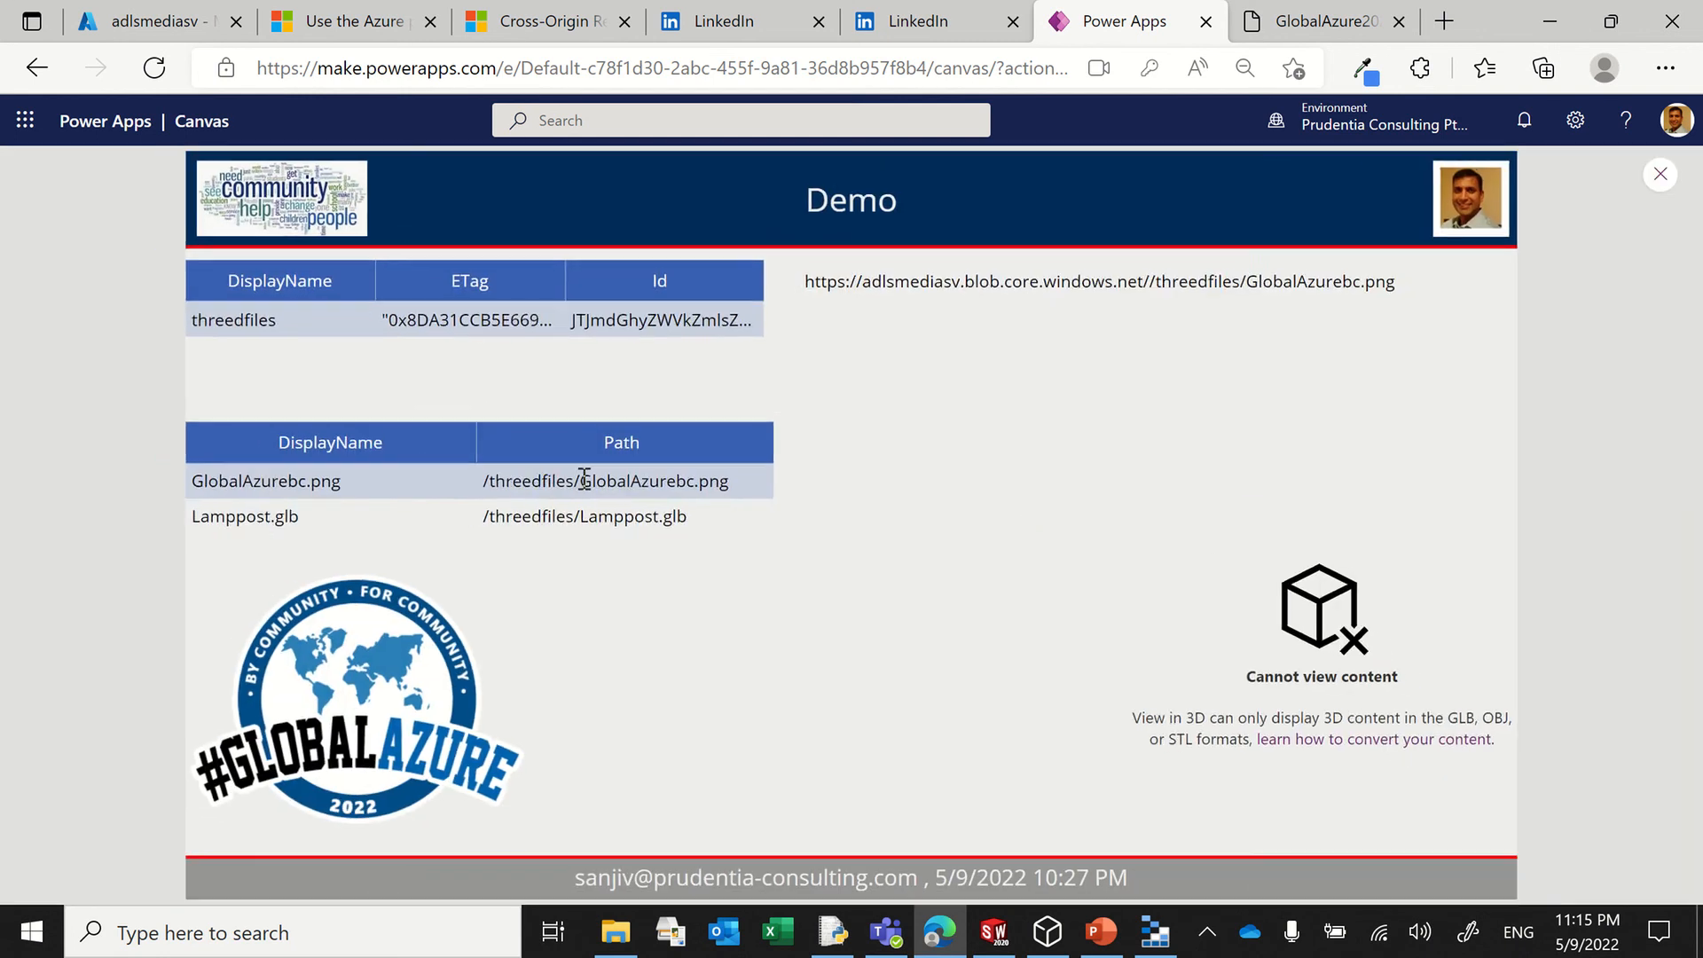
{"action": "left_click", "coordinate": [564, 515]}
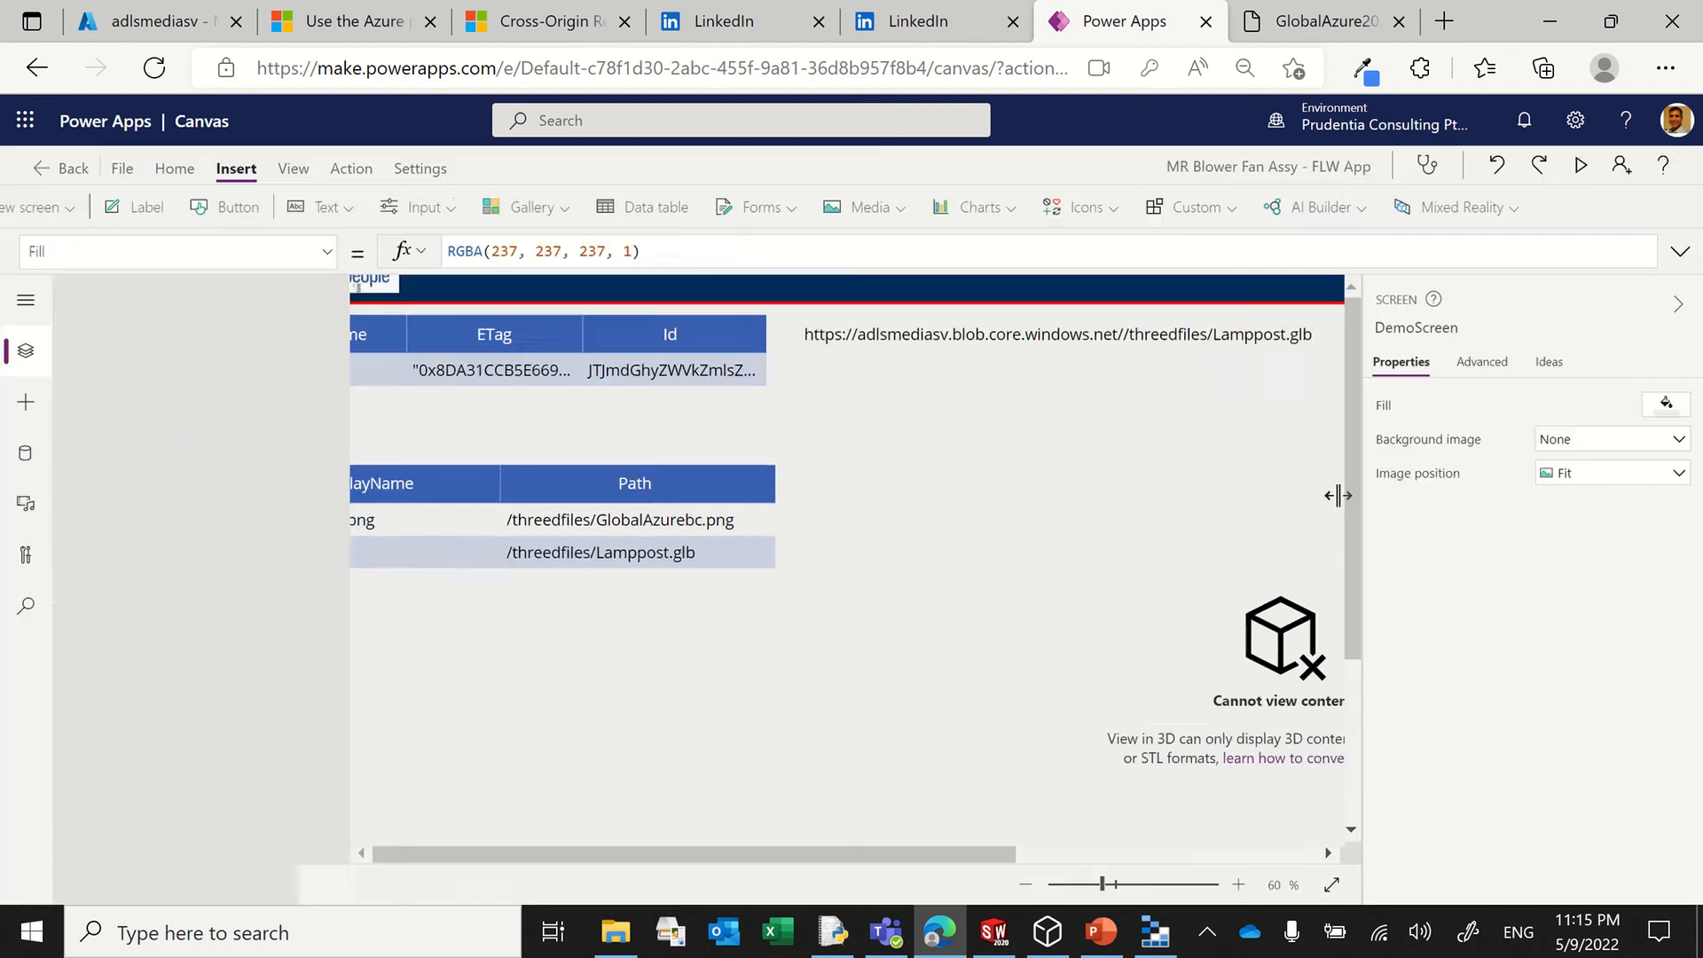
{"action": "left_click", "coordinate": [1660, 173]}
{"action": "left_click", "coordinate": [1051, 596]}
{"action": "left_click", "coordinate": [1135, 645]}
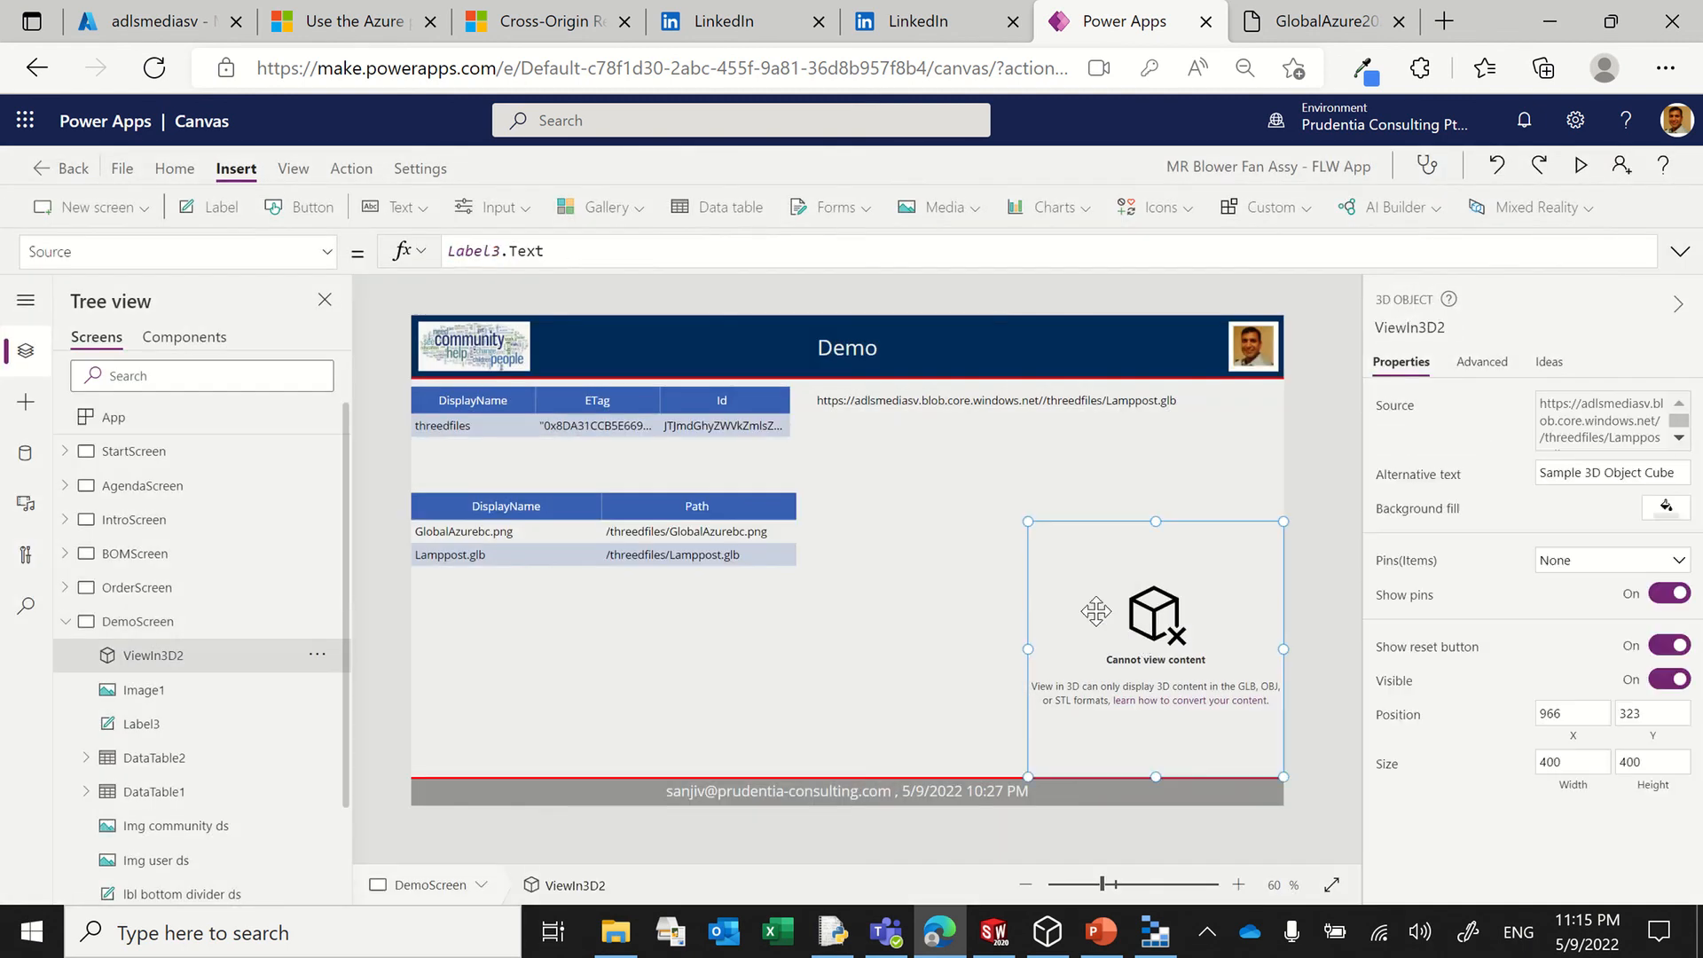
{"action": "left_click", "coordinate": [618, 257]}
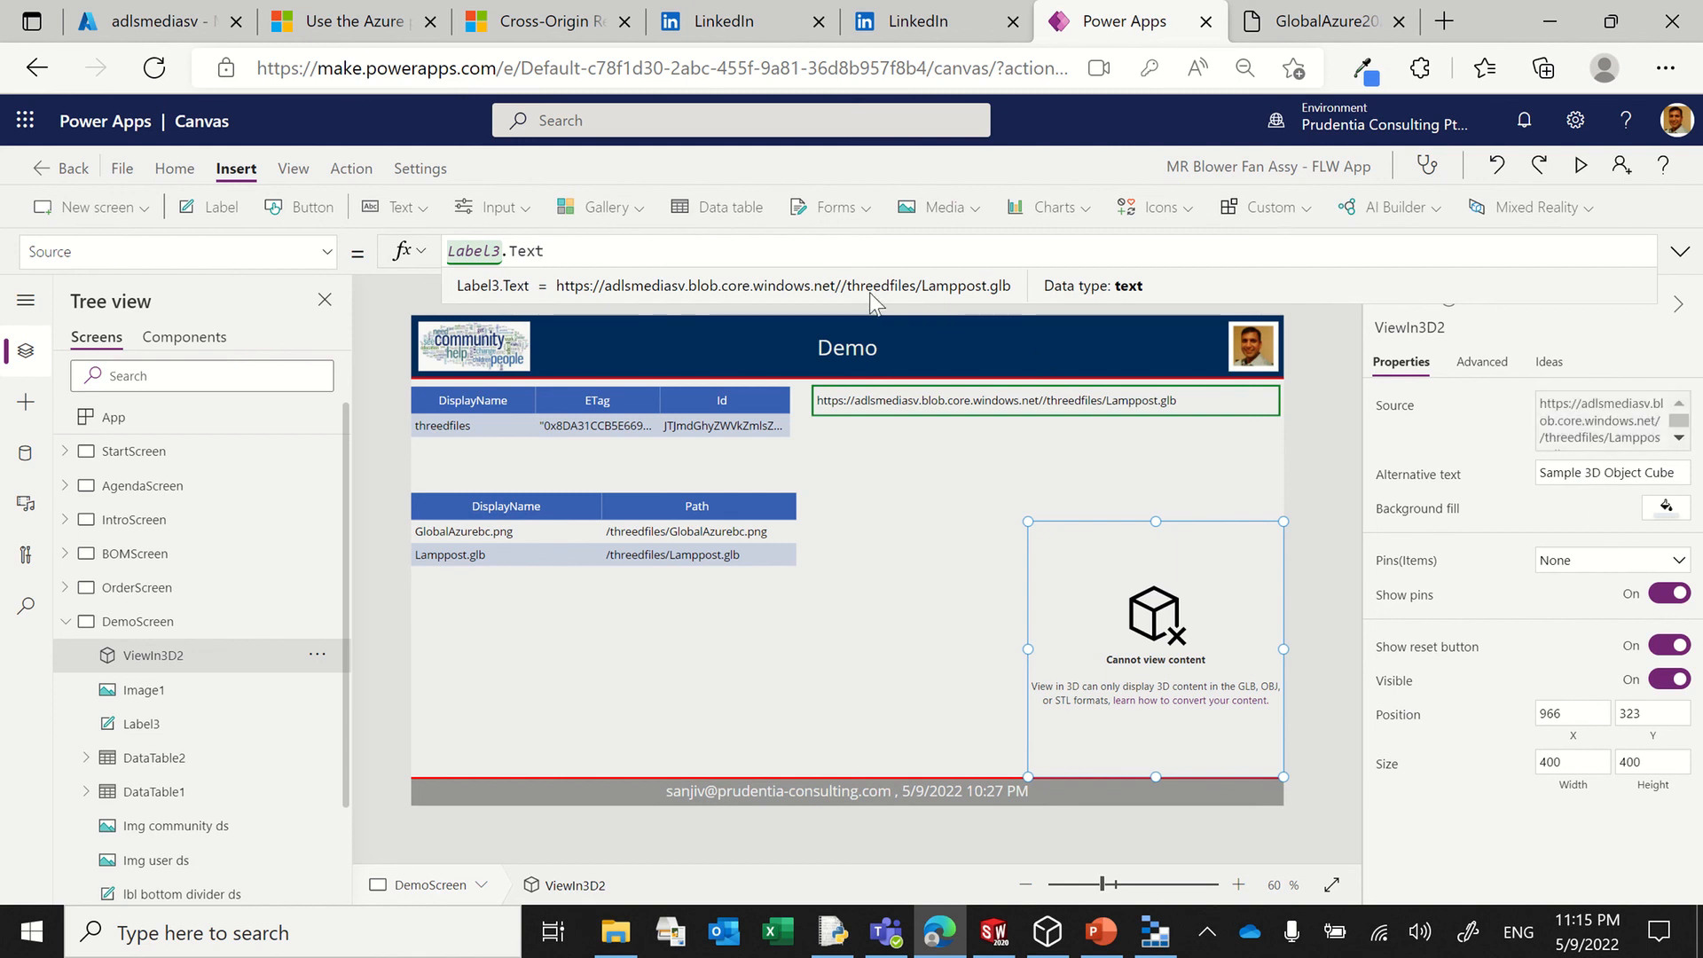
{"action": "left_click", "coordinate": [1007, 415]}
{"action": "left_click", "coordinate": [831, 250]}
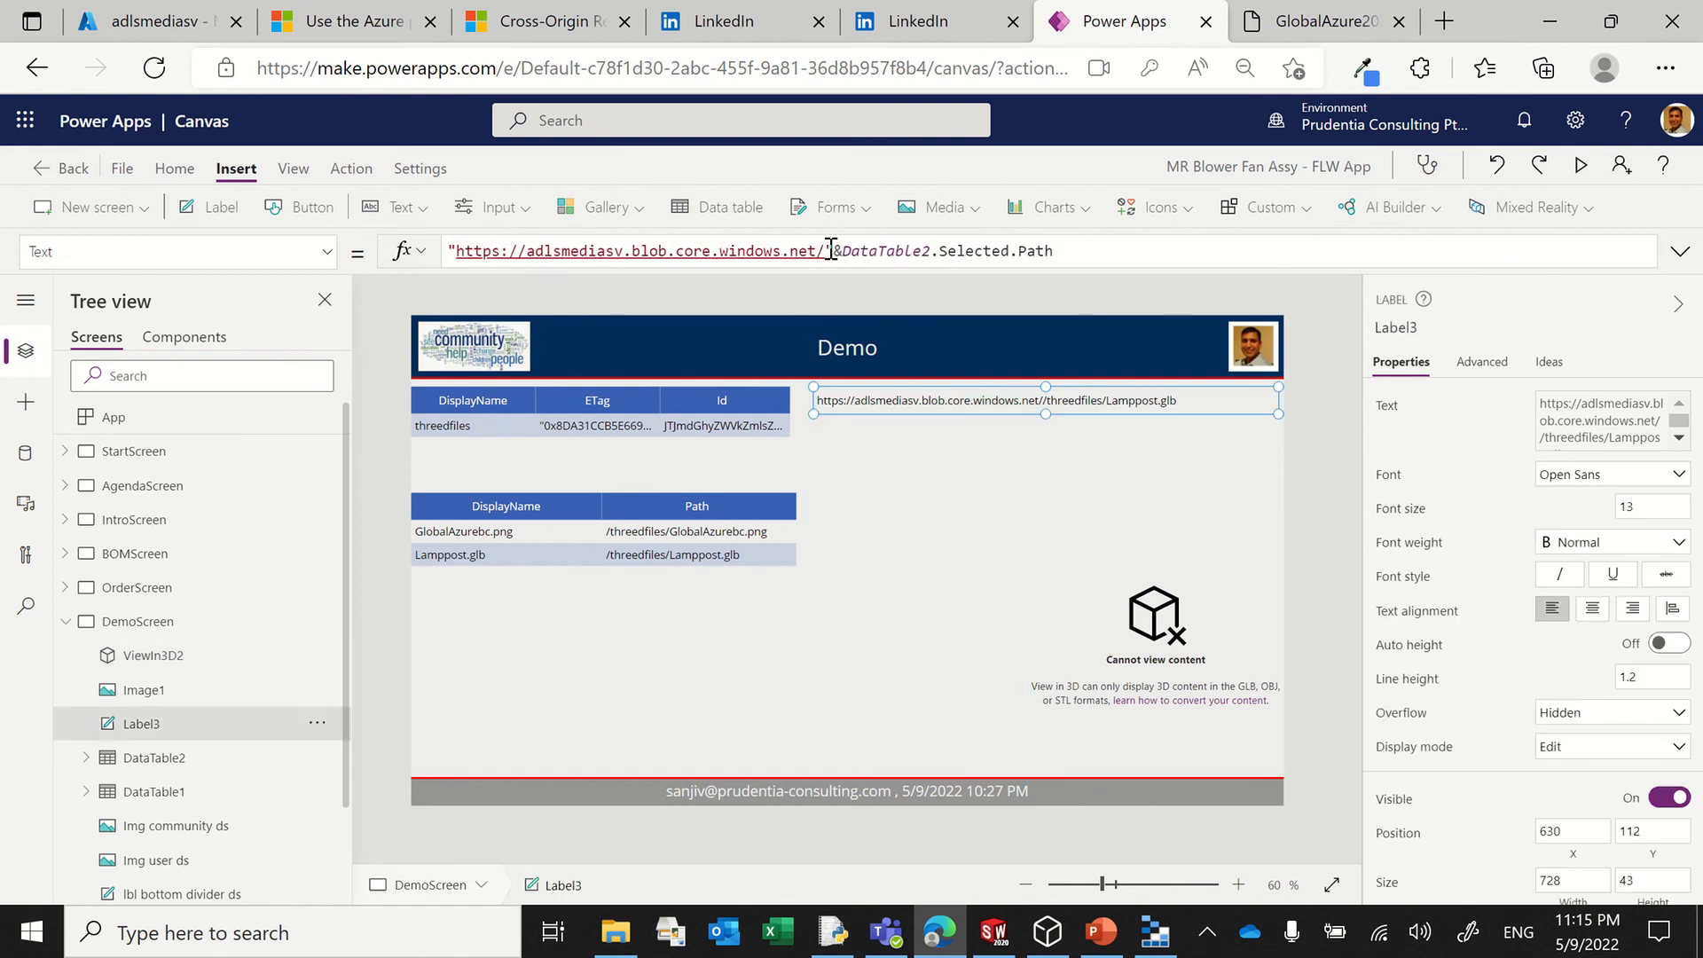
{"action": "key", "text": "BackSpace"}
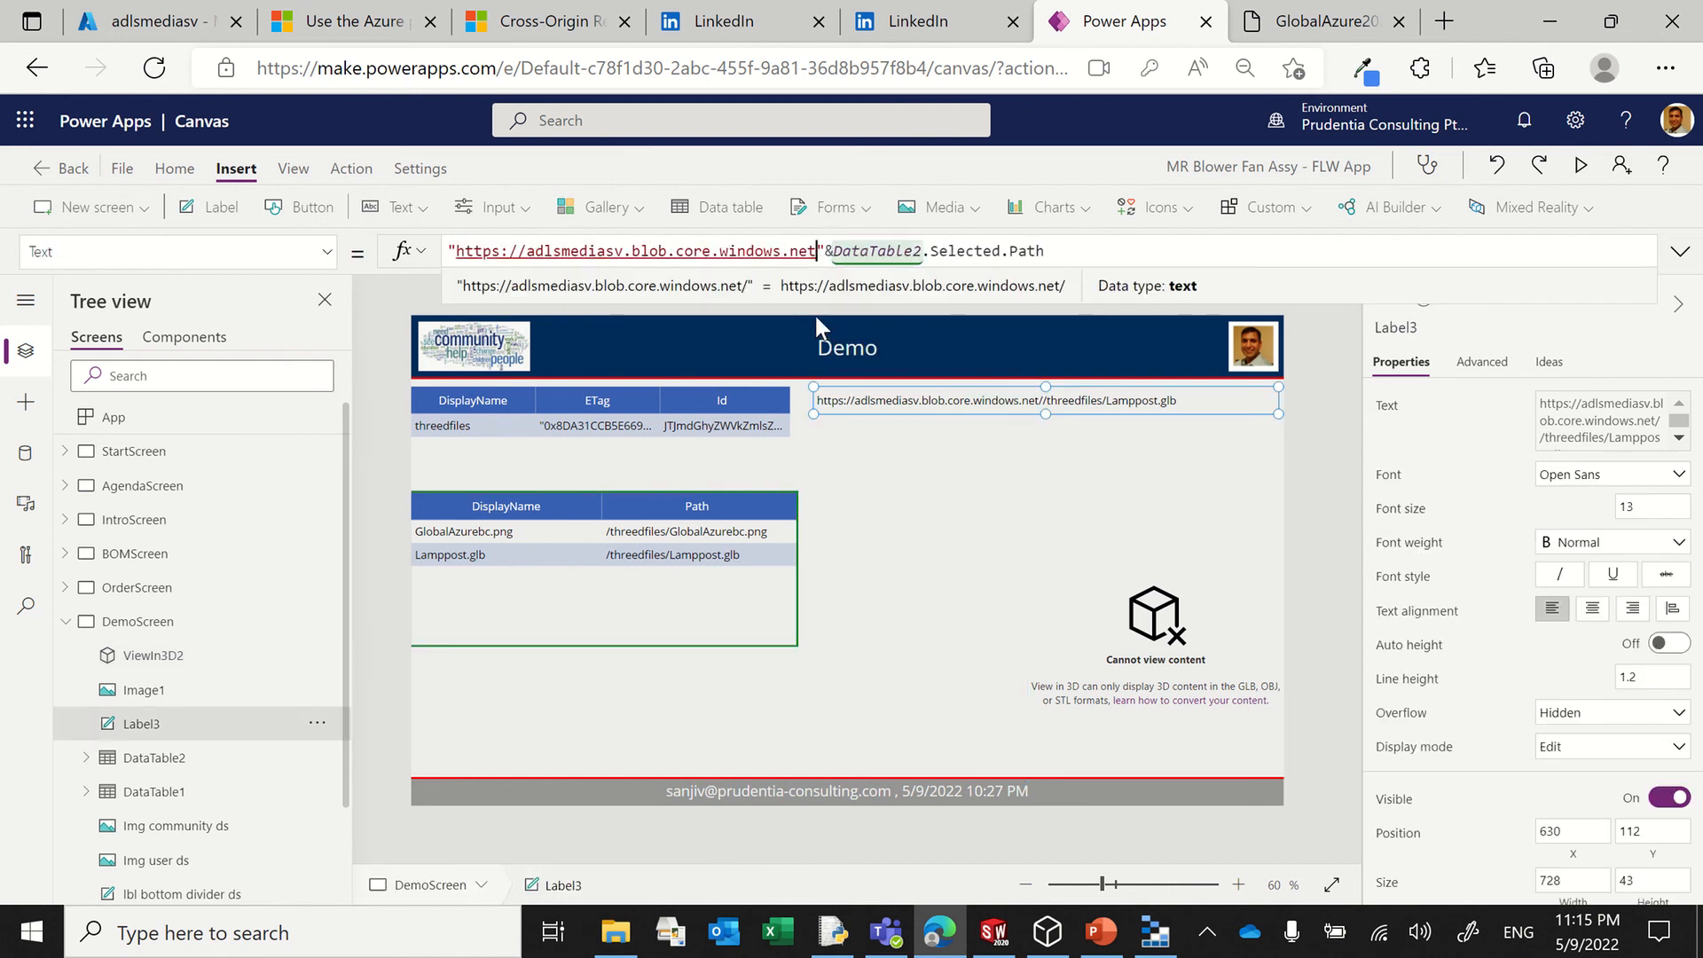
Step: Preview the app, rotate the lamppost 3D model, and switch the selected file between GlobalAzurebc.png and Lamppost.glb
{"action": "left_click", "coordinate": [1586, 167]}
{"action": "left_click_drag", "start_coordinate": [1260, 715], "coordinate": [1396, 699]}
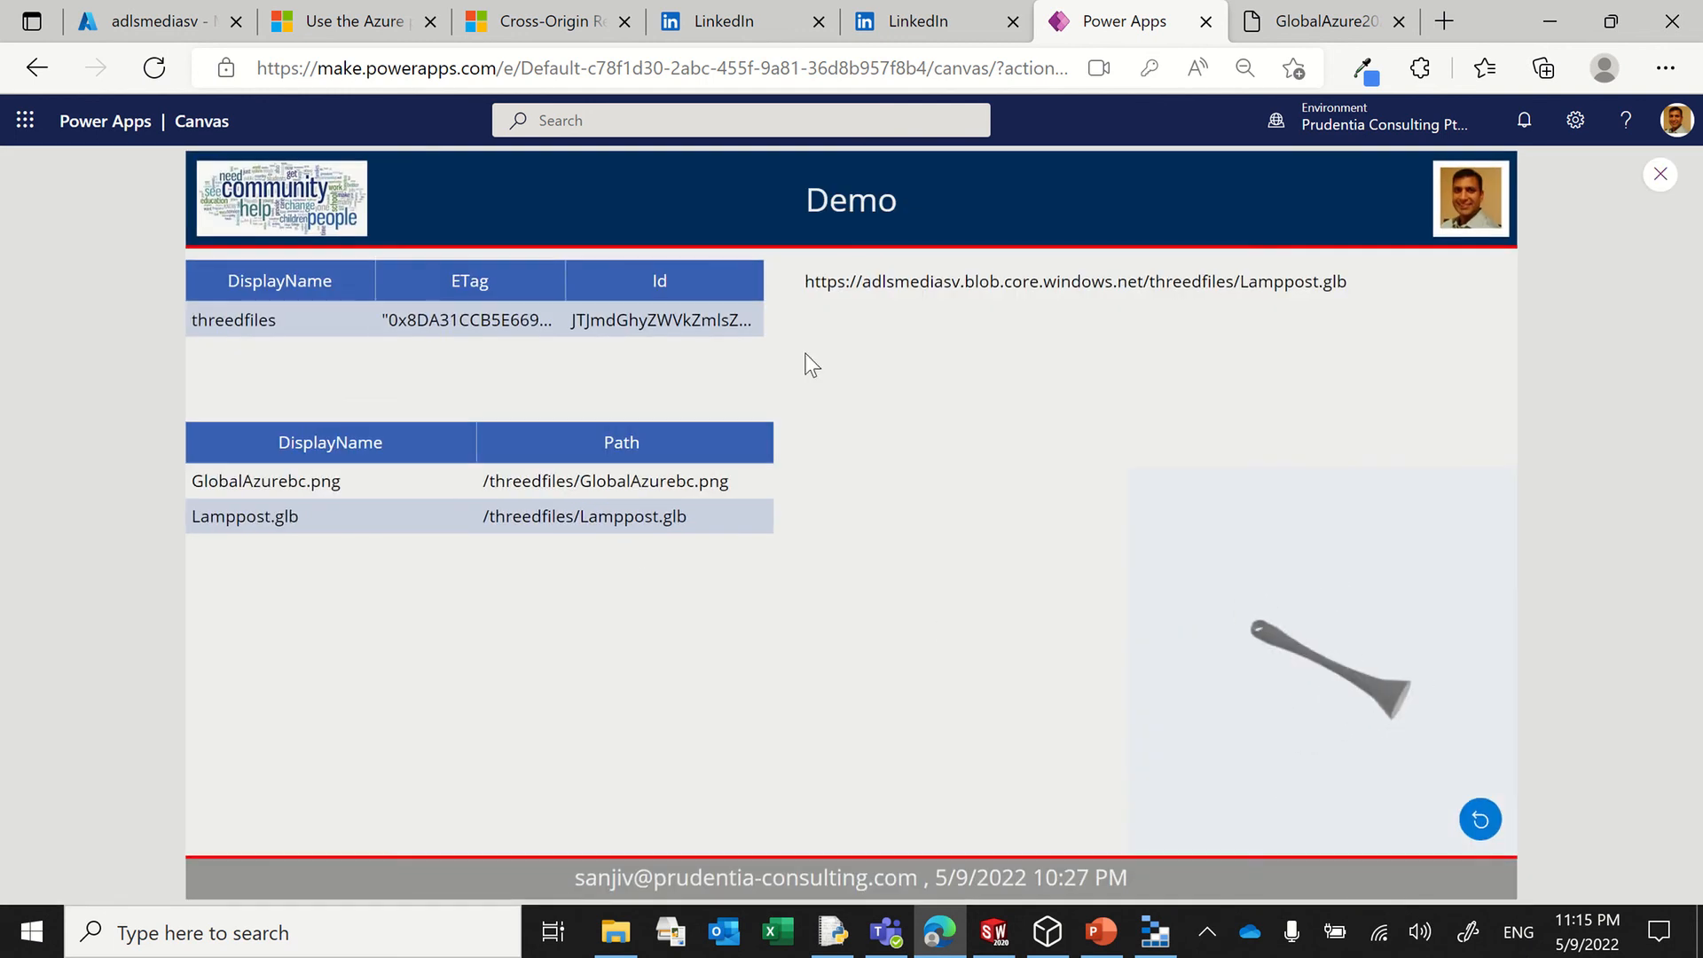
{"action": "left_click", "coordinate": [607, 479]}
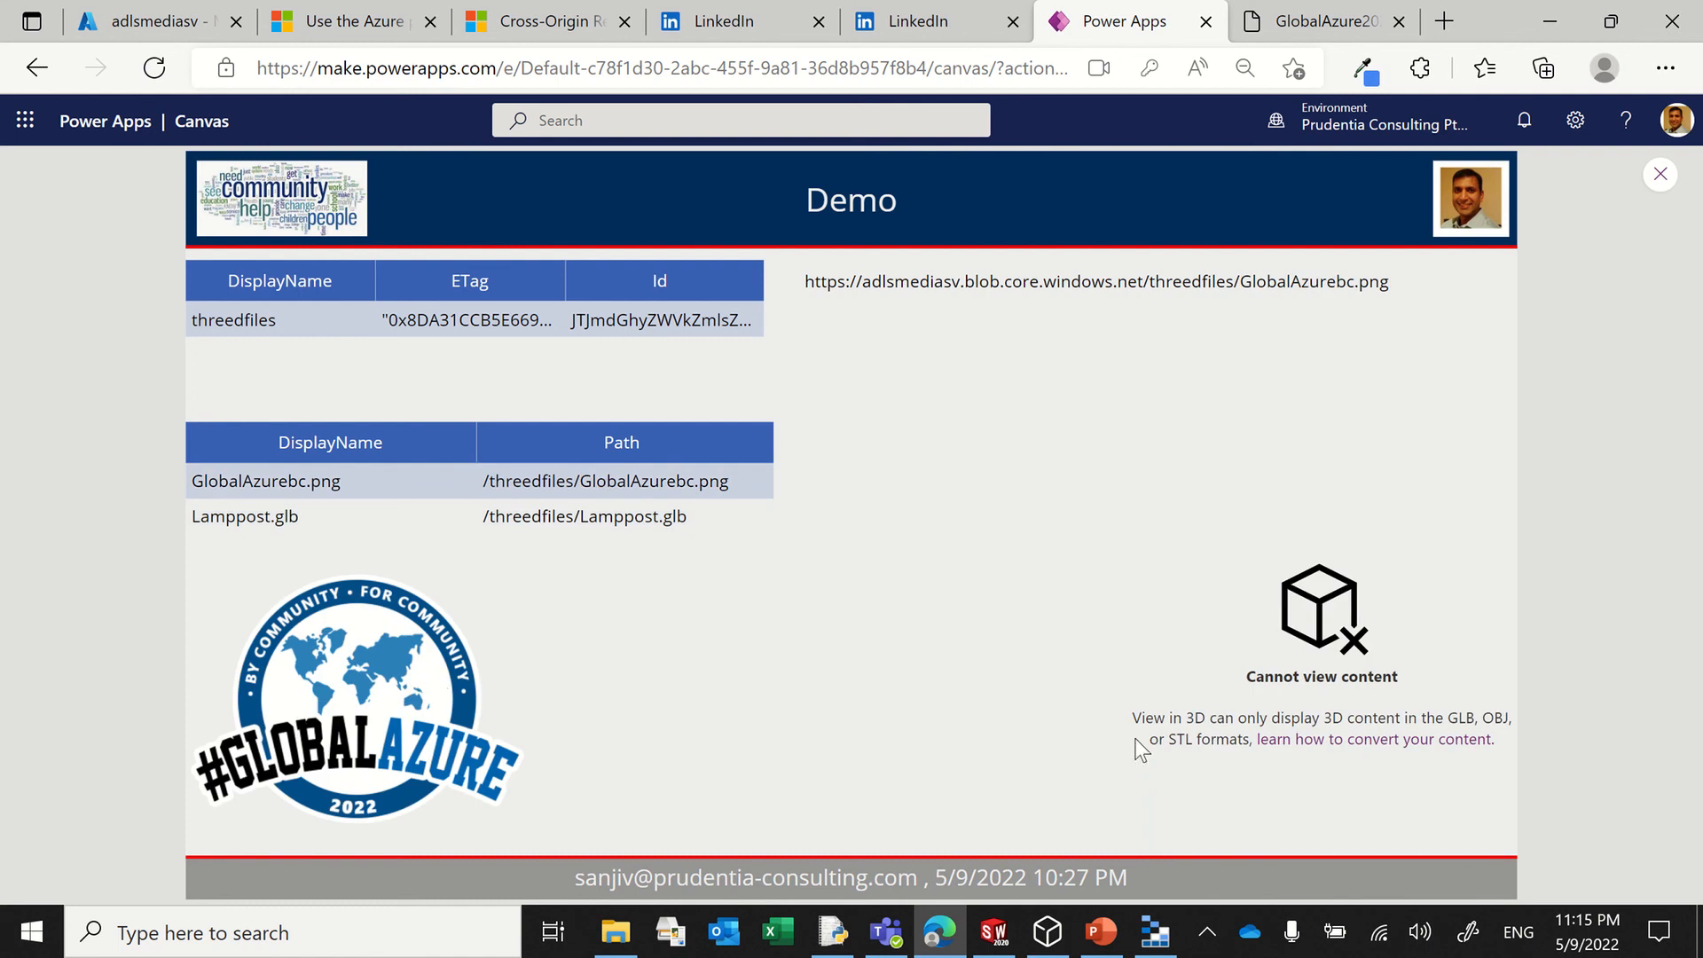
{"action": "left_click", "coordinate": [617, 524]}
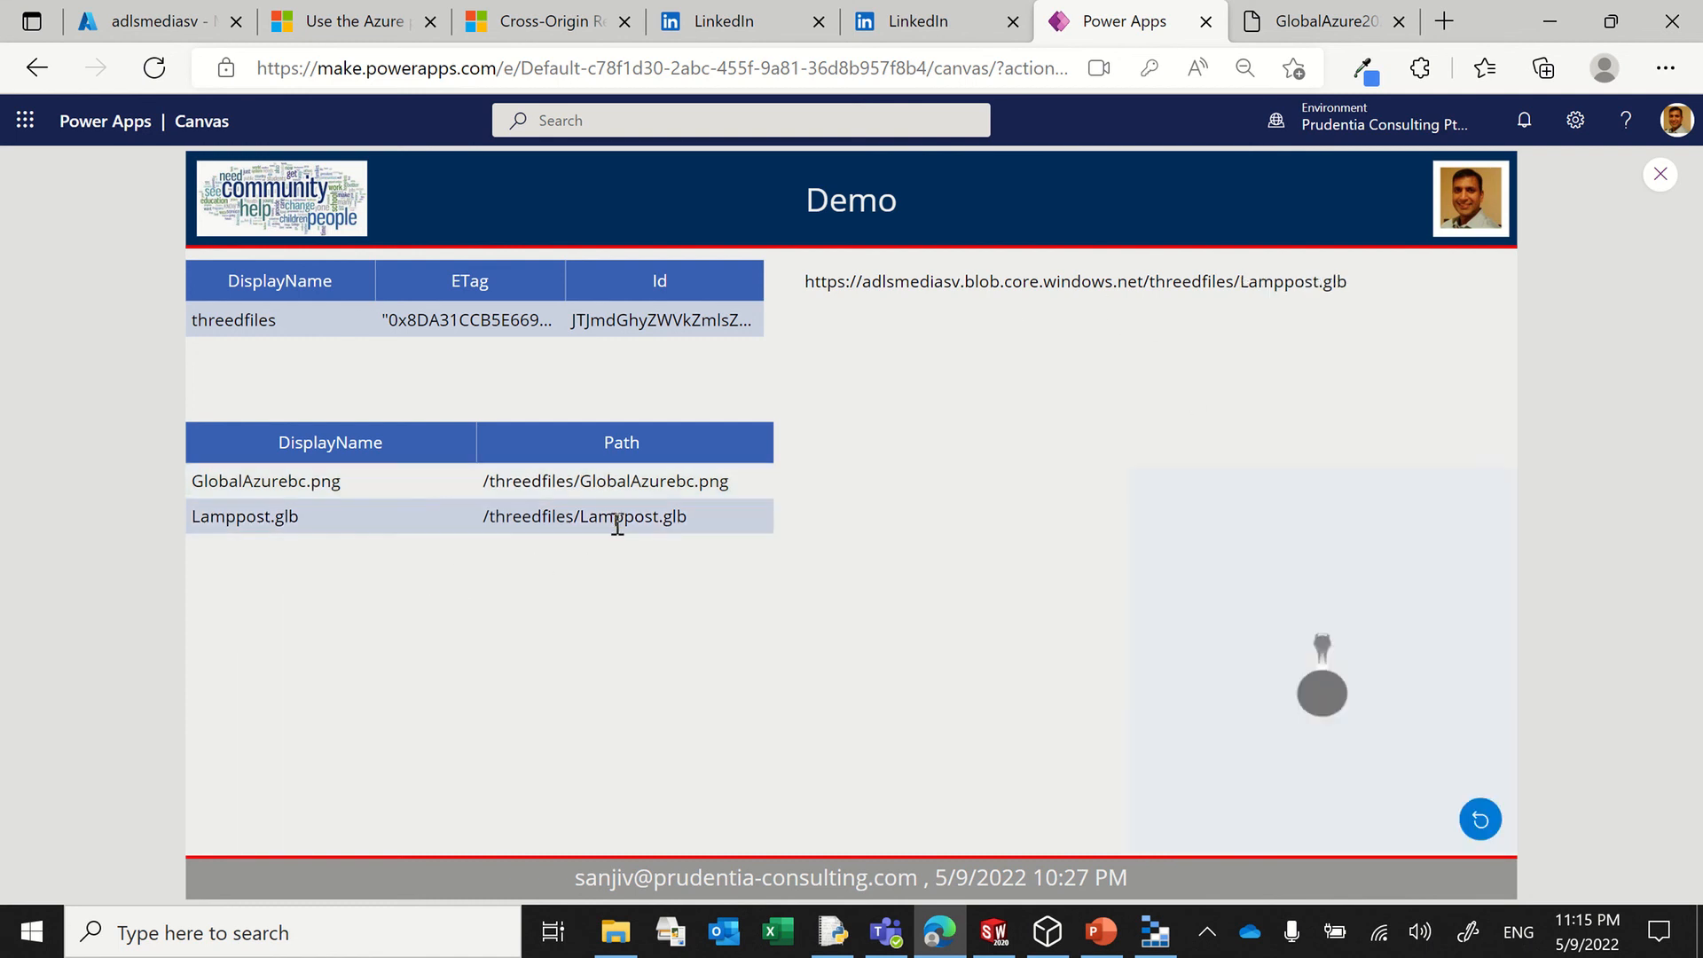
{"action": "mouse_move", "coordinate": [1291, 768]}
{"action": "left_mouse_down"}
{"action": "mouse_move", "coordinate": [1152, 713]}
{"action": "mouse_move", "coordinate": [1269, 749]}
{"action": "left_mouse_up"}
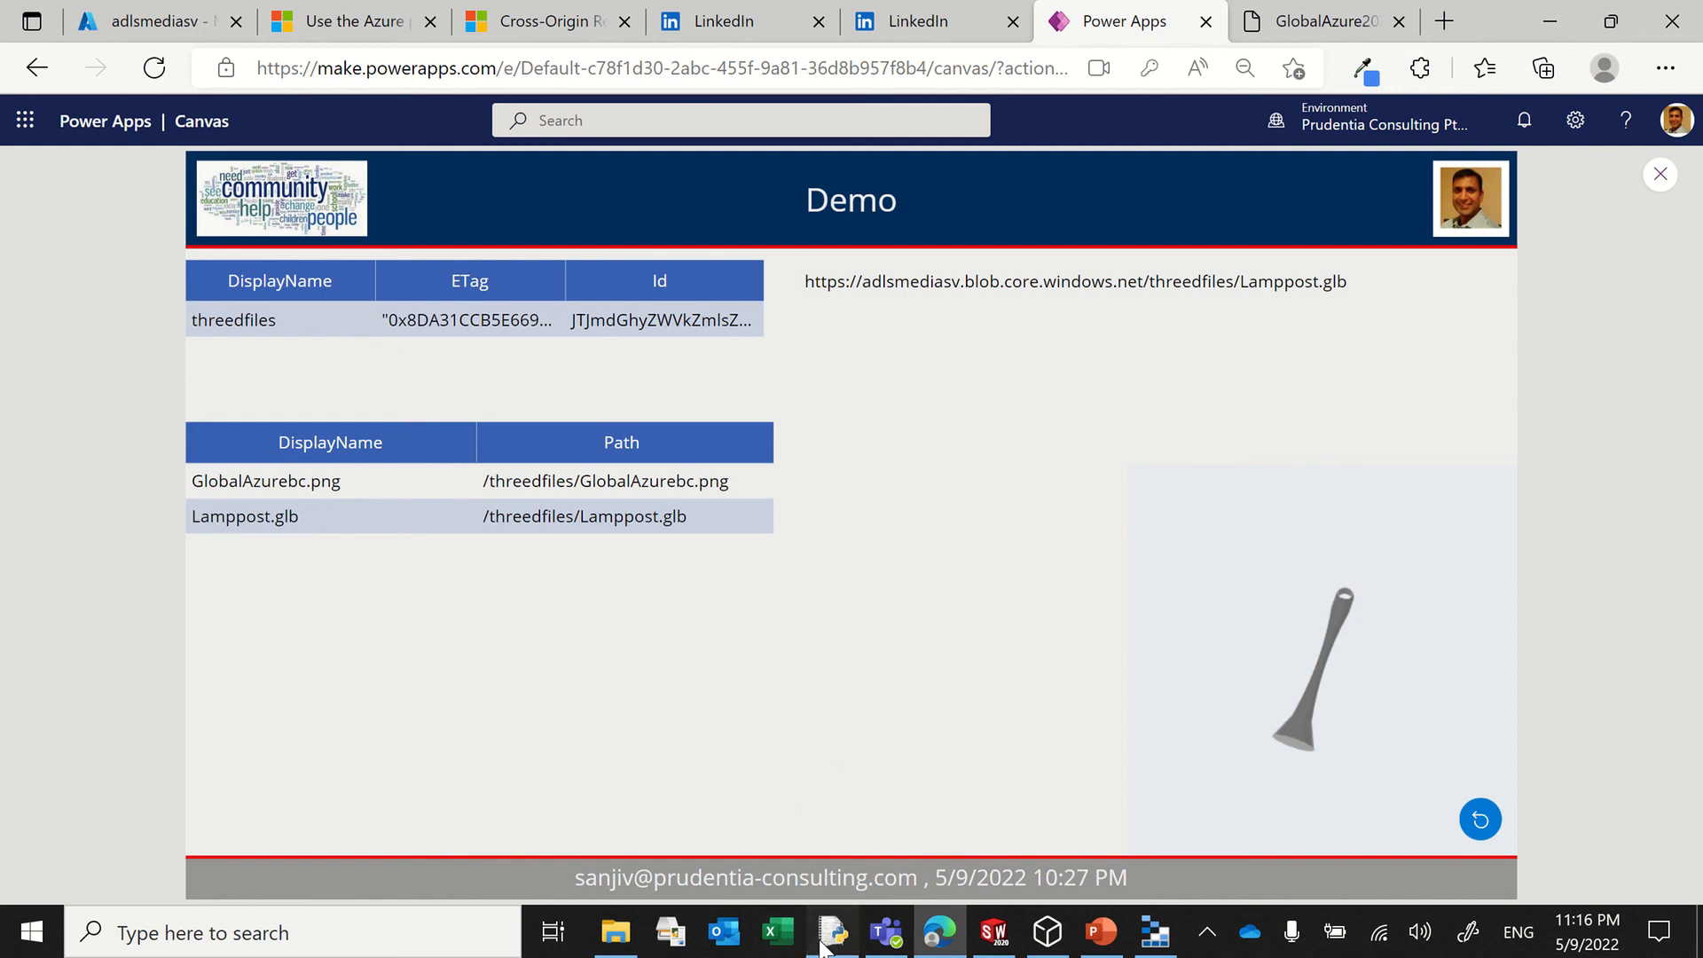
Step: Switch to the Prod-PythonAzureBlob.py script in Python IDLE and examine its azure.storage.blob and cv2 import lines
{"action": "left_click", "coordinate": [838, 918]}
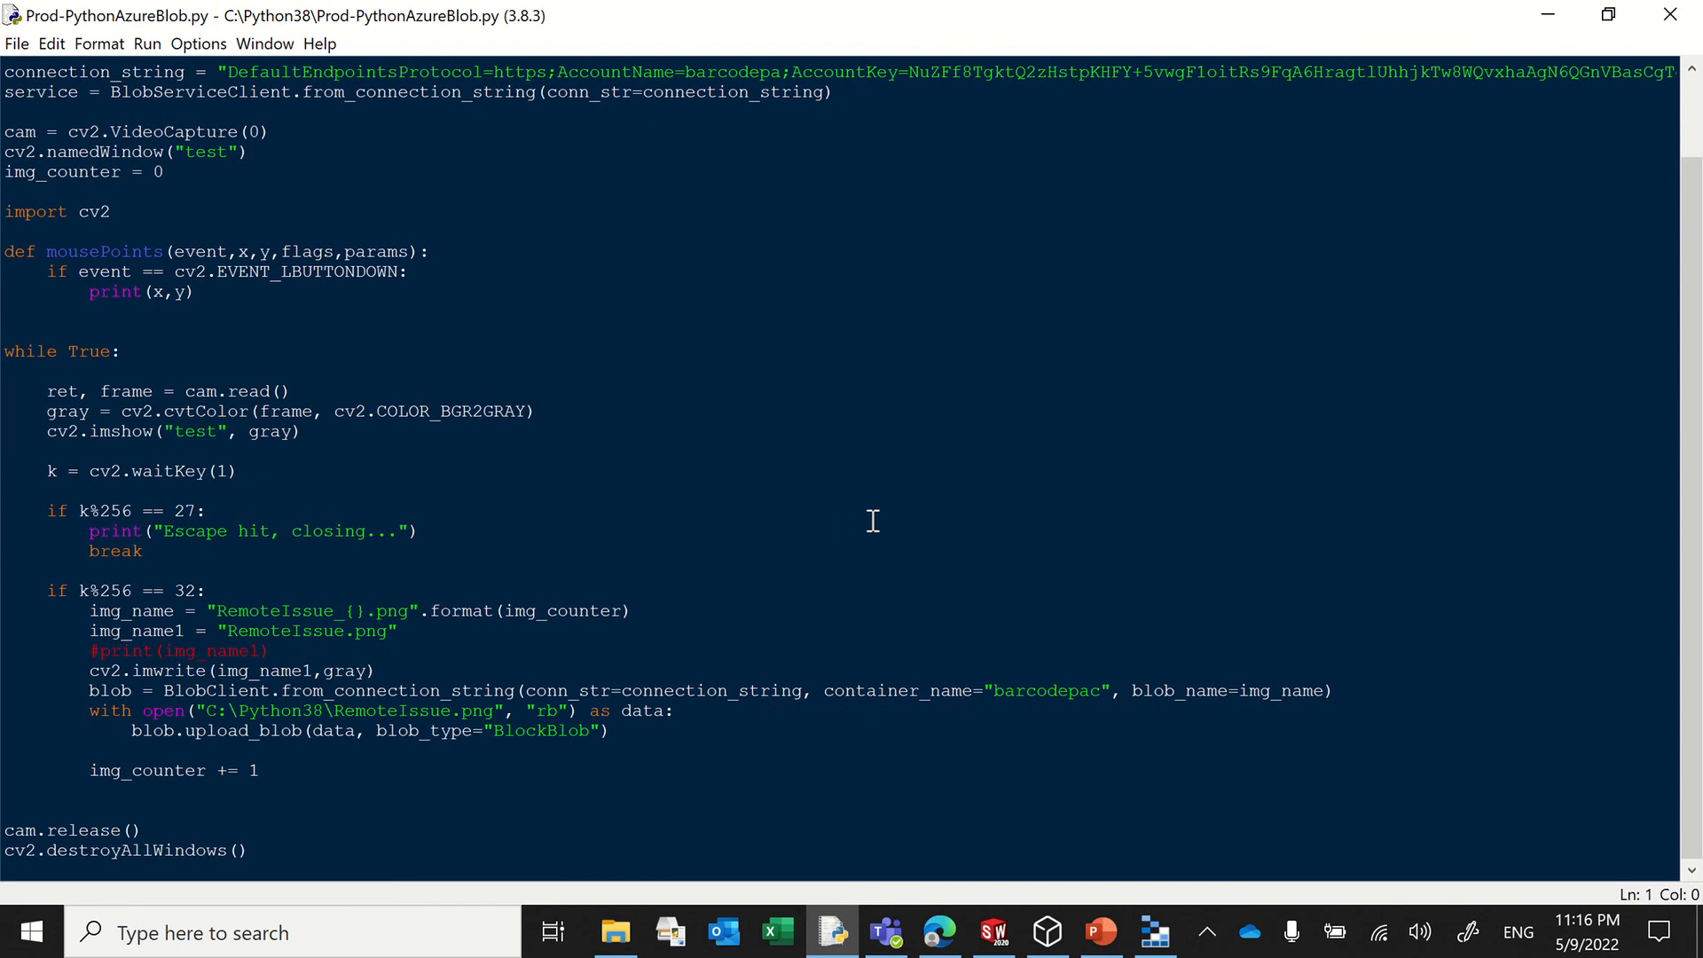
{"action": "scroll", "coordinate": [874, 522], "scroll_direction": "up", "scroll_amount": 1}
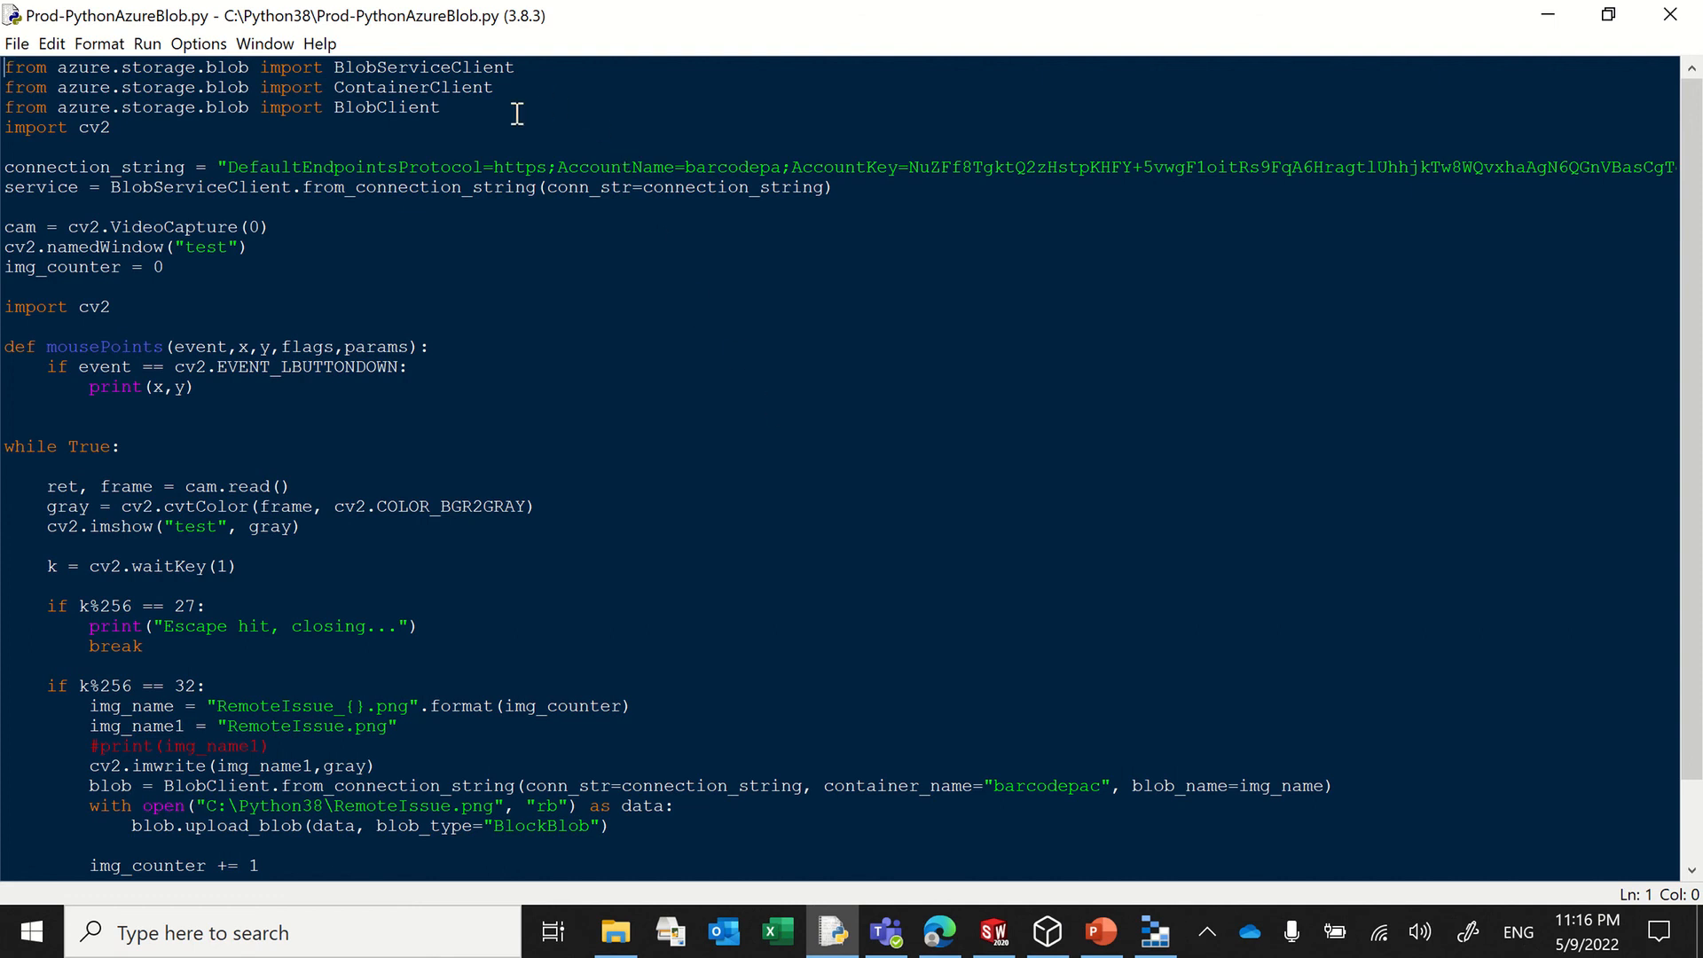
{"action": "left_click", "coordinate": [327, 71]}
{"action": "left_click_drag", "start_coordinate": [347, 71], "coordinate": [440, 71]}
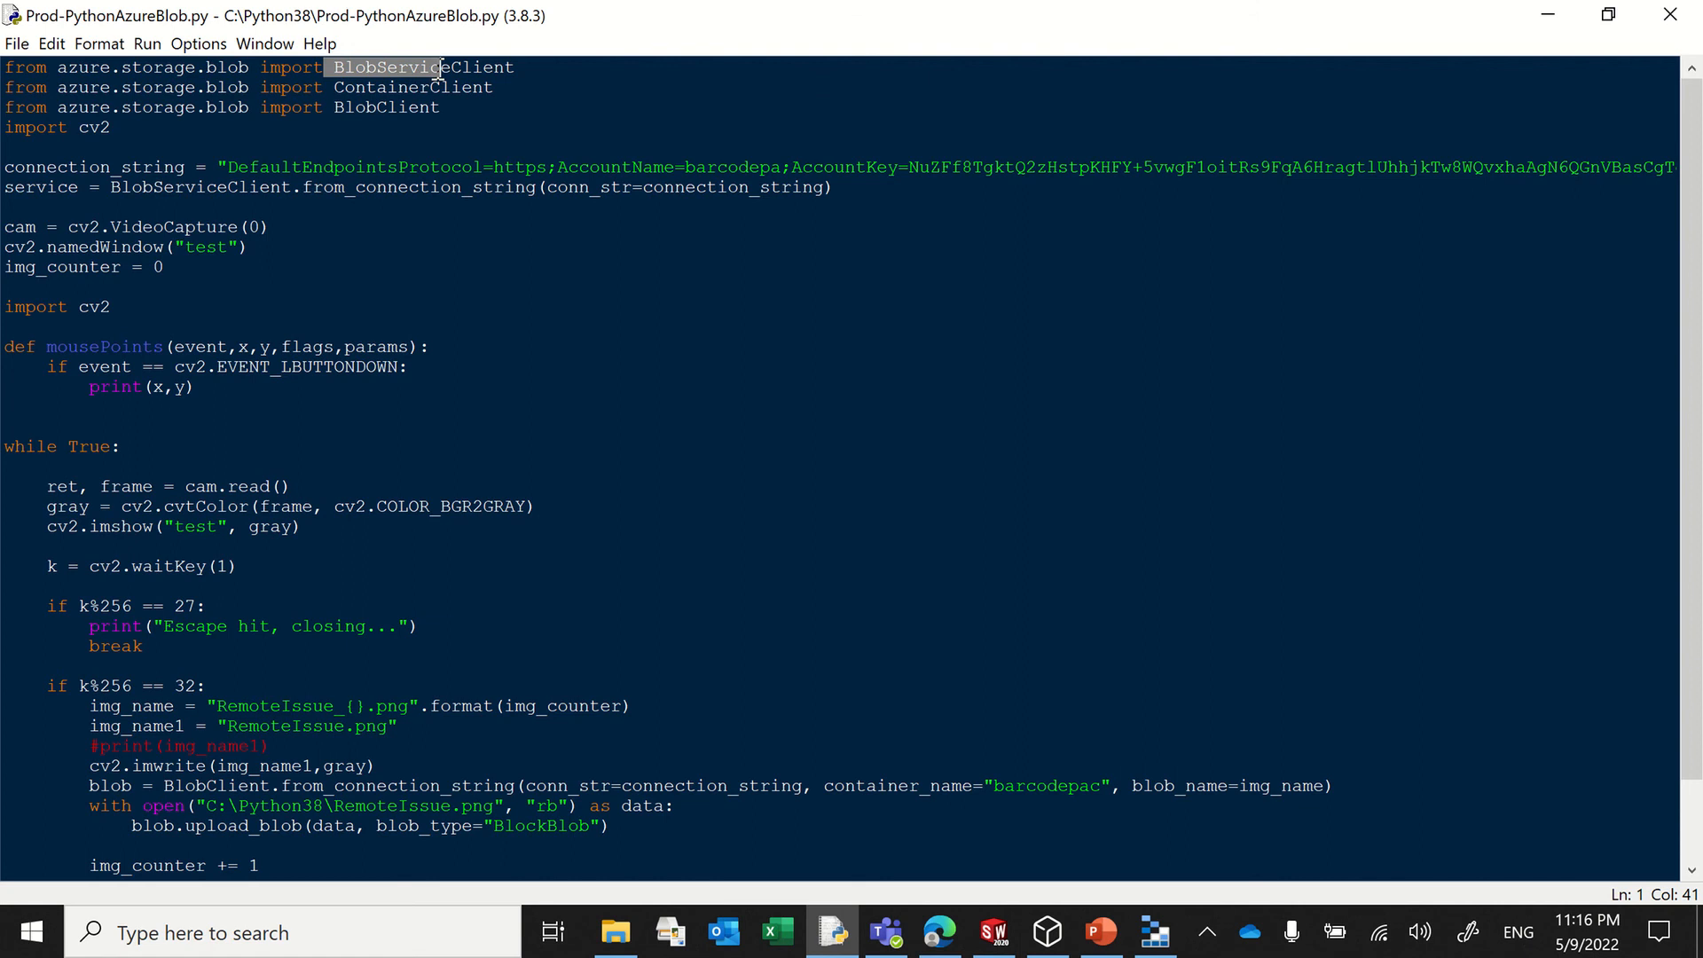
{"action": "left_click_drag", "start_coordinate": [334, 87], "coordinate": [443, 87]}
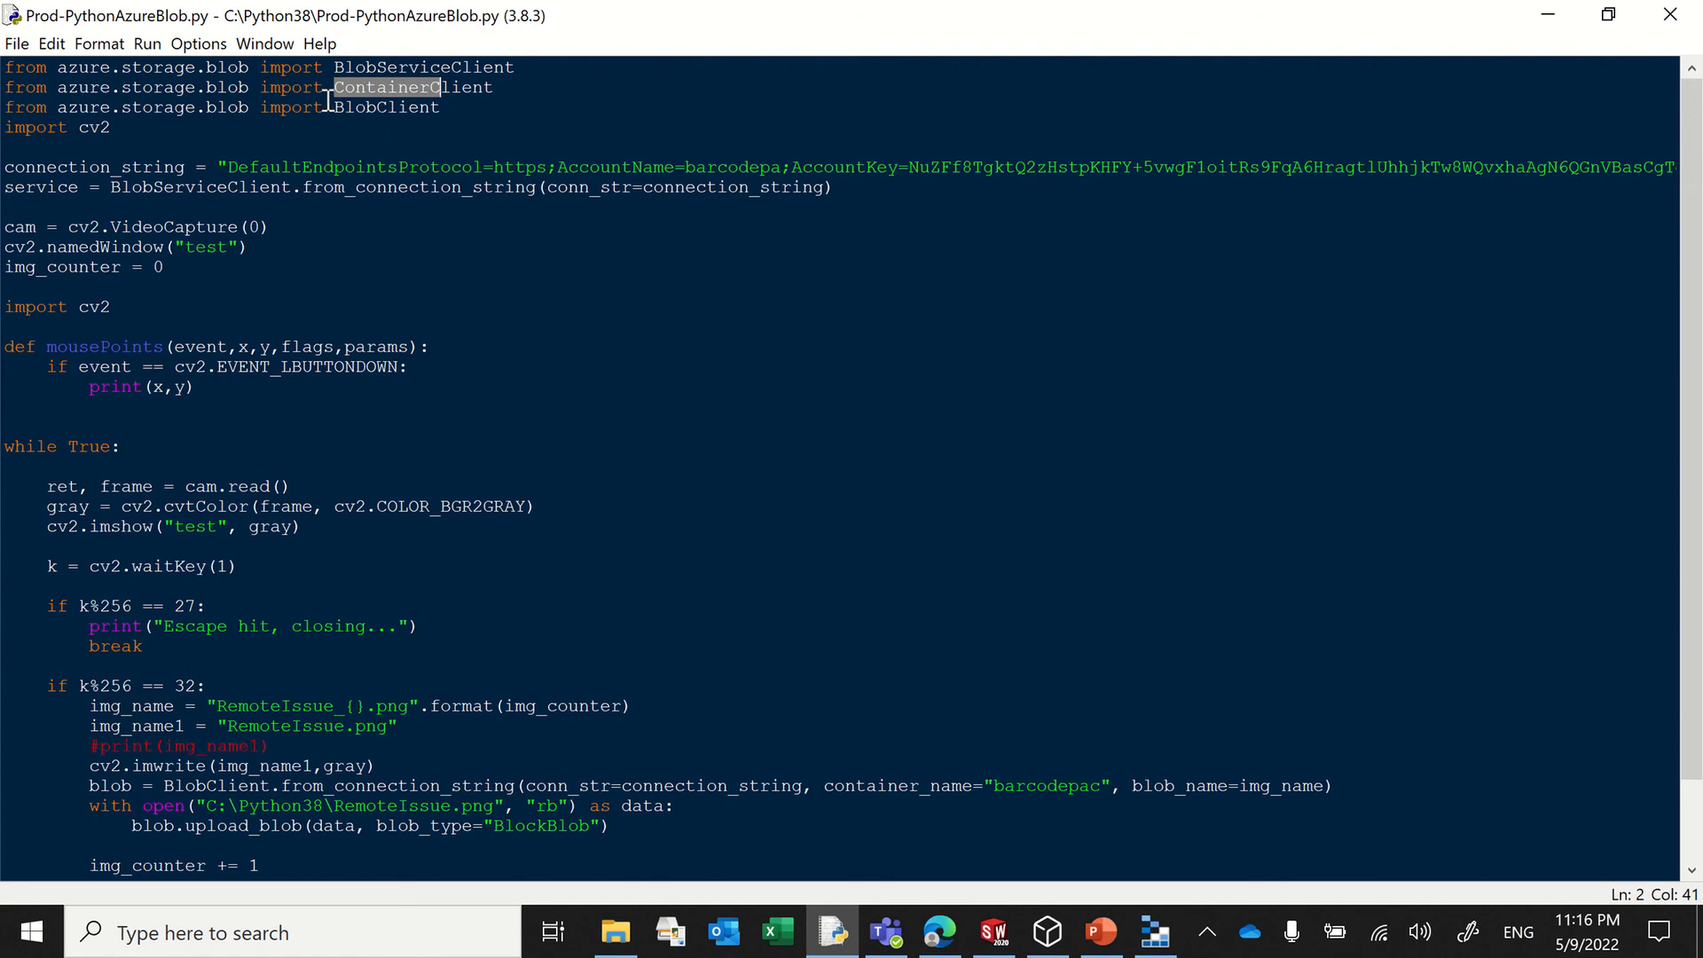
{"action": "left_click_drag", "start_coordinate": [325, 107], "coordinate": [434, 68]}
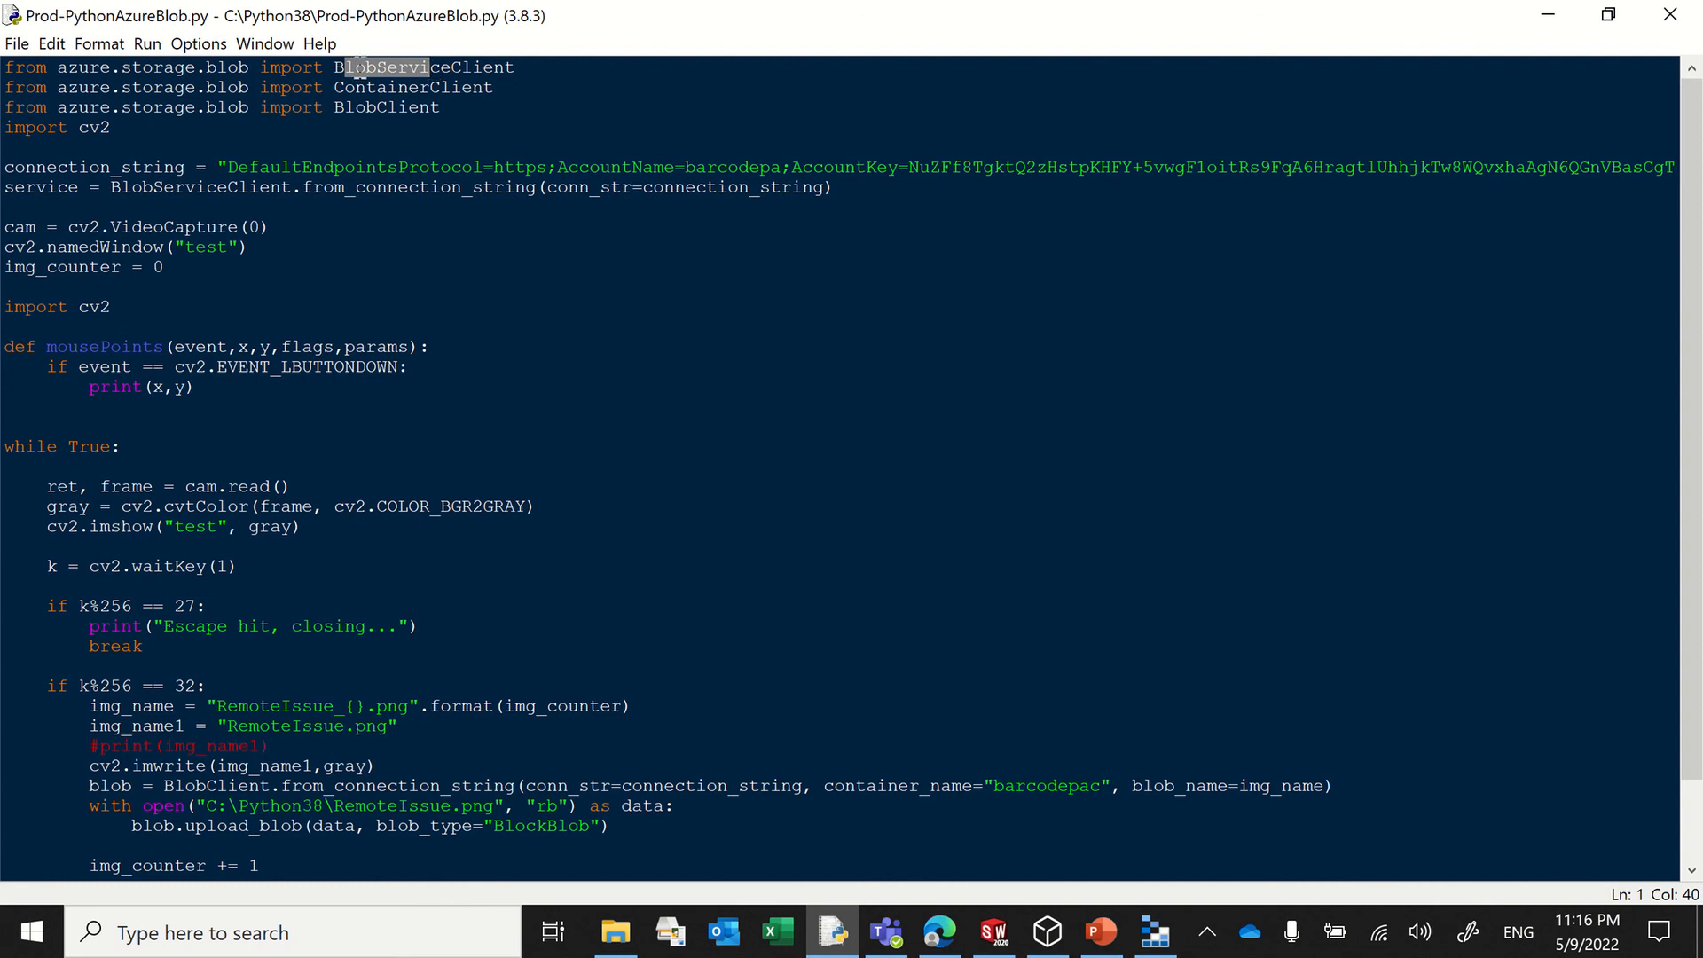
{"action": "left_click_drag", "start_coordinate": [345, 87], "coordinate": [379, 107]}
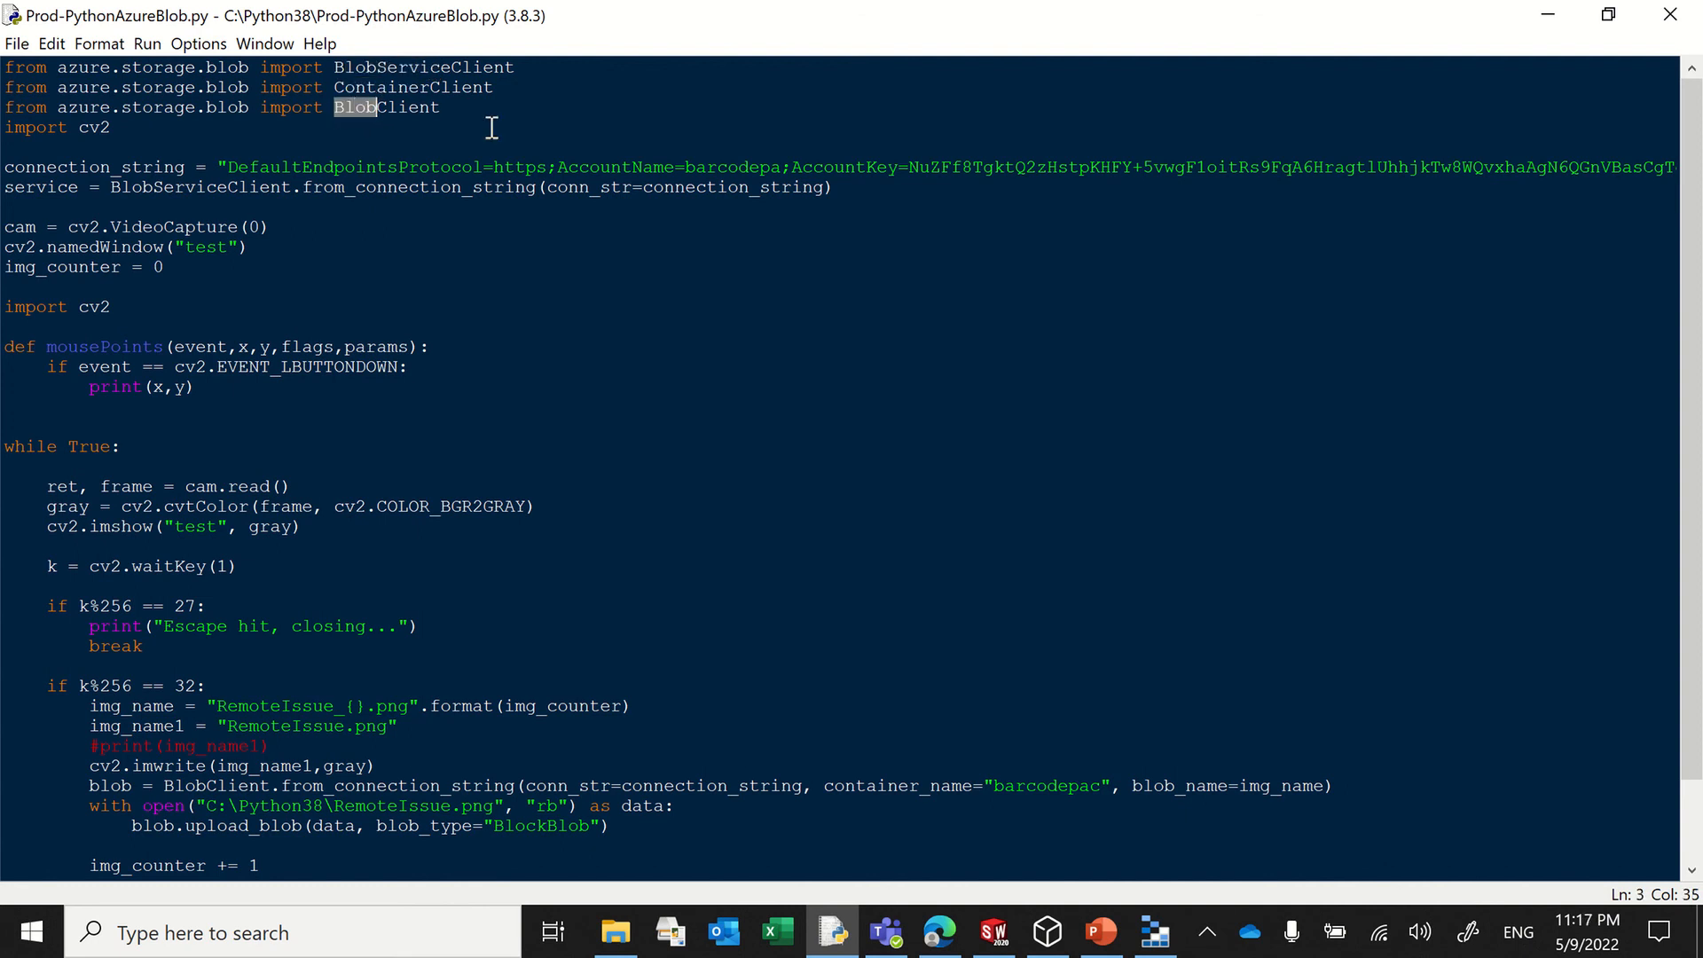
{"action": "left_click_drag", "start_coordinate": [548, 107], "coordinate": [9, 10]}
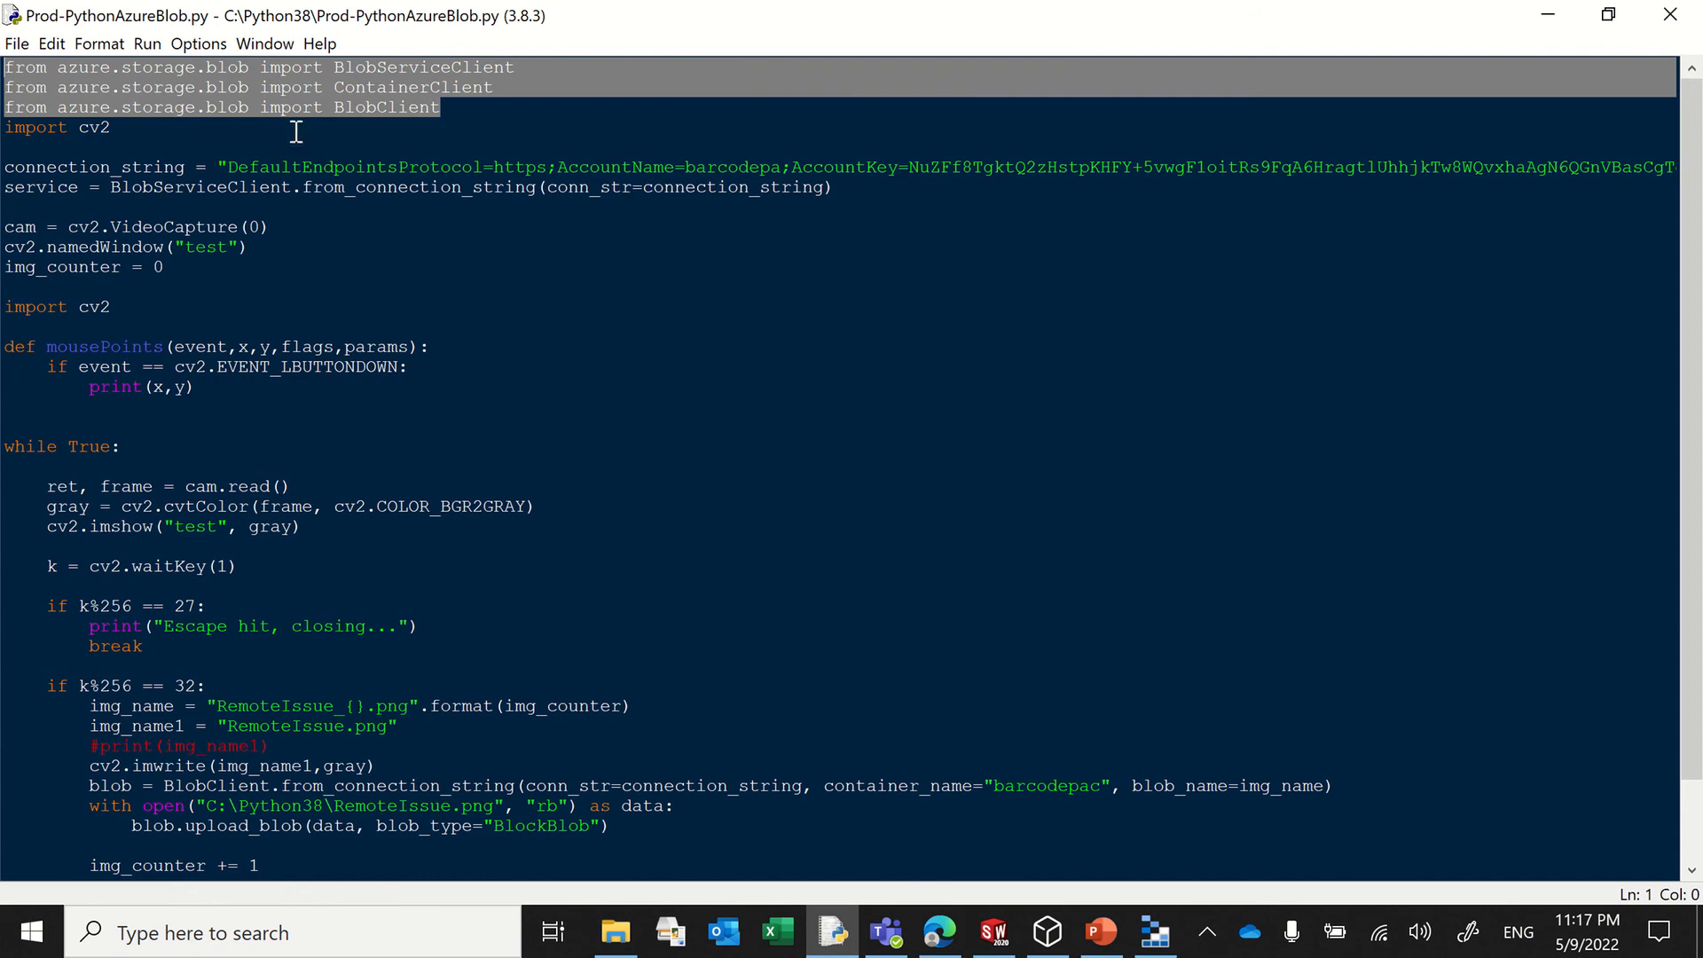
{"action": "left_click", "coordinate": [162, 143]}
{"action": "key", "text": "shift+Up"}
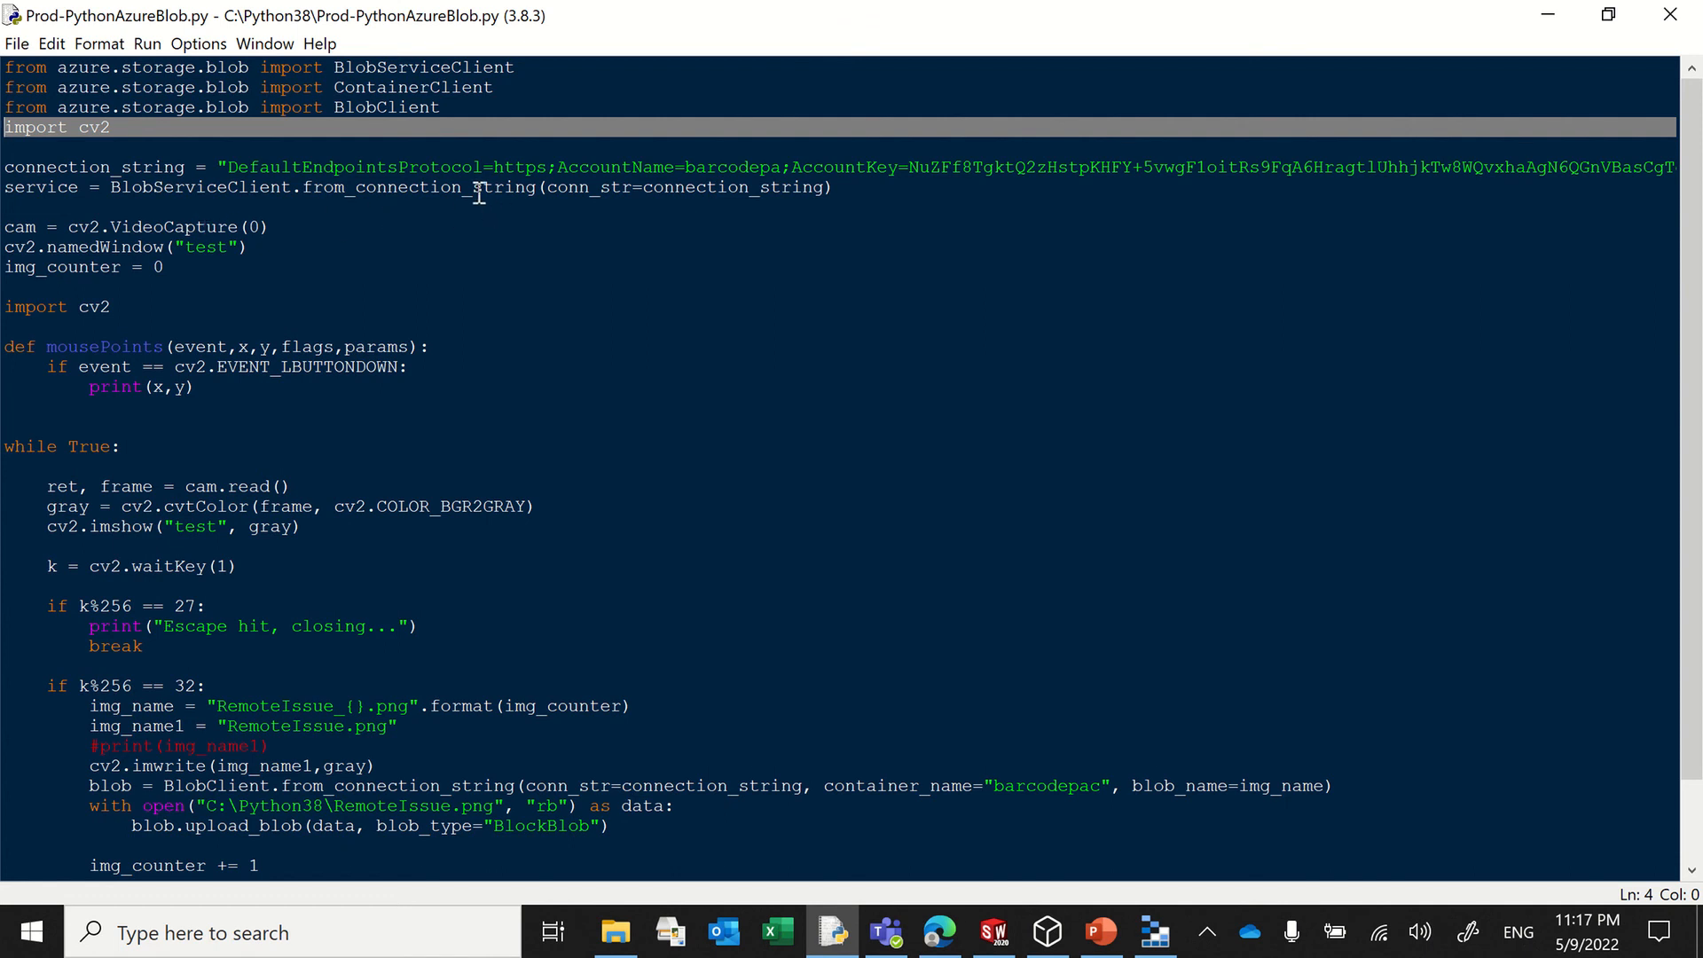
Step: Check the storage account's name in Azure Storage Explorer and set AccountName in the script's connection string to adlsmediasv
{"action": "left_click_drag", "start_coordinate": [408, 168], "coordinate": [589, 169]}
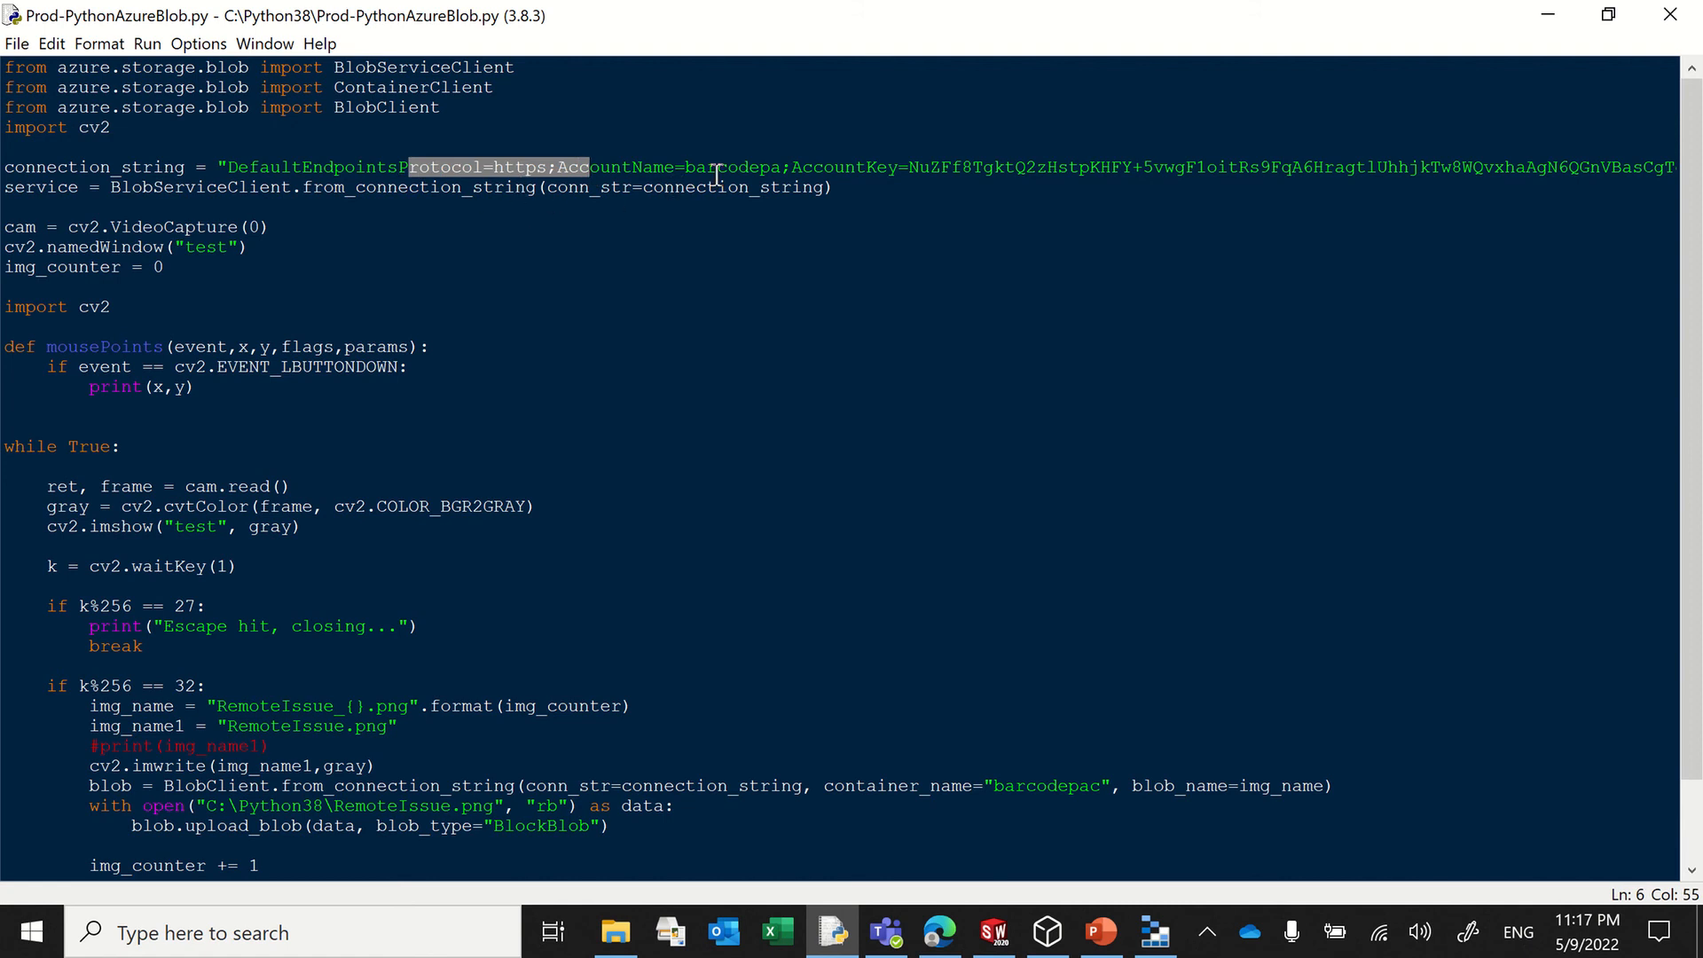
{"action": "left_click", "coordinate": [1151, 930]}
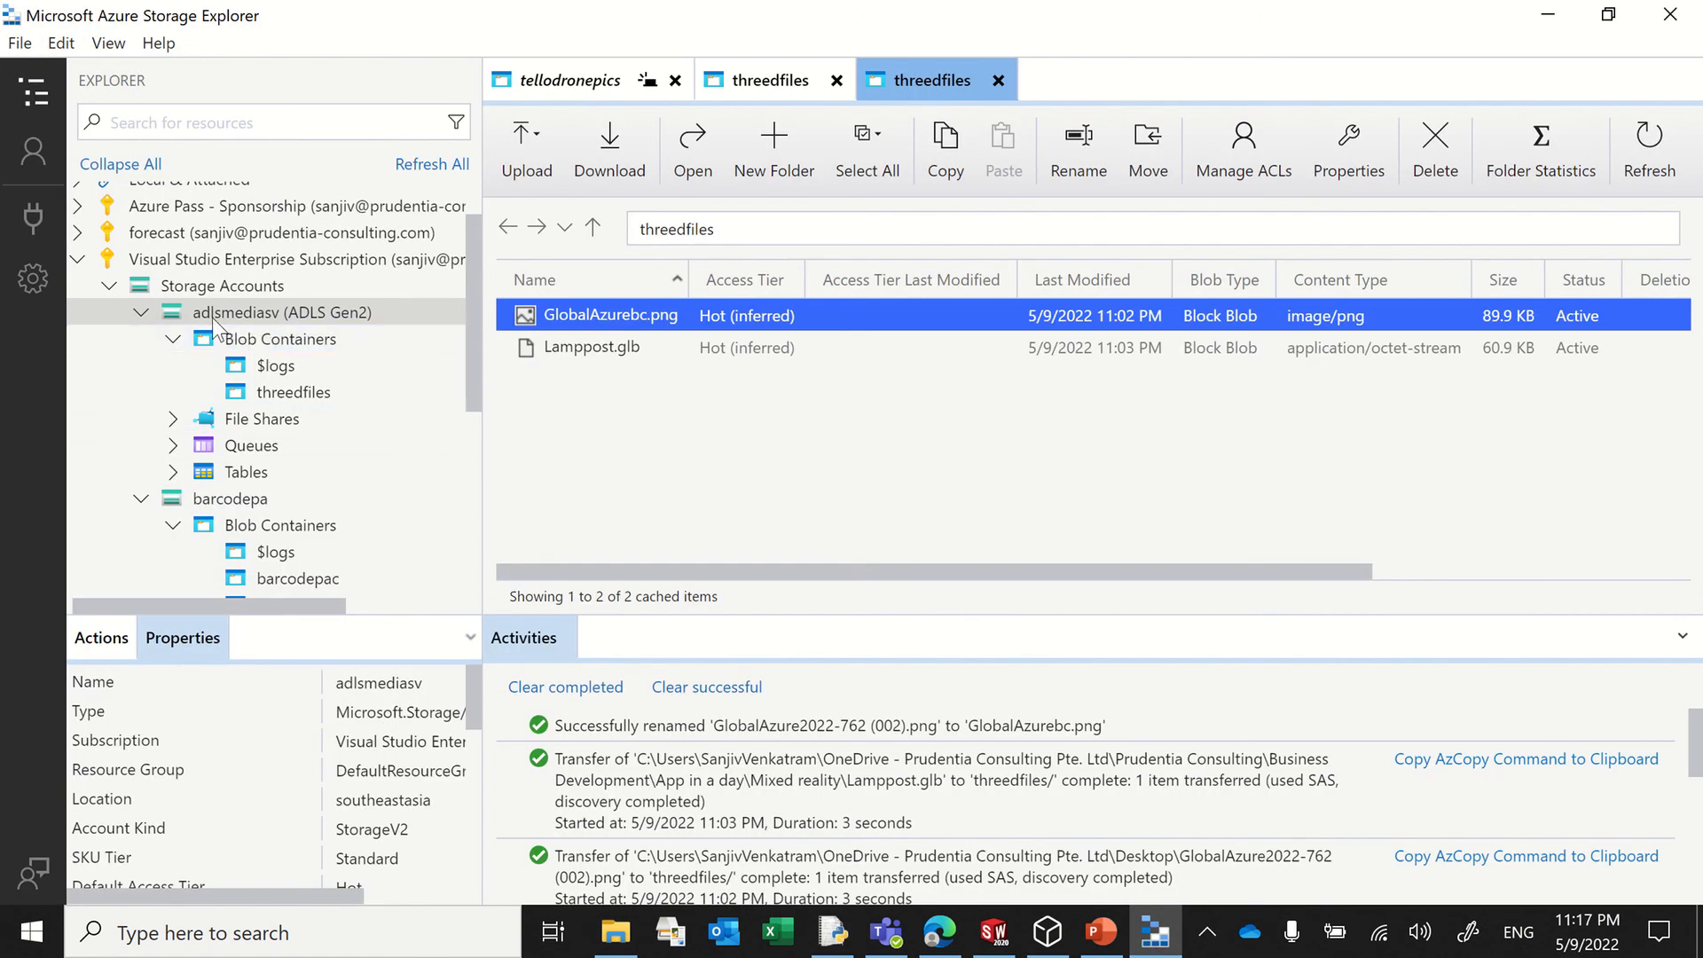
{"action": "left_click", "coordinate": [1548, 14]}
{"action": "left_click", "coordinate": [626, 166]}
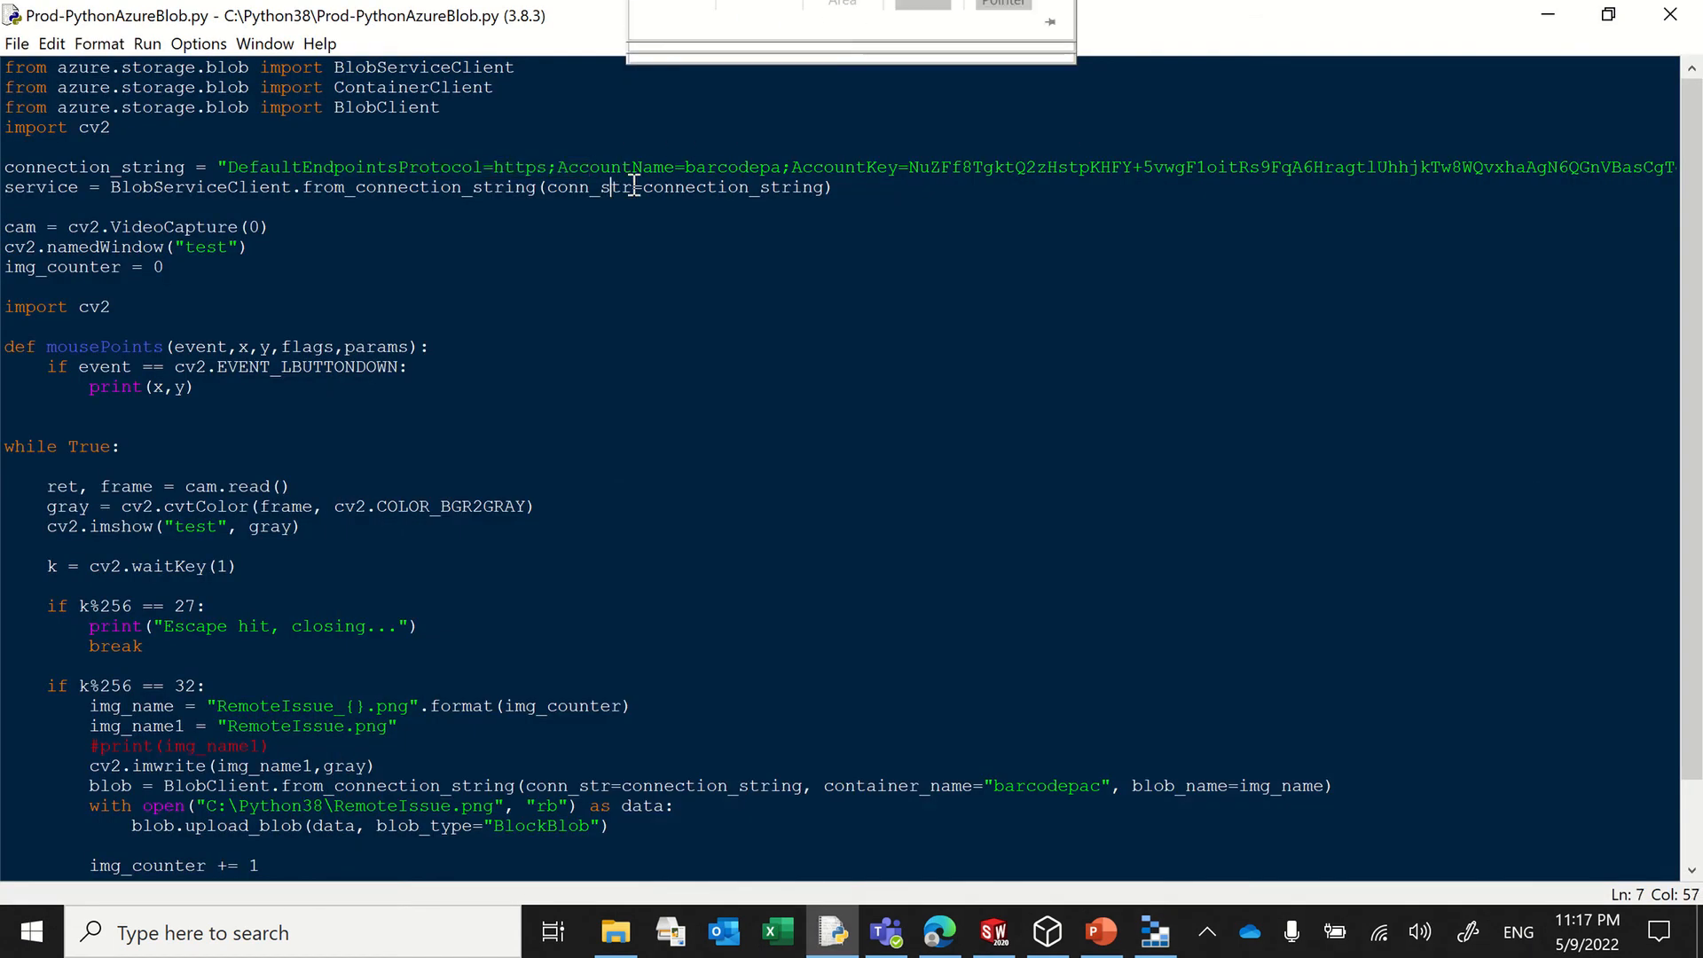
{"action": "left_click", "coordinate": [781, 167]}
{"action": "key", "text": "BackSpace"}
{"action": "key", "text": "BackSpace"}
{"action": "key", "text": "BackSpace"}
{"action": "key", "text": "BackSpace"}
{"action": "key", "text": "BackSpace"}
{"action": "key", "text": "BackSpace"}
{"action": "key", "text": "BackSpace"}
{"action": "key", "text": "BackSpace"}
{"action": "key", "text": "BackSpace"}
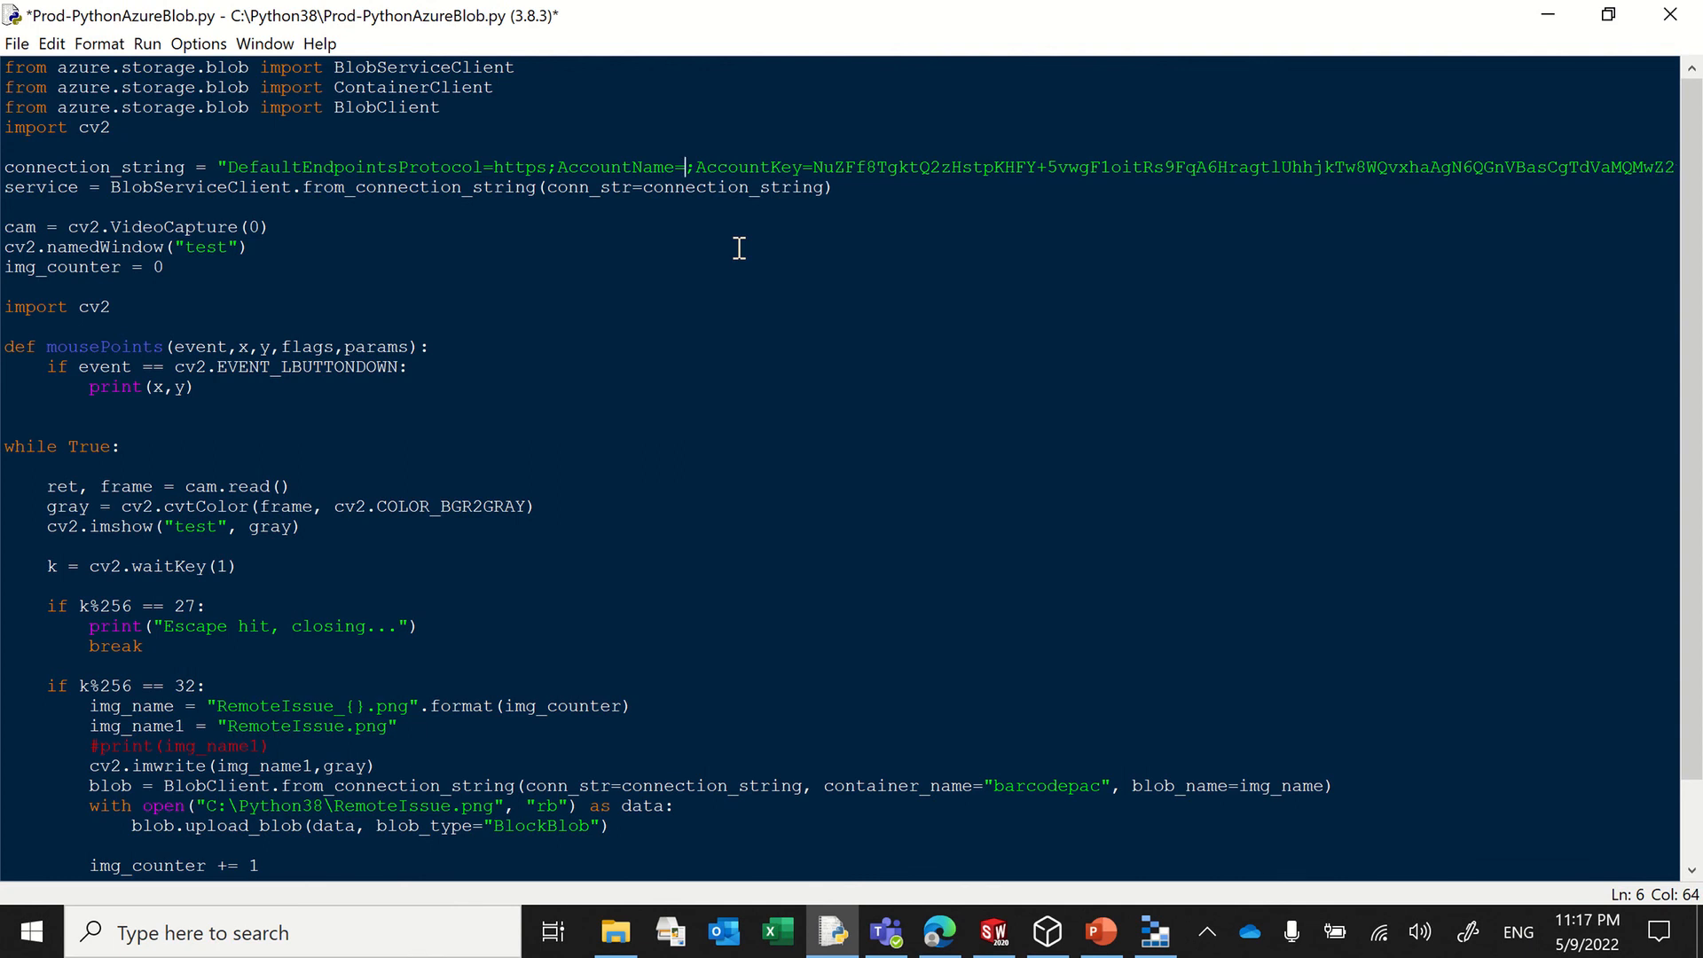
{"action": "type", "text": "adlsmedias"}
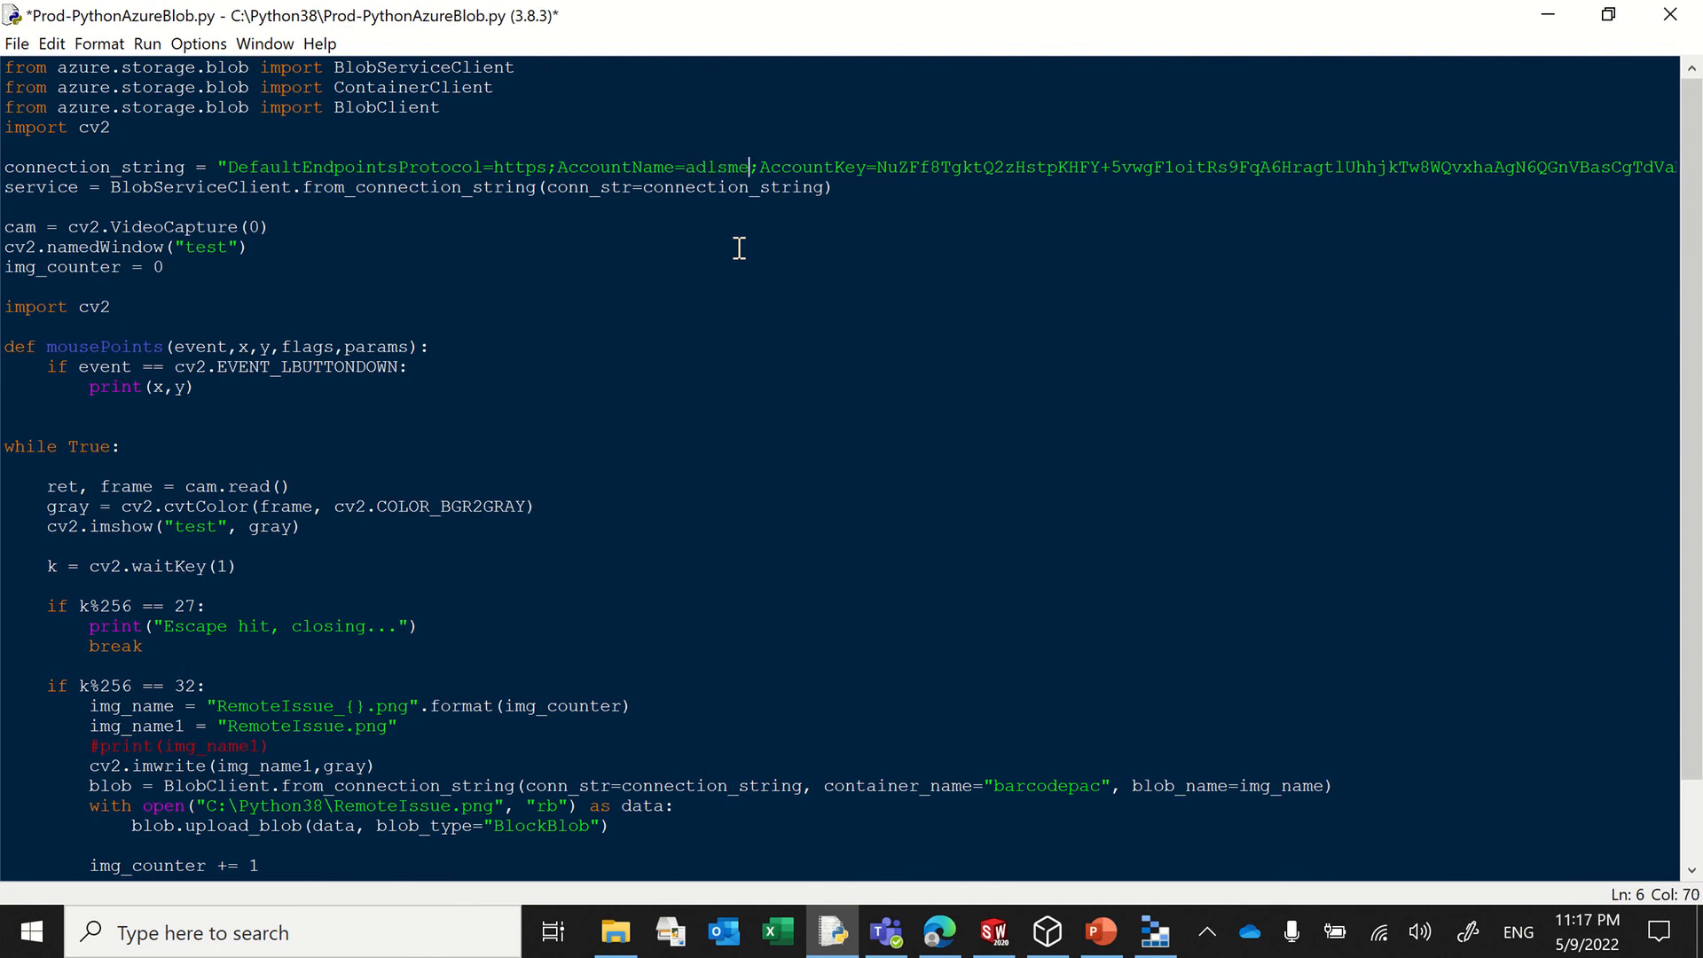
{"action": "type", "text": "v"}
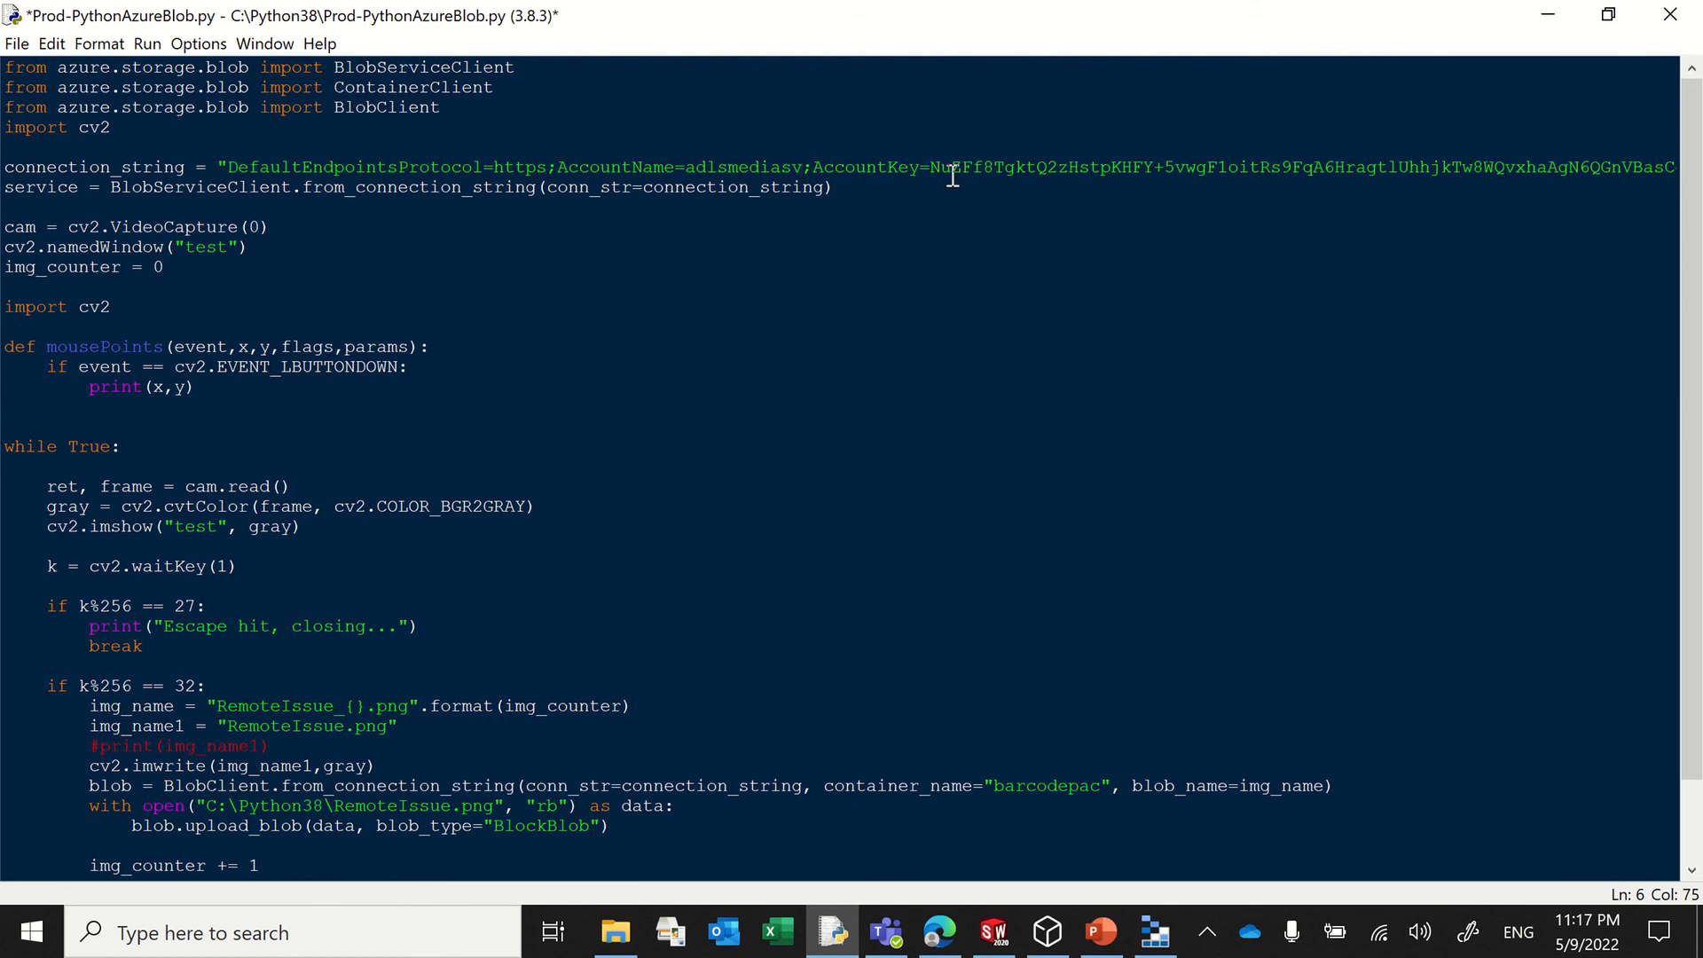
Step: Delete the old AccountKey value from the script's connection string
{"action": "left_click_drag", "start_coordinate": [929, 167], "coordinate": [1389, 169]}
{"action": "key", "text": "Delete"}
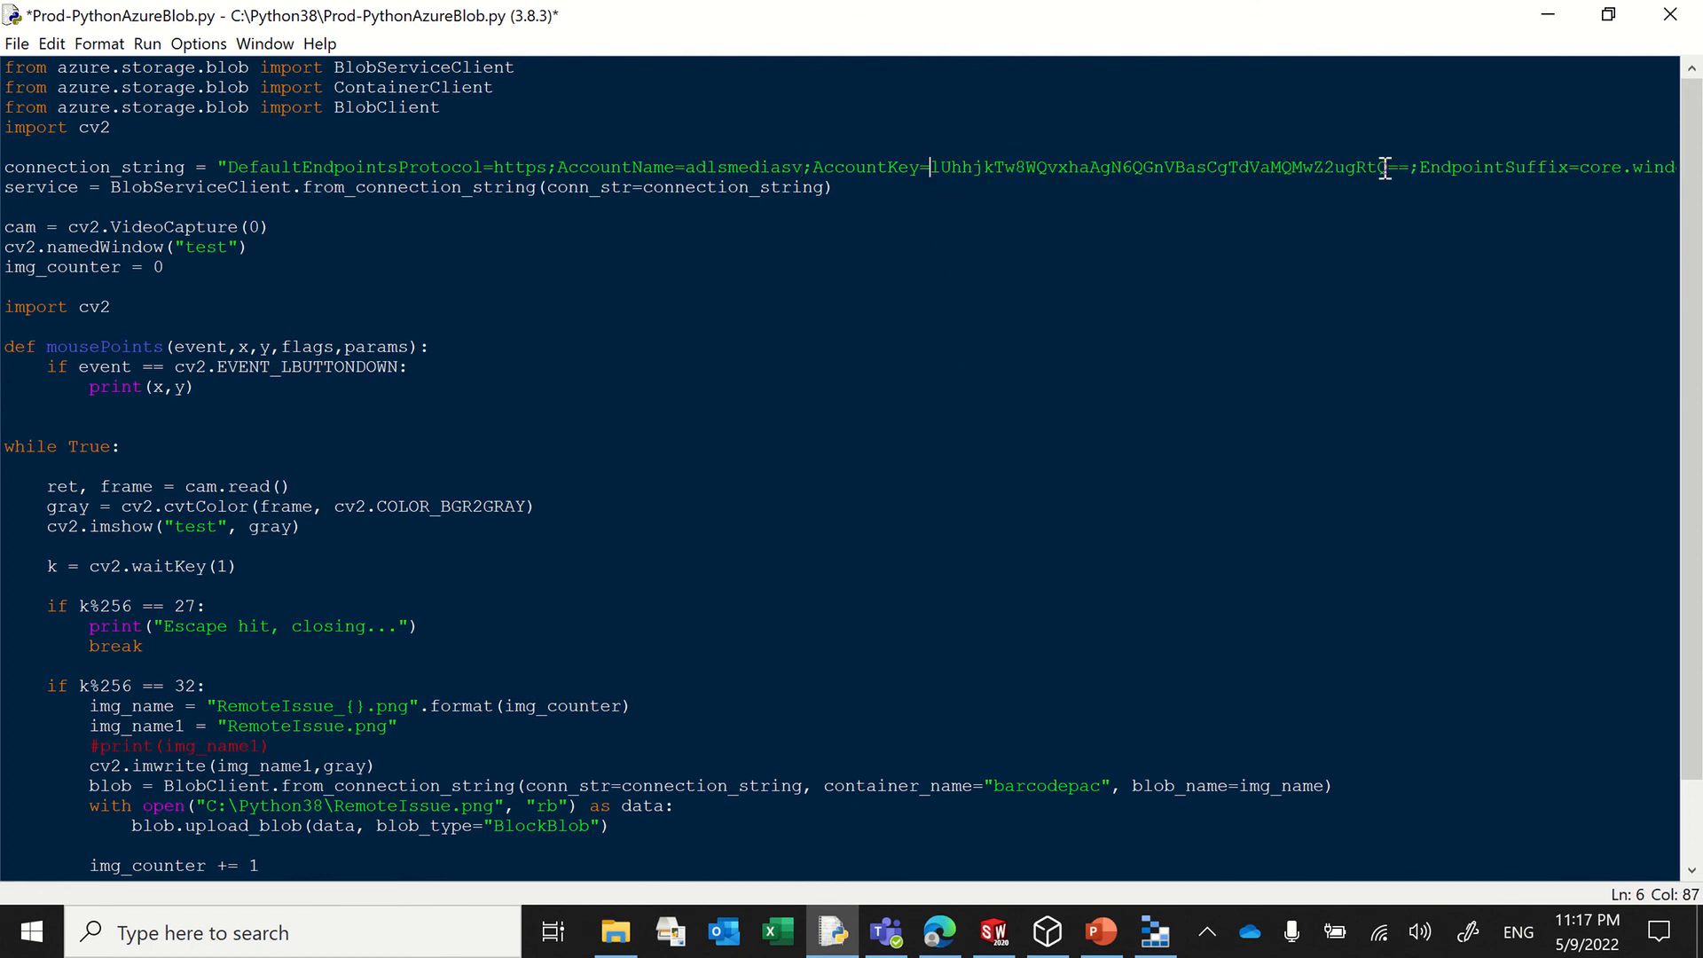
{"action": "left_click_drag", "start_coordinate": [931, 167], "coordinate": [1409, 167]}
{"action": "key", "text": "Delete"}
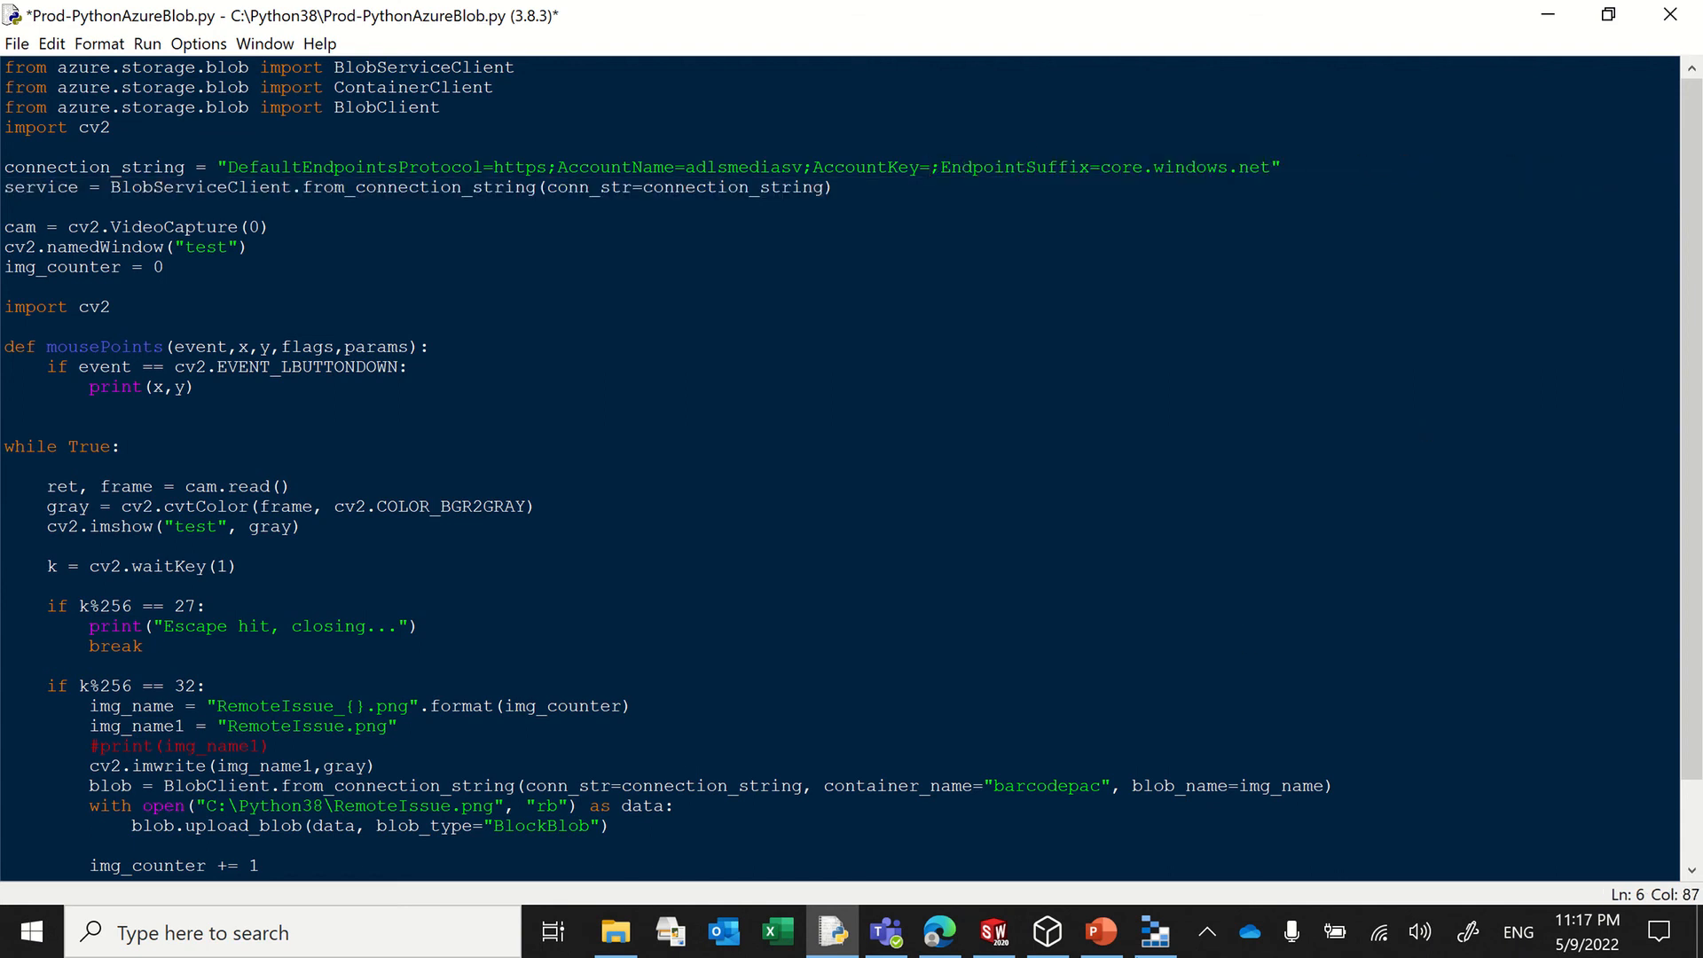
Step: Copy the adlsmediasv account's access key from Azure Storage Explorer and paste it as the AccountKey value in the script
{"action": "left_click", "coordinate": [1153, 931]}
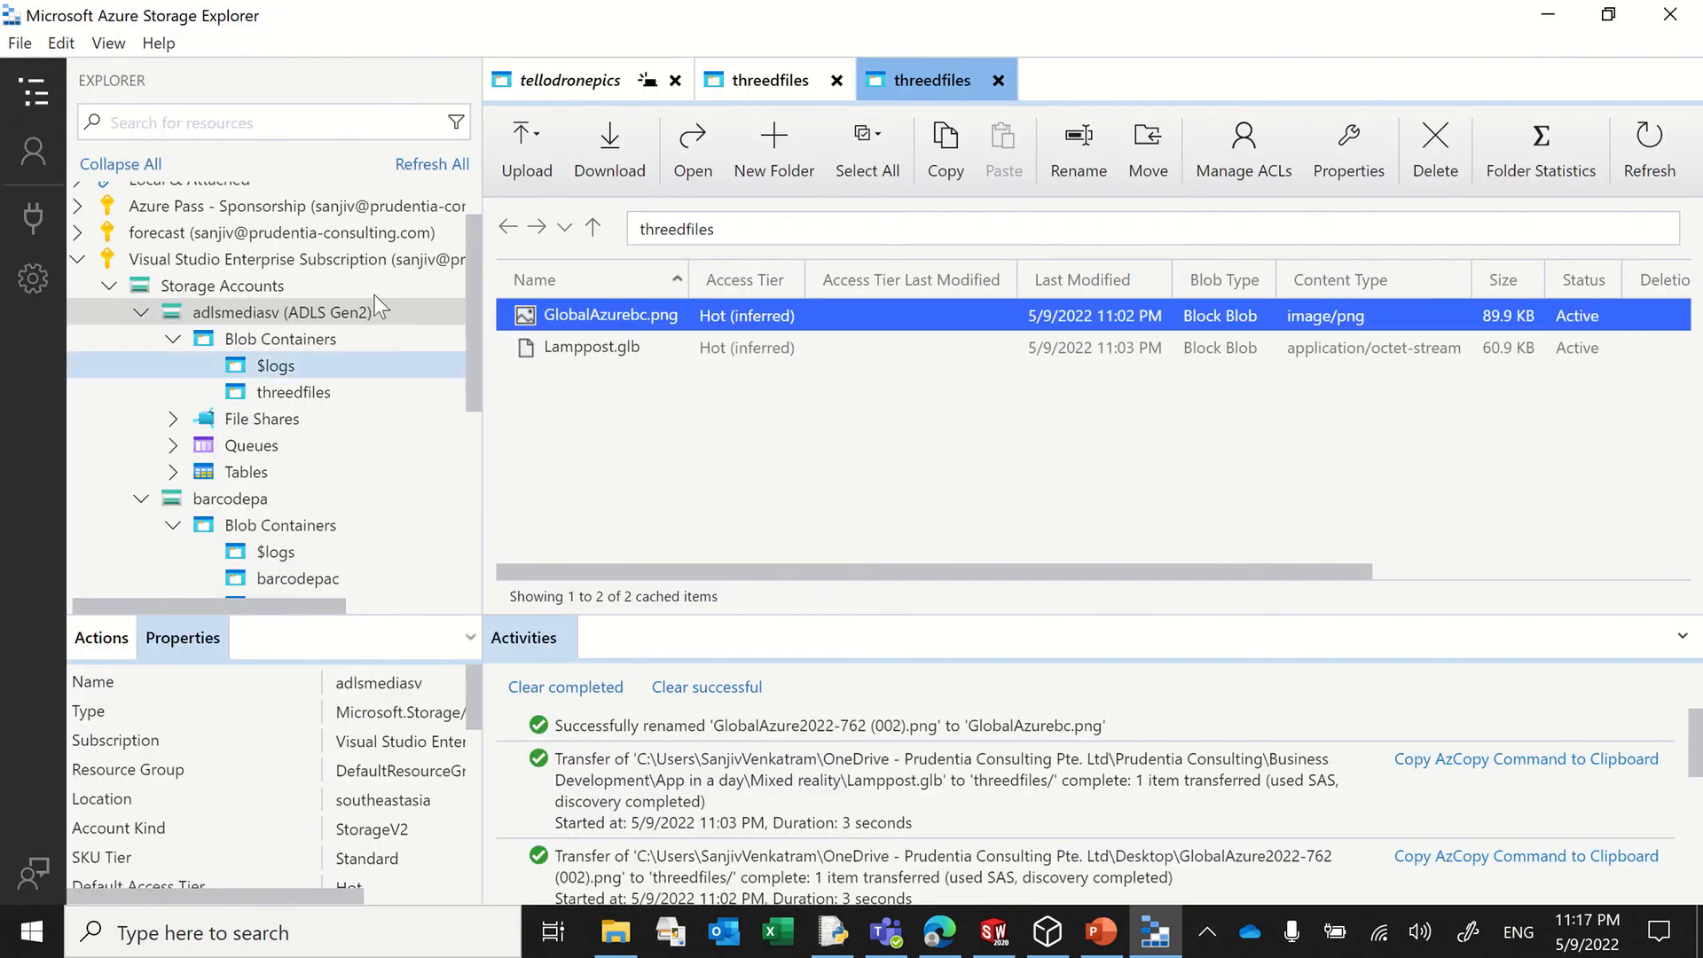
{"action": "right_click", "coordinate": [246, 305]}
{"action": "left_click", "coordinate": [390, 423]}
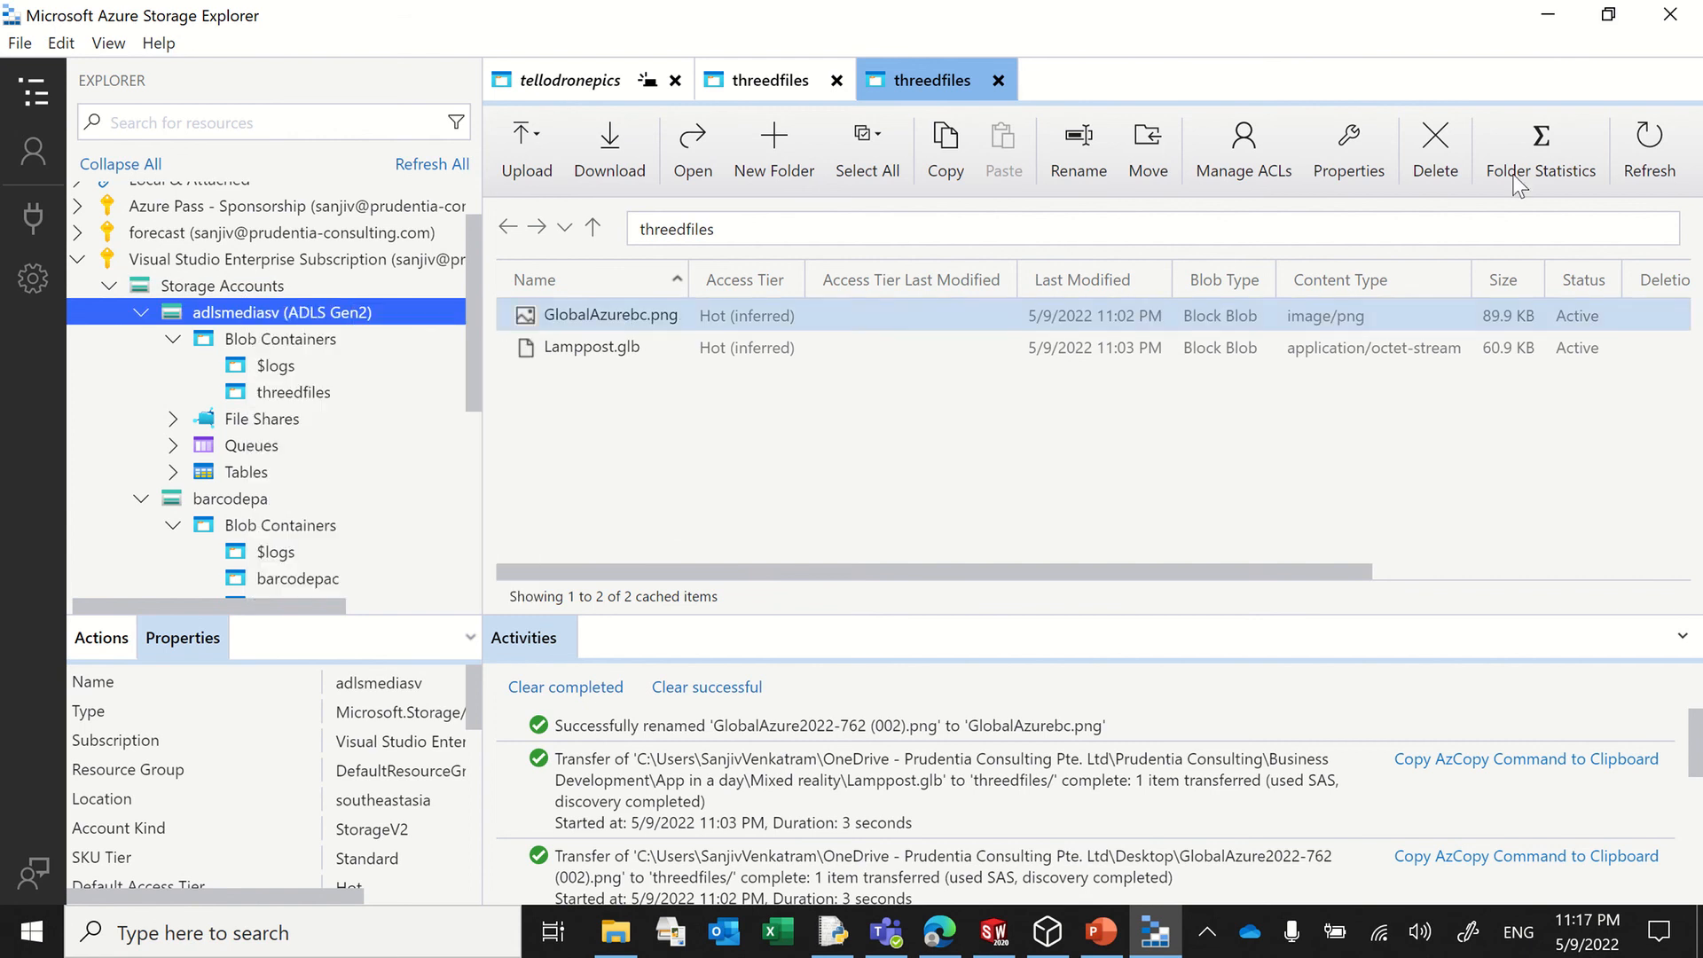
{"action": "left_click", "coordinate": [1547, 15]}
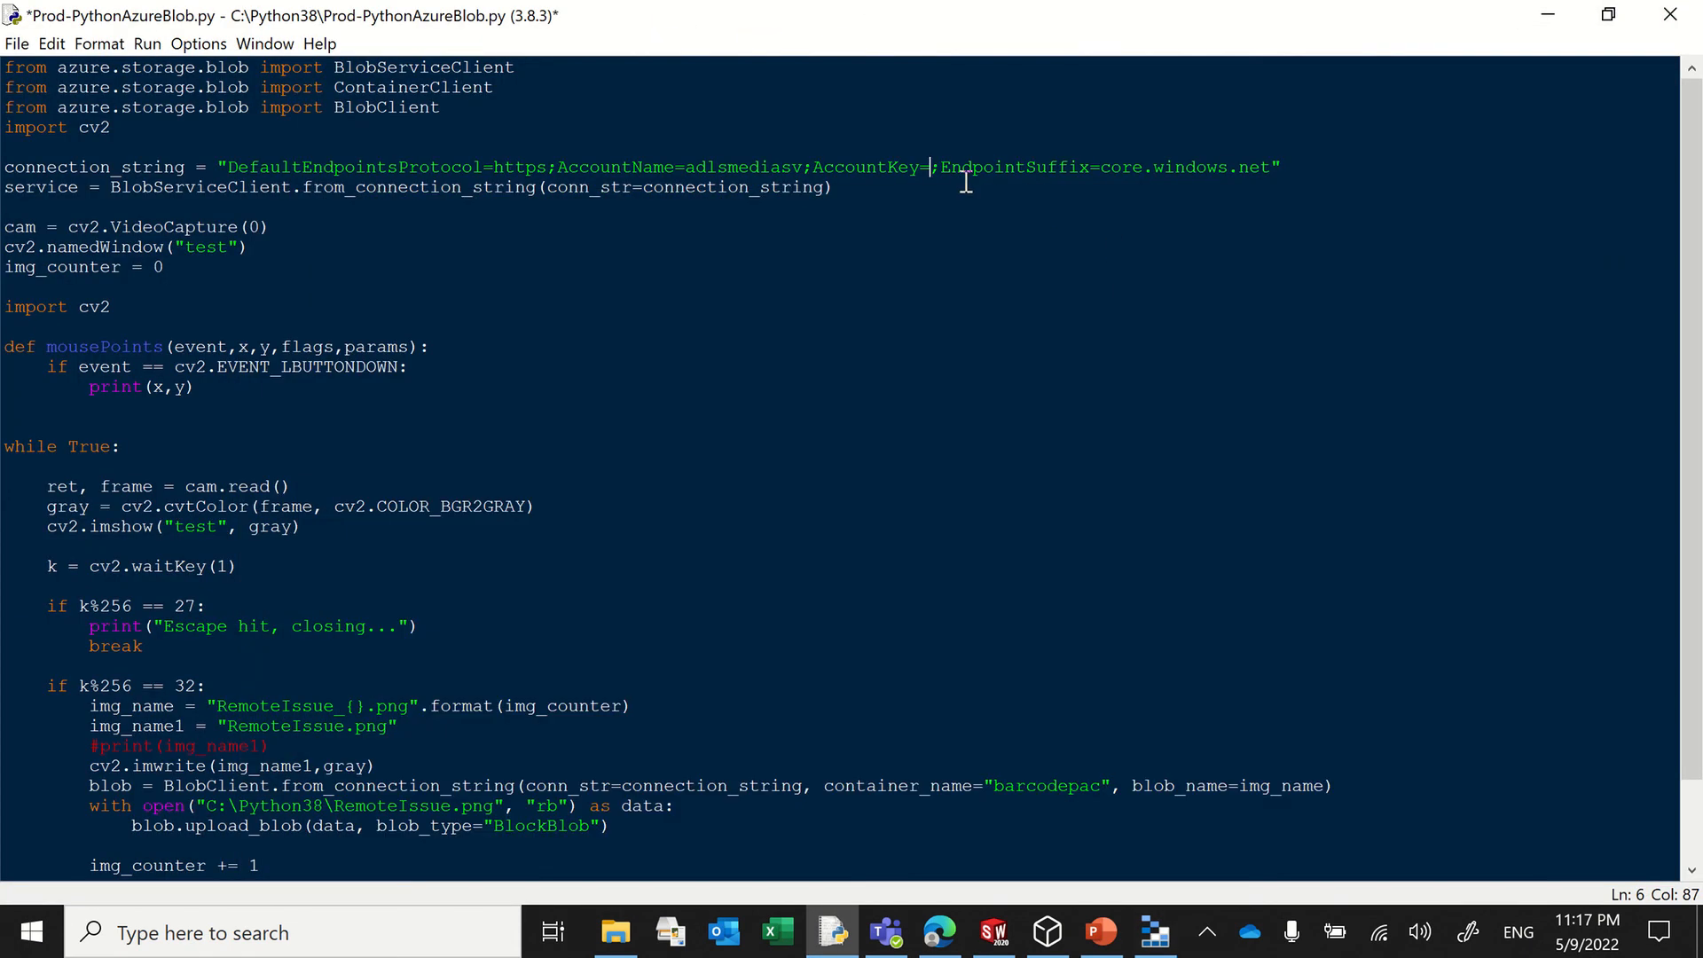
{"action": "key", "text": "ctrl+v"}
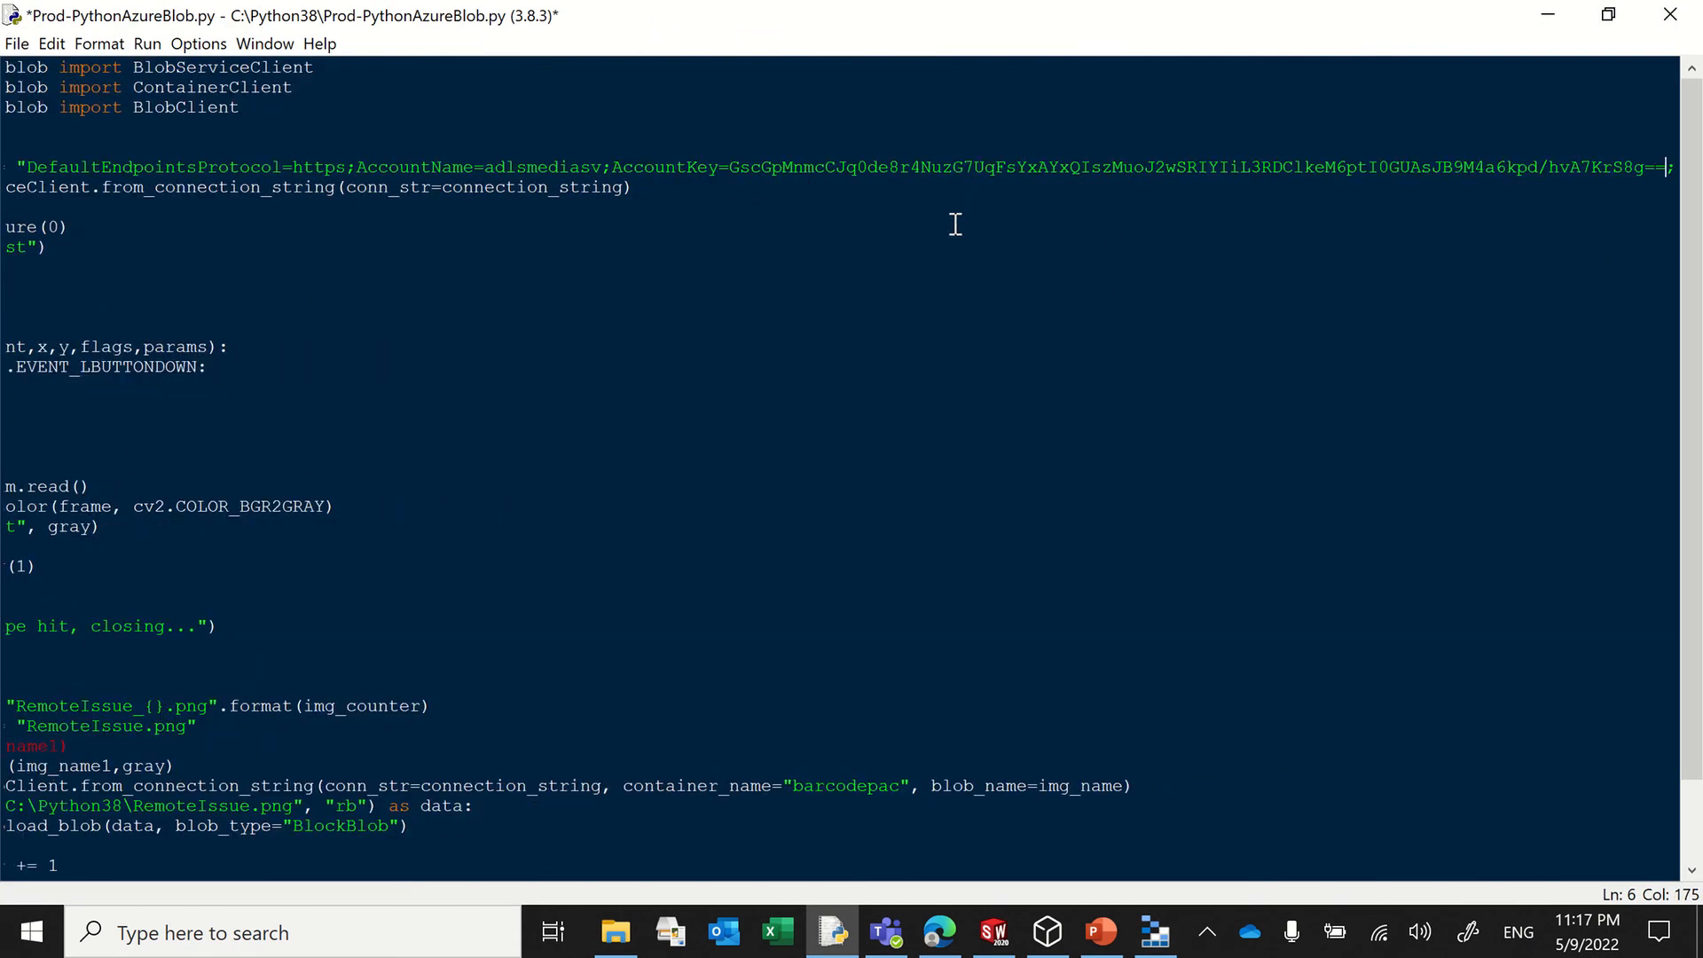
{"action": "key", "text": "Home"}
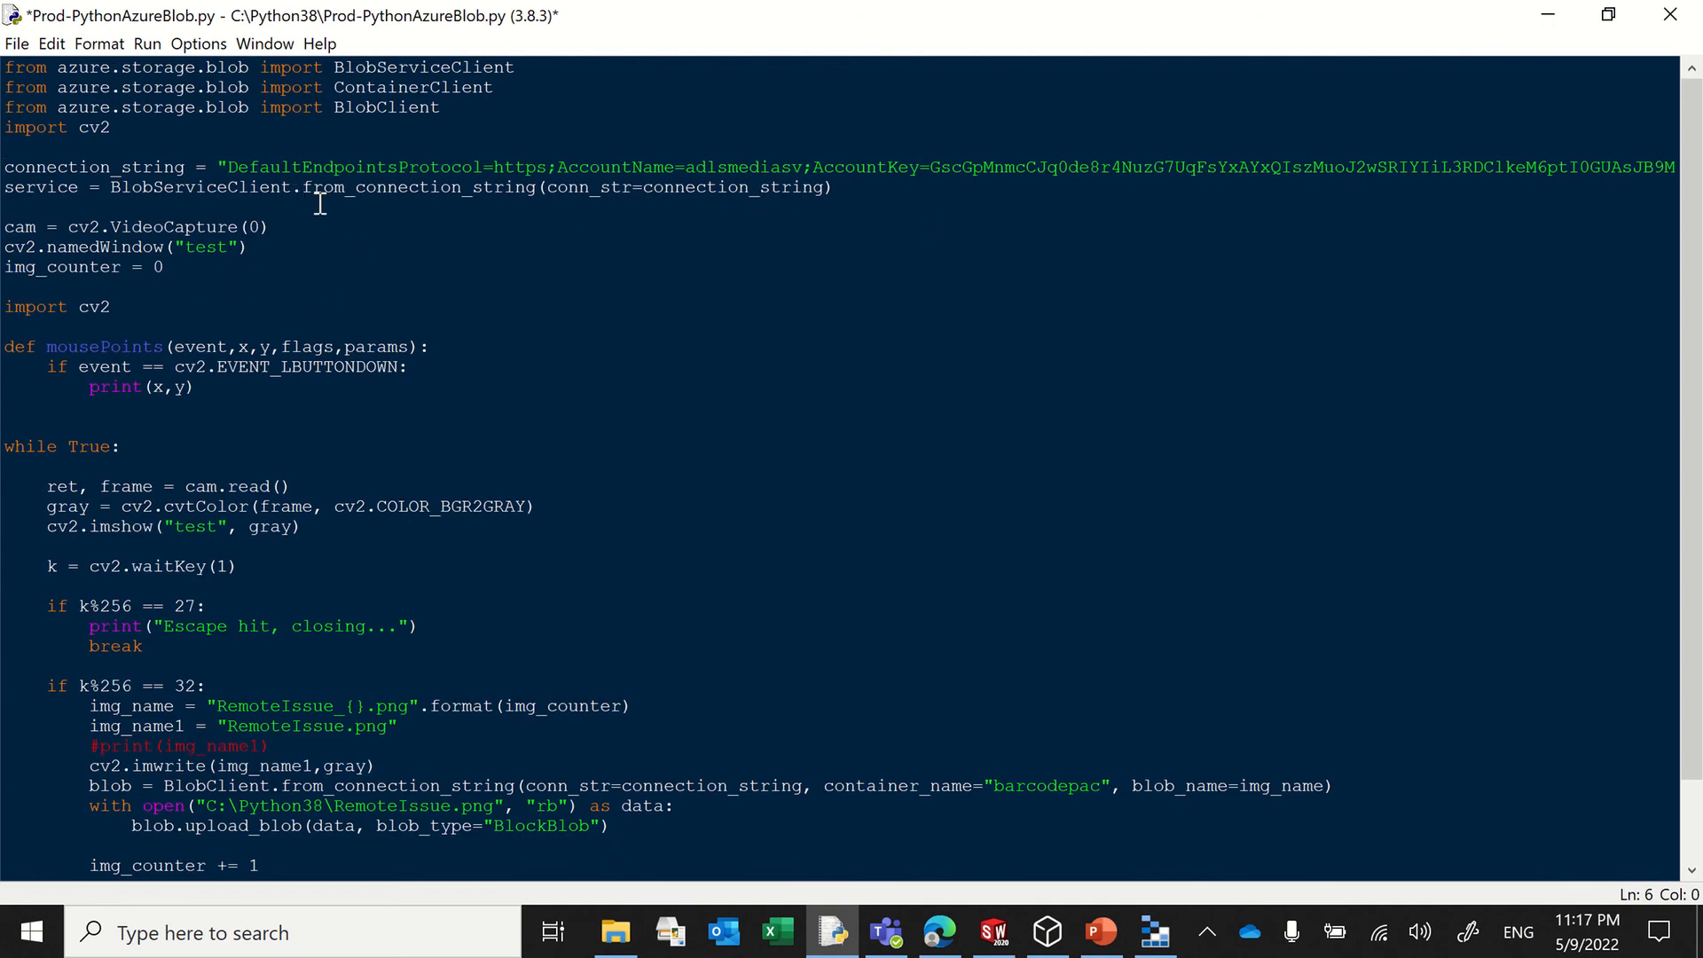
Step: Examine the script's connection lines, camera setup, mousePoints function, and the while loop's frame reading, gray conversion and key wait
{"action": "left_click_drag", "start_coordinate": [875, 197], "coordinate": [4, 149]}
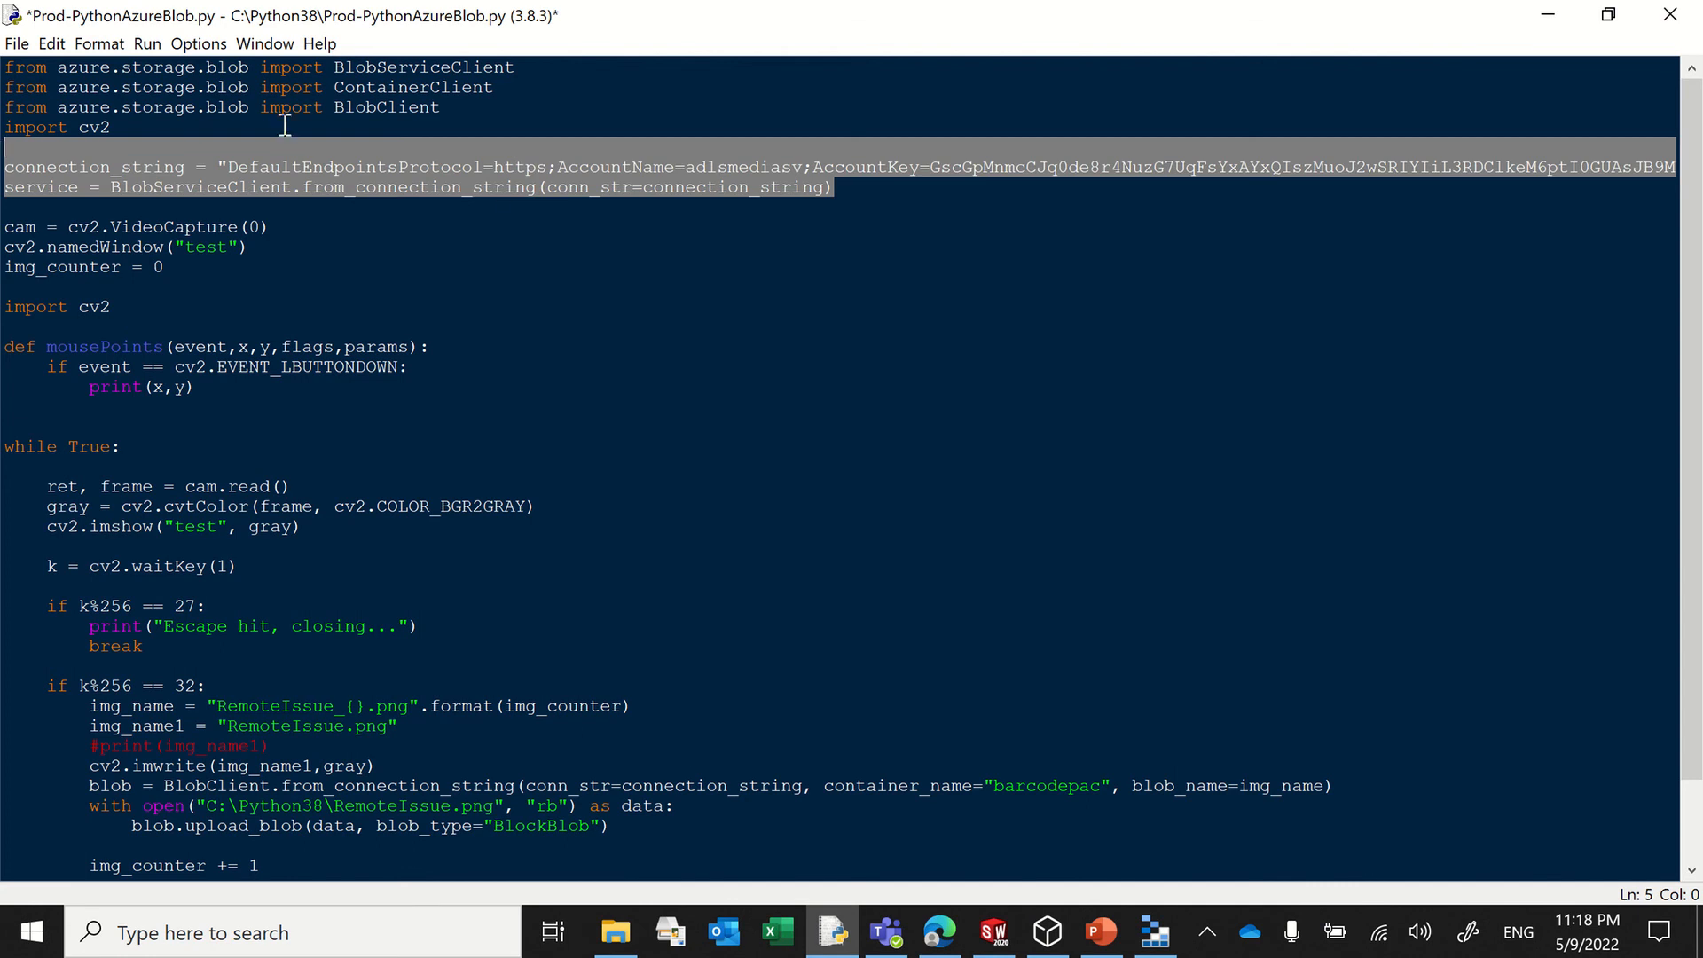
{"action": "left_click", "coordinate": [884, 241]}
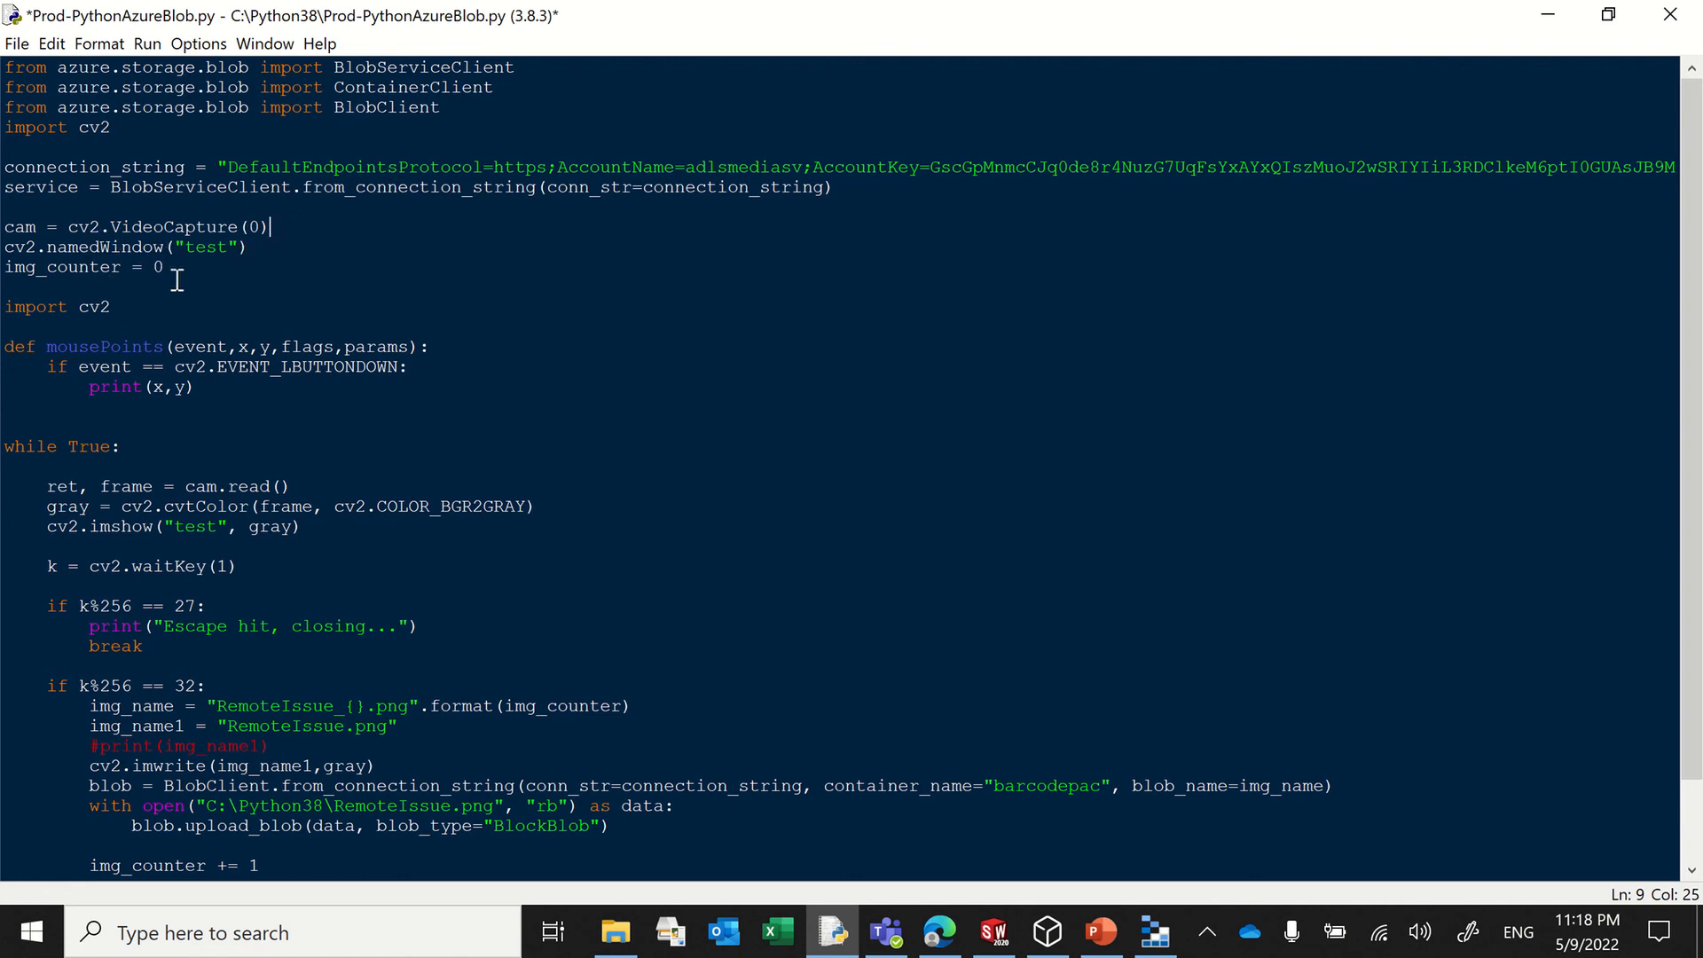
{"action": "left_click_drag", "start_coordinate": [270, 244], "coordinate": [99, 207]}
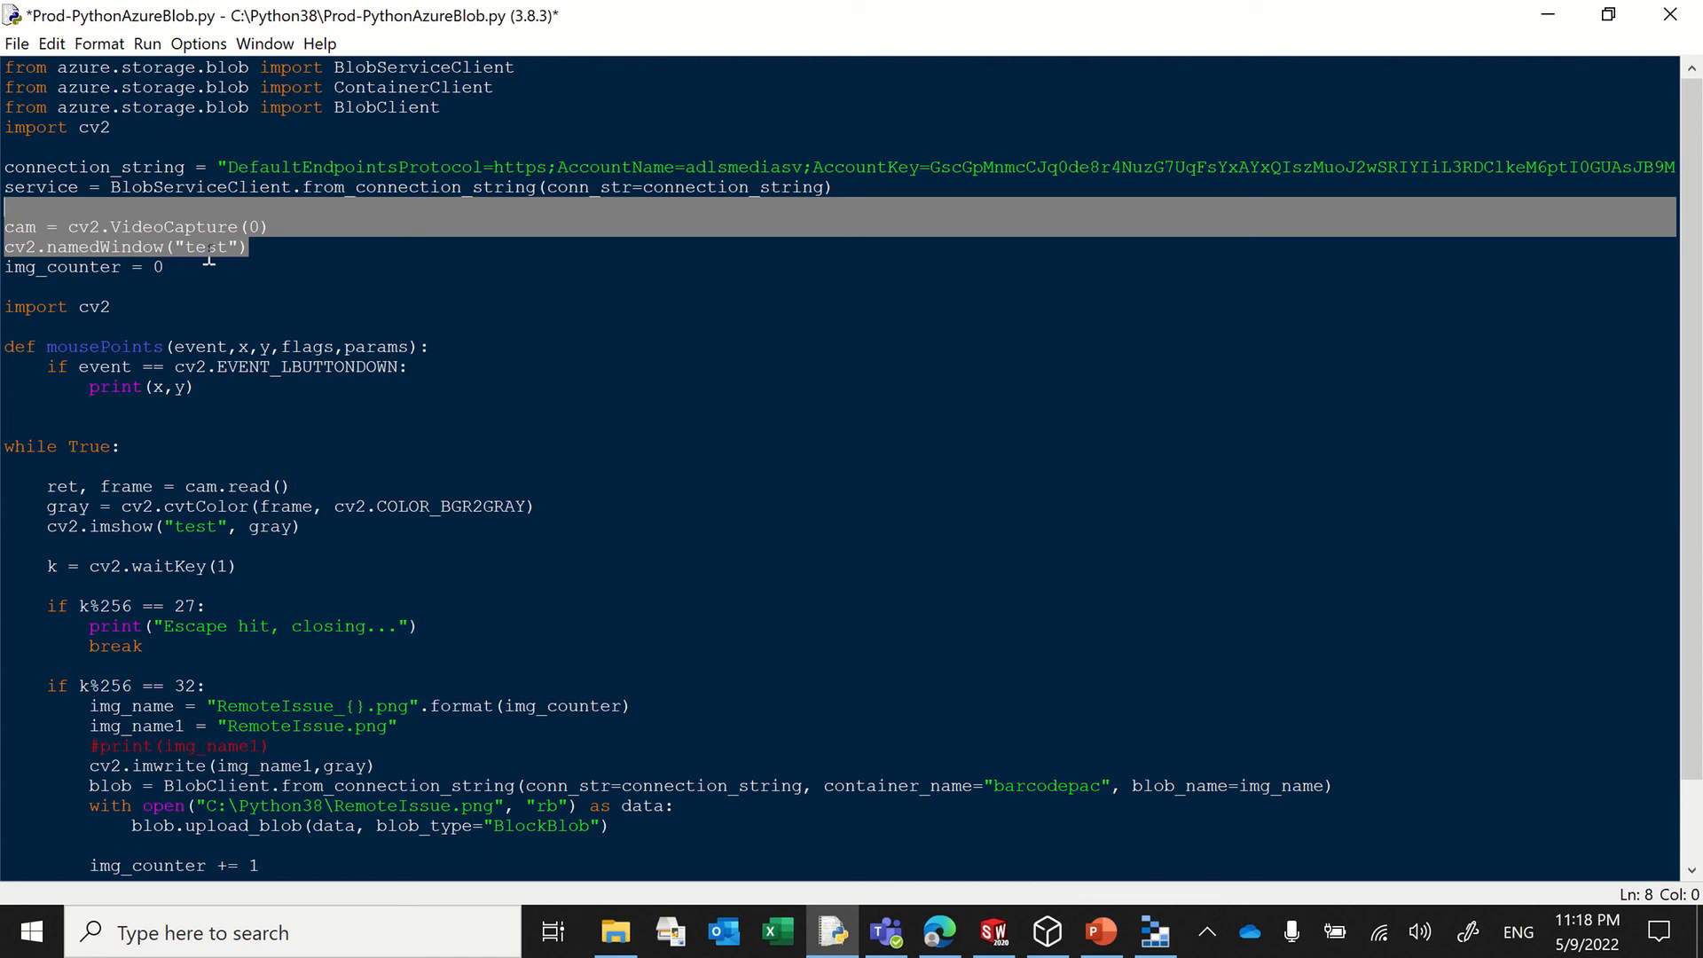
{"action": "left_click_drag", "start_coordinate": [232, 396], "coordinate": [3, 341]}
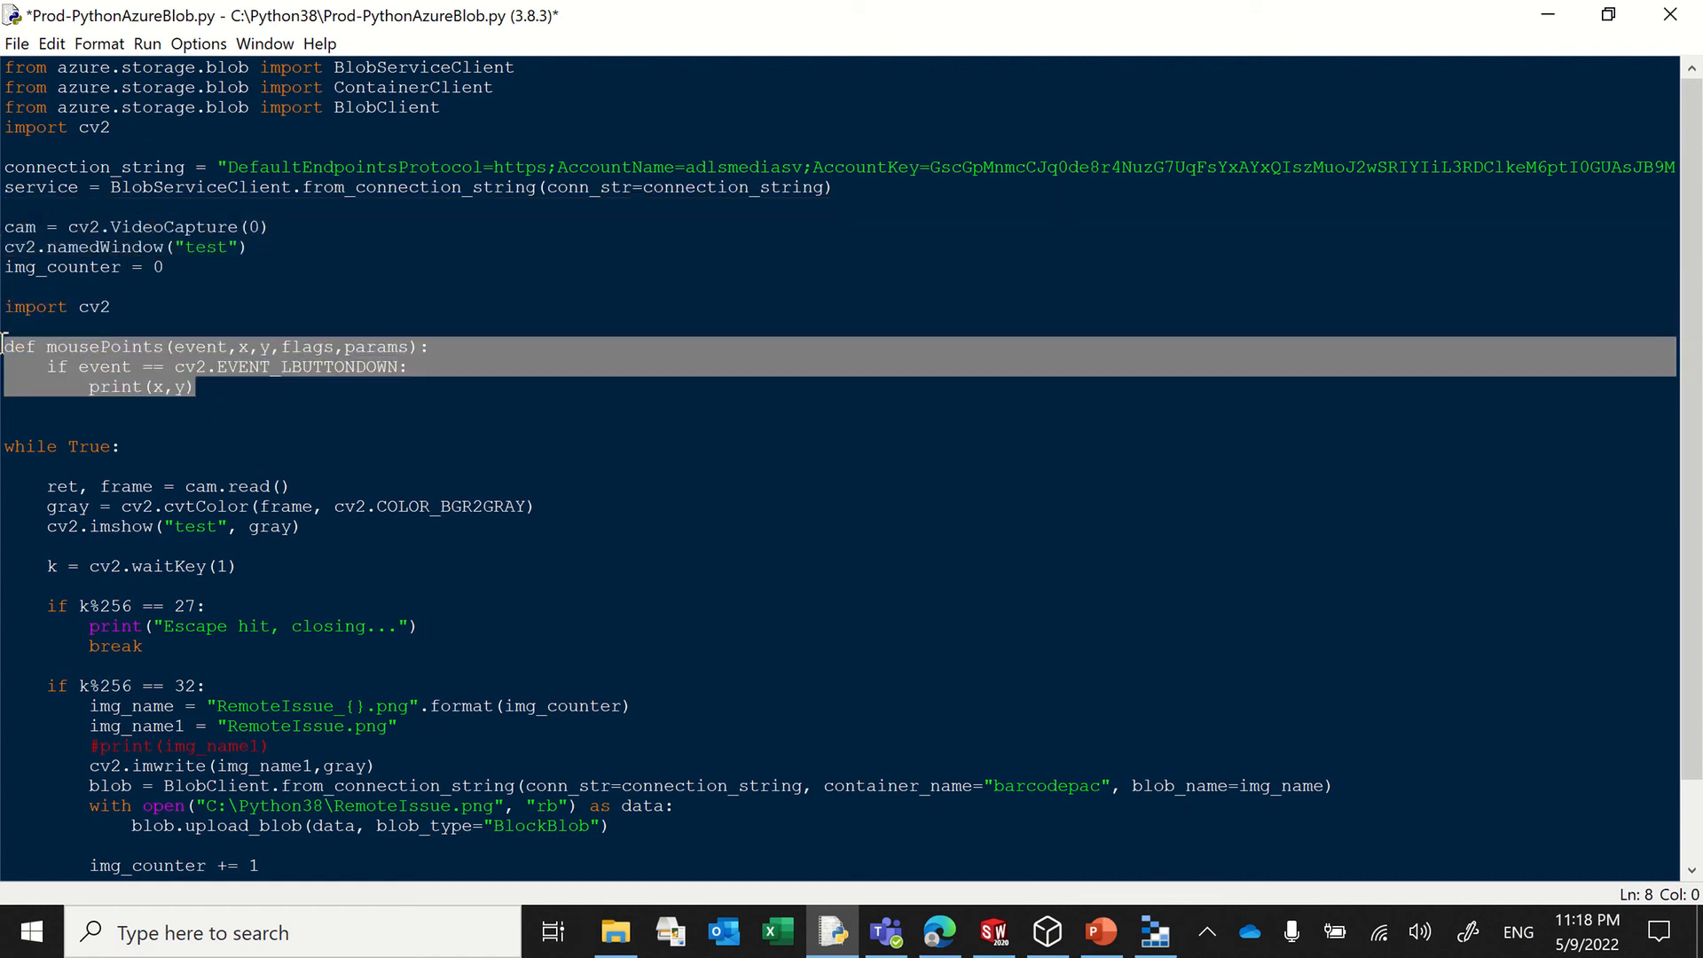
{"action": "left_click", "coordinate": [216, 447]}
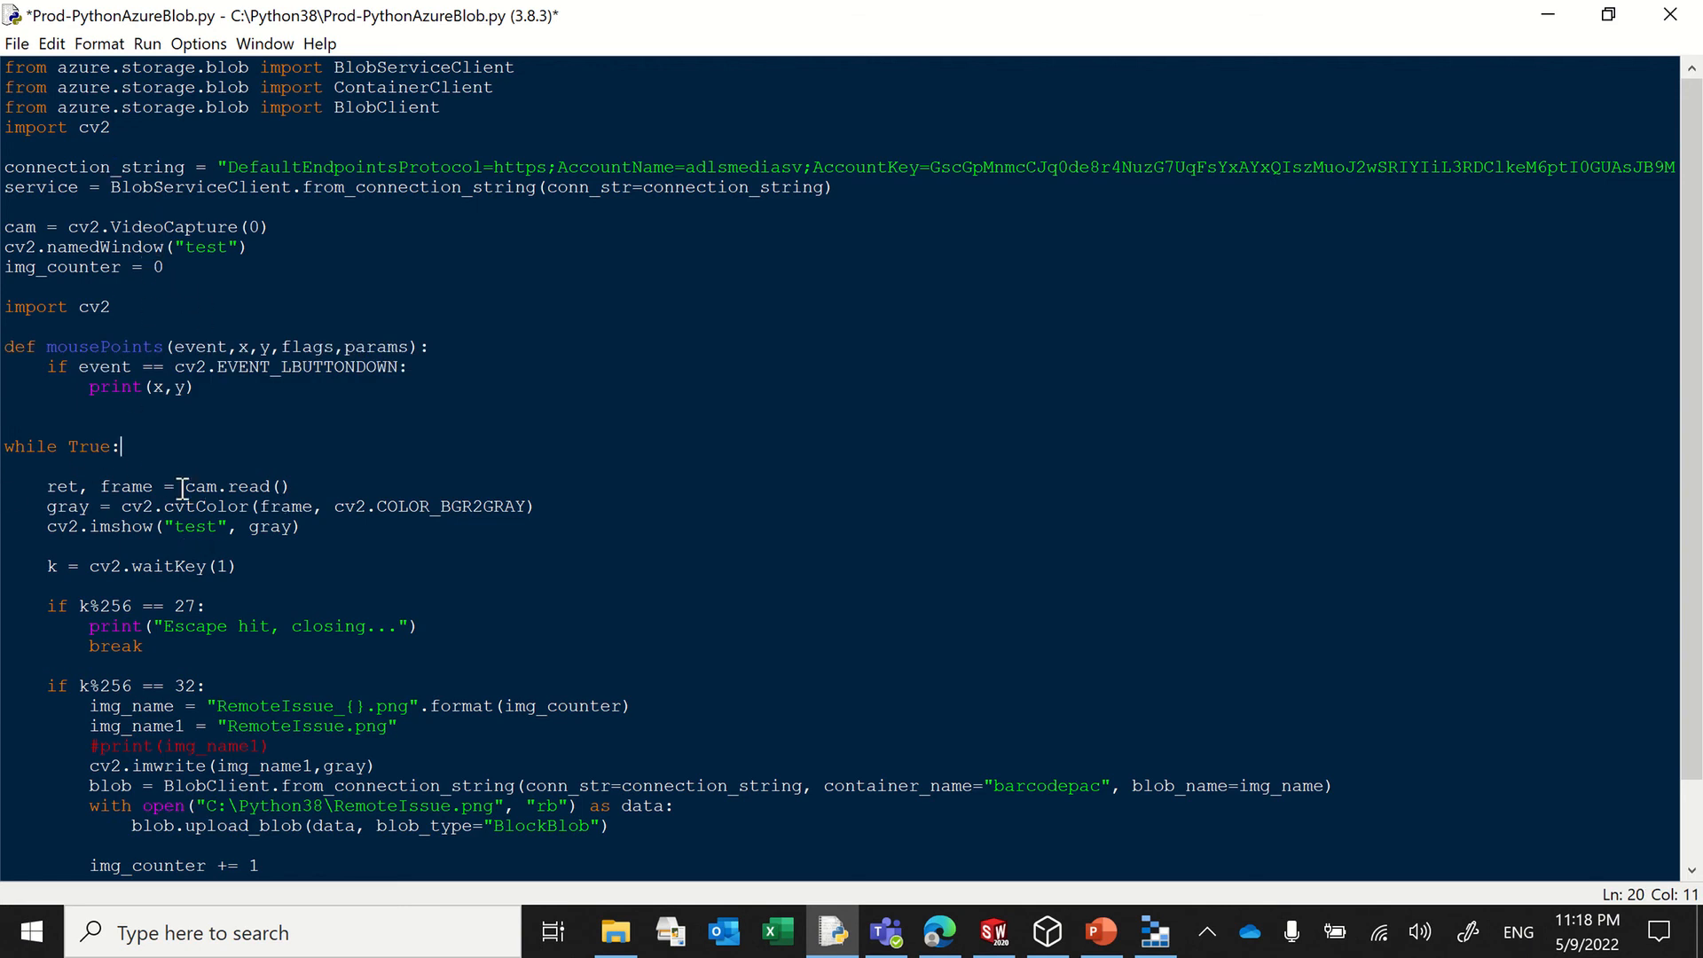
{"action": "left_click_drag", "start_coordinate": [184, 487], "coordinate": [292, 486]}
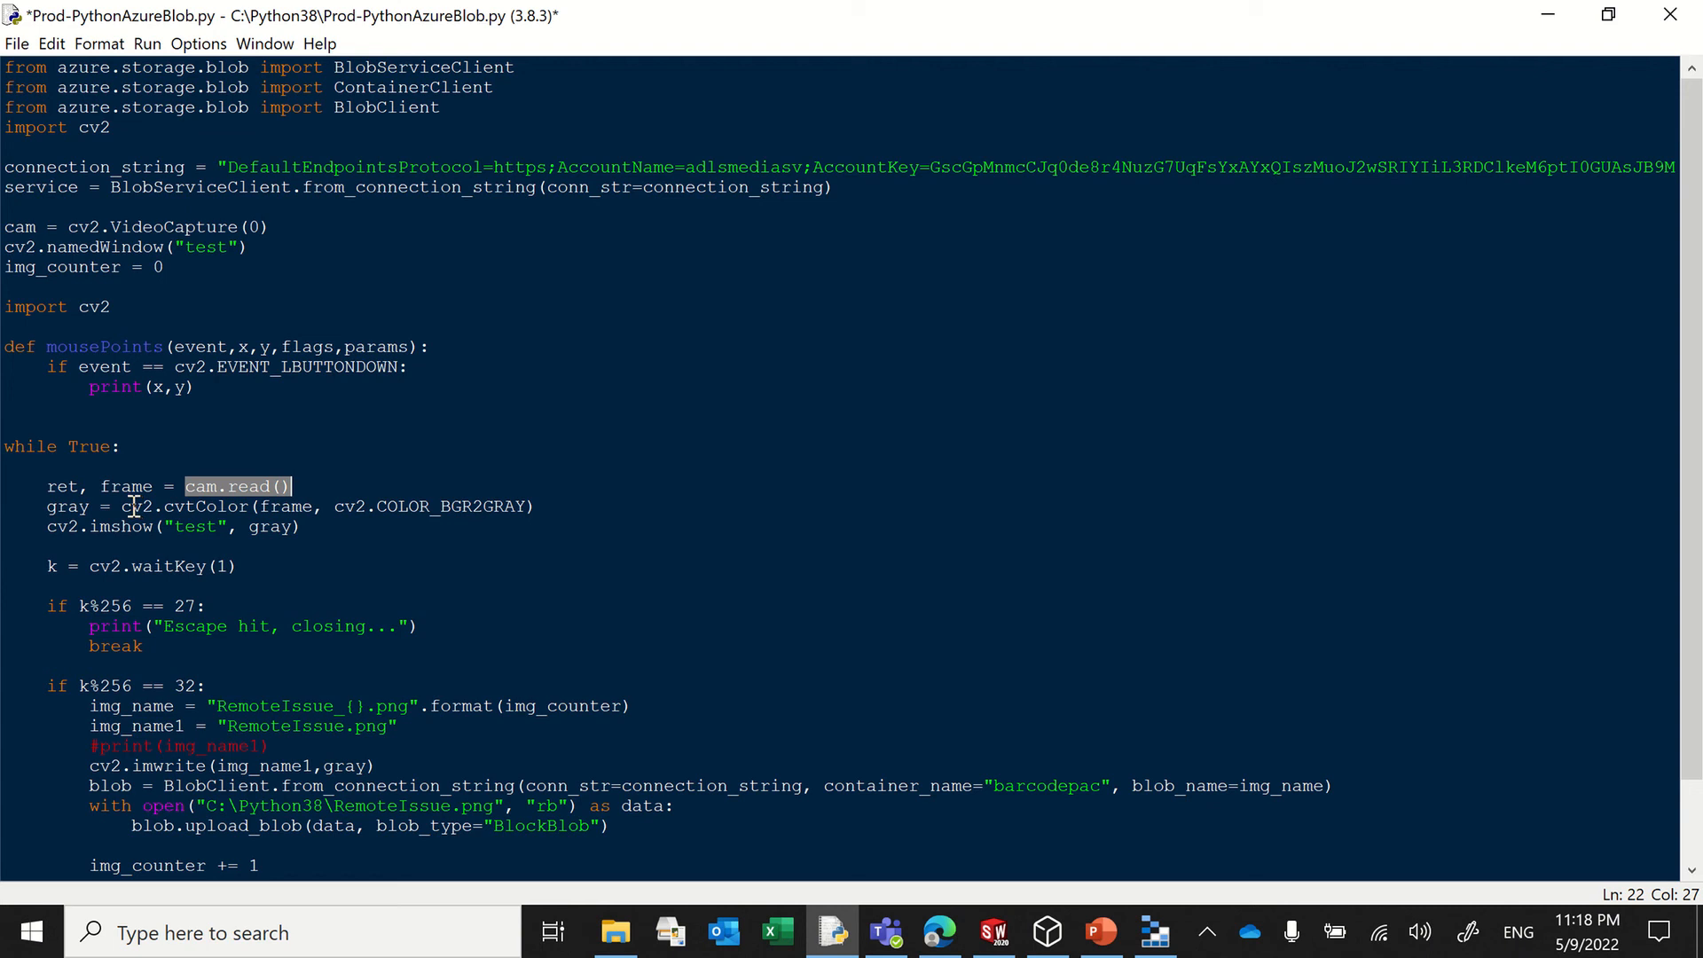
{"action": "left_click_drag", "start_coordinate": [47, 512], "coordinate": [282, 512]}
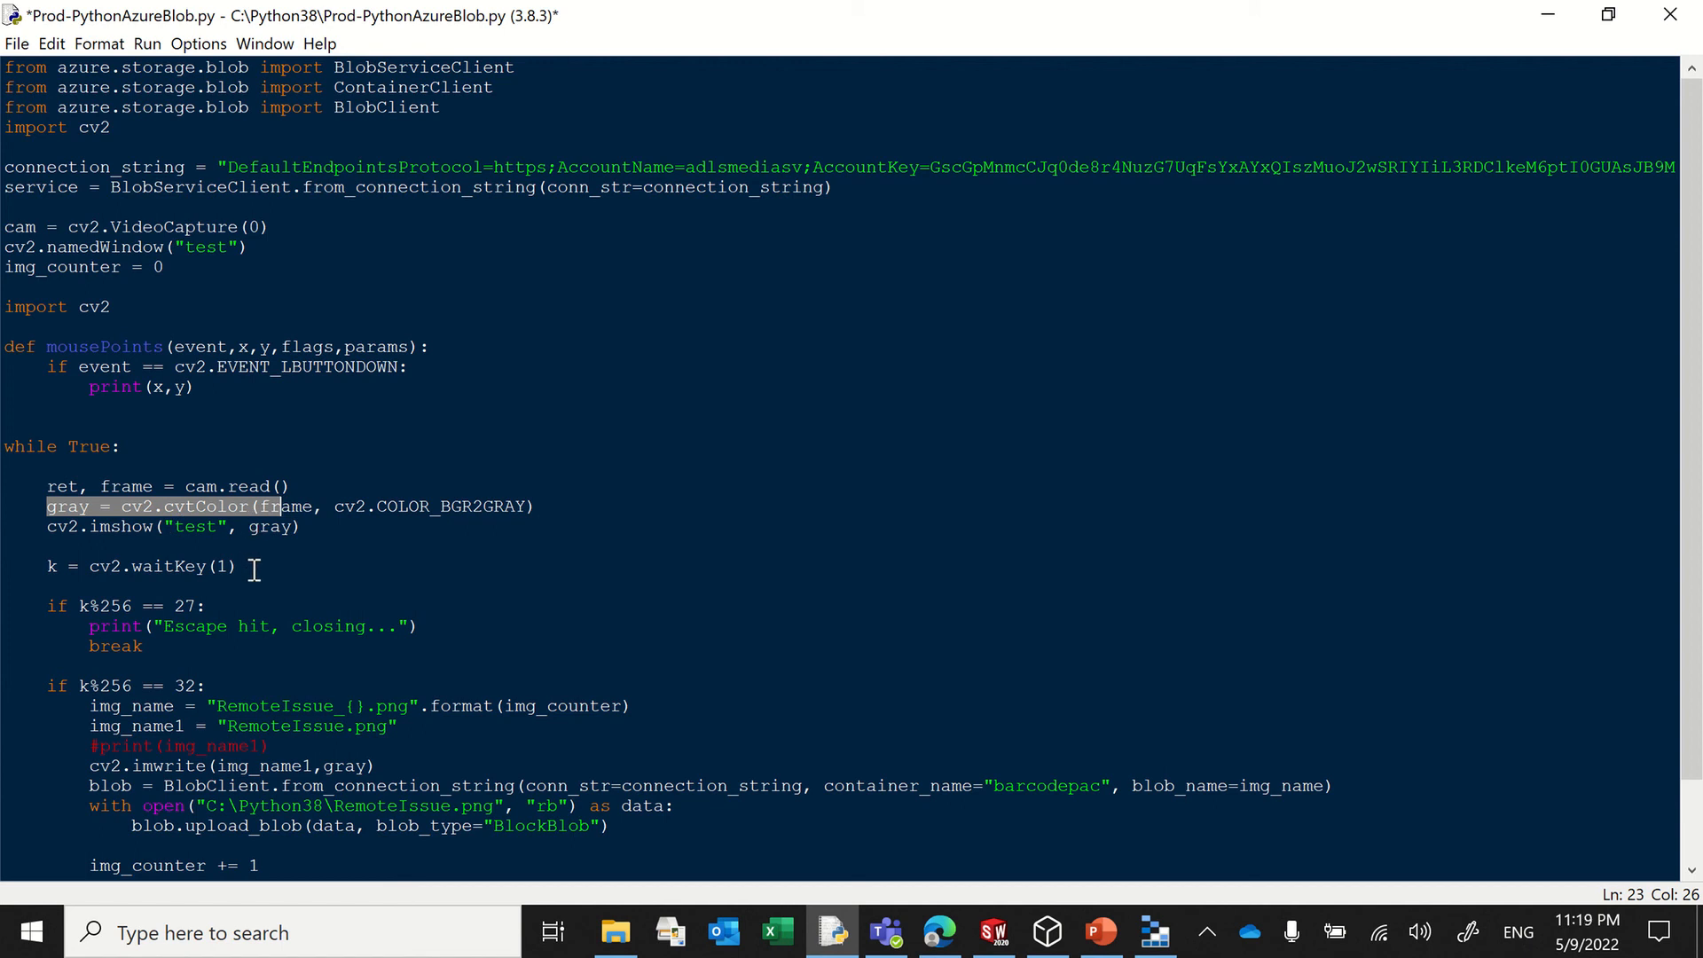
{"action": "left_click_drag", "start_coordinate": [238, 566], "coordinate": [141, 567]}
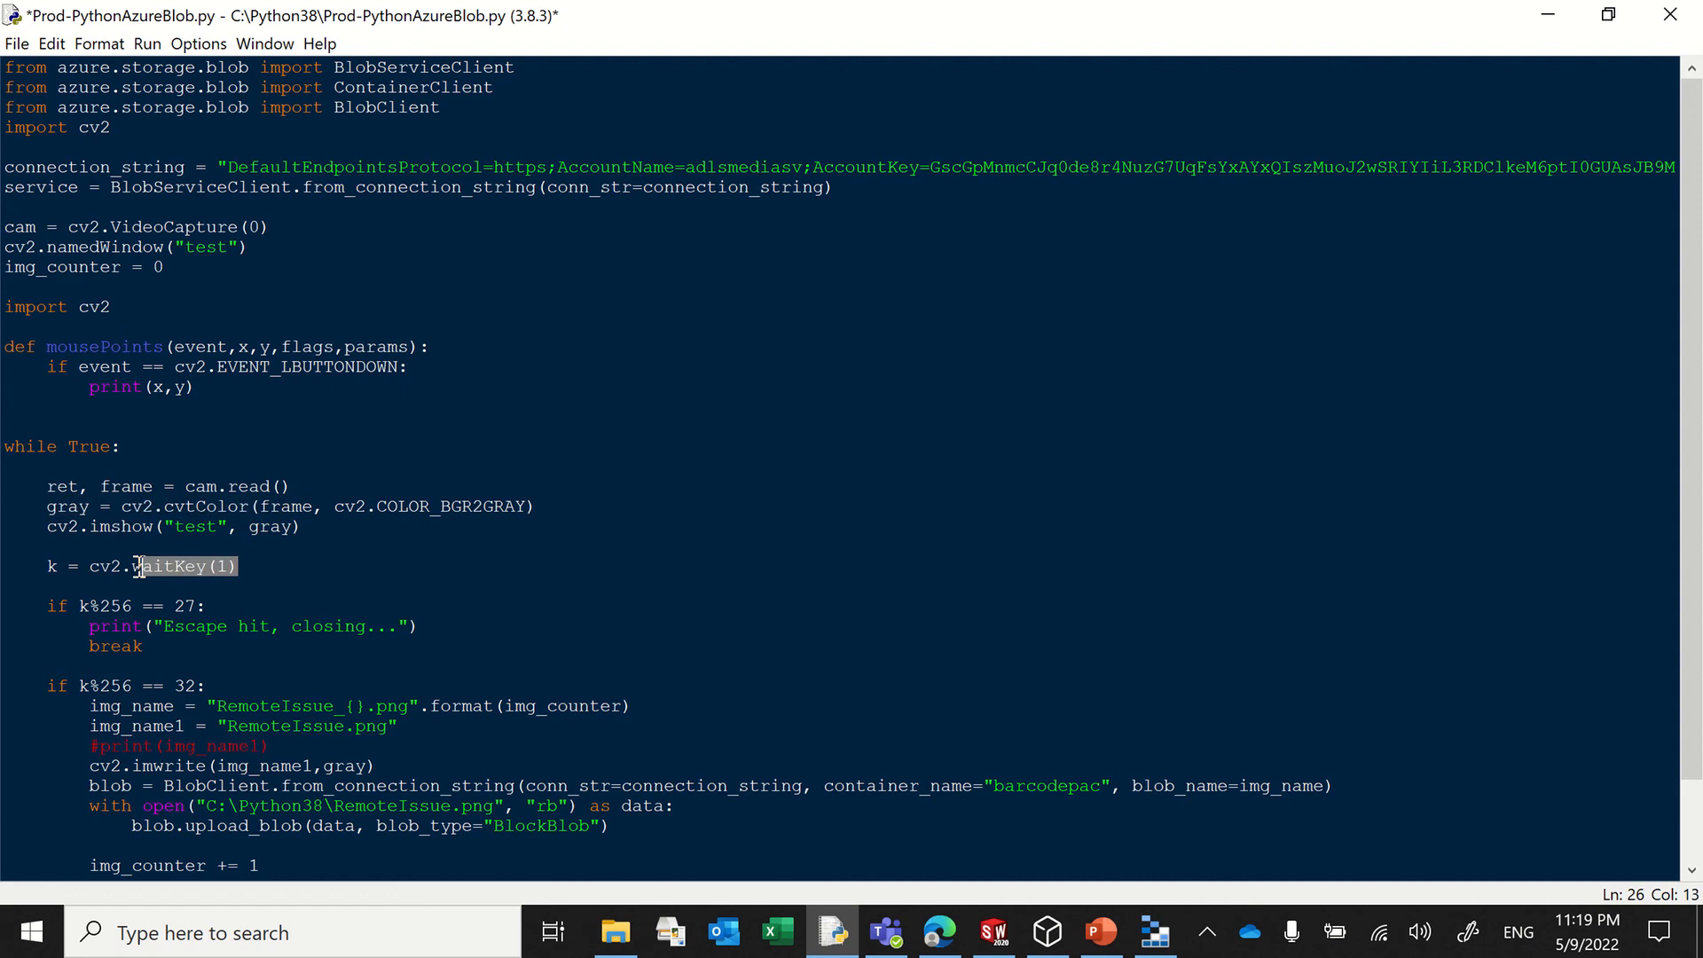
{"action": "scroll", "coordinate": [337, 657], "scroll_direction": "down", "scroll_amount": 2}
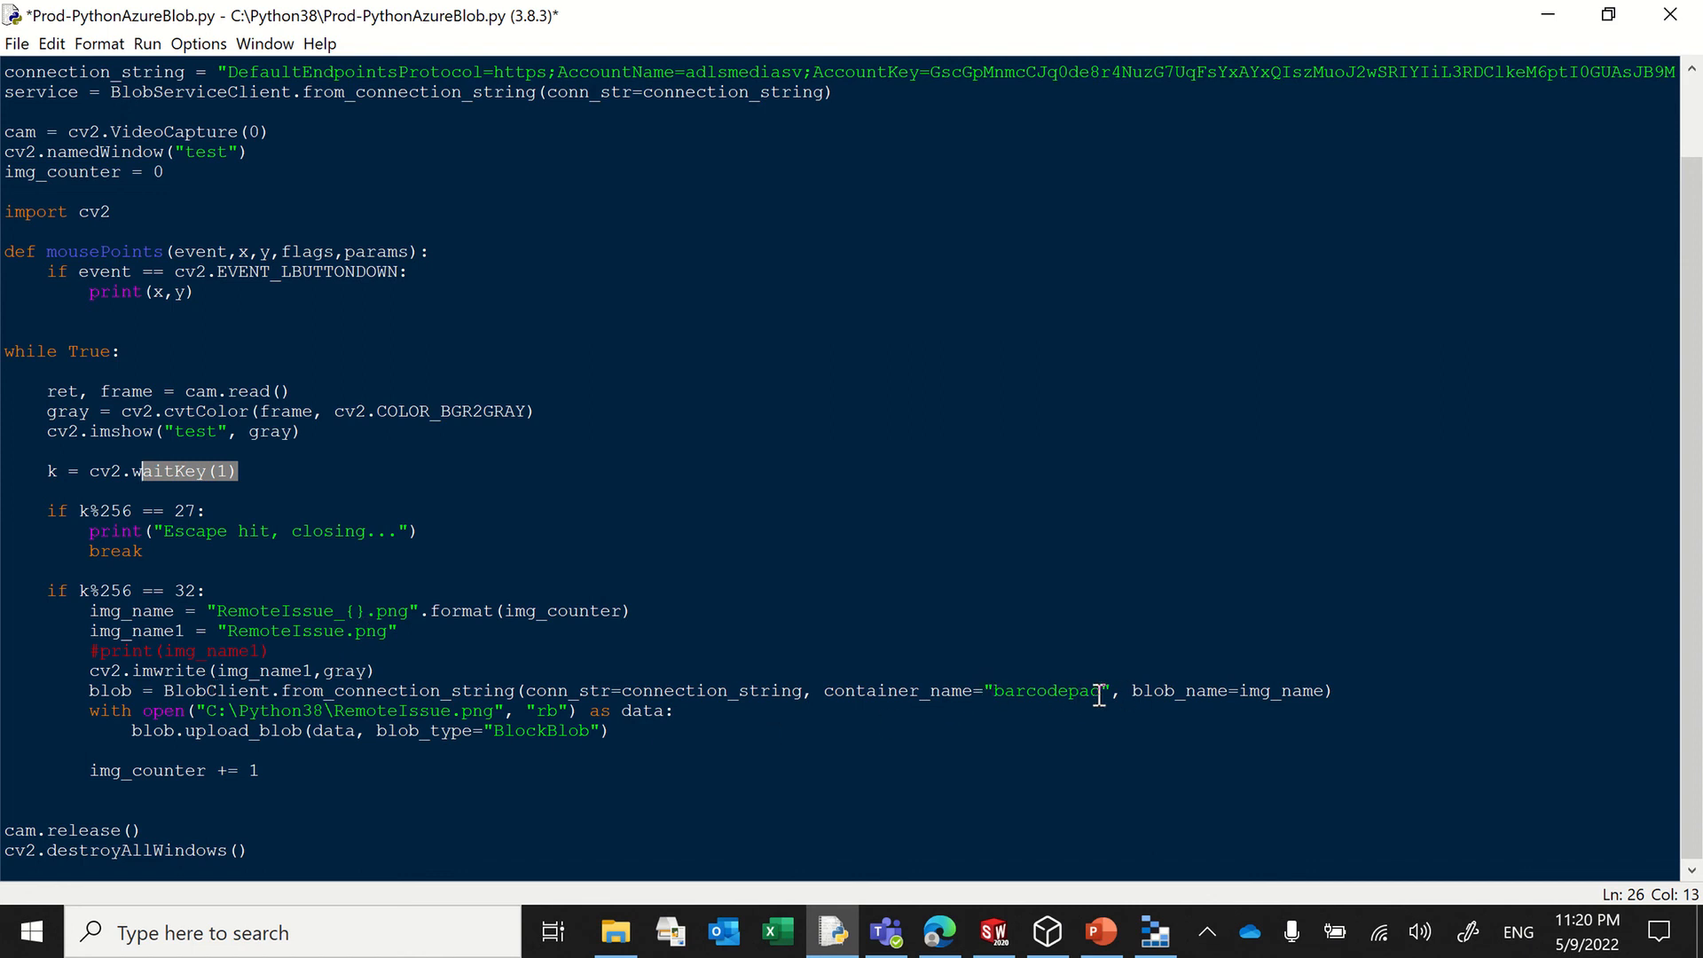
Step: Check the container name in Azure Storage Explorer and set container_name in the script's BlobClient line to threedfiles
{"action": "left_click", "coordinate": [1141, 938]}
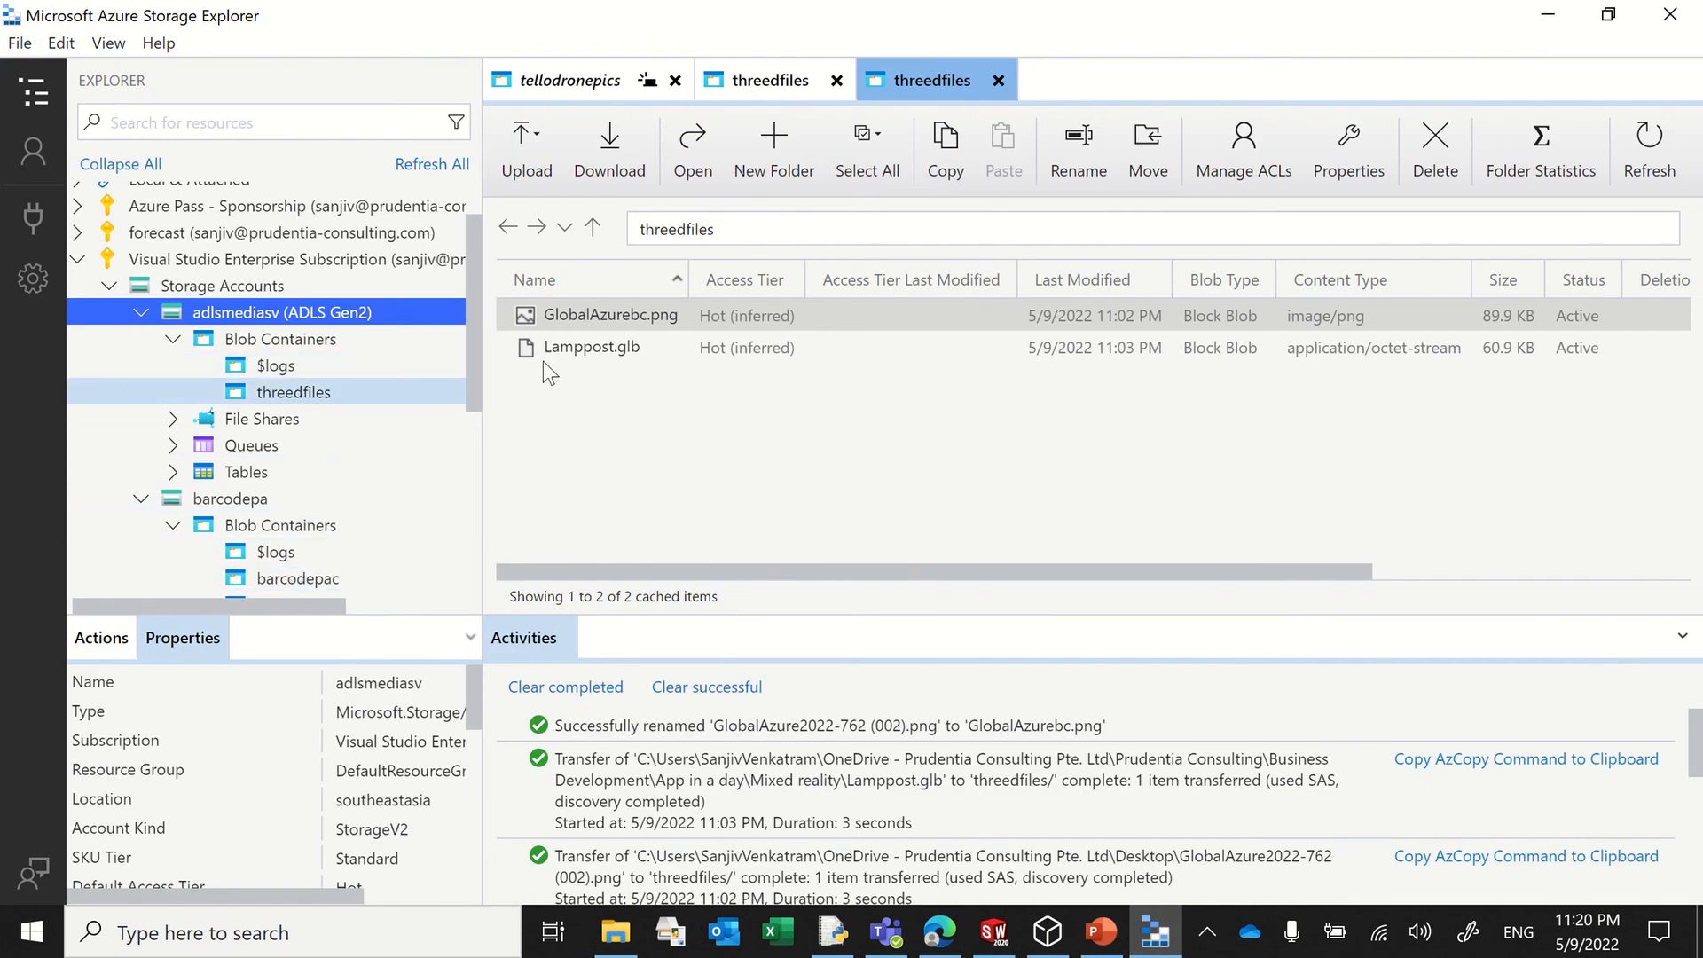
{"action": "left_click", "coordinate": [1548, 18]}
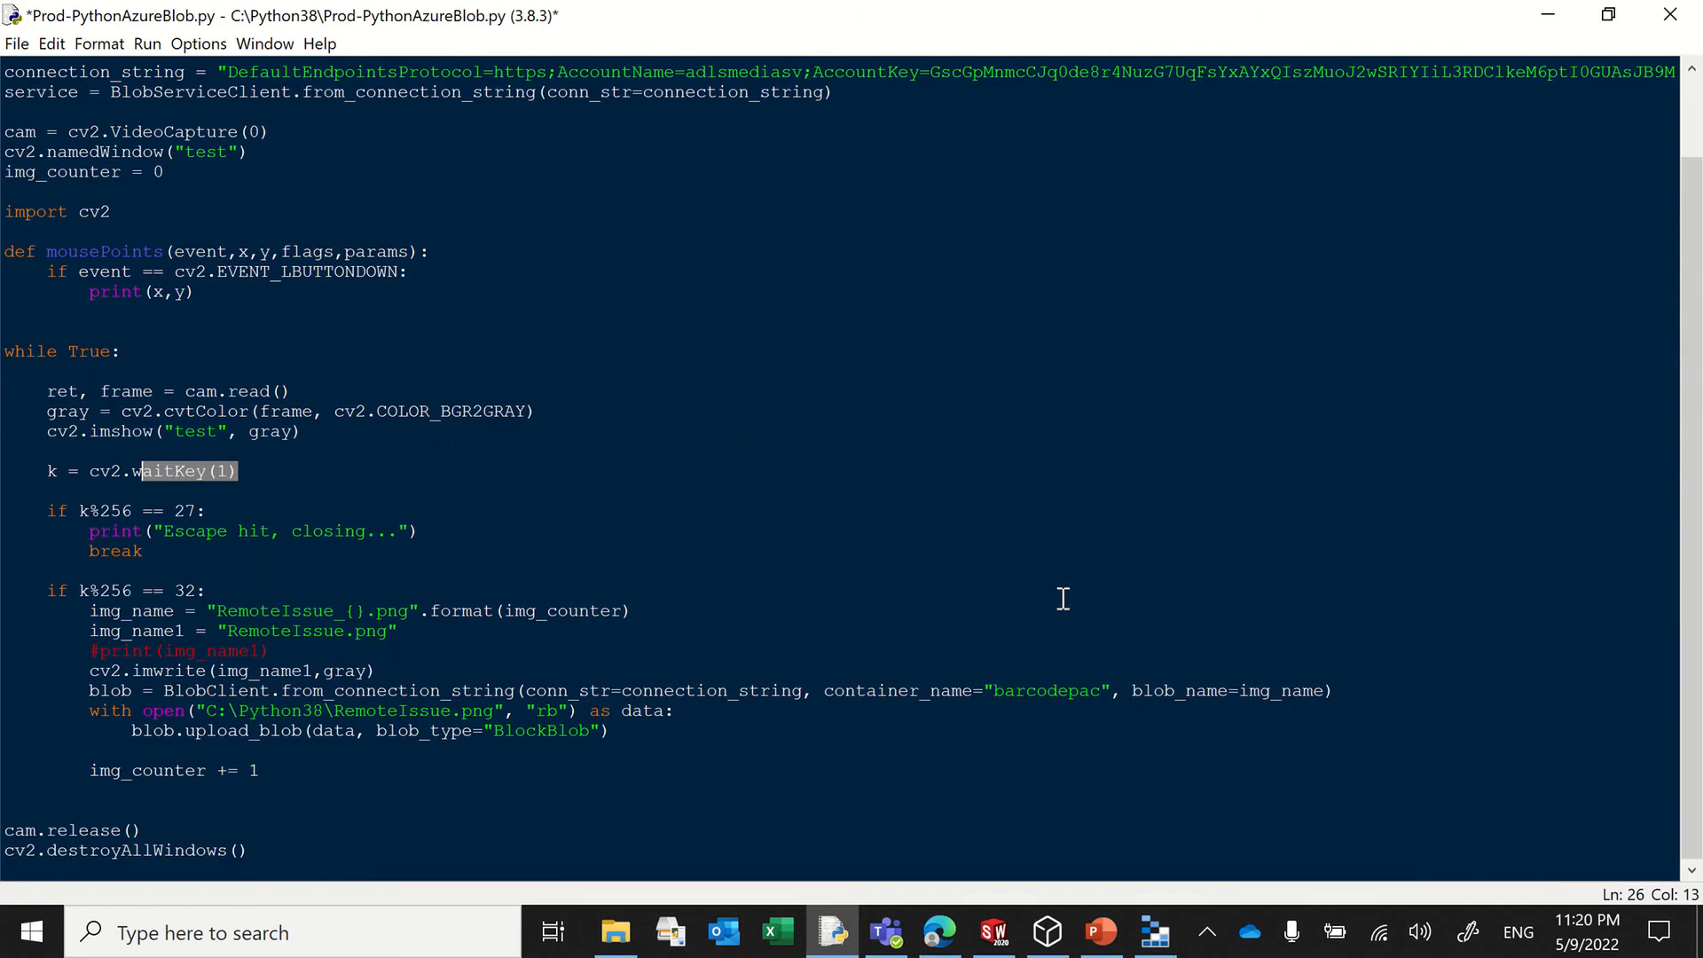
{"action": "left_click_drag", "start_coordinate": [994, 691], "coordinate": [1102, 691]}
{"action": "type", "text": "threed"}
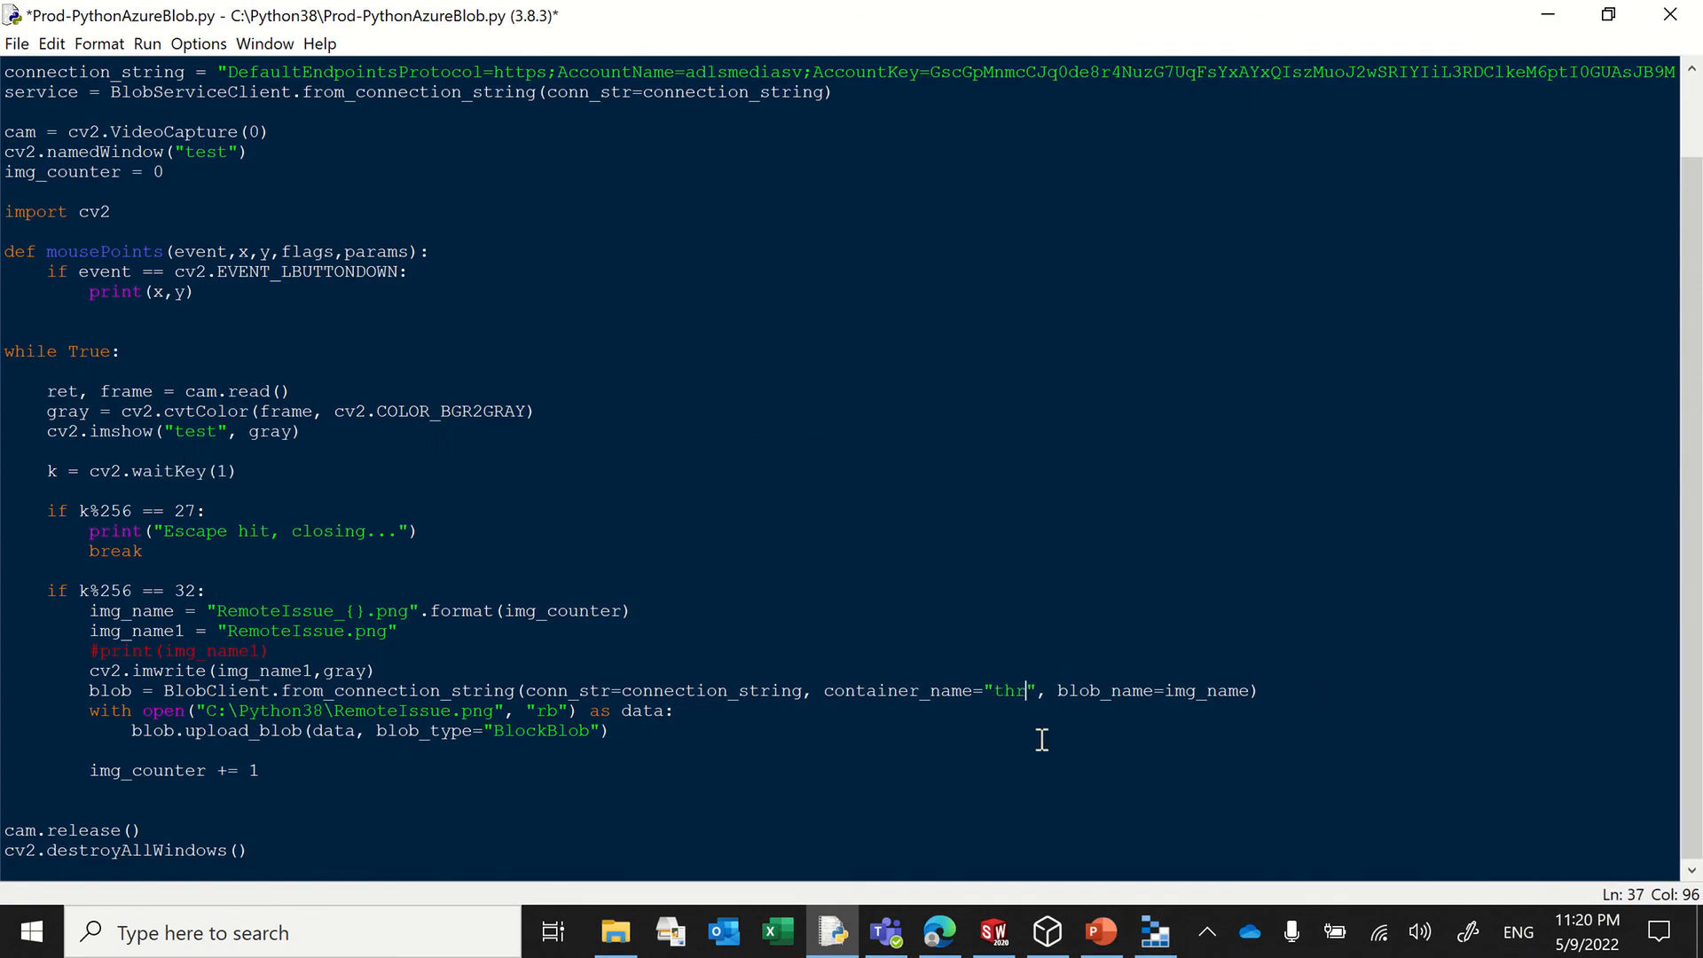
{"action": "type", "text": "files"}
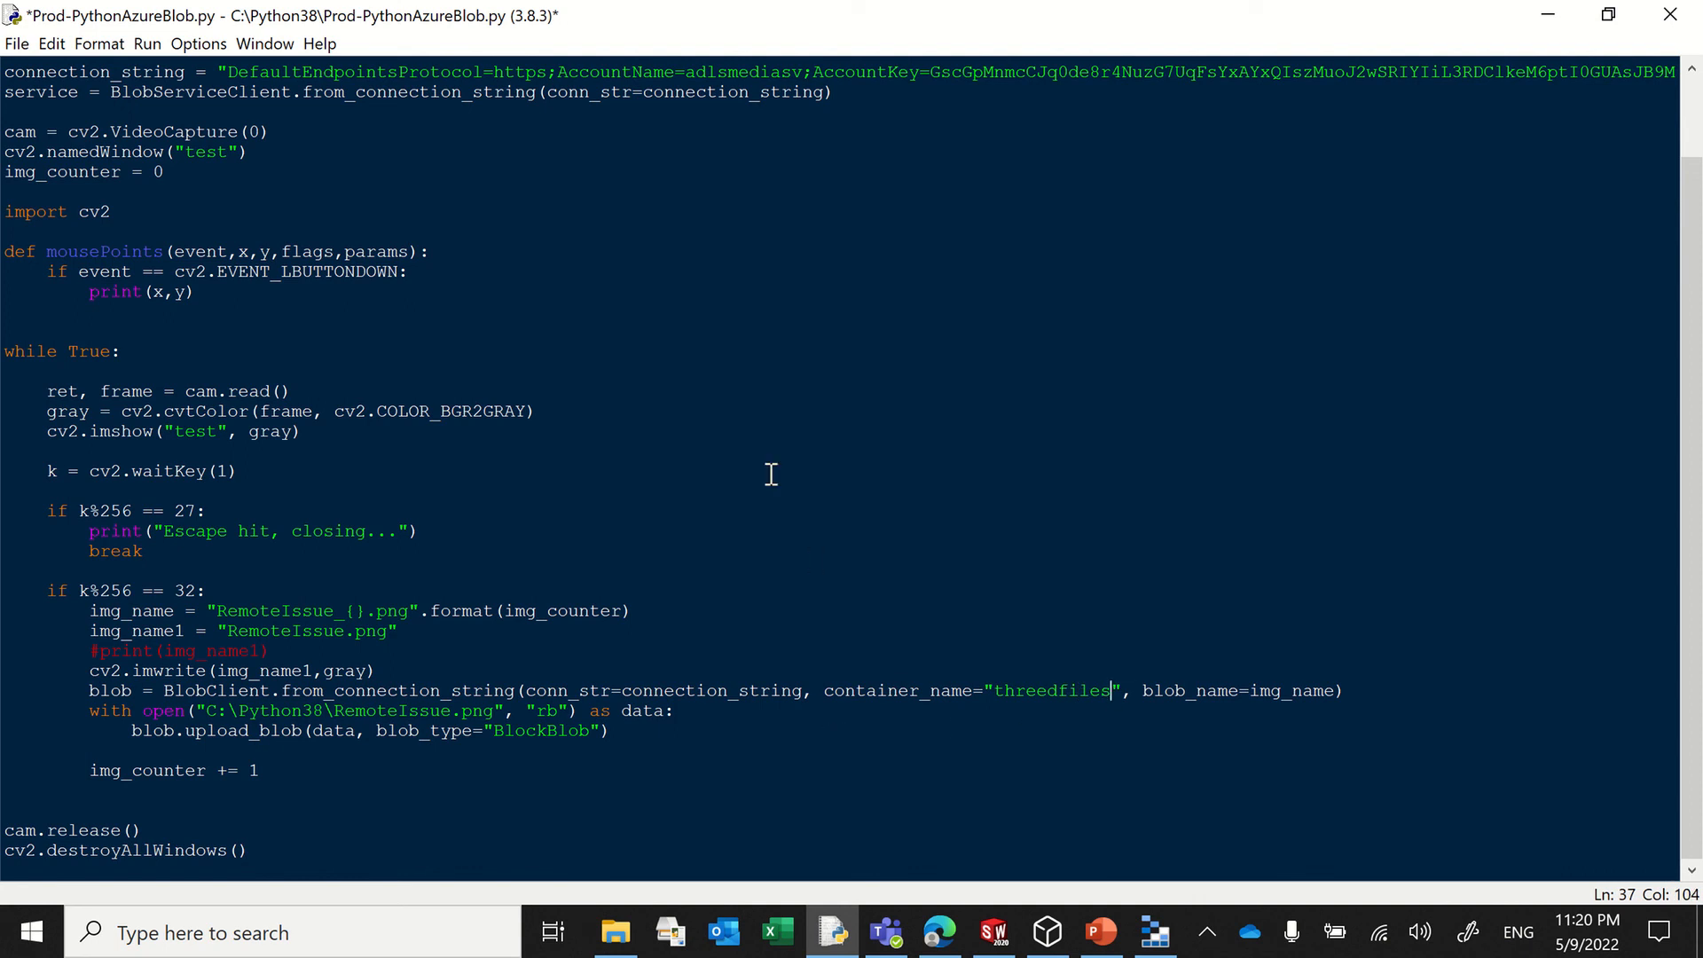
Step: Save and run the Prod-PythonAzureBlob.py script, move the Python shell window up, and bring the test camera preview to the front
{"action": "left_click", "coordinate": [147, 44]}
{"action": "left_click", "coordinate": [167, 65]}
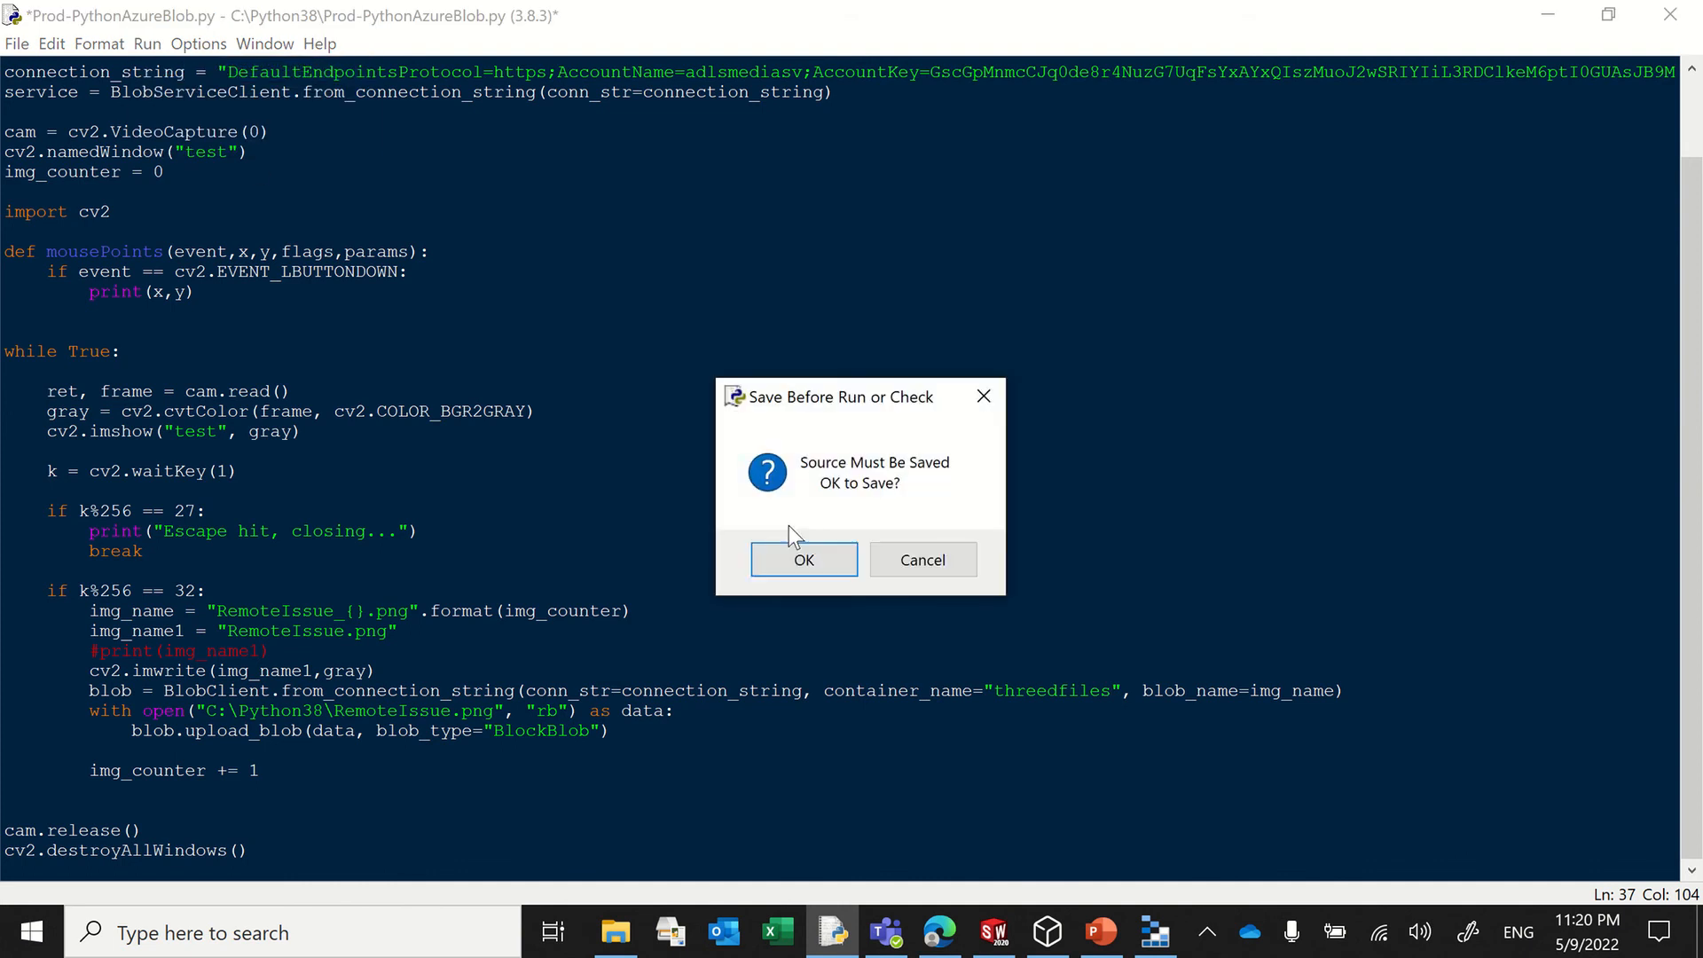
{"action": "left_click", "coordinate": [775, 551]}
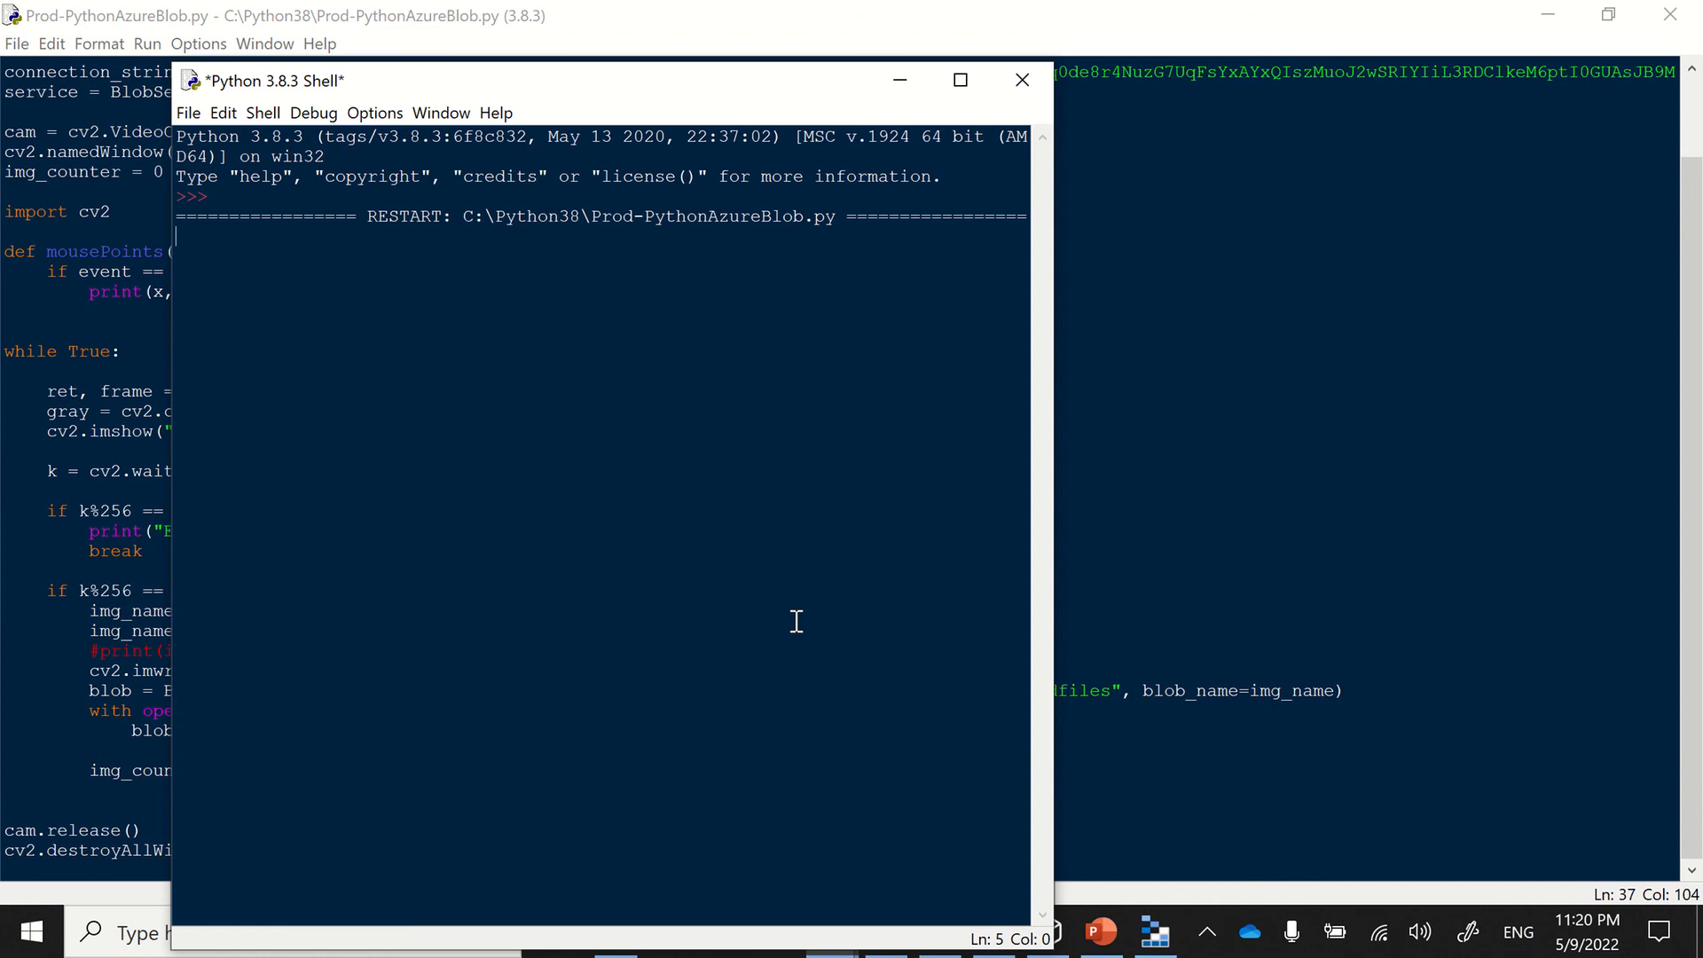
{"action": "left_click_drag", "start_coordinate": [709, 82], "coordinate": [715, 22]}
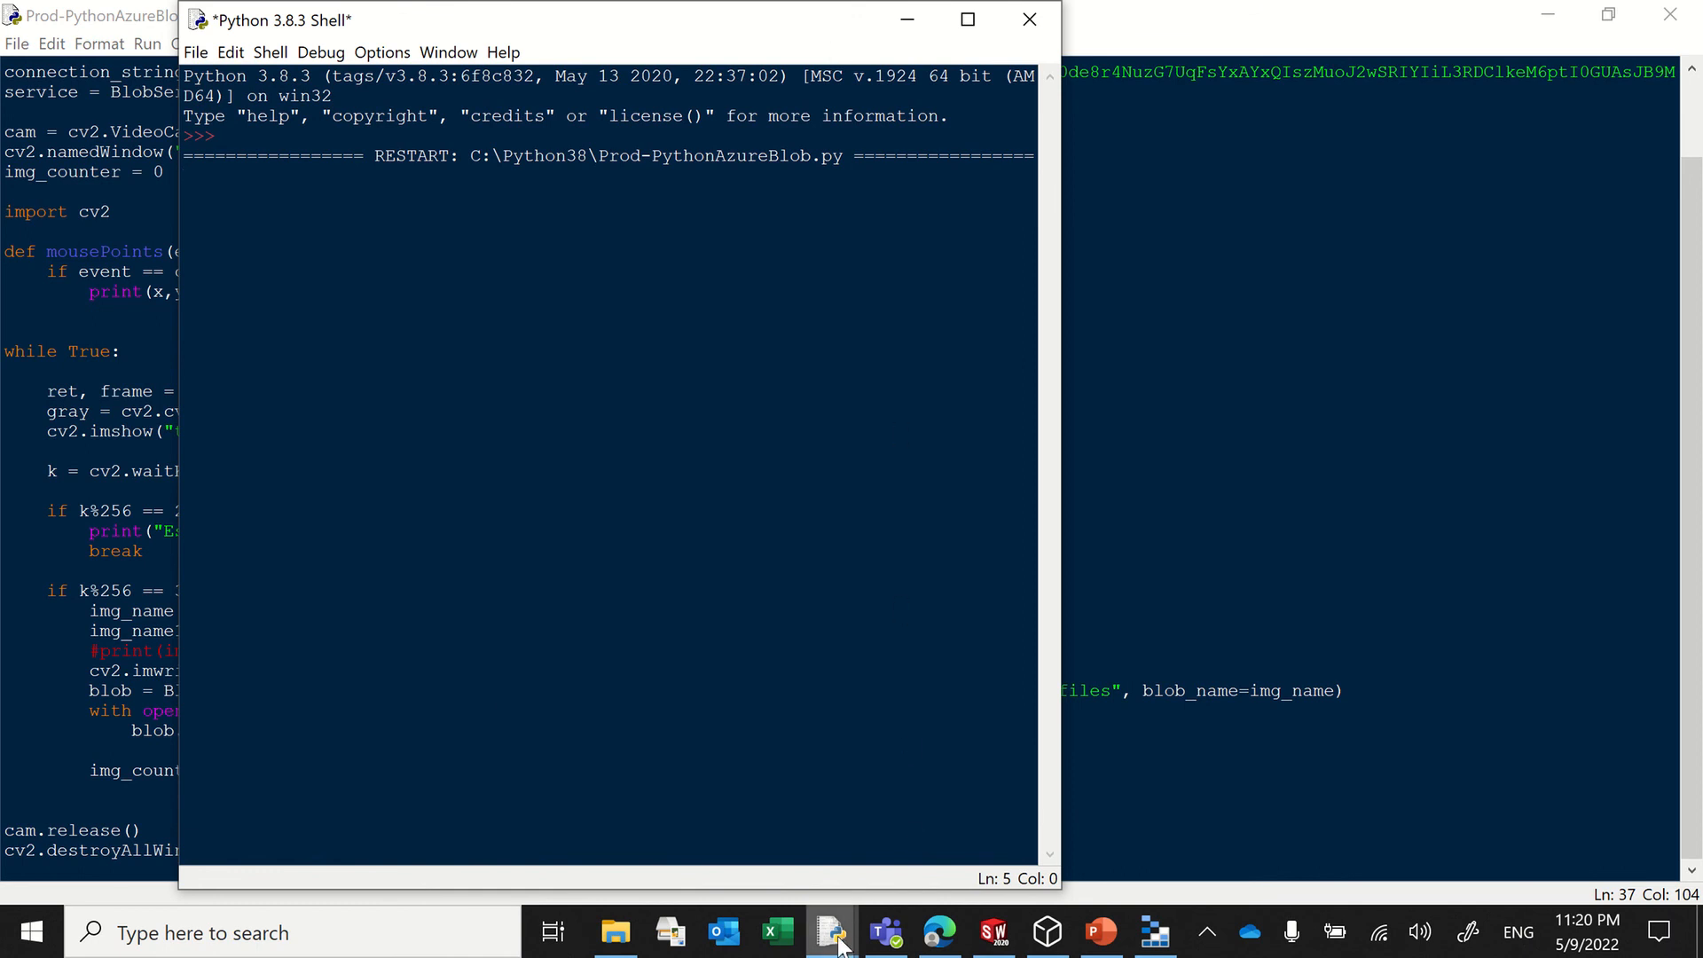
{"action": "mouse_move", "coordinate": [841, 945]}
{"action": "left_click", "coordinate": [1080, 828]}
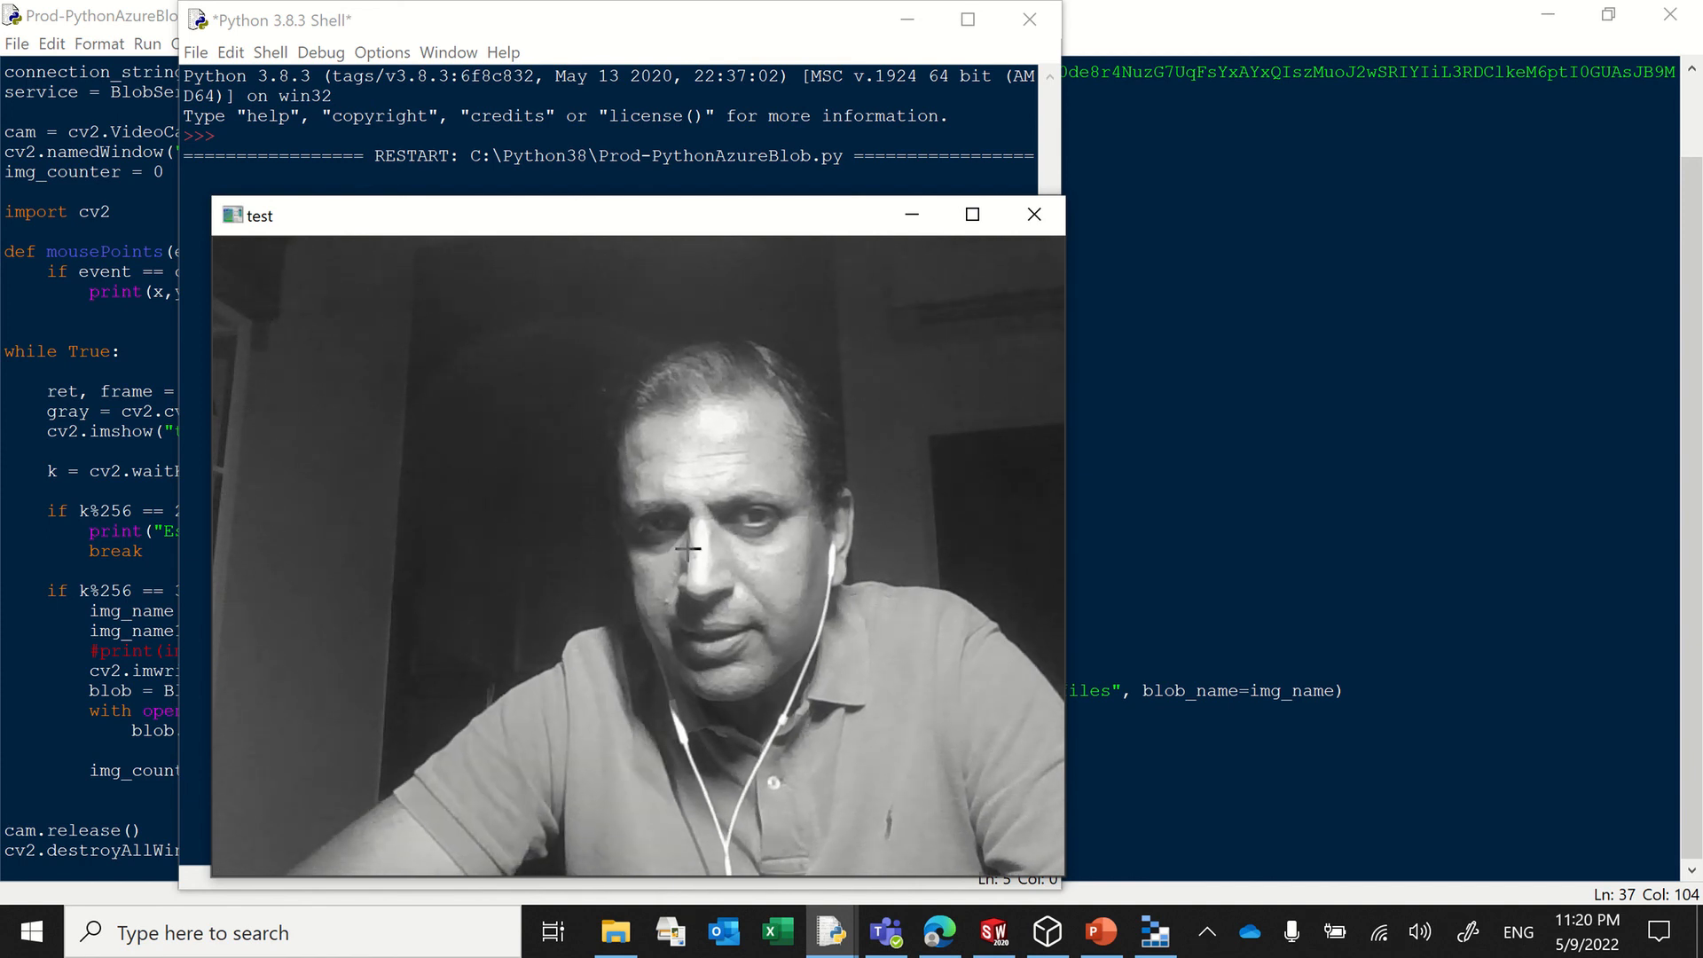
Step: Switch to Azure Storage Explorer, refresh the threedfiles container and check for the uploaded RemoteIssue_0.png
{"action": "left_click", "coordinate": [1148, 934]}
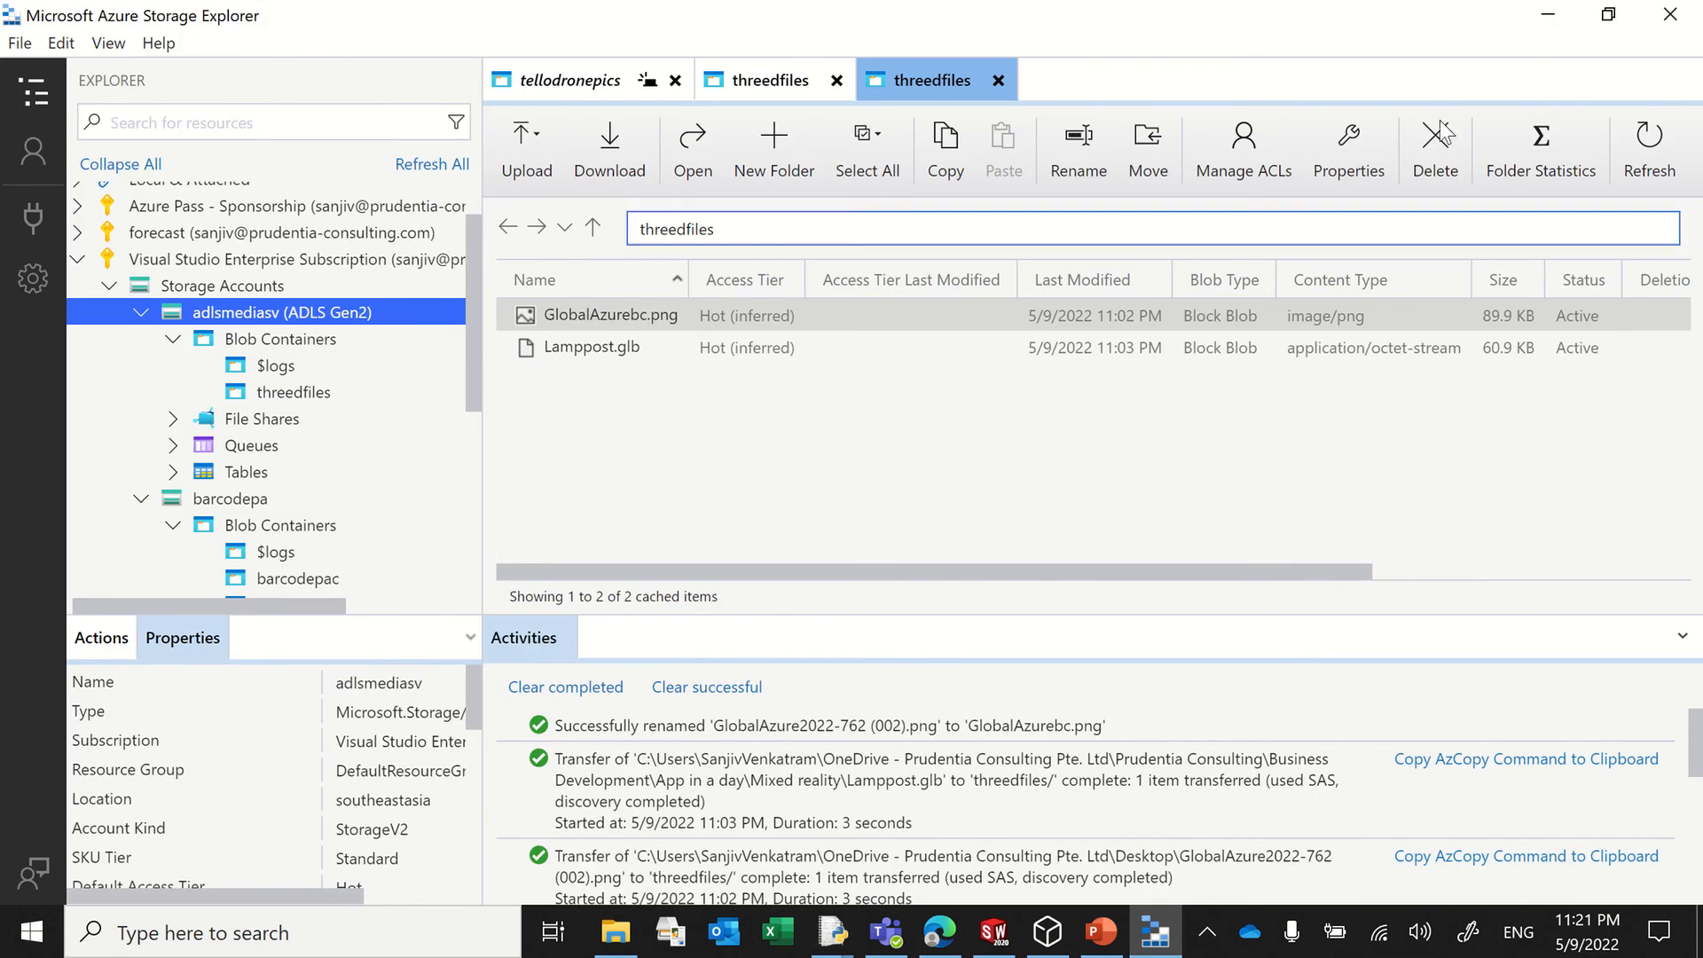
{"action": "left_click", "coordinate": [1636, 136]}
{"action": "left_click", "coordinate": [642, 380]}
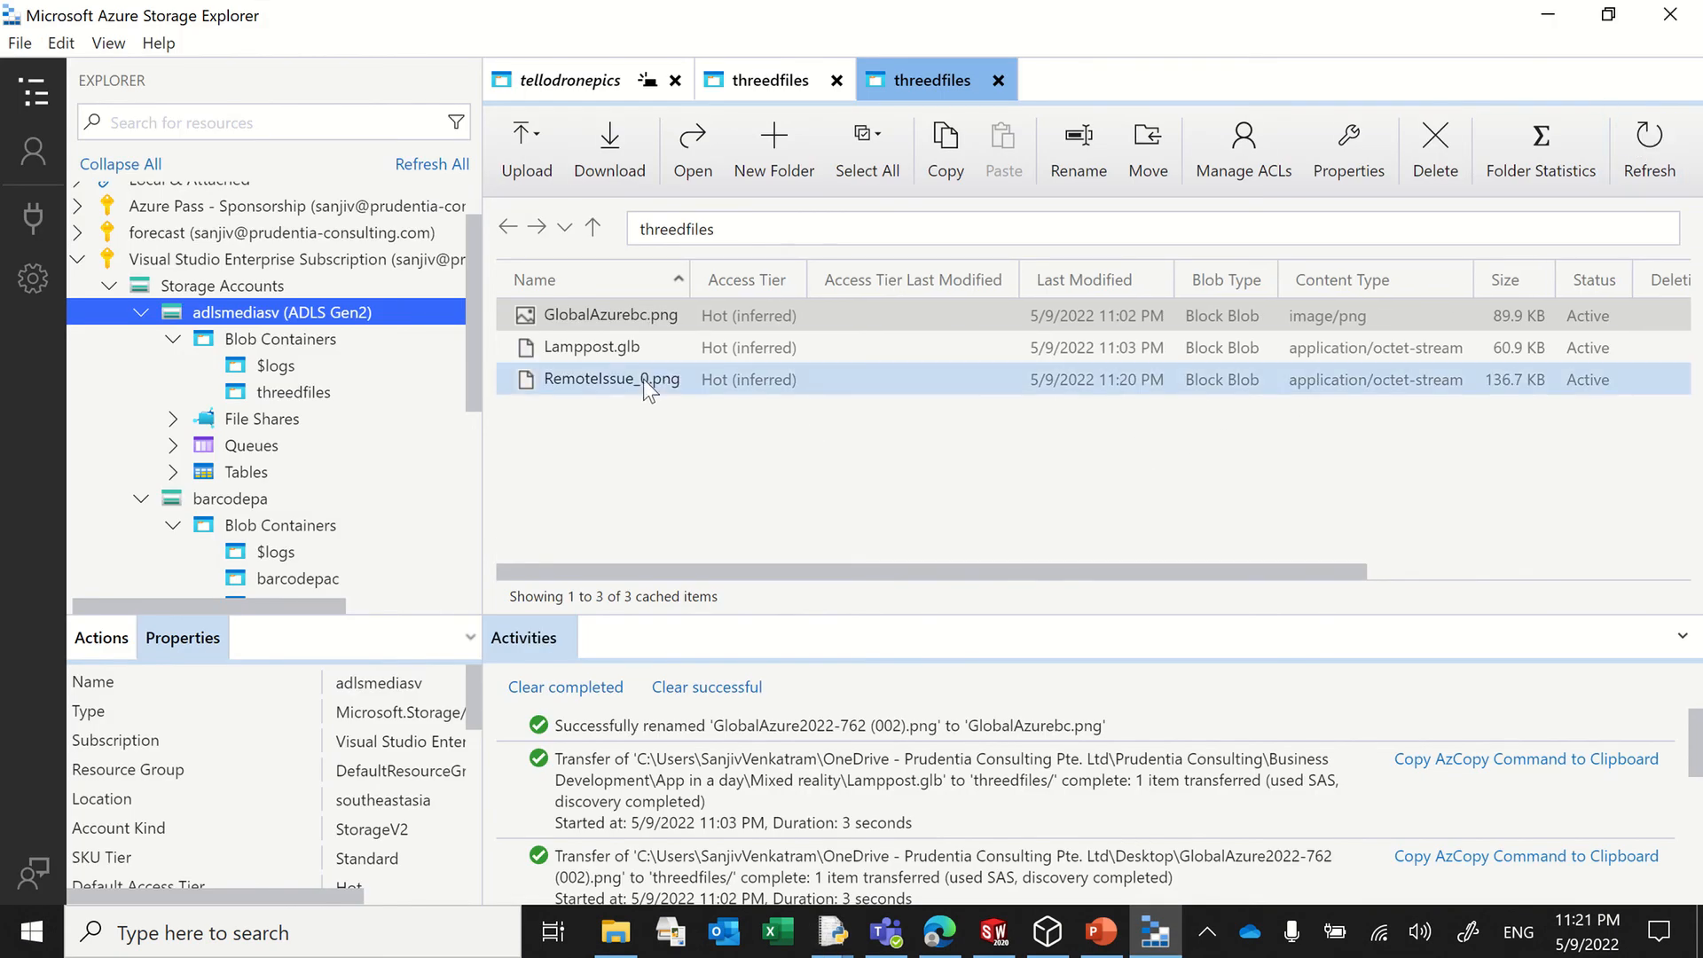
Step: Return to the camera preview, end the running script and close the Python shell
{"action": "left_click", "coordinate": [1552, 16]}
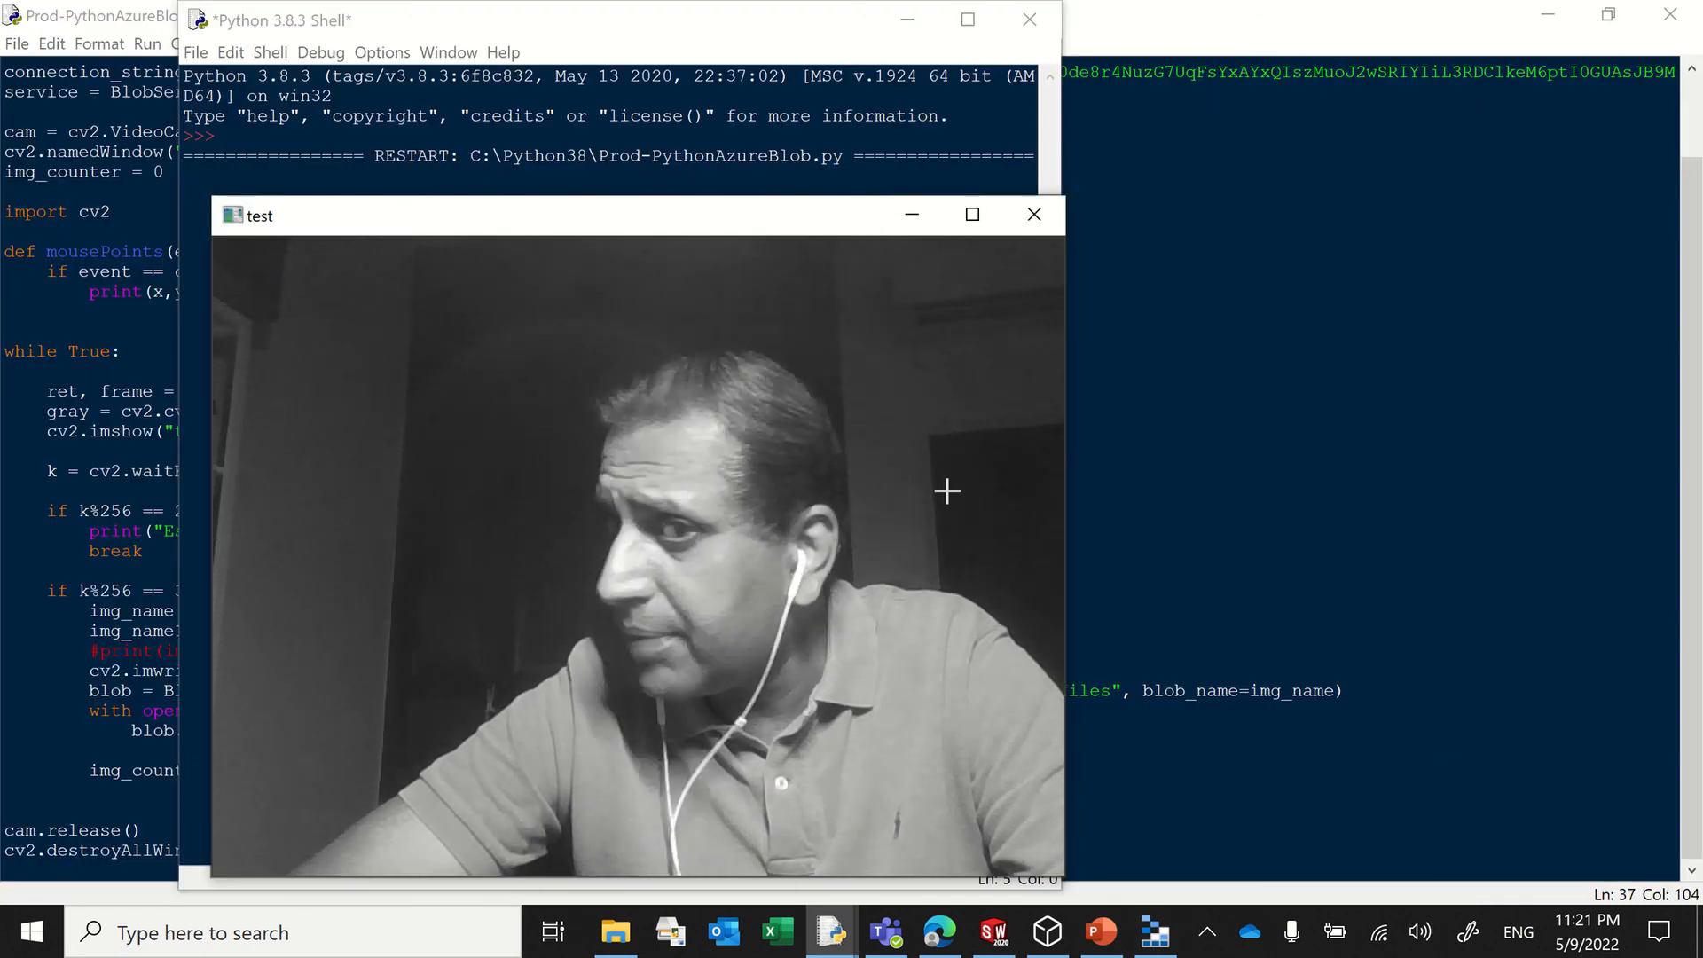
{"action": "key", "text": "Escape"}
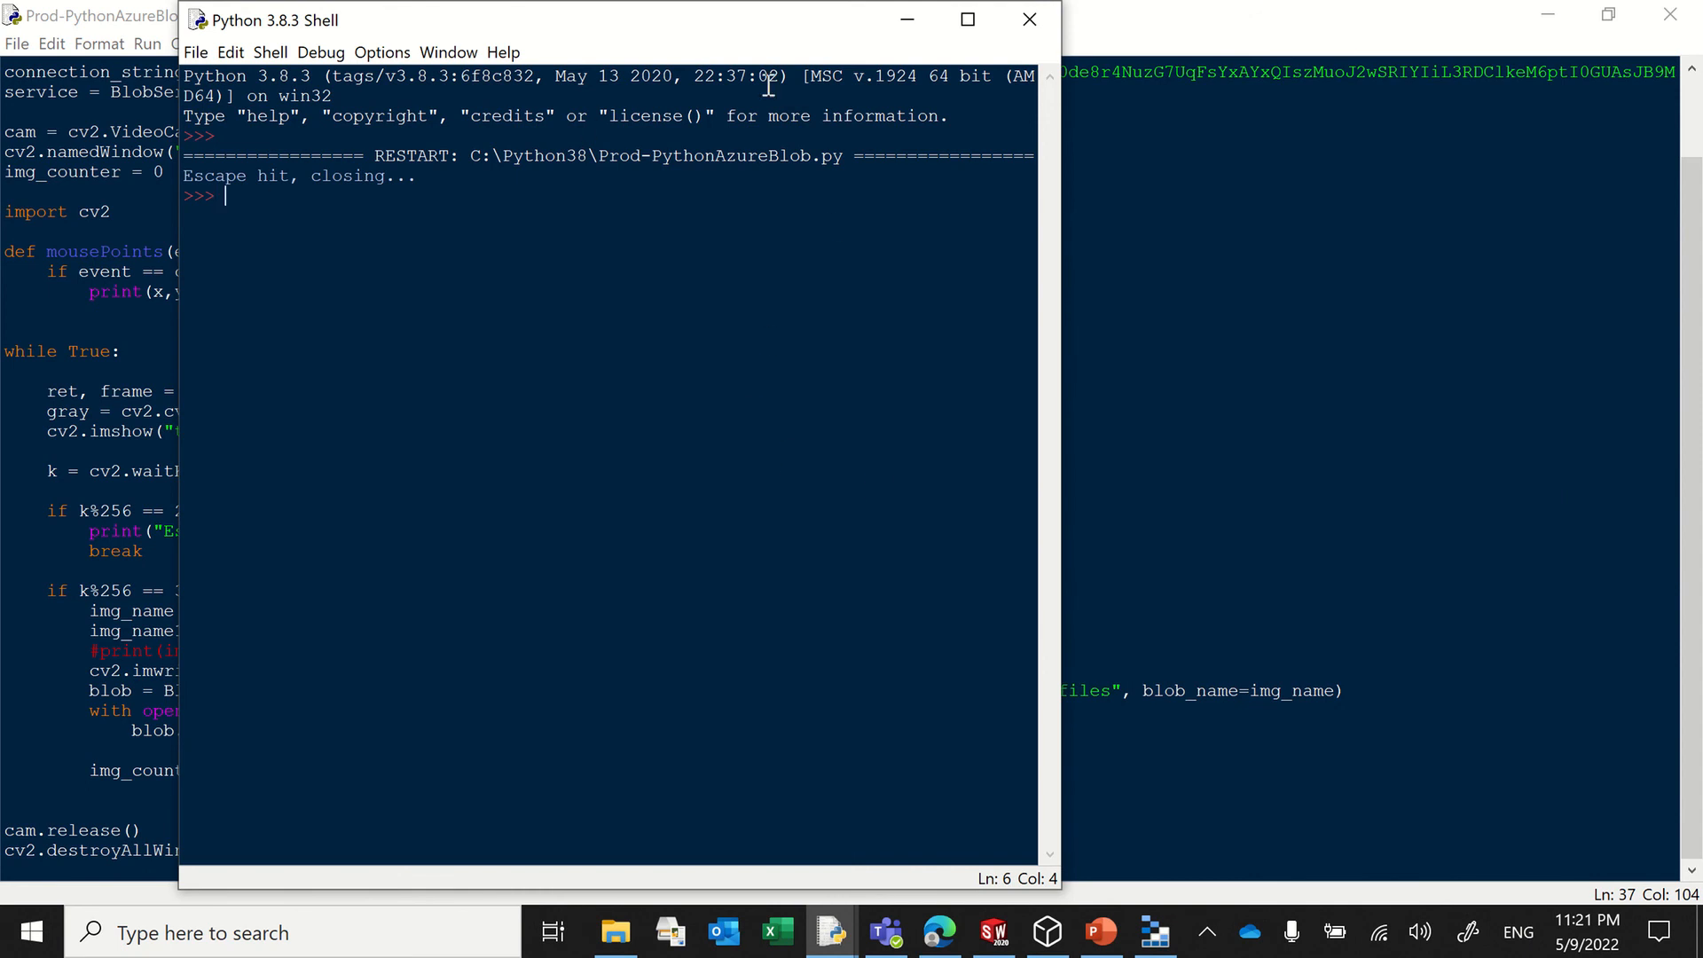
{"action": "left_click", "coordinate": [1025, 25]}
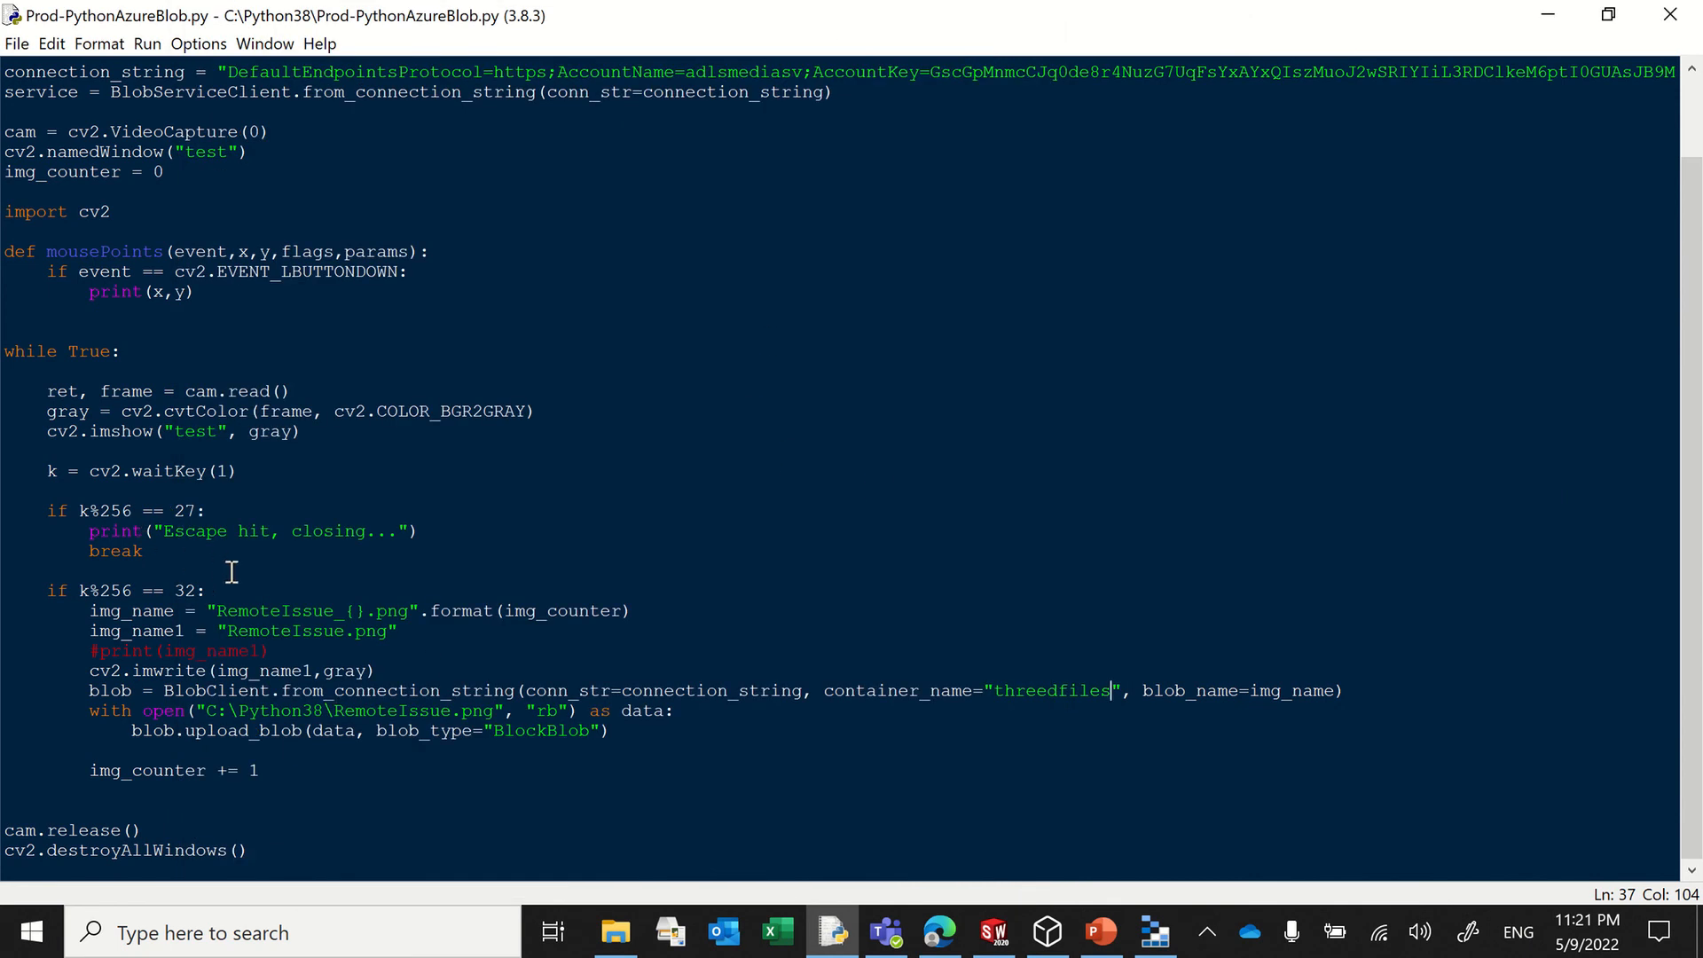
Step: Review the threedfiles container's files in Azure Storage Explorer and the script's cam = cv2.VideoCapture(0) line
{"action": "left_click", "coordinate": [1156, 930]}
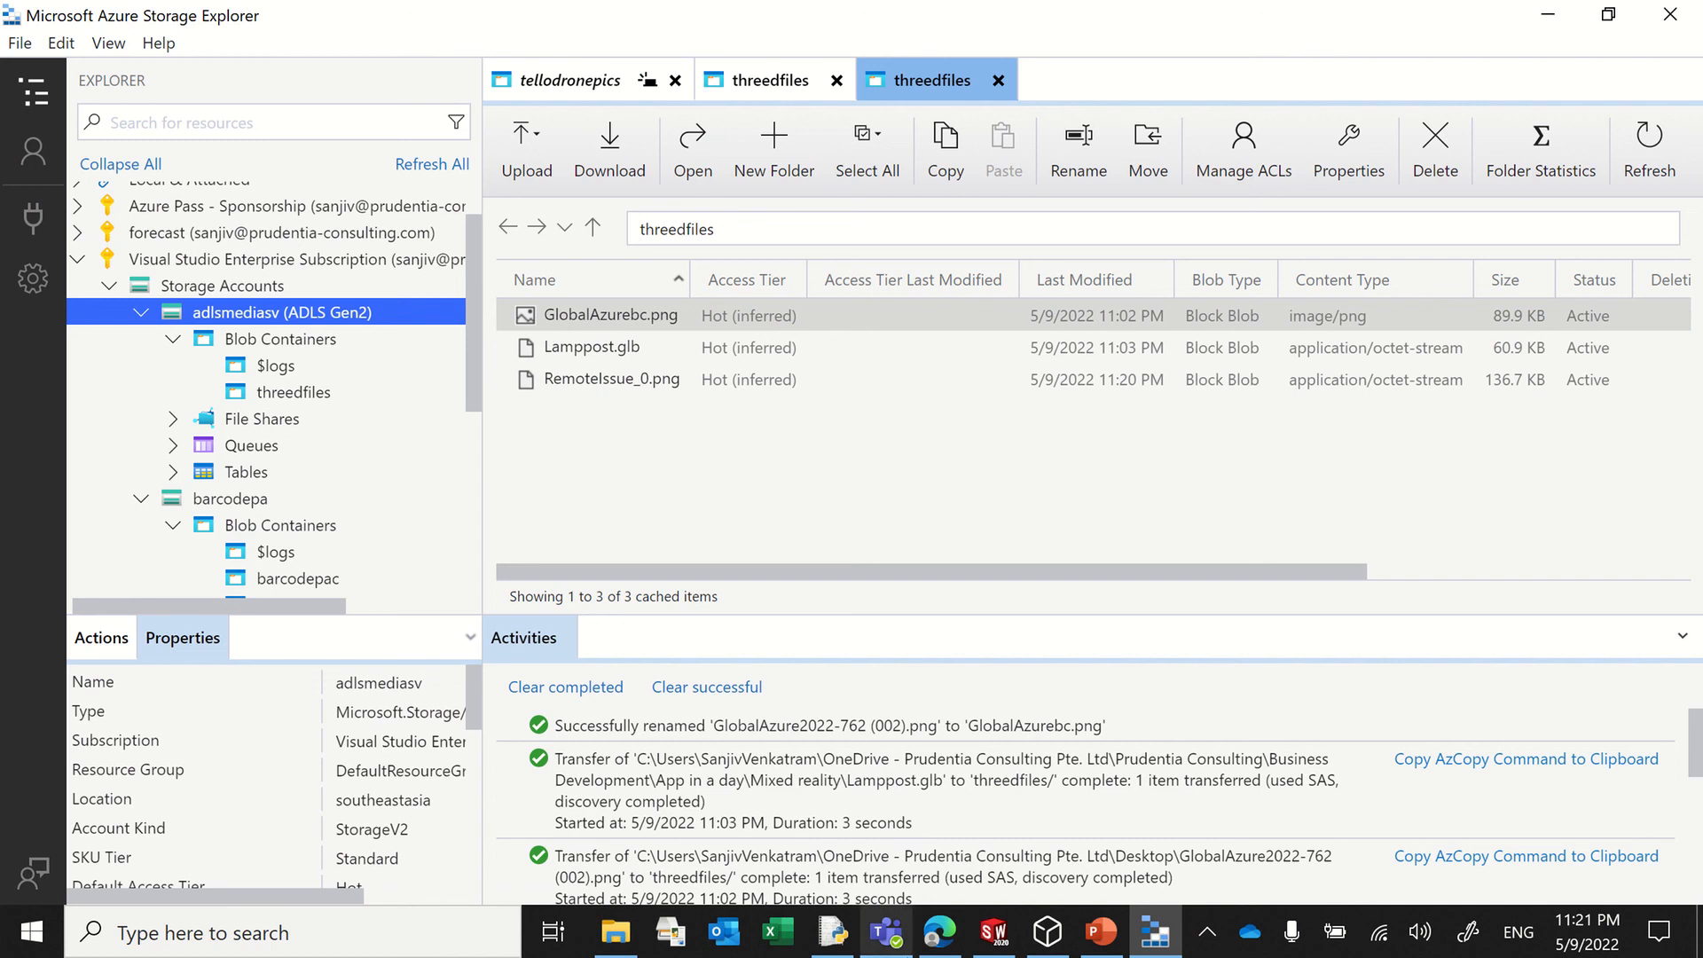
{"action": "left_click", "coordinate": [838, 936]}
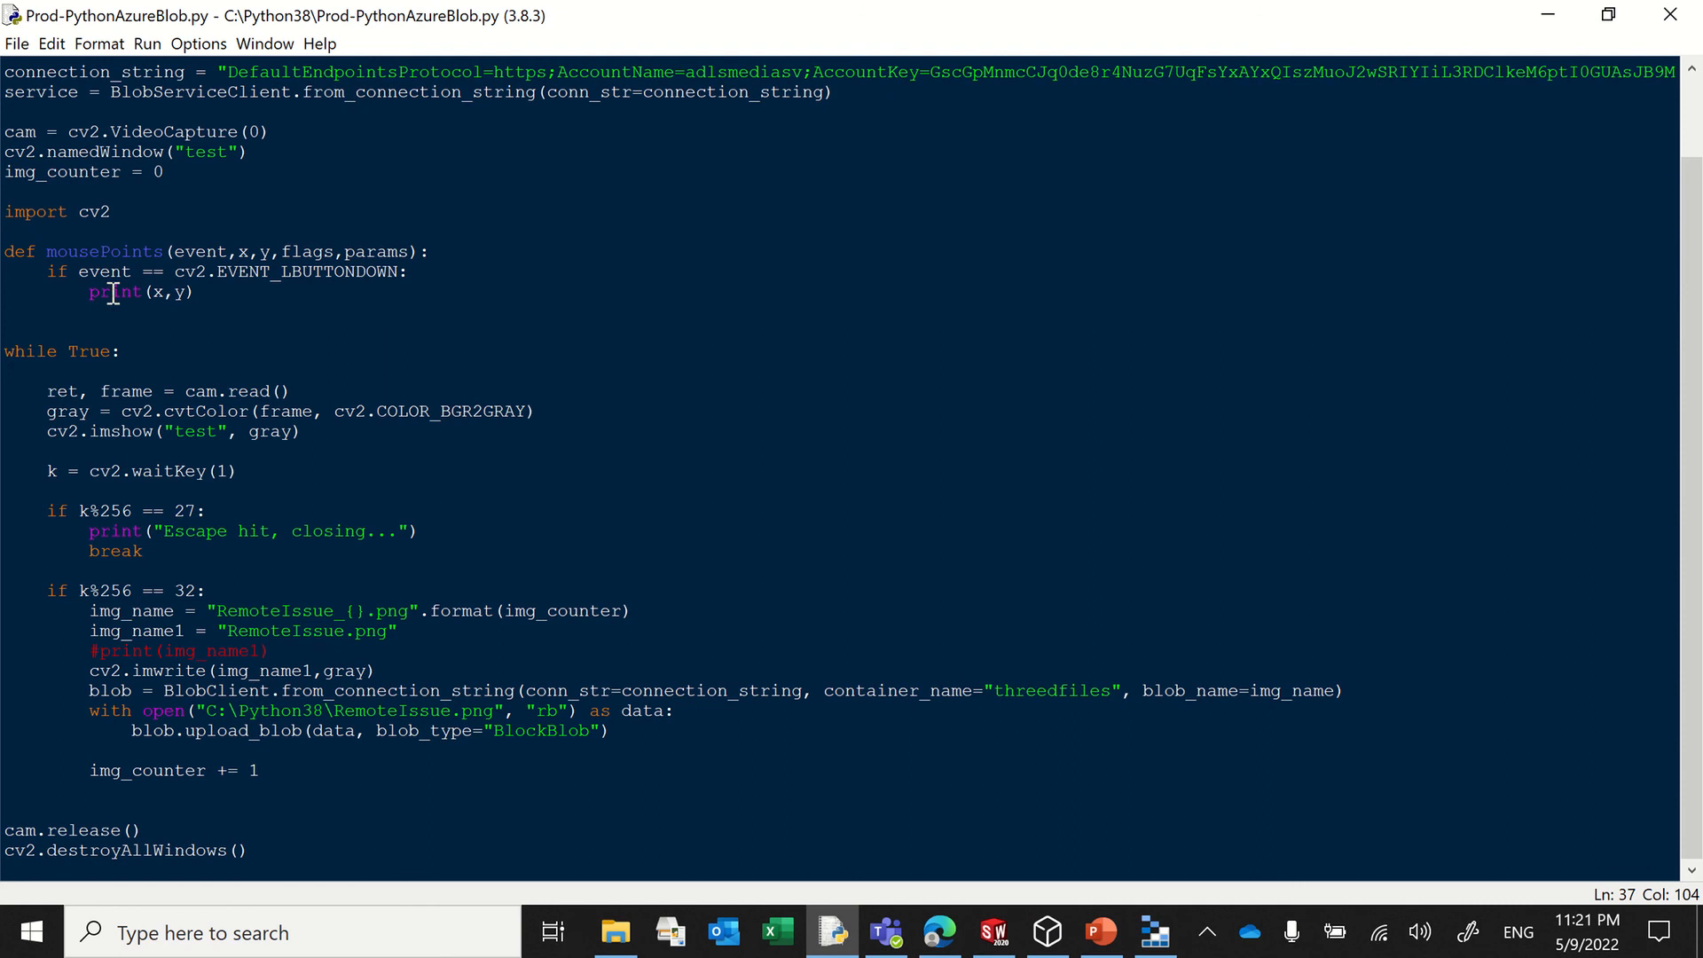
{"action": "left_click_drag", "start_coordinate": [268, 131], "coordinate": [19, 133]}
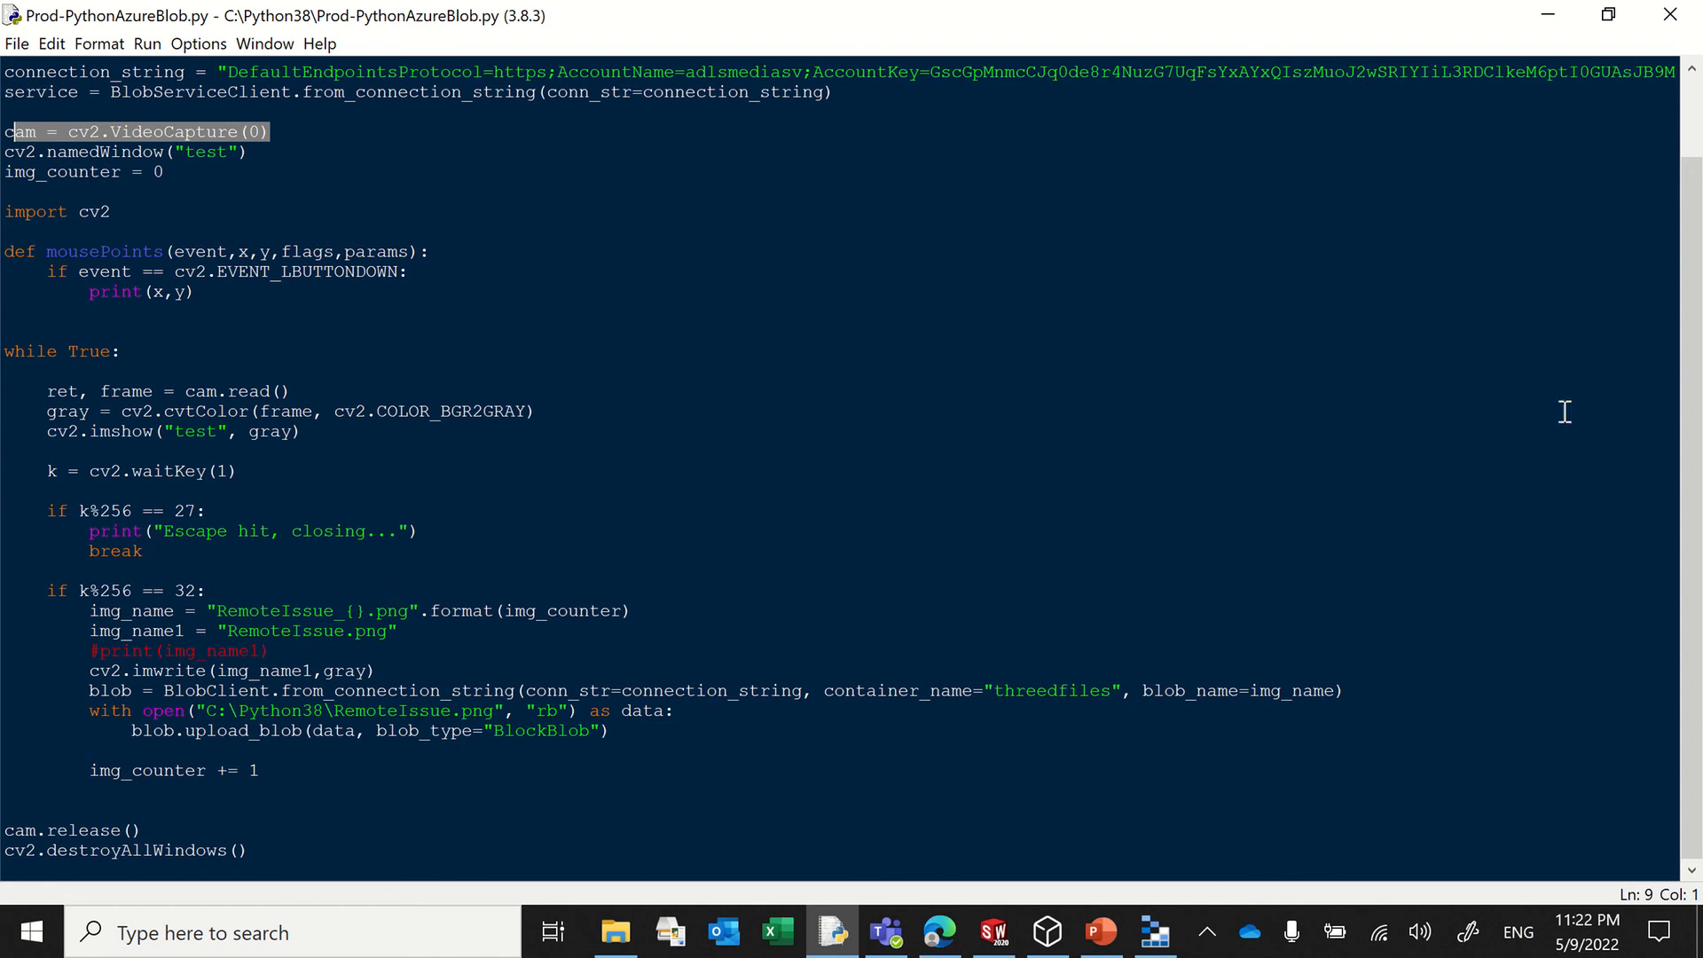
{"action": "left_click", "coordinate": [1155, 931]}
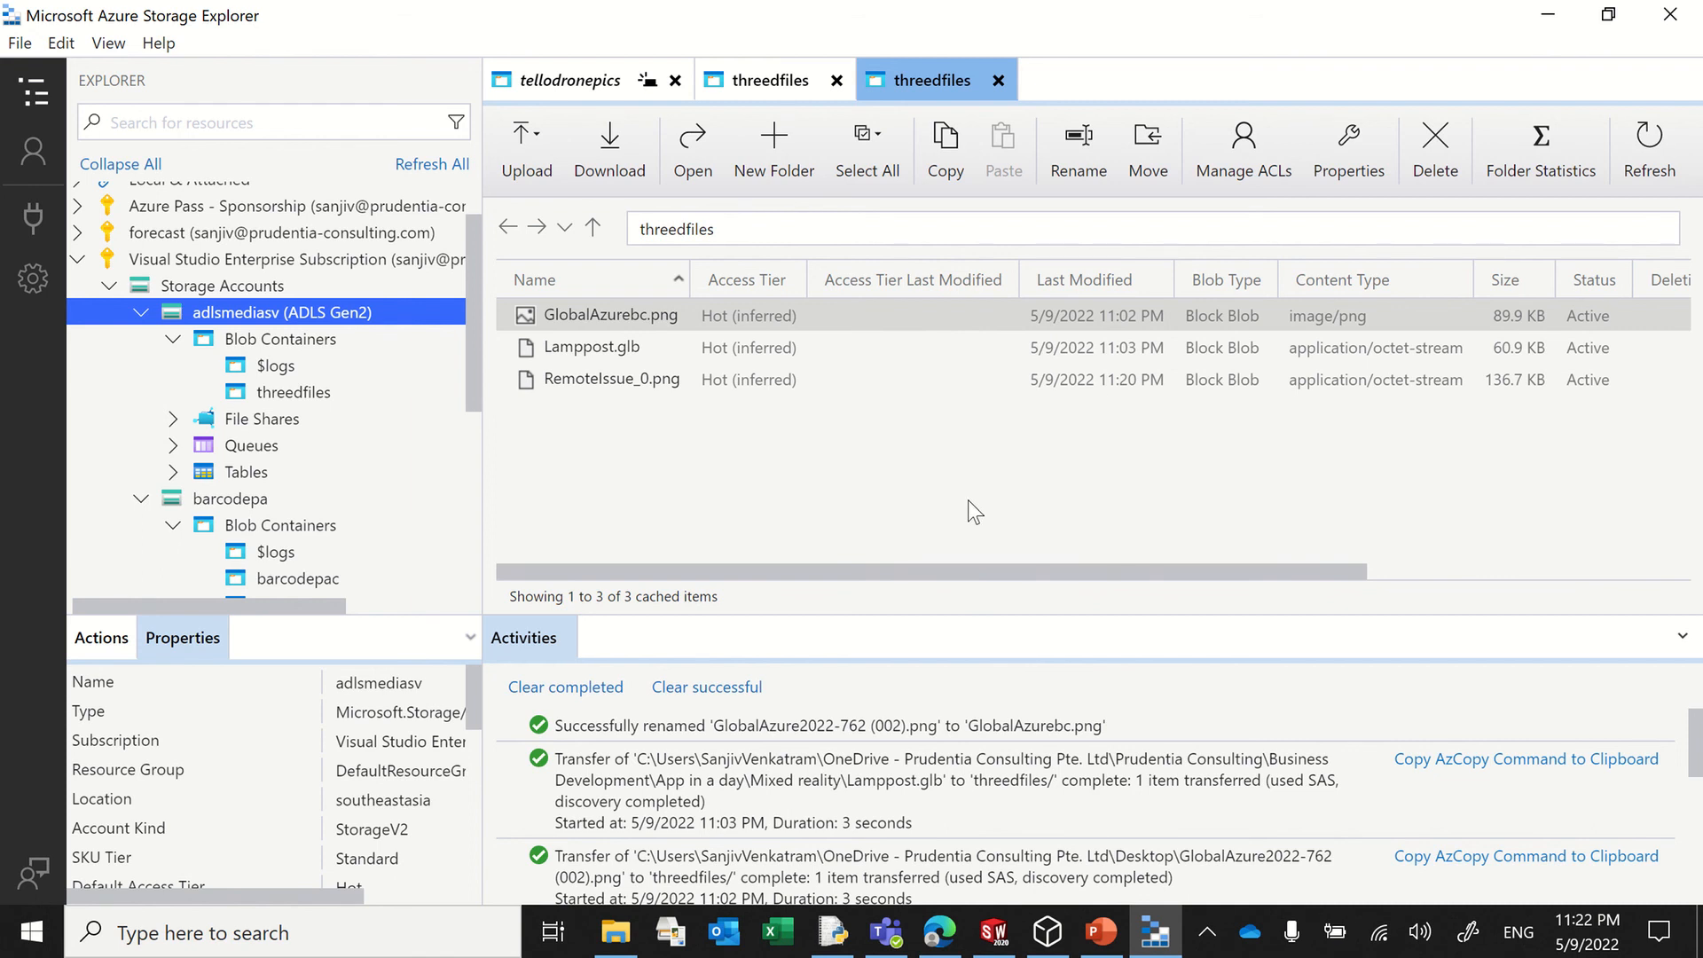
Step: Switch to the Power Apps demo in the browser and go through its Agenda screen to the app's title screen
{"action": "left_click", "coordinate": [940, 931]}
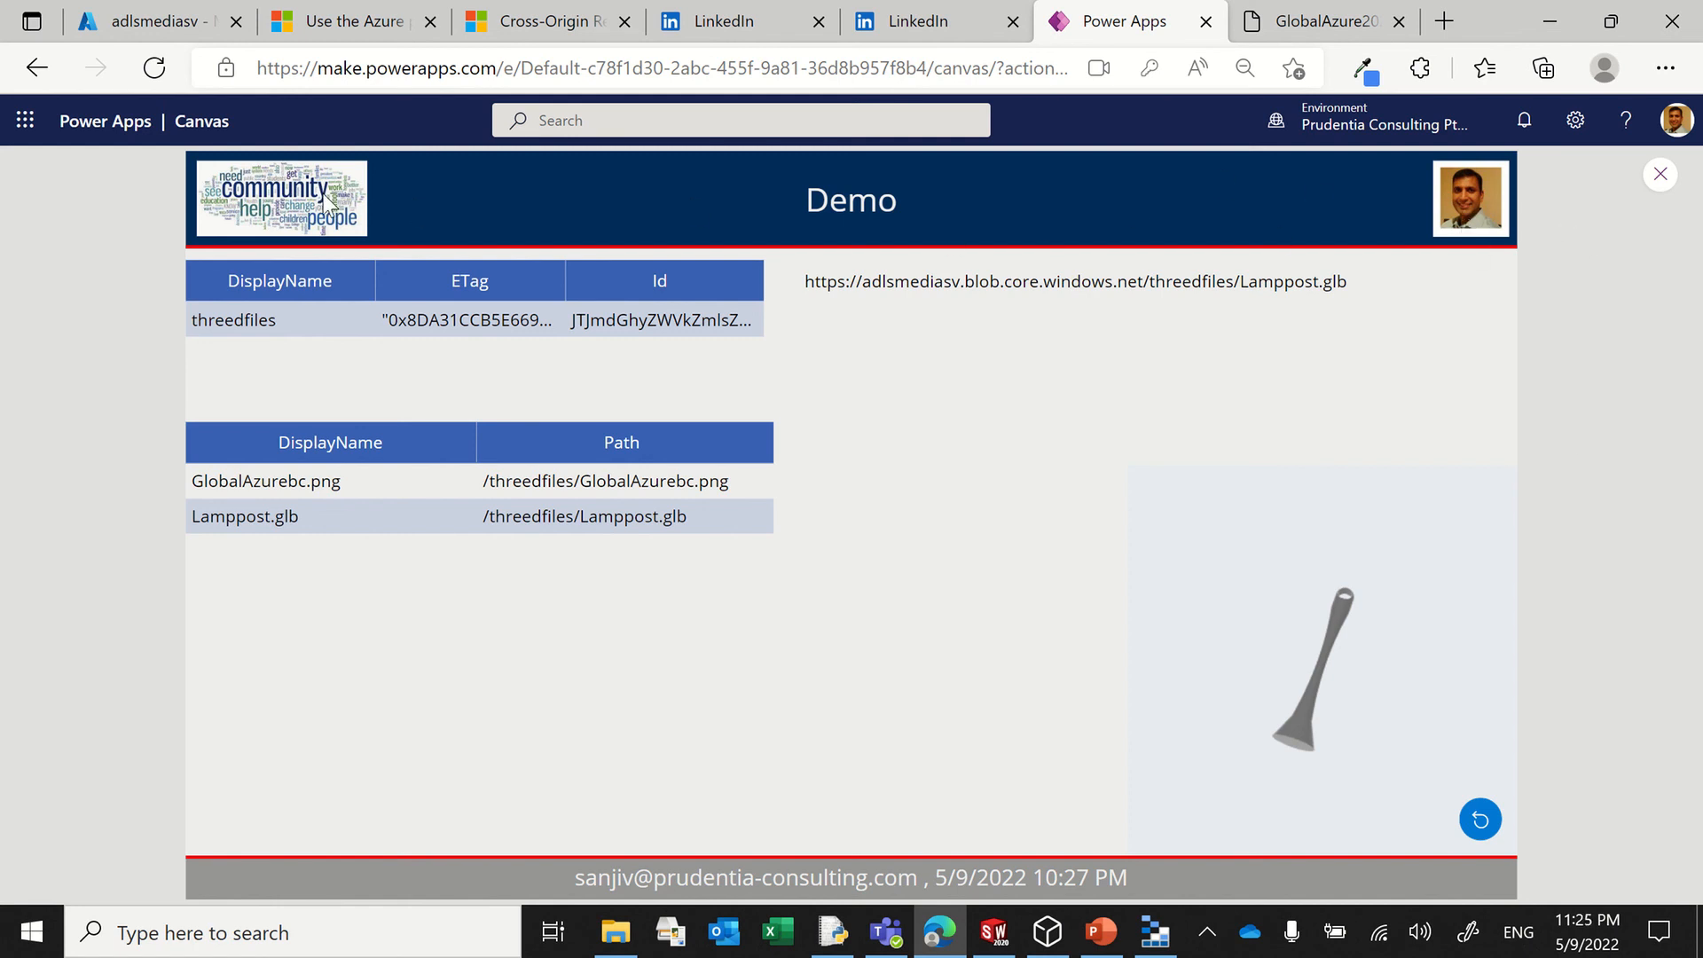
{"action": "left_click", "coordinate": [1488, 195]}
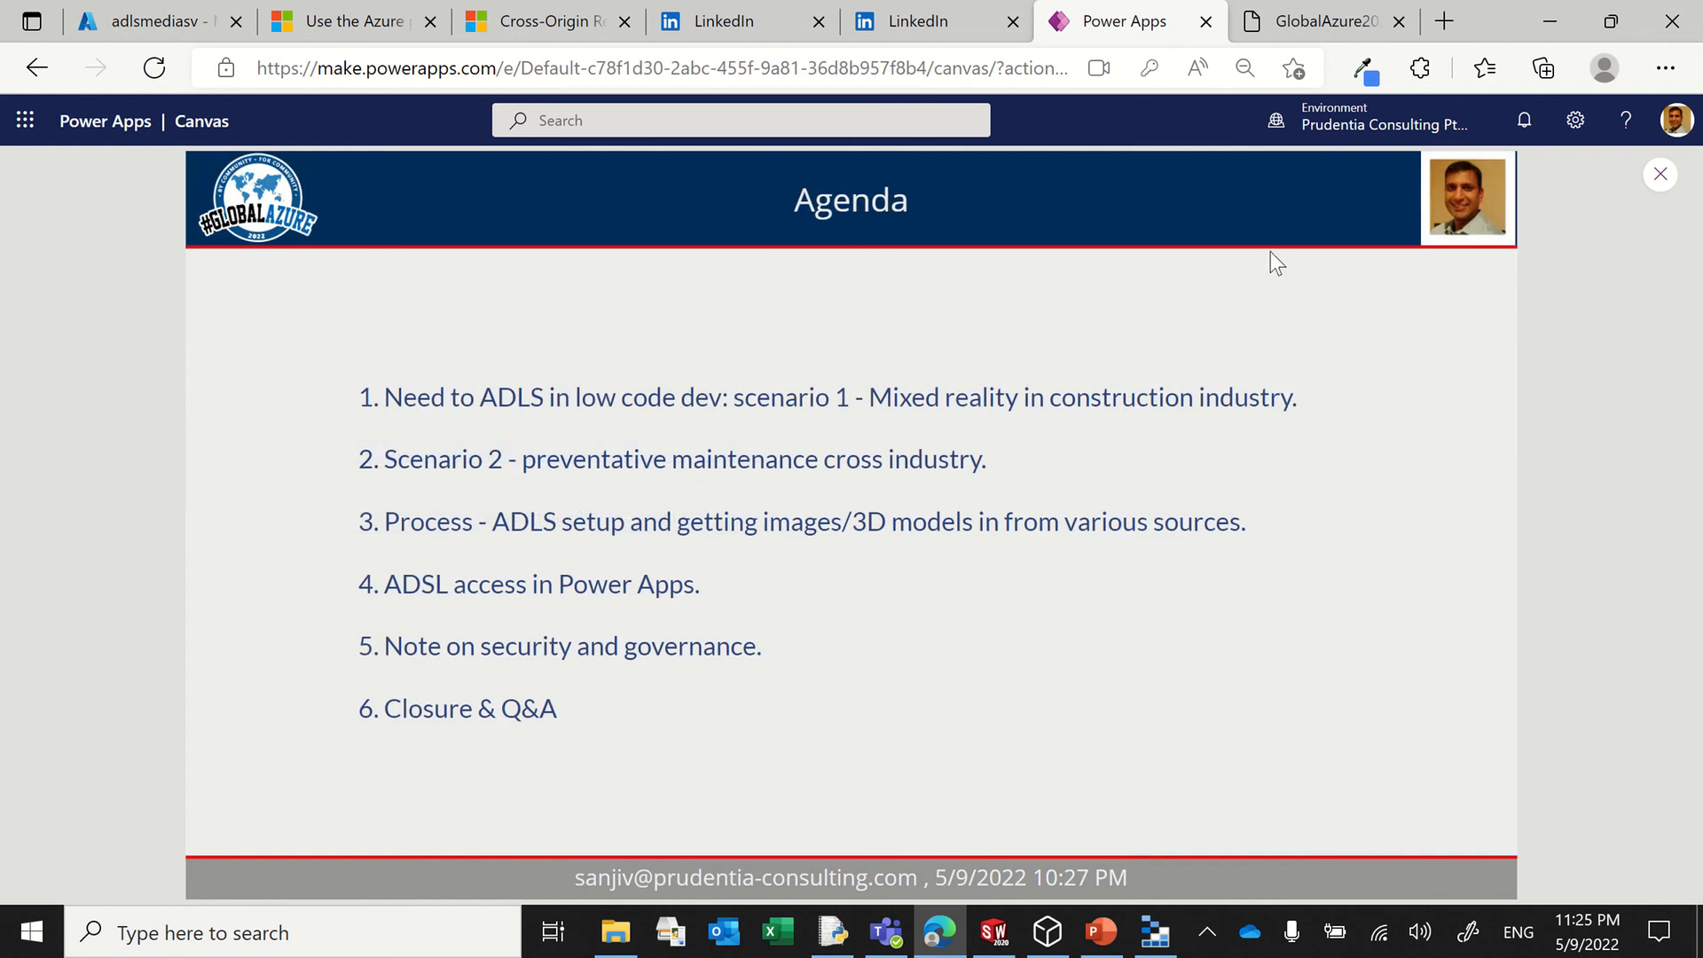
{"action": "left_click", "coordinate": [255, 203]}
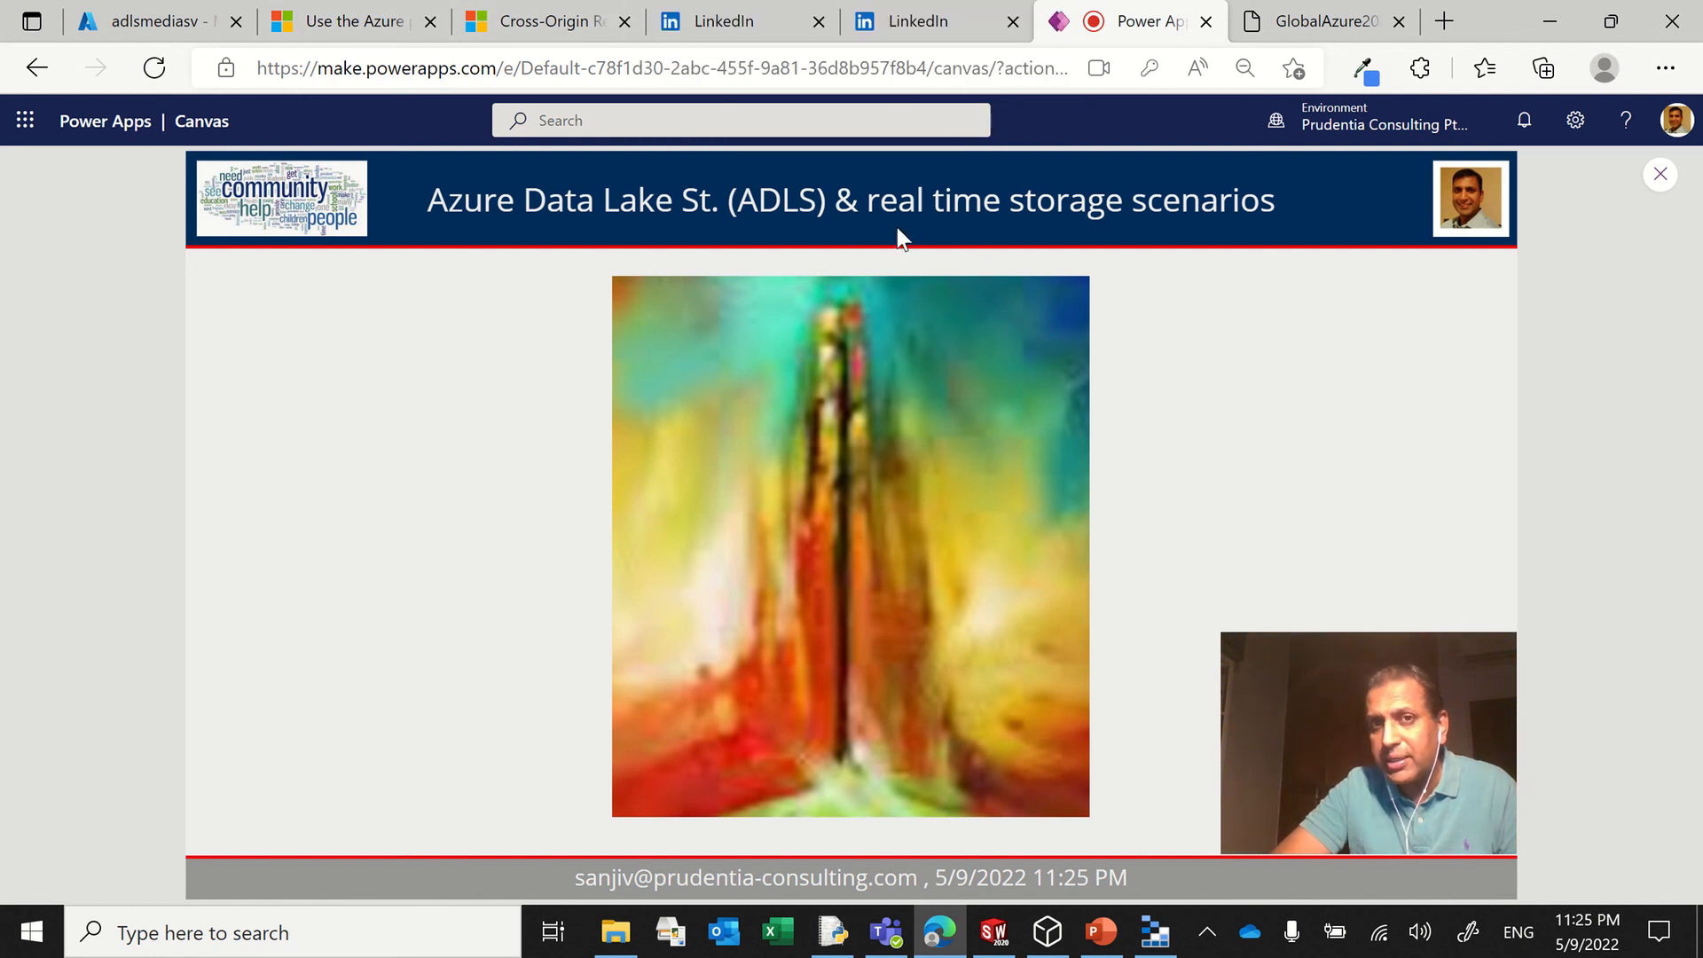
Step: Switch to LinkedIn, go to the home feed and open the recent group User Delight with Microsoft Cl..
{"action": "left_click", "coordinate": [940, 22]}
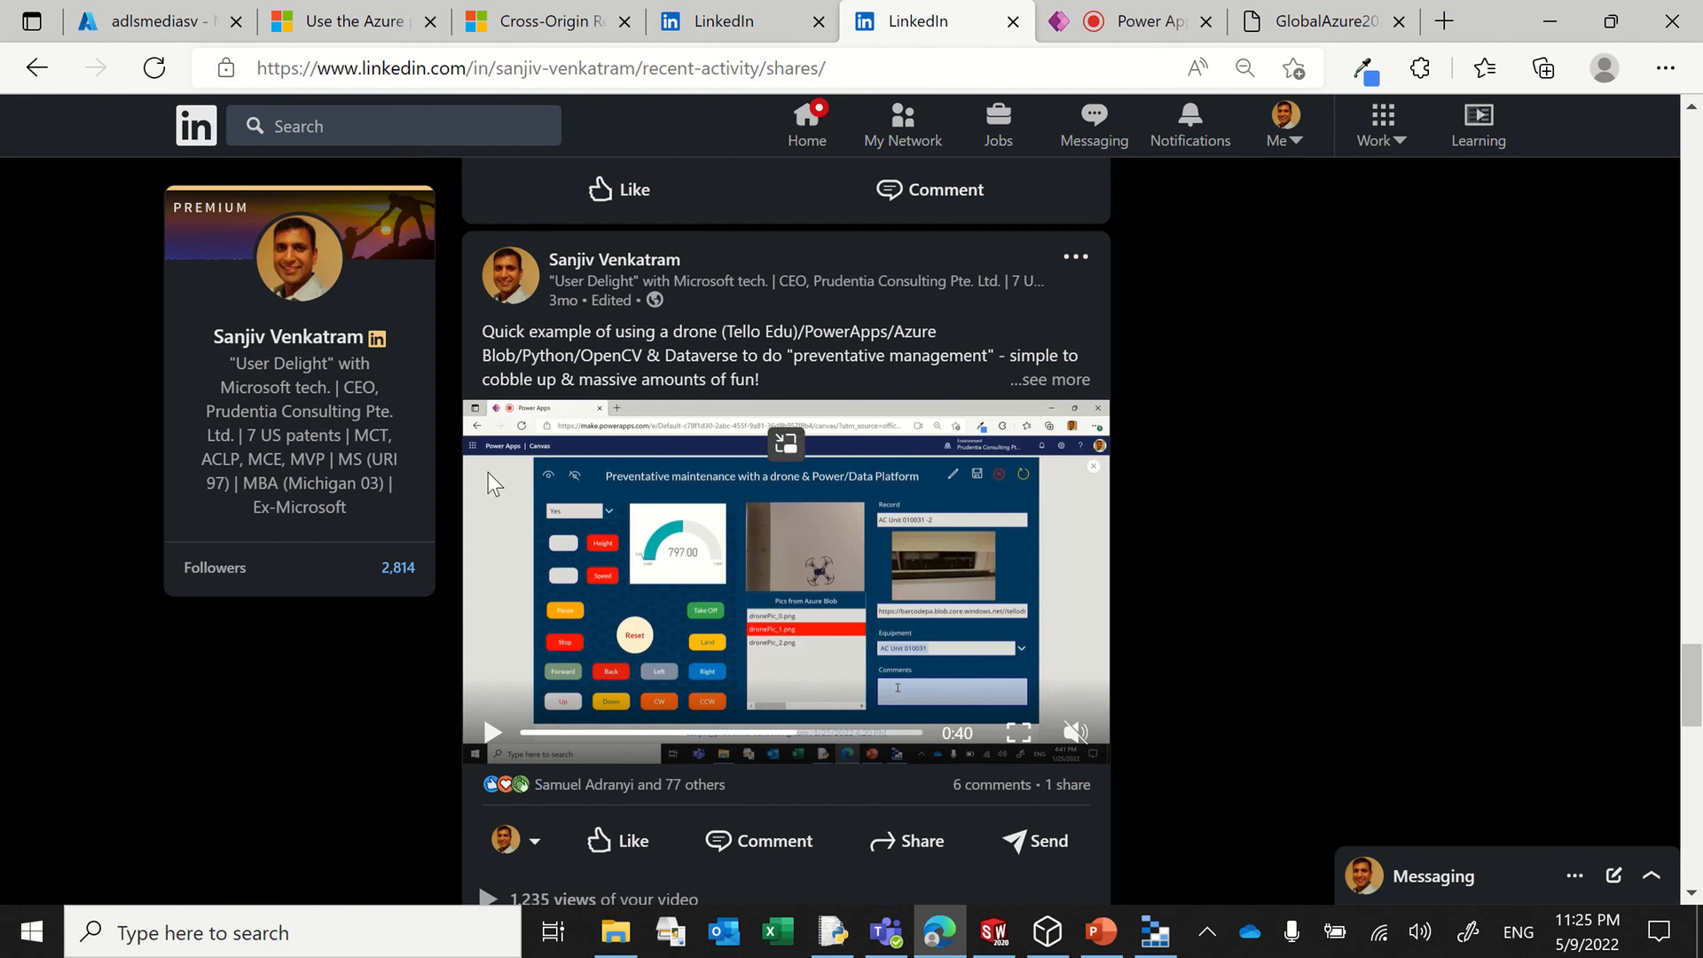
{"action": "left_click", "coordinate": [804, 127]}
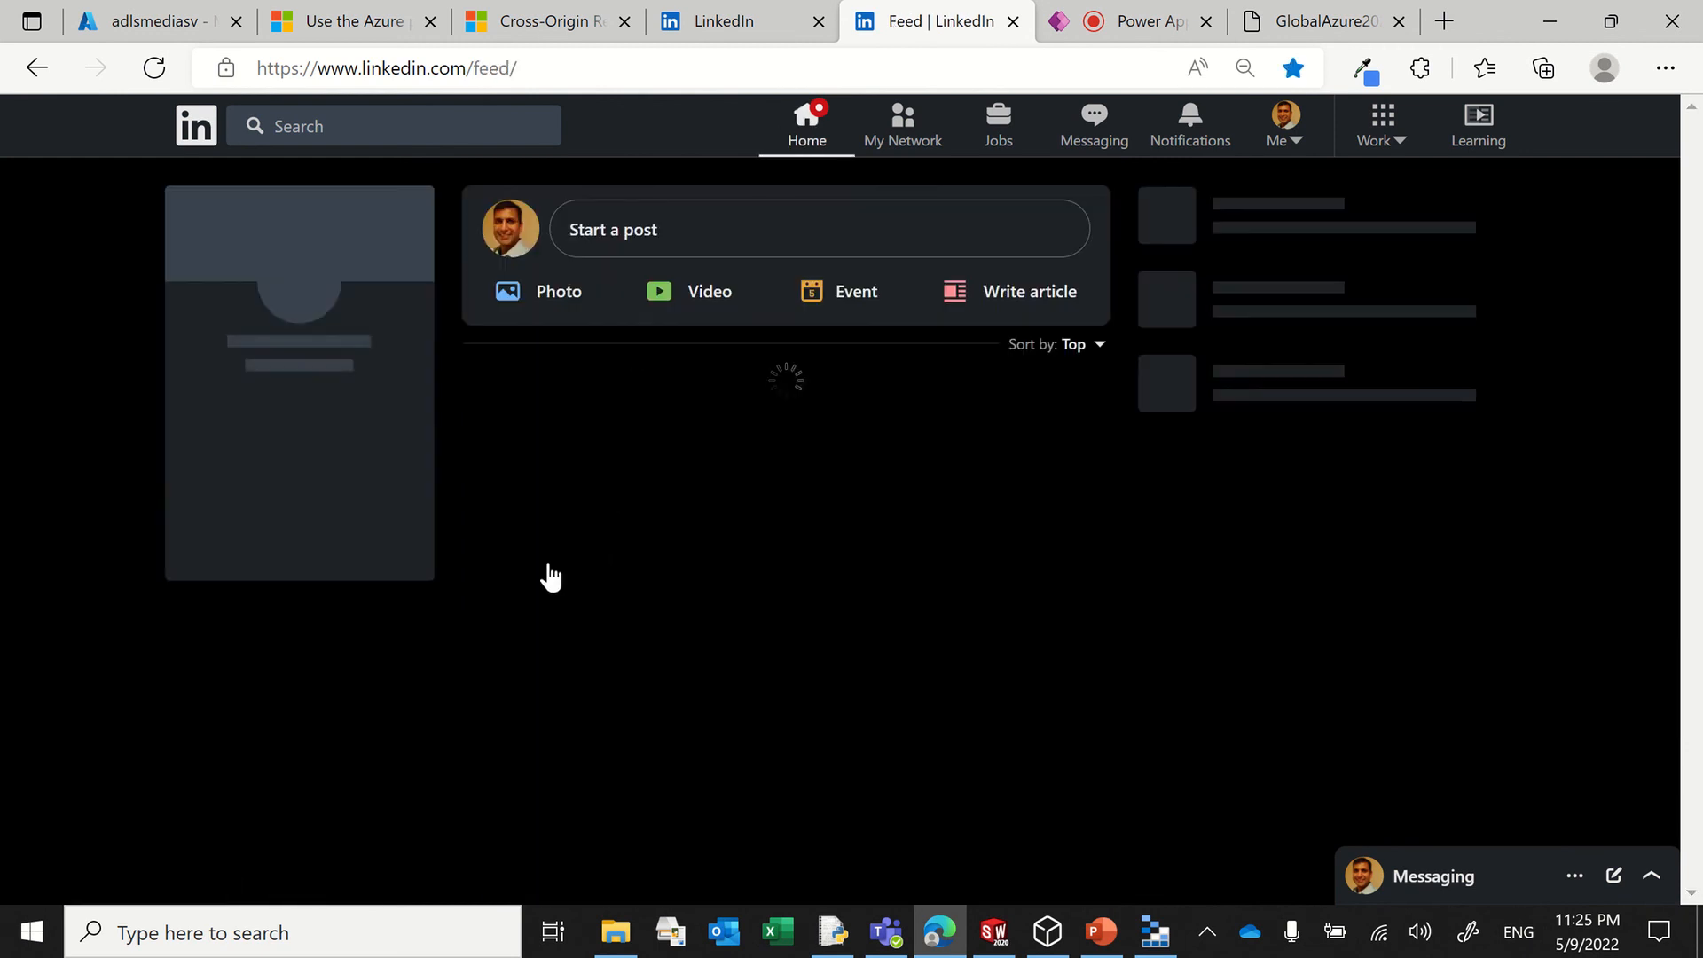
{"action": "scroll", "coordinate": [297, 551], "scroll_direction": "down", "scroll_amount": 4}
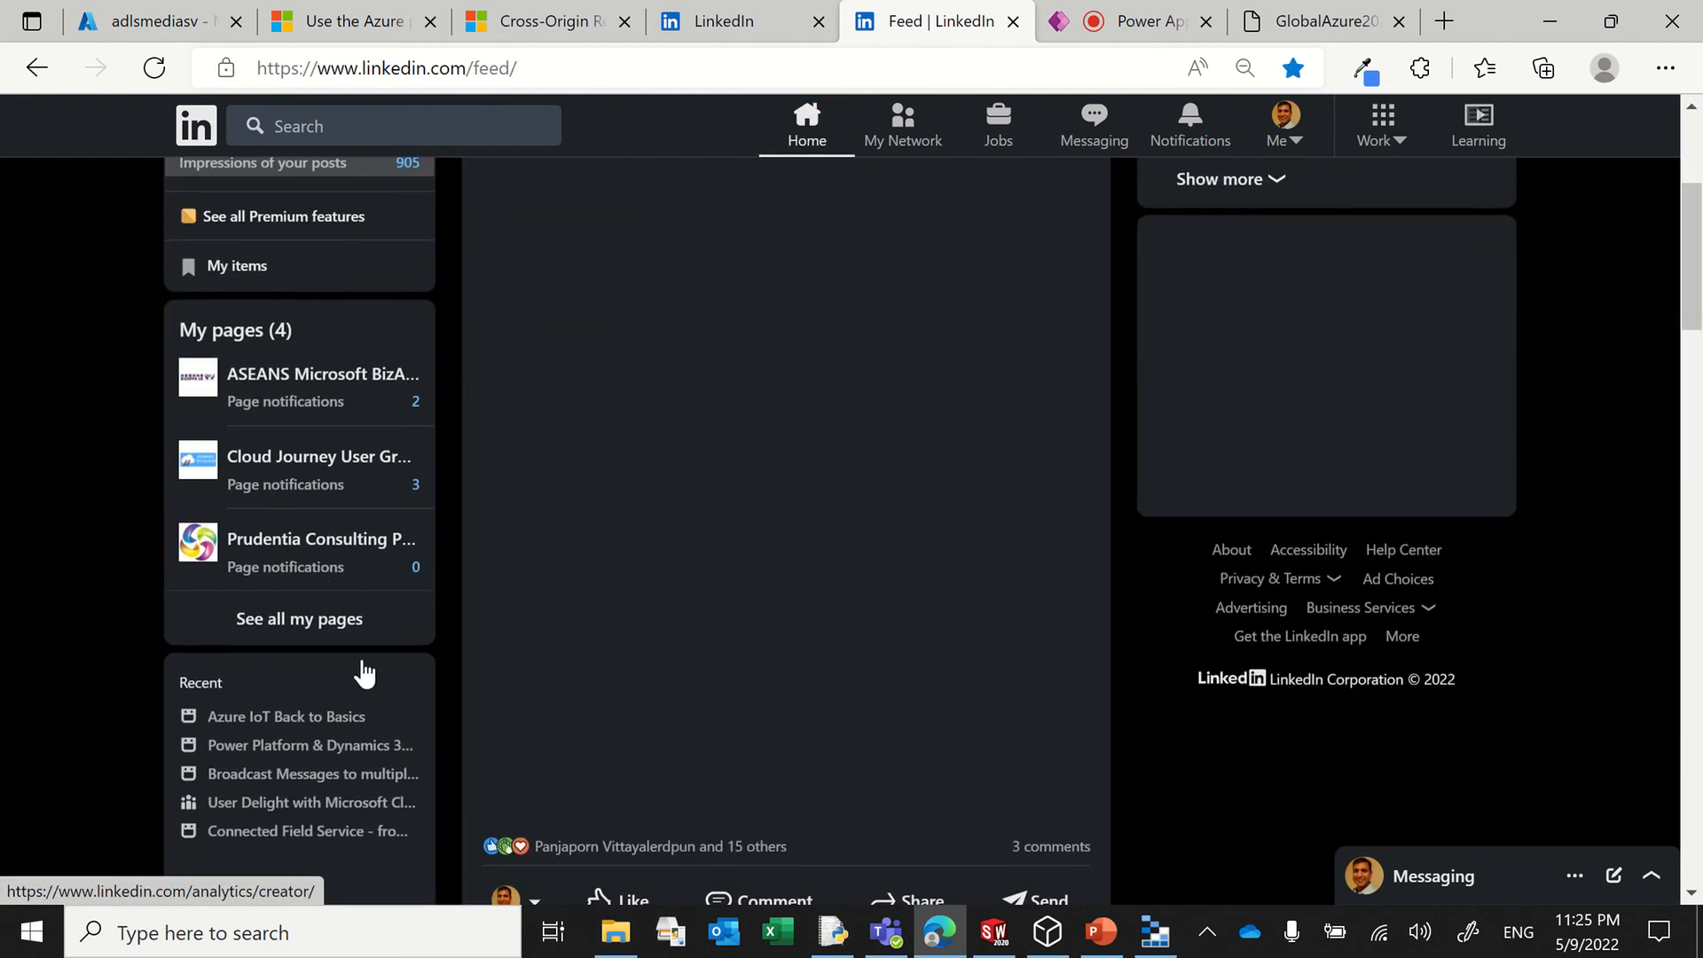
{"action": "scroll", "coordinate": [304, 665], "scroll_direction": "down", "scroll_amount": 2}
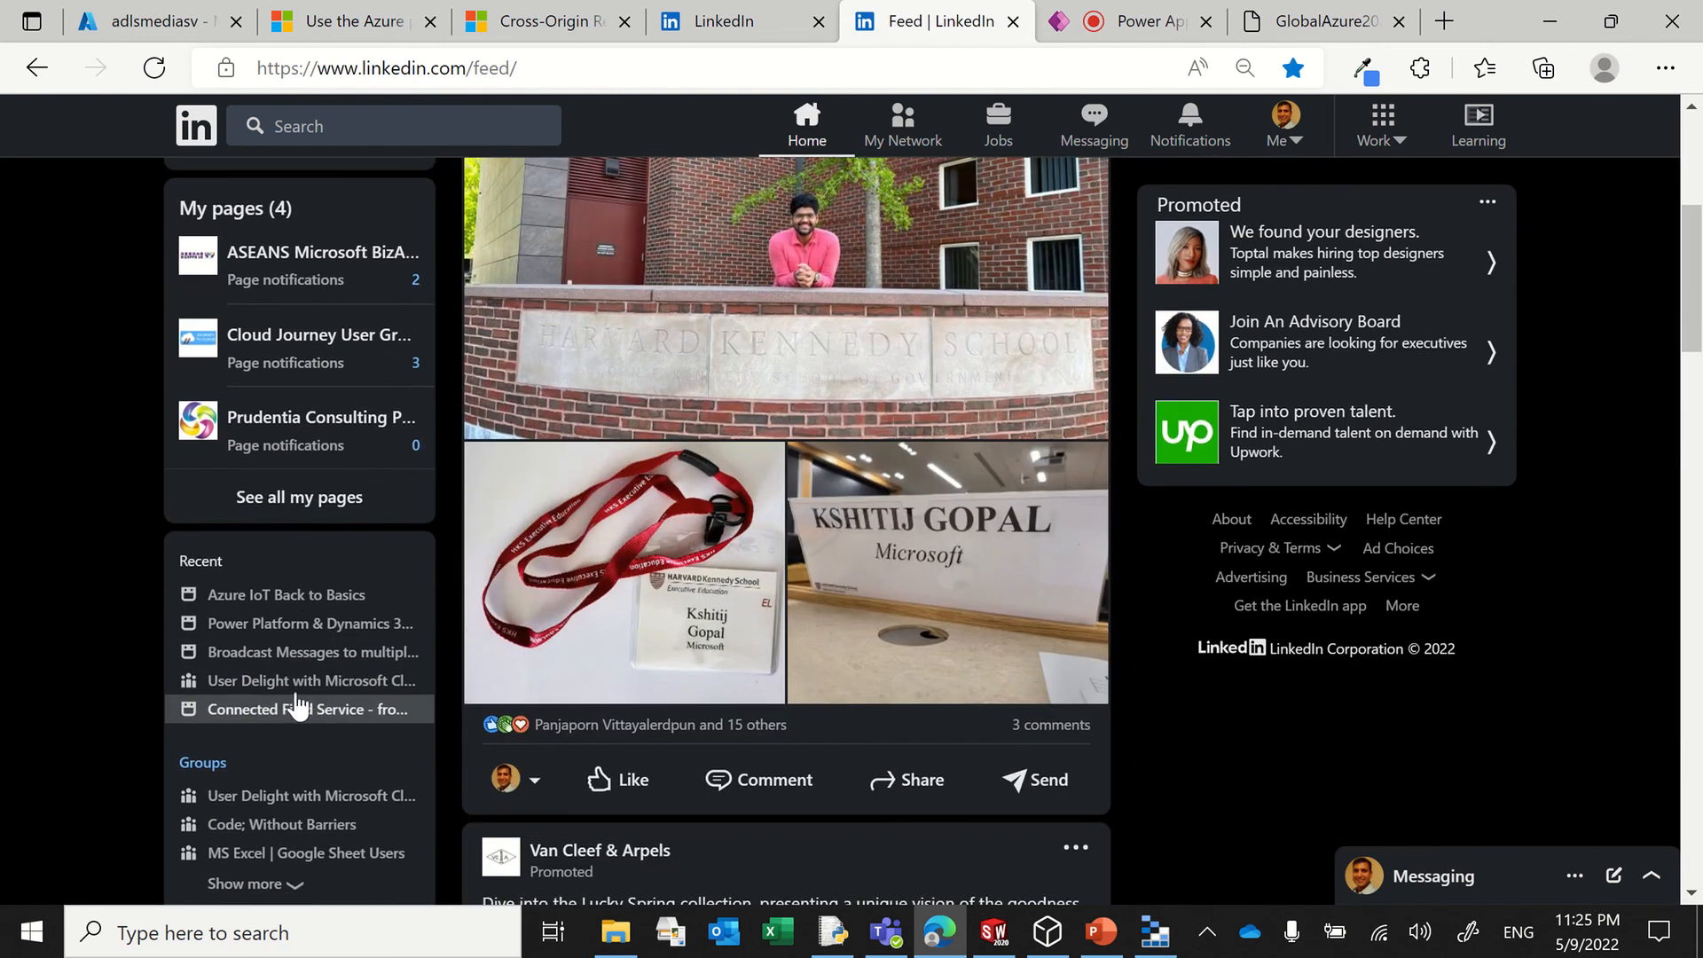
{"action": "left_click", "coordinate": [318, 691]}
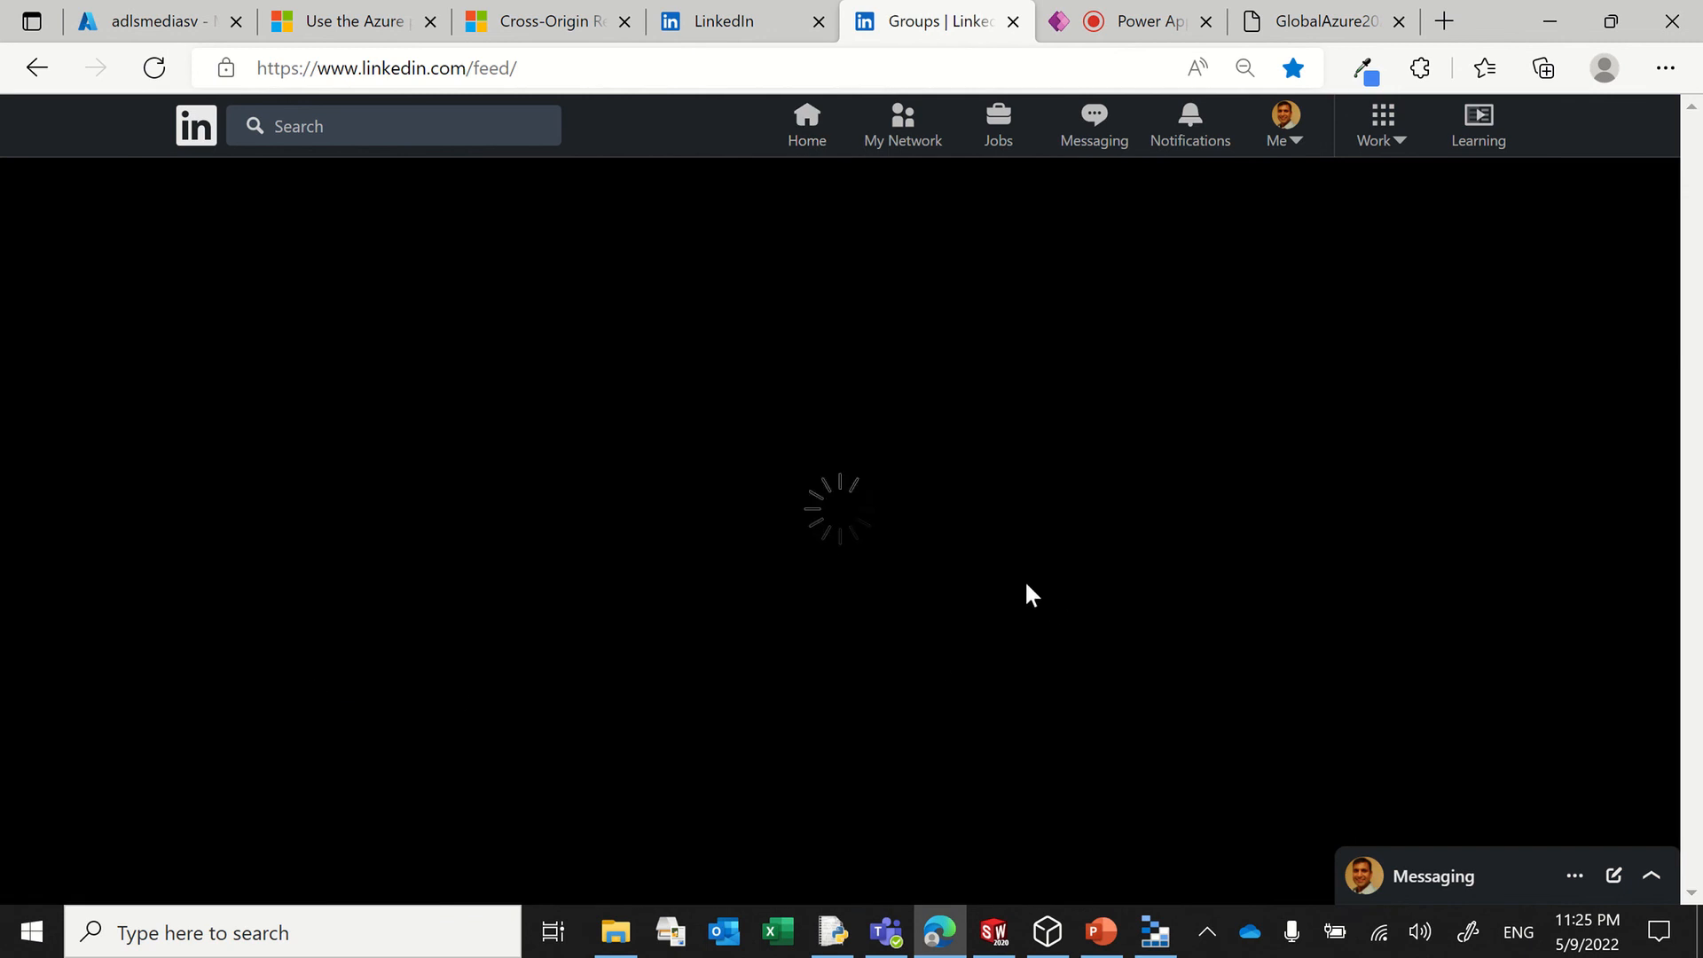